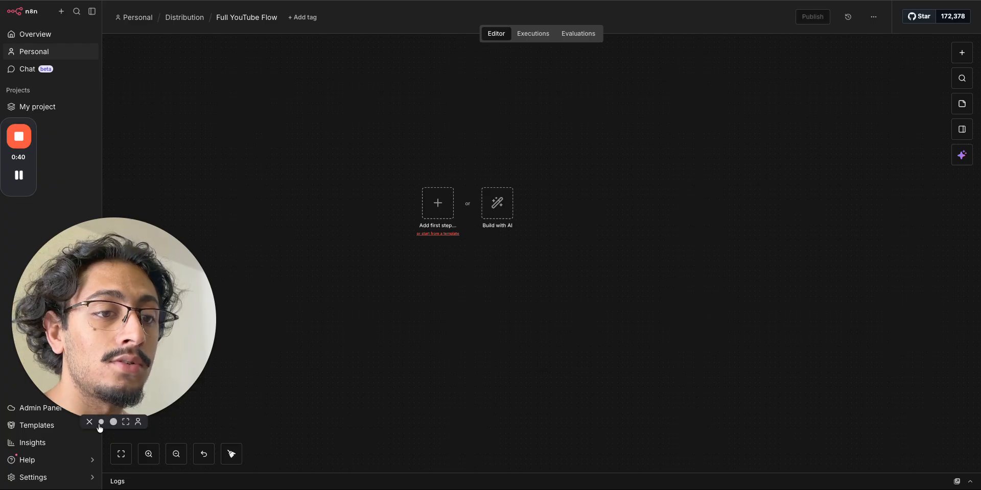
- Add a sticky note to the empty canvas and give it the heading '# Trancript'
{"action": "left_click", "coordinate": [100, 424]}
{"action": "left_click_drag", "start_coordinate": [435, 162], "coordinate": [463, 155]}
{"action": "left_click", "coordinate": [962, 104]}
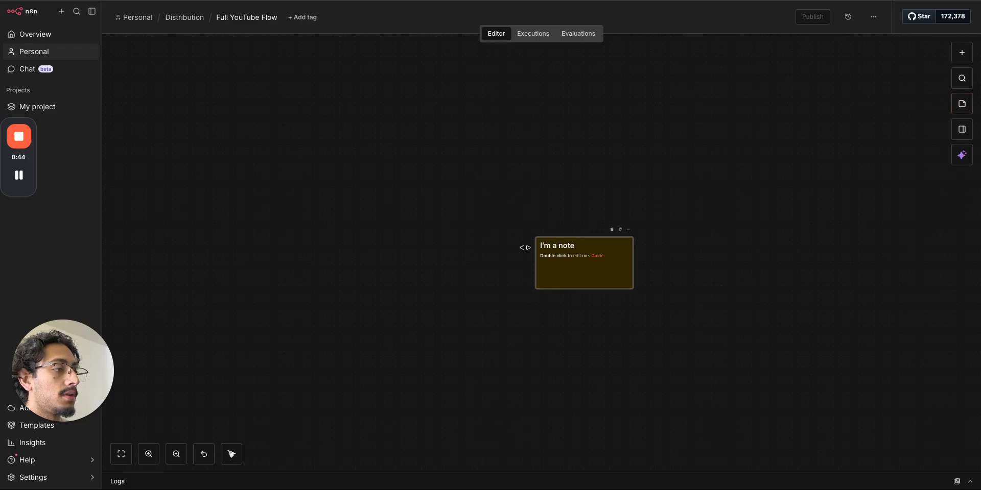
{"action": "left_click_drag", "start_coordinate": [544, 264], "coordinate": [394, 197]}
{"action": "double_click", "coordinate": [393, 192]}
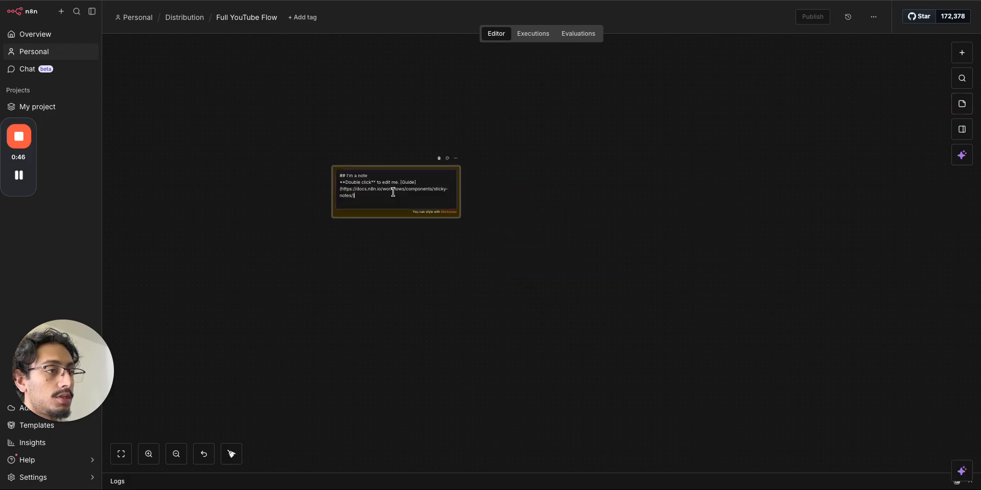
{"action": "key", "text": "alt+BackSpace"}
{"action": "key", "text": "alt+BackSpace"}
{"action": "key", "text": "alt+BackSpace"}
{"action": "key", "text": "alt+BackSpace"}
{"action": "key", "text": "alt+BackSpace"}
{"action": "key", "text": "alt+BackSpace"}
{"action": "key", "text": "alt+BackSpace"}
{"action": "key", "text": "alt+BackSpace"}
{"action": "key", "text": "alt+BackSpace"}
{"action": "key", "text": "alt+BackSpace"}
{"action": "key", "text": "alt+BackSpace"}
{"action": "key", "text": "alt+BackSpace"}
{"action": "key", "text": "alt+BackSpace"}
{"action": "key", "text": "alt+BackSpace"}
{"action": "key", "text": "alt+BackSpace"}
{"action": "key", "text": "alt+BackSpace"}
{"action": "type", "text": "# "}
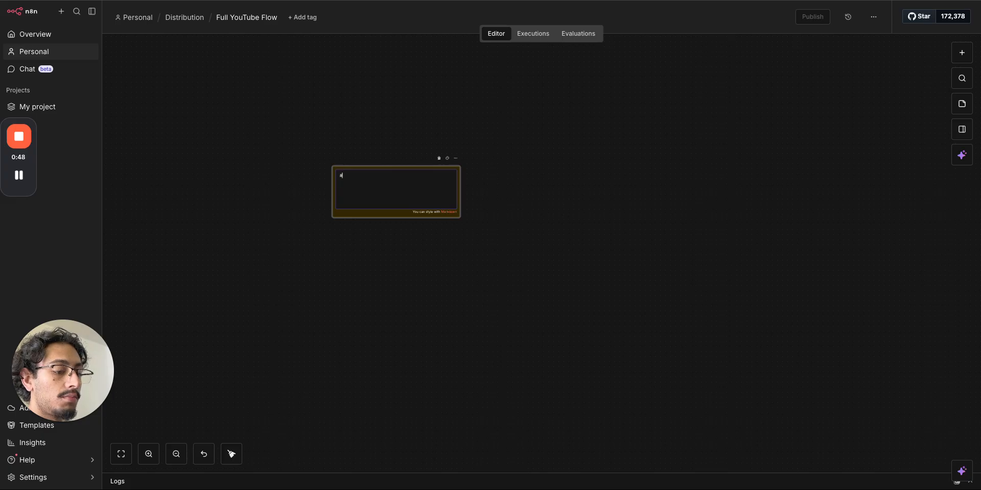
{"action": "type", "text": "Trancript"}
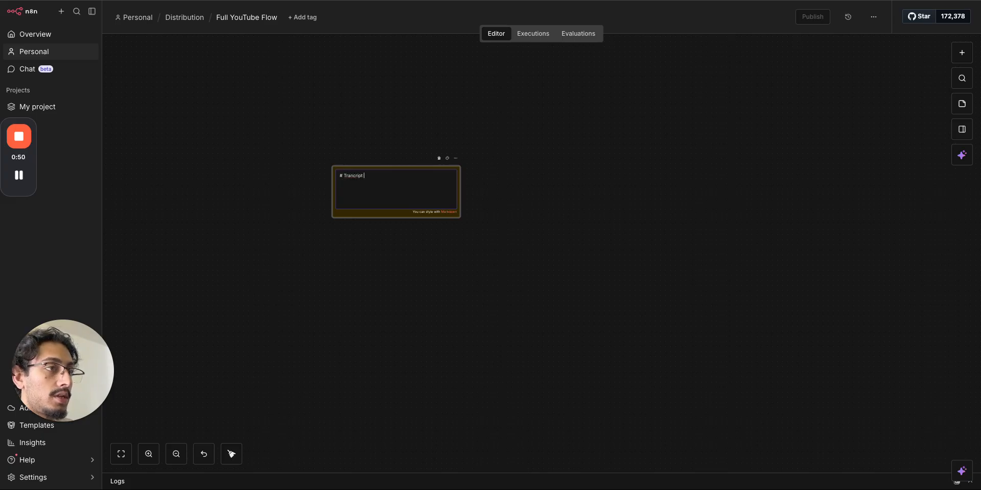
- Narrow the Trancript note and move it toward the upper left
{"action": "triple_click", "coordinate": [353, 175]}
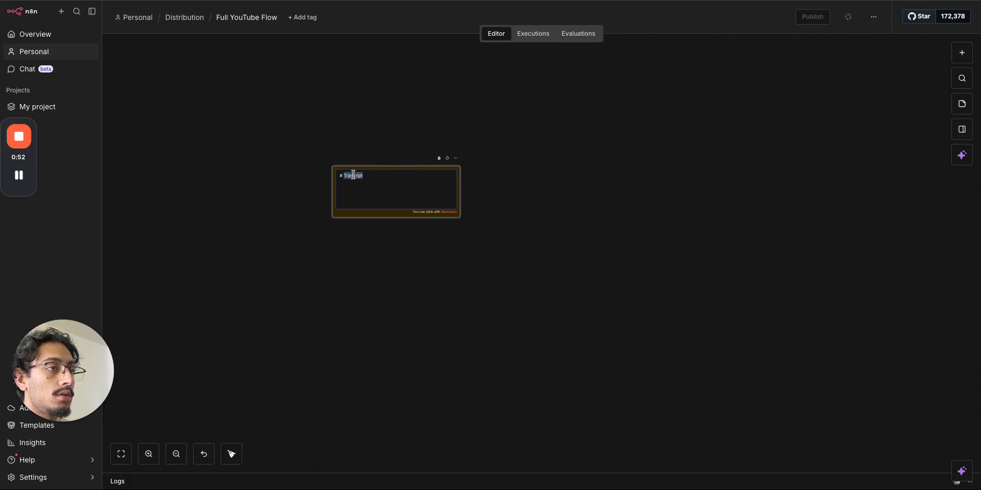
{"action": "left_click", "coordinate": [368, 80]}
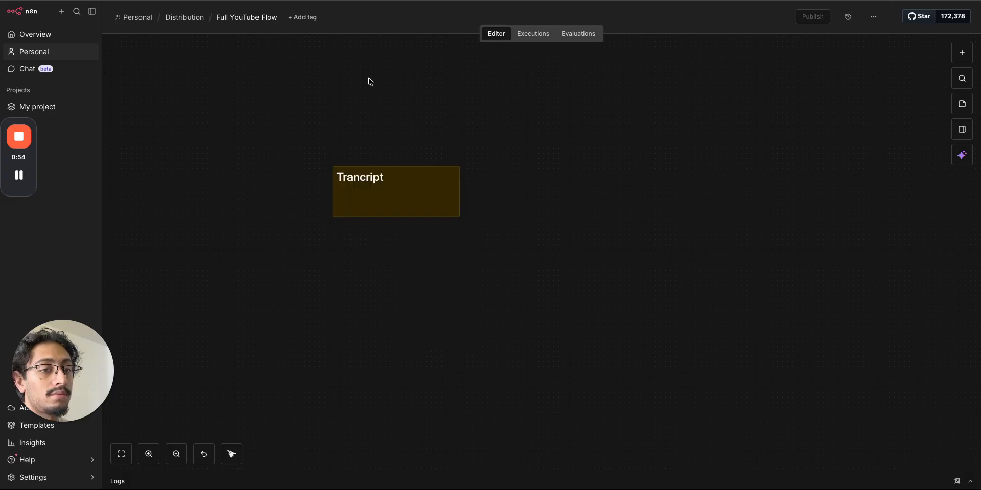
{"action": "left_click_drag", "start_coordinate": [367, 191], "coordinate": [269, 186]}
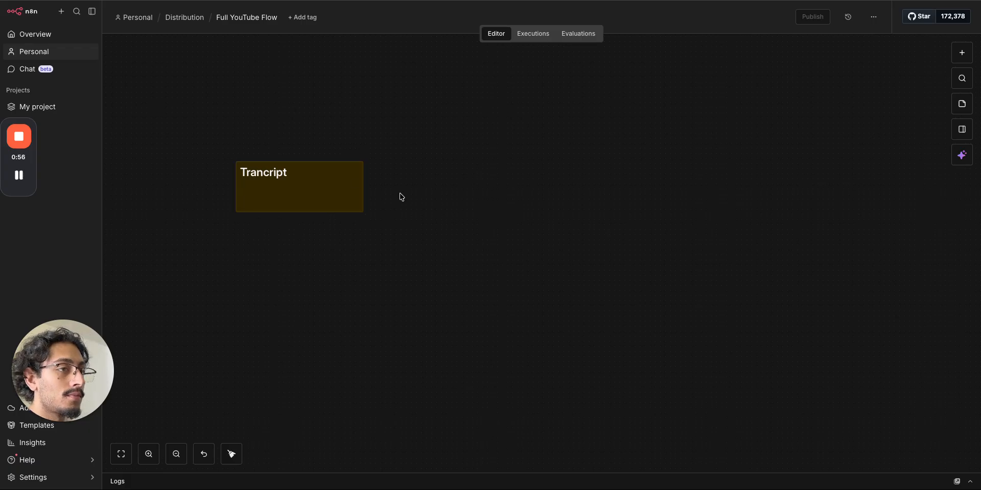
{"action": "left_click_drag", "start_coordinate": [363, 186], "coordinate": [278, 194]}
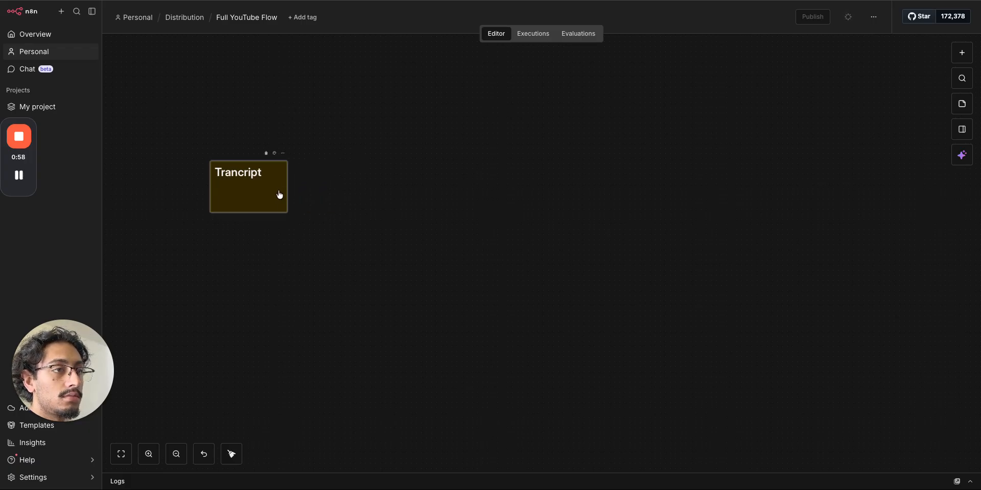
- Add a second sticky note beside Trancript and write AI Analysis with Video Ttile and Tbnl
{"action": "left_click", "coordinate": [963, 106]}
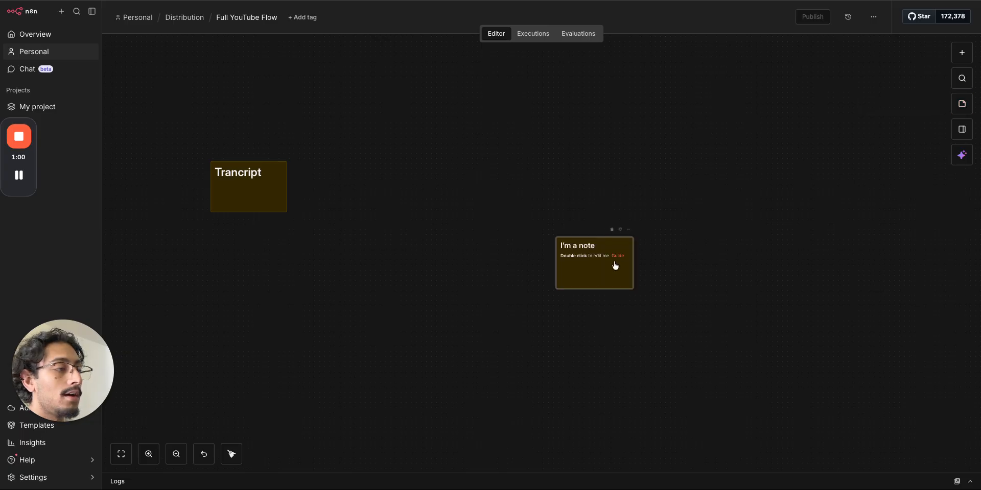
{"action": "left_click_drag", "start_coordinate": [598, 280], "coordinate": [348, 201]}
{"action": "double_click", "coordinate": [348, 200]}
{"action": "key", "text": "super+BackSpace"}
{"action": "key", "text": "super+BackSpace"}
{"action": "key", "text": "super+BackSpace"}
{"action": "key", "text": "super+BackSpace"}
{"action": "key", "text": "super+BackSpace"}
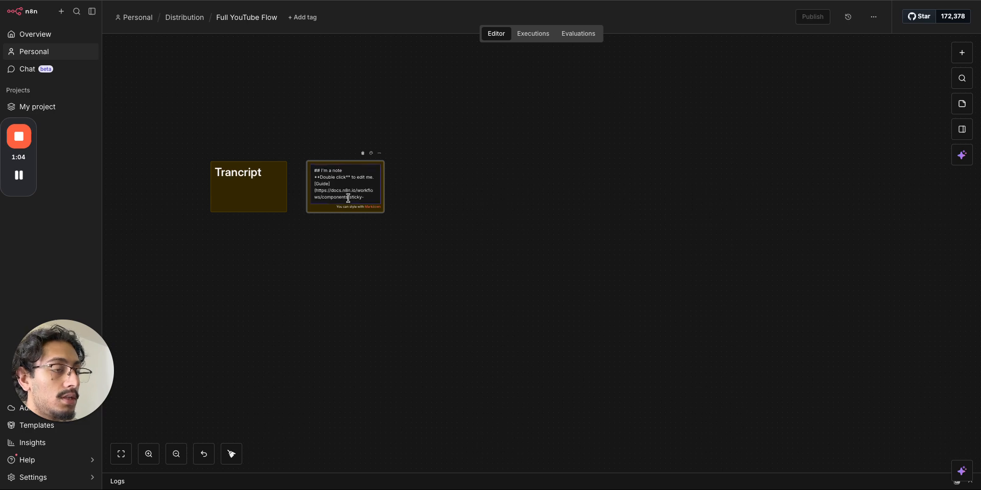
{"action": "key", "text": "super+BackSpace"}
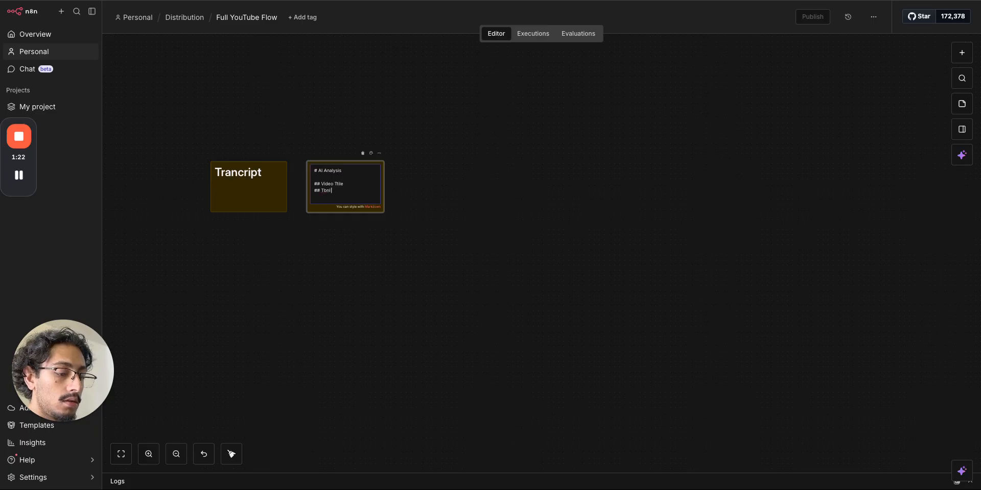
- Make the AI Analysis note taller and switch to the Google Drive YouTube folder
{"action": "left_click", "coordinate": [390, 255]}
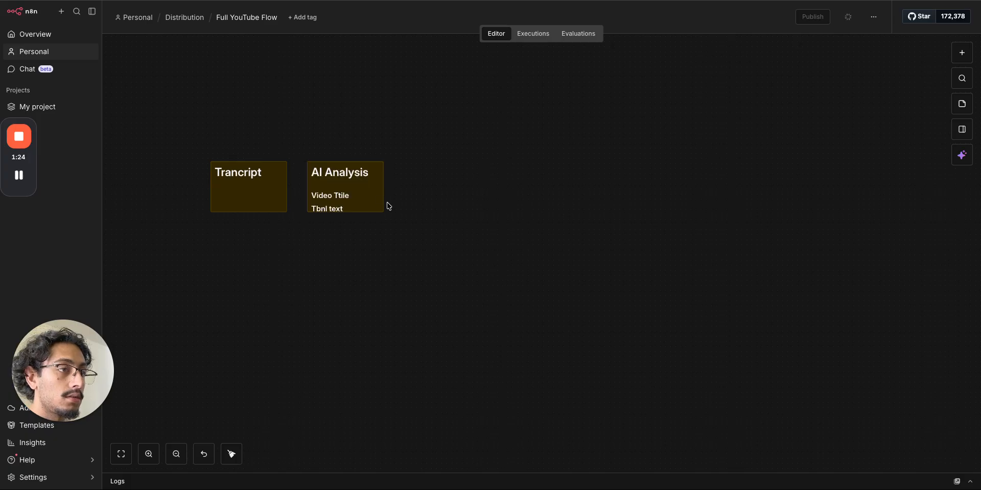
{"action": "left_click_drag", "start_coordinate": [376, 211], "coordinate": [350, 208]}
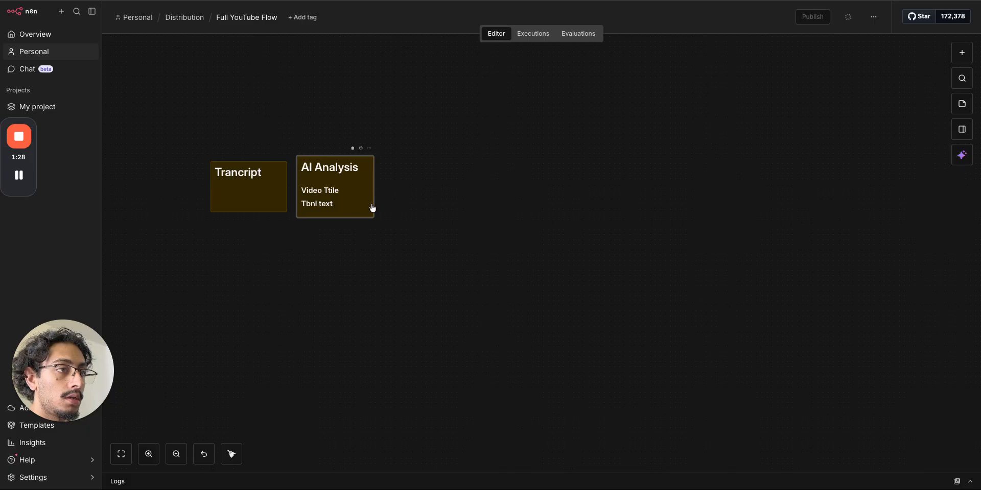
{"action": "left_click", "coordinate": [427, 205]}
{"action": "key", "text": "ctrl+Tab"}
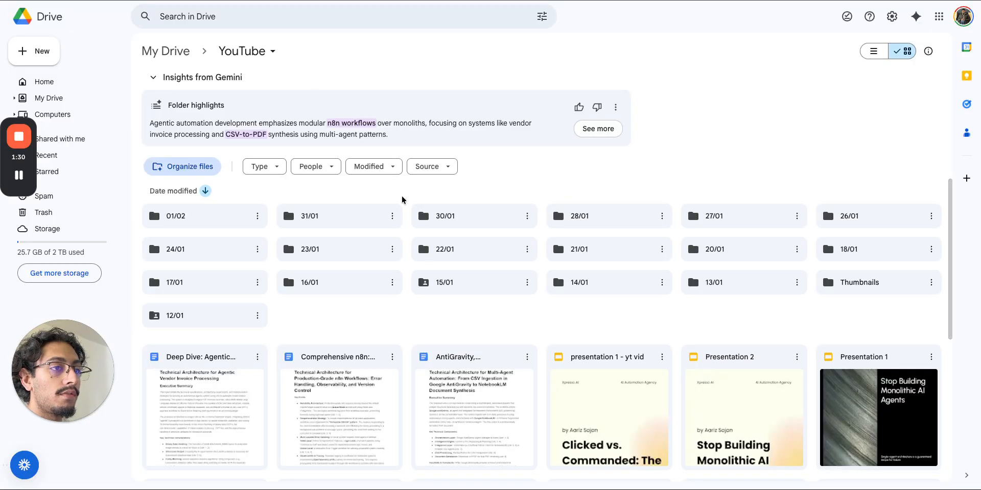
- Open the empty 01/02 folder, glance at the Loom homepage, then return to n8n
{"action": "double_click", "coordinate": [235, 216]}
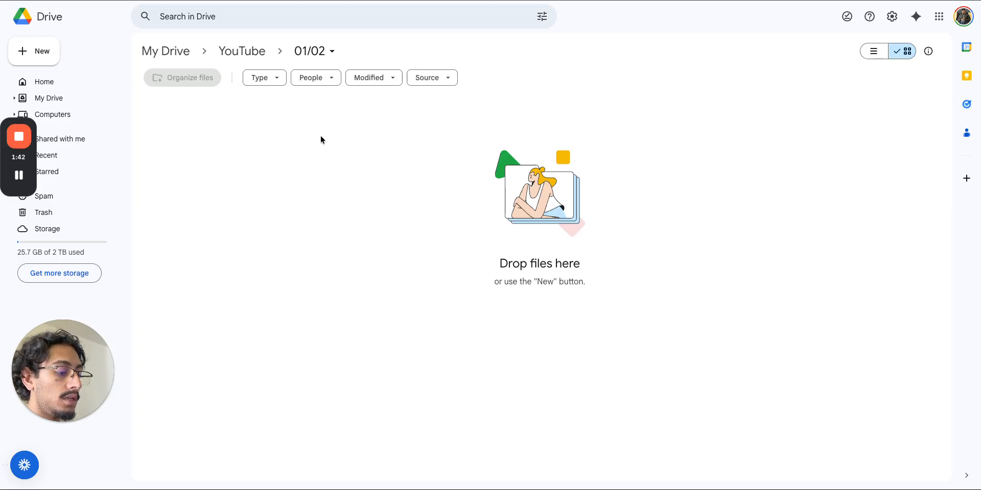
{"action": "key", "text": "ctrl+Left"}
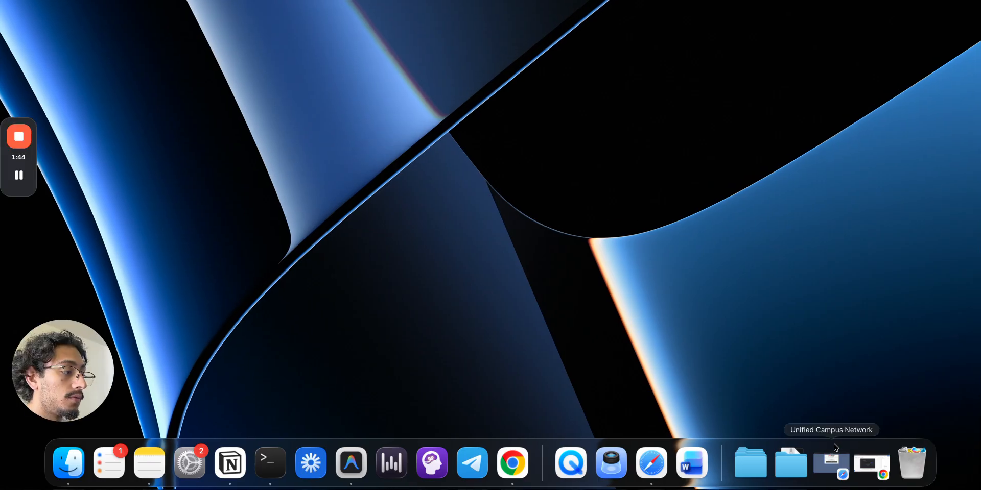
{"action": "left_click", "coordinate": [871, 463]}
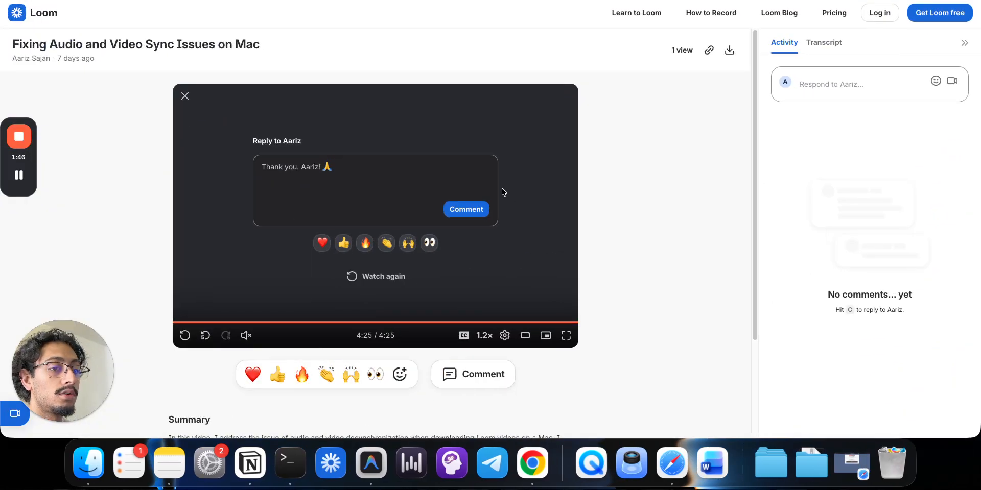
{"action": "left_click", "coordinate": [28, 20]}
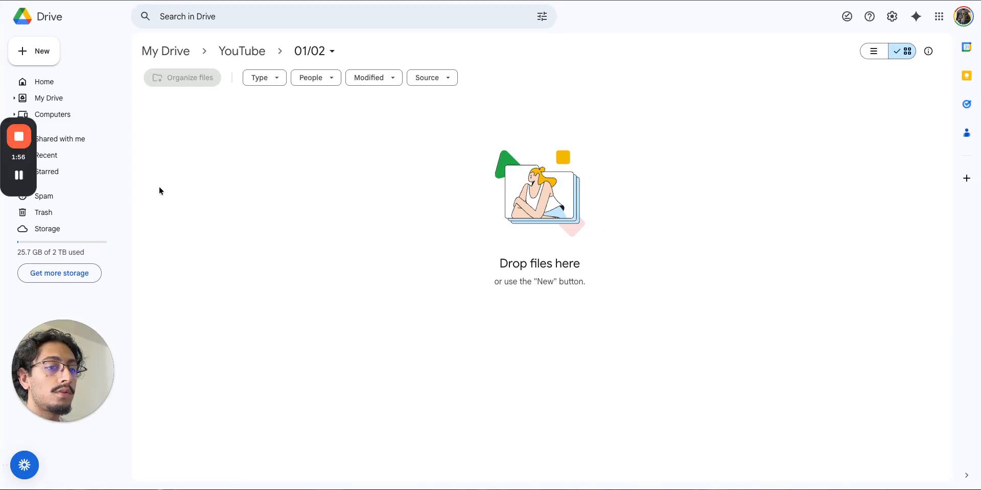
{"action": "key", "text": "ctrl+Tab"}
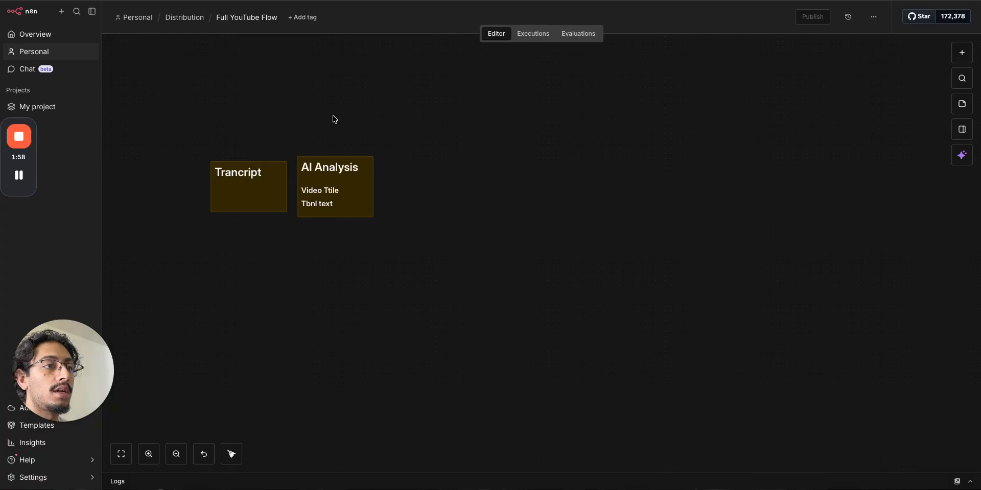
- Add the line 'as g doc file' under the Trancript note's heading
{"action": "left_click_drag", "start_coordinate": [374, 268], "coordinate": [497, 251]}
{"action": "double_click", "coordinate": [383, 185]}
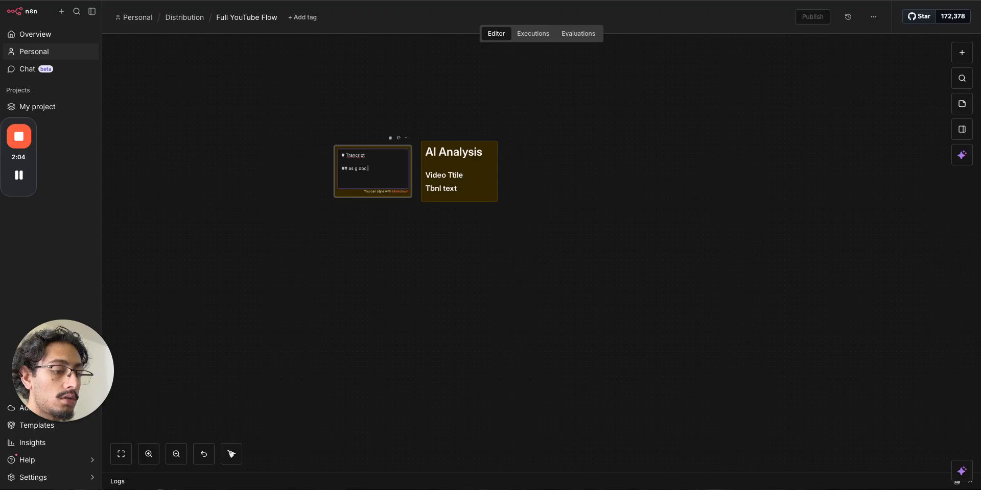
{"action": "left_click", "coordinate": [414, 268]}
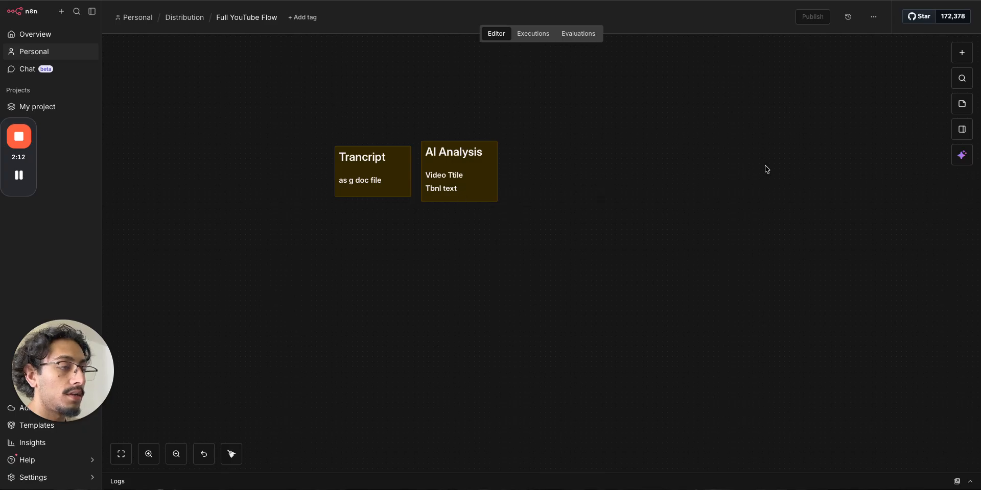
- Place a new blank sticky note right of AI Analysis and make it slightly taller
{"action": "left_click", "coordinate": [962, 104]}
{"action": "left_click_drag", "start_coordinate": [605, 279], "coordinate": [569, 193]}
{"action": "left_click_drag", "start_coordinate": [565, 146], "coordinate": [565, 140]}
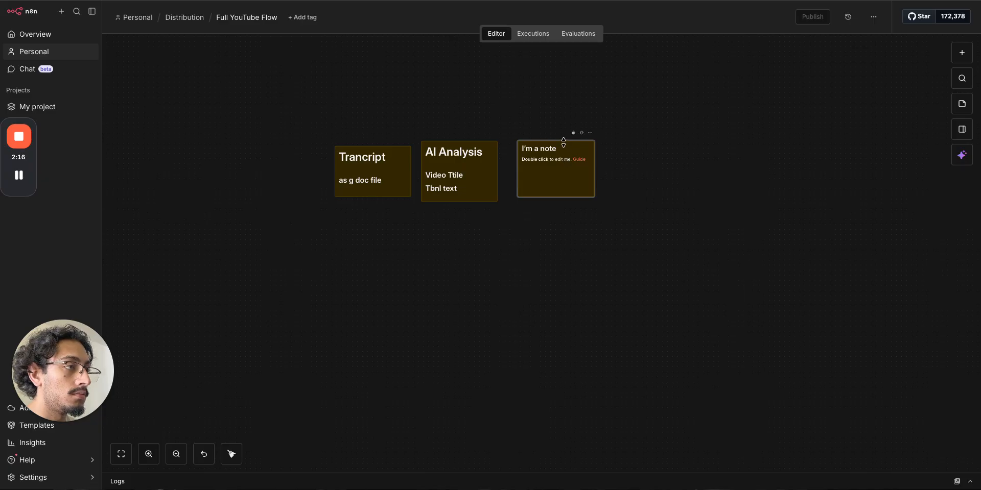
- Move AI Analysis and the new note up together and enlarge the new note slightly
{"action": "left_click_drag", "start_coordinate": [564, 191], "coordinate": [557, 192]}
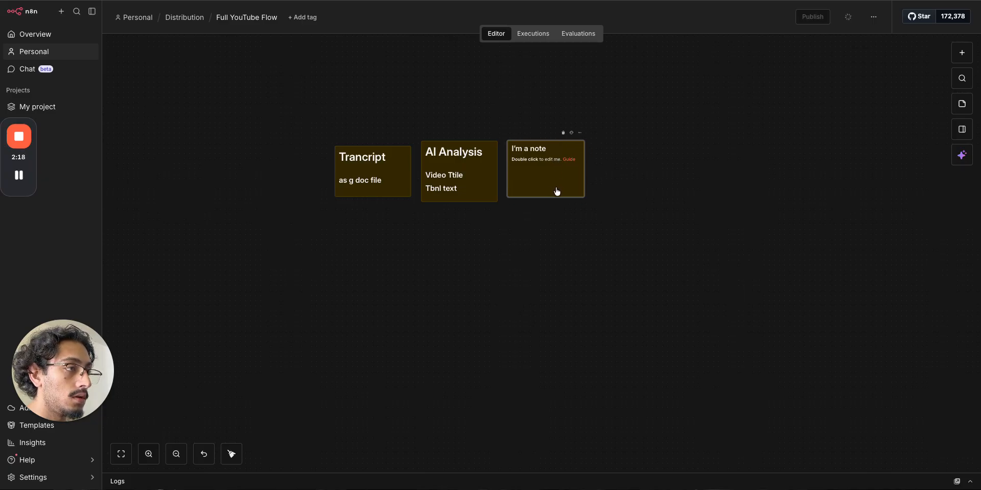
{"action": "left_click_drag", "start_coordinate": [648, 249], "coordinate": [419, 110]}
{"action": "left_click_drag", "start_coordinate": [571, 200], "coordinate": [549, 130]}
{"action": "left_click", "coordinate": [575, 148]}
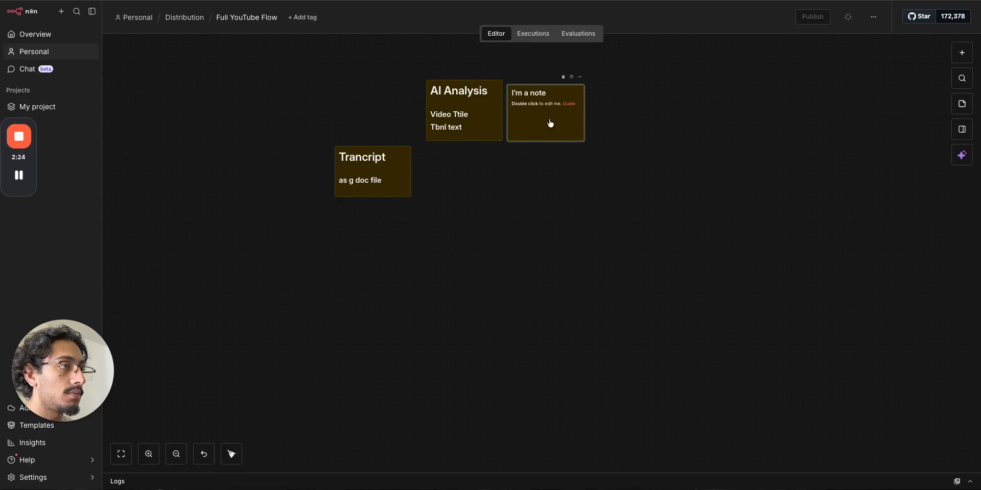
{"action": "left_click_drag", "start_coordinate": [546, 82], "coordinate": [544, 78]}
- Title the new note 'Tbnl Gen' with 'image' beneath, and add another note below AI Analysis
{"action": "double_click", "coordinate": [552, 126]}
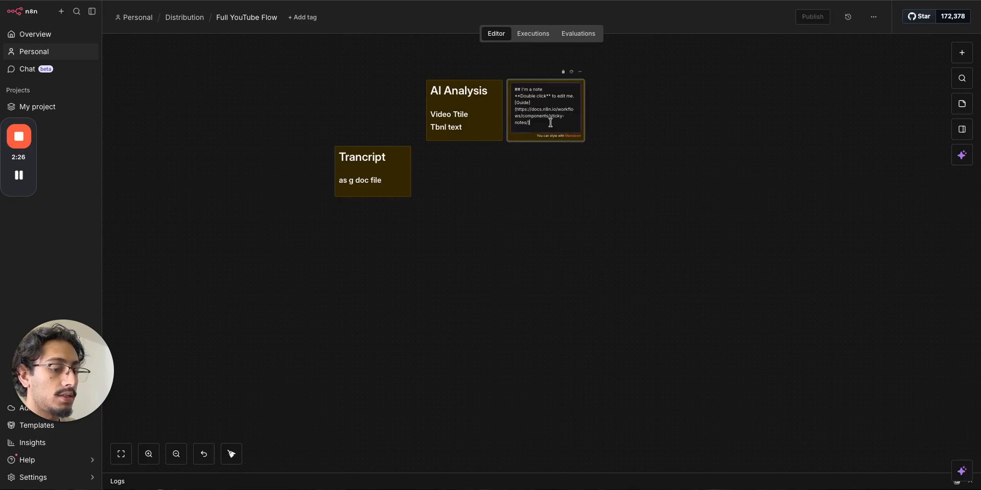
{"action": "key", "text": "BackSpace"}
{"action": "key", "text": "BackSpace"}
{"action": "key", "text": "BackSpace"}
{"action": "key", "text": "BackSpace"}
{"action": "key", "text": "BackSpace"}
{"action": "key", "text": "BackSpace"}
{"action": "key", "text": "BackSpace"}
{"action": "key", "text": "BackSpace"}
{"action": "key", "text": "BackSpace"}
{"action": "key", "text": "BackSpace"}
{"action": "key", "text": "BackSpace"}
{"action": "key", "text": "BackSpace"}
{"action": "key", "text": "BackSpace"}
{"action": "key", "text": "BackSpace"}
{"action": "key", "text": "BackSpace"}
{"action": "key", "text": "BackSpace"}
{"action": "key", "text": "BackSpace"}
{"action": "key", "text": "BackSpace"}
{"action": "key", "text": "BackSpace"}
{"action": "key", "text": "BackSpace"}
{"action": "key", "text": "BackSpace"}
{"action": "key", "text": "BackSpace"}
{"action": "key", "text": "BackSpace"}
{"action": "key", "text": "BackSpace"}
{"action": "key", "text": "BackSpace"}
{"action": "key", "text": "BackSpace"}
{"action": "key", "text": "BackSpace"}
{"action": "key", "text": "BackSpace"}
{"action": "key", "text": "BackSpace"}
{"action": "key", "text": "BackSpace"}
{"action": "key", "text": "BackSpace"}
{"action": "key", "text": "BackSpace"}
{"action": "key", "text": "BackSpace"}
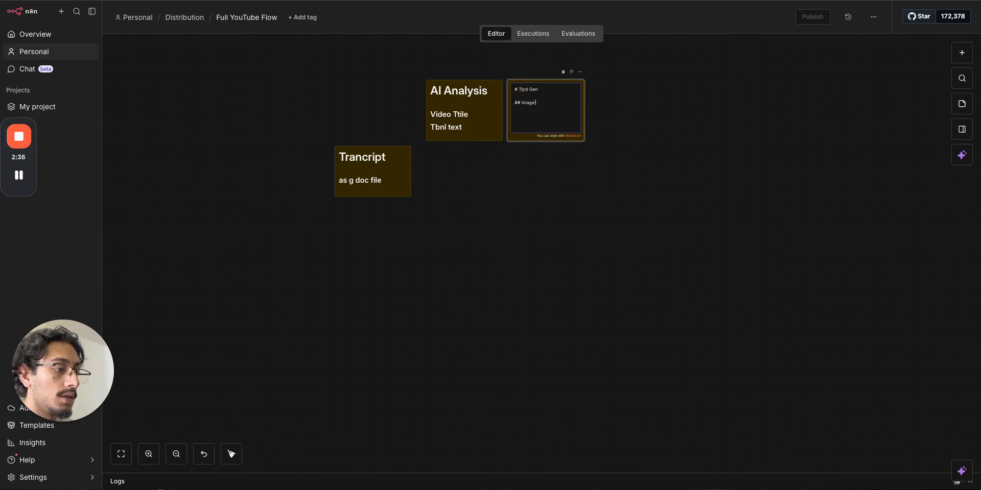
{"action": "left_click", "coordinate": [574, 190]}
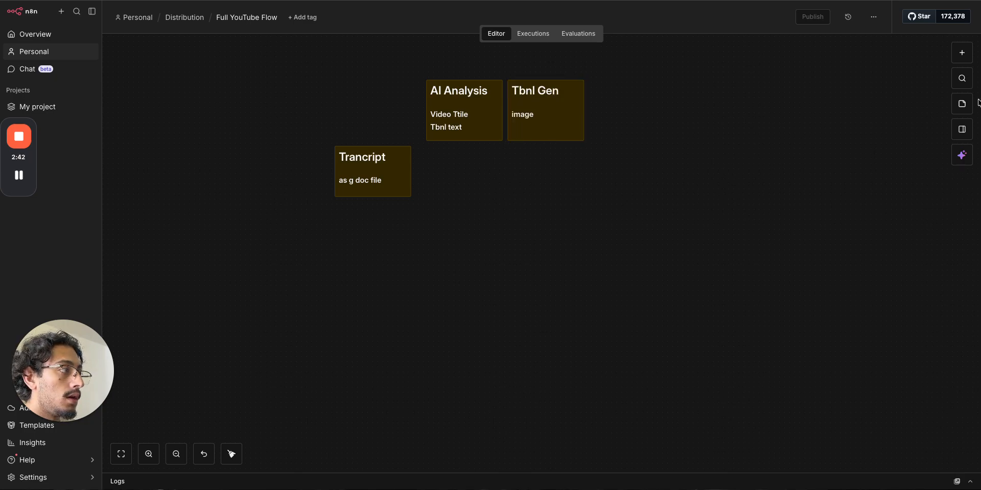
{"action": "left_click", "coordinate": [962, 103]}
{"action": "left_click_drag", "start_coordinate": [615, 280], "coordinate": [491, 247]}
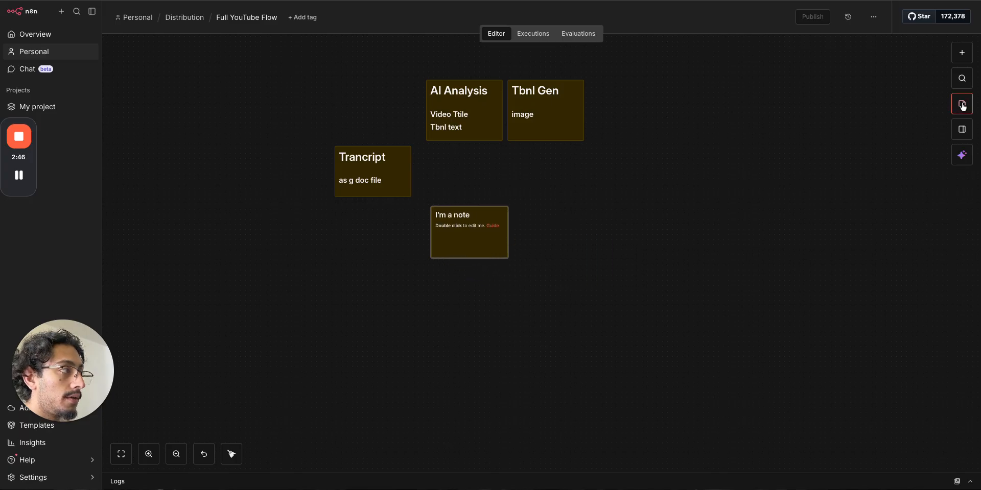
- Add another sticky note and give the upper new note the heading LI Post1
{"action": "left_click", "coordinate": [962, 104]}
{"action": "left_click_drag", "start_coordinate": [595, 270], "coordinate": [475, 282]}
{"action": "left_click", "coordinate": [480, 238]}
{"action": "double_click", "coordinate": [480, 239]}
{"action": "key", "text": "BackSpace"}
{"action": "key", "text": "BackSpace"}
{"action": "key", "text": "BackSpace"}
{"action": "key", "text": "BackSpace"}
{"action": "key", "text": "BackSpace"}
{"action": "key", "text": "BackSpace"}
{"action": "key", "text": "BackSpace"}
{"action": "key", "text": "BackSpace"}
{"action": "key", "text": "BackSpace"}
{"action": "key", "text": "BackSpace"}
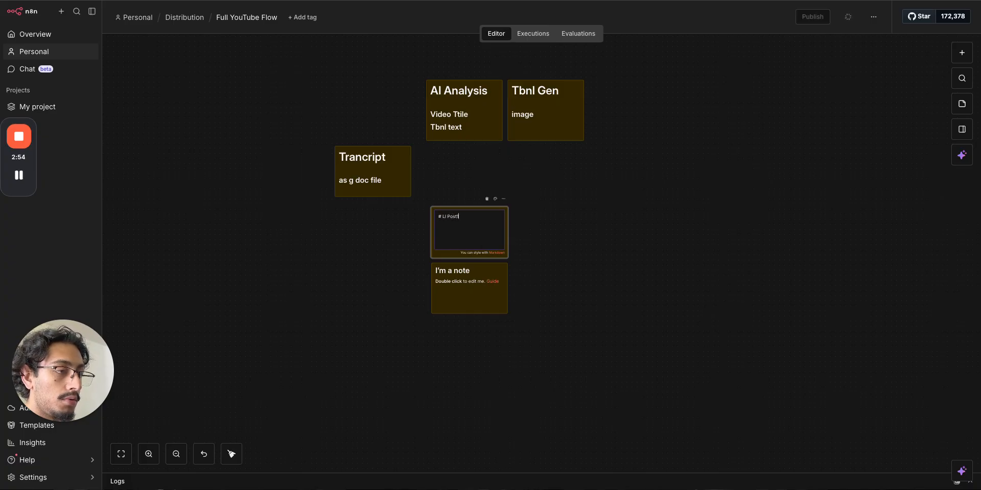
{"action": "left_click", "coordinate": [674, 338]}
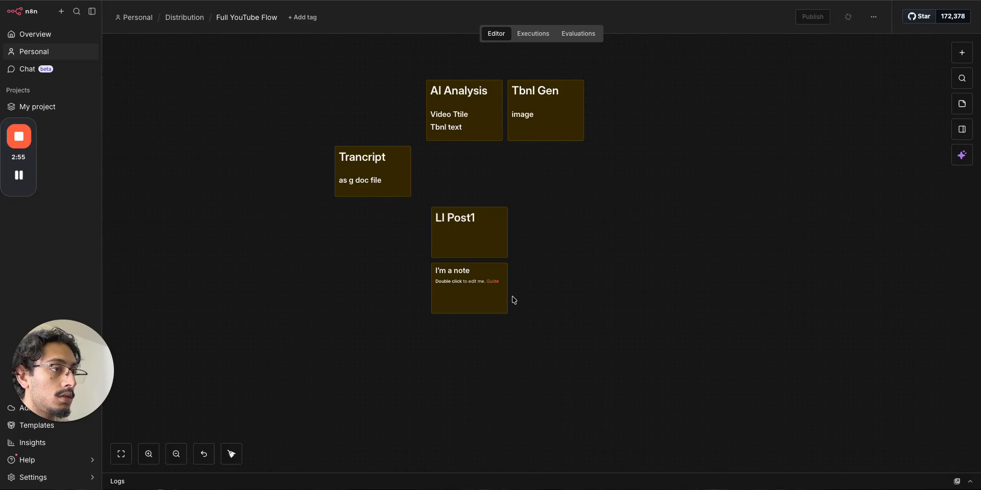
- Paste the LI Post1 heading into the second default note
{"action": "double_click", "coordinate": [469, 254]}
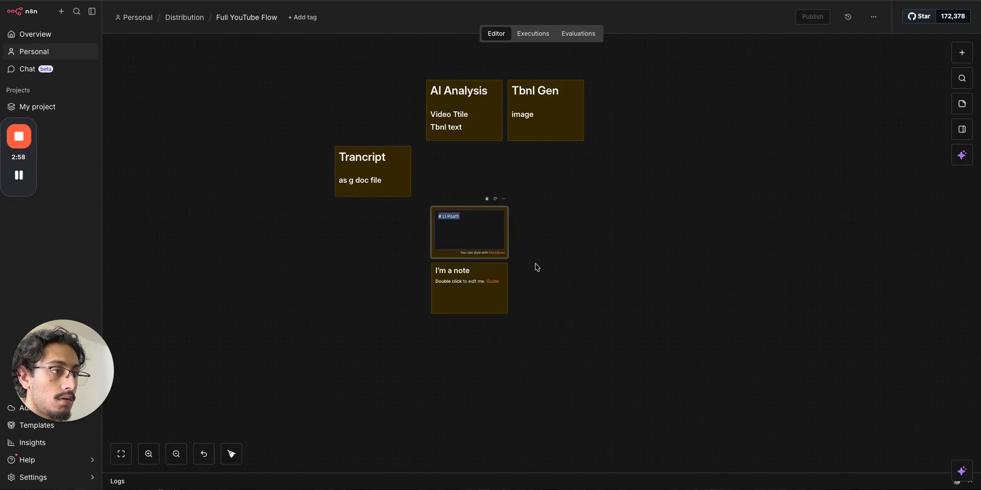
{"action": "left_click", "coordinate": [479, 299]}
{"action": "double_click", "coordinate": [479, 298]}
{"action": "type", "text": "# LI Post1"}
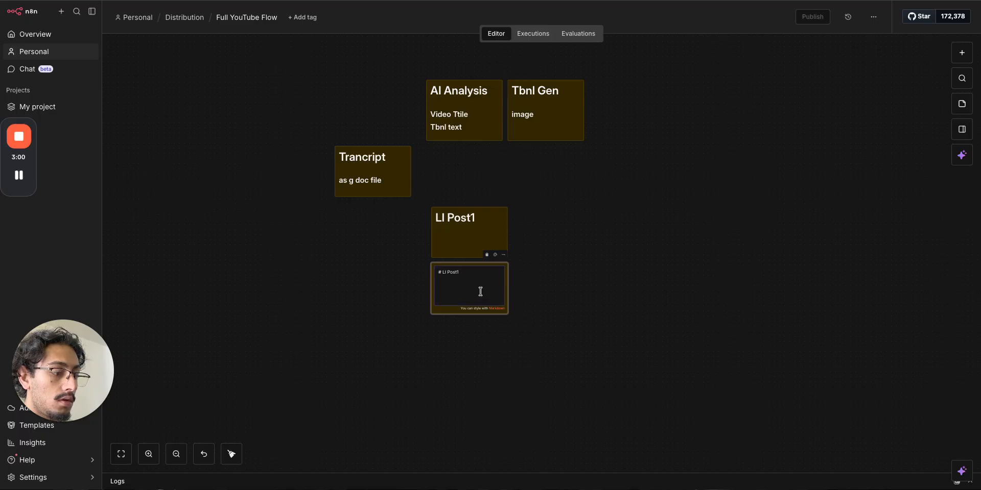
{"action": "left_click", "coordinate": [593, 331]}
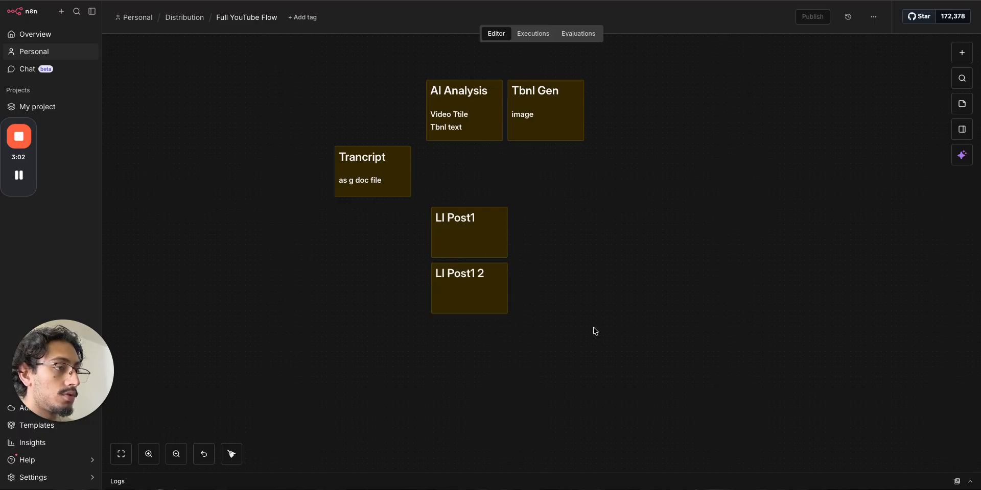
- Duplicate that note, place the copy below the others, and title it LI Post 3
{"action": "right_click", "coordinate": [488, 307]}
{"action": "left_click", "coordinate": [514, 366]}
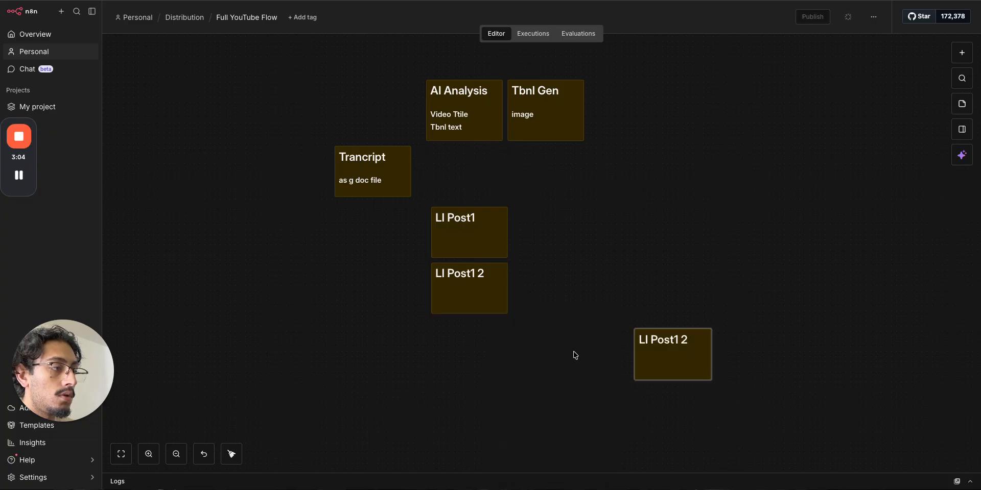
{"action": "left_click_drag", "start_coordinate": [647, 356], "coordinate": [460, 352]}
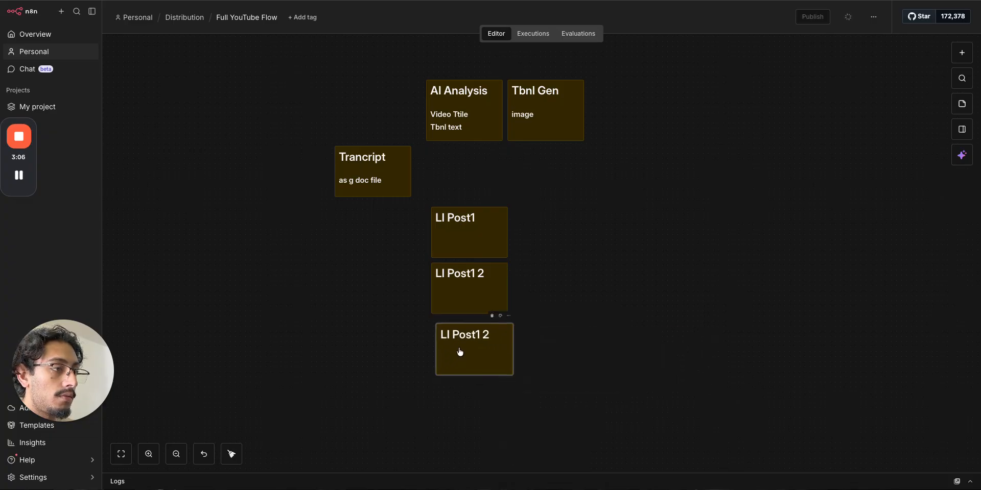
{"action": "double_click", "coordinate": [461, 351]}
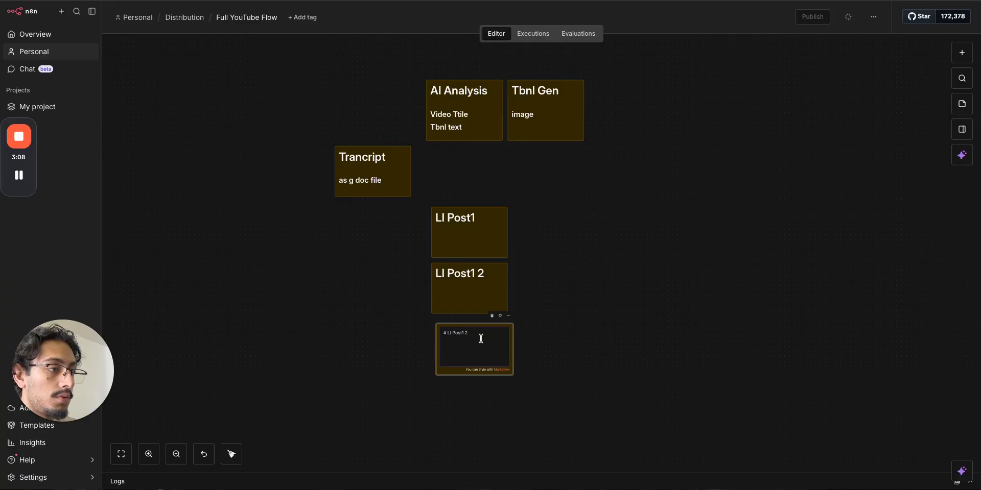
{"action": "left_click", "coordinate": [704, 347]}
- Correct the other two titles to read LI Post 2 and LI Post 1
{"action": "double_click", "coordinate": [497, 289]}
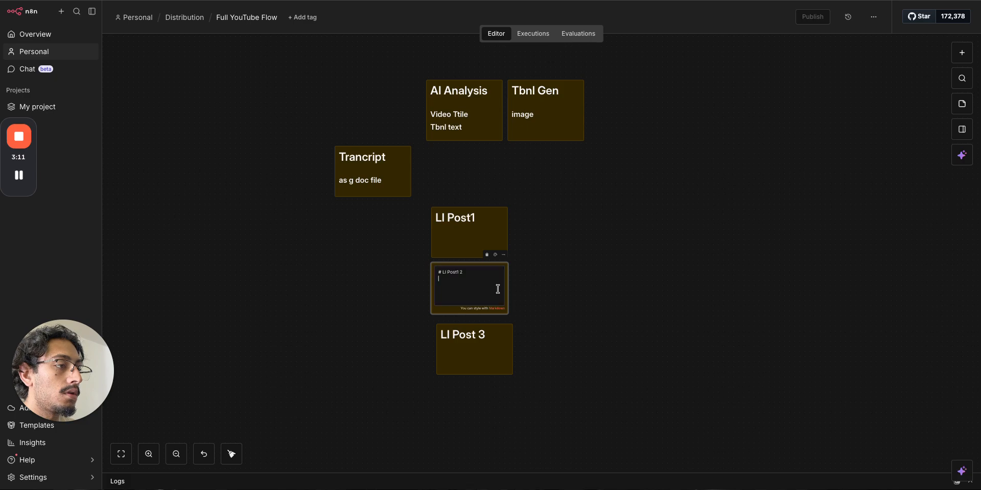
{"action": "left_click", "coordinate": [459, 272]}
{"action": "key", "text": "BackSpace"}
{"action": "triple_click", "coordinate": [462, 223]}
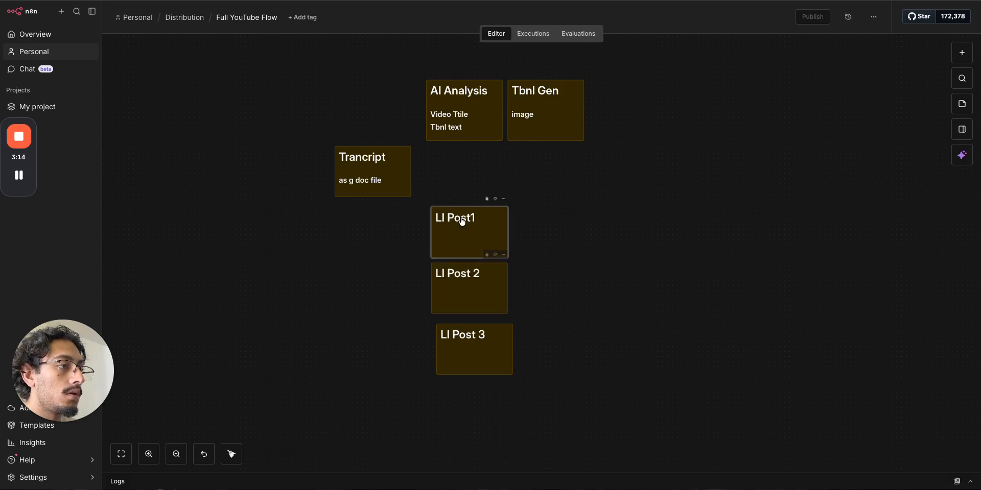
{"action": "left_click", "coordinate": [455, 218]}
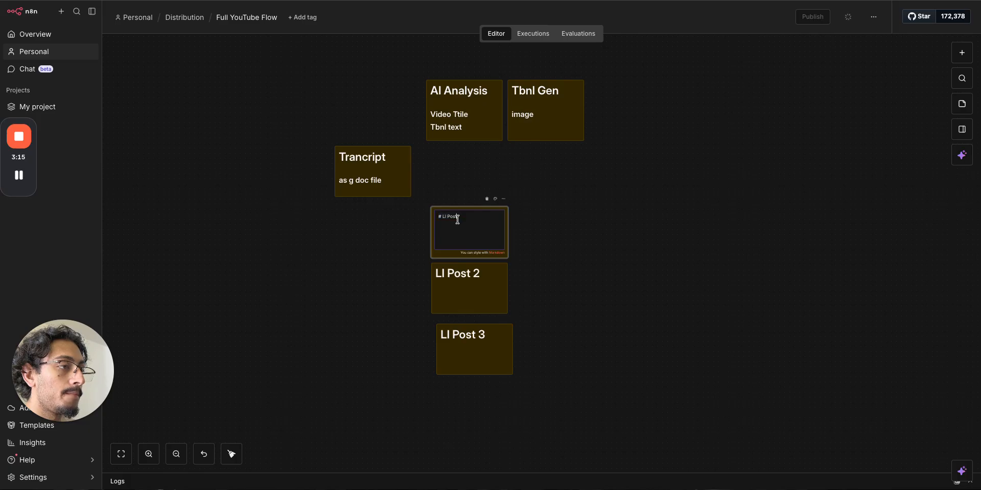
{"action": "left_click", "coordinate": [567, 279]}
- Add a new sticky note right of Tbnl Gen and clear its default text
{"action": "left_click", "coordinate": [962, 104]}
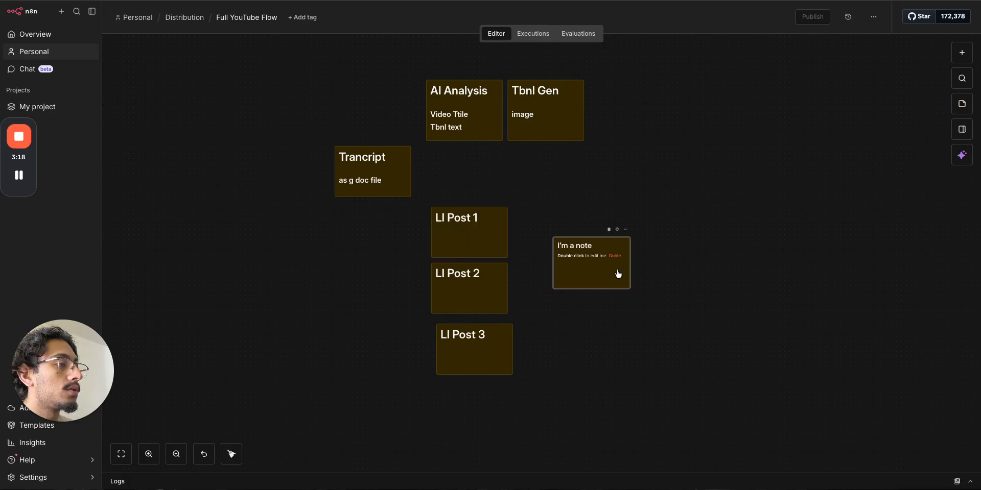
{"action": "left_click_drag", "start_coordinate": [617, 276], "coordinate": [718, 202]}
{"action": "double_click", "coordinate": [713, 197]}
{"action": "key", "text": "BackSpace"}
{"action": "key", "text": "BackSpace"}
{"action": "key", "text": "BackSpace"}
{"action": "key", "text": "BackSpace"}
{"action": "key", "text": "BackSpace"}
{"action": "key", "text": "BackSpace"}
{"action": "key", "text": "BackSpace"}
{"action": "key", "text": "BackSpace"}
{"action": "key", "text": "BackSpace"}
{"action": "key", "text": "BackSpace"}
{"action": "key", "text": "BackSpace"}
{"action": "key", "text": "BackSpace"}
{"action": "key", "text": "BackSpace"}
{"action": "key", "text": "BackSpace"}
{"action": "key", "text": "BackSpace"}
{"action": "key", "text": "BackSpace"}
{"action": "key", "text": "BackSpace"}
{"action": "key", "text": "BackSpace"}
{"action": "key", "text": "BackSpace"}
{"action": "key", "text": "BackSpace"}
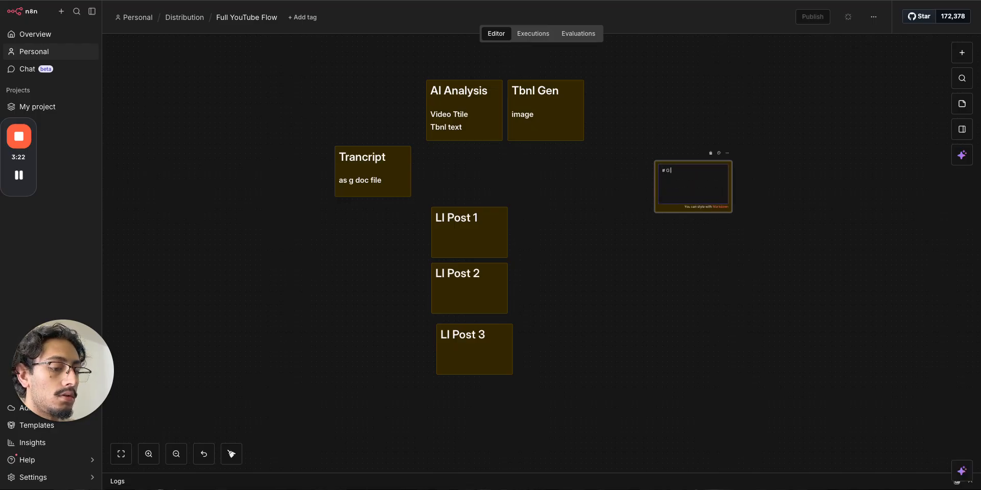
- Title the empty note '# G sheet' and line up LI Post 2 beside LI Post 1
{"action": "type", "text": "# G sheet"}
{"action": "left_click", "coordinate": [793, 280]}
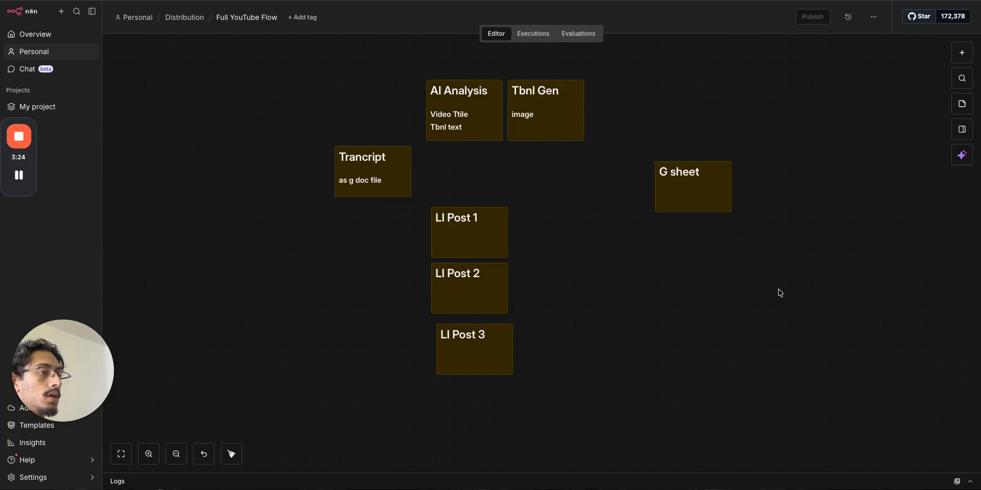
{"action": "left_click_drag", "start_coordinate": [458, 242], "coordinate": [448, 246]}
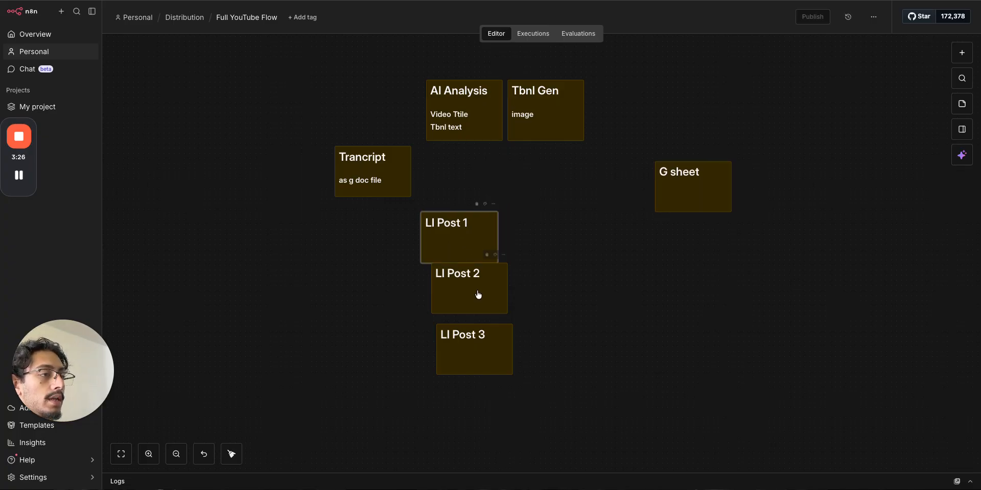
{"action": "left_click_drag", "start_coordinate": [478, 295], "coordinate": [565, 260]}
{"action": "left_click_drag", "start_coordinate": [481, 251], "coordinate": [440, 256]}
{"action": "left_click_drag", "start_coordinate": [538, 272], "coordinate": [493, 261]}
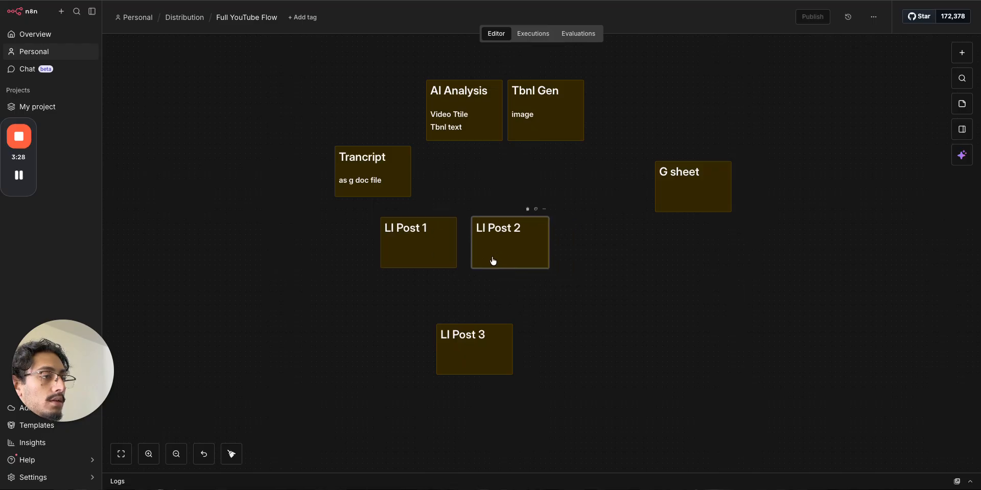
{"action": "left_click_drag", "start_coordinate": [473, 375], "coordinate": [629, 293]}
- Move LI Post 3 into the row beside LI Post 2 and raise G sheet slightly
{"action": "left_click_drag", "start_coordinate": [496, 348], "coordinate": [627, 234]}
{"action": "left_click_drag", "start_coordinate": [693, 192], "coordinate": [692, 182]}
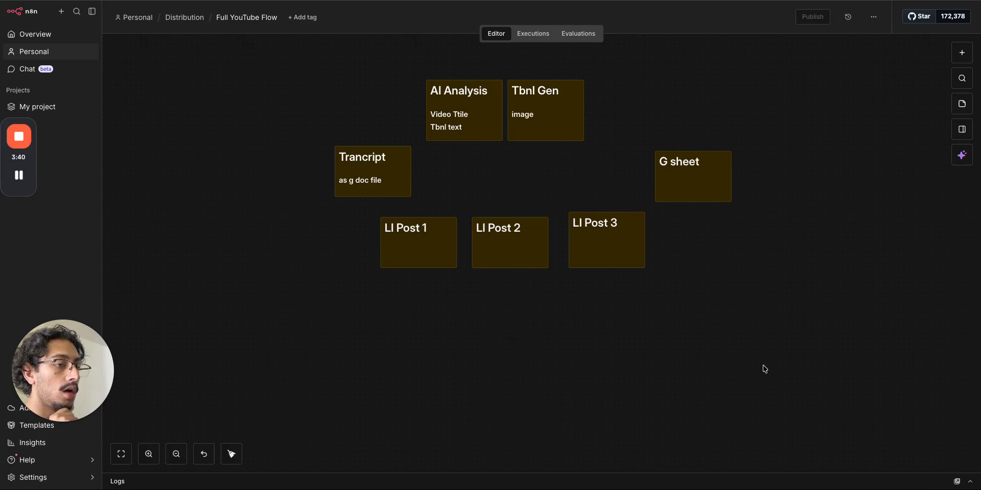
{"action": "scroll", "coordinate": [555, 372], "scroll_direction": "down", "scroll_amount": 10}
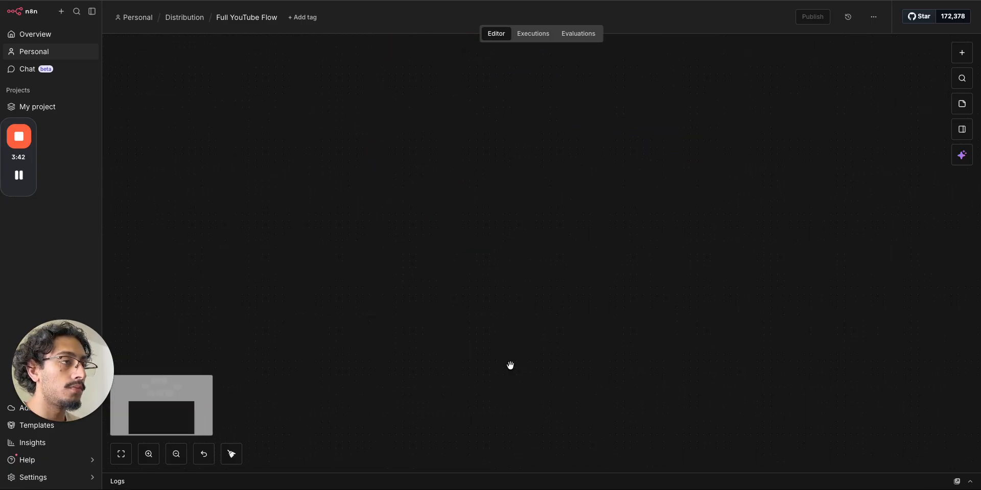
{"action": "scroll", "coordinate": [545, 246], "scroll_direction": "up", "scroll_amount": 10}
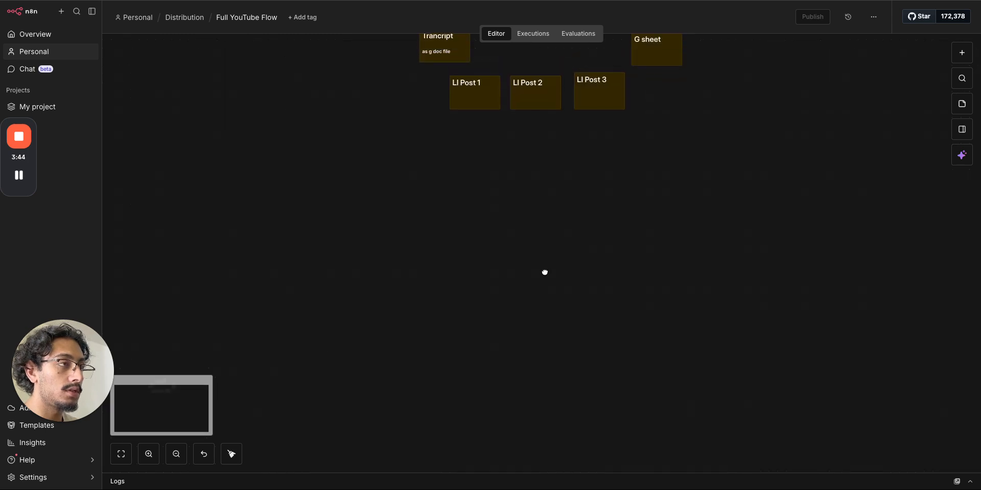
{"action": "scroll", "coordinate": [383, 285], "scroll_direction": "right", "scroll_amount": 3}
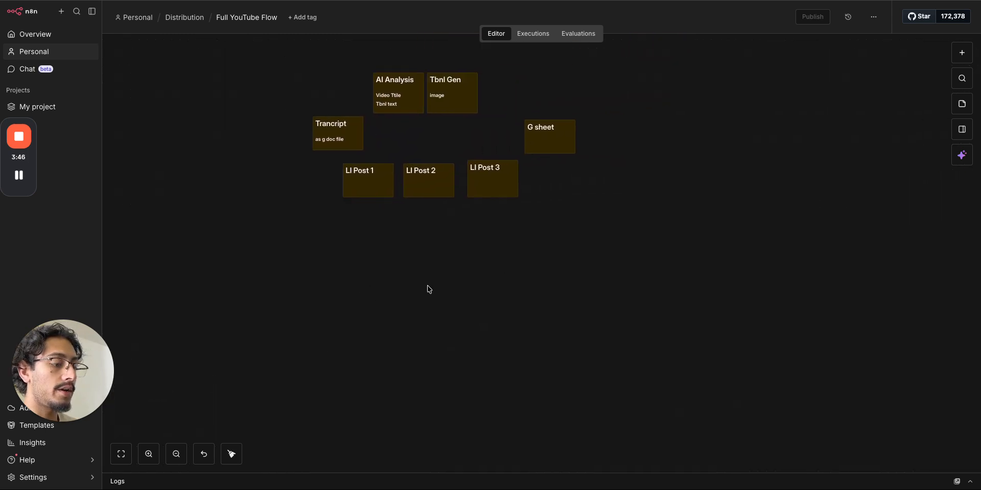
- Open the Loom video library in the signed-in browser profile
{"action": "key", "text": "ctrl+Left"}
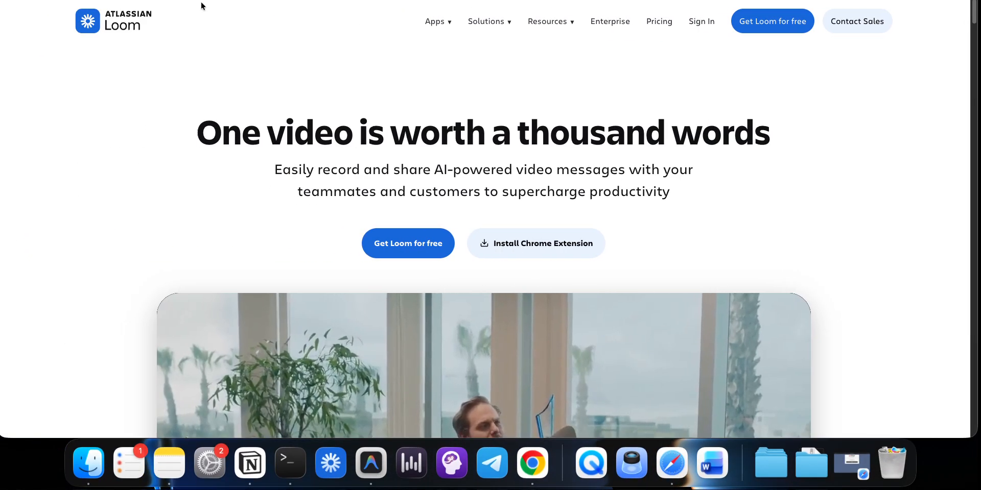
{"action": "key", "text": "super+t"}
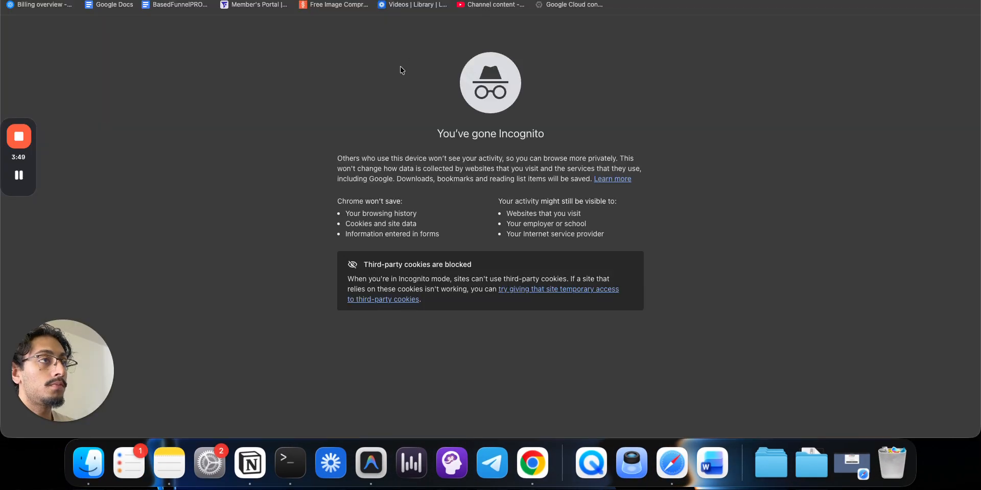
{"action": "left_click", "coordinate": [402, 5]}
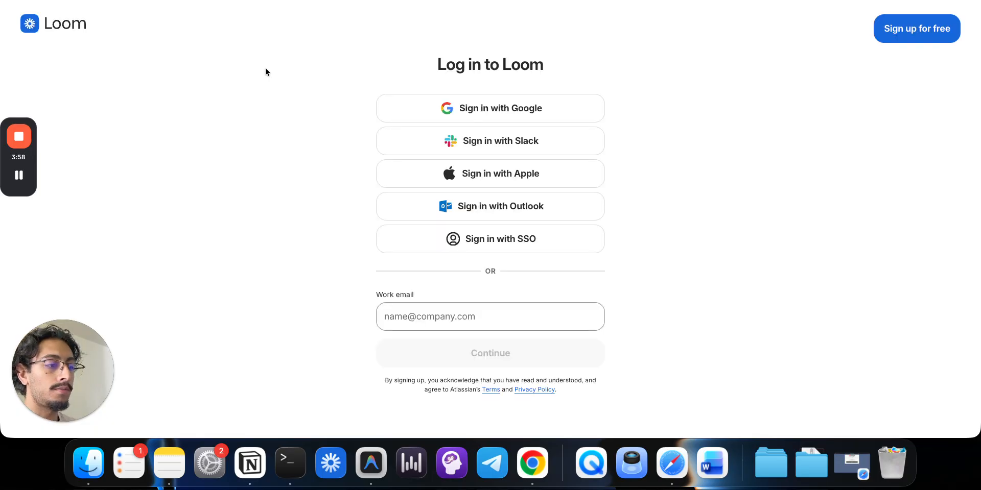
{"action": "key", "text": "super+w"}
{"action": "right_click", "coordinate": [532, 464]}
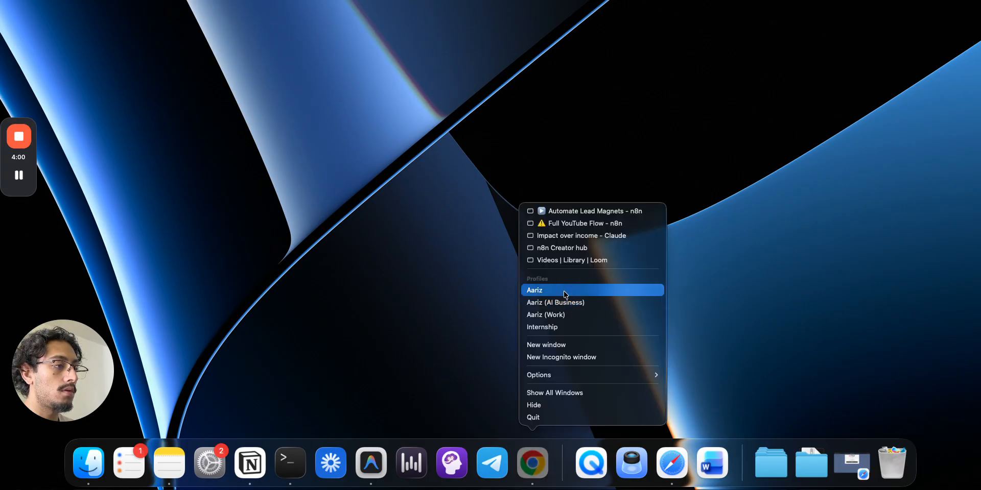
{"action": "left_click", "coordinate": [565, 292]}
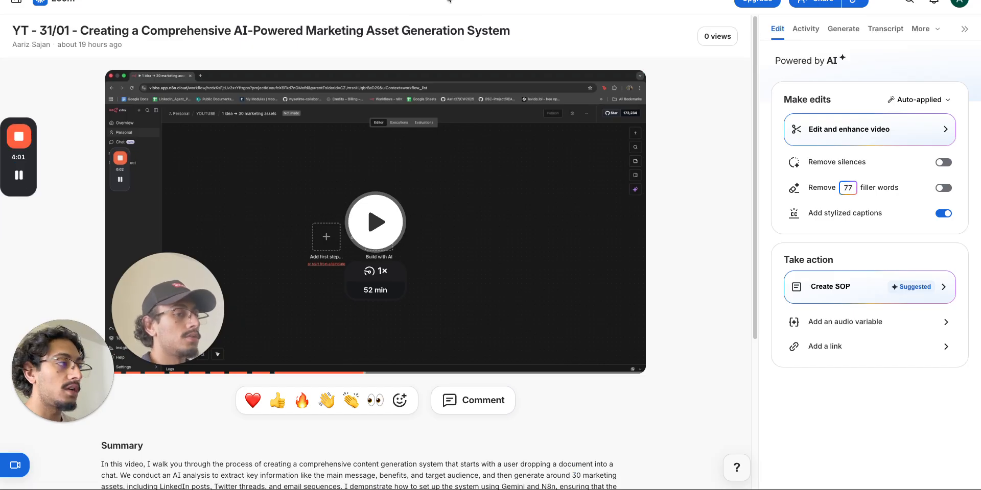
- Copy the video's full transcript from Loom's Transcript tab and open a new browser tab
{"action": "left_click", "coordinate": [873, 28]}
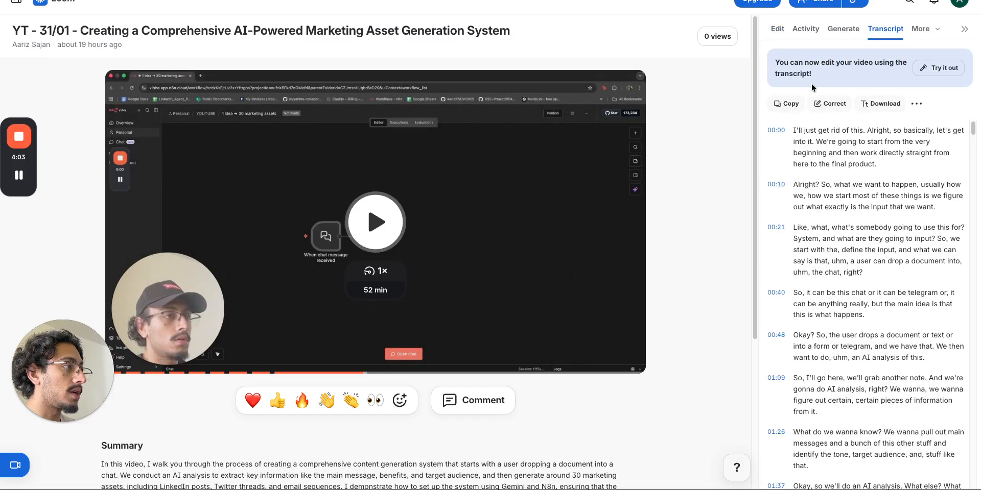
{"action": "left_click", "coordinate": [788, 100]}
{"action": "key", "text": "ctrl+Right"}
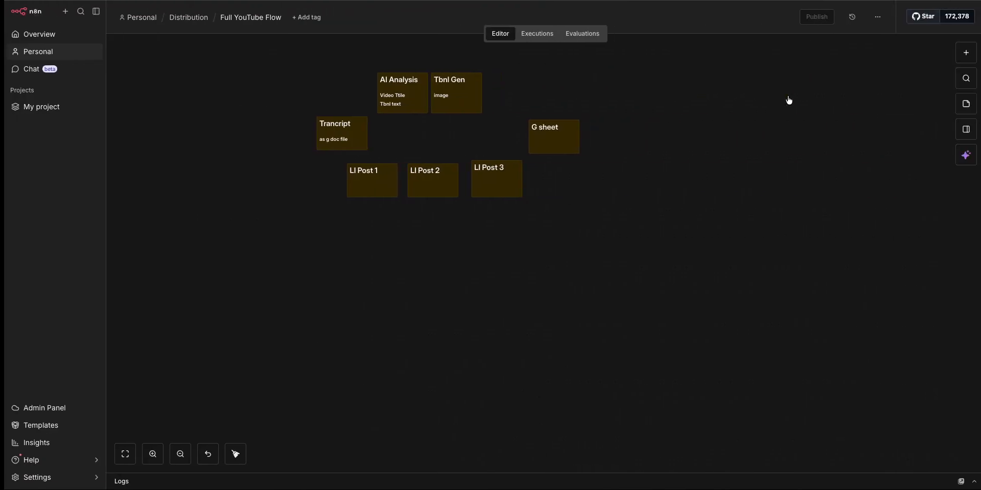
{"action": "key", "text": "super+t"}
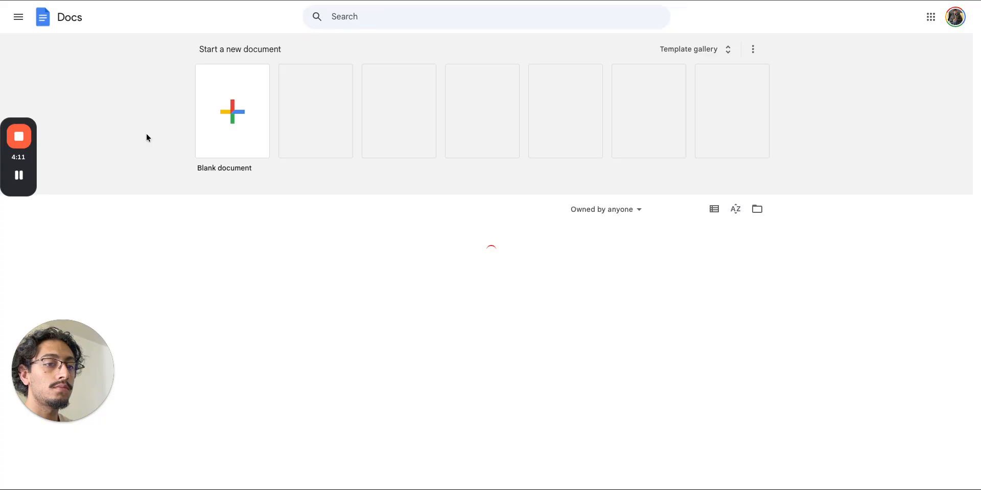
- Create a blank Google document and paste the copied transcript into it
{"action": "left_click", "coordinate": [223, 127]}
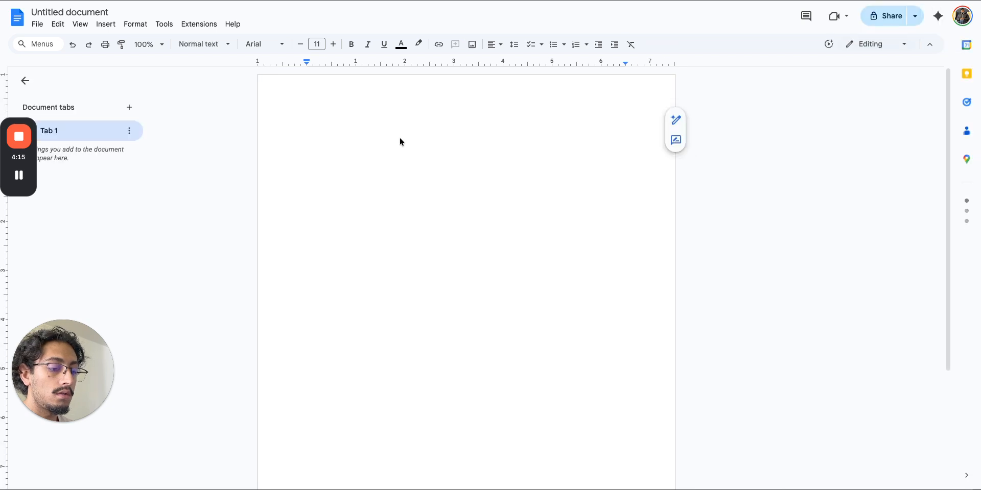
{"action": "key", "text": "ctrl+v"}
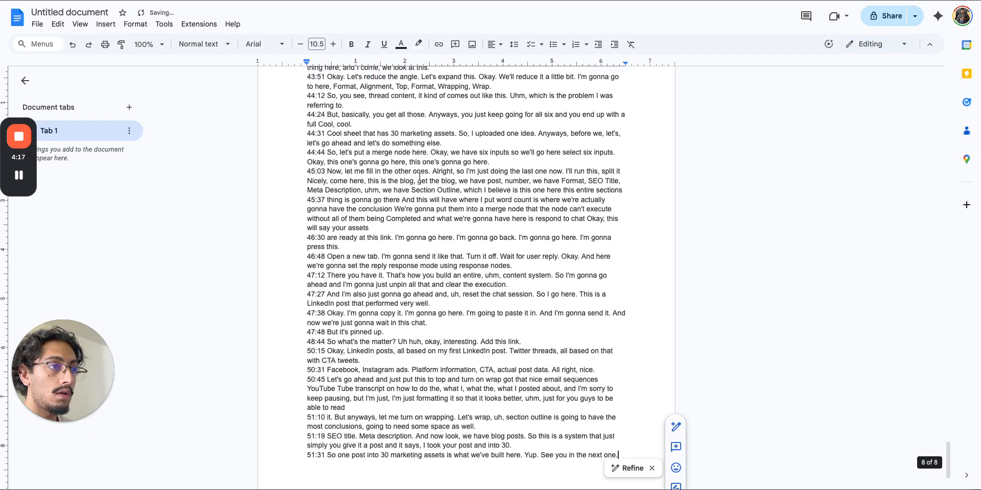
{"action": "scroll", "coordinate": [426, 181], "scroll_direction": "up", "scroll_amount": 20}
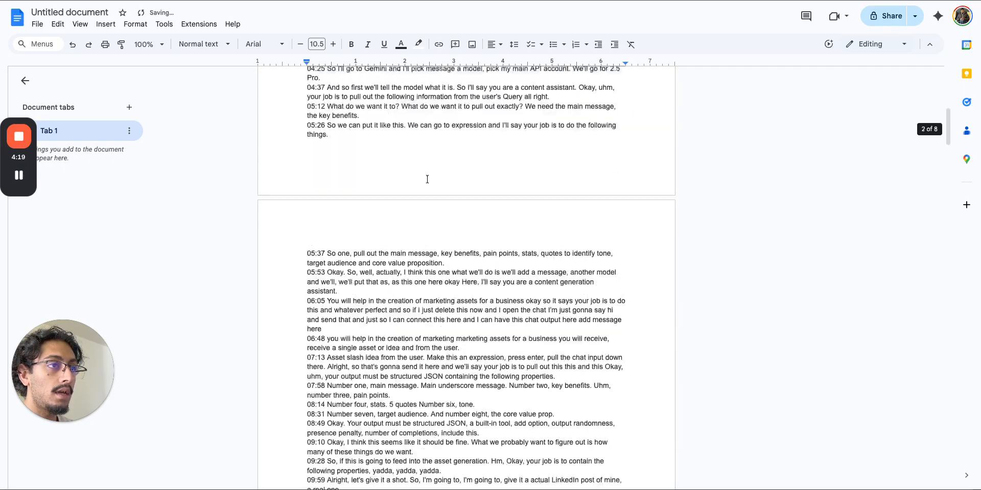
- Title the document '01/02', then extend the title to '01/02- transcript'
{"action": "left_click", "coordinate": [97, 11]}
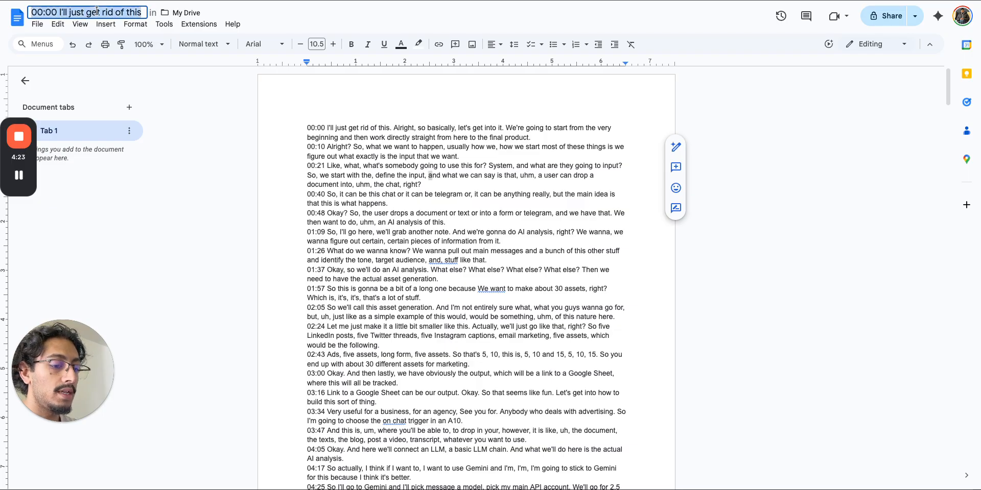
{"action": "type", "text": "01/02"}
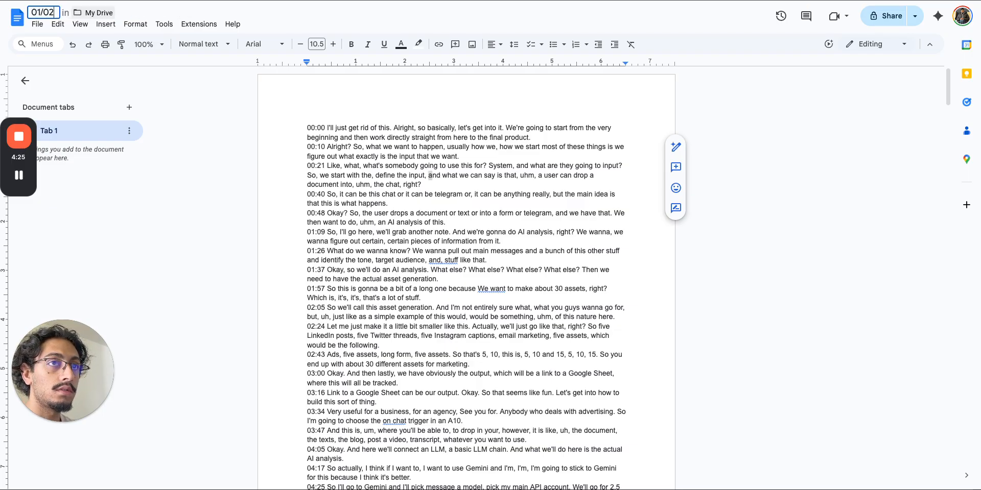
{"action": "key", "text": "Return"}
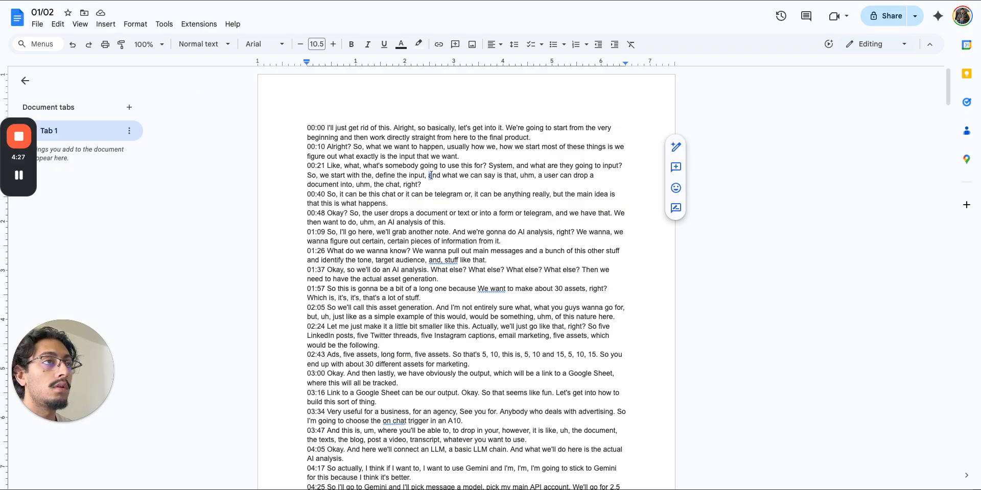
{"action": "left_click", "coordinate": [55, 12]}
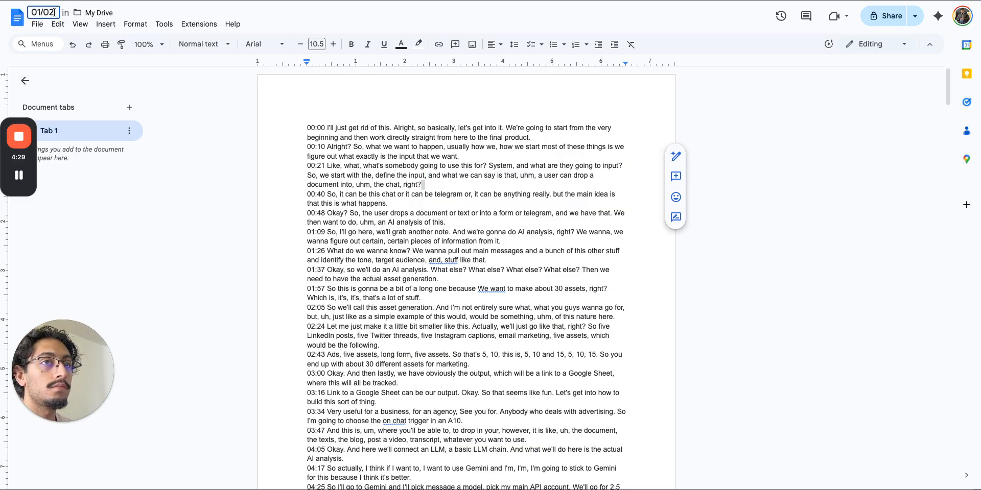
{"action": "type", "text": "- transcript"}
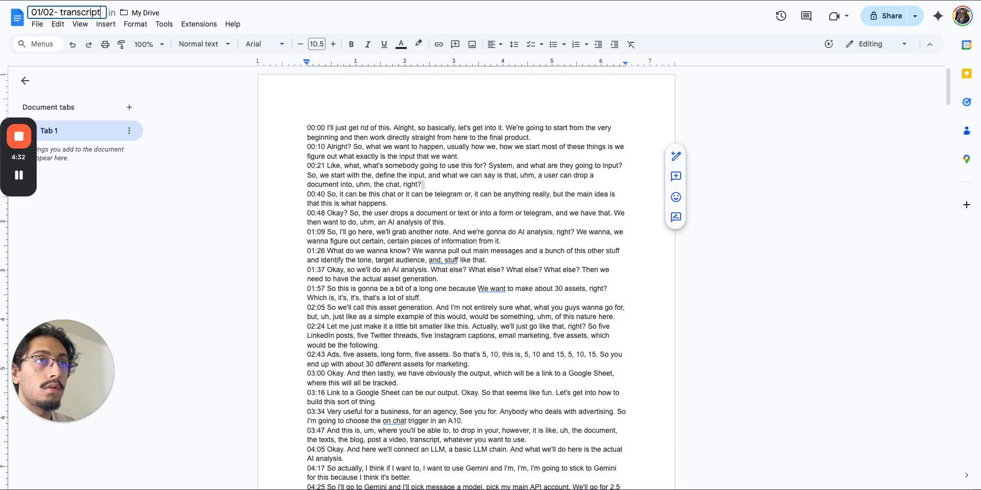
{"action": "key", "text": "Return"}
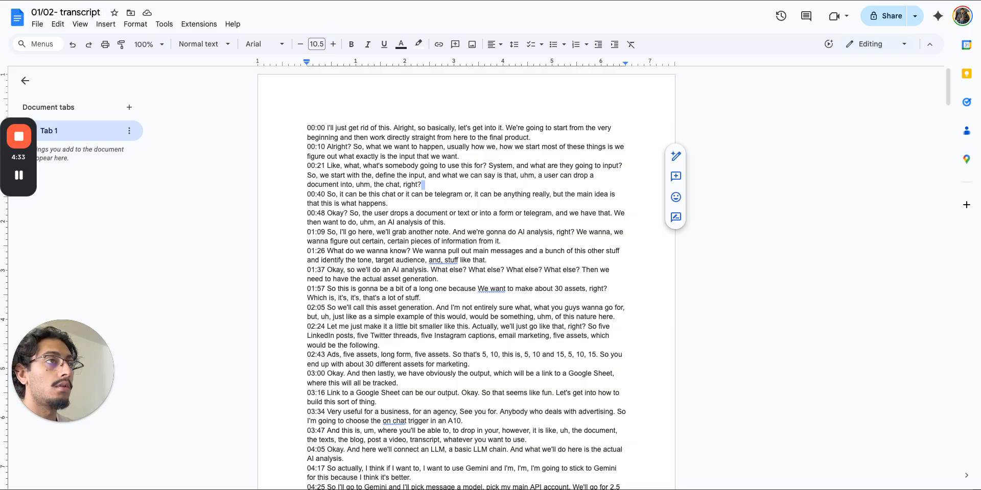
{"action": "key", "text": "ctrl+shift+Tab"}
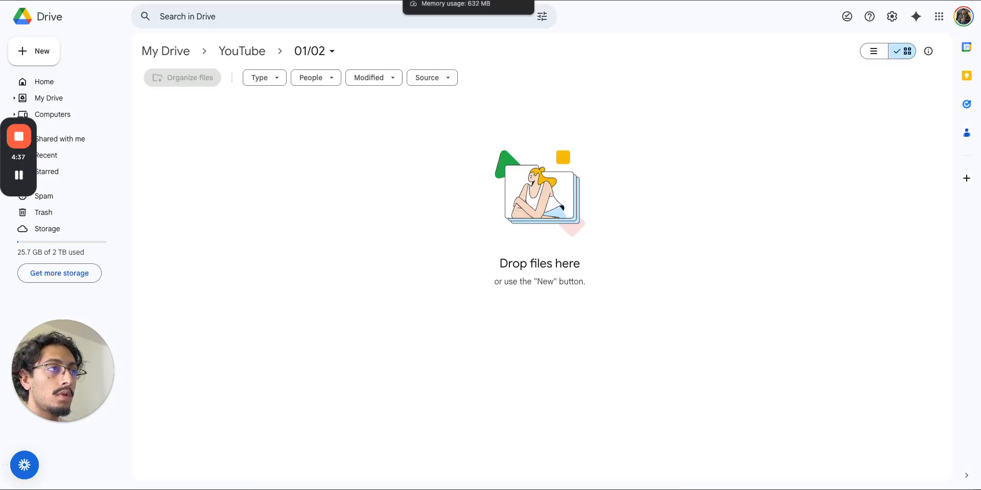
- From Drive Home, move the 01/02- transcript file into the YouTube folder
{"action": "key", "text": "ctrl+Tab"}
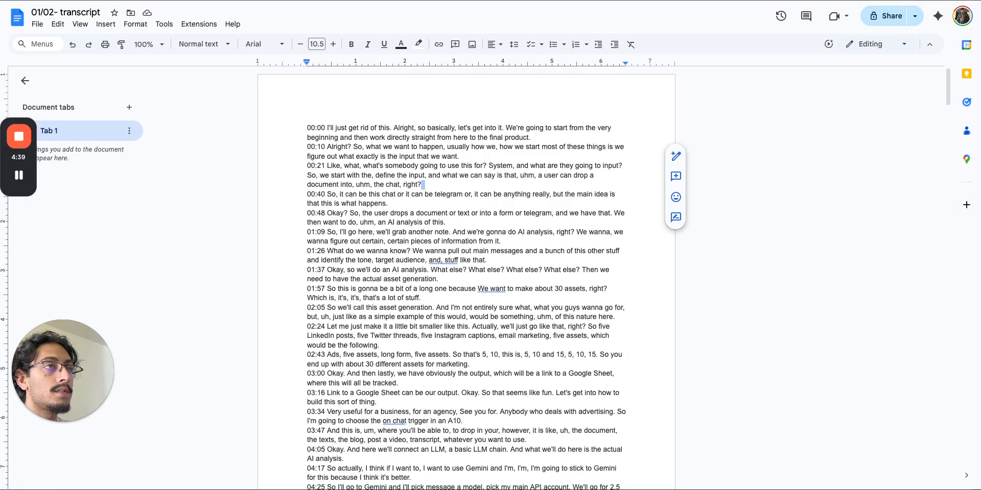
{"action": "key", "text": "ctrl+shift+Tab"}
{"action": "left_click", "coordinate": [45, 90]}
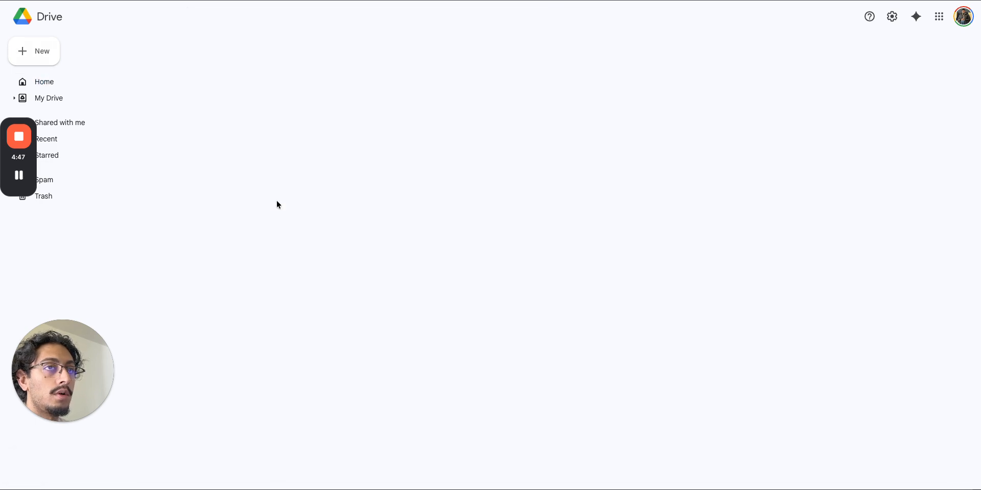
{"action": "left_click", "coordinate": [209, 249]}
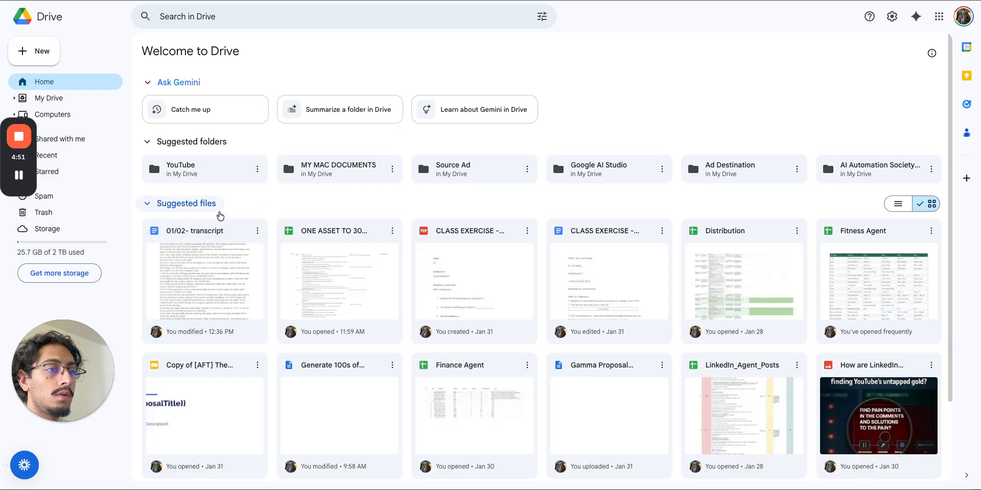
{"action": "left_click_drag", "start_coordinate": [215, 256], "coordinate": [201, 180]}
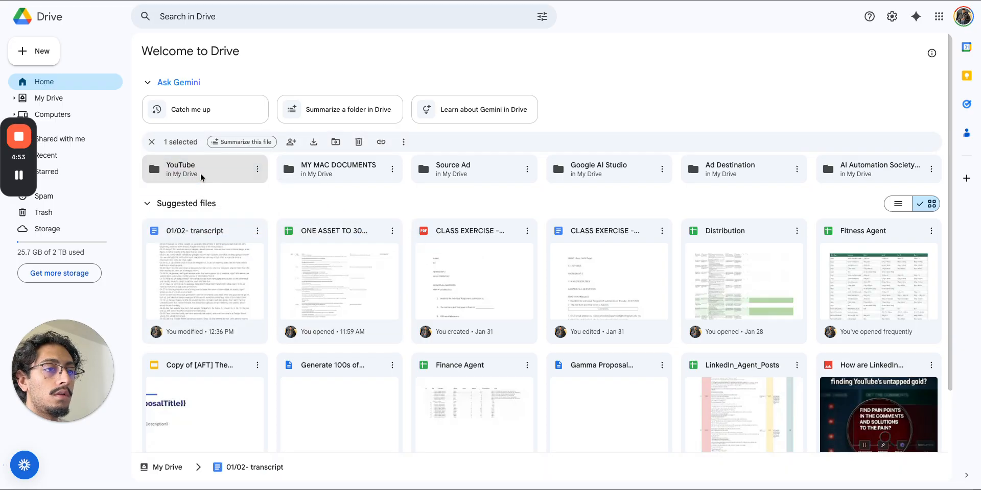
- Open YouTube, move the transcript into the 01/02 folder, and open 01/02
{"action": "double_click", "coordinate": [203, 176]}
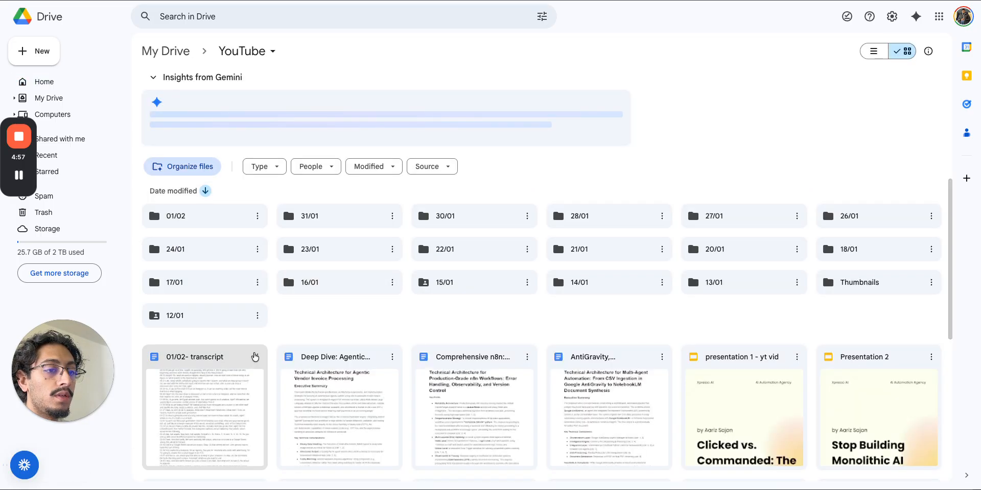
{"action": "left_click_drag", "start_coordinate": [217, 360], "coordinate": [193, 212]}
{"action": "double_click", "coordinate": [193, 212]}
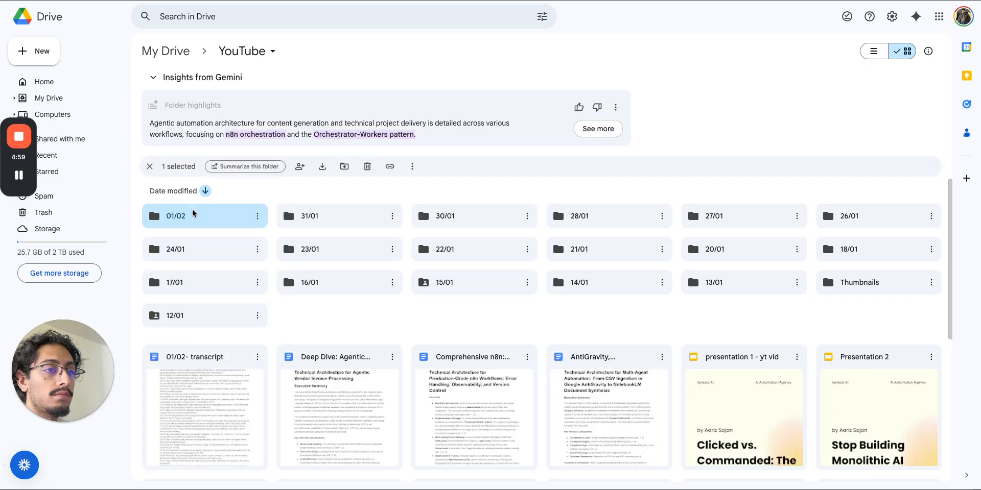
{"action": "right_click", "coordinate": [268, 196]}
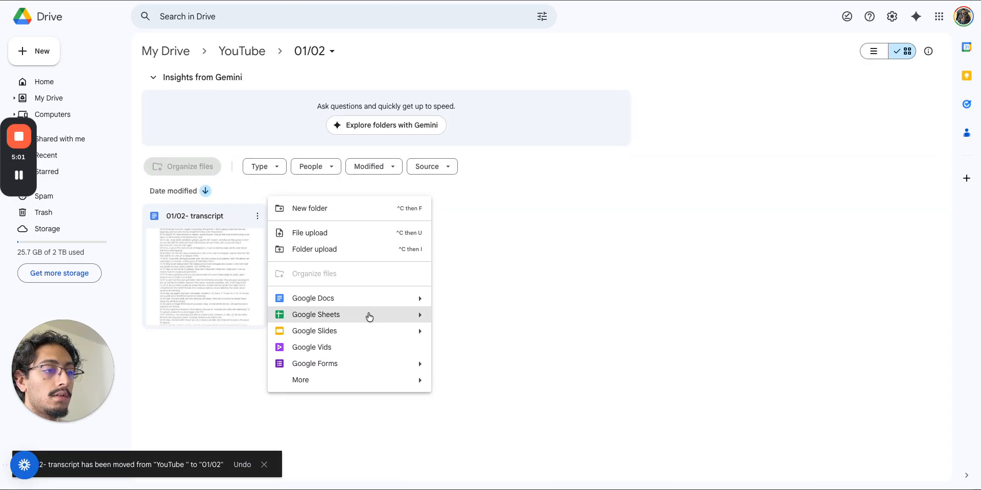
{"action": "mouse_move", "coordinate": [418, 302]}
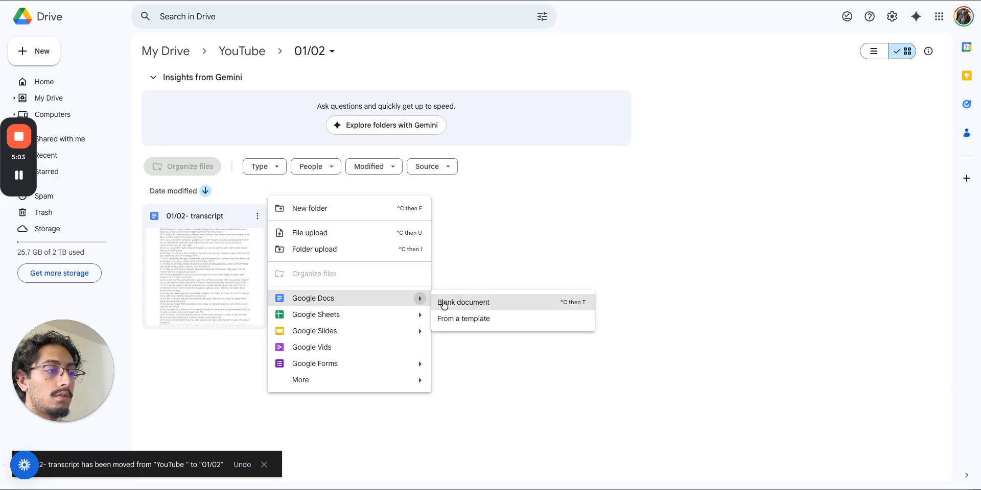
{"action": "left_click", "coordinate": [516, 246]}
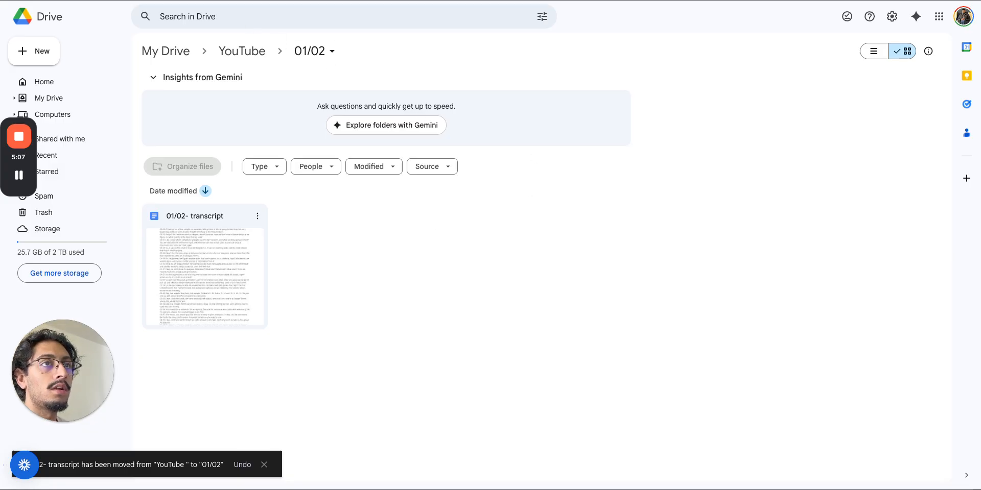
{"action": "key", "text": "ctrl+Tab"}
- Add a Google Drive 'On changes involving a specific folder' trigger from the 'drive' search
{"action": "key", "text": "Tab"}
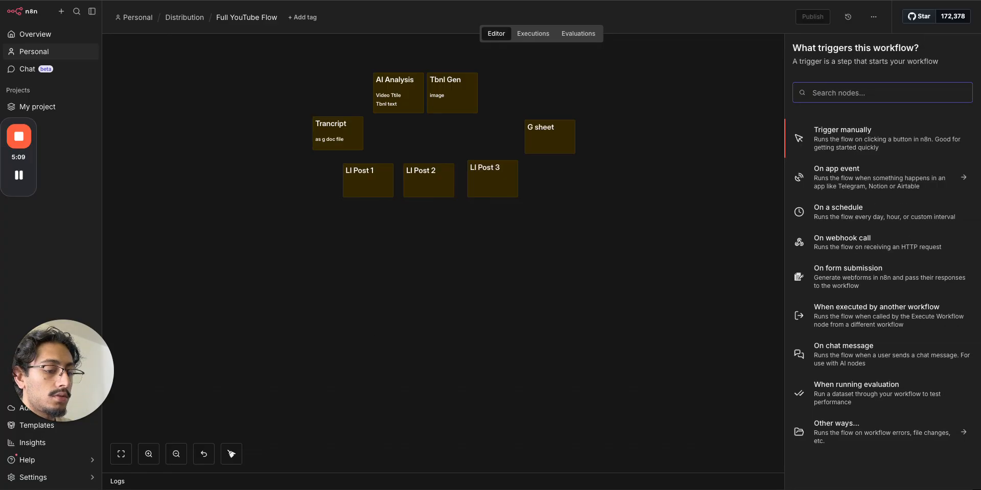
{"action": "type", "text": "drive"}
{"action": "left_click", "coordinate": [811, 164]}
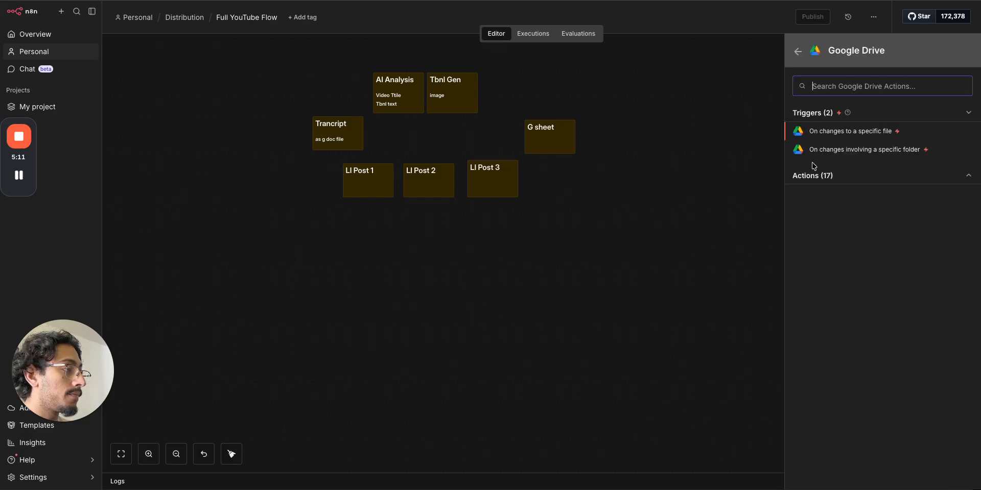
{"action": "left_click", "coordinate": [841, 151]}
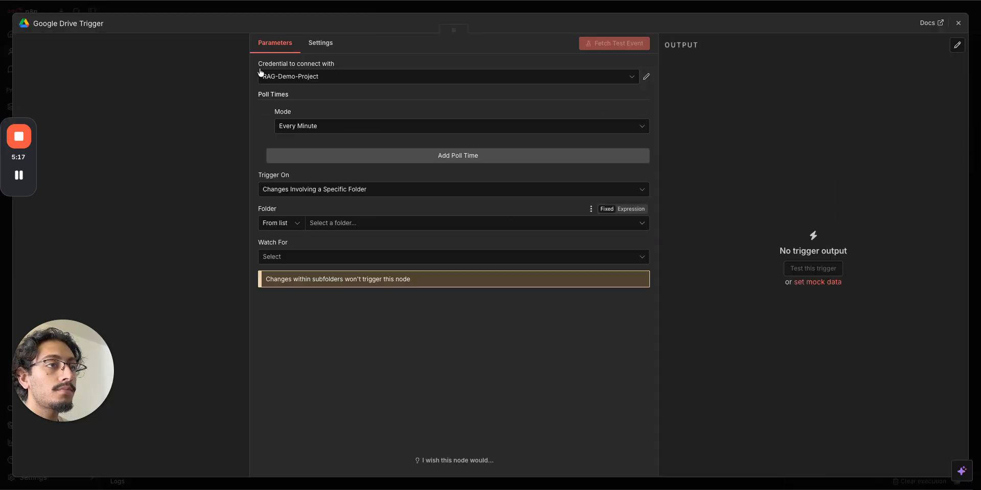
- Check the Drive folder in the other tab, then close and delete that first trigger node
{"action": "left_click", "coordinate": [204, 1]}
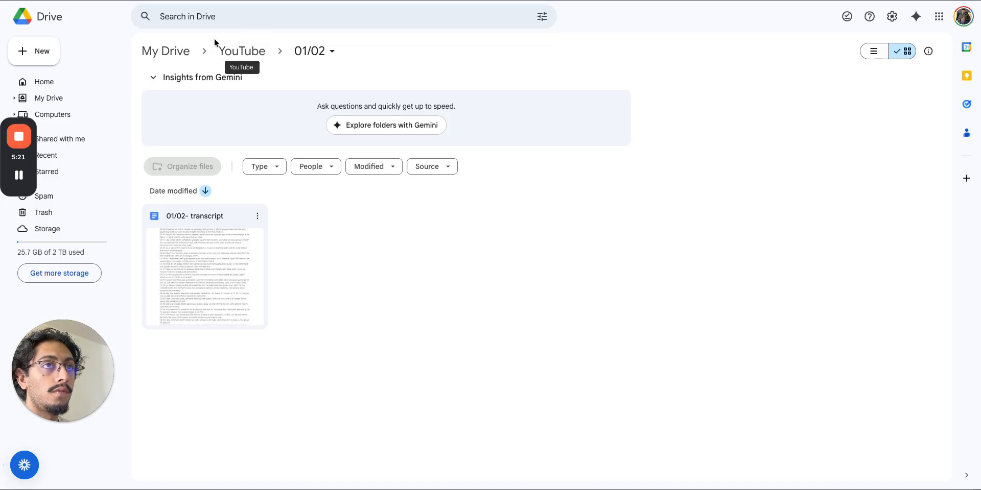
{"action": "left_click", "coordinate": [225, 0]}
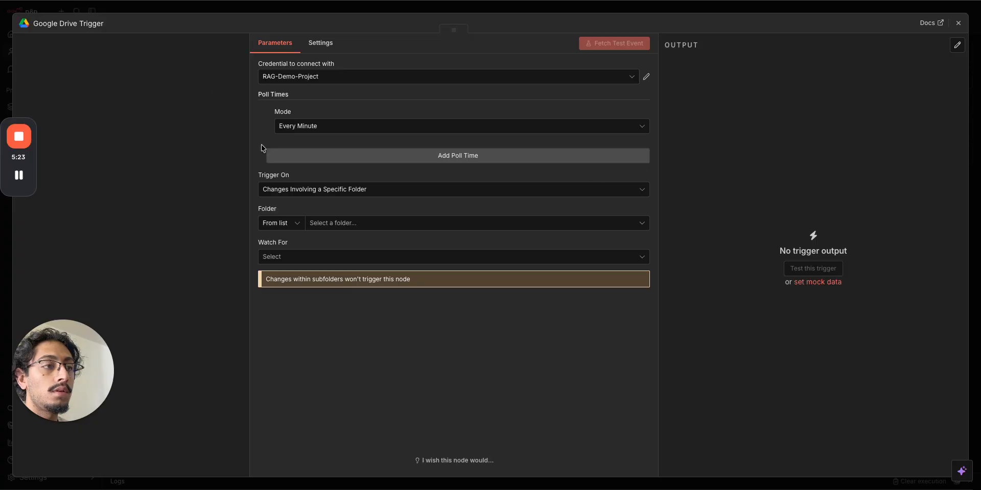
{"action": "left_click", "coordinate": [358, 1]}
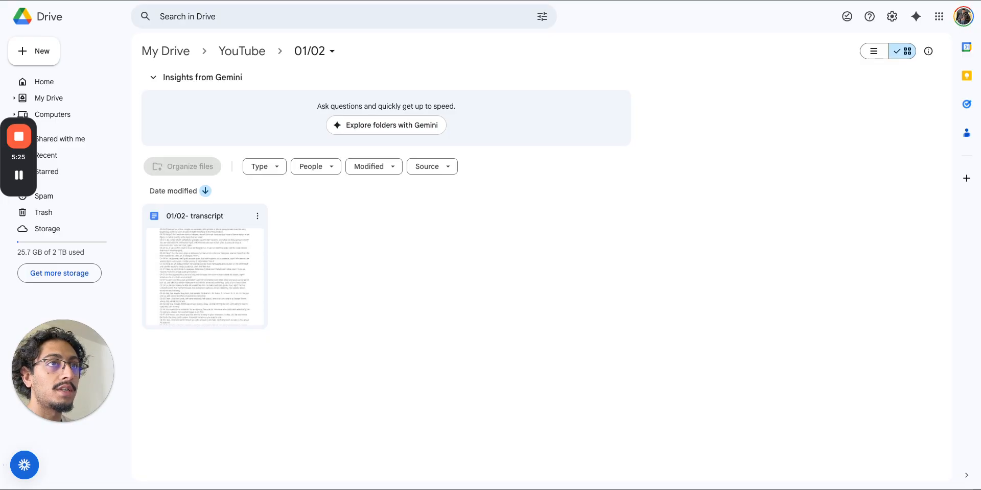
{"action": "left_click", "coordinate": [307, 0]}
{"action": "left_click", "coordinate": [346, 12]}
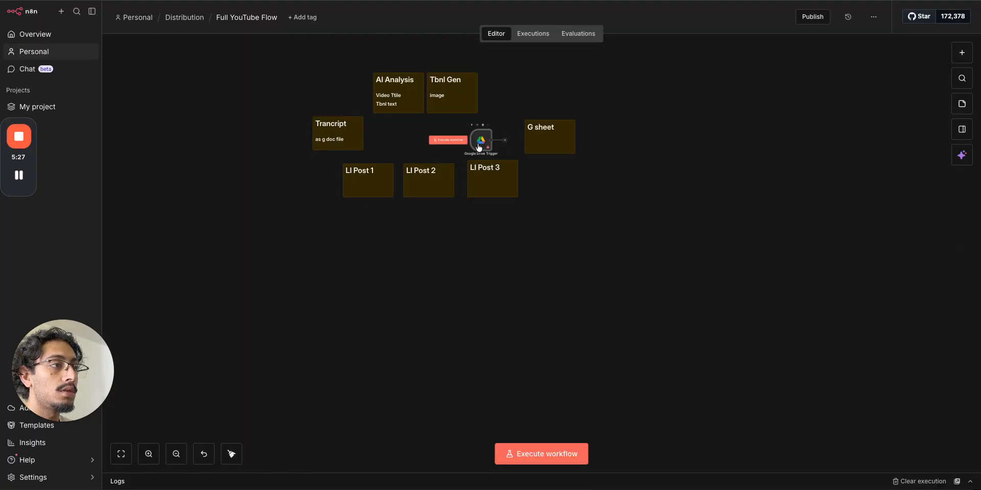
{"action": "left_click_drag", "start_coordinate": [478, 148], "coordinate": [415, 294]}
{"action": "key", "text": "Delete"}
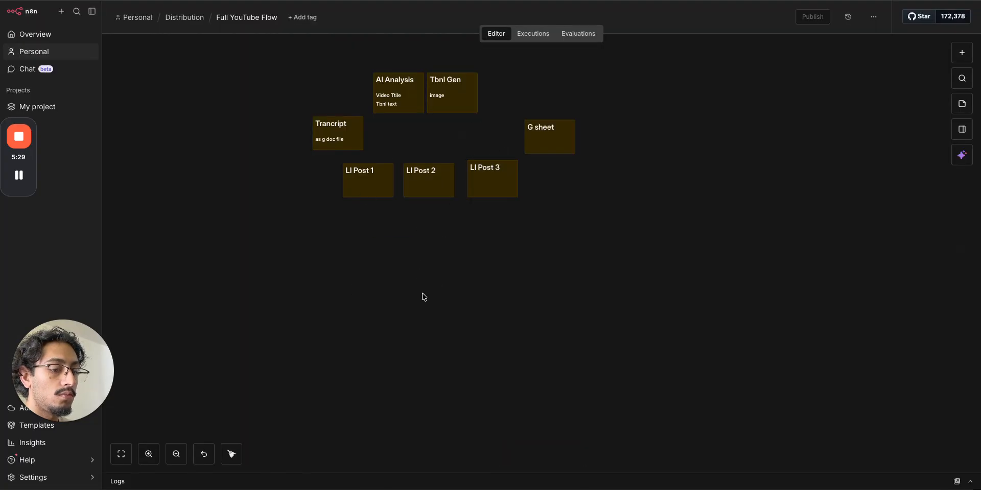
- Search 'drive' again and re-add the Google Drive 'On changes involving a specific folder' trigger
{"action": "key", "text": "Tab"}
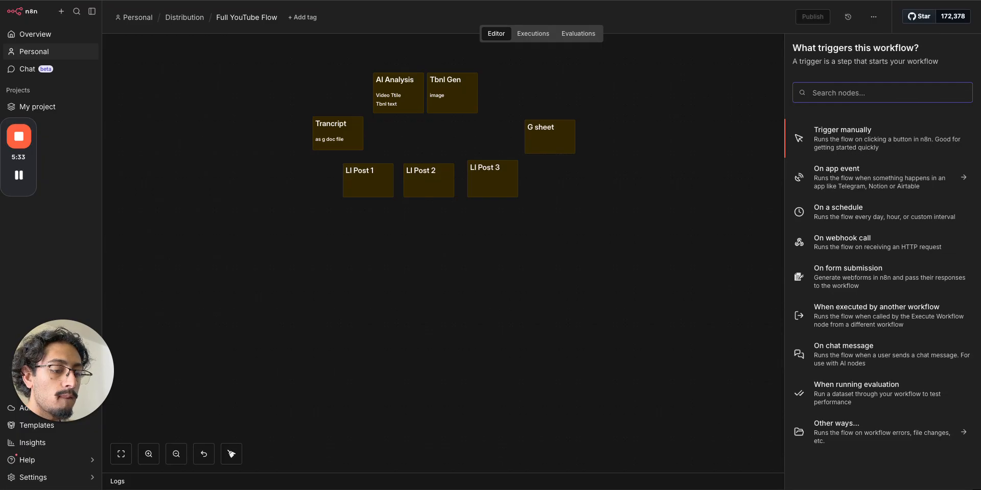
{"action": "type", "text": "sea"}
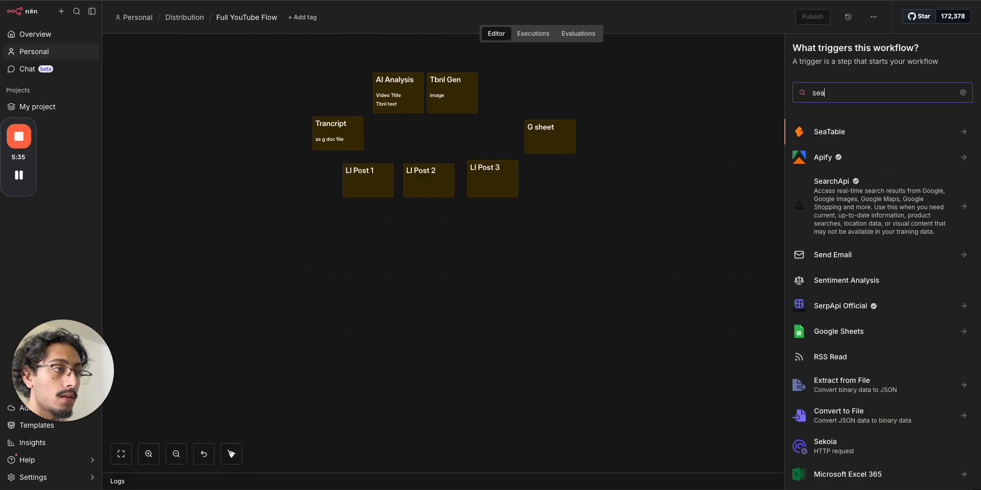
{"action": "type", "text": "rch"}
{"action": "key", "text": "BackSpace"}
{"action": "key", "text": "BackSpace"}
{"action": "key", "text": "BackSpace"}
{"action": "key", "text": "BackSpace"}
{"action": "key", "text": "BackSpace"}
{"action": "key", "text": "BackSpace"}
{"action": "type", "text": "drive"}
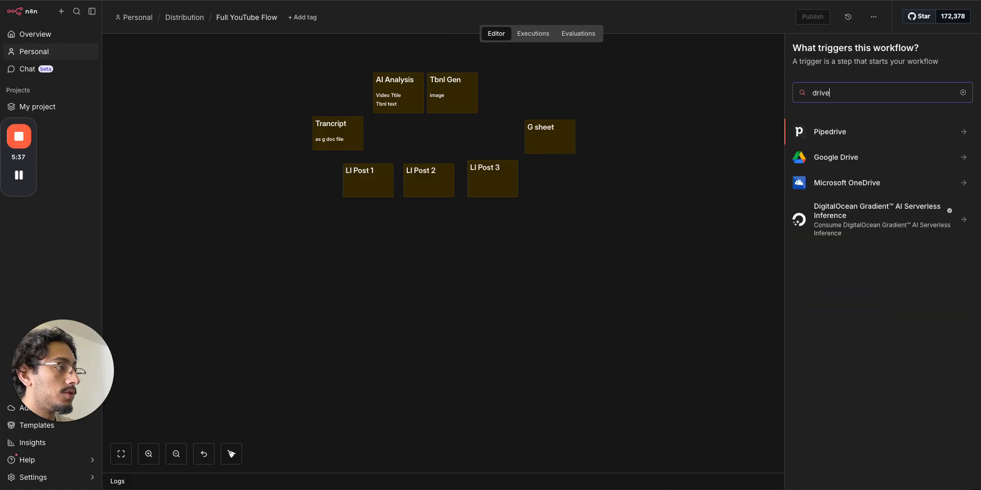
{"action": "left_click", "coordinate": [849, 159]}
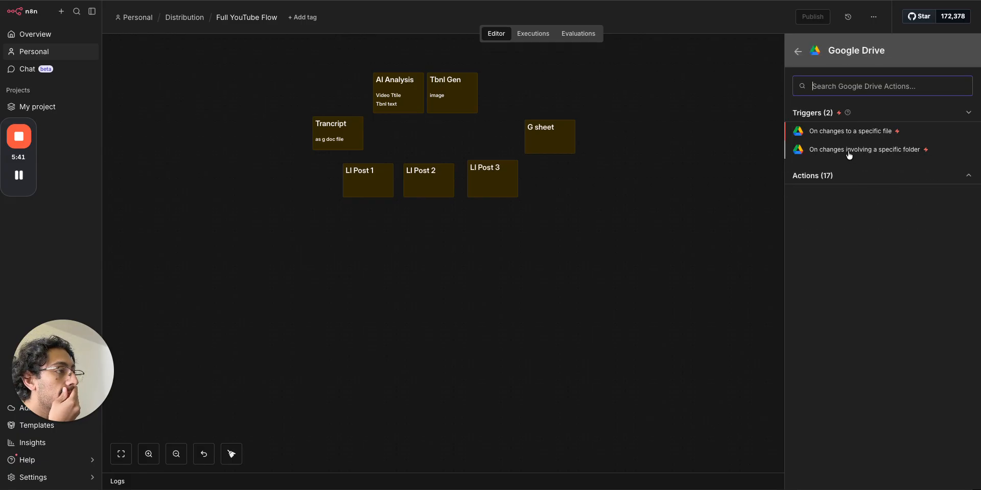
{"action": "left_click", "coordinate": [849, 152]}
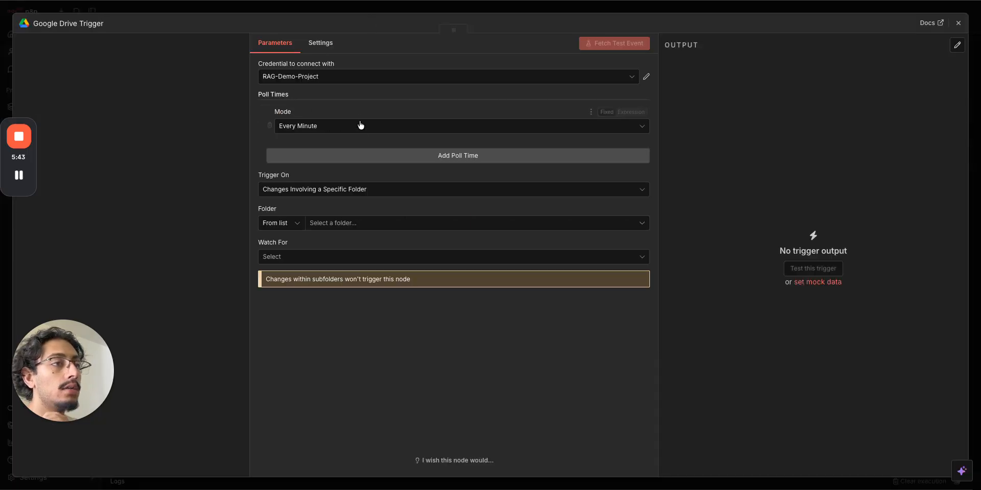
- Go up to the YouTube folder in Drive, leave full screen and hide the bookmarks bar
{"action": "key", "text": "ctrl+Tab"}
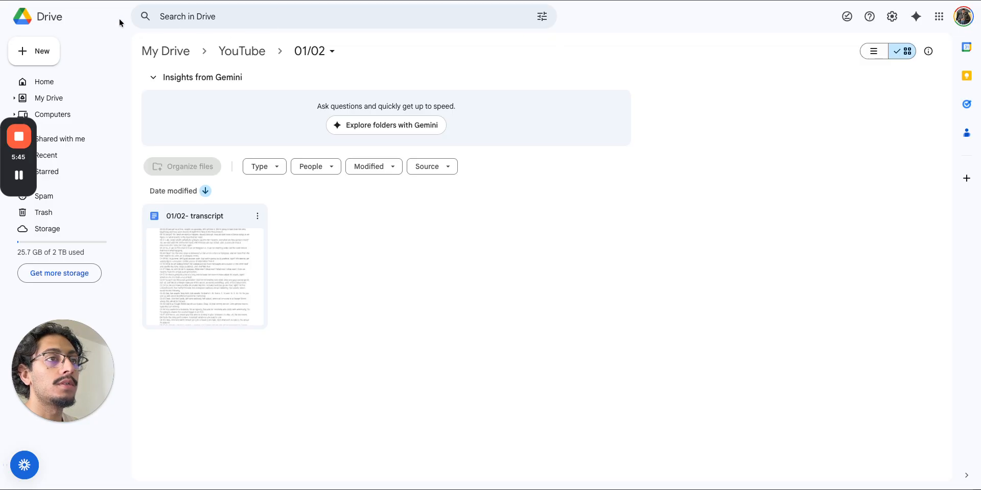
{"action": "left_click", "coordinate": [241, 51]}
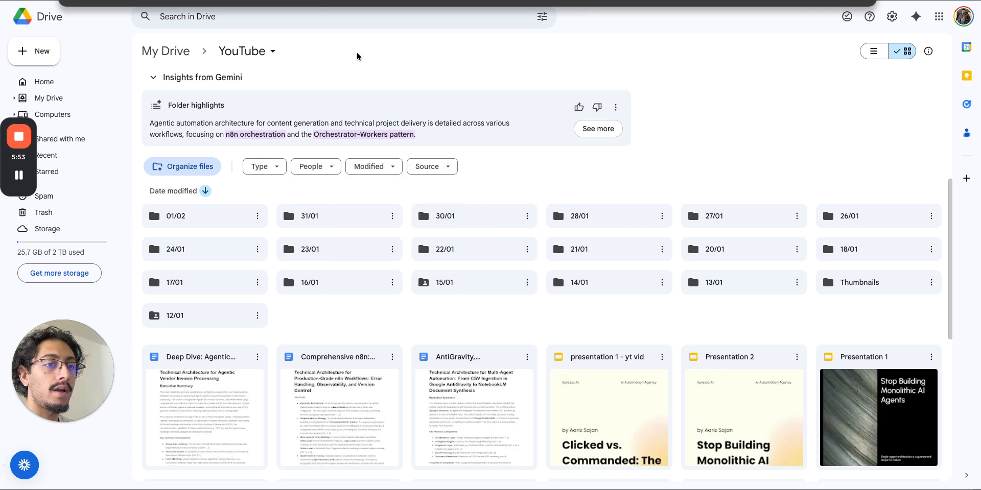
{"action": "key", "text": "ctrl+super+f"}
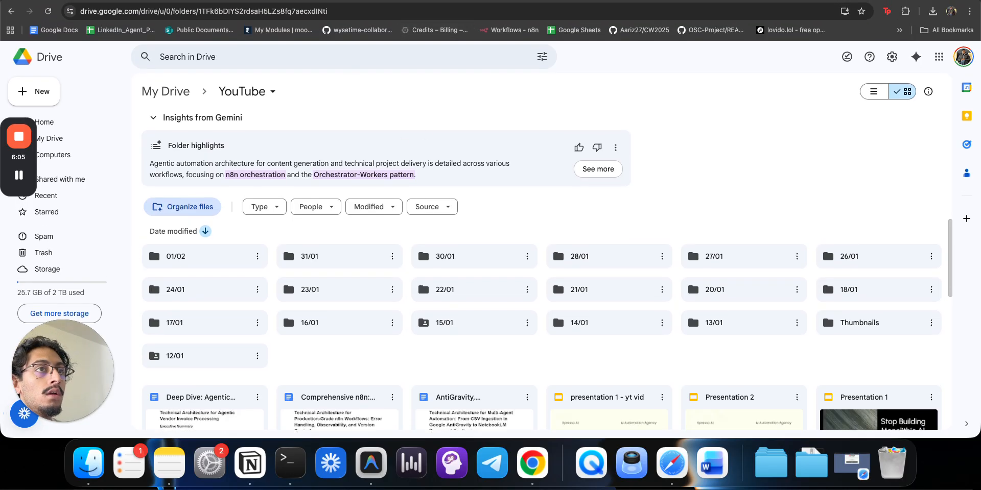
{"action": "left_click", "coordinate": [182, 0]}
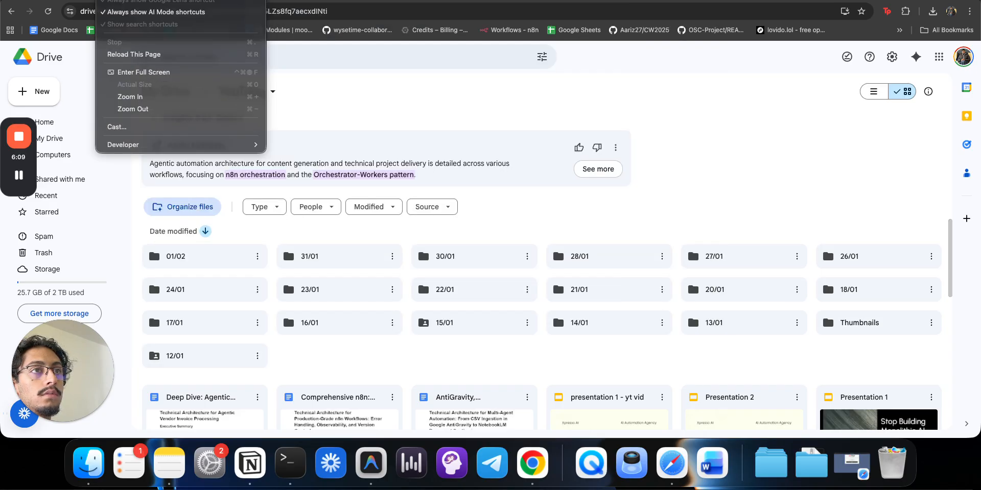
{"action": "key", "text": "Escape"}
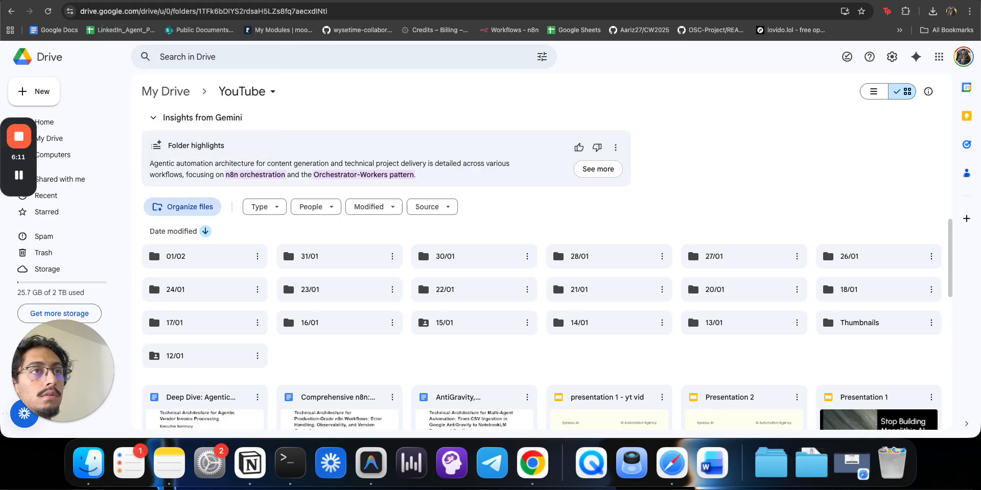
{"action": "left_click", "coordinate": [102, 0]}
{"action": "left_click", "coordinate": [339, 59]}
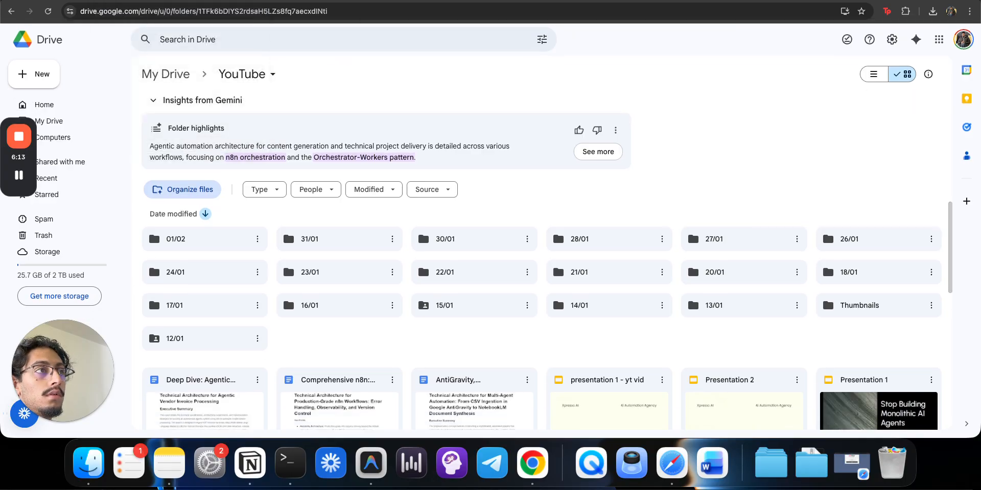
- Select the YouTube folder ID at the end of the Drive address, then return to n8n
{"action": "left_click", "coordinate": [346, 10]}
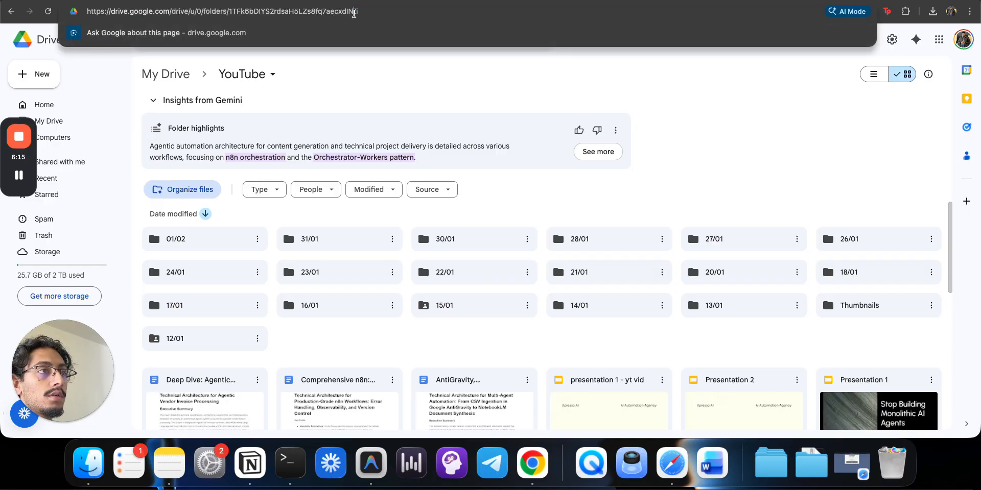
{"action": "left_click_drag", "start_coordinate": [365, 11], "coordinate": [232, 10]}
{"action": "left_click", "coordinate": [292, 58]}
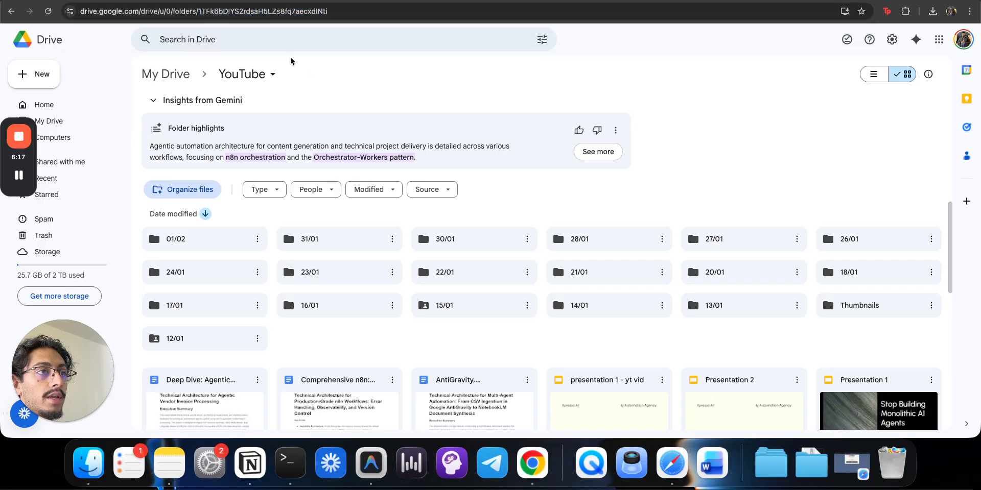
{"action": "left_click", "coordinate": [123, 1]}
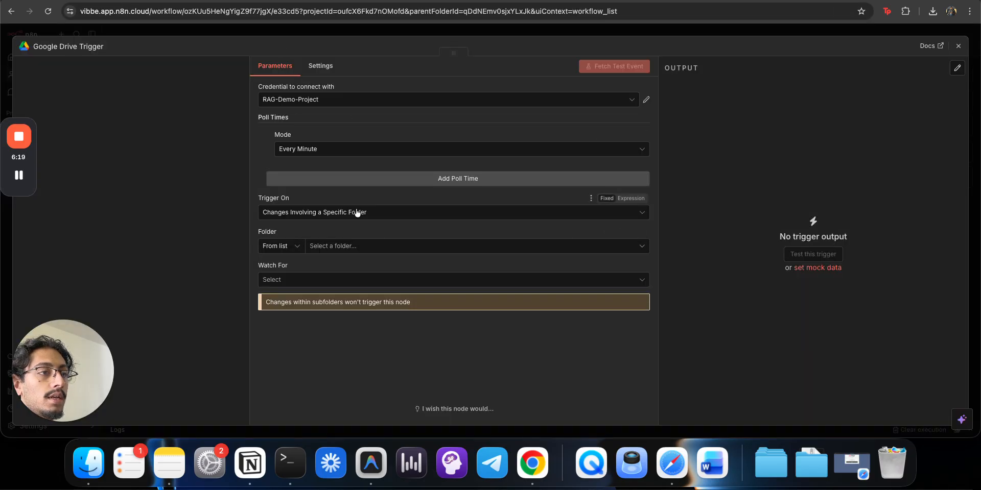
- Set Folder to By ID with the pasted YouTube folder ID, Watch For to Folder Created, and fetch a test event
{"action": "left_click", "coordinate": [282, 247]}
{"action": "left_click", "coordinate": [285, 307]}
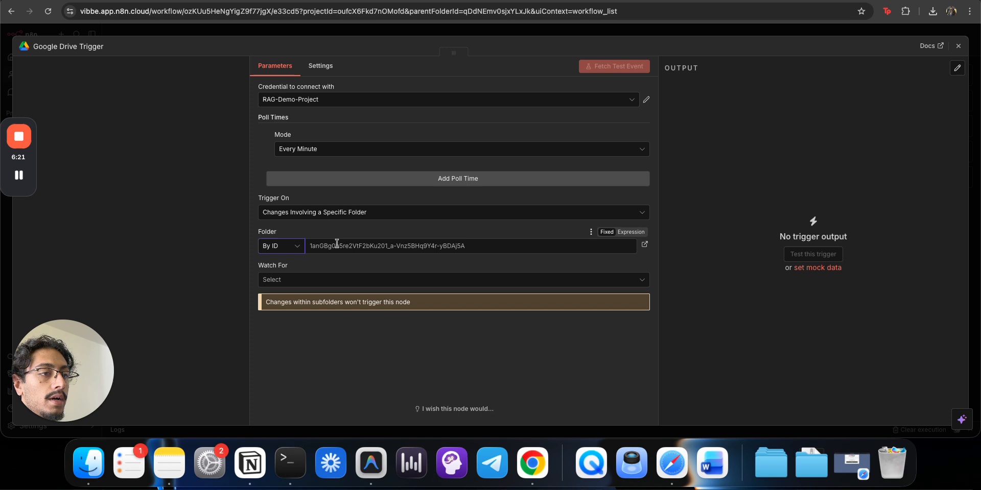
{"action": "left_click", "coordinate": [349, 281]}
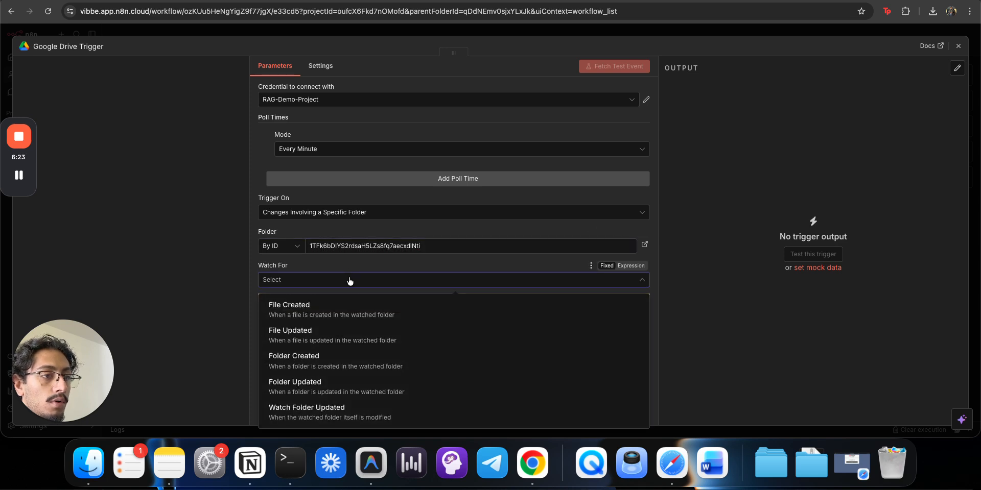
{"action": "left_click", "coordinate": [375, 370]}
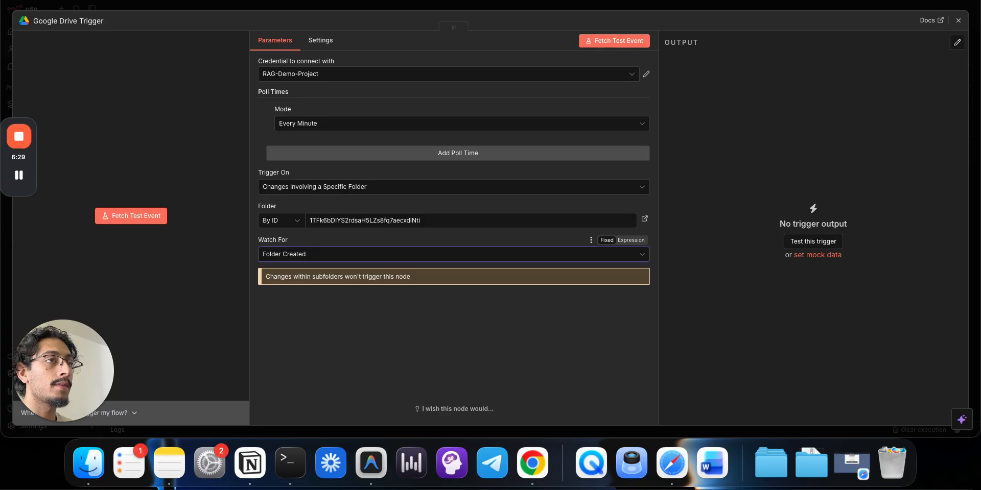
{"action": "left_click", "coordinate": [584, 41]}
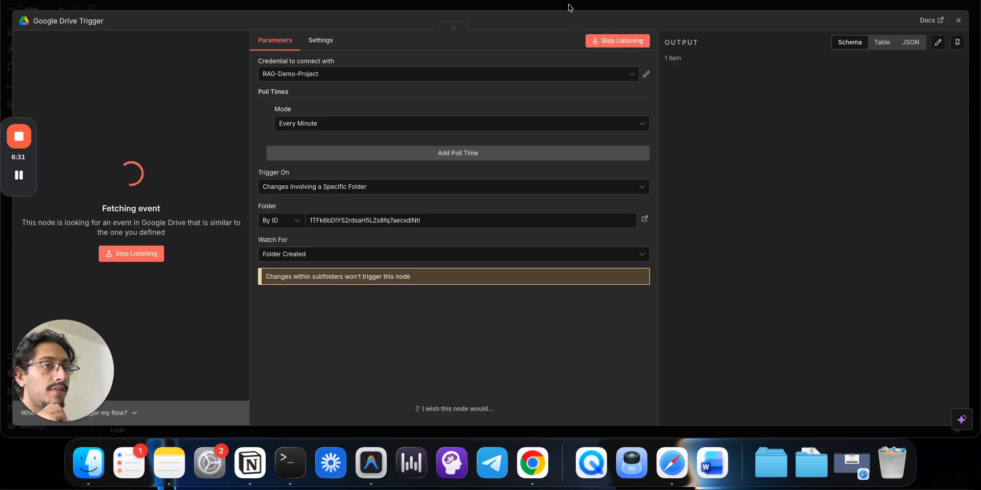
- Show the trigger's test output as a table and scroll through its fields
{"action": "scroll", "coordinate": [826, 156], "scroll_direction": "down", "scroll_amount": 5}
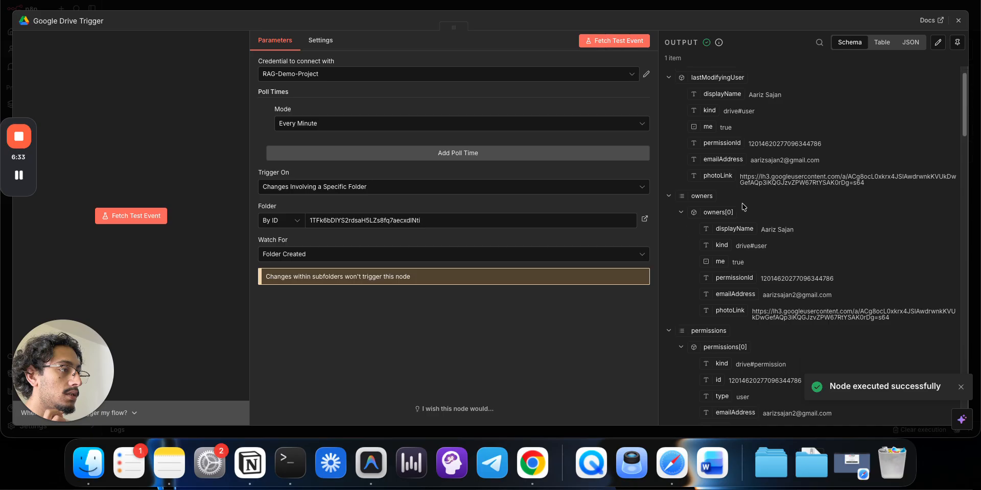
{"action": "scroll", "coordinate": [826, 157], "scroll_direction": "down", "scroll_amount": 8}
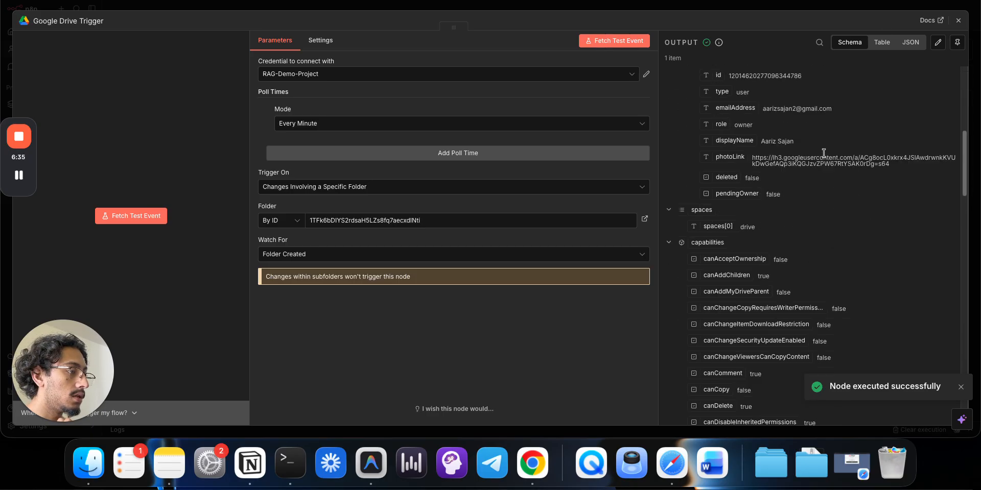
{"action": "left_click", "coordinate": [889, 42]}
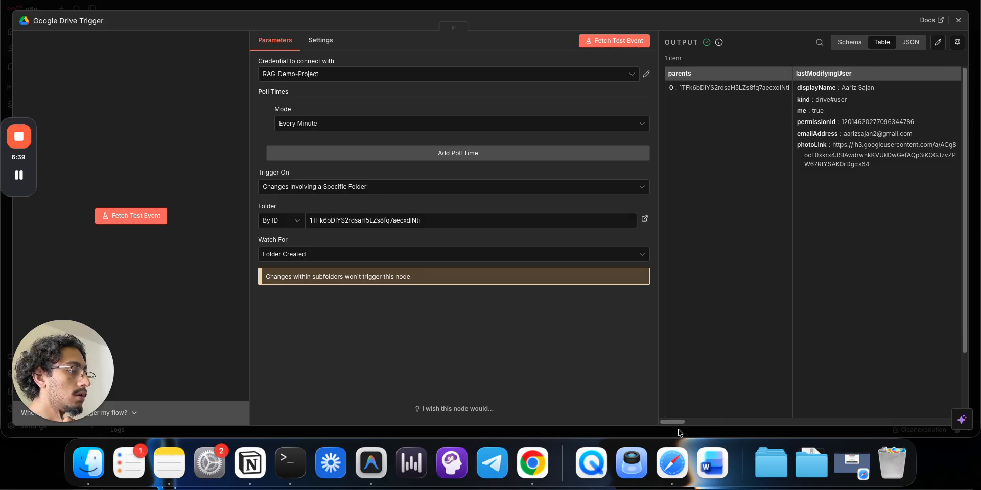
{"action": "left_click_drag", "start_coordinate": [679, 422], "coordinate": [907, 398]}
{"action": "scroll", "coordinate": [915, 395], "scroll_direction": "left", "scroll_amount": 10}
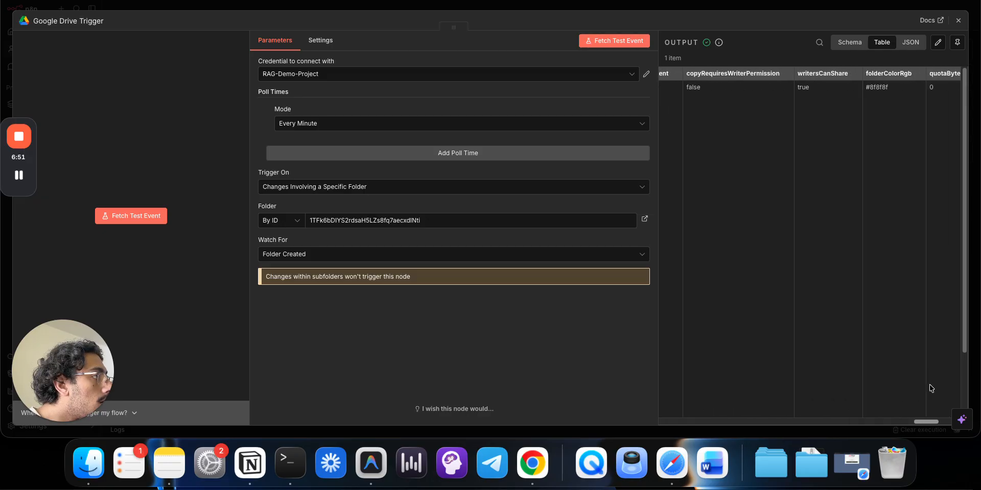
{"action": "scroll", "coordinate": [710, 403], "scroll_direction": "left", "scroll_amount": 5}
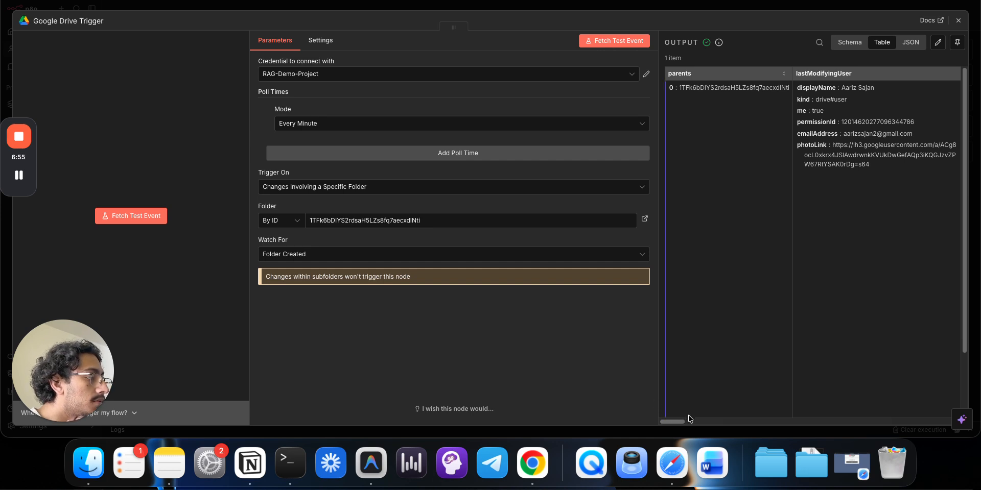
{"action": "scroll", "coordinate": [689, 422], "scroll_direction": "right", "scroll_amount": 3}
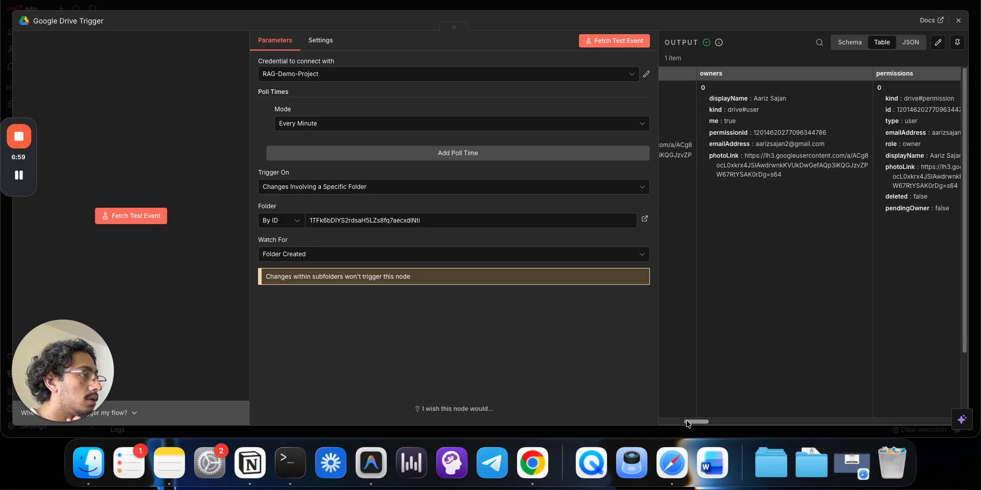
{"action": "left_click_drag", "start_coordinate": [688, 425], "coordinate": [784, 429]}
- Compare the output with the 01/02 folder in Drive, then close the trigger panel
{"action": "key", "text": "ctrl+Tab"}
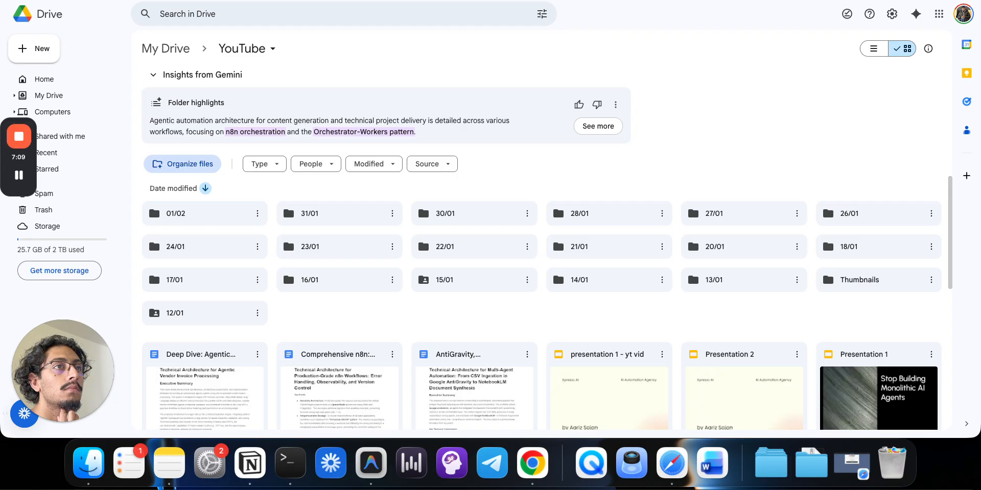
{"action": "double_click", "coordinate": [209, 211]}
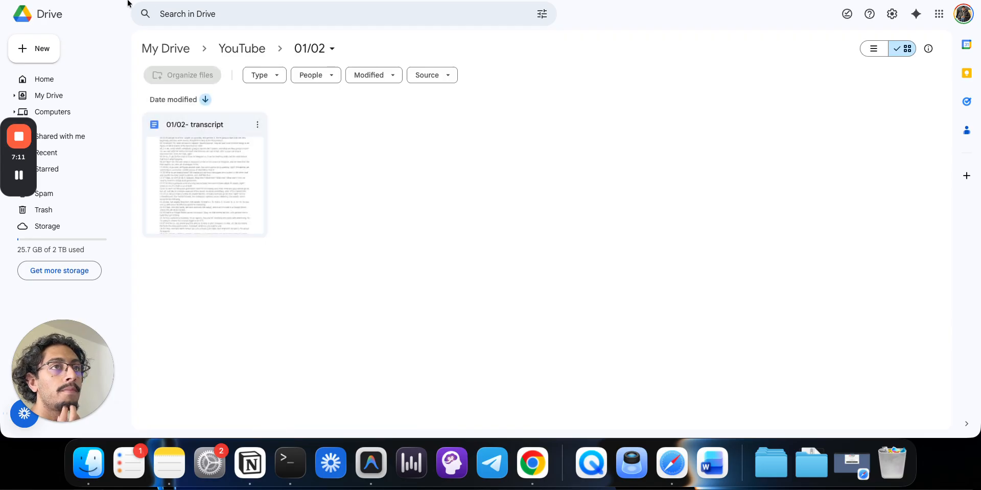
{"action": "key", "text": "ctrl+shift+Tab"}
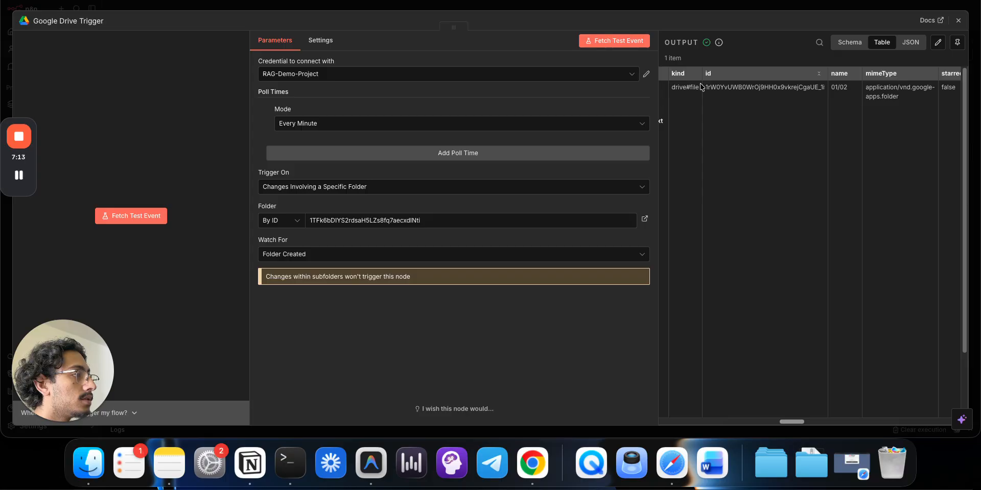
{"action": "left_click_drag", "start_coordinate": [704, 88], "coordinate": [766, 89]}
{"action": "left_click", "coordinate": [778, 87]}
{"action": "left_click", "coordinate": [715, 9]}
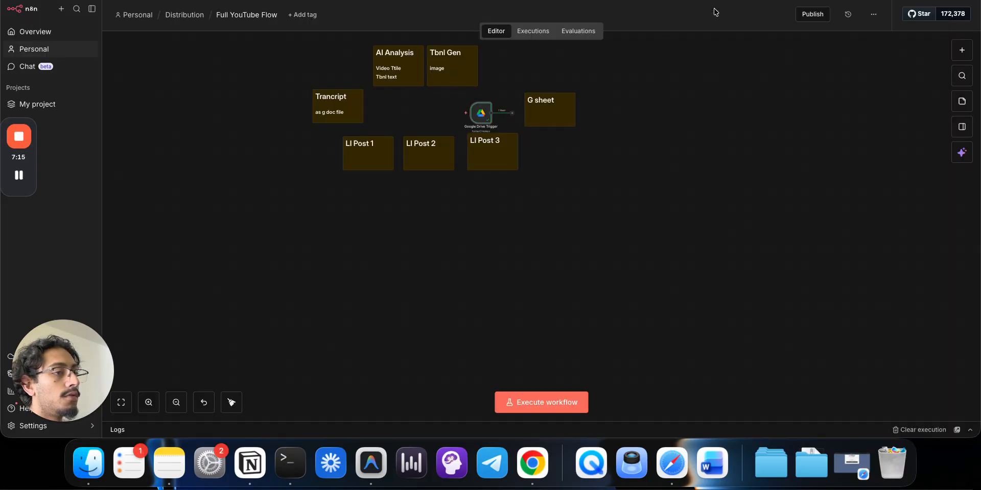
- Move the trigger to the lower left and attach a Google Drive 'Search files and folders' node
{"action": "left_click_drag", "start_coordinate": [495, 115], "coordinate": [302, 252]}
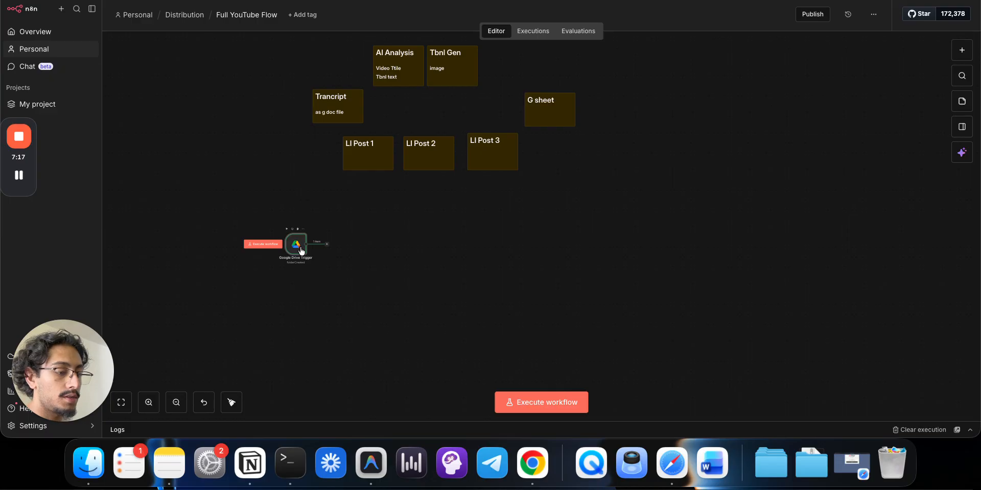
{"action": "left_click", "coordinate": [327, 245]}
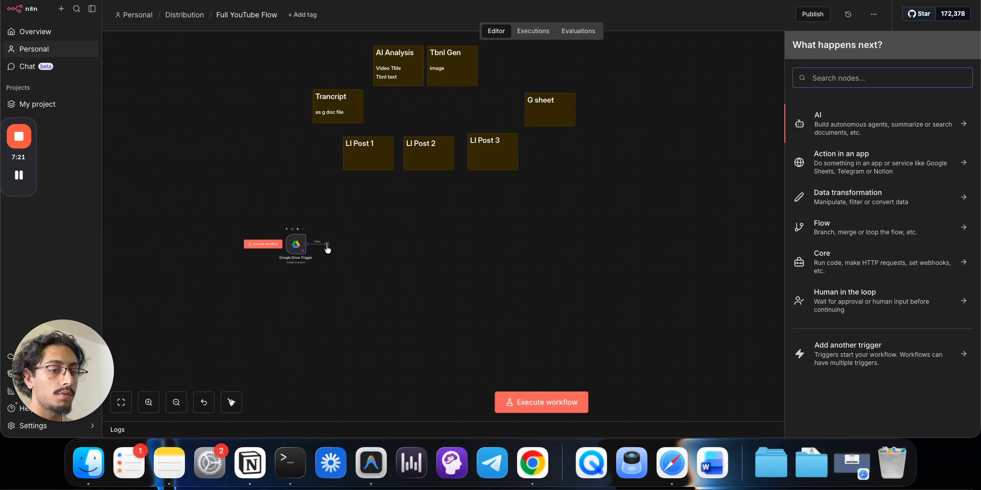
{"action": "type", "text": "sear"}
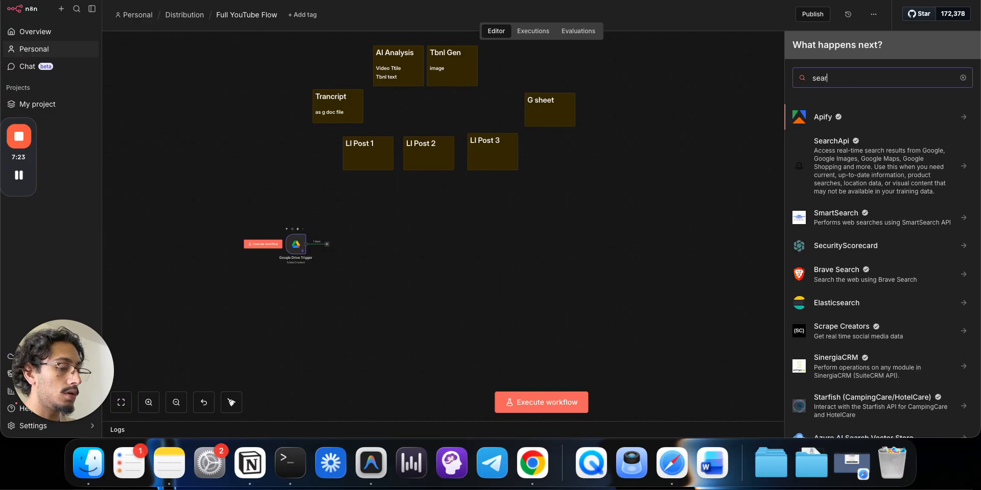
{"action": "key", "text": "BackSpace"}
{"action": "key", "text": "BackSpace"}
{"action": "key", "text": "BackSpace"}
{"action": "key", "text": "BackSpace"}
{"action": "type", "text": "drive"}
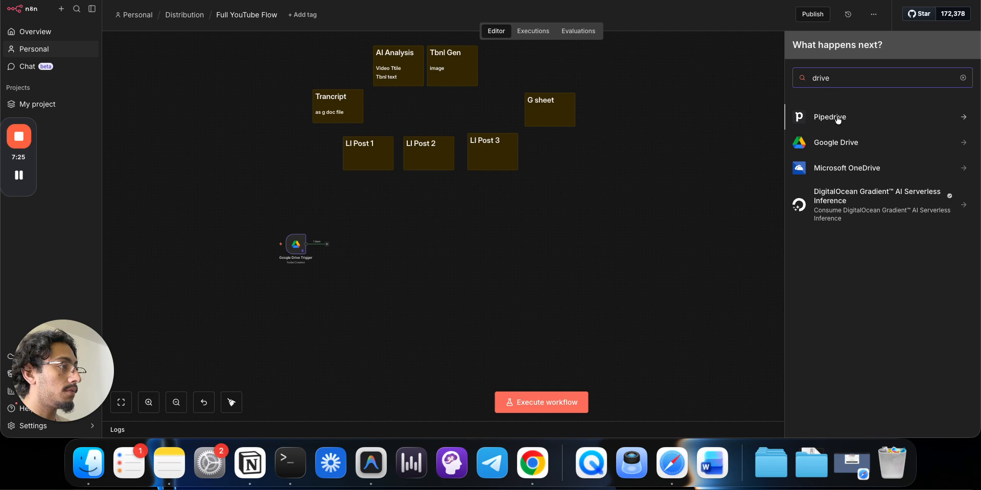
{"action": "left_click", "coordinate": [832, 145]}
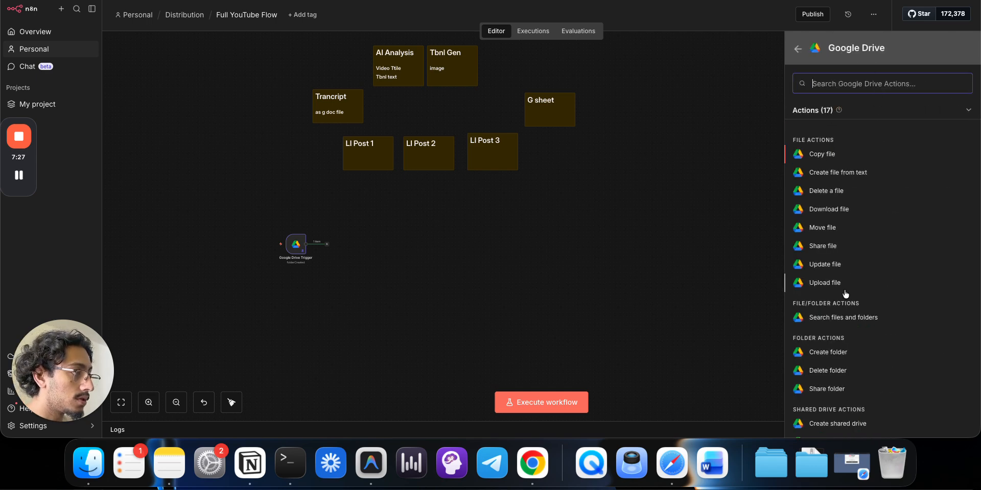
{"action": "left_click", "coordinate": [841, 321]}
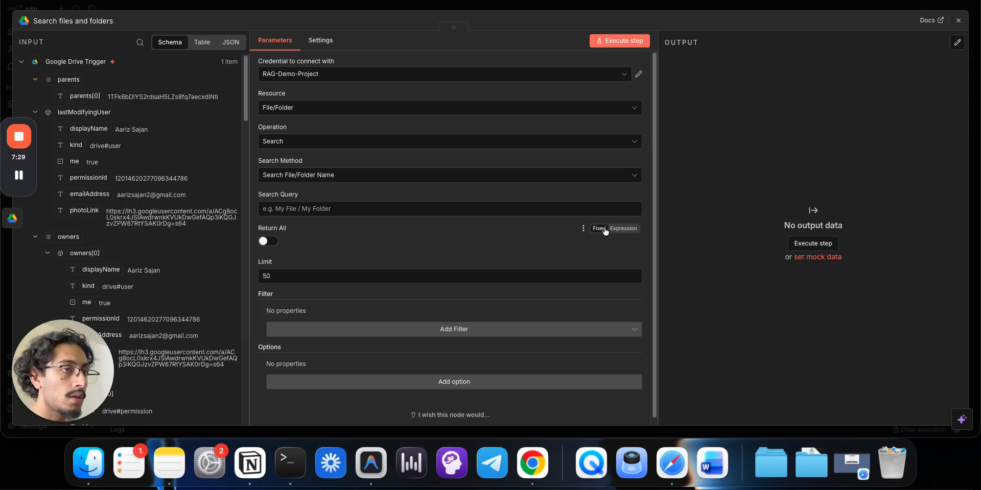
- Choose the search method and add a Folder filter to the Drive search node
{"action": "left_click", "coordinate": [306, 211]}
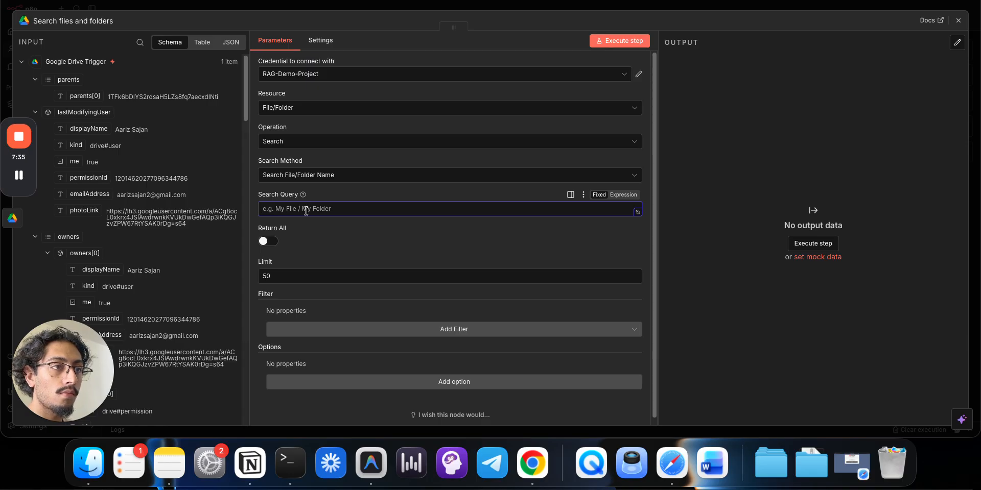
{"action": "left_click", "coordinate": [317, 175]}
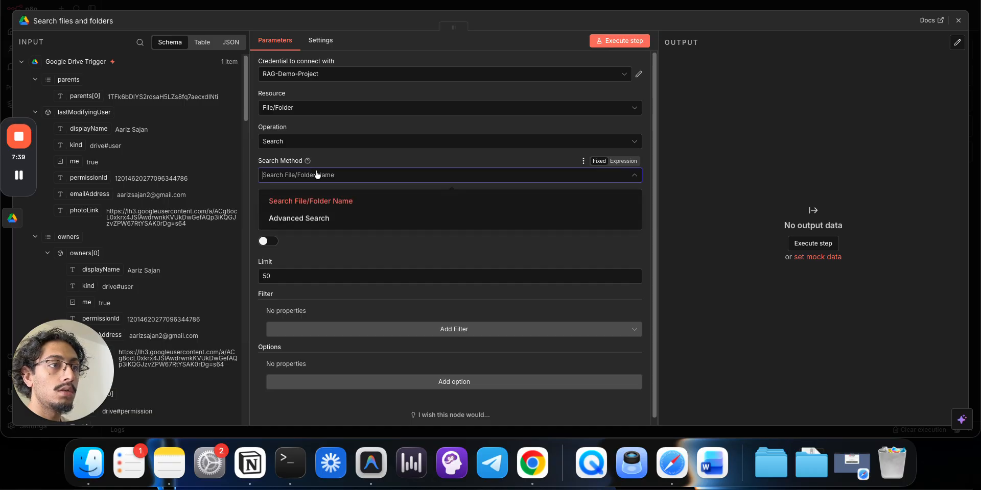
{"action": "left_click", "coordinate": [366, 332]}
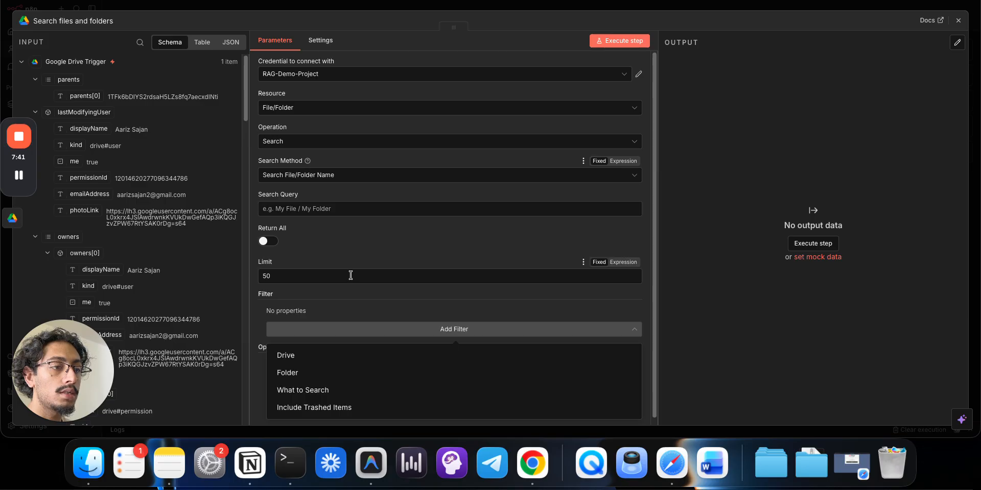
{"action": "left_click", "coordinate": [344, 374]}
- Collapse lastModifyingUser, permissions, spaces, capabilities, downloadRestrictions, parents and owners in the input schema
{"action": "scroll", "coordinate": [352, 290], "scroll_direction": "down", "scroll_amount": 1}
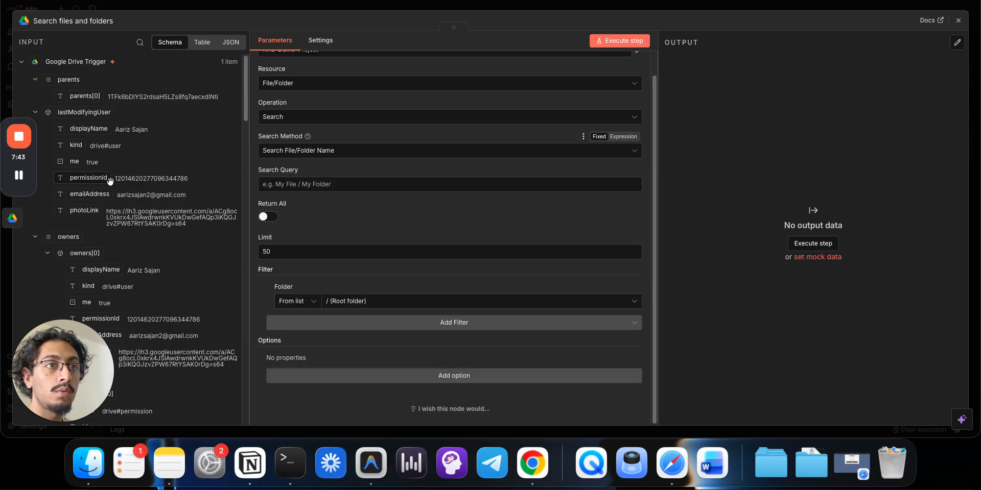
{"action": "left_click", "coordinate": [35, 112]}
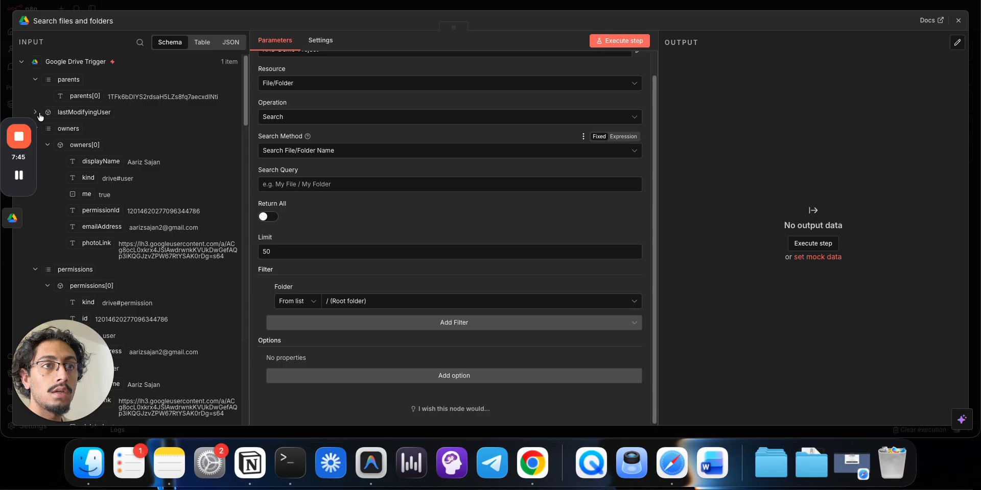
{"action": "scroll", "coordinate": [67, 164], "scroll_direction": "down", "scroll_amount": 3}
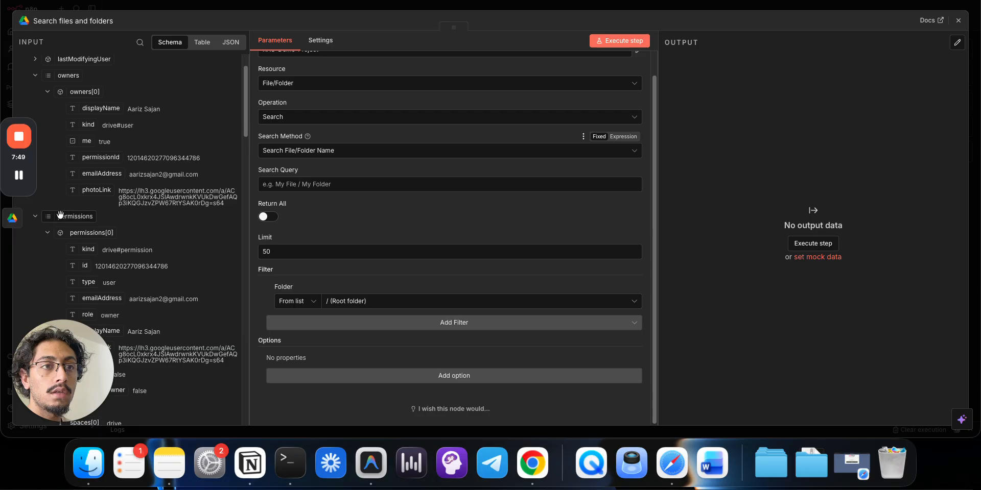
{"action": "left_click", "coordinate": [36, 217]}
{"action": "scroll", "coordinate": [122, 220], "scroll_direction": "down", "scroll_amount": 3}
{"action": "scroll", "coordinate": [123, 220], "scroll_direction": "down", "scroll_amount": 2}
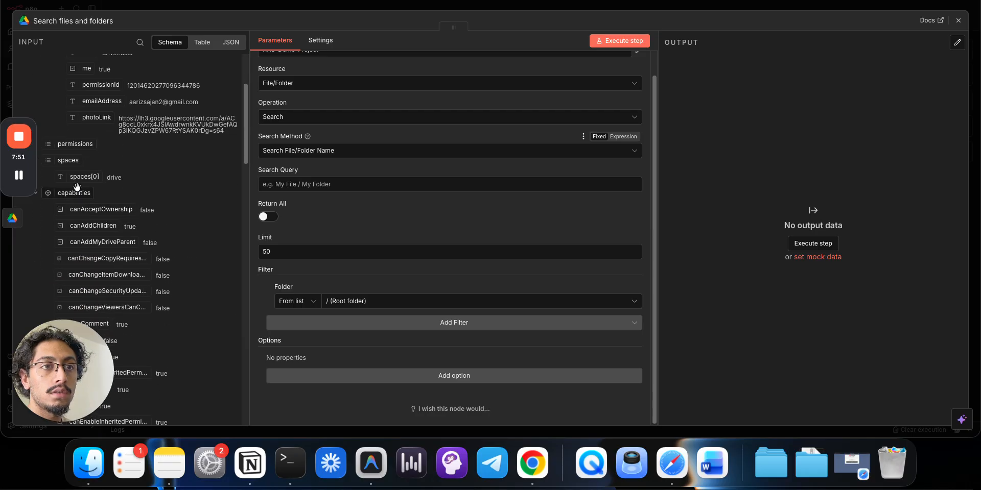
{"action": "scroll", "coordinate": [102, 215], "scroll_direction": "up", "scroll_amount": 5}
{"action": "left_click", "coordinate": [36, 238]}
{"action": "left_click", "coordinate": [35, 253]}
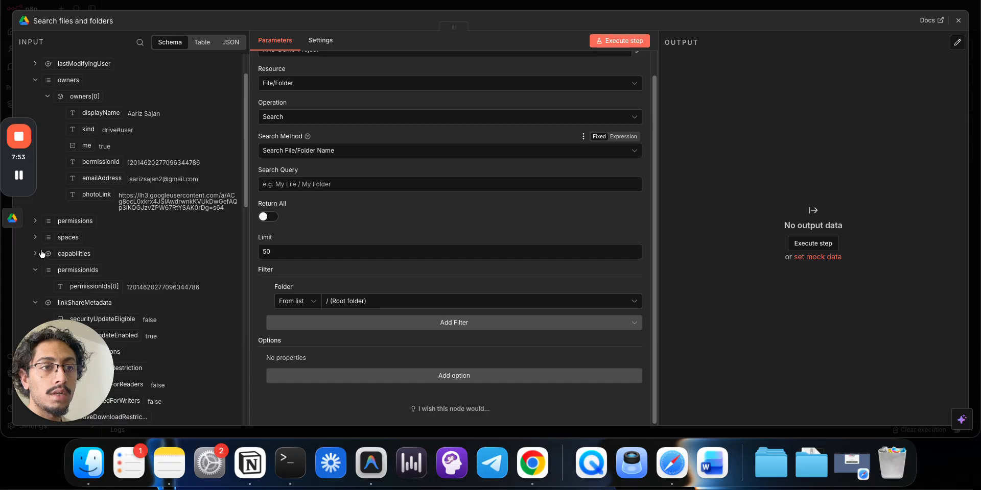
{"action": "scroll", "coordinate": [100, 223], "scroll_direction": "down", "scroll_amount": 6}
{"action": "scroll", "coordinate": [101, 222], "scroll_direction": "down", "scroll_amount": 8}
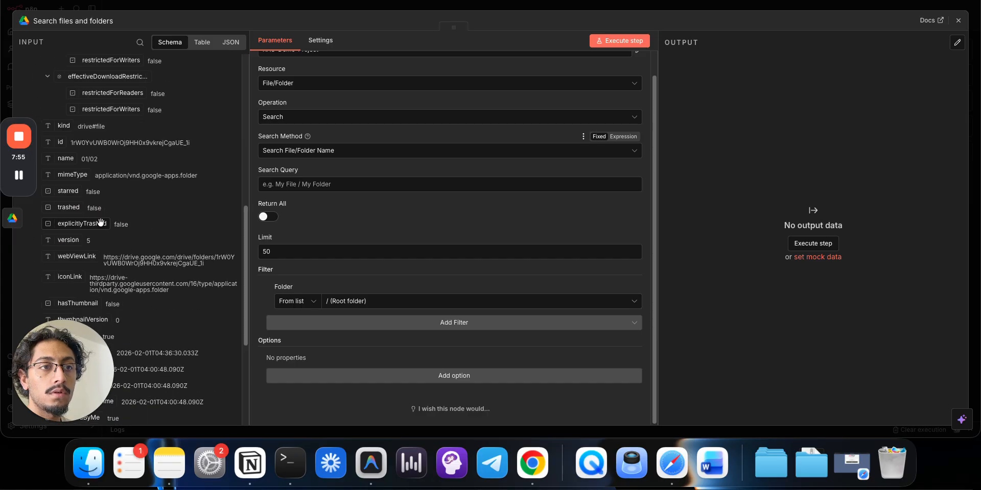
{"action": "scroll", "coordinate": [161, 231], "scroll_direction": "down", "scroll_amount": 1}
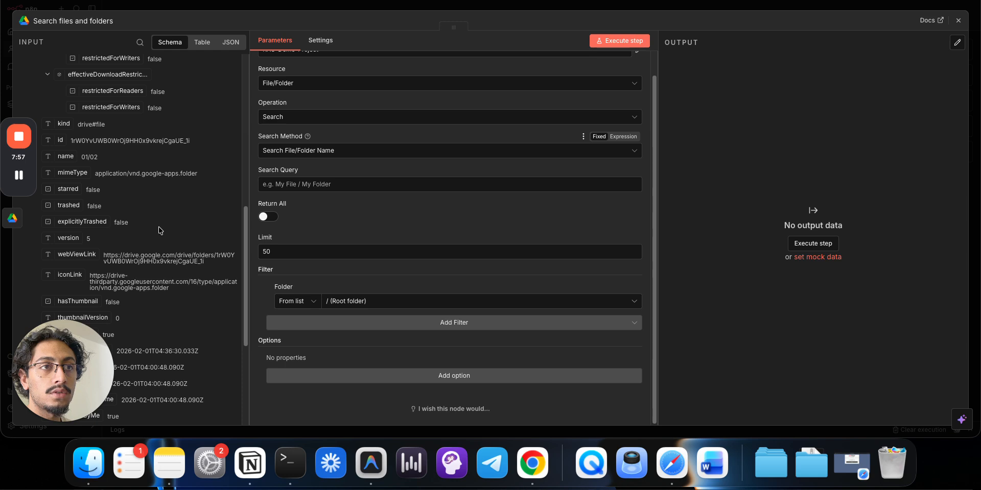
{"action": "scroll", "coordinate": [160, 231], "scroll_direction": "up", "scroll_amount": 5}
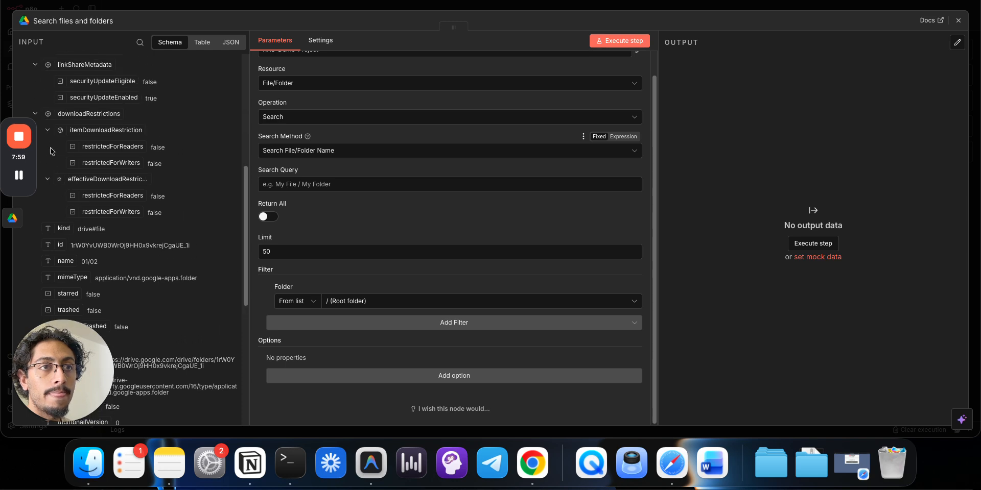
{"action": "left_click", "coordinate": [35, 114]}
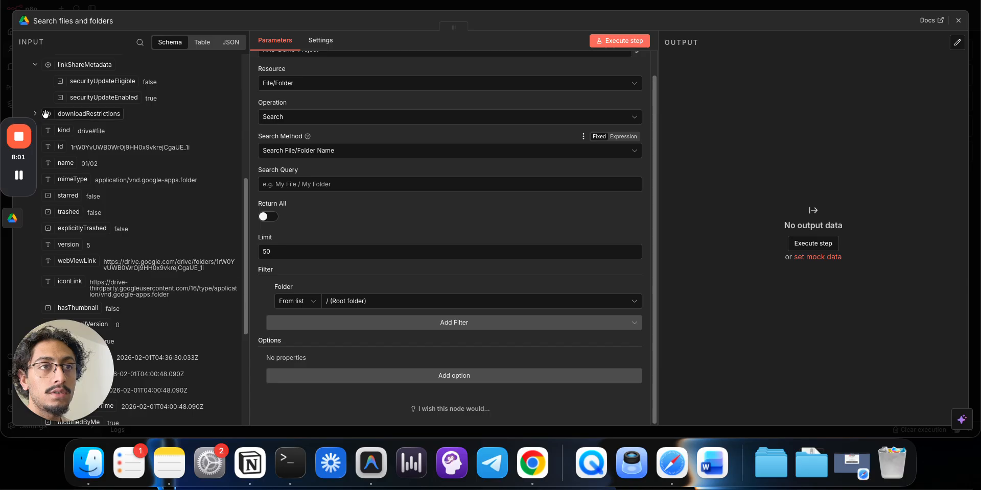
{"action": "scroll", "coordinate": [39, 118], "scroll_direction": "up", "scroll_amount": 10}
{"action": "left_click", "coordinate": [36, 112]}
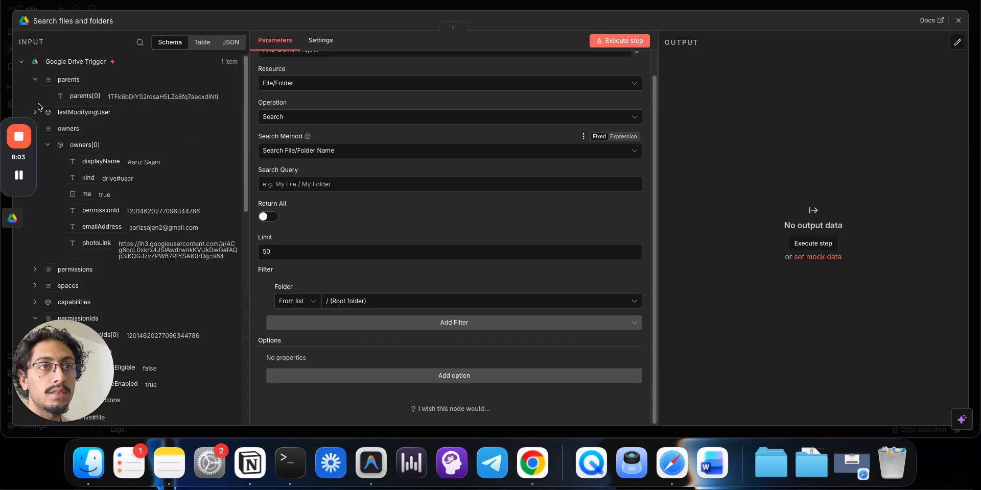
{"action": "left_click", "coordinate": [36, 81]}
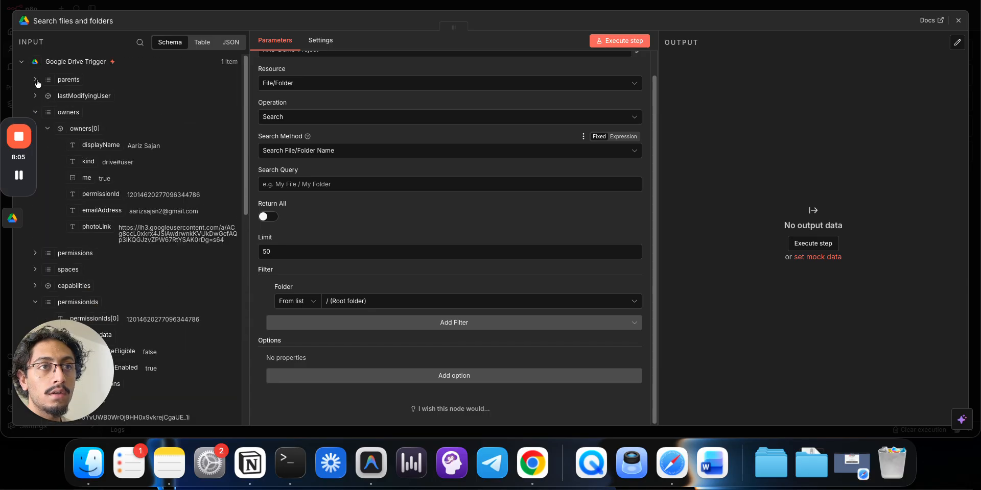
{"action": "left_click", "coordinate": [36, 113]}
- Collapse linkShareMetadata and permissionIds, then drag the trigger's id into the Folder By ID field
{"action": "left_click_drag", "start_coordinate": [32, 156], "coordinate": [889, 89]}
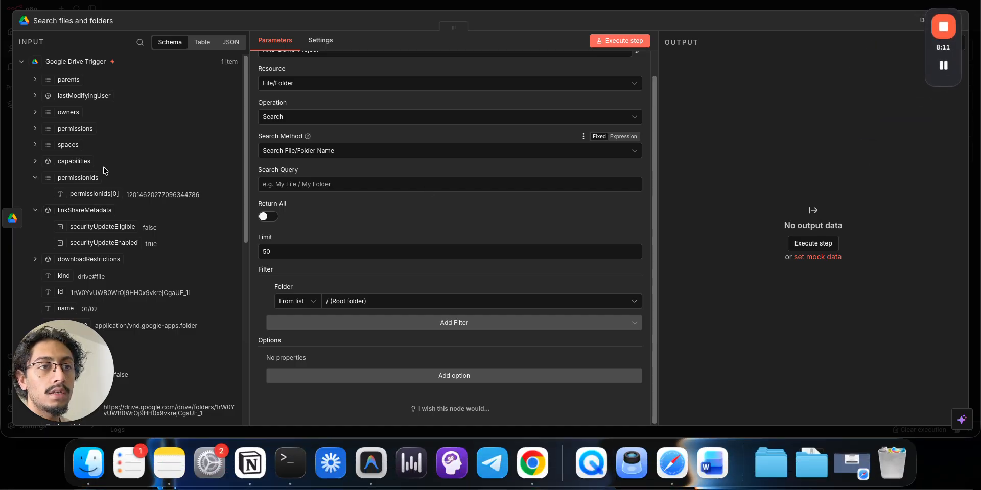
{"action": "scroll", "coordinate": [77, 173], "scroll_direction": "down", "scroll_amount": 2}
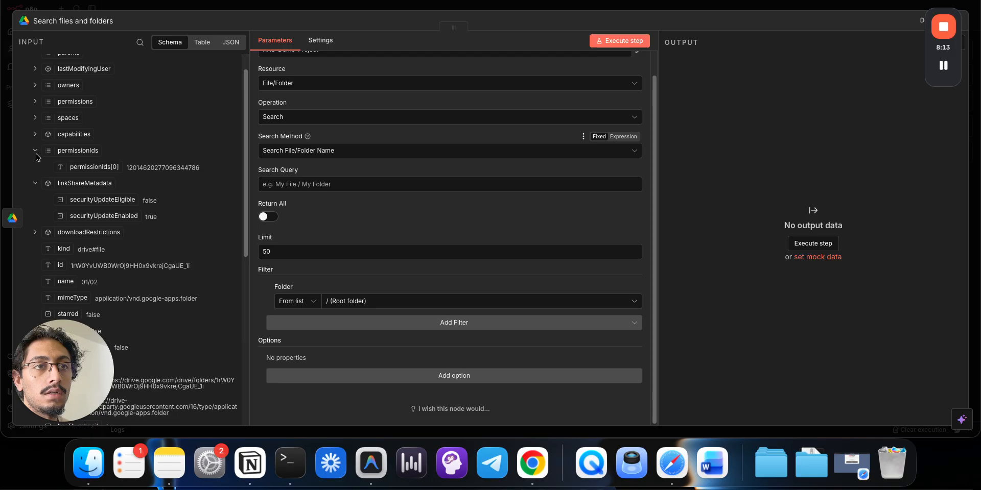
{"action": "left_click", "coordinate": [36, 185]}
{"action": "left_click", "coordinate": [36, 200]}
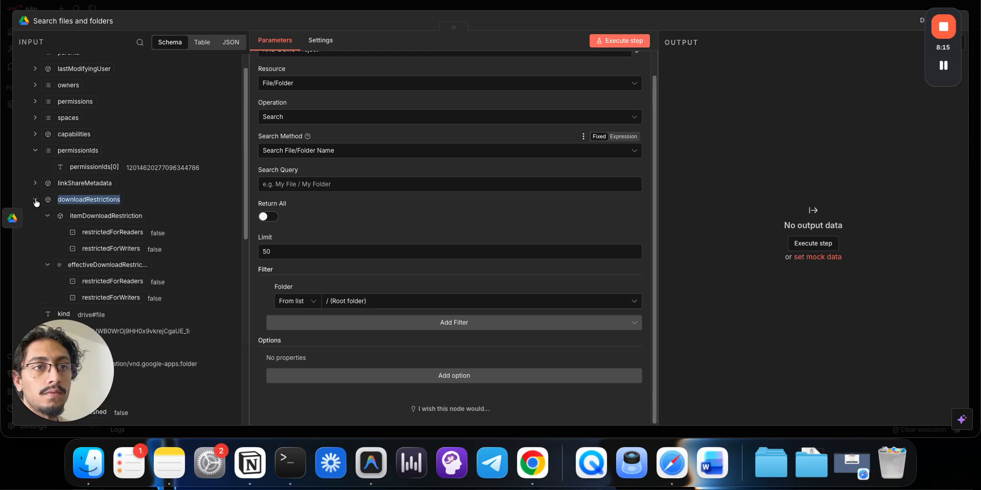
{"action": "left_click", "coordinate": [36, 200]}
{"action": "left_click", "coordinate": [35, 150]}
{"action": "scroll", "coordinate": [73, 180], "scroll_direction": "down", "scroll_amount": 5}
{"action": "scroll", "coordinate": [73, 181], "scroll_direction": "down", "scroll_amount": 10}
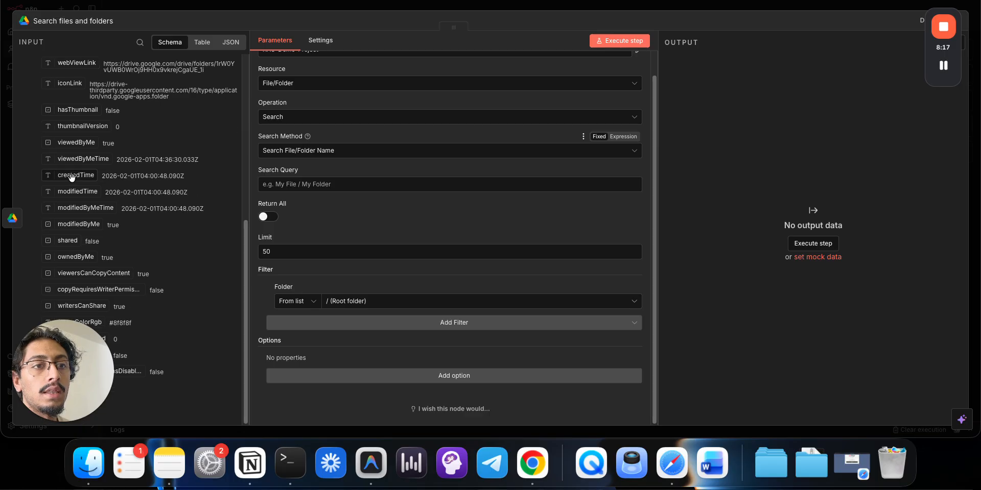
{"action": "scroll", "coordinate": [73, 181], "scroll_direction": "up", "scroll_amount": 20}
{"action": "scroll", "coordinate": [73, 181], "scroll_direction": "down", "scroll_amount": 15}
{"action": "scroll", "coordinate": [73, 181], "scroll_direction": "up", "scroll_amount": 5}
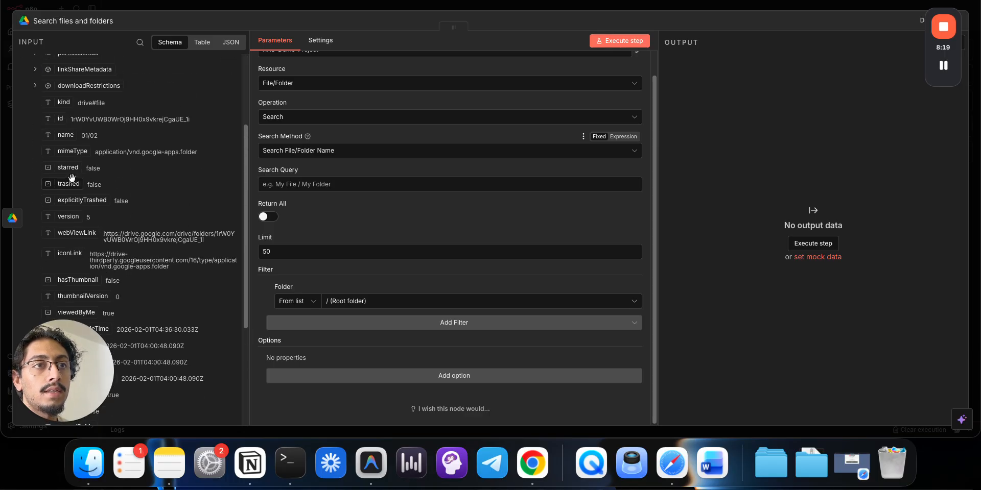
{"action": "left_click_drag", "start_coordinate": [60, 121], "coordinate": [351, 299]}
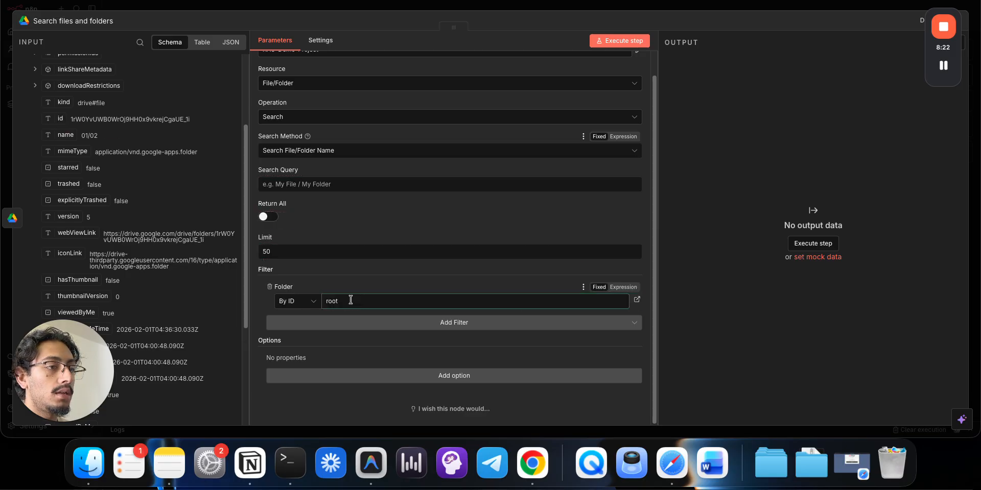
- Set the Search Query to the expression {{ $now.format('dd/MM') }}
{"action": "left_click", "coordinate": [337, 184]}
{"action": "left_click", "coordinate": [619, 171]}
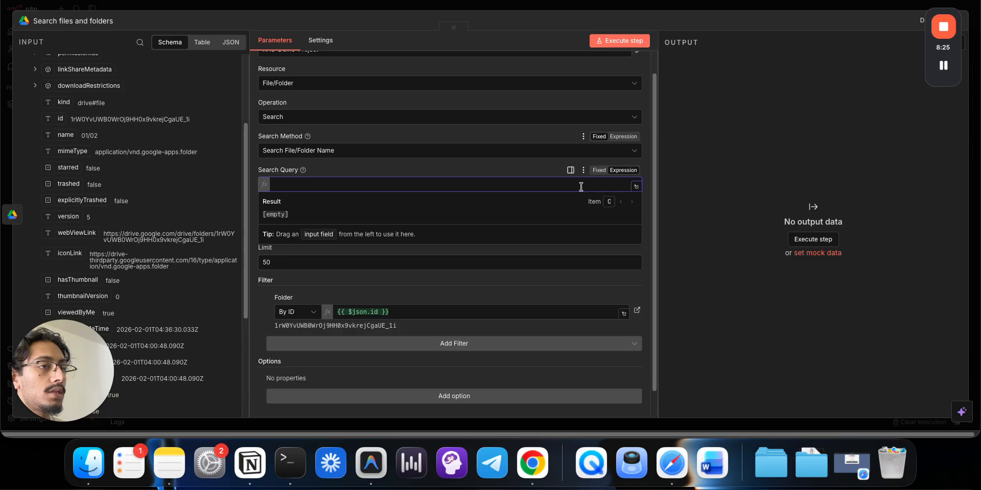
{"action": "type", "text": "{{ "}
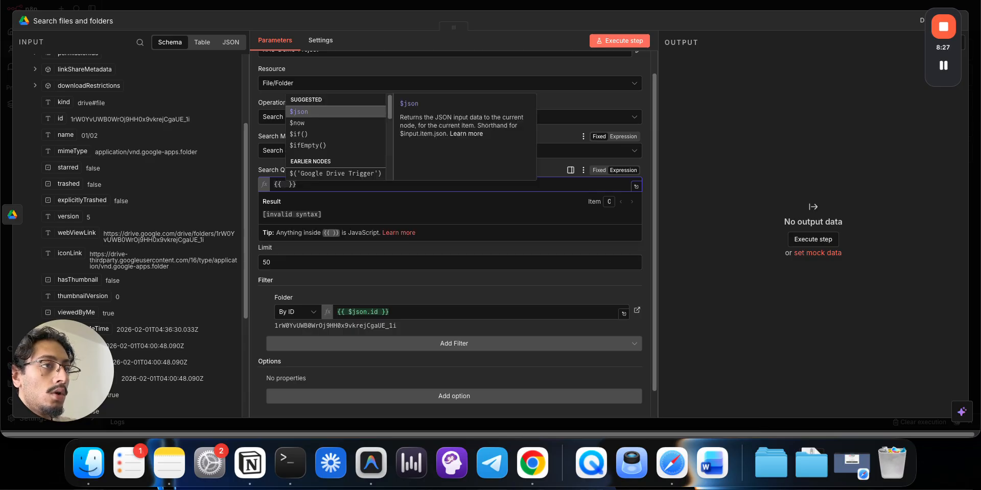
{"action": "type", "text": "$now.fo"}
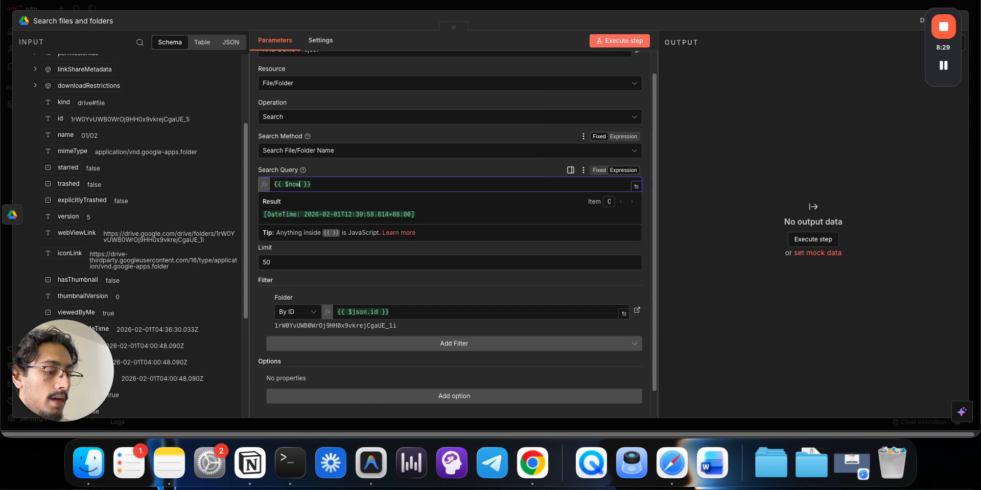
{"action": "key", "text": "Return"}
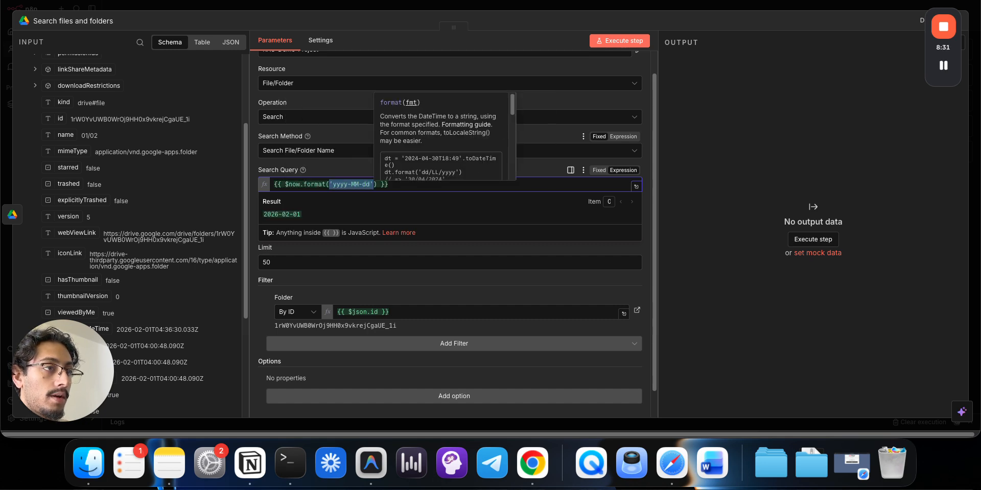
{"action": "key", "text": "BackSpace"}
{"action": "type", "text": "'"}
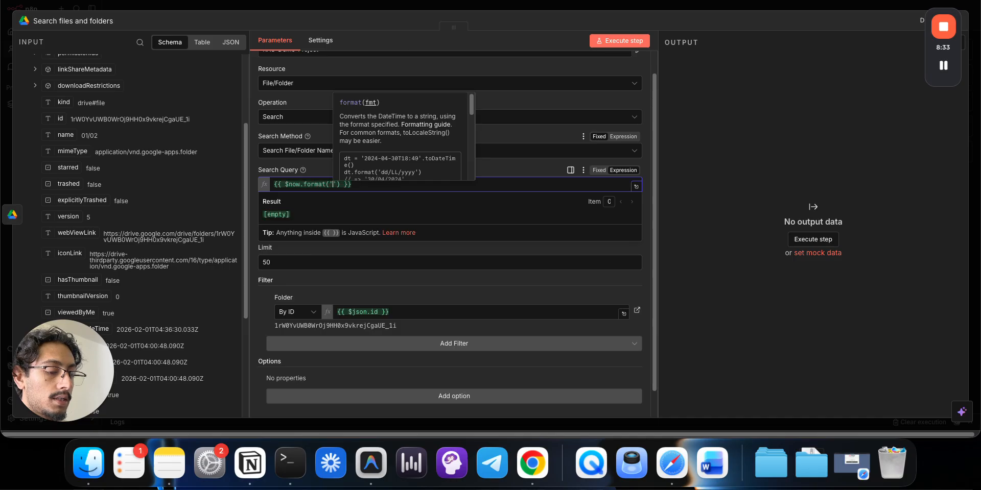
{"action": "type", "text": "dd/"}
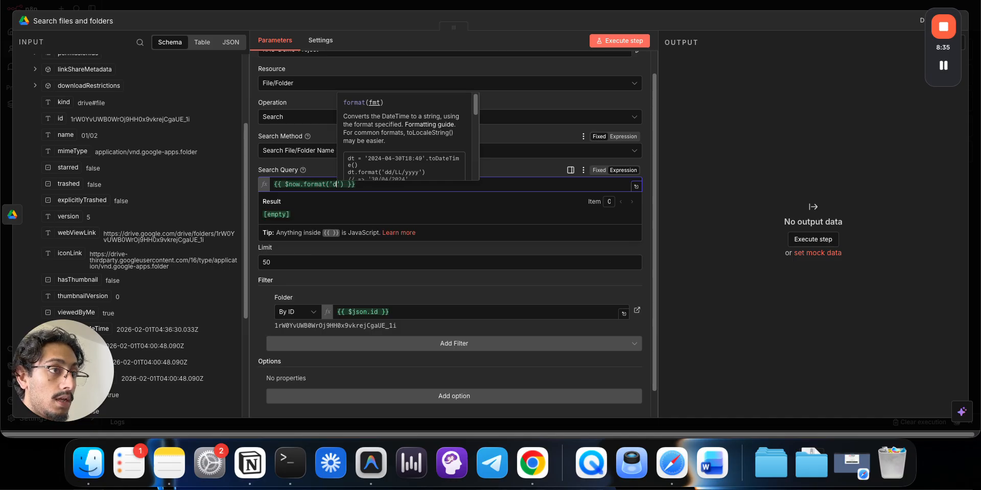
{"action": "type", "text": "mm"}
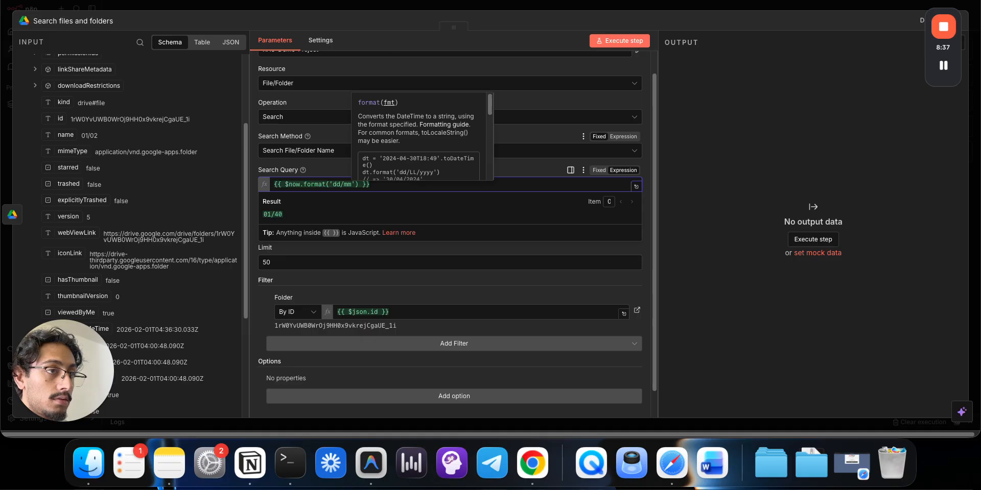
{"action": "key", "text": "BackSpace"}
{"action": "key", "text": "BackSpace"}
{"action": "type", "text": "MM"}
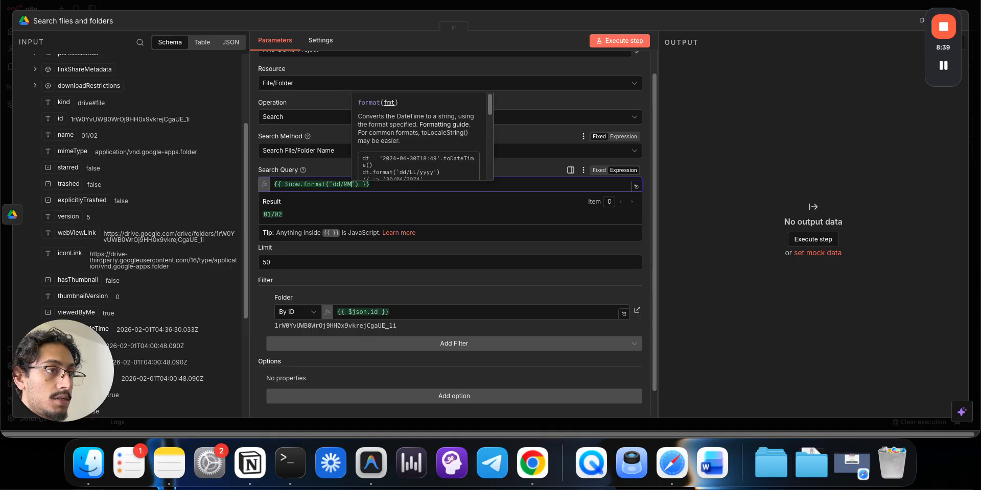
- Finish the query and execute the search, returning the 01/02 transcript document, then close it
{"action": "key", "text": "Right"}
{"action": "key", "text": "Right"}
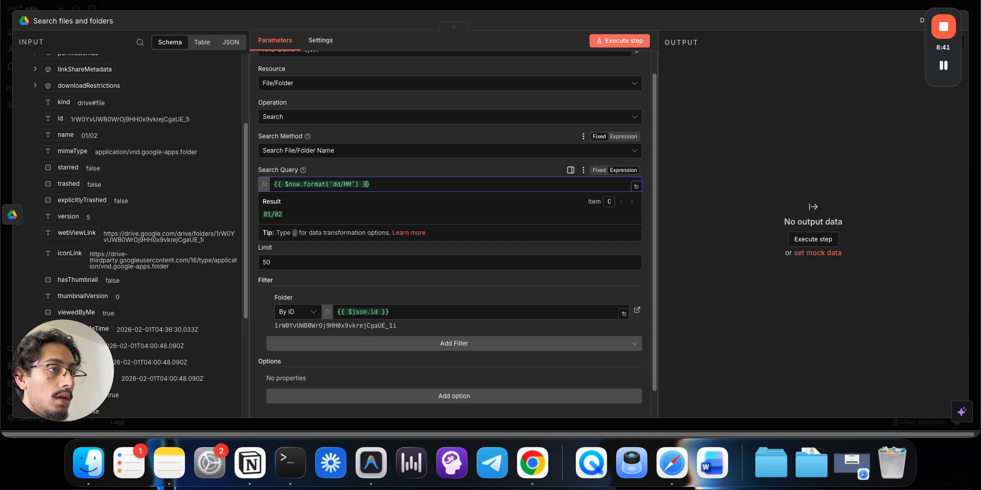
{"action": "key", "text": "Right"}
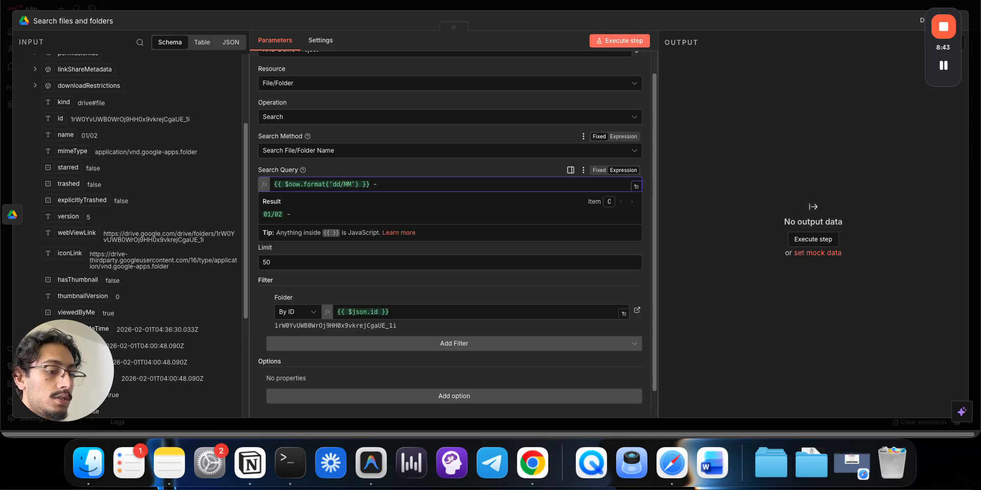
{"action": "type", "text": "- tranc"}
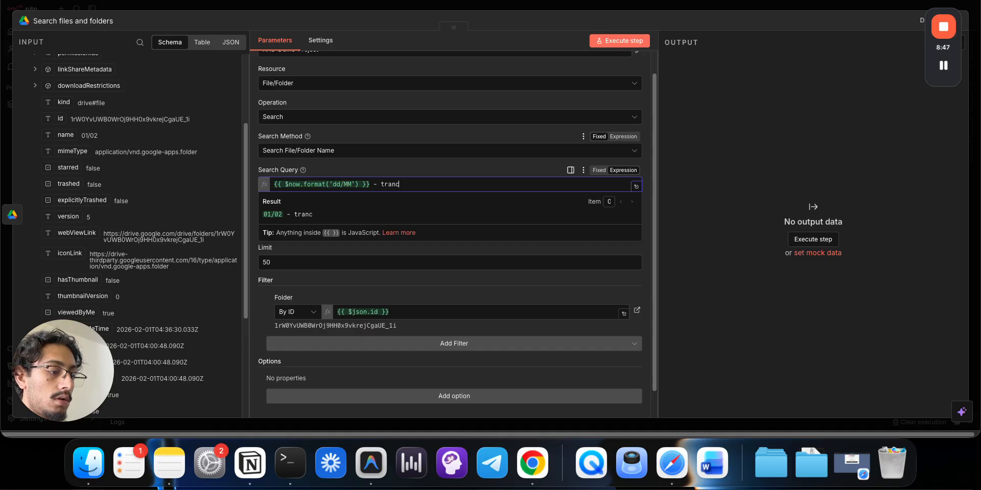
{"action": "key", "text": "BackSpace"}
{"action": "key", "text": "BackSpace"}
{"action": "key", "text": "BackSpace"}
{"action": "key", "text": "BackSpace"}
{"action": "key", "text": "BackSpace"}
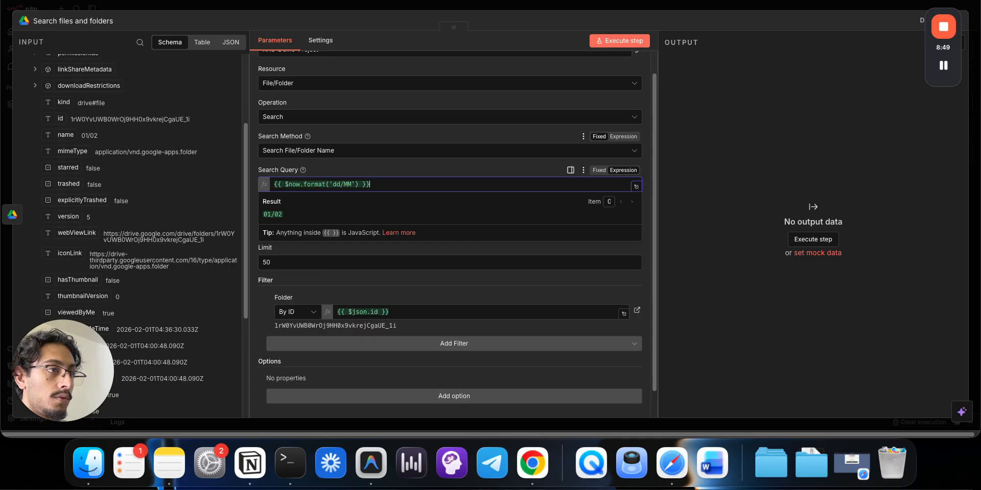
{"action": "left_click", "coordinate": [634, 39]}
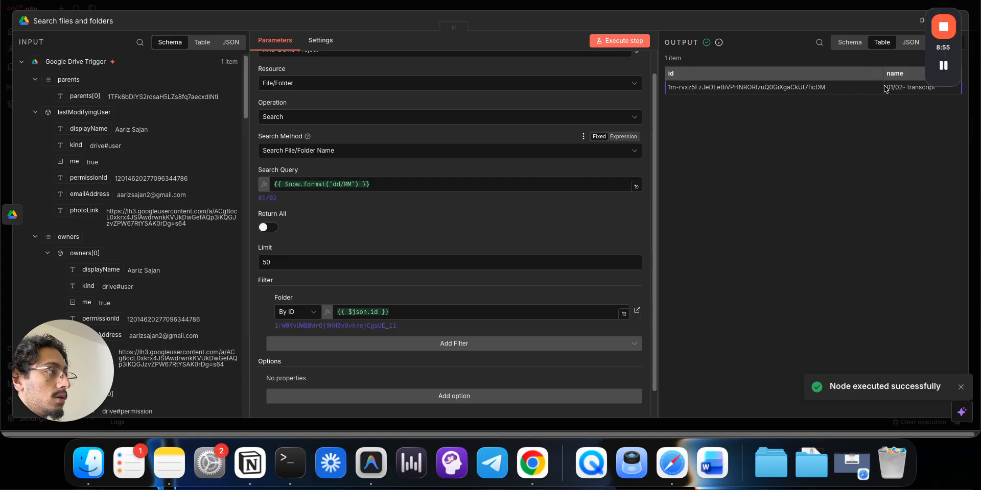
{"action": "left_click", "coordinate": [709, 10]}
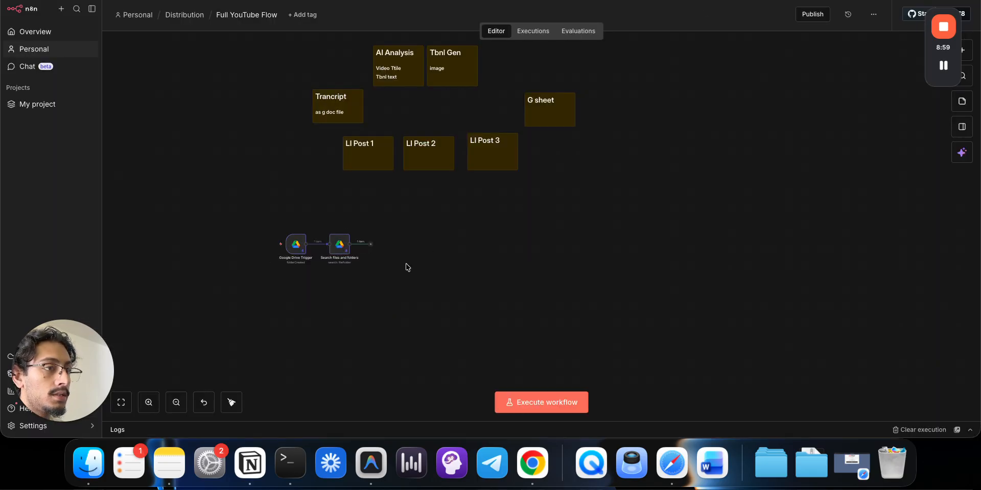
- Add an If node after the Google Drive search node
{"action": "left_click", "coordinate": [370, 245]}
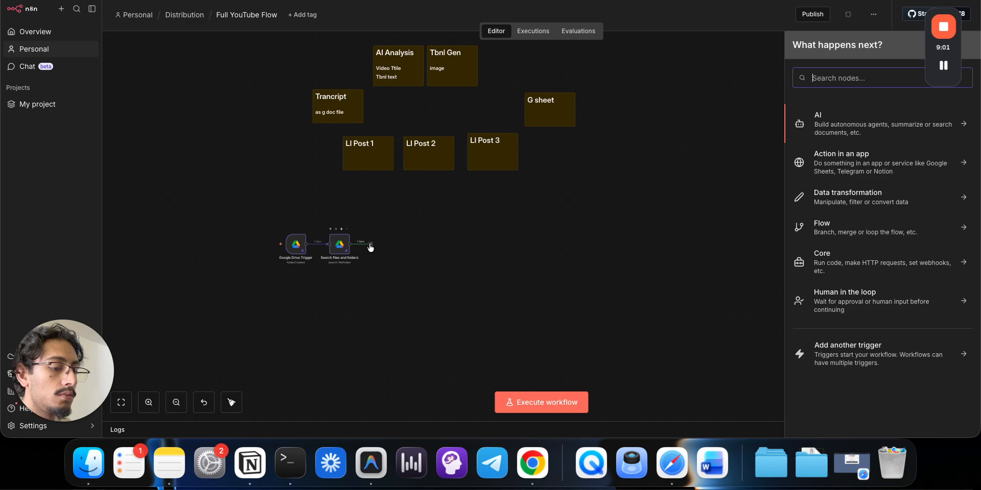
{"action": "type", "text": "if"}
{"action": "key", "text": "Return"}
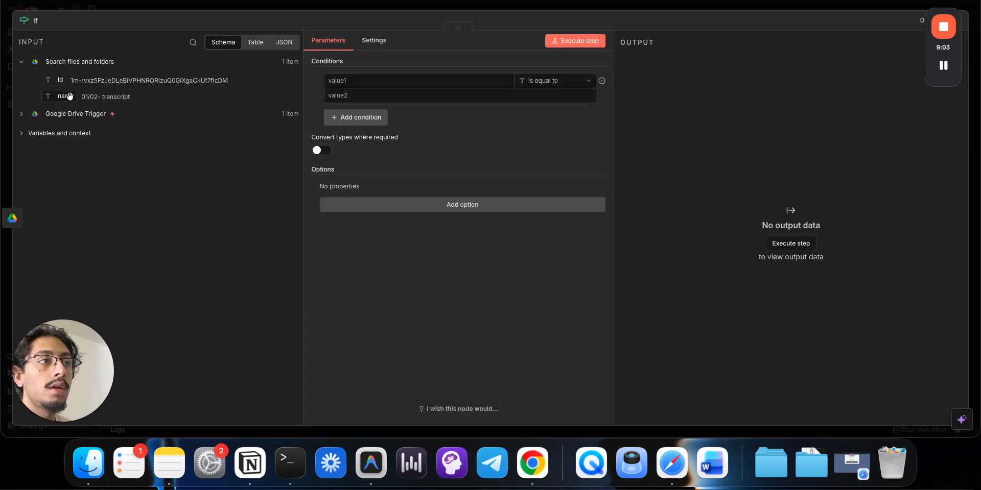
- Make the If condition check that {{ $json.name }} contains 'transcript', then close it
{"action": "left_click_drag", "start_coordinate": [70, 96], "coordinate": [337, 80]}
{"action": "left_click", "coordinate": [543, 83]}
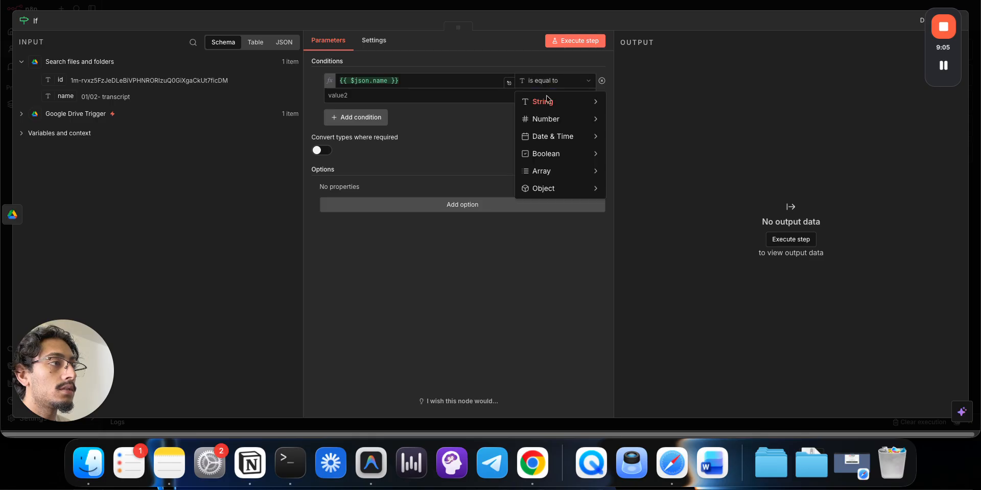
{"action": "mouse_move", "coordinate": [555, 107]}
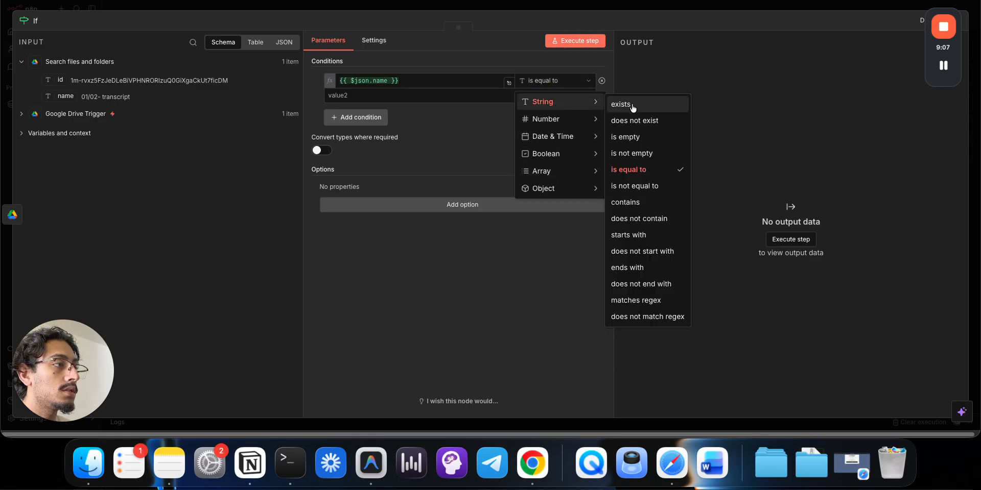
{"action": "left_click", "coordinate": [626, 202]}
{"action": "left_click", "coordinate": [402, 95]}
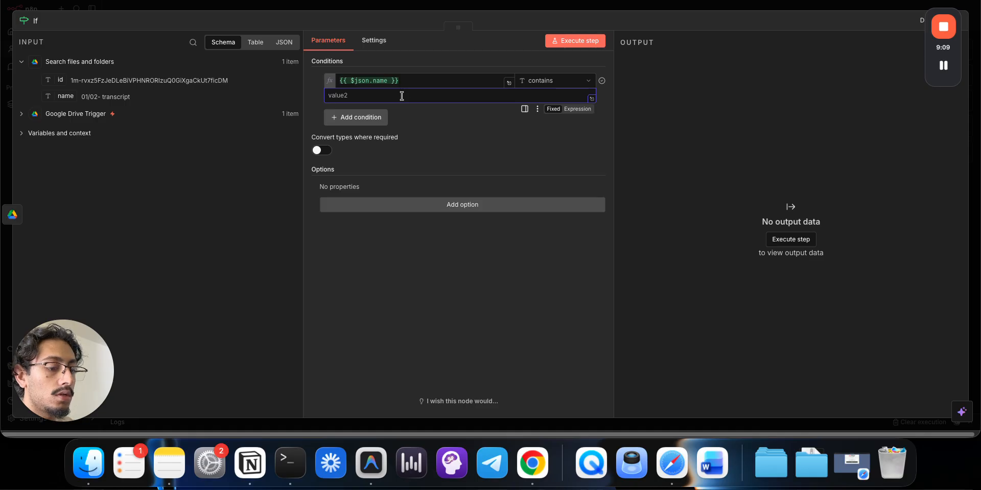
{"action": "type", "text": "transcript"}
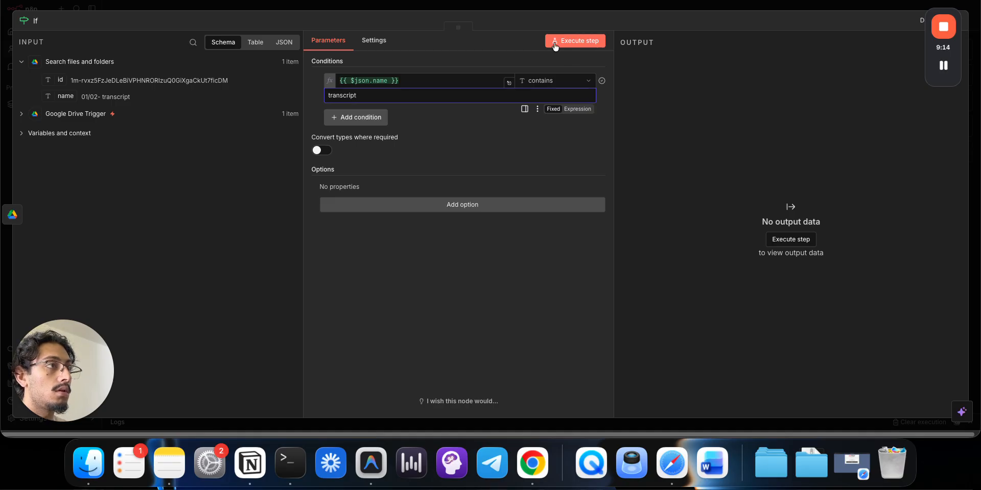
{"action": "left_click", "coordinate": [572, 39]}
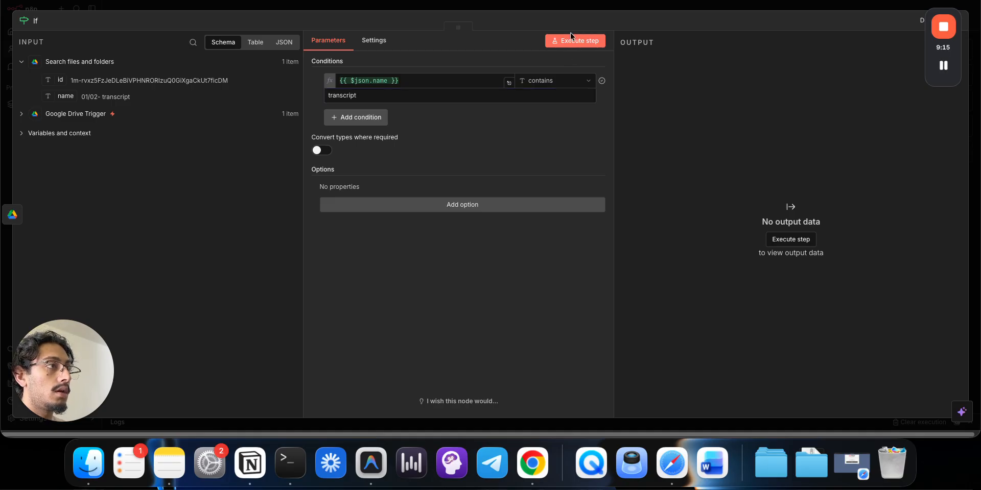
{"action": "left_click", "coordinate": [571, 10]}
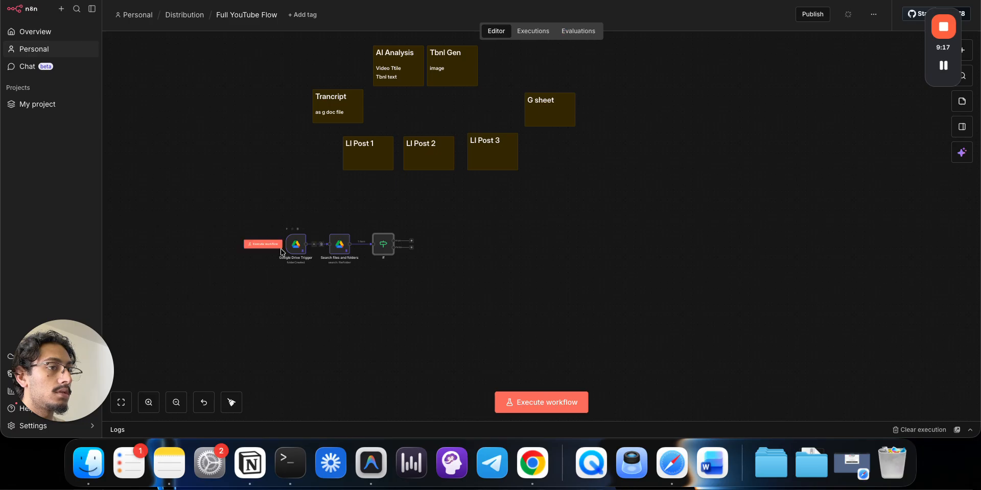
- Run the workflow and add a Google Drive Download file node using the found file's id
{"action": "left_click", "coordinate": [275, 248]}
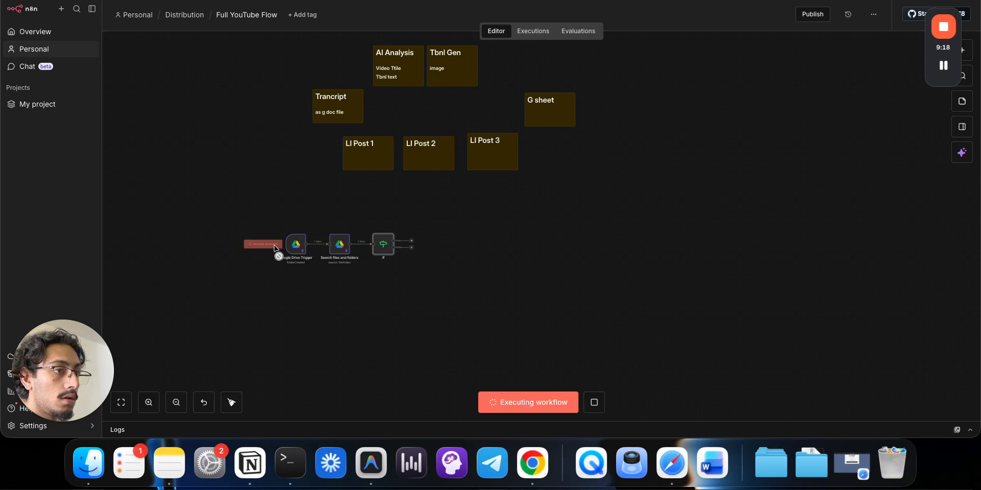
{"action": "left_click", "coordinate": [415, 243]}
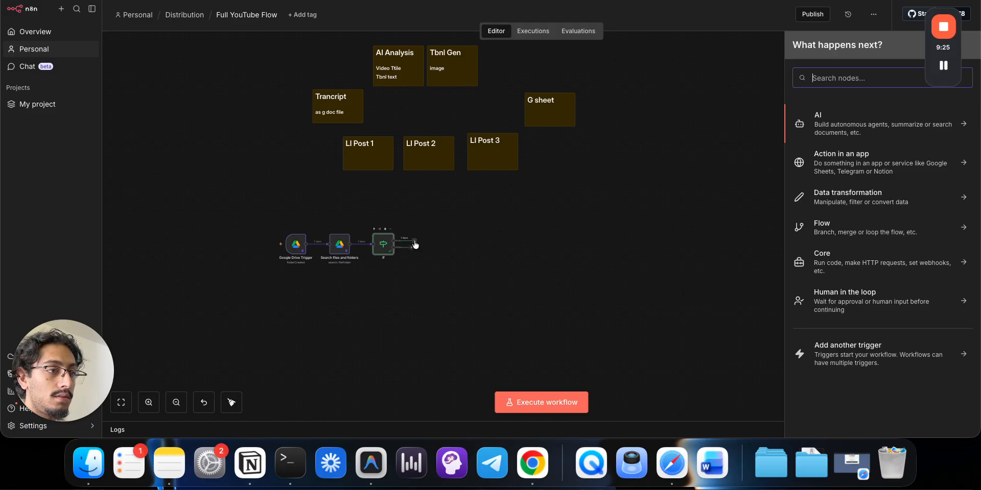
{"action": "type", "text": "do"}
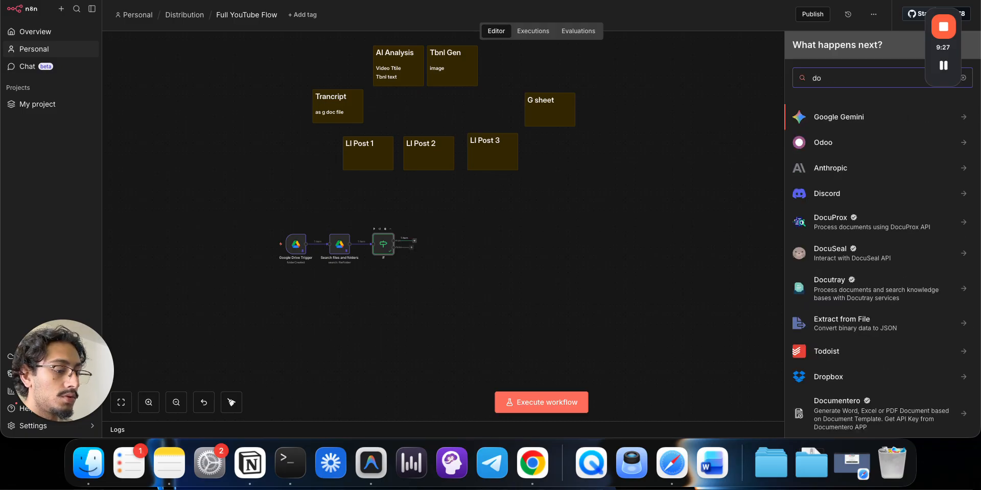
{"action": "key", "text": "BackSpace"}
{"action": "type", "text": "rive"}
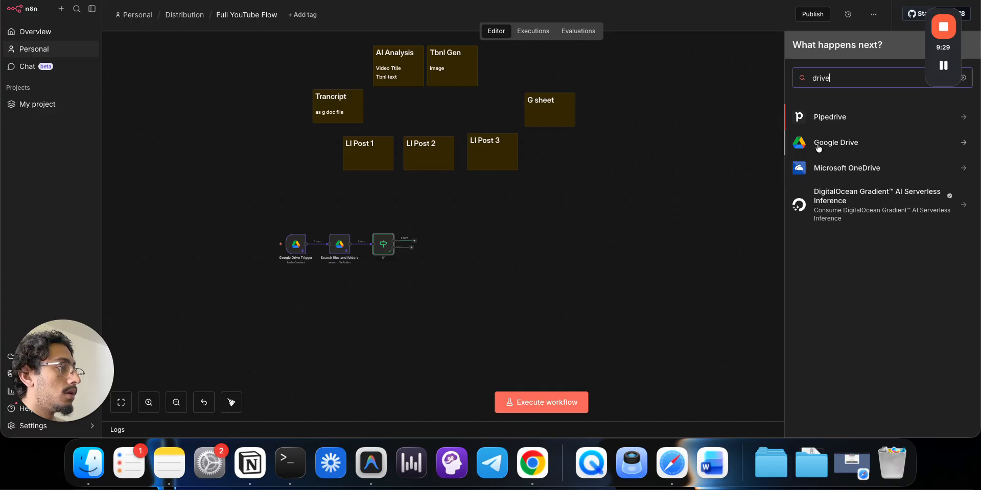
{"action": "left_click", "coordinate": [819, 148]}
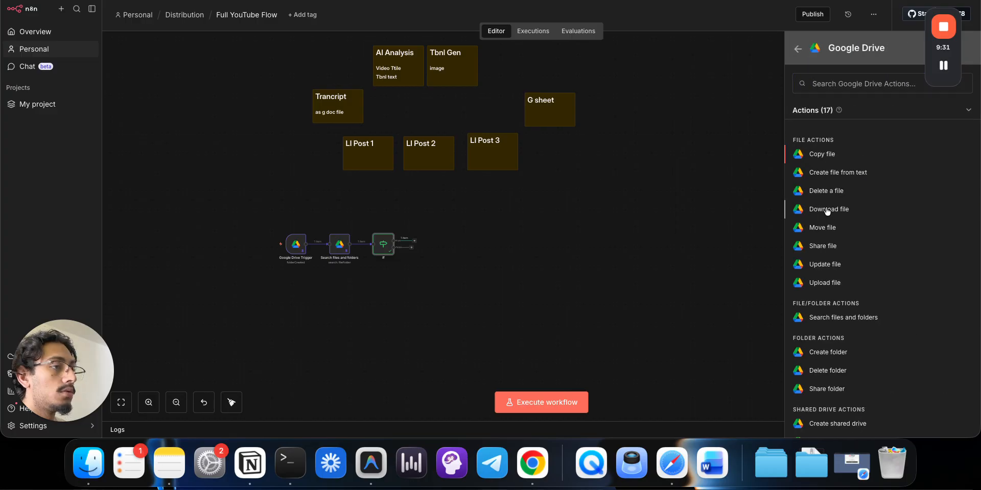
{"action": "left_click", "coordinate": [828, 209]}
{"action": "left_click_drag", "start_coordinate": [61, 80], "coordinate": [331, 177]}
{"action": "left_click", "coordinate": [621, 7]}
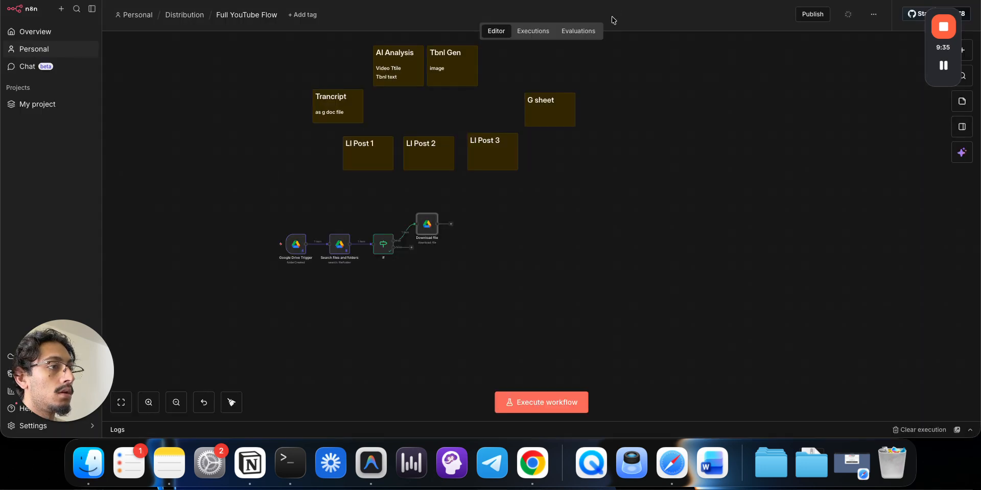
- Rerun the workflow and give Download file a Google File Conversion exporting Docs as HTML
{"action": "left_click", "coordinate": [265, 242]}
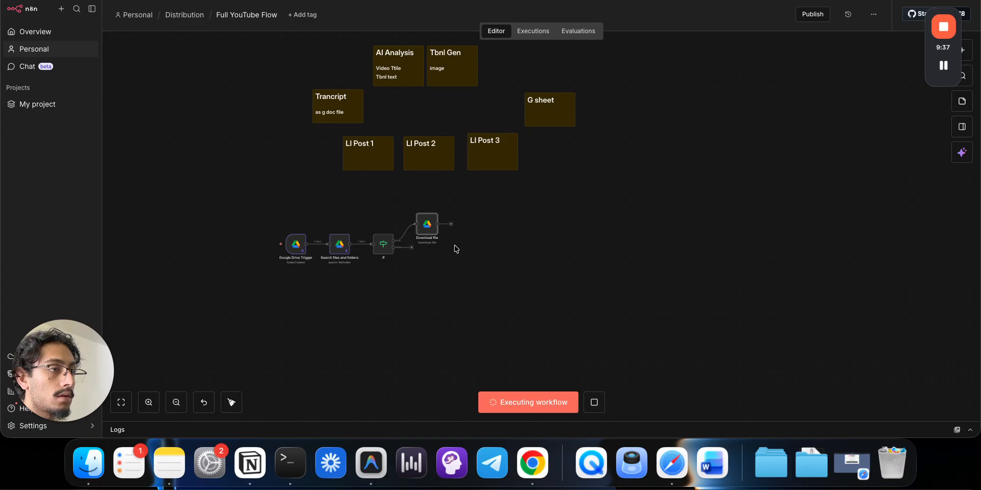
{"action": "double_click", "coordinate": [426, 226]}
{"action": "left_click", "coordinate": [335, 241]}
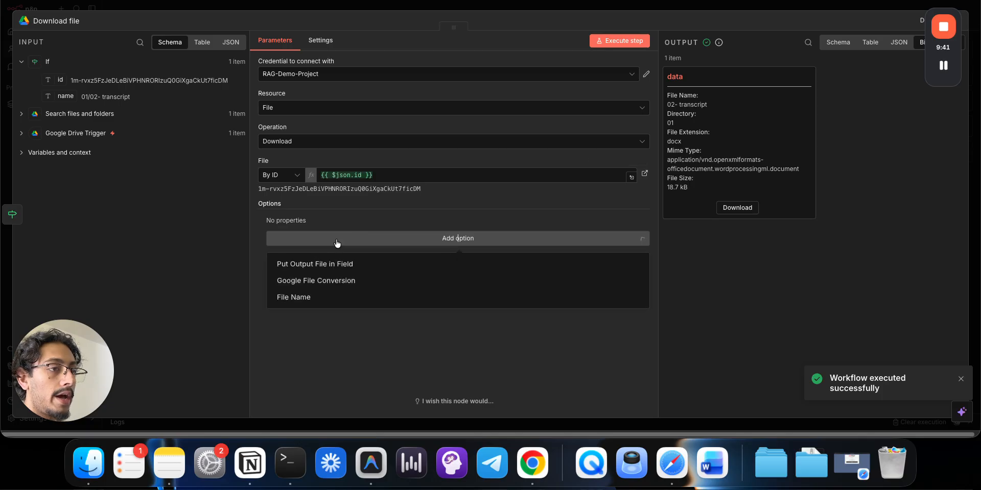
{"action": "left_click", "coordinate": [333, 289]}
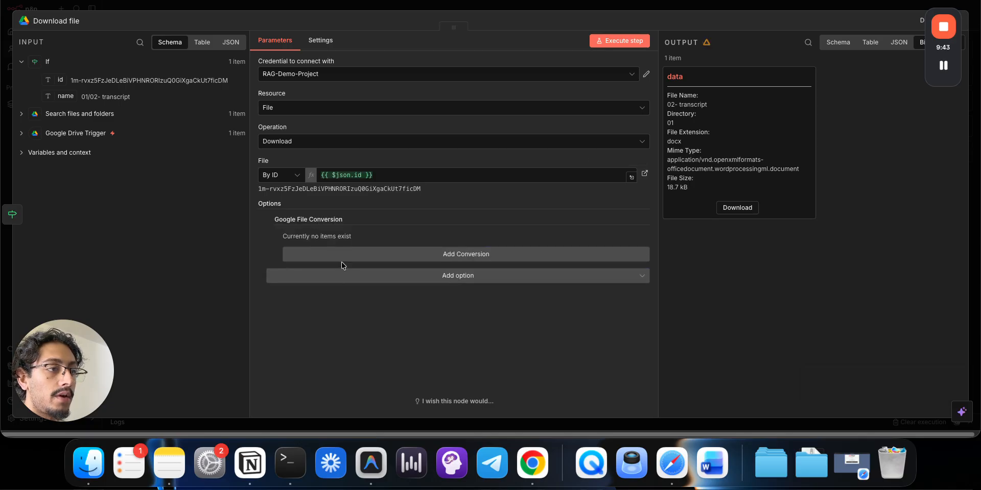
{"action": "left_click", "coordinate": [341, 260]}
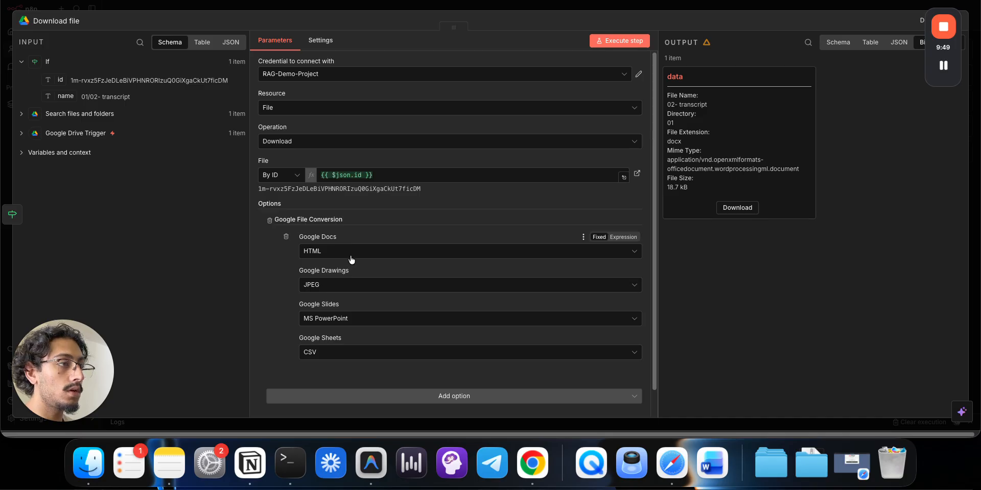
{"action": "left_click", "coordinate": [352, 259]}
{"action": "left_click", "coordinate": [344, 279]}
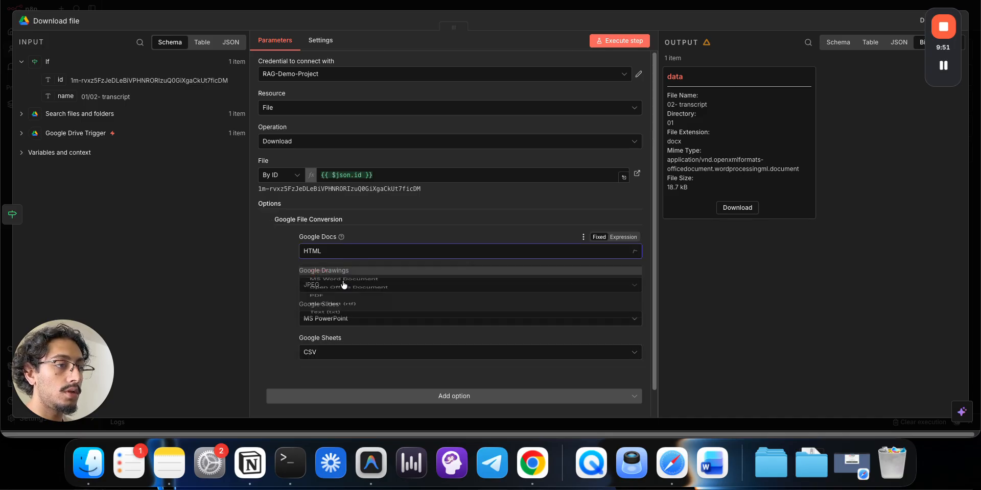
- Test the Download file step, which returns the transcript as HTML (87.1 kB), then close it
{"action": "left_click", "coordinate": [618, 50]}
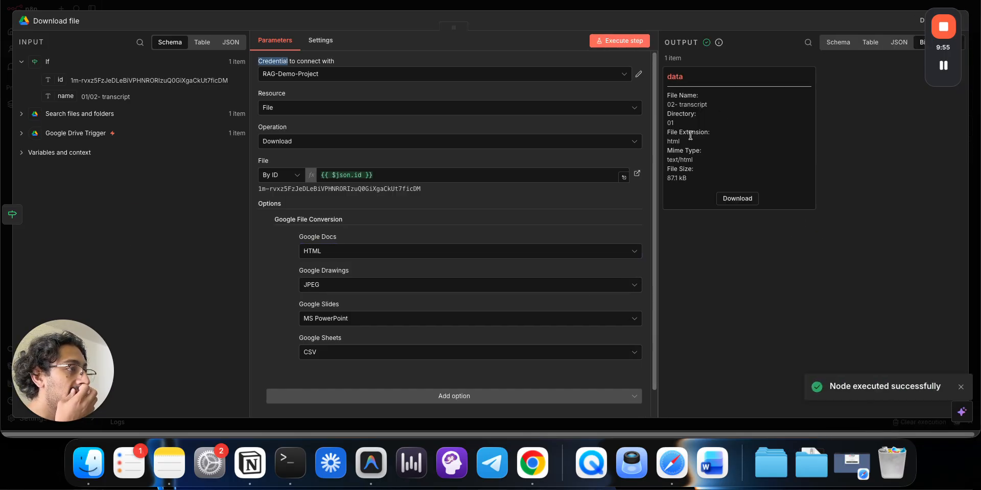
{"action": "left_click_drag", "start_coordinate": [684, 143], "coordinate": [666, 143]}
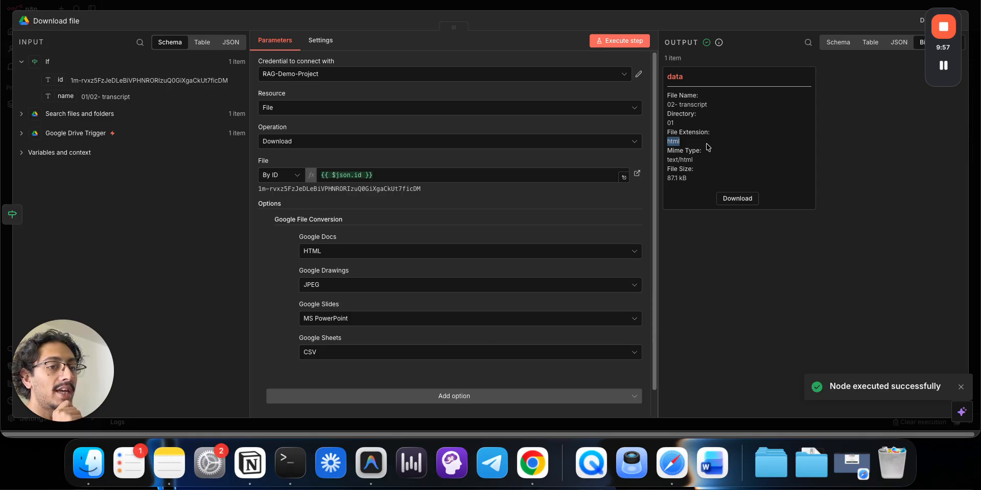
{"action": "left_click", "coordinate": [603, 8]}
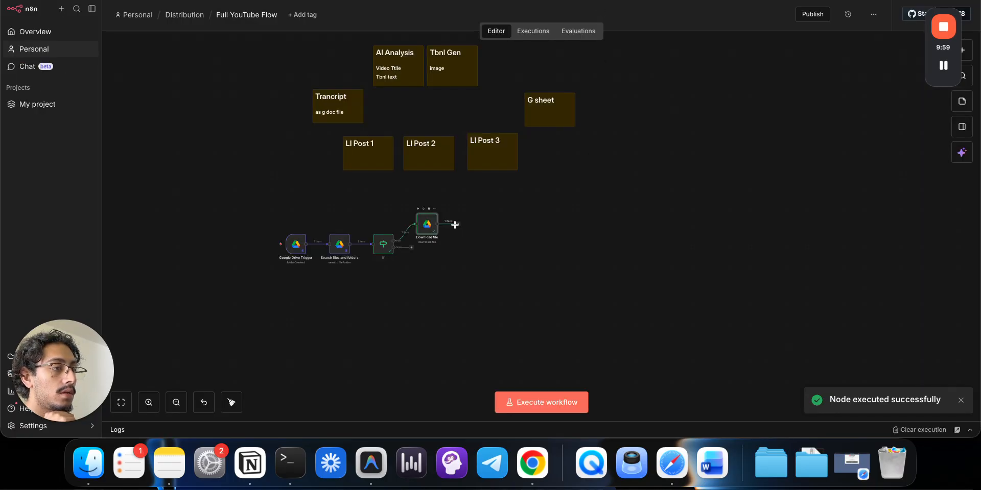
- Add an Extract from File node after Download file using the Extract From HTML operation
{"action": "left_click", "coordinate": [458, 225]}
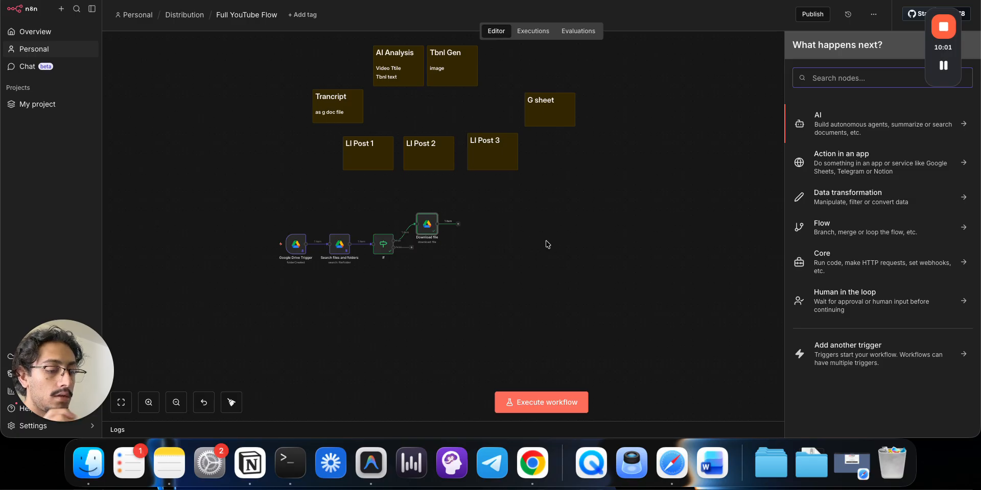
{"action": "type", "text": "html"}
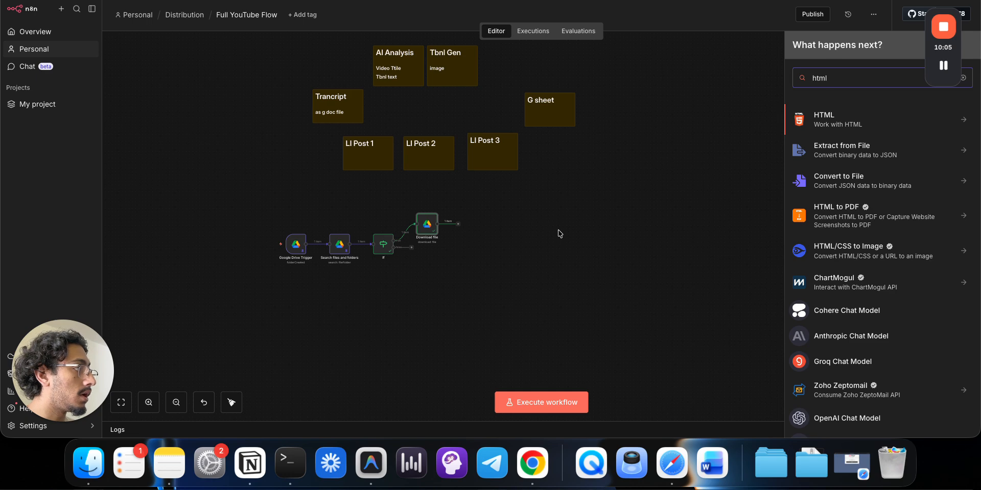
{"action": "left_click", "coordinate": [817, 123]}
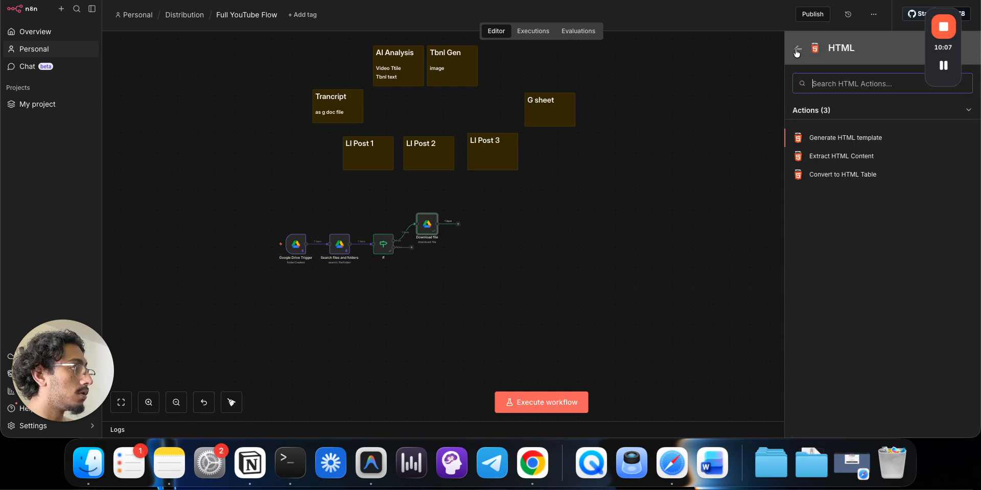
{"action": "left_click", "coordinate": [797, 50]}
{"action": "left_click", "coordinate": [830, 151]}
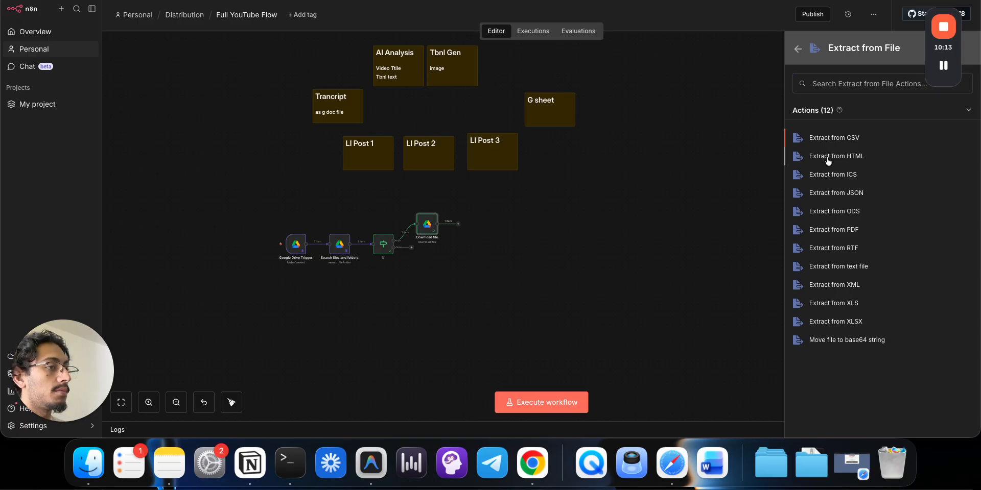
{"action": "left_click", "coordinate": [836, 156]}
{"action": "left_click", "coordinate": [542, 11]}
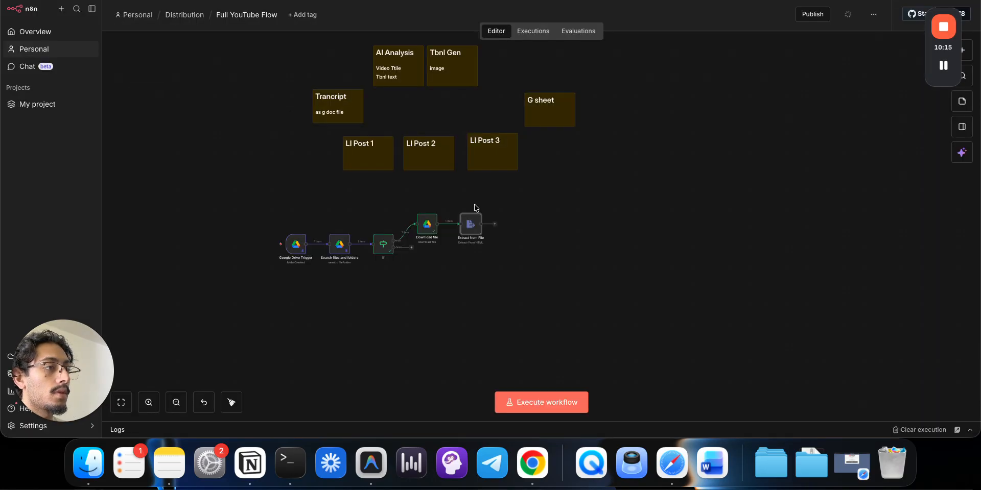
{"action": "double_click", "coordinate": [469, 223]}
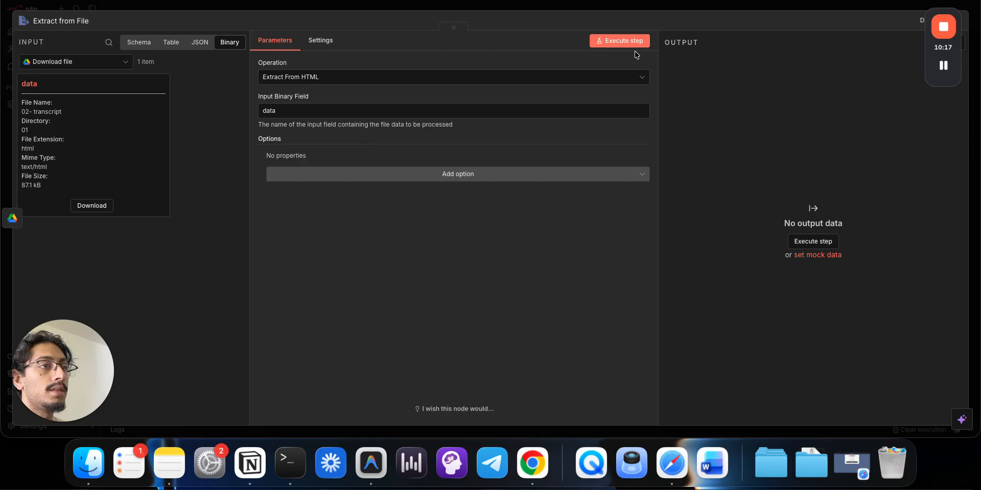
- Test the Extract from File step, then make Download file export Google Docs as PDF
{"action": "left_click", "coordinate": [617, 46]}
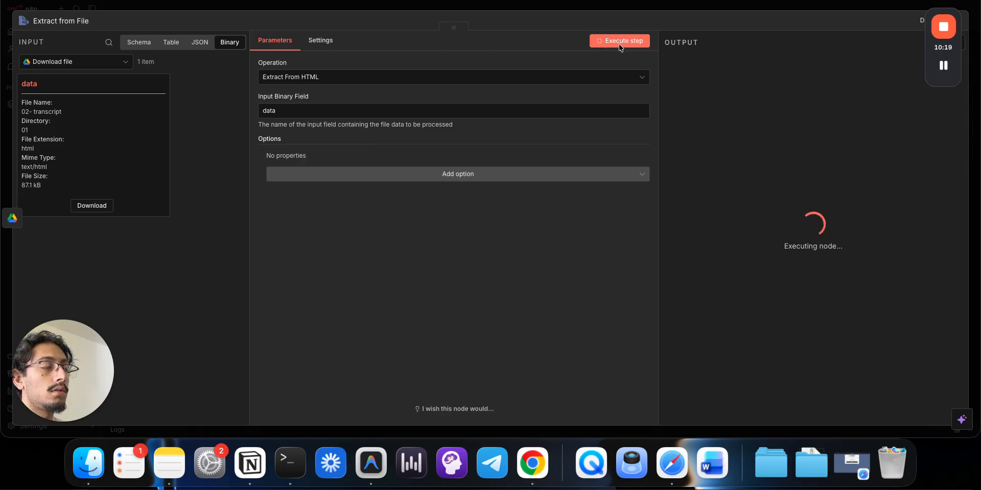
{"action": "left_click", "coordinate": [493, 8]}
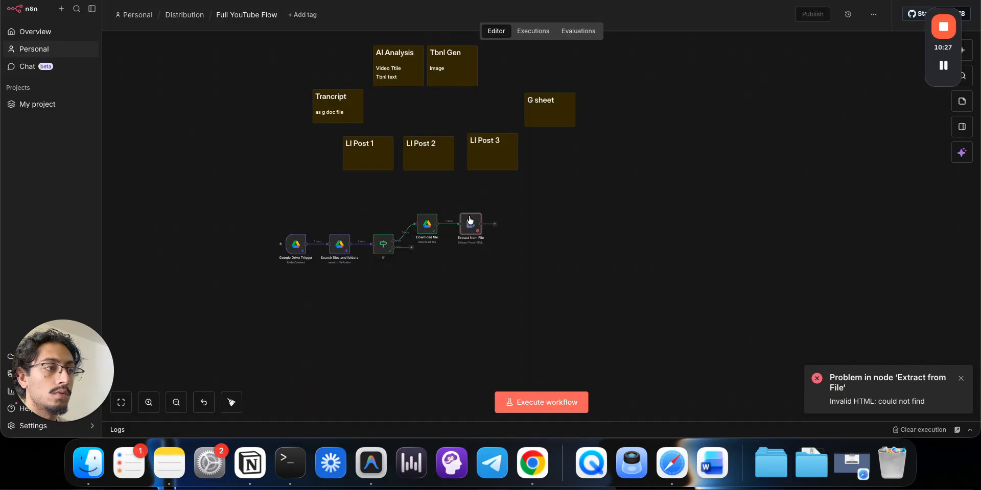
{"action": "double_click", "coordinate": [427, 229]}
{"action": "left_click", "coordinate": [412, 252]}
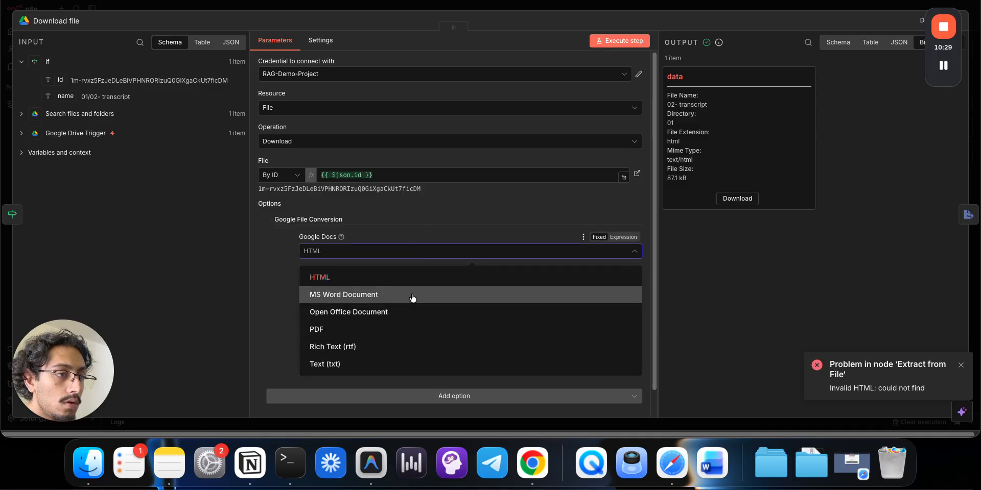
{"action": "left_click", "coordinate": [414, 319]}
{"action": "left_click", "coordinate": [521, 10]}
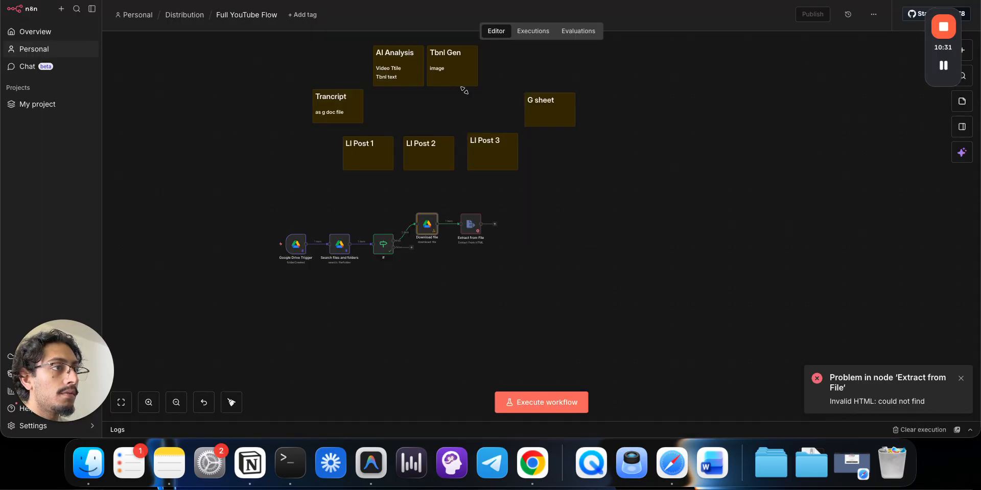
- Switch the Extract from File operation to Extract From PDF
{"action": "double_click", "coordinate": [466, 228]}
{"action": "left_click", "coordinate": [435, 81]}
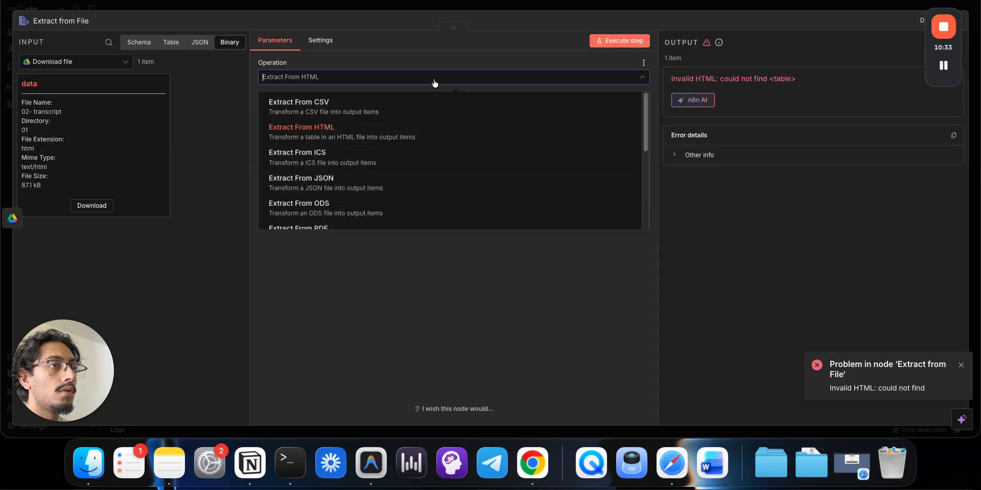
{"action": "left_click", "coordinate": [428, 217]}
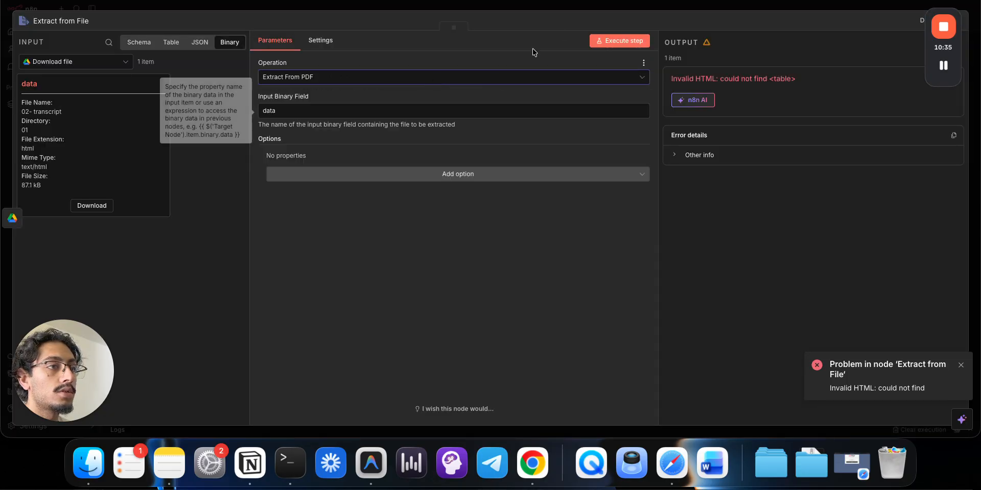
{"action": "key", "text": "Escape"}
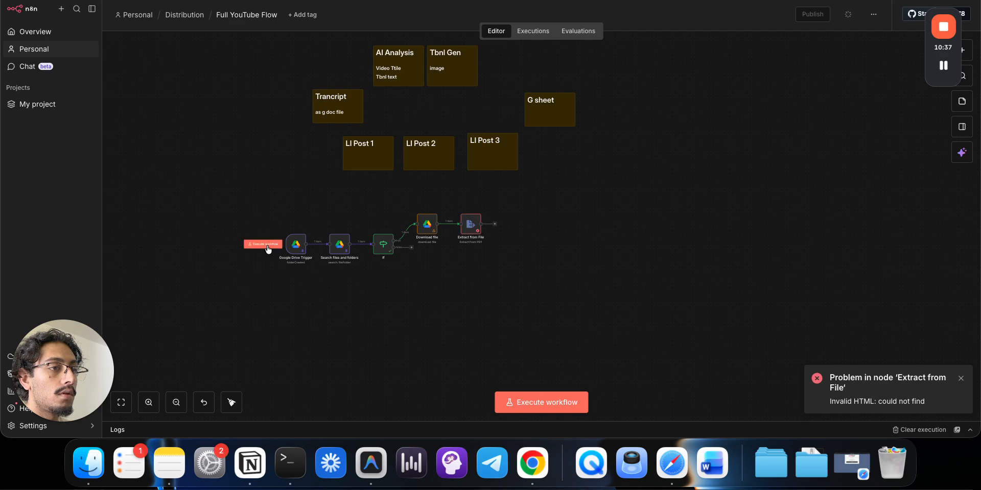
- Run the whole workflow and review the extracted transcript text in table view
{"action": "left_click", "coordinate": [266, 244]}
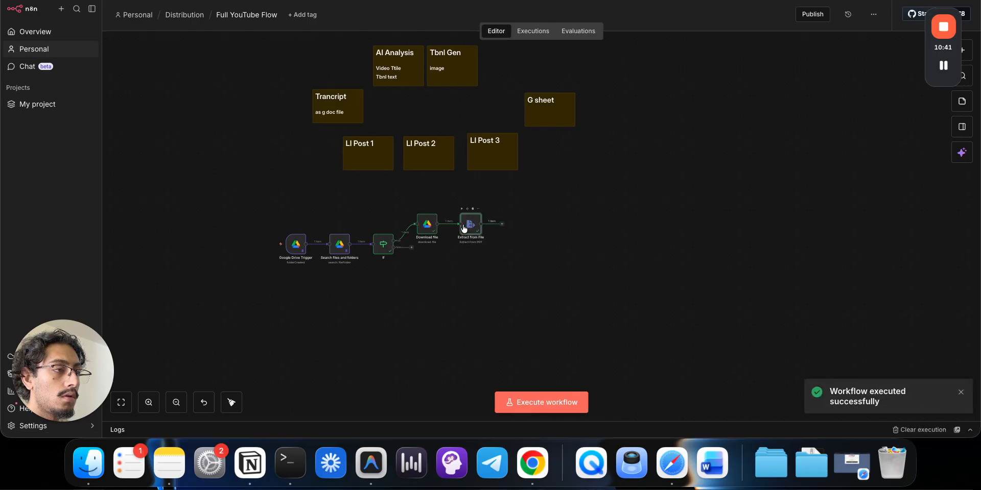
{"action": "double_click", "coordinate": [467, 226]}
{"action": "left_click", "coordinate": [882, 41]}
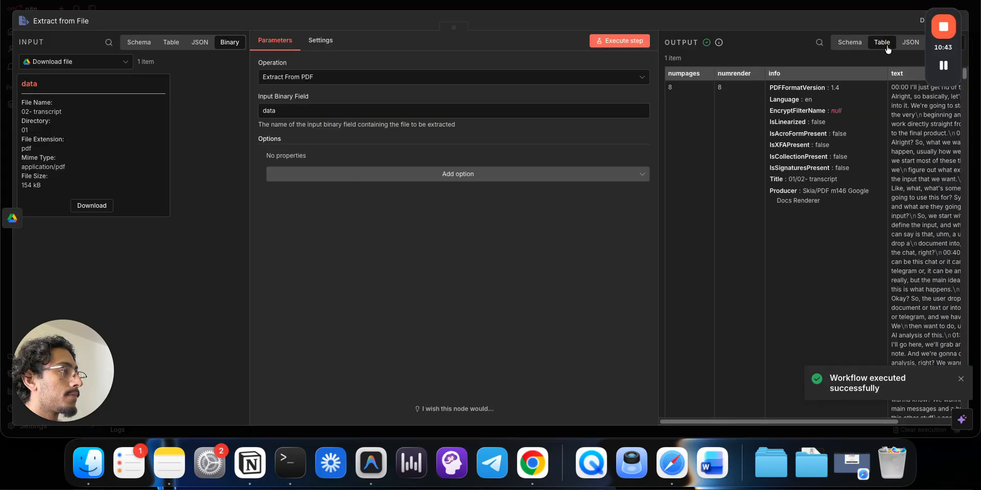
{"action": "scroll", "coordinate": [759, 358], "scroll_direction": "down", "scroll_amount": 1}
{"action": "scroll", "coordinate": [760, 415], "scroll_direction": "right", "scroll_amount": 3}
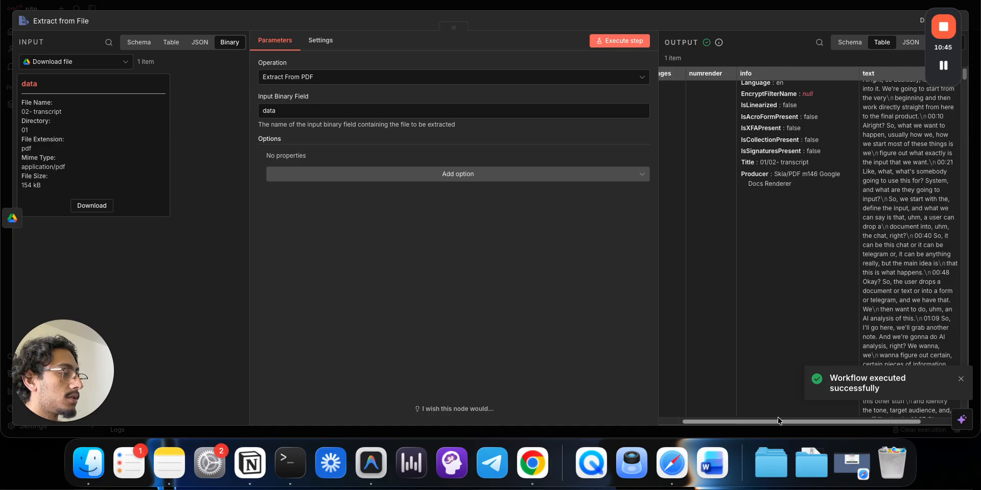
{"action": "scroll", "coordinate": [857, 257], "scroll_direction": "down", "scroll_amount": 10}
{"action": "scroll", "coordinate": [858, 257], "scroll_direction": "down", "scroll_amount": 2}
{"action": "key", "text": "Escape"}
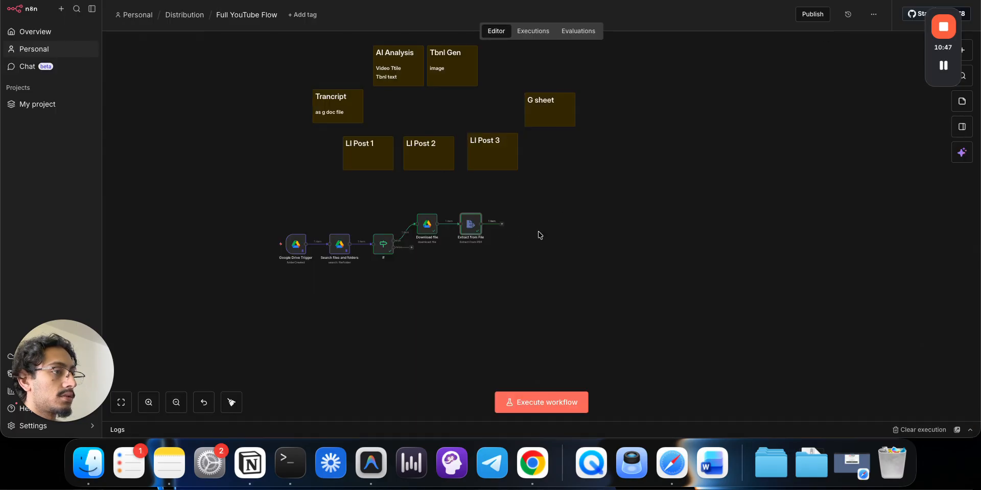
{"action": "left_click", "coordinate": [500, 223]}
- Add an Edit Fields (Set) node with a transcript field mapped to the input text
{"action": "type", "text": "set"}
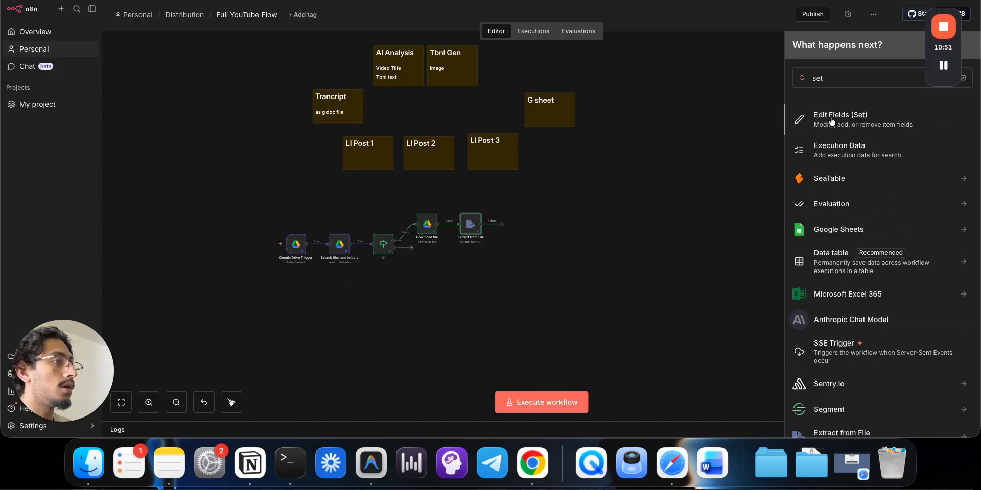
{"action": "key", "text": "Return"}
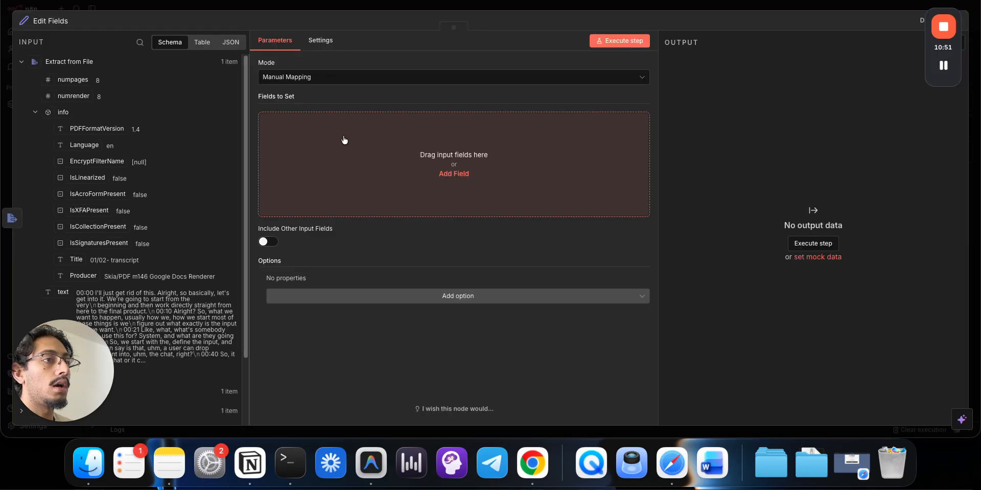
{"action": "left_click", "coordinate": [337, 128]}
{"action": "type", "text": "transcript"}
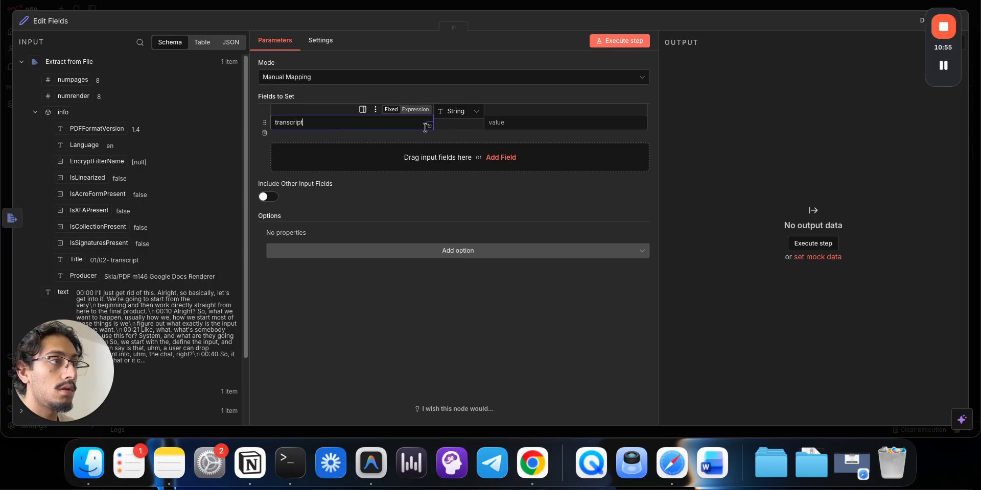
{"action": "left_click_drag", "start_coordinate": [658, 78], "coordinate": [562, 80]}
{"action": "left_click_drag", "start_coordinate": [398, 30], "coordinate": [450, 32]}
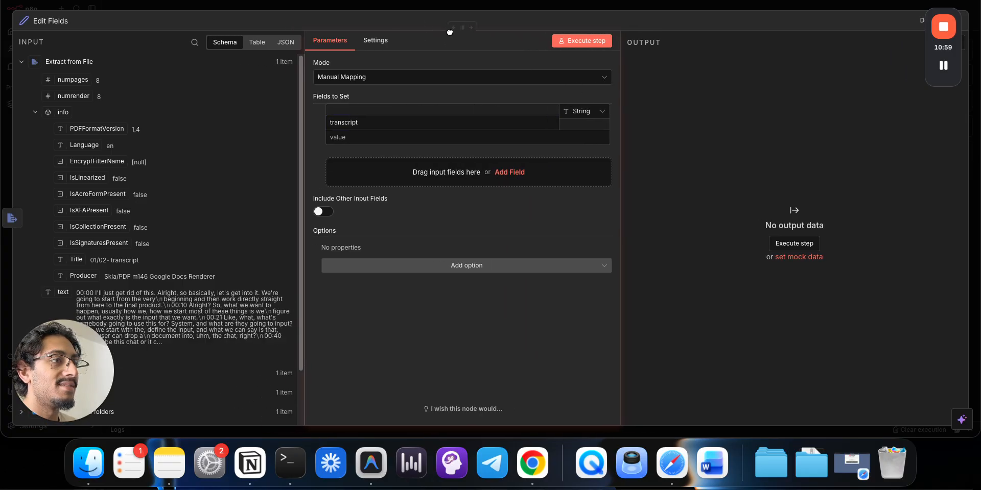
{"action": "left_click", "coordinate": [446, 117]}
{"action": "left_click_drag", "start_coordinate": [59, 301], "coordinate": [357, 138]}
{"action": "left_click", "coordinate": [511, 7]}
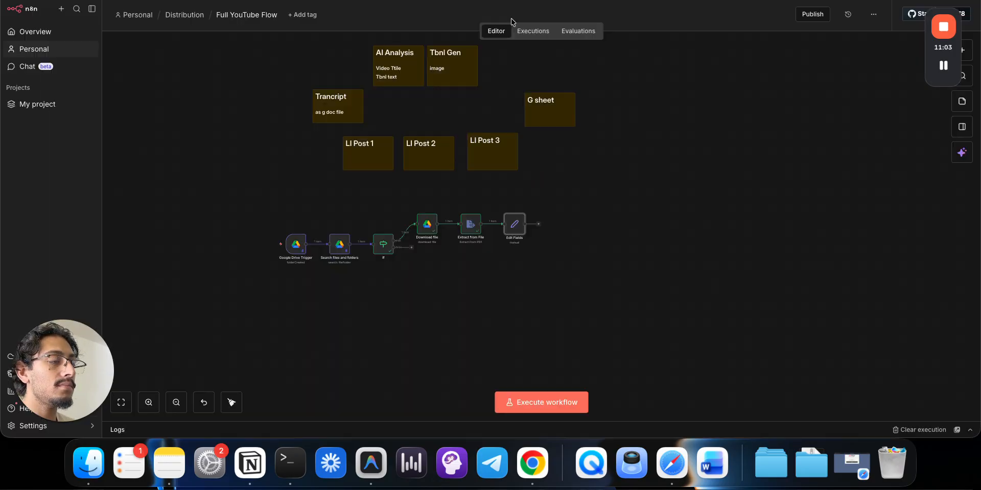
- Run the workflow again and open the Edit Fields node's output
{"action": "left_click", "coordinate": [255, 243]}
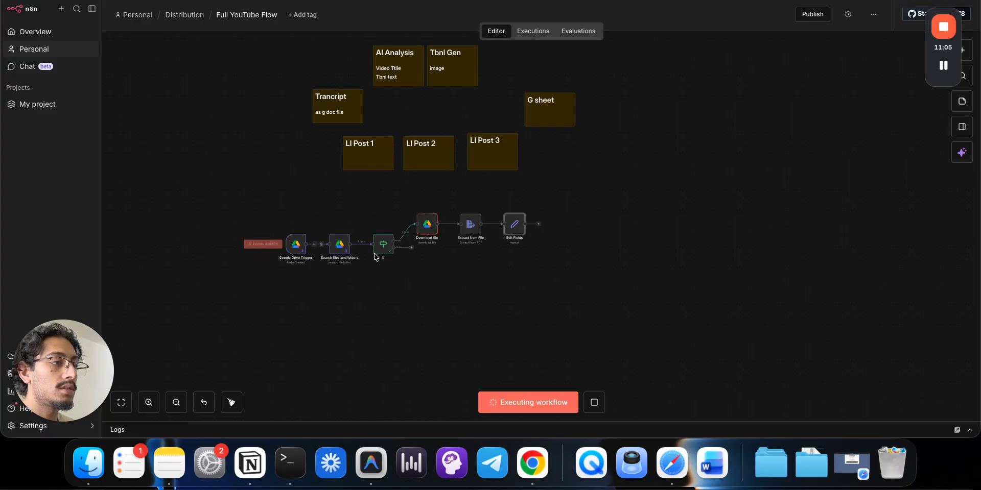
{"action": "left_click", "coordinate": [523, 225]}
{"action": "left_click", "coordinate": [555, 256]}
{"action": "left_click", "coordinate": [514, 226]}
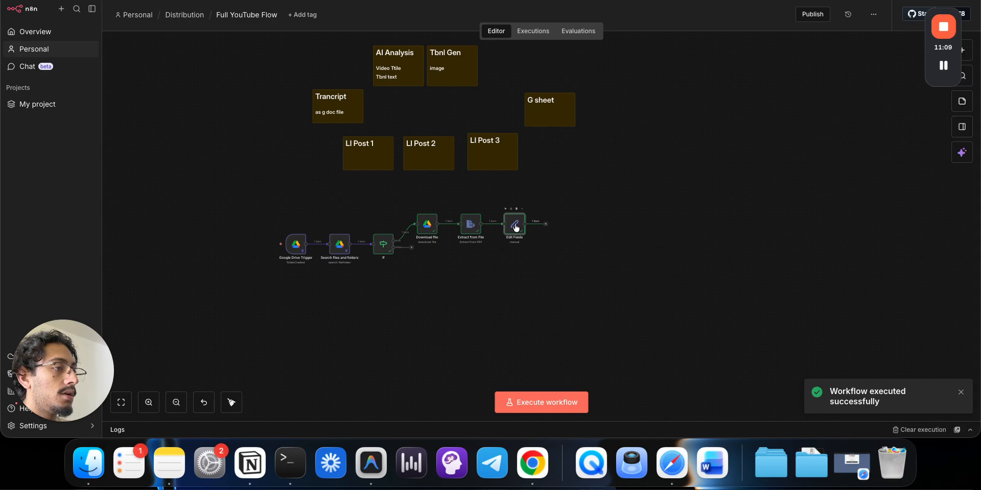
{"action": "double_click", "coordinate": [516, 228]}
- Select and copy the transcript from 00:00 to 03:34, then switch to Gemini
{"action": "scroll", "coordinate": [787, 245], "scroll_direction": "down", "scroll_amount": 20}
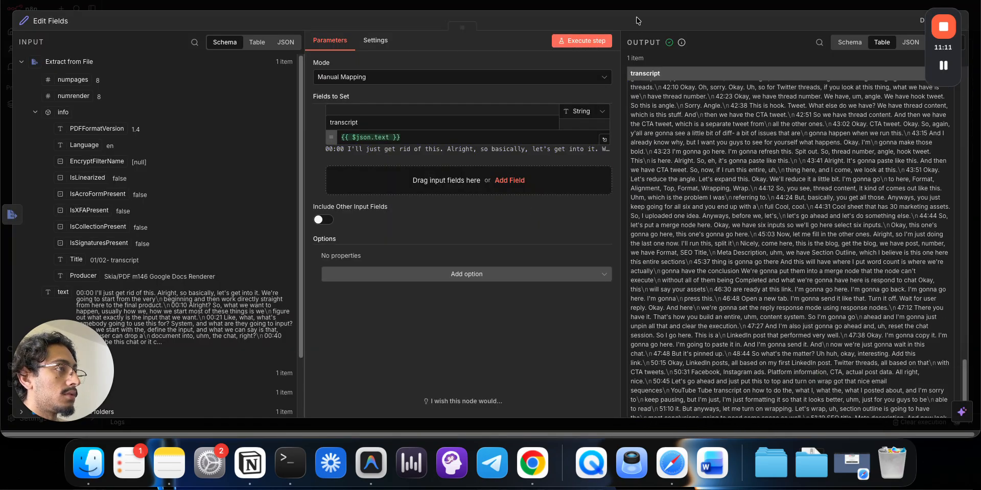
{"action": "scroll", "coordinate": [754, 173], "scroll_direction": "up", "scroll_amount": 20}
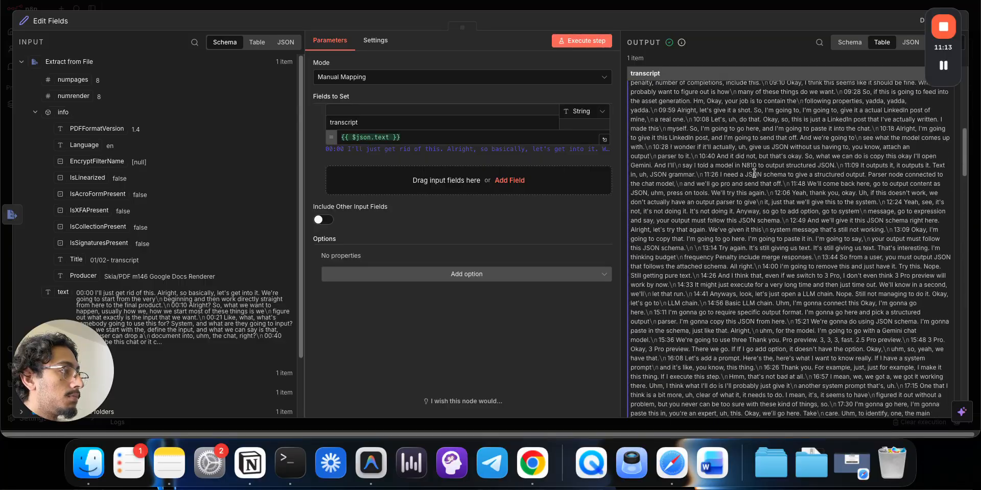
{"action": "scroll", "coordinate": [754, 173], "scroll_direction": "up", "scroll_amount": 10}
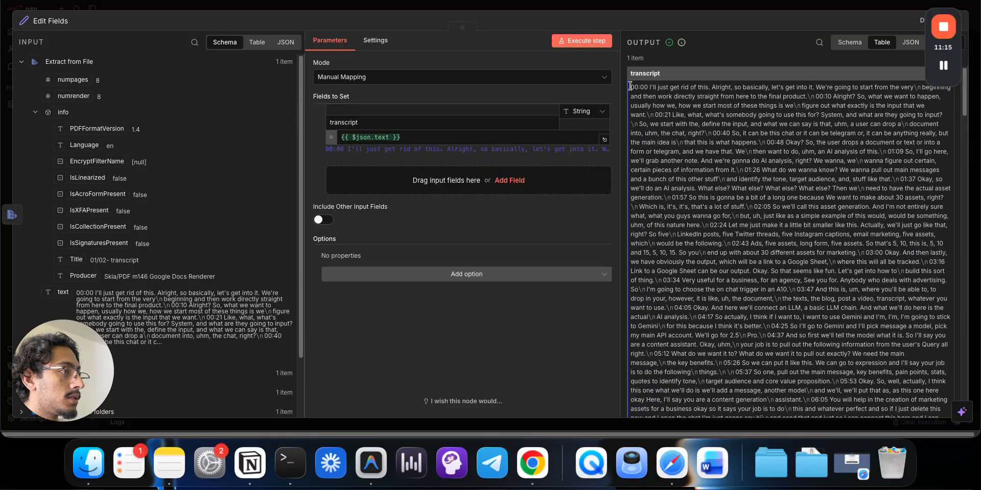
{"action": "left_click_drag", "start_coordinate": [630, 86], "coordinate": [700, 279]}
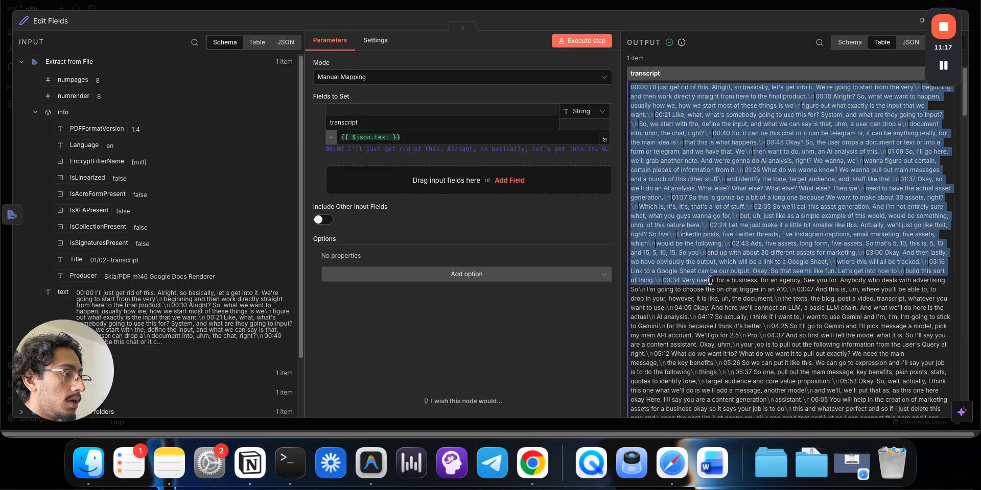
{"action": "key", "text": "super+Tab"}
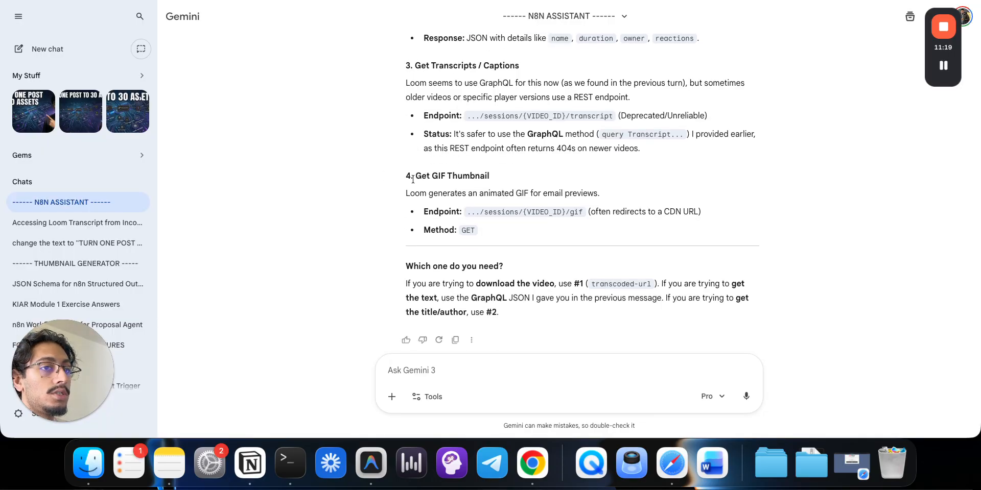
- Ask Gemini for a JSON script stripping timestamps from the n8n transcript, with the transcript pasted below
{"action": "left_click", "coordinate": [500, 373]}
{"action": "type", "text": "thi is"}
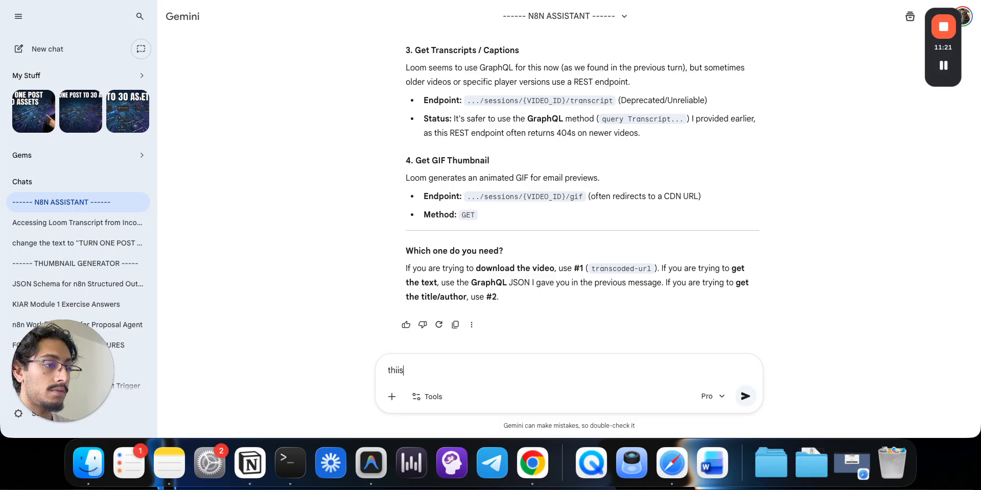
{"action": "type", "text": " a trans"}
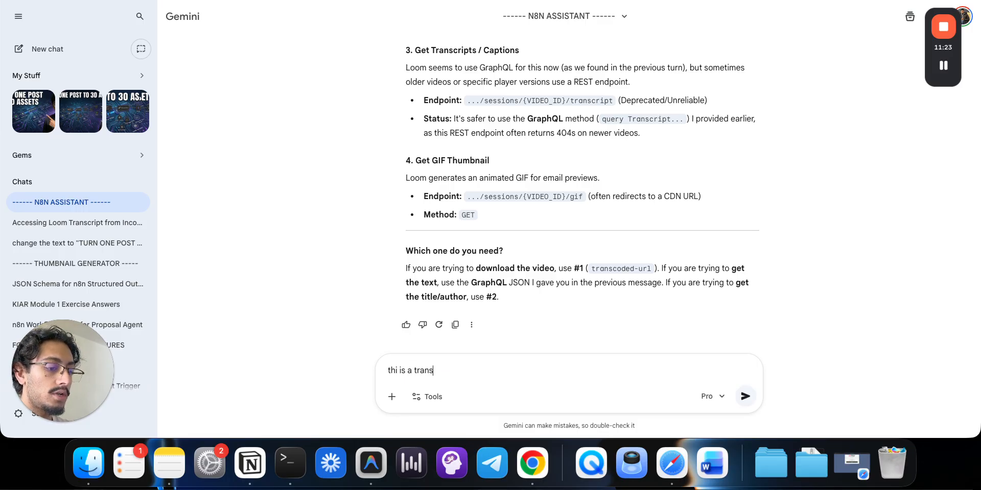
{"action": "type", "text": "cript from a"}
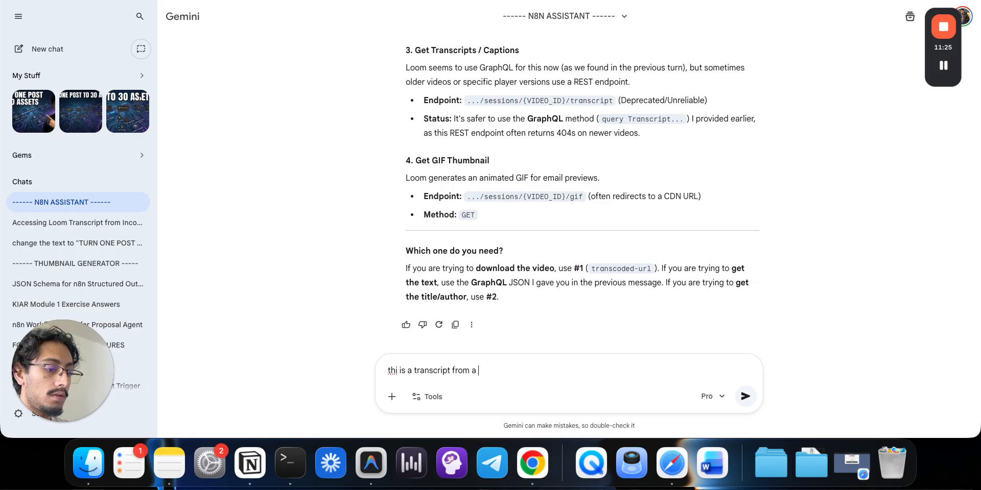
{"action": "type", "text": " video, it"}
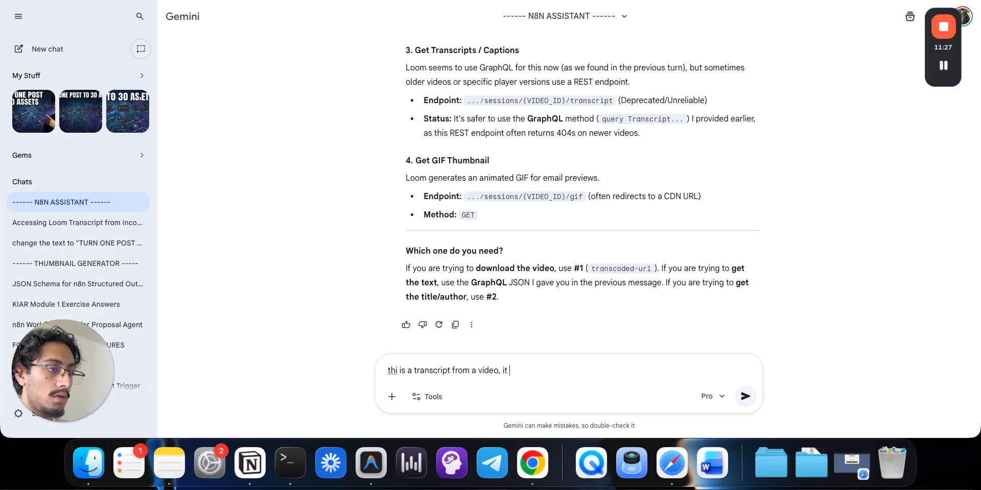
{"action": "type", "text": " is in n8n as a string, but i w"}
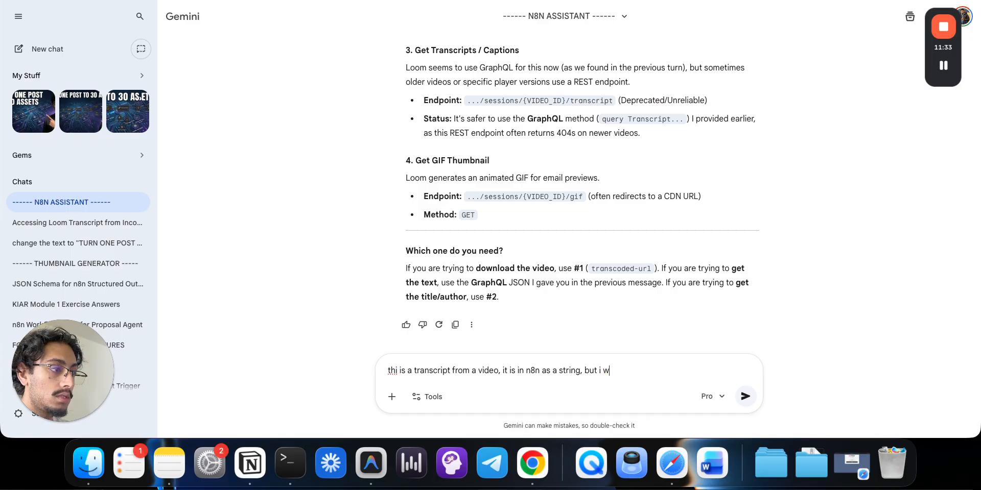
{"action": "type", "text": "ant a json scr"}
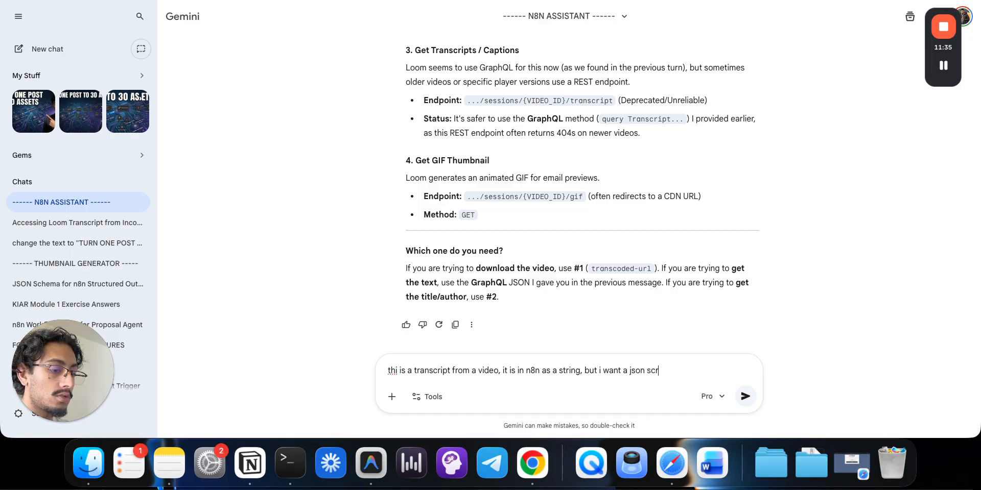
{"action": "type", "text": "ipt to clean ou"}
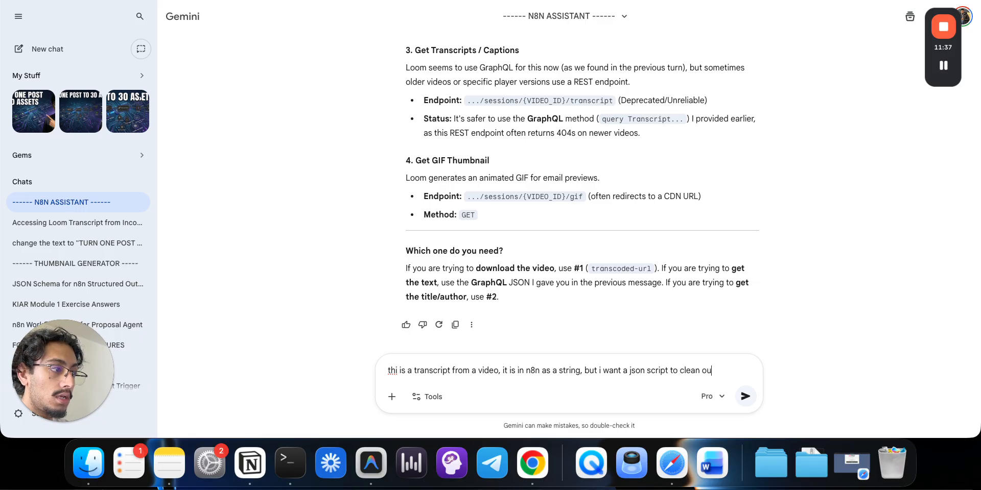
{"action": "type", "text": "t the timestaps:"}
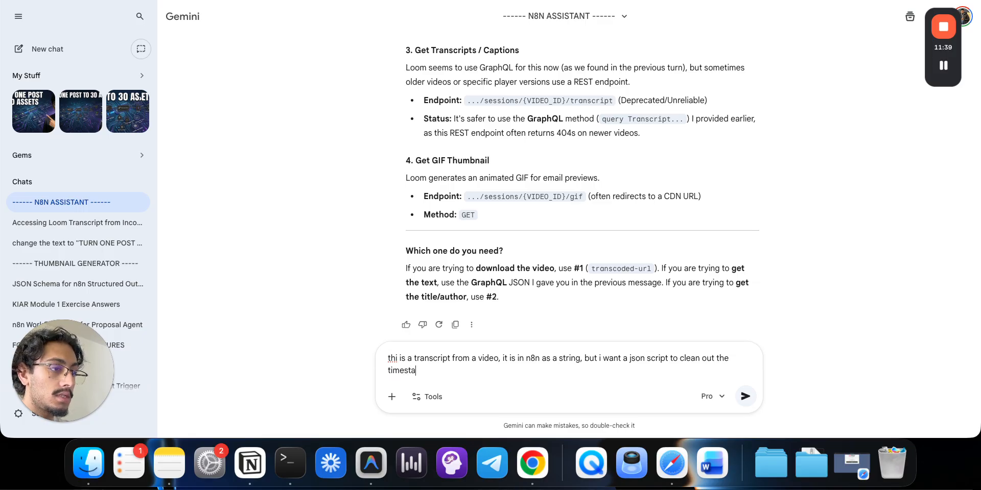
{"action": "key", "text": "shift+Return"}
{"action": "key", "text": "super+v"}
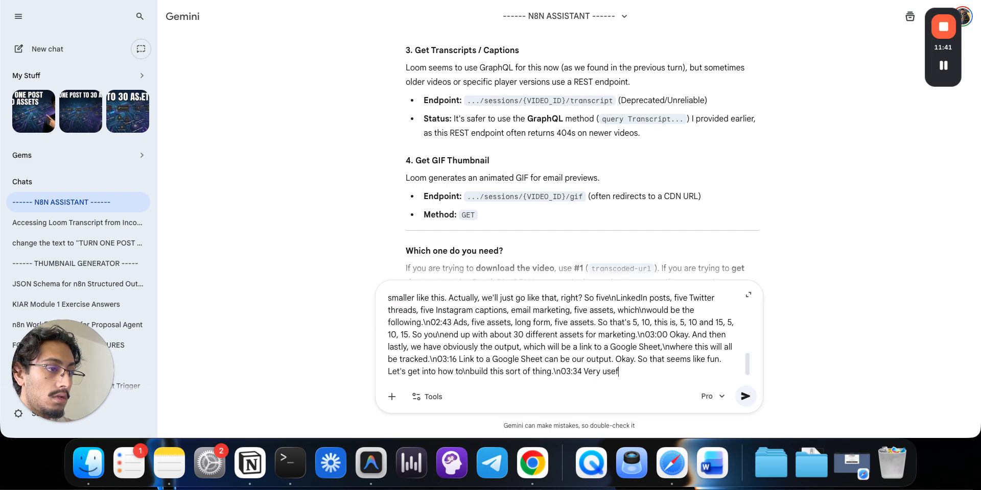
{"action": "key", "text": "Return"}
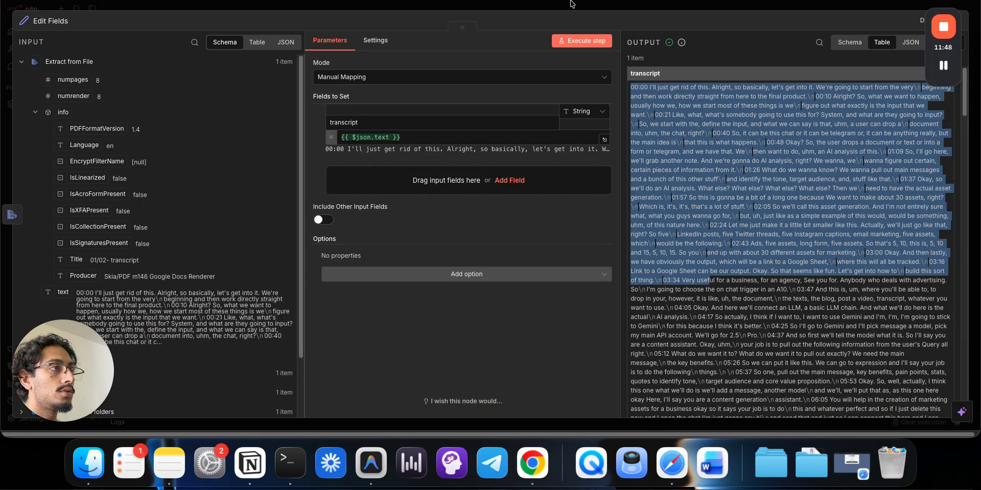
- Add a Code in JavaScript node after Edit Fields in the n8n workflow
{"action": "left_click", "coordinate": [572, 4]}
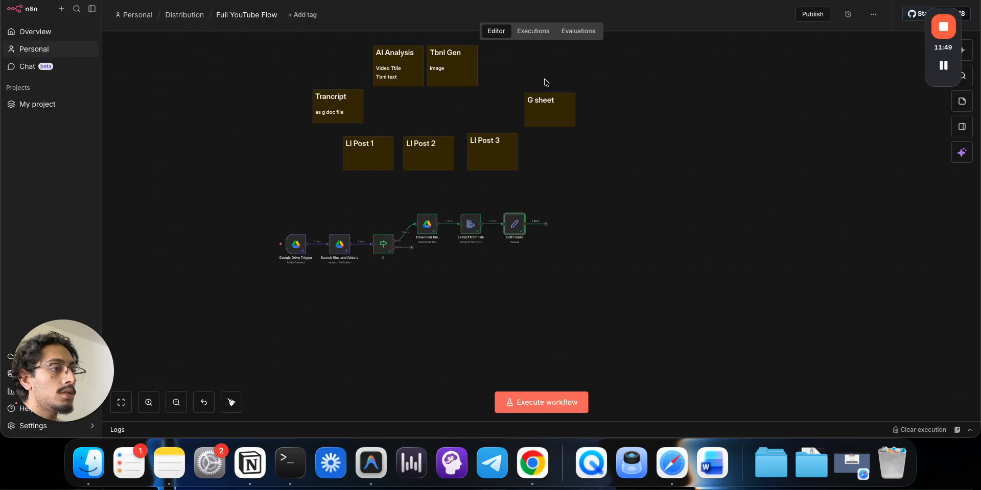
{"action": "left_click", "coordinate": [545, 225]}
{"action": "type", "text": "code"}
{"action": "key", "text": "Return"}
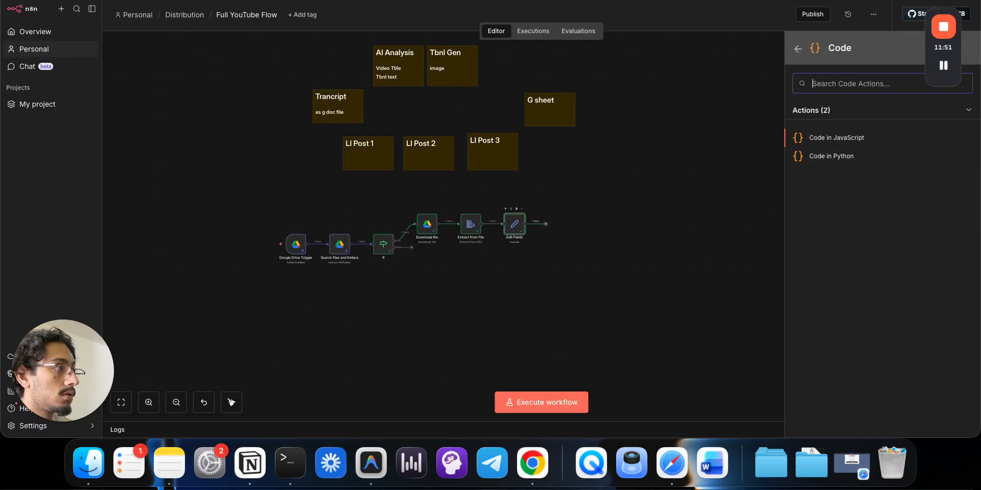
{"action": "left_click", "coordinate": [665, 112]}
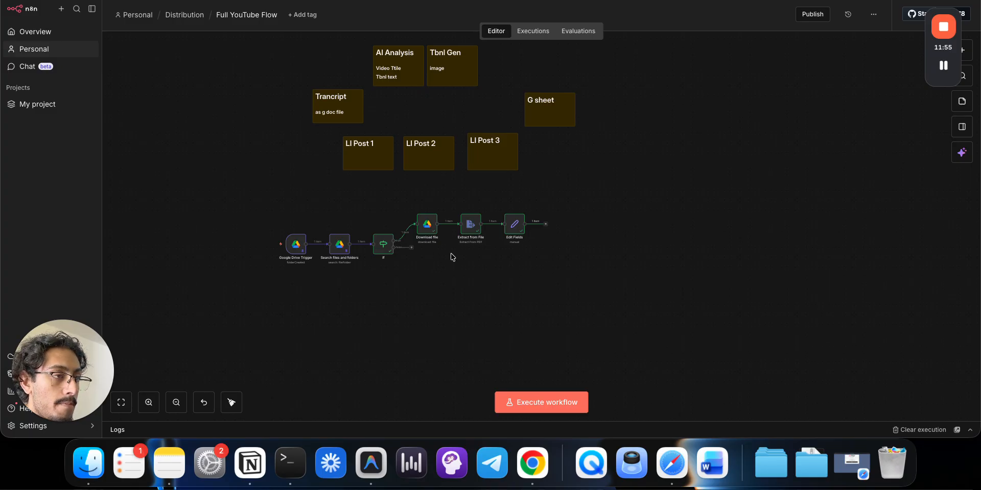
{"action": "left_click_drag", "start_coordinate": [575, 255], "coordinate": [415, 207]}
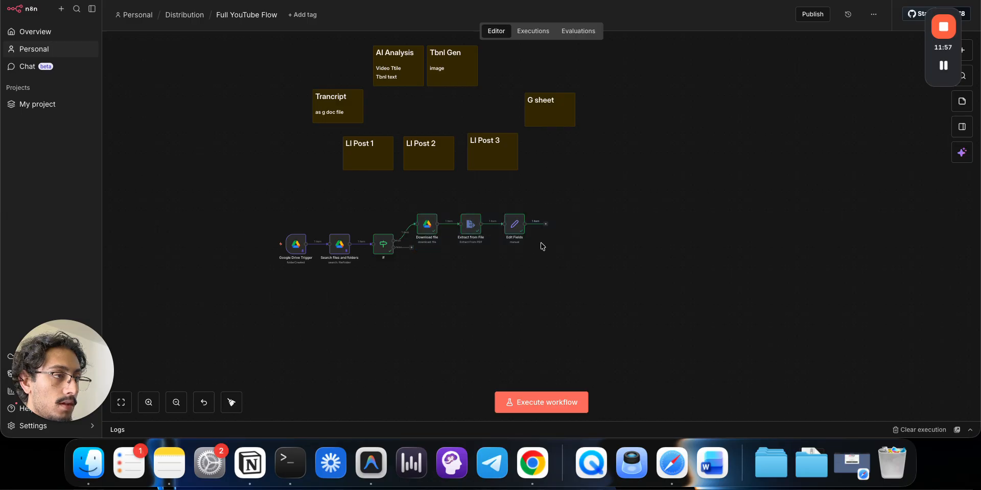
{"action": "left_click", "coordinate": [546, 224]}
{"action": "type", "text": "code"}
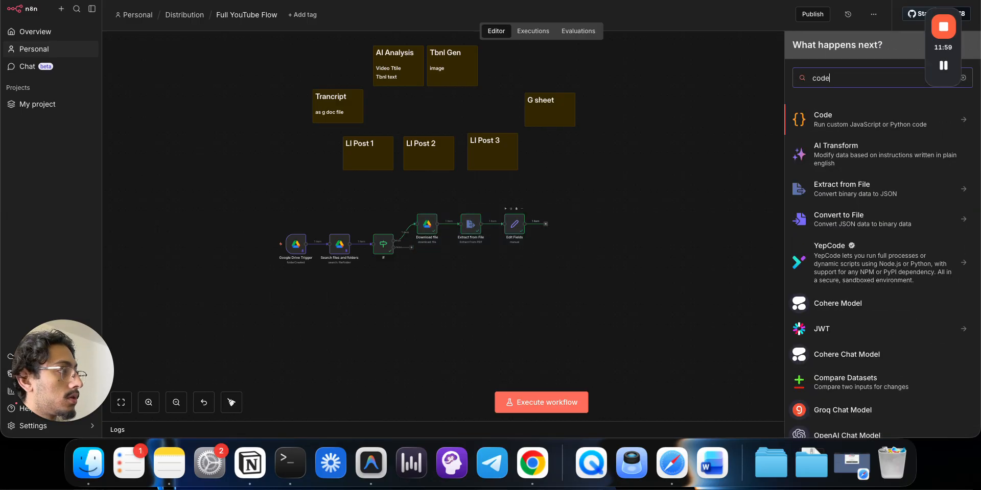
{"action": "left_click", "coordinate": [870, 119]}
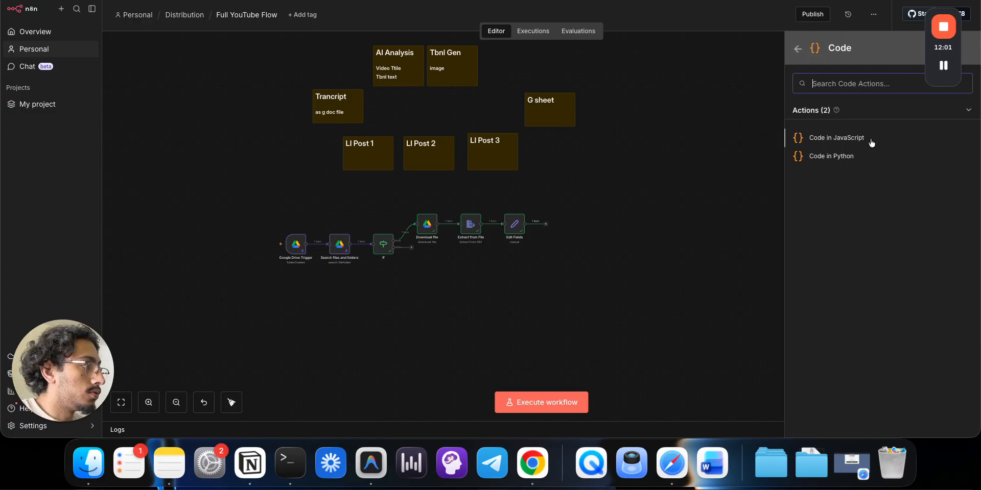
{"action": "left_click", "coordinate": [820, 137]}
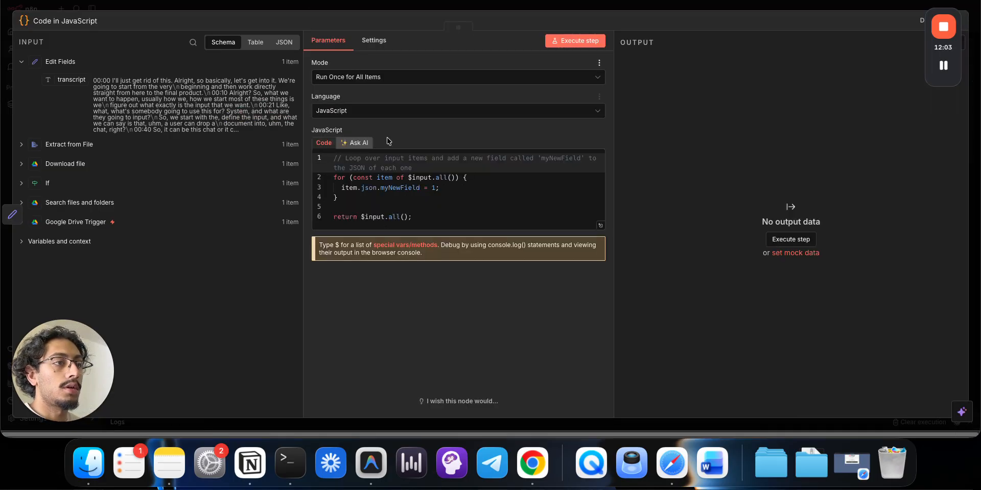
{"action": "left_click", "coordinate": [294, 1]}
{"action": "left_click", "coordinate": [388, 1]}
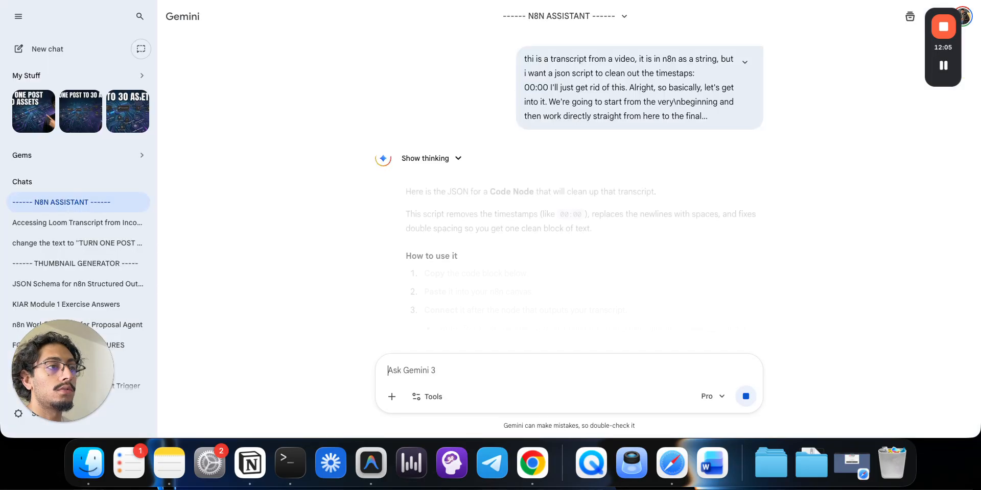
- Copy the Clean Transcript node JSON from Gemini's answer and return to the n8n canvas
{"action": "scroll", "coordinate": [493, 276], "scroll_direction": "down", "scroll_amount": 5}
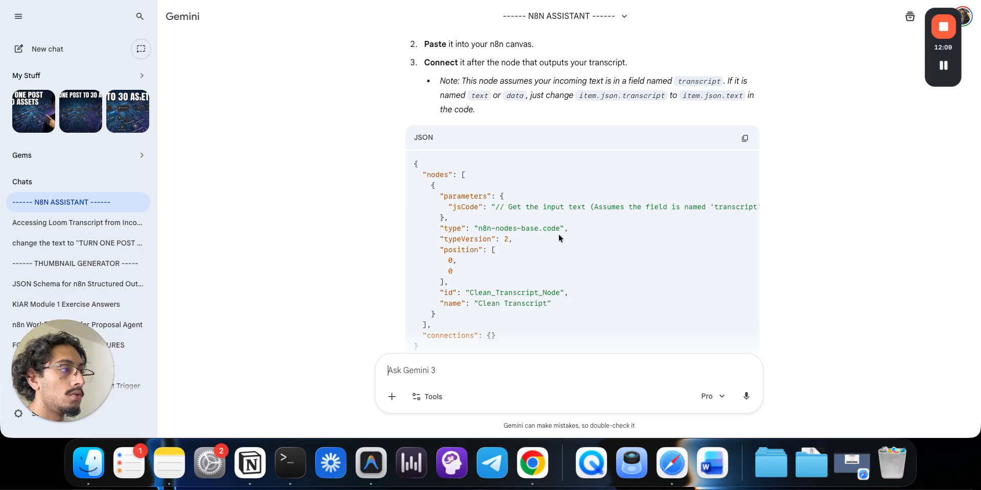
{"action": "scroll", "coordinate": [556, 240], "scroll_direction": "down", "scroll_amount": 4}
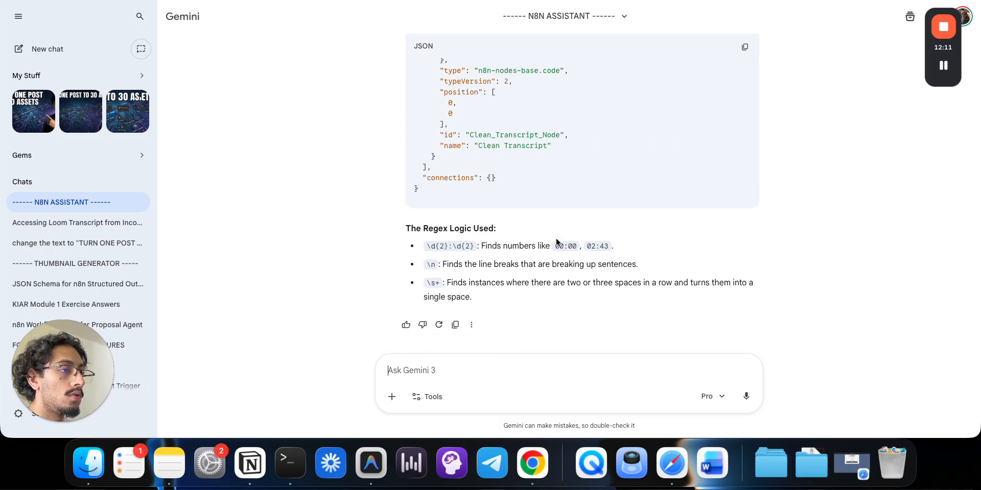
{"action": "scroll", "coordinate": [635, 159], "scroll_direction": "up", "scroll_amount": 3}
{"action": "scroll", "coordinate": [658, 179], "scroll_direction": "down", "scroll_amount": 3}
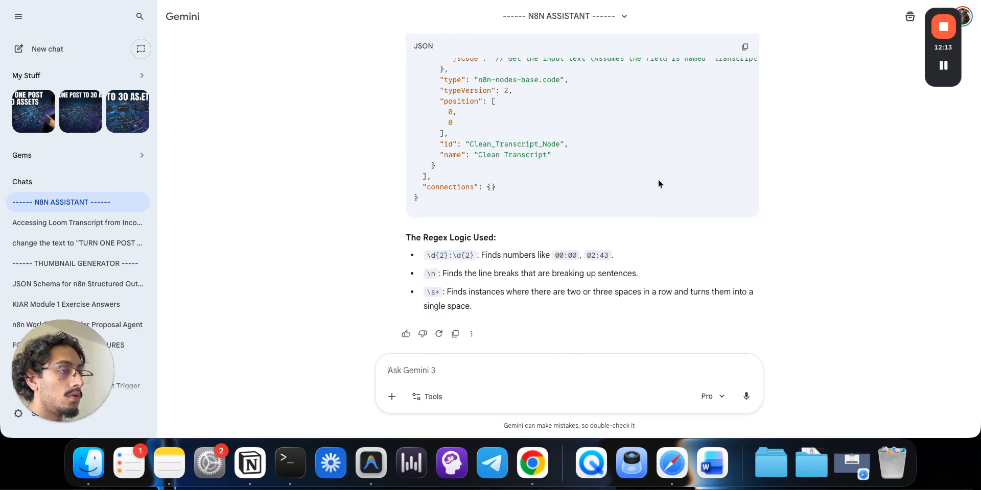
{"action": "left_click", "coordinate": [744, 47]}
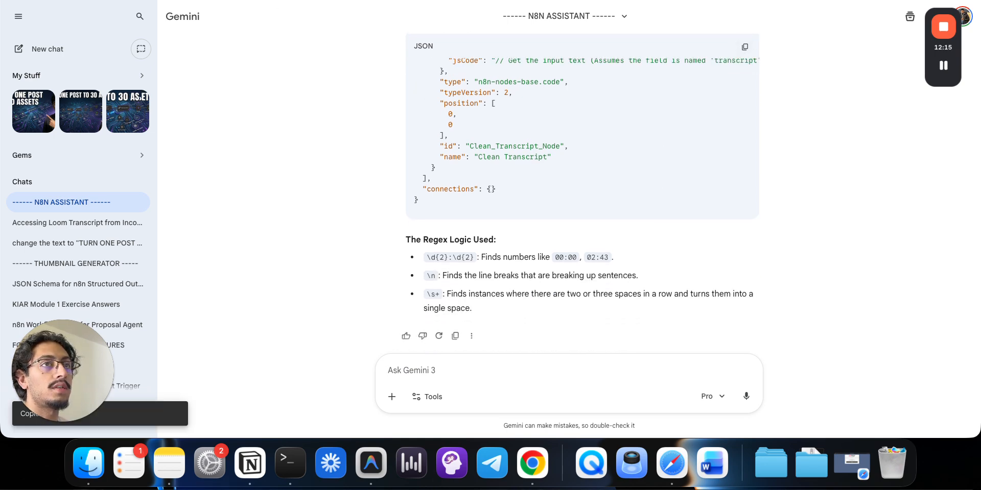
{"action": "key", "text": "ctrl+Tab"}
{"action": "left_click", "coordinate": [613, 3]}
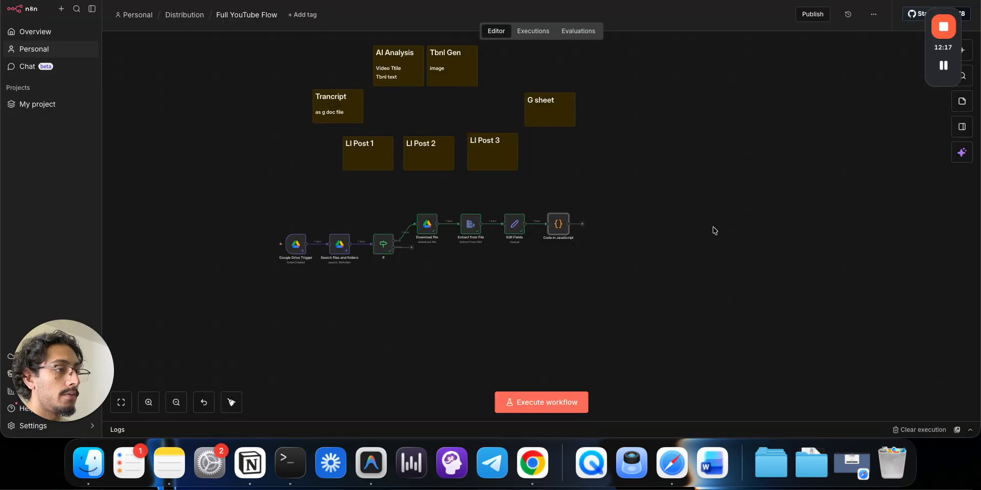
- Paste the Clean Transcript node, delete the default Code node, and connect Edit Fields to it
{"action": "key", "text": "ctrl+v"}
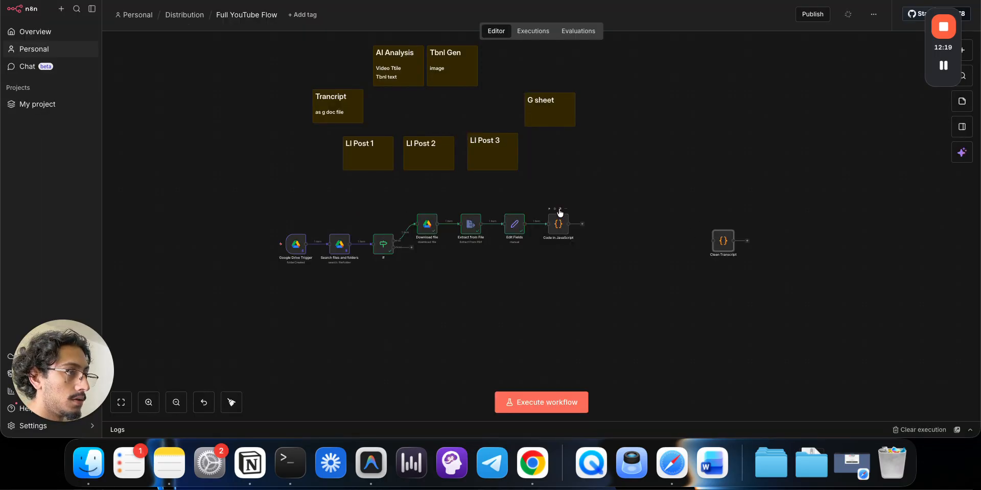
{"action": "left_click", "coordinate": [559, 208]}
{"action": "mouse_move", "coordinate": [548, 224]}
{"action": "left_mouse_down"}
{"action": "mouse_move", "coordinate": [719, 244]}
{"action": "mouse_move", "coordinate": [562, 232]}
{"action": "left_mouse_up"}
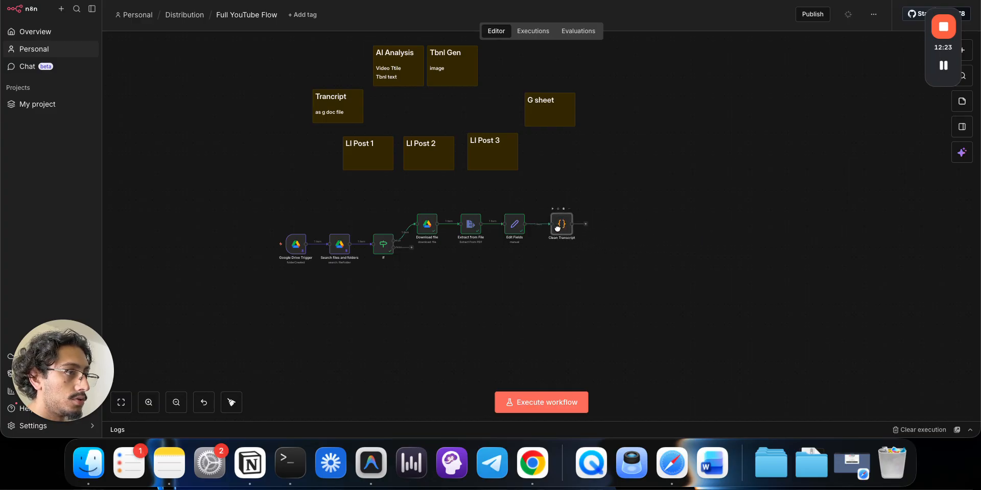
{"action": "double_click", "coordinate": [562, 232]}
- Execute the Clean Transcript step and check its clean_transcript output without timestamps
{"action": "scroll", "coordinate": [526, 232], "scroll_direction": "down", "scroll_amount": 5}
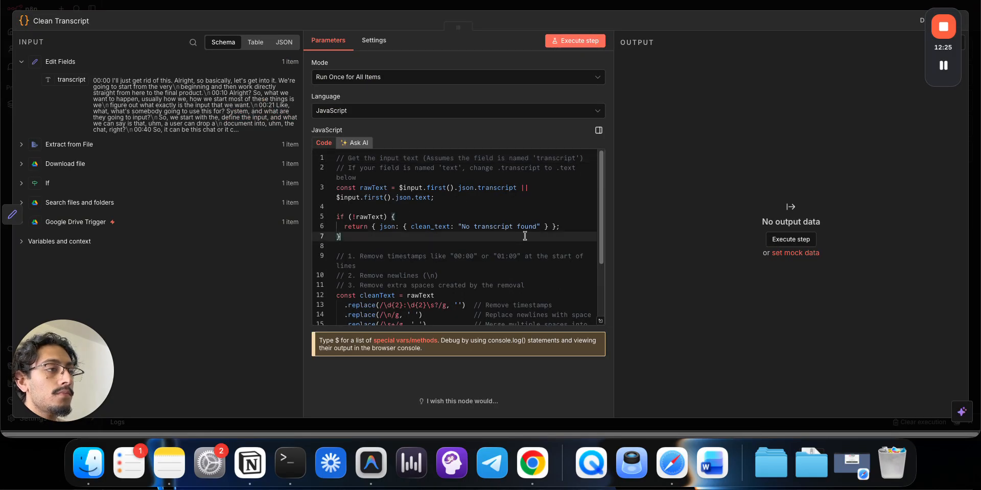
{"action": "left_click_drag", "start_coordinate": [370, 176], "coordinate": [473, 272]}
{"action": "scroll", "coordinate": [474, 273], "scroll_direction": "up", "scroll_amount": 5}
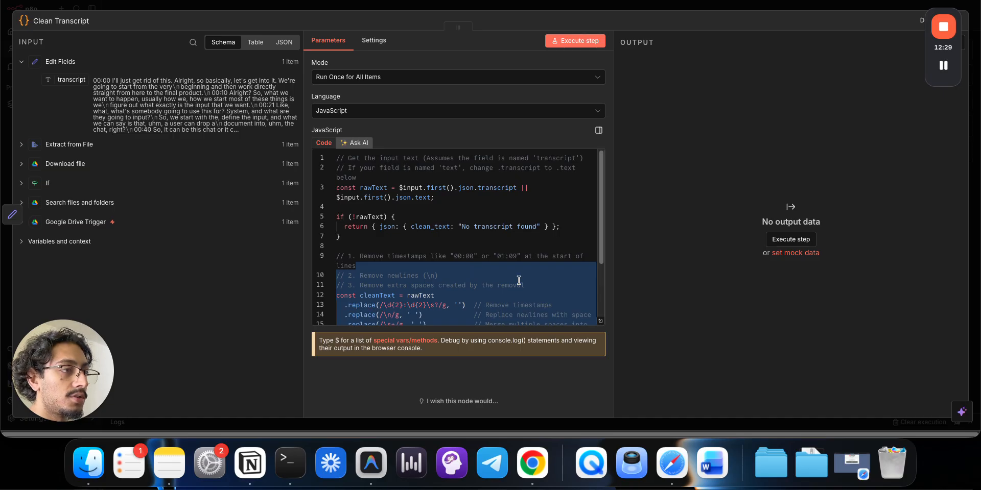
{"action": "left_click", "coordinate": [573, 42]}
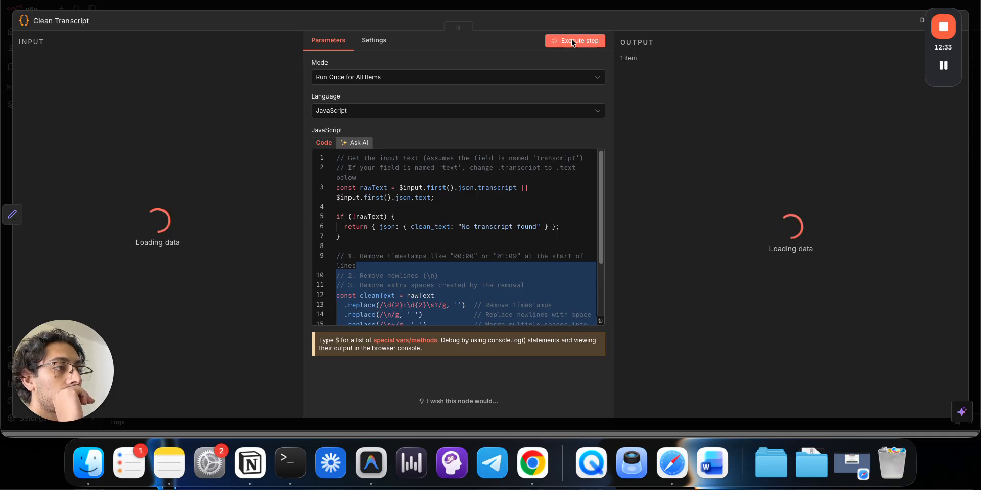
{"action": "left_click", "coordinate": [694, 124]}
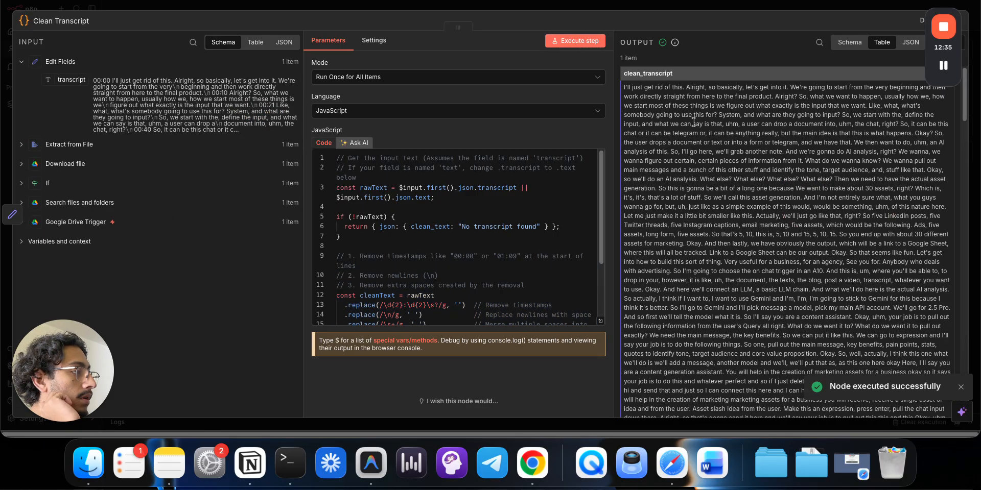
{"action": "left_click_drag", "start_coordinate": [664, 101], "coordinate": [755, 250]}
{"action": "scroll", "coordinate": [751, 246], "scroll_direction": "down", "scroll_amount": 20}
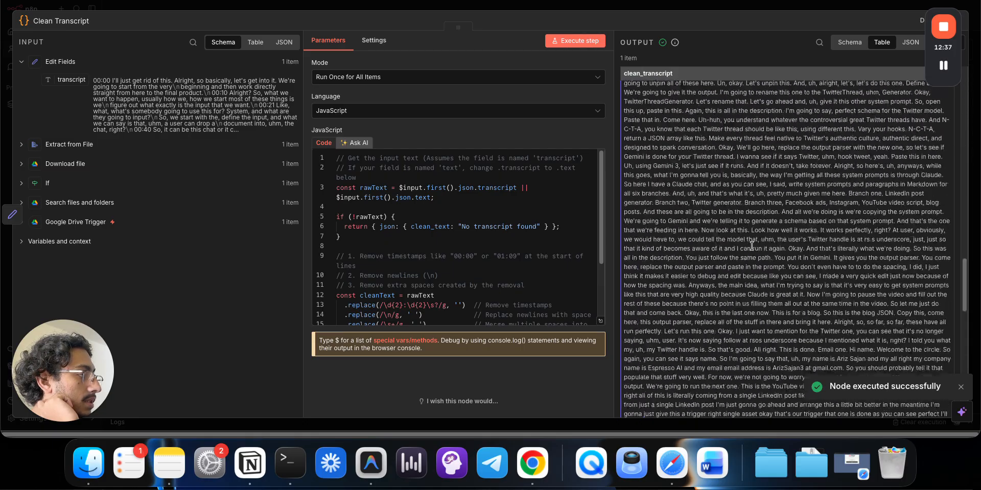
{"action": "scroll", "coordinate": [751, 247], "scroll_direction": "down", "scroll_amount": 5}
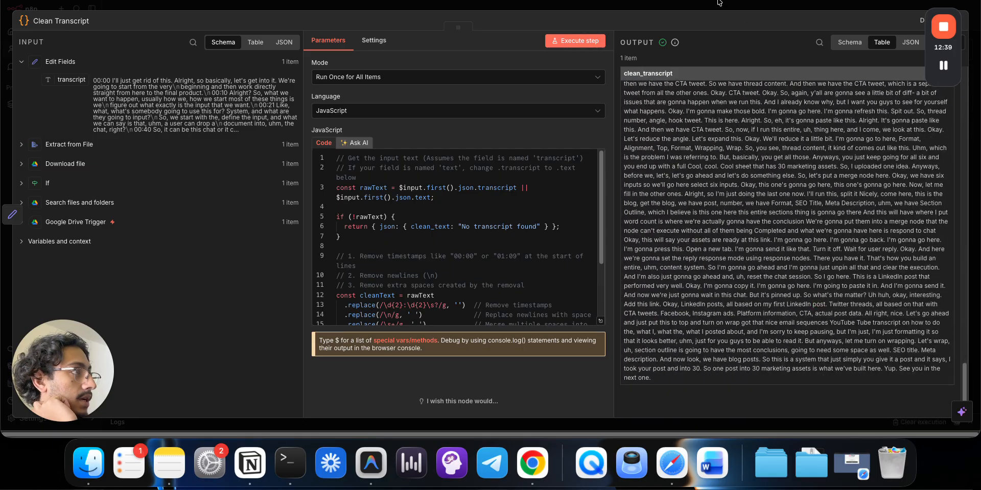
{"action": "left_click", "coordinate": [718, 8]}
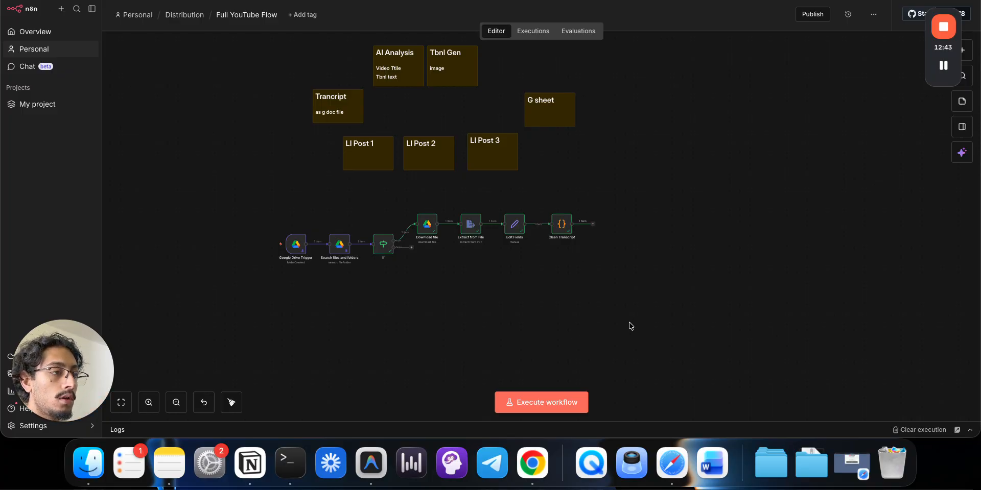
- Add a Google Gemini Message a model node after Clean Transcript
{"action": "left_click_drag", "start_coordinate": [678, 304], "coordinate": [266, 204]}
{"action": "left_click_drag", "start_coordinate": [453, 235], "coordinate": [346, 241]}
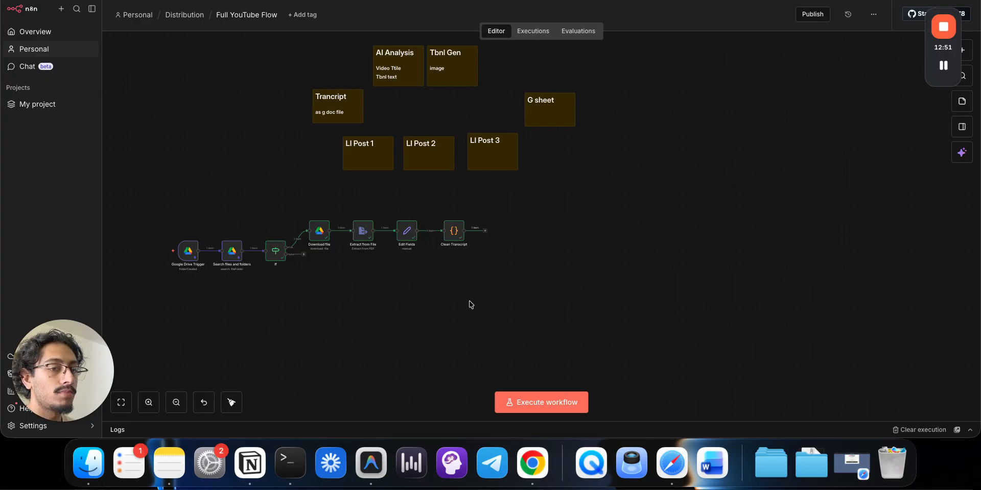
{"action": "left_click", "coordinate": [485, 232]}
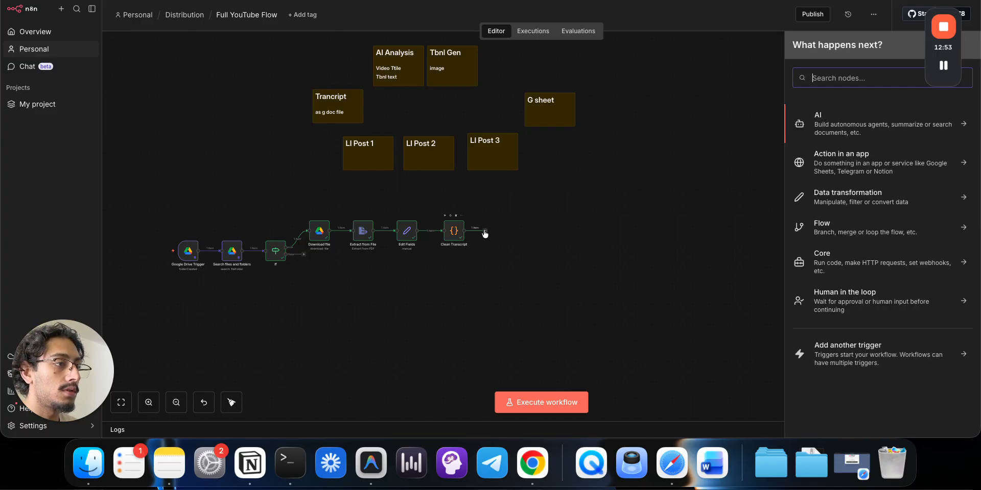
{"action": "type", "text": "gemi"}
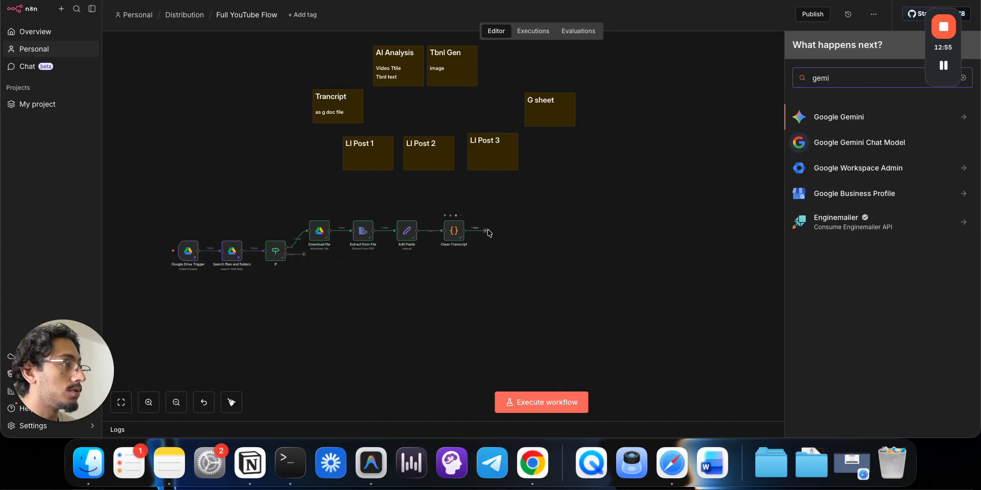
{"action": "left_click", "coordinate": [824, 111]}
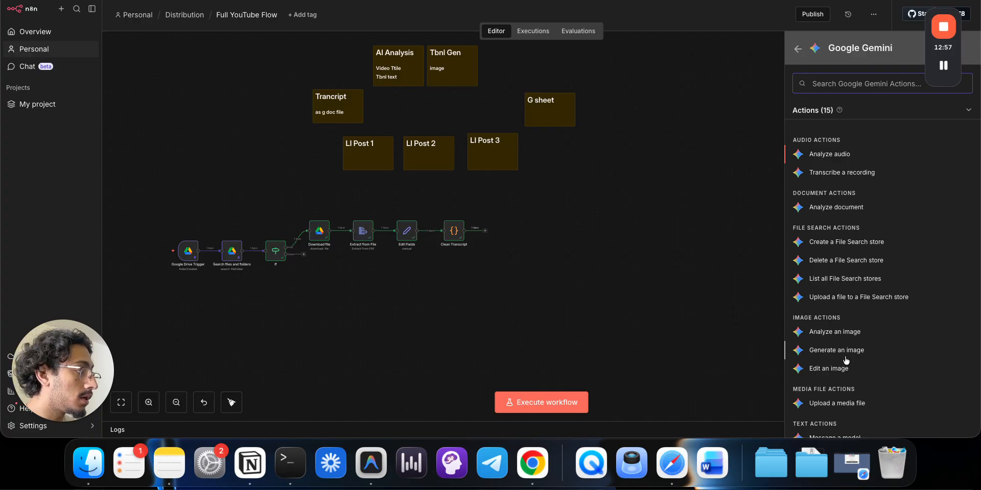
{"action": "scroll", "coordinate": [868, 355], "scroll_direction": "down", "scroll_amount": 4}
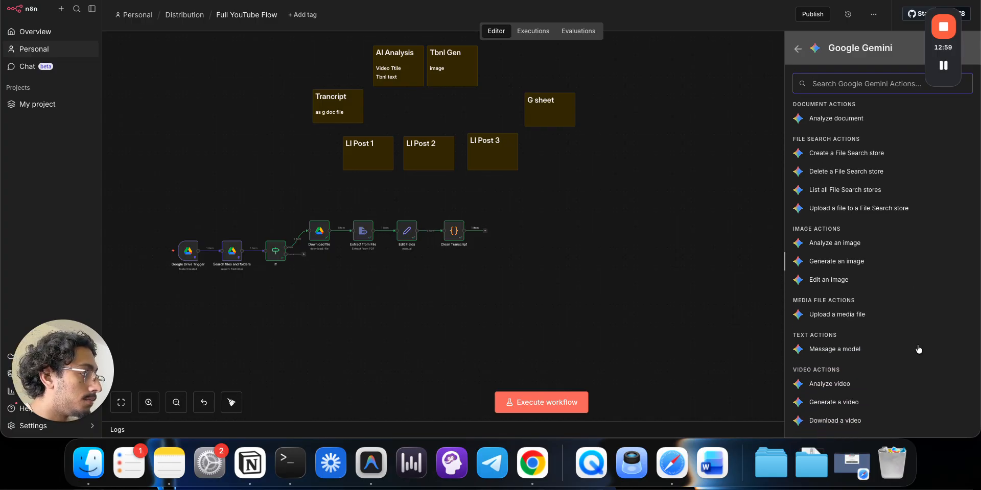
{"action": "left_click", "coordinate": [854, 349]}
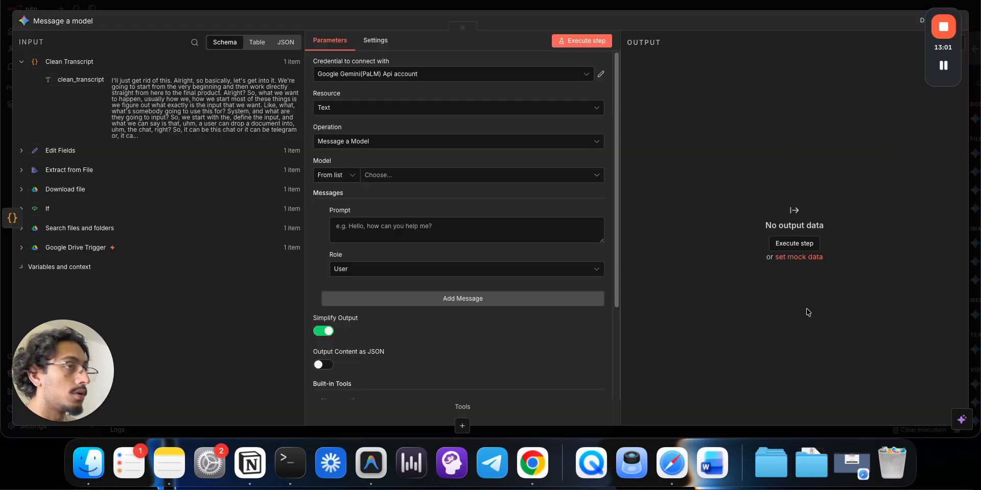
- Set the Gemini API credential, Message a Model operation and the gemini-3-pro-preview model
{"action": "left_click", "coordinate": [472, 77]}
{"action": "scroll", "coordinate": [474, 102], "scroll_direction": "up", "scroll_amount": 1}
{"action": "left_click", "coordinate": [475, 108]}
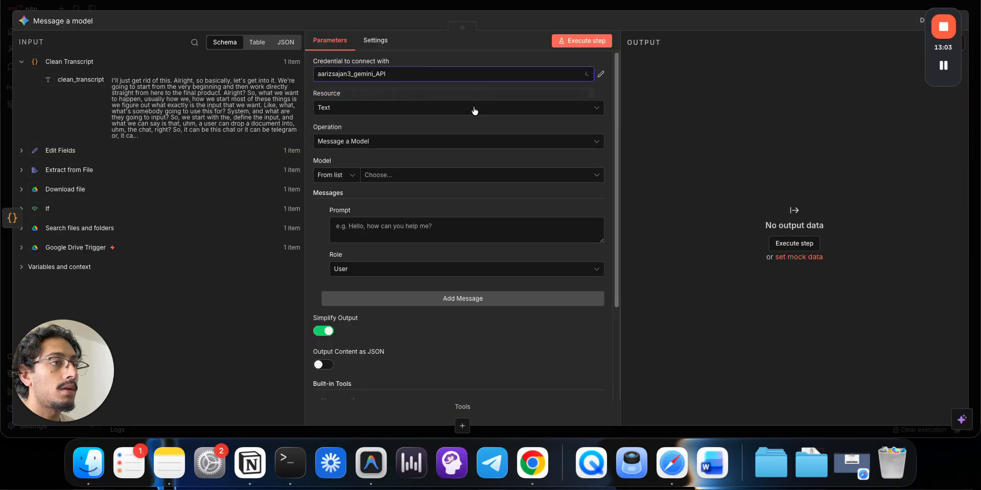
{"action": "left_click", "coordinate": [475, 144]}
{"action": "left_click", "coordinate": [468, 171]}
{"action": "left_click", "coordinate": [467, 175]}
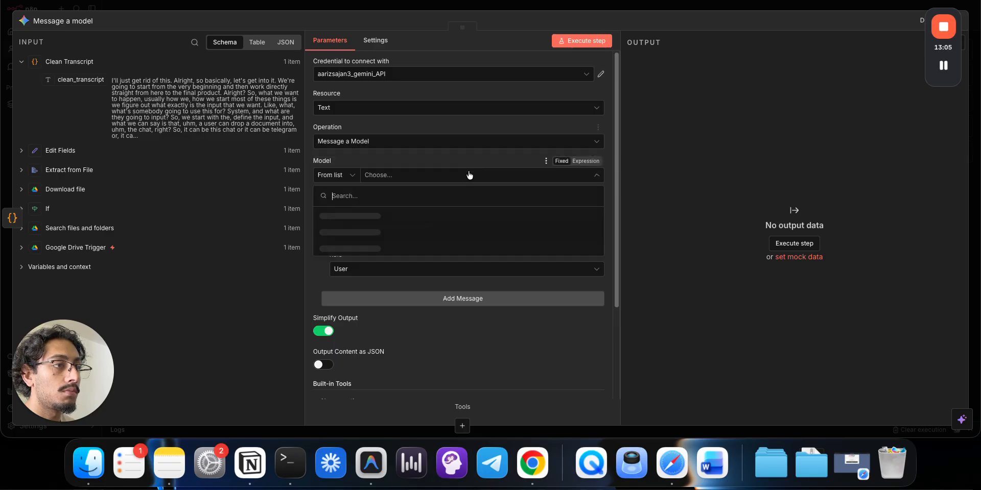
{"action": "scroll", "coordinate": [465, 259], "scroll_direction": "down", "scroll_amount": 5}
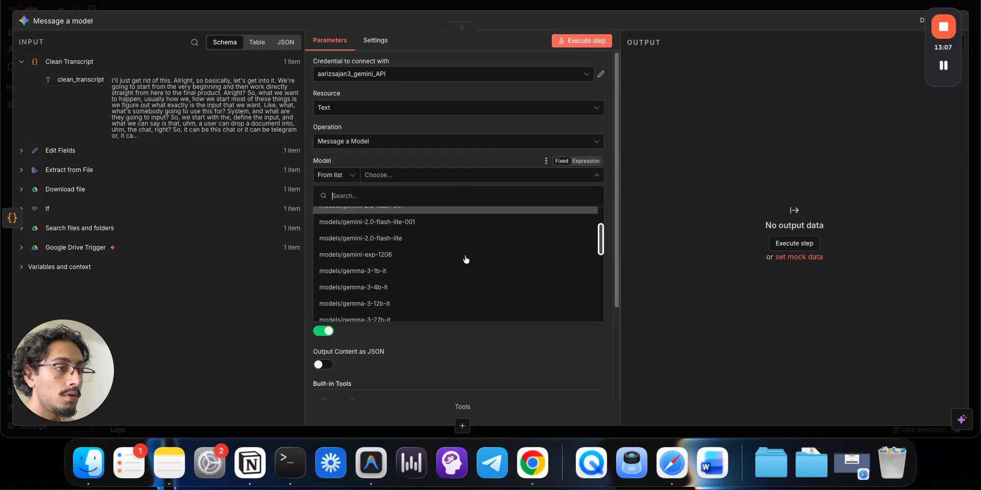
{"action": "scroll", "coordinate": [466, 259], "scroll_direction": "down", "scroll_amount": 3}
{"action": "left_click", "coordinate": [465, 259]}
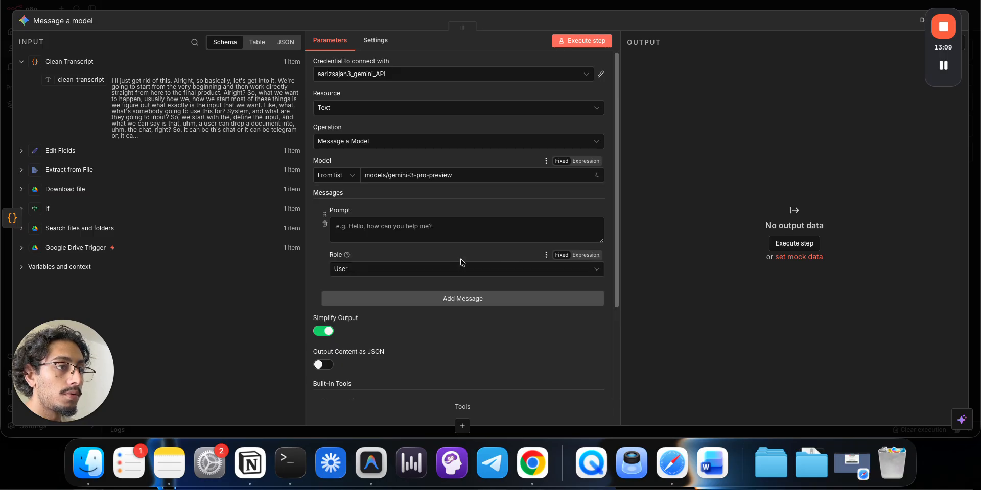
- Set the message role to Model and begin typing the prompt
{"action": "left_click", "coordinate": [443, 221]}
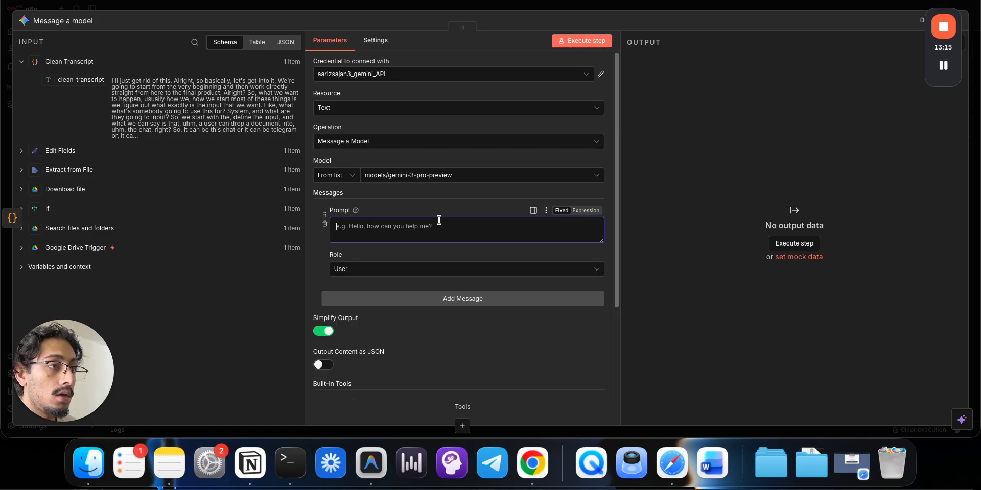
{"action": "left_click", "coordinate": [443, 268]}
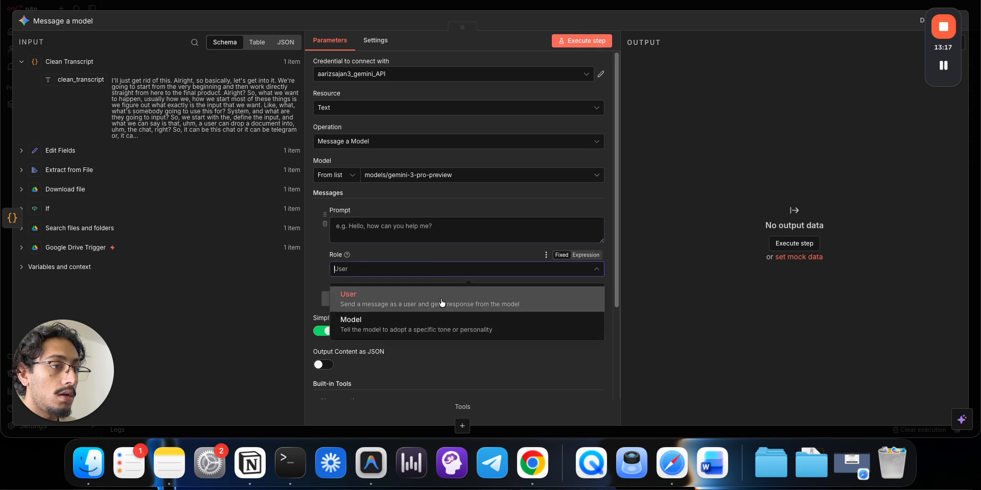
{"action": "left_click", "coordinate": [440, 326]}
{"action": "left_click", "coordinate": [396, 226]}
{"action": "type", "text": "You ar"}
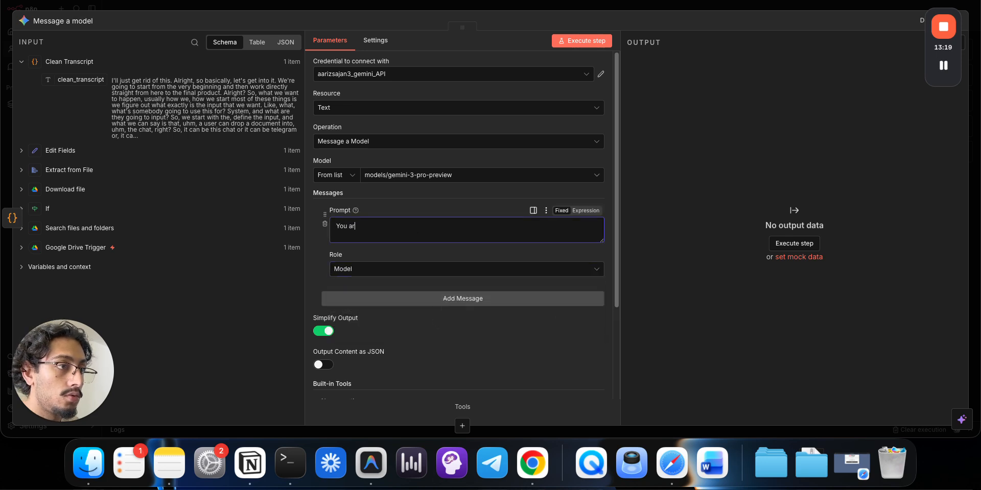
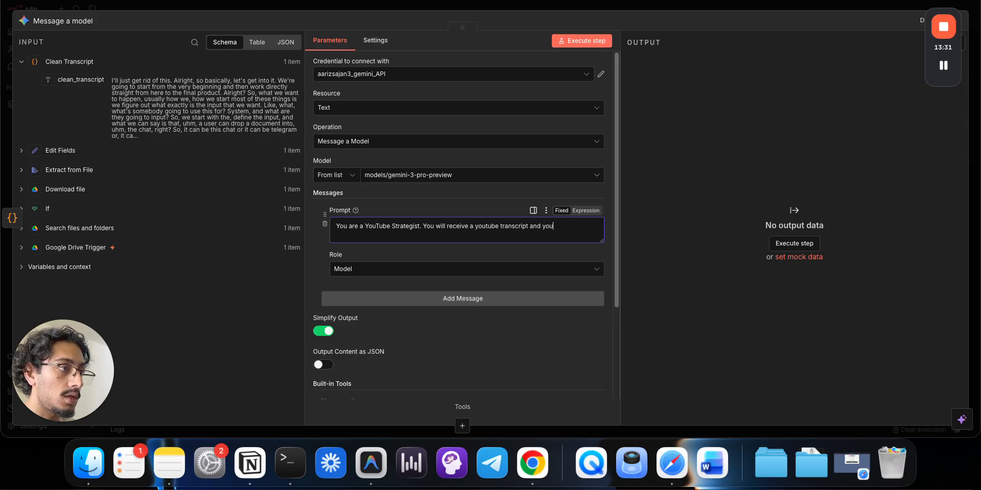
- Continue the prompt asking for a catchy, pain-point-addressing, relevant video title from the transcript
{"action": "type", "text": "ed to come up w"}
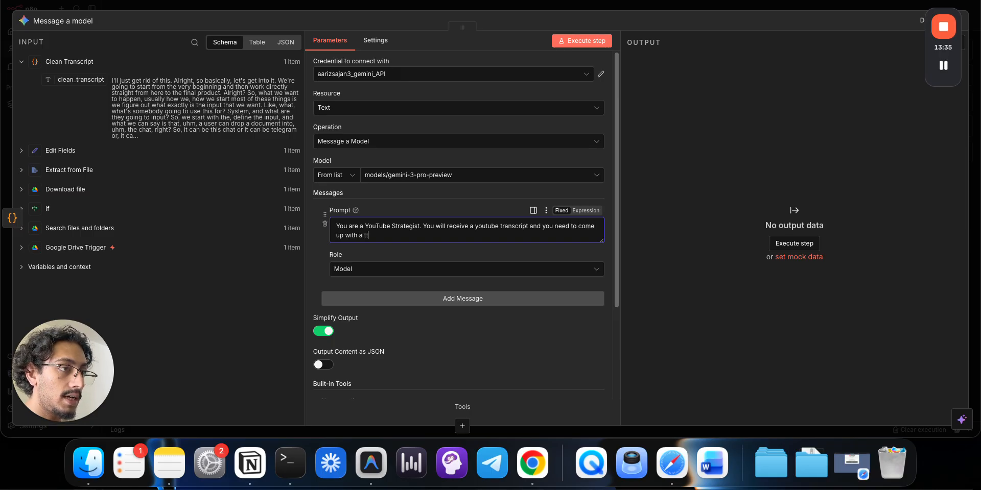
{"action": "type", "text": "ith a tit"}
{"action": "key", "text": "BackSpace"}
{"action": "type", "text": "itle for"}
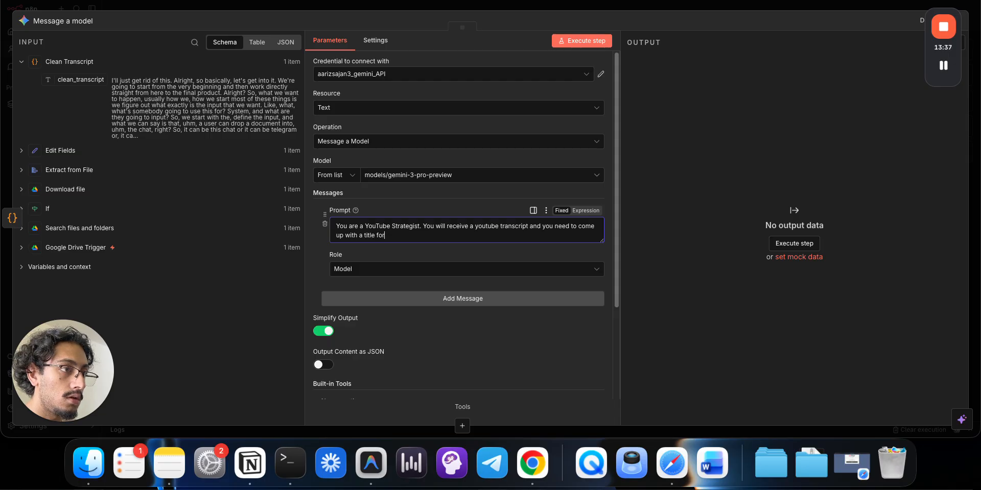
{"action": "type", "text": " teh"}
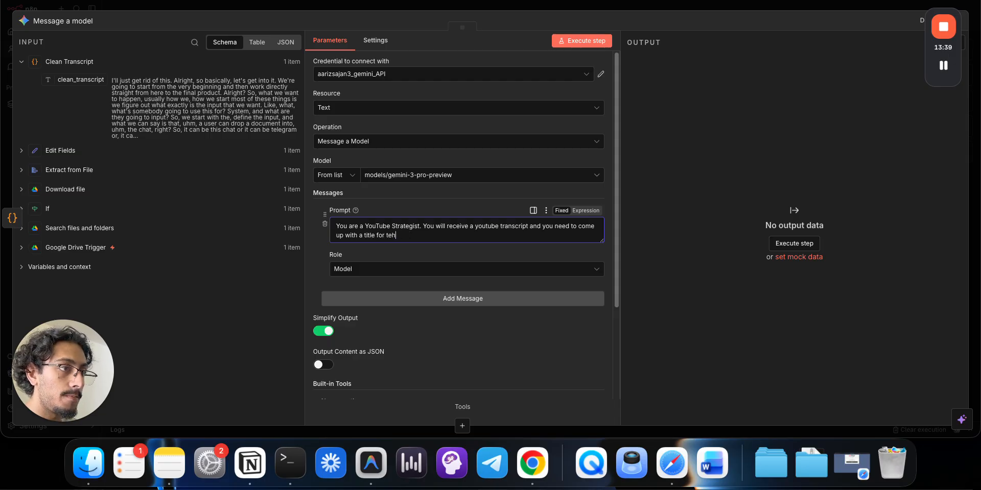
{"action": "type", "text": " vie video, t"}
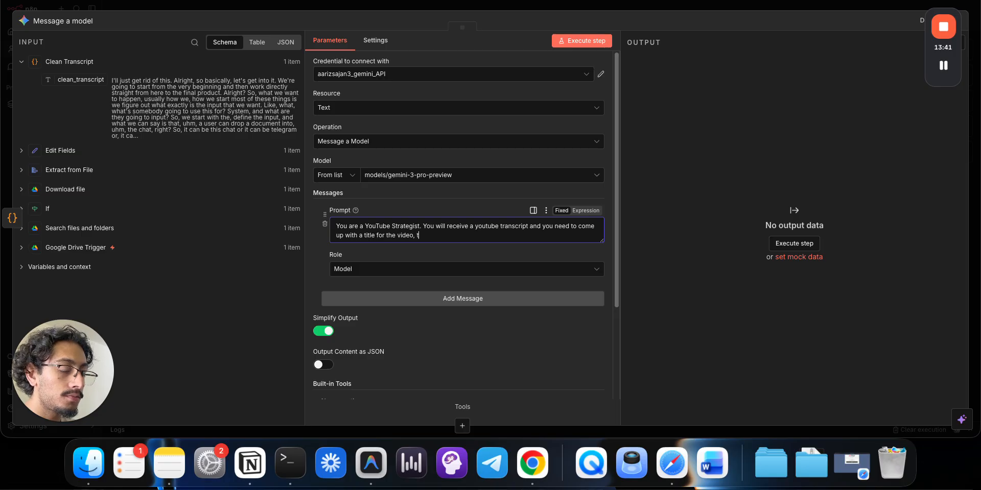
{"action": "key", "text": "BackSpace"}
{"action": "type", "text": "it mu"}
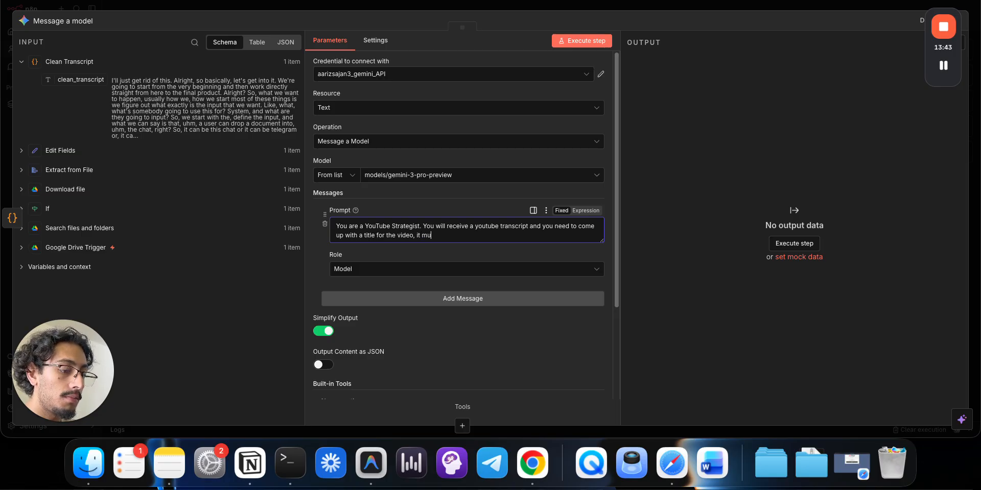
{"action": "type", "text": "st be catchy, sa"}
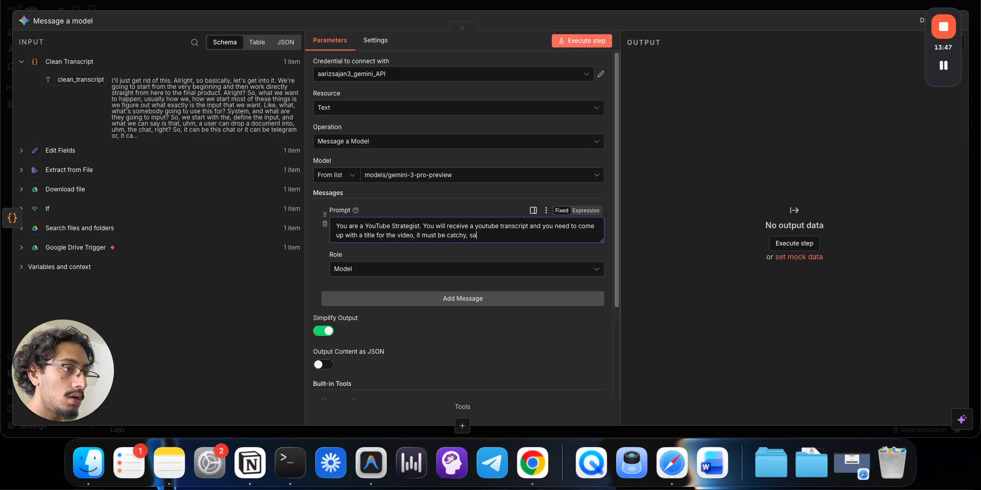
{"action": "key", "text": "BackSpace"}
{"action": "key", "text": "BackSpace"}
{"action": "type", "text": "address a "}
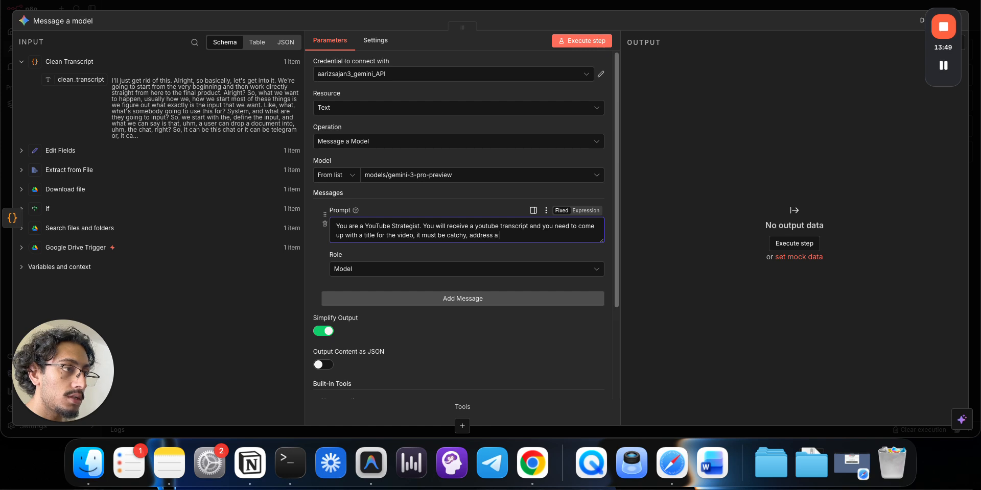
{"action": "type", "text": "pain point and"}
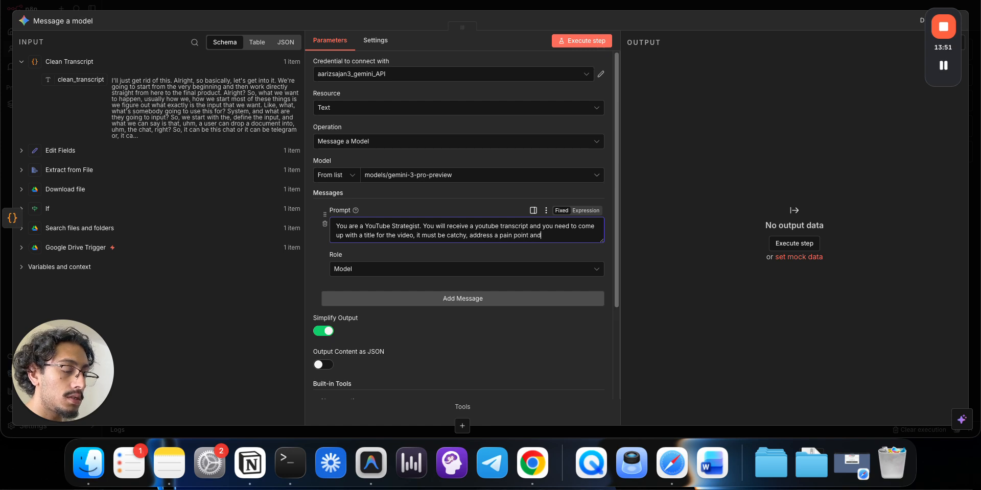
{"action": "type", "text": " of c"}
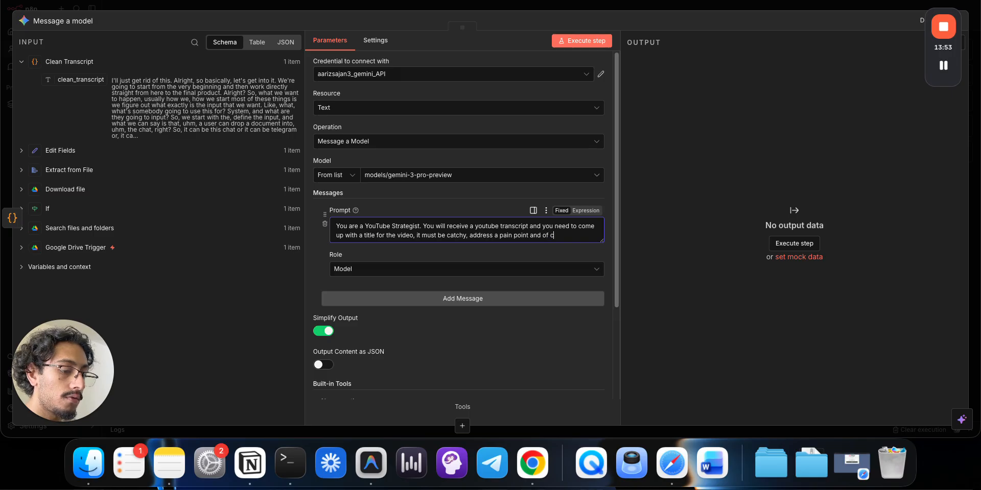
{"action": "type", "text": "ourse be relevant"}
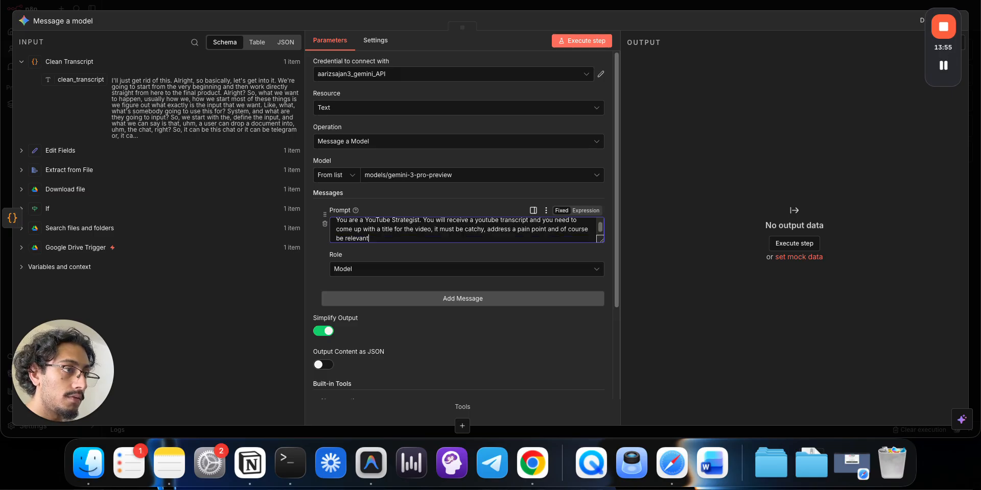
{"action": "type", "text": " to the video."}
{"action": "key", "text": "Return"}
{"action": "key", "text": "Return"}
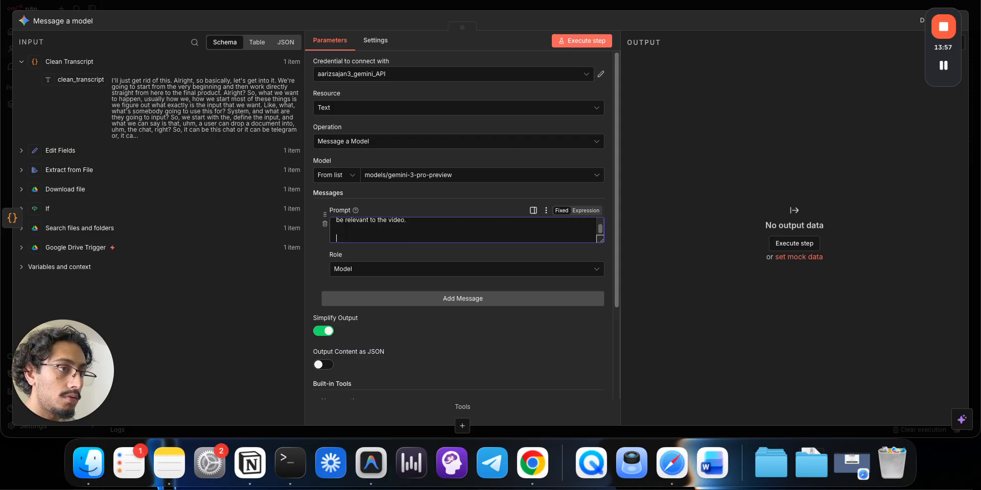
- Specify a single title plus a single 3-5 word thumbnail text written in all caps
{"action": "type", "text": "You will "}
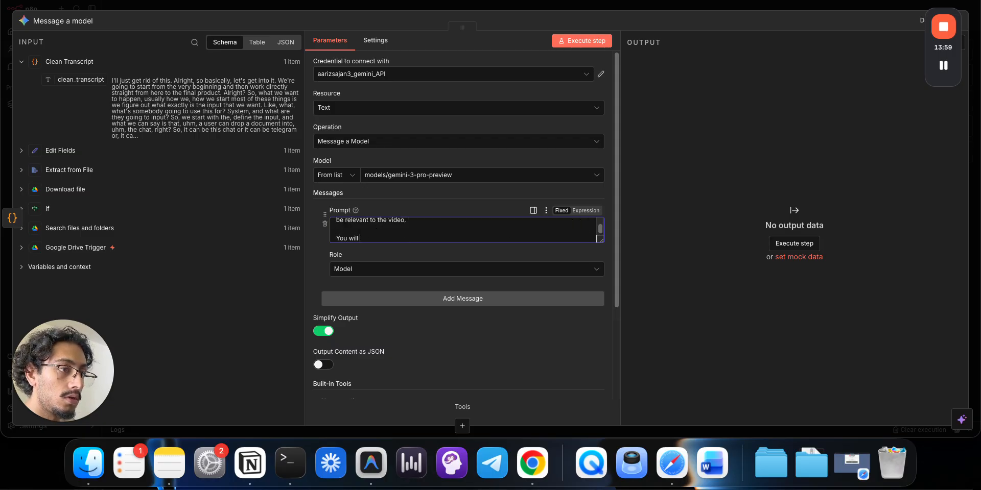
{"action": "type", "text": "also come up with"}
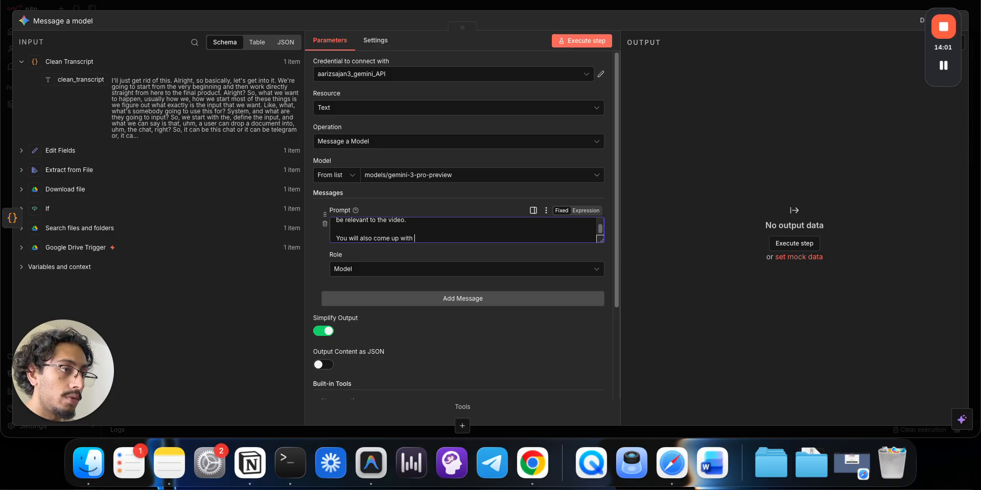
{"action": "scroll", "coordinate": [412, 220], "scroll_direction": "up", "scroll_amount": 10}
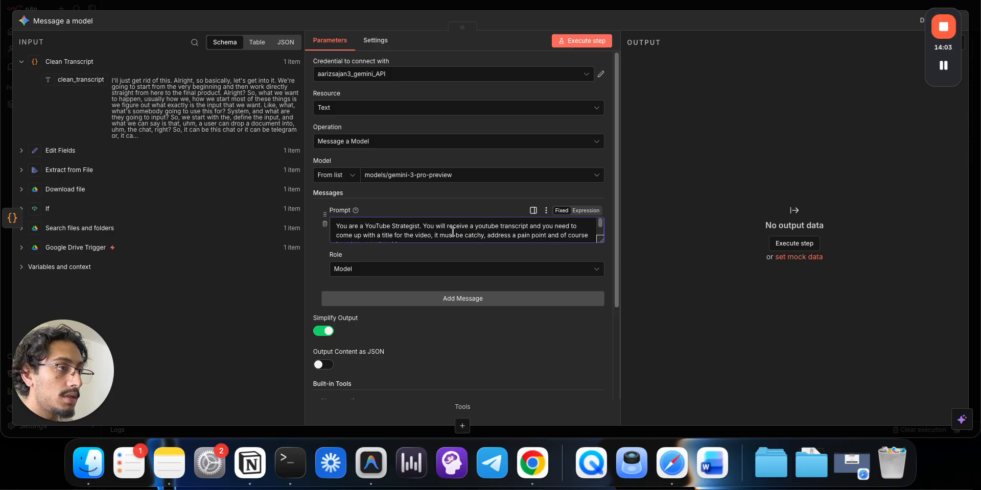
{"action": "left_click", "coordinate": [383, 234]}
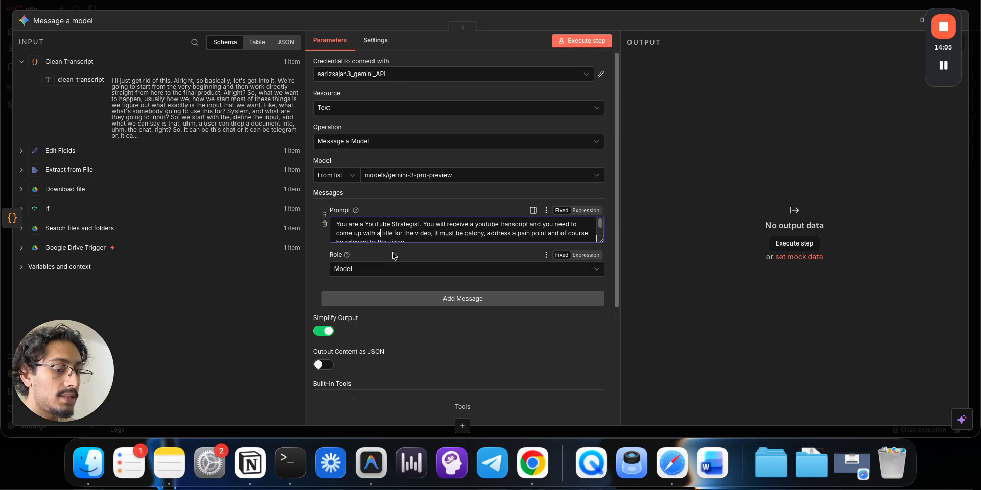
{"action": "type", "text": "single"}
{"action": "scroll", "coordinate": [480, 230], "scroll_direction": "down", "scroll_amount": 5}
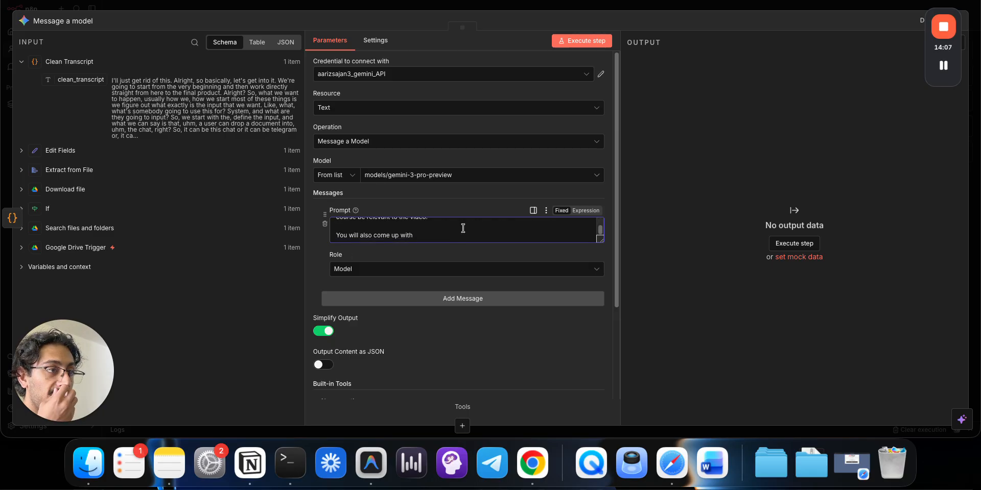
{"action": "left_click", "coordinate": [459, 236]}
{"action": "type", "text": "a s"}
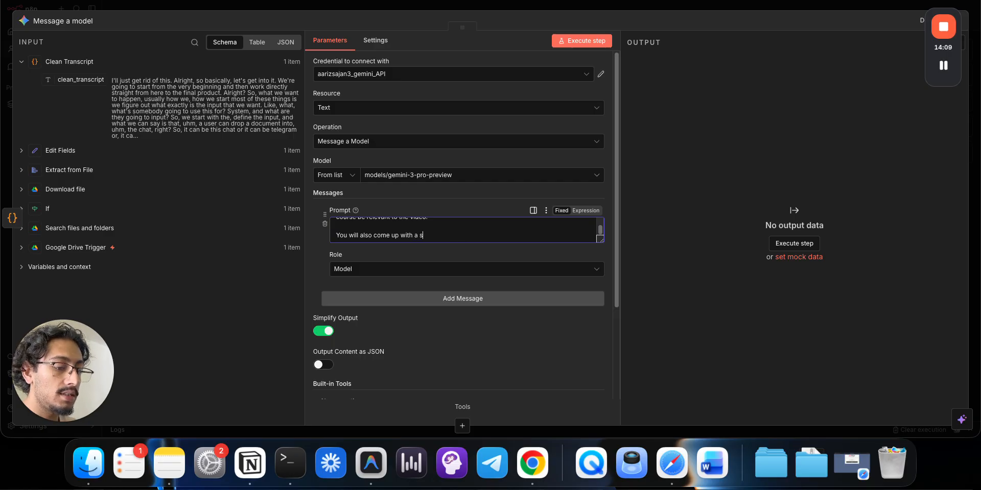
{"action": "type", "text": "ingle thuu"}
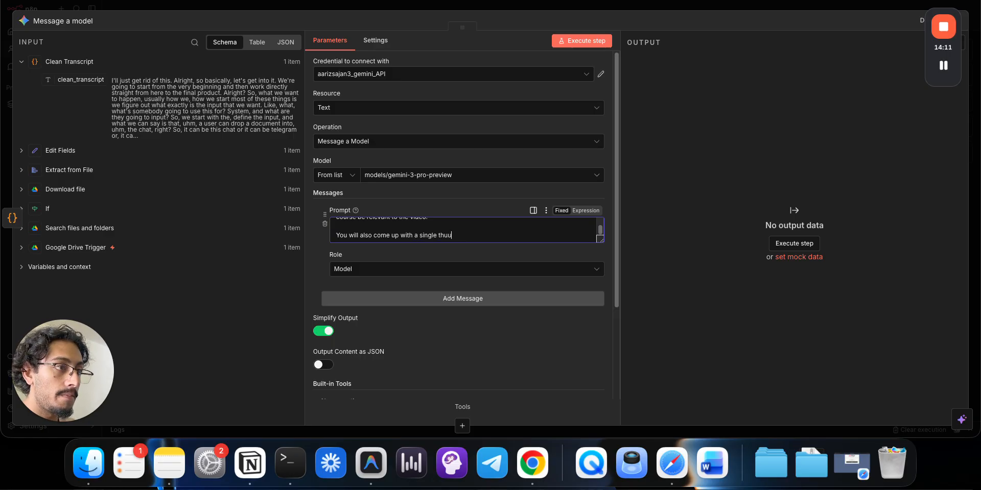
{"action": "key", "text": "BackSpace"}
{"action": "type", "text": "mbnail tex"}
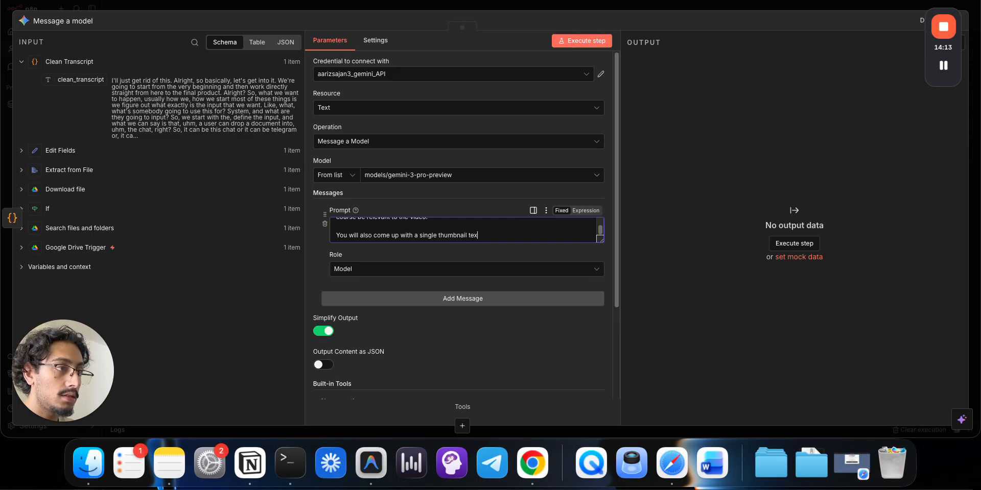
{"action": "type", "text": "t whic"}
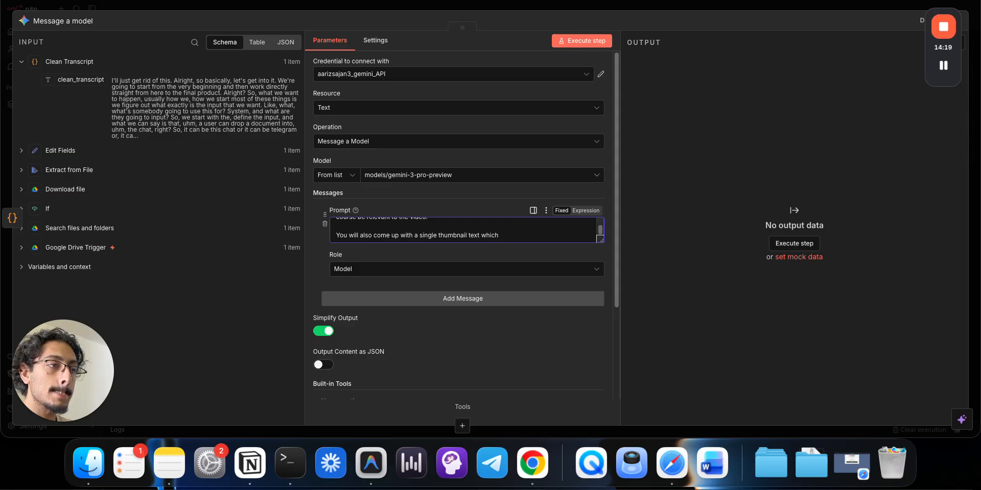
{"action": "type", "text": "h "}
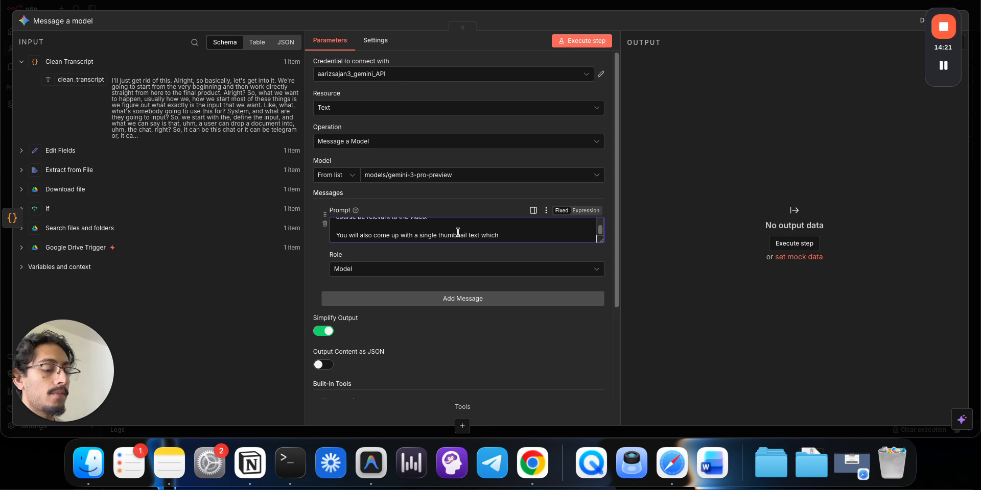
{"action": "type", "text": "will b"}
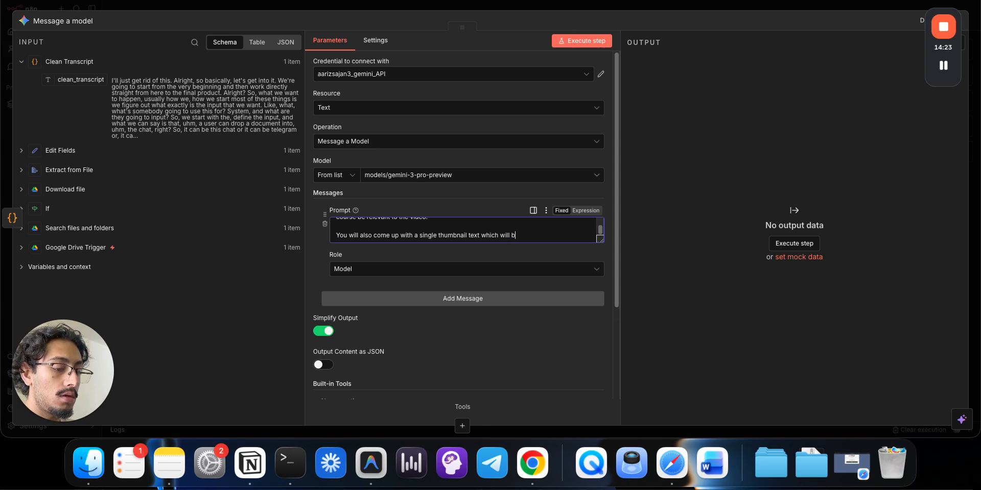
{"action": "type", "text": "e 3-5 word"}
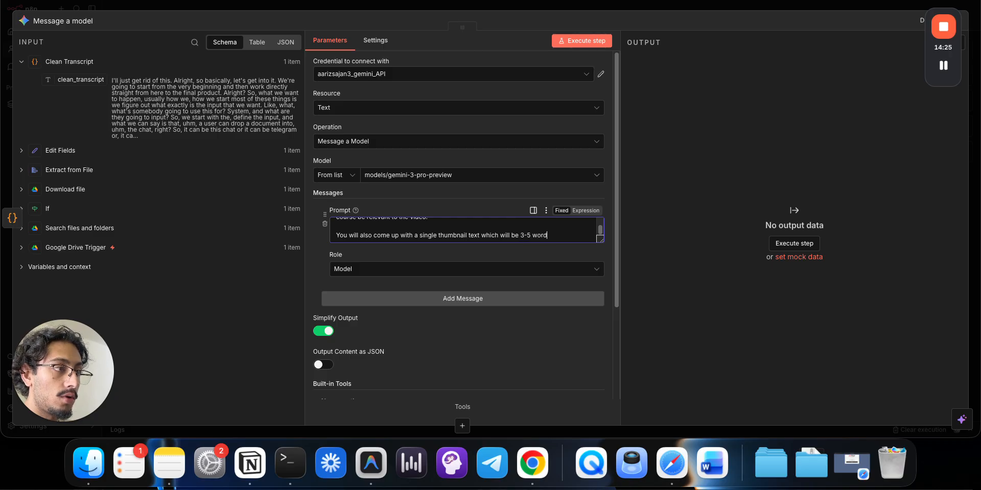
{"action": "type", "text": "s and must be written i"}
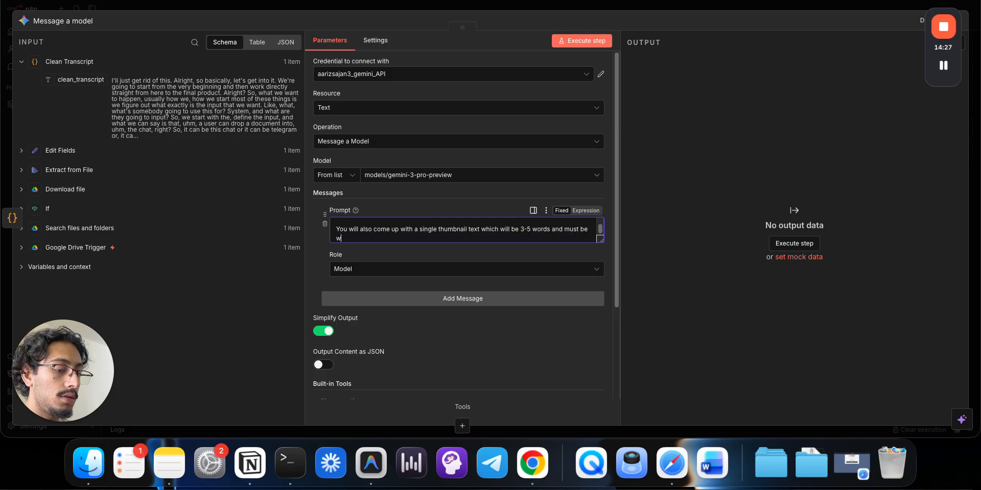
{"action": "type", "text": "n all"}
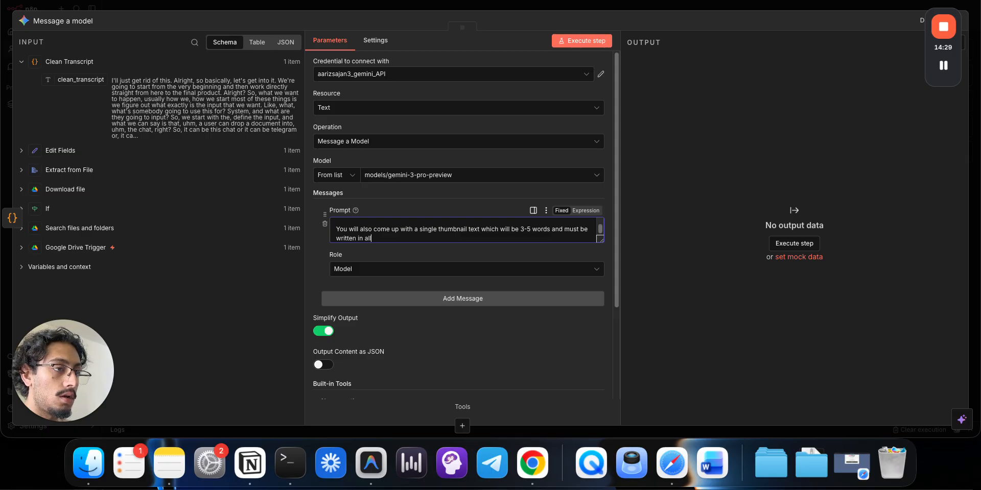
{"action": "type", "text": " caps"}
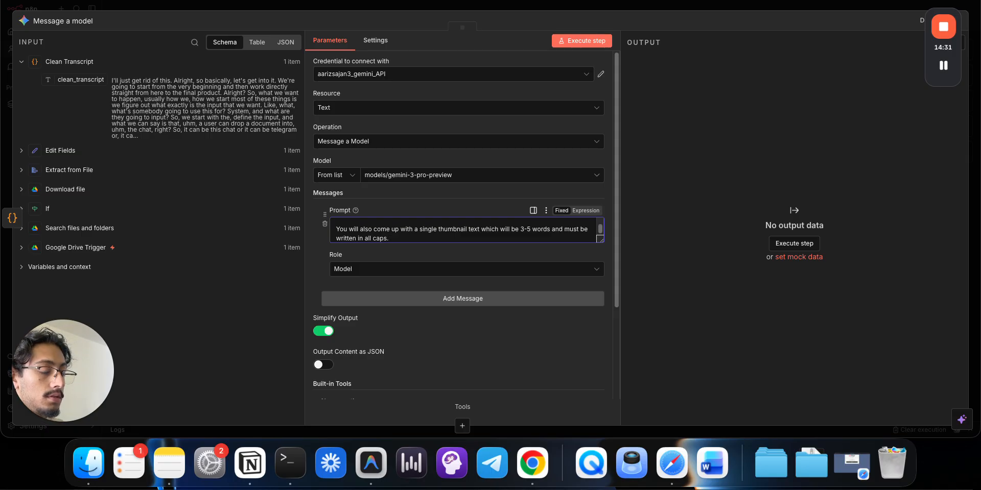
{"action": "type", "text": "."}
- Add a line requiring structured JSON output with Title and Tumbnail_text properties
{"action": "key", "text": "Return"}
{"action": "key", "text": "Return"}
{"action": "type", "text": "You"}
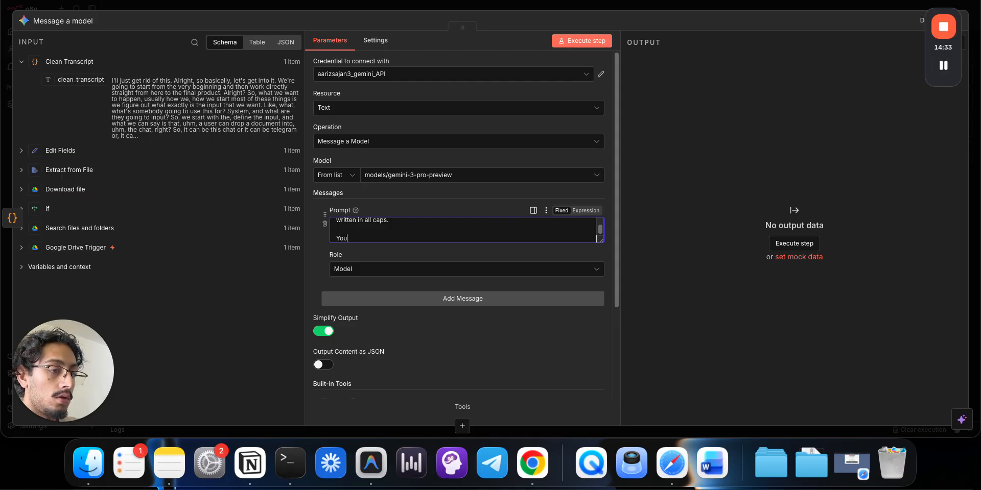
{"action": "type", "text": " must output"}
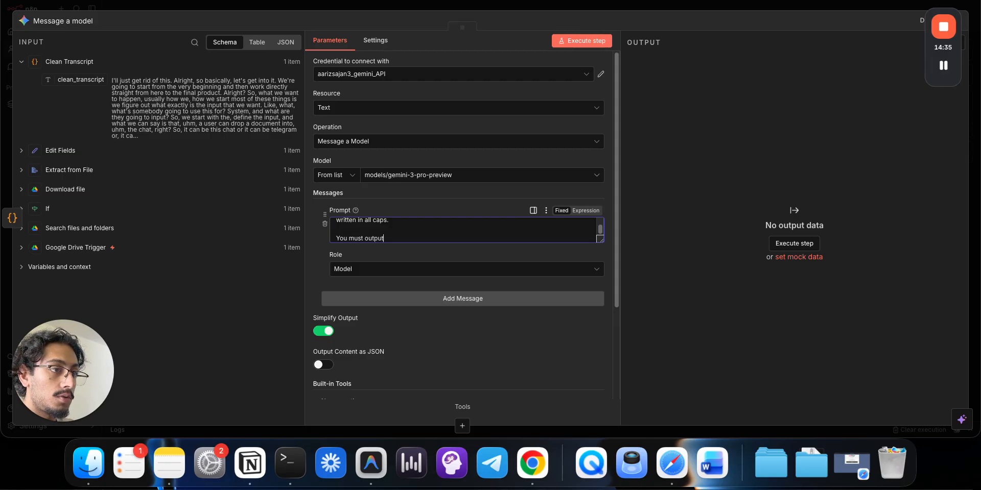
{"action": "type", "text": " structrues JS"}
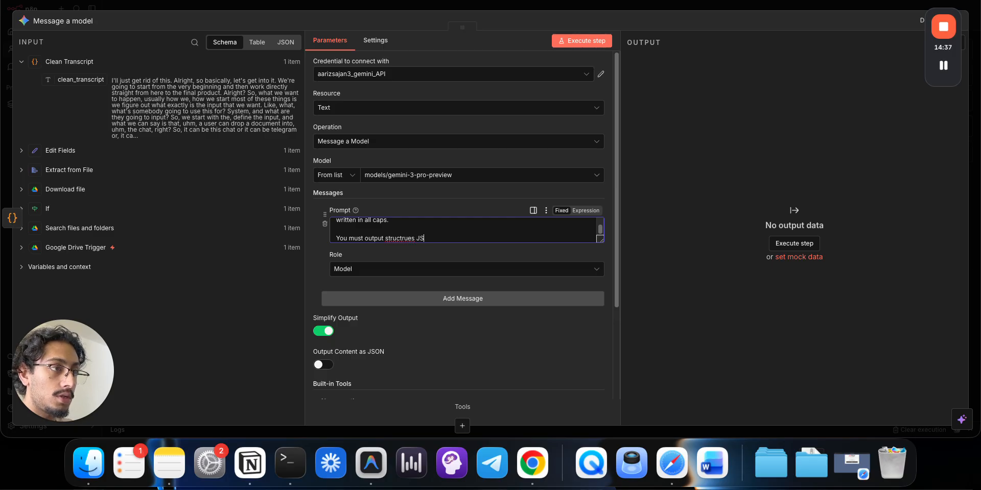
{"action": "type", "text": "ON with two "}
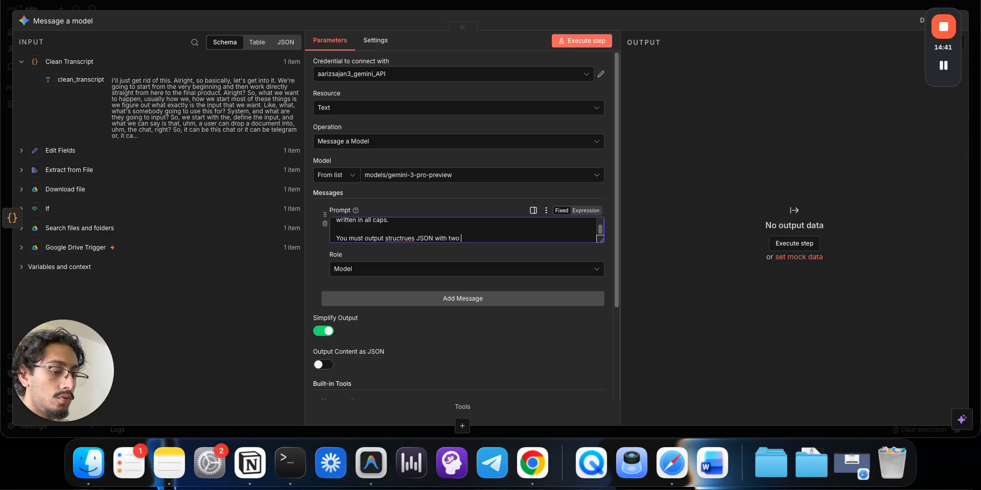
{"action": "type", "text": "propert"}
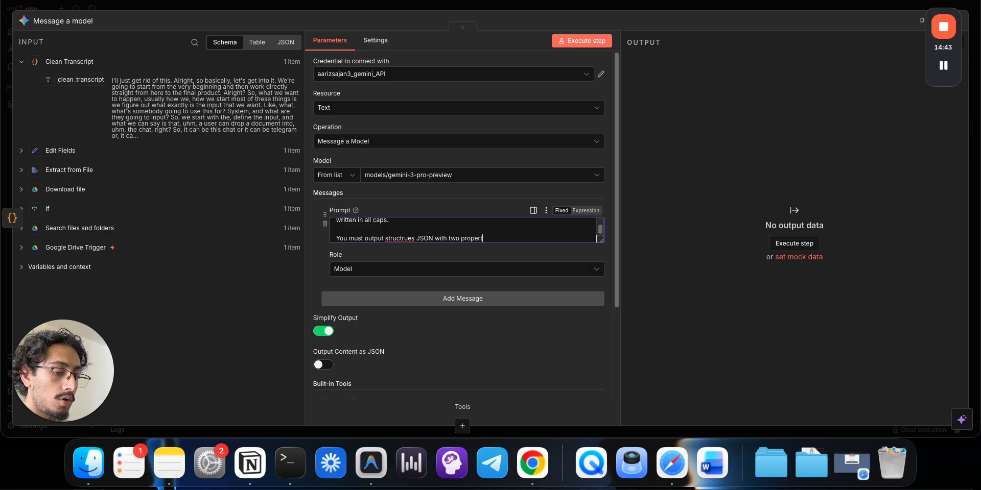
{"action": "type", "text": "ies "}
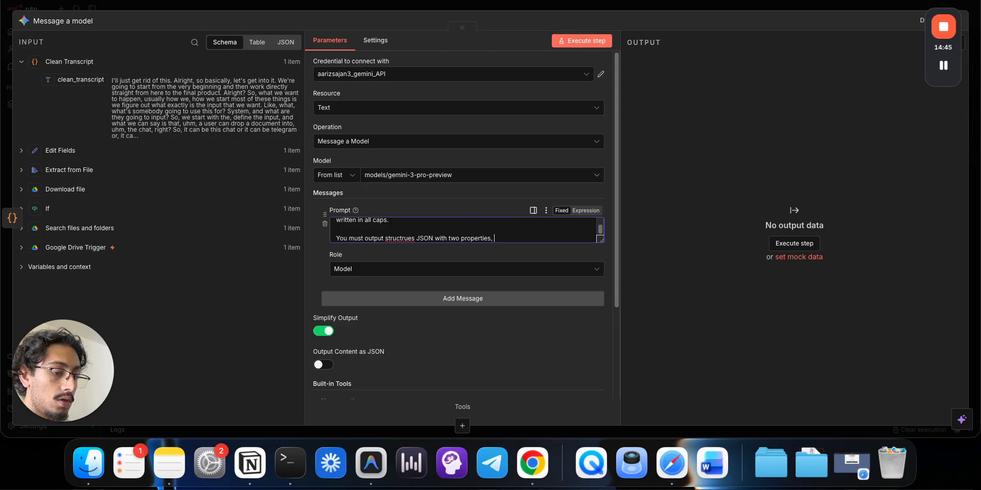
{"action": "type", "text": "one"}
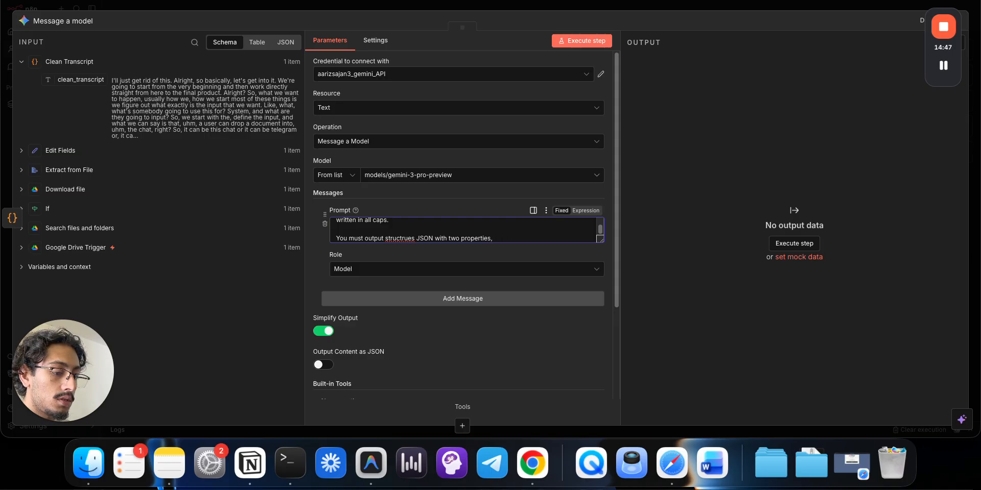
{"action": "type", "text": "the"}
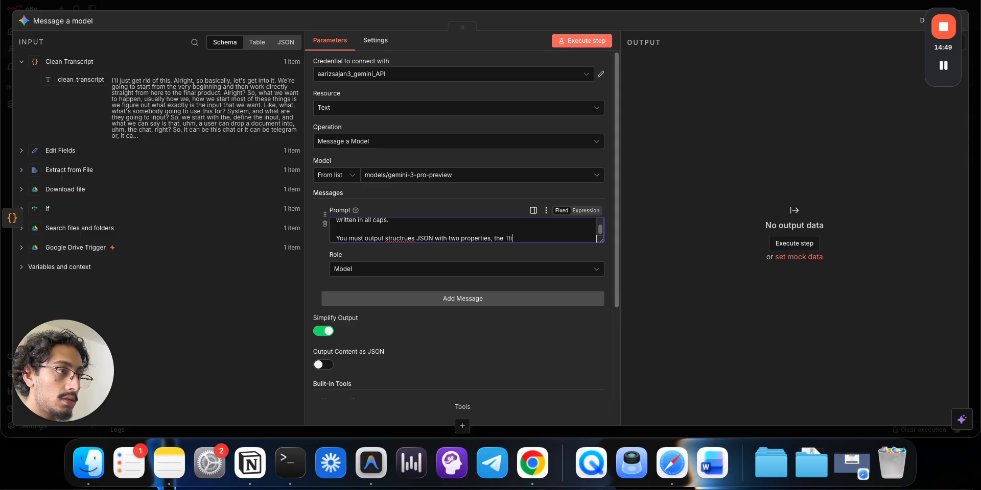
{"action": "type", "text": " Title a"}
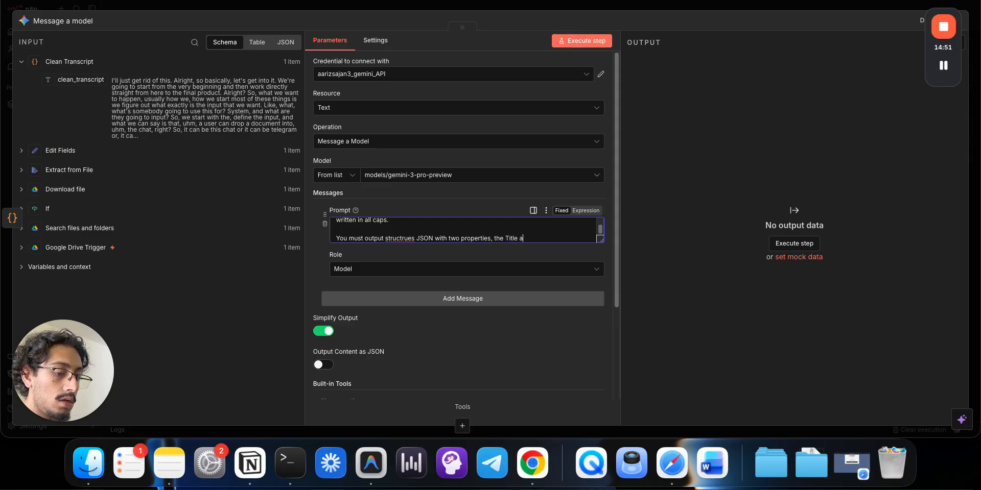
{"action": "type", "text": "nd the "}
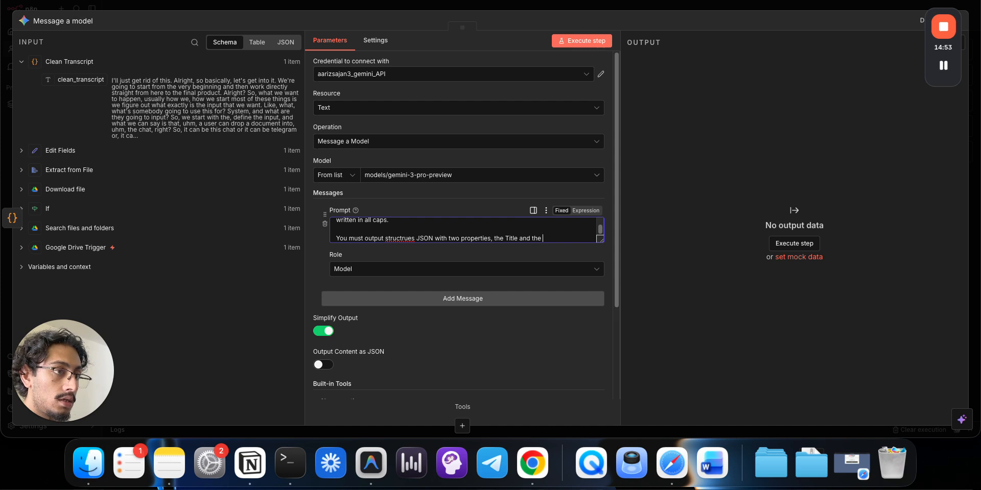
{"action": "type", "text": "Tumbna"}
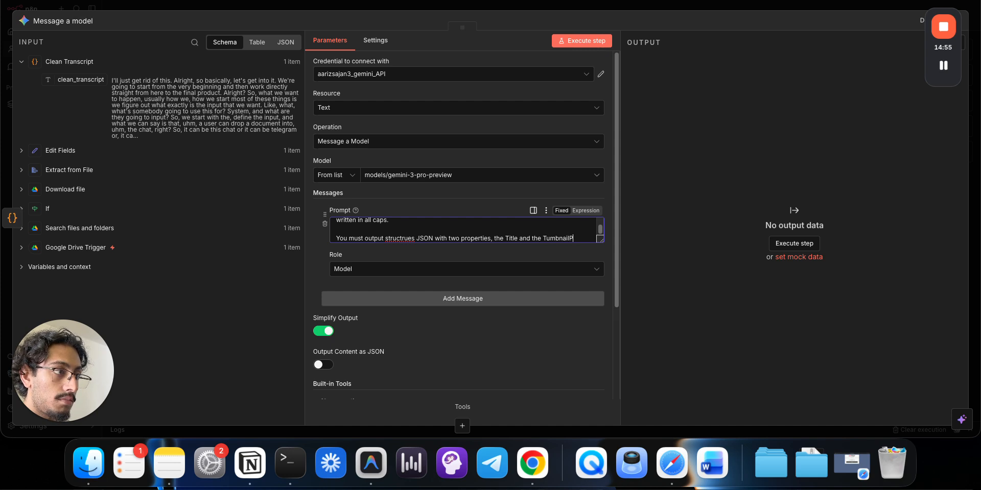
{"action": "type", "text": "il_text."}
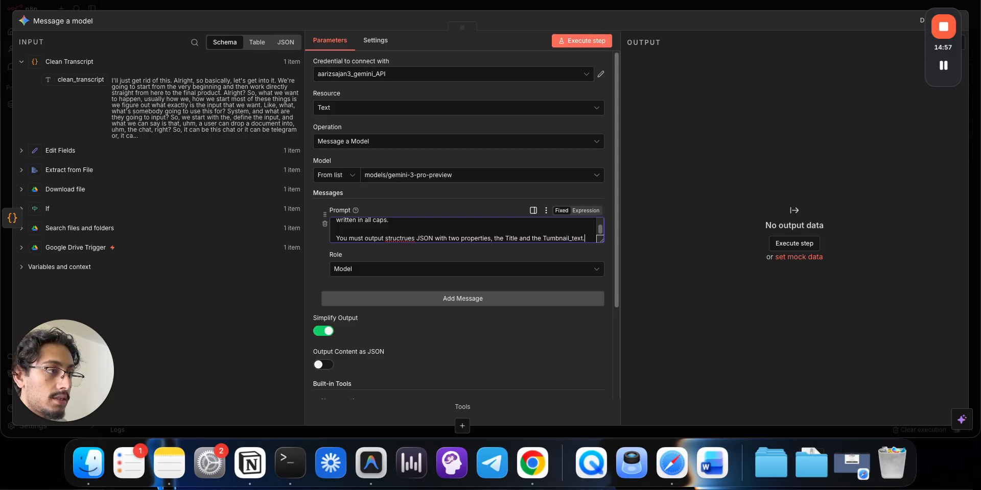
{"action": "right_click", "coordinate": [404, 238]}
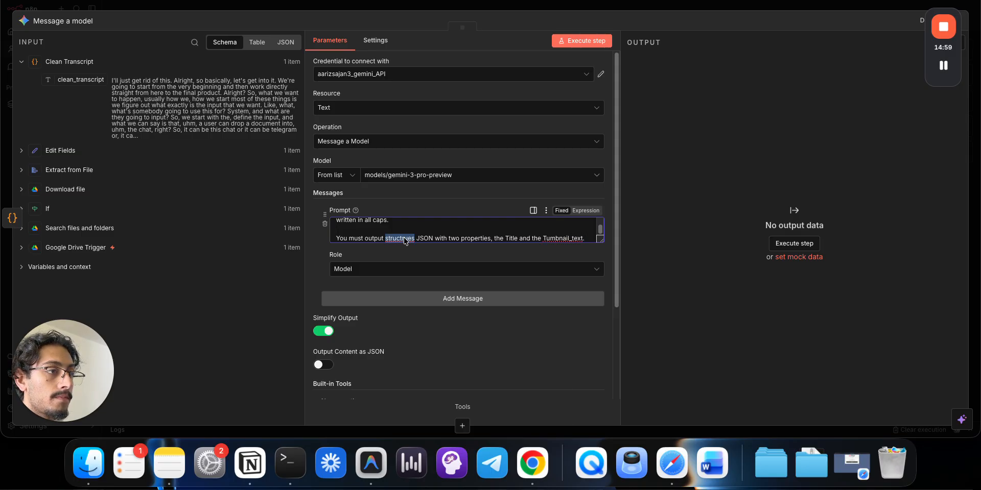
- Correct the misspelt 'structrues' to 'structured' in the JSON rule
{"action": "left_click", "coordinate": [435, 95]}
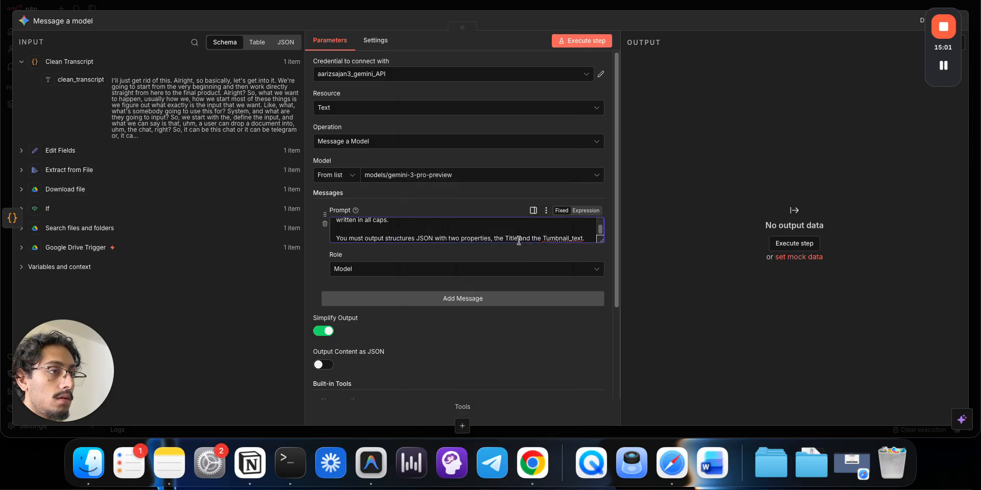
{"action": "key", "text": "BackSpace"}
{"action": "type", "text": "d"}
{"action": "right_click", "coordinate": [562, 239]}
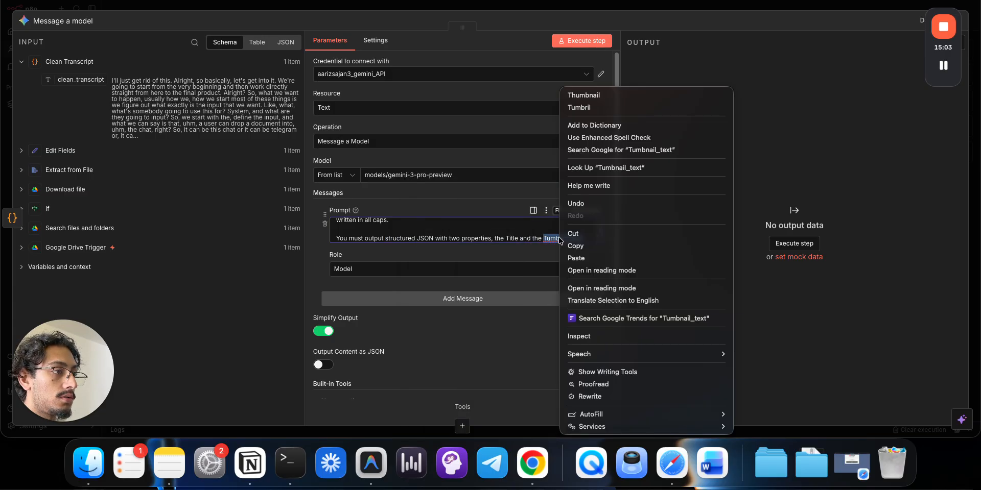
{"action": "left_click", "coordinate": [496, 223]}
{"action": "left_click", "coordinate": [495, 223]}
- Add the line 'Here are examples of titles and thumbnail text that have already performed well' and fix 'thumbnail'
{"action": "key", "text": "Return"}
{"action": "type", "text": "H"}
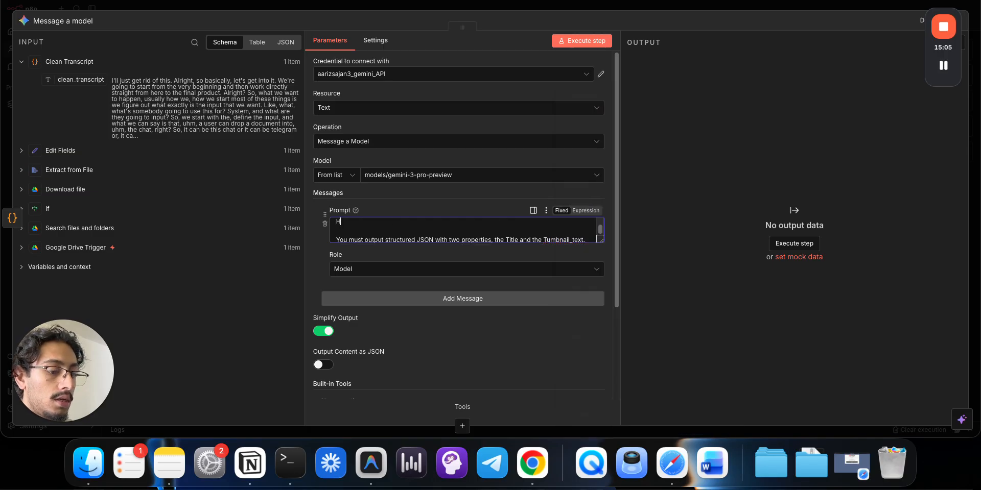
{"action": "type", "text": "ere are s"}
{"action": "type", "text": "x"}
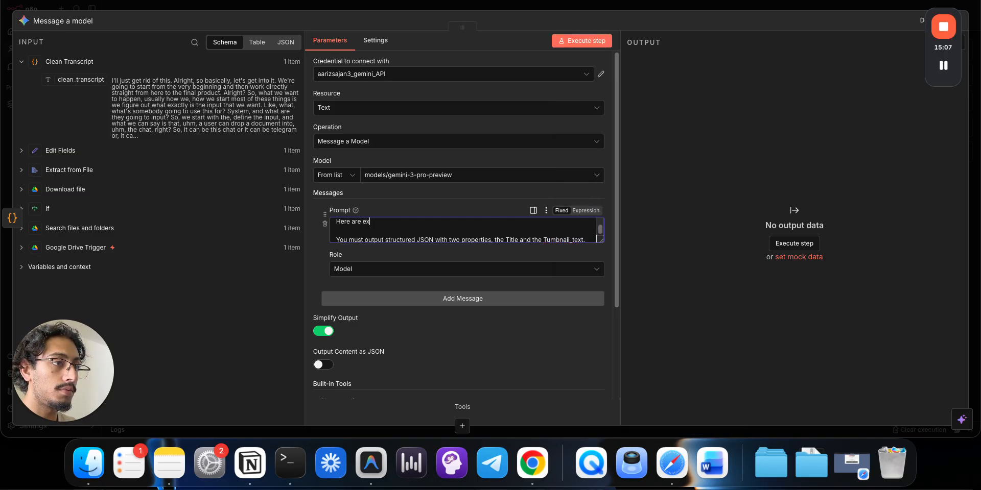
{"action": "type", "text": "amples of "}
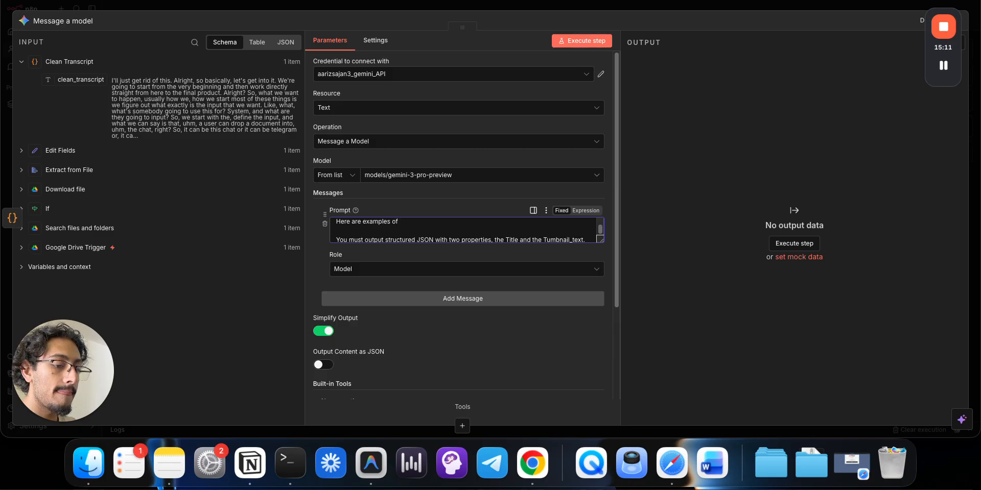
{"action": "type", "text": "titles and th"}
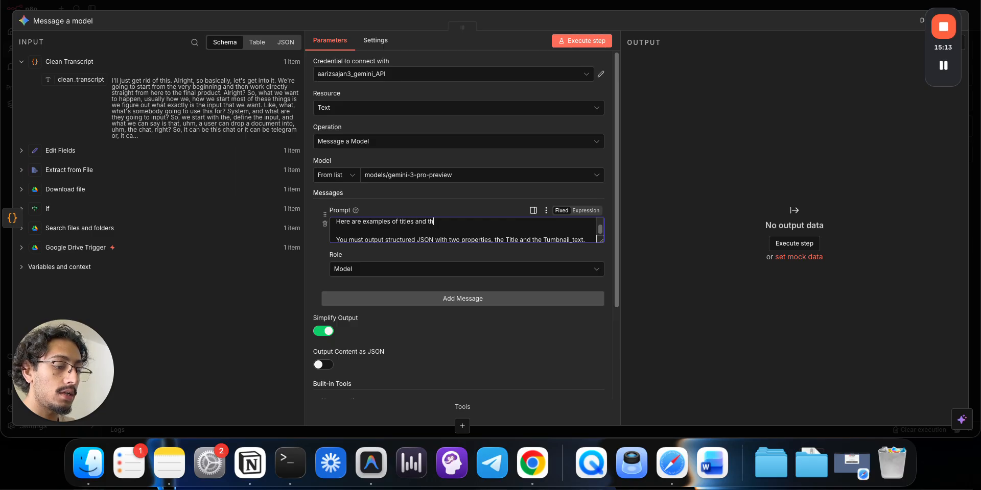
{"action": "type", "text": "umnail text that "}
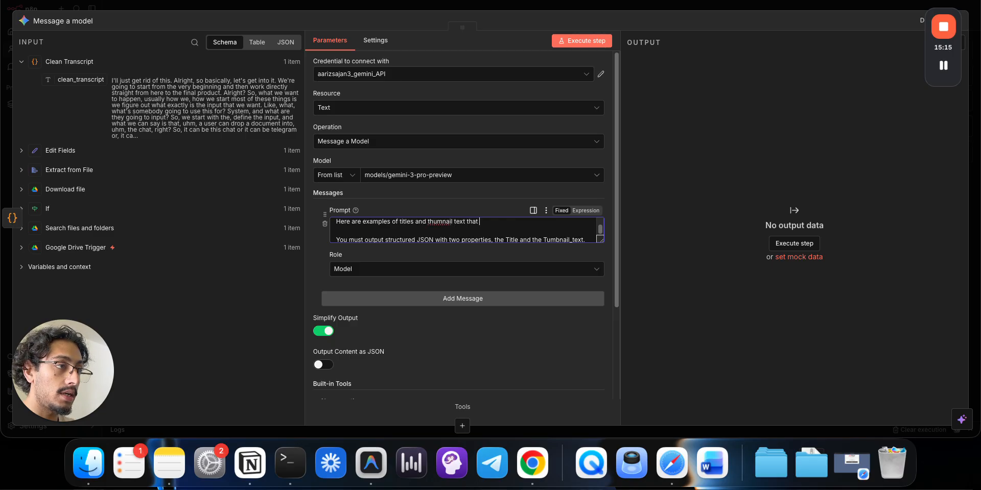
{"action": "type", "text": "have already "}
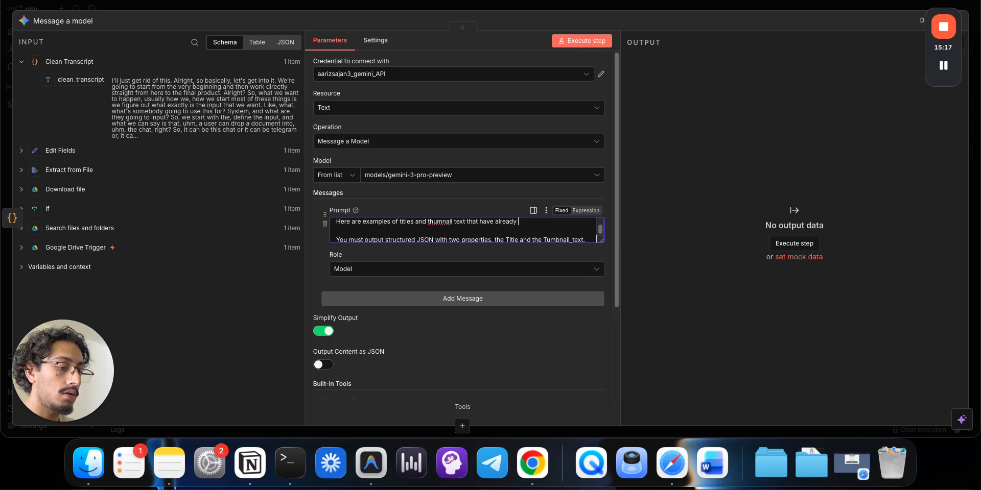
{"action": "type", "text": "performed wel"}
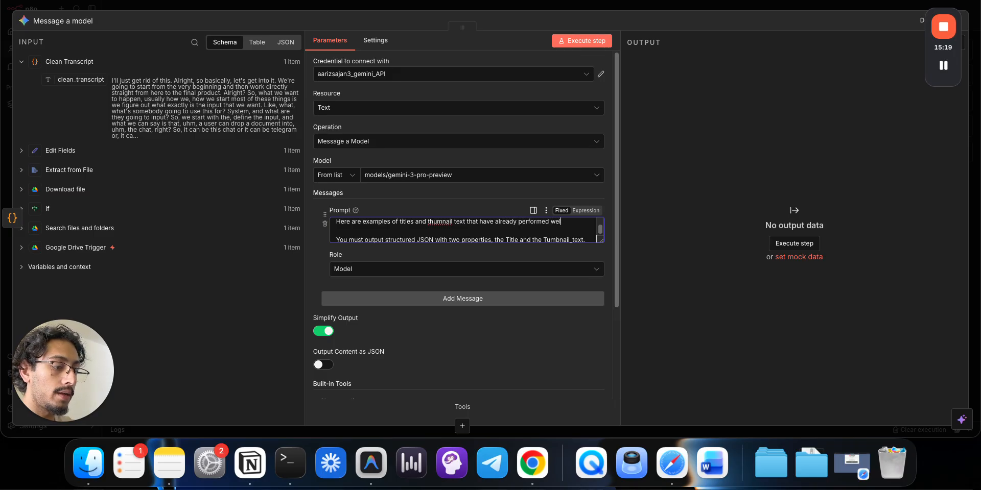
{"action": "type", "text": ";"}
{"action": "key", "text": "super+BackSpace"}
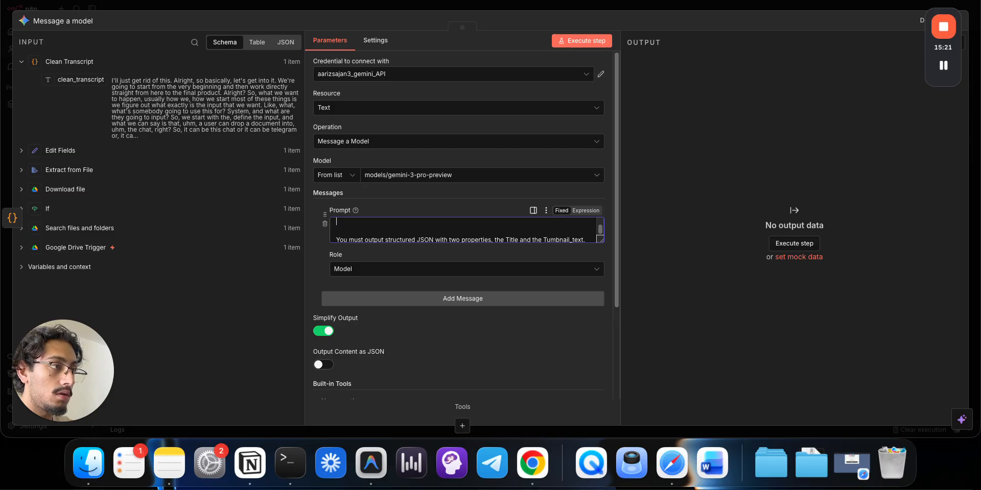
{"action": "key", "text": "super+z"}
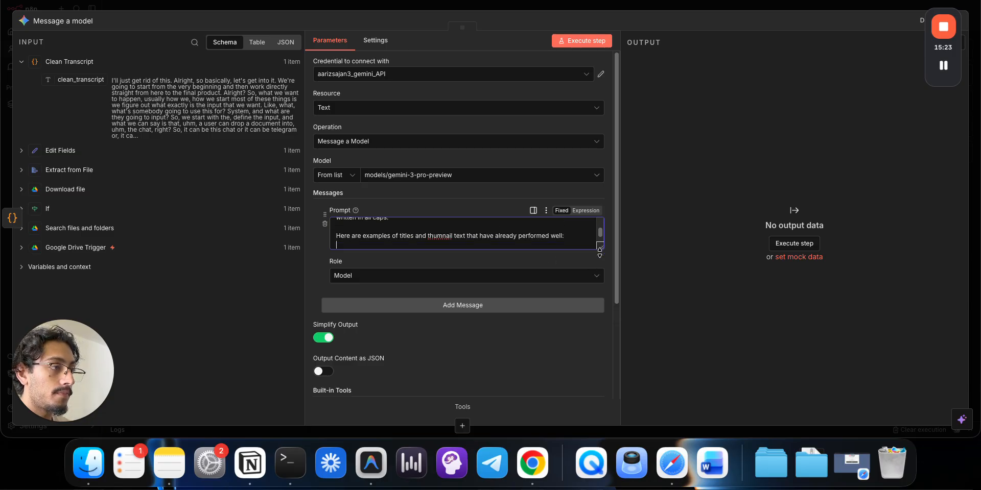
{"action": "scroll", "coordinate": [544, 353], "scroll_direction": "down", "scroll_amount": 1}
{"action": "right_click", "coordinate": [446, 278]}
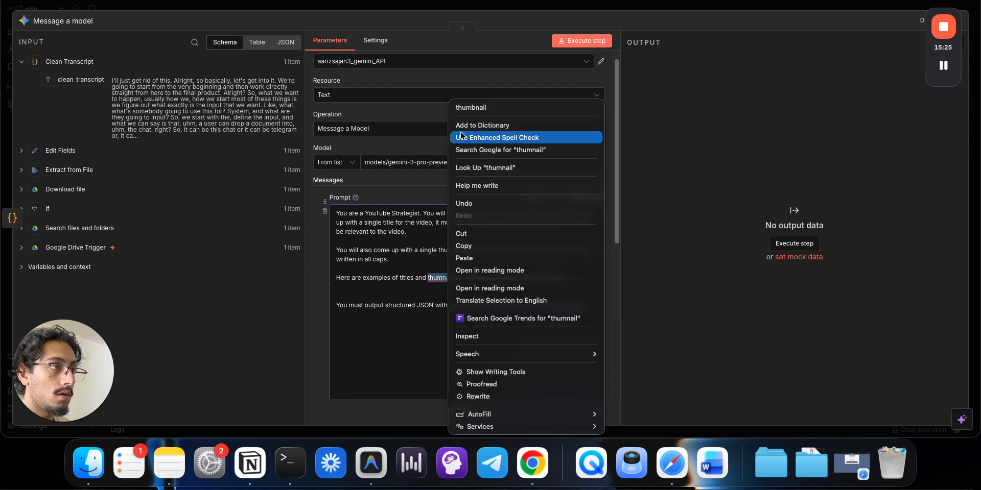
{"action": "left_click", "coordinate": [470, 107]}
{"action": "left_click", "coordinate": [421, 285]}
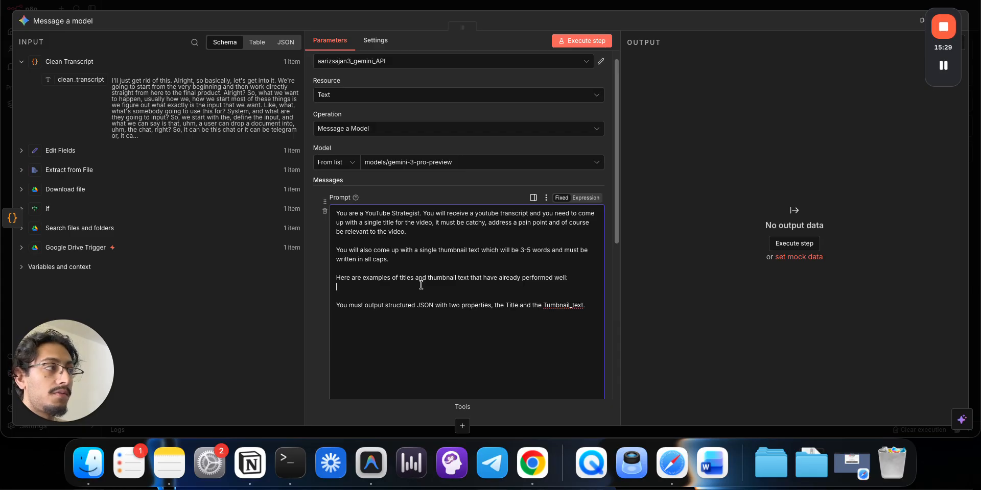
- Replace the prompt with a pasted version containing four example title and thumbnail pairs
{"action": "key", "text": "super+a"}
{"action": "type", "text": "You are a YouTube Strategist. You will receive a youtube transcript and you need to come up with a single title for the video, it must be catchy, address a pain point and of course be relevant to the video.  You will also come up with a single thumbnail text which will be 3-5 words and must be written in all caps.  Here are examples of titles and thumbnail text that have already performed well:  \"title\": \"How To Catch Trends In Your Niche (using AI)\" \"thumbnail_text\": \"SCRAPE COMMENTS IN YOUR NICHE\"  \"title\": \"Build An AI Agent That Sells For You (Beginners Guide)\" \"thumbnail_text\": \"AI SALES REP [NO CODE]\"  \"title\": \"Generate 1000 Ads Per Day With Nano Banana\" \"thumbnail_text\": \"INFINITE ADS\"  \"title\": \"My n8n Sales Proposal Automation (Free Template)\" \"thumbnail_text\": \"AUTOMATIC SALES PROPOSALS\"  You must output structured JSON with two properties, the title and the thumbnail_text."}
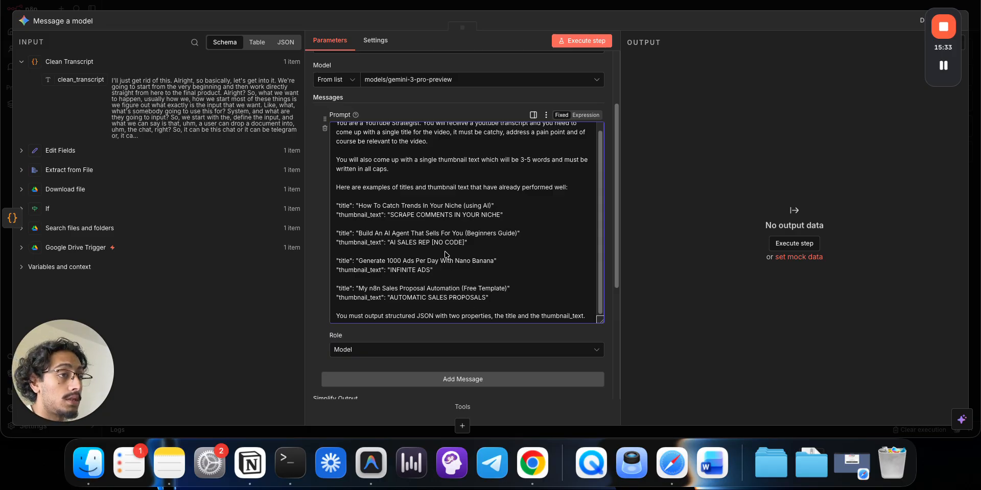
{"action": "scroll", "coordinate": [453, 245], "scroll_direction": "down", "scroll_amount": 1}
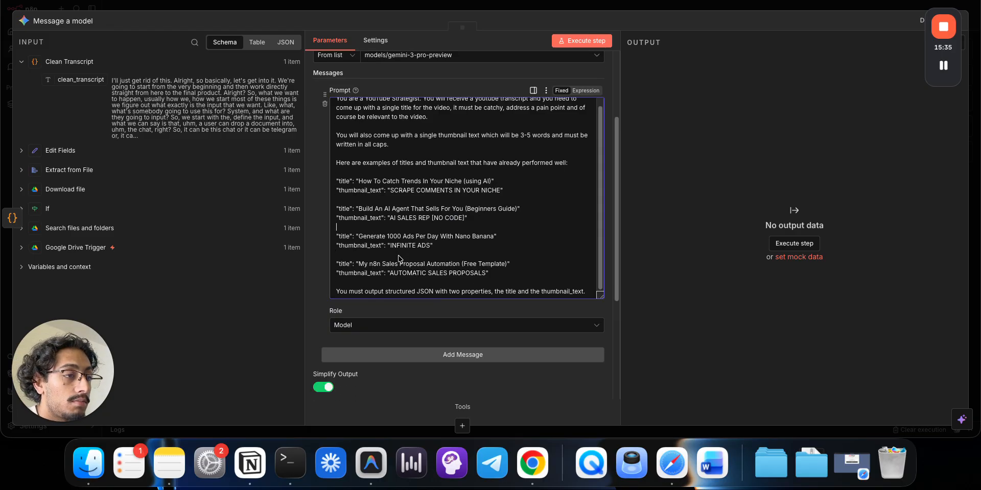
{"action": "scroll", "coordinate": [447, 217], "scroll_direction": "down", "scroll_amount": 5}
{"action": "scroll", "coordinate": [446, 216], "scroll_direction": "up", "scroll_amount": 8}
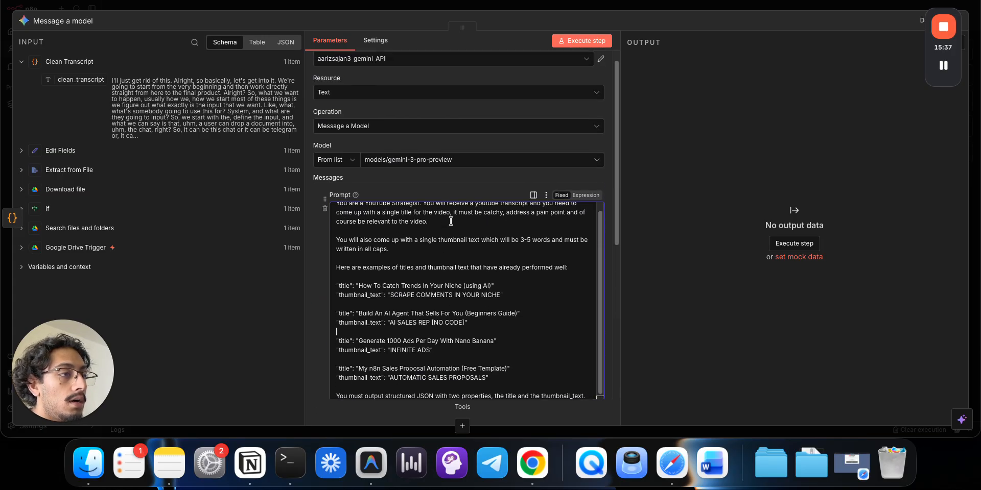
- Require titles to be Camel Case and enable JSON output for the model
{"action": "type", "text": "Mu"}
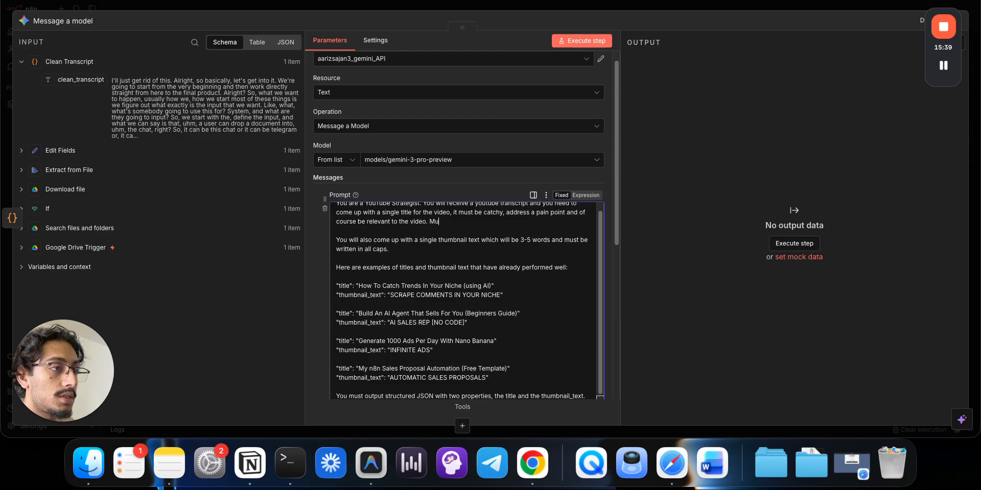
{"action": "type", "text": "st be Camel"}
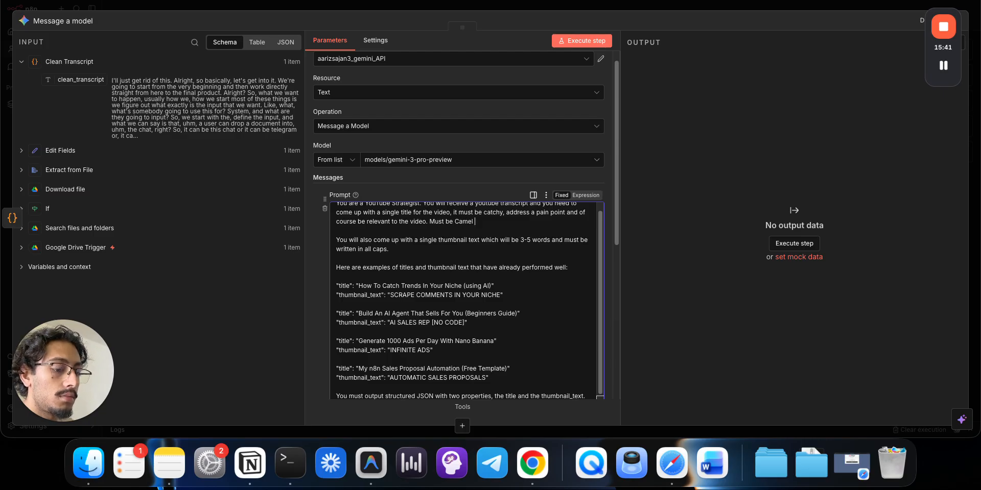
{"action": "type", "text": " Case."}
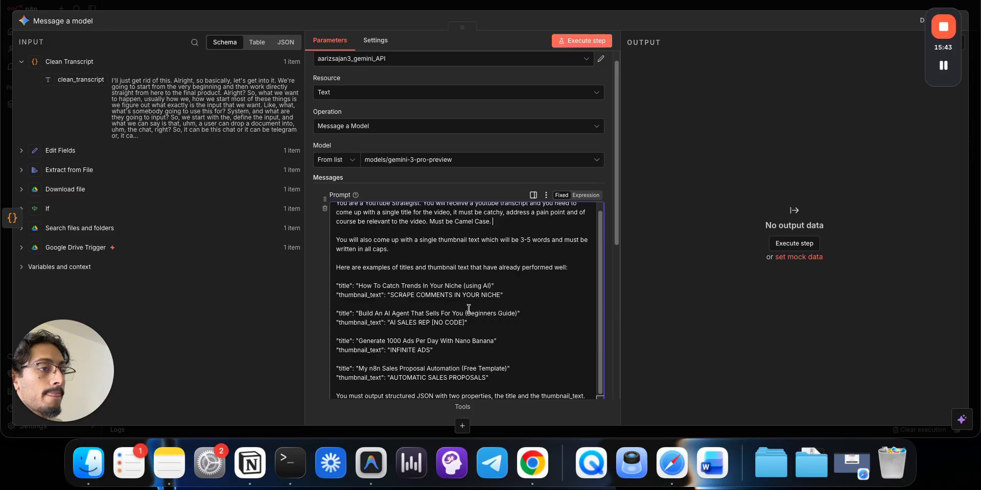
{"action": "scroll", "coordinate": [468, 310], "scroll_direction": "down", "scroll_amount": 1}
{"action": "scroll", "coordinate": [468, 309], "scroll_direction": "down", "scroll_amount": 2}
{"action": "scroll", "coordinate": [469, 299], "scroll_direction": "up", "scroll_amount": 4}
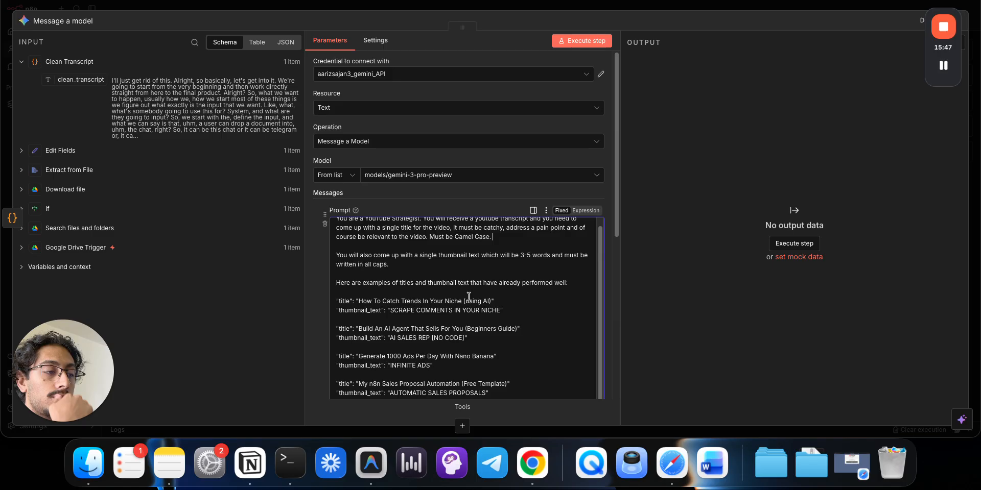
{"action": "scroll", "coordinate": [468, 297], "scroll_direction": "down", "scroll_amount": 10}
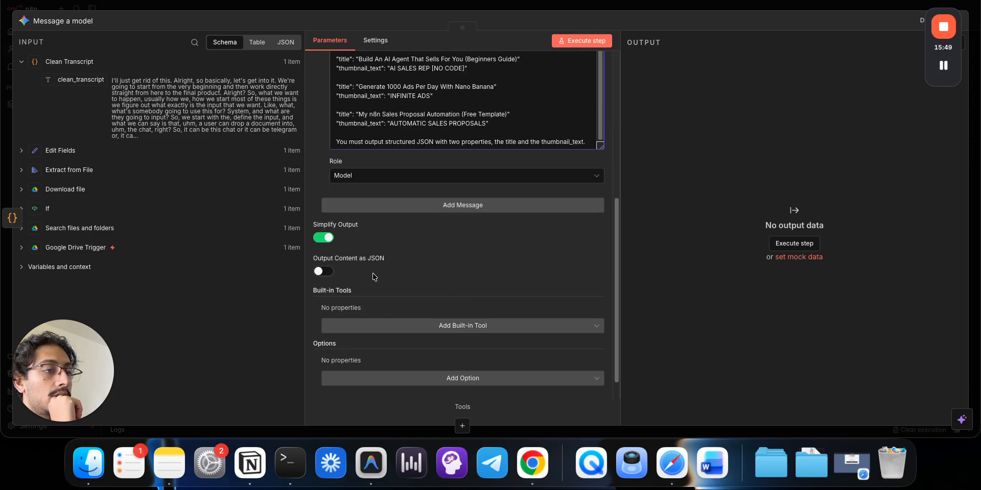
{"action": "left_click", "coordinate": [323, 271]}
- Add a second message reading 'My Trasncript:' followed by the clean_transcript field
{"action": "scroll", "coordinate": [434, 276], "scroll_direction": "down", "scroll_amount": 1}
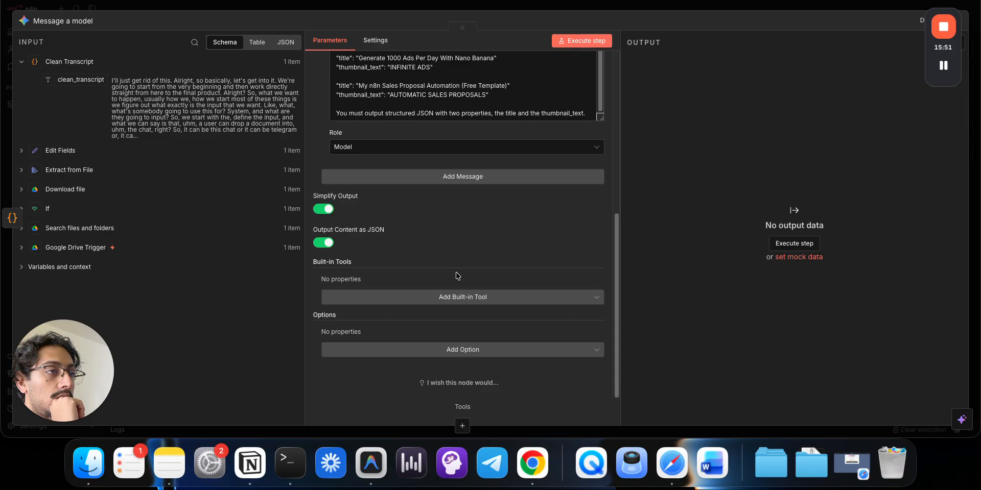
{"action": "scroll", "coordinate": [456, 276], "scroll_direction": "up", "scroll_amount": 9}
{"action": "scroll", "coordinate": [452, 317], "scroll_direction": "down", "scroll_amount": 2}
{"action": "left_click", "coordinate": [447, 380]}
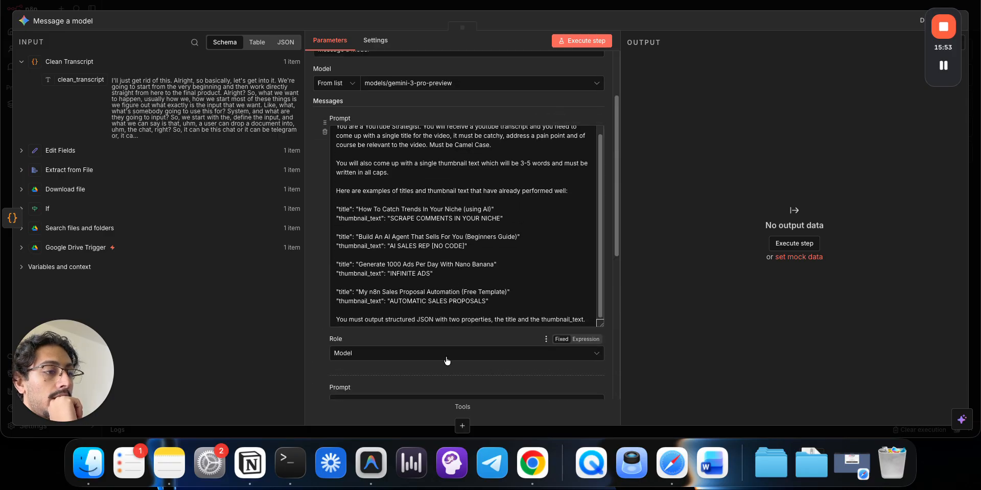
{"action": "scroll", "coordinate": [447, 361], "scroll_direction": "down", "scroll_amount": 4}
{"action": "left_click", "coordinate": [433, 317]}
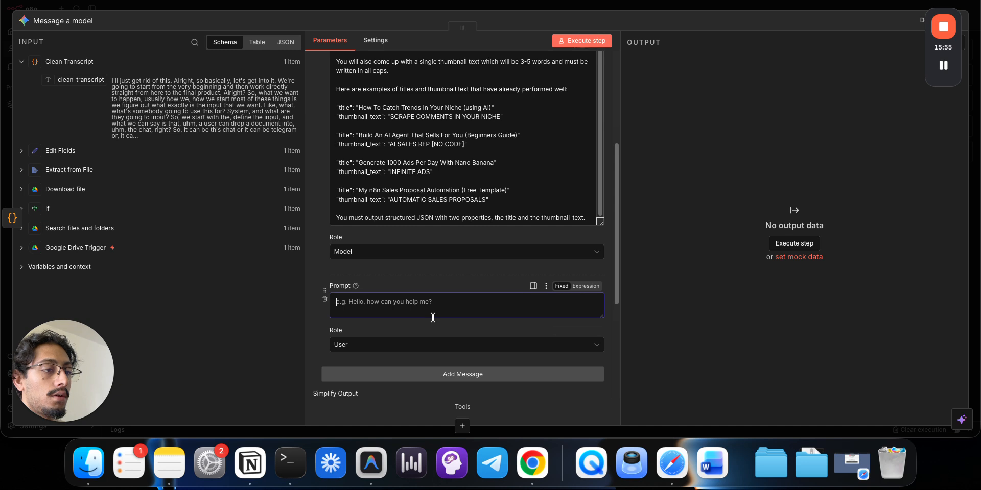
{"action": "type", "text": "My Trasnc"}
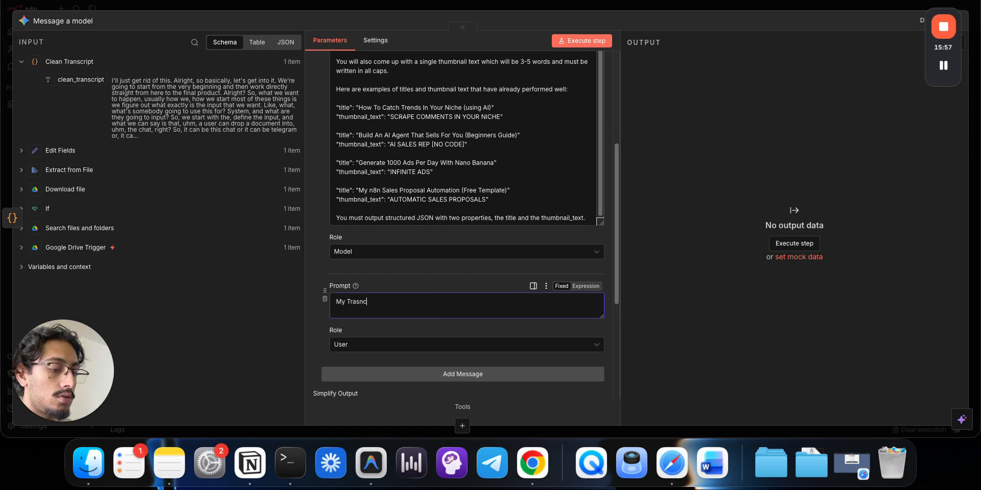
{"action": "type", "text": "ript:"}
{"action": "key", "text": "Return"}
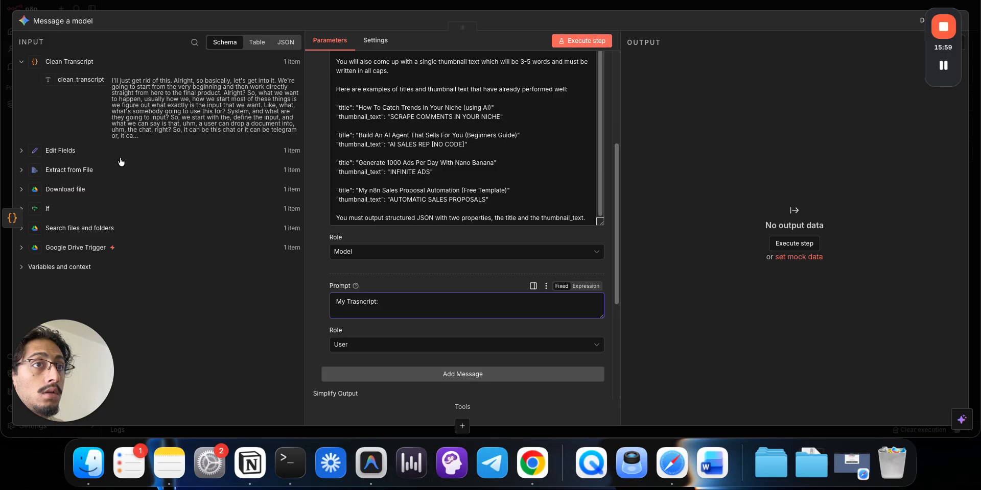
{"action": "left_click_drag", "start_coordinate": [87, 82], "coordinate": [393, 310]}
- Preview the prompt with the transcript filled in, then close the node
{"action": "left_click", "coordinate": [348, 312]}
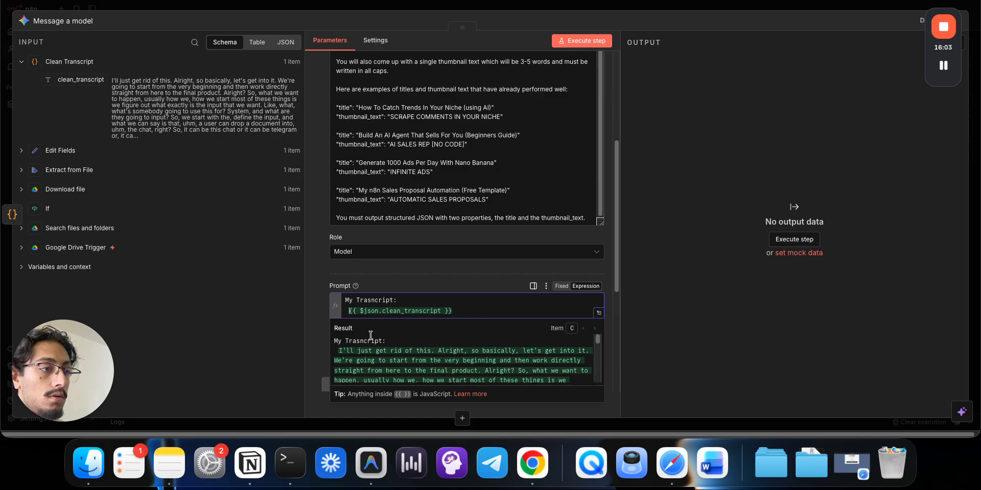
{"action": "left_click", "coordinate": [612, 11]}
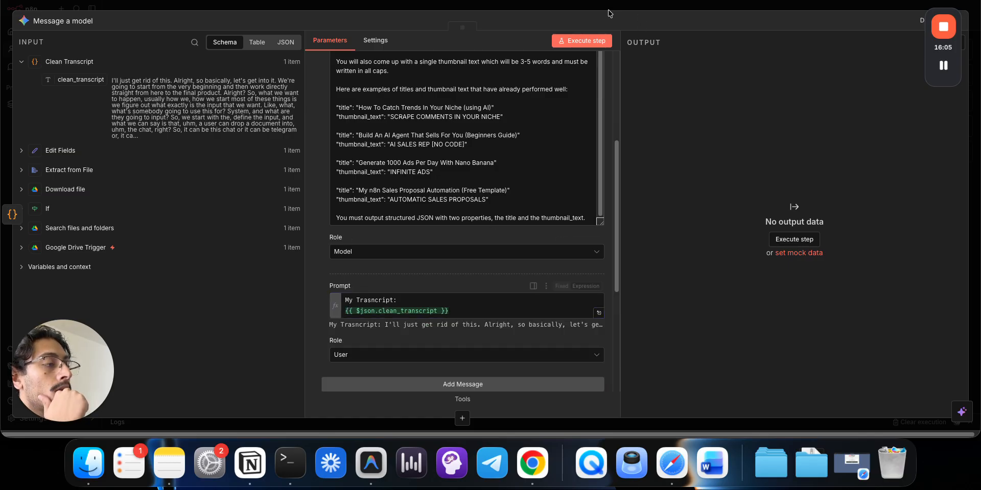
{"action": "left_click", "coordinate": [608, 9]}
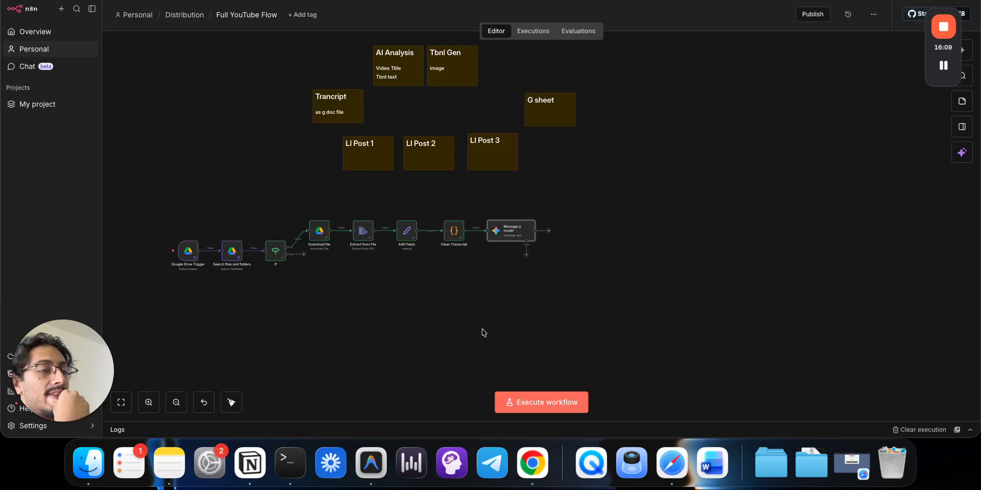
- Inspect the Clean Transcript node's output
{"action": "double_click", "coordinate": [453, 230]}
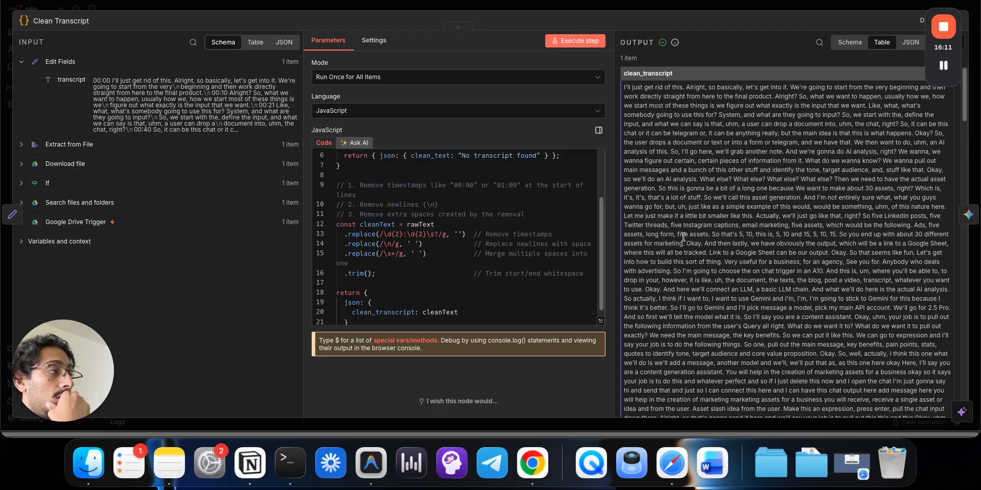
{"action": "scroll", "coordinate": [683, 237], "scroll_direction": "down", "scroll_amount": 20}
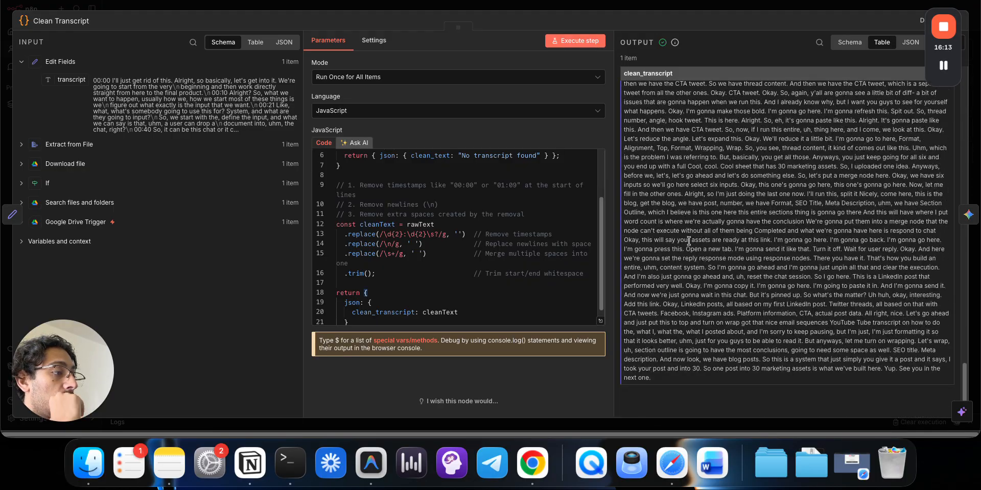
{"action": "scroll", "coordinate": [689, 241], "scroll_direction": "up", "scroll_amount": 20}
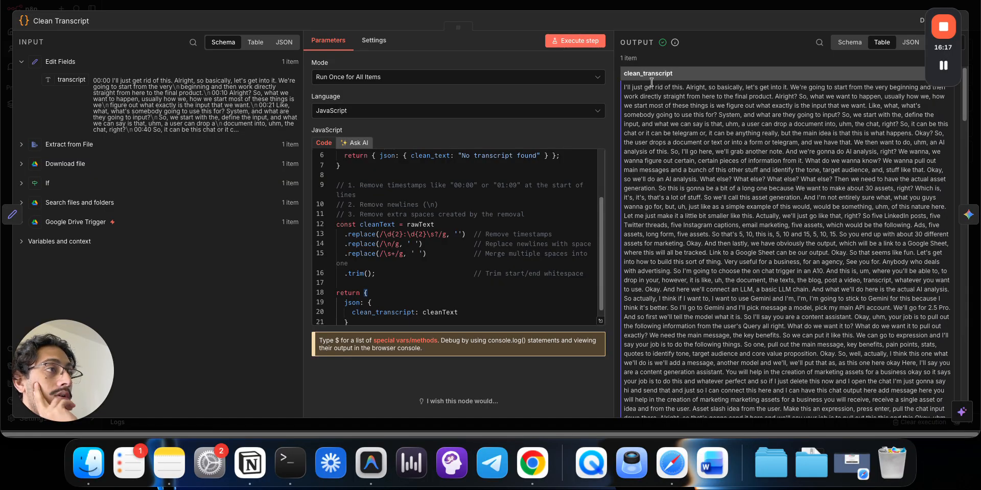
{"action": "left_click", "coordinate": [636, 7]}
- Execute the whole Full YouTube Flow workflow, then switch to Google Drive
{"action": "mouse_move", "coordinate": [163, 255]}
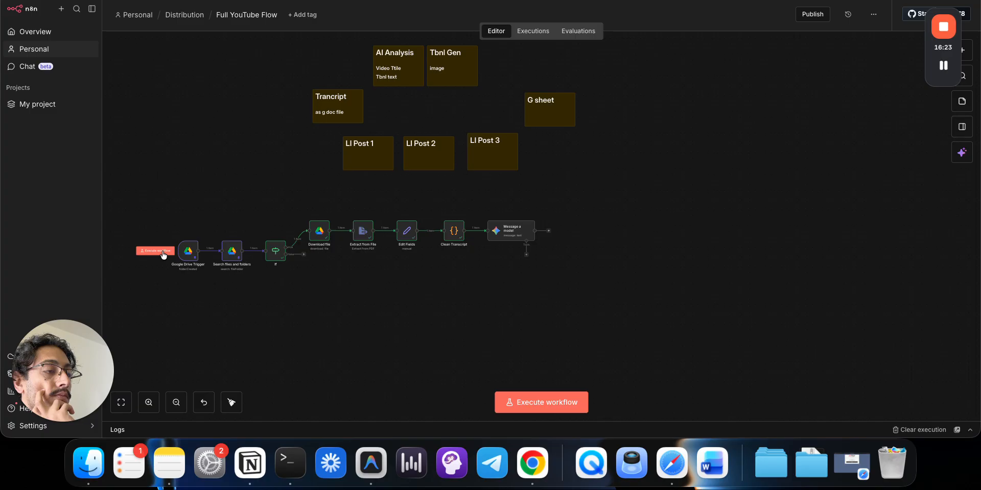
{"action": "left_click", "coordinate": [162, 251]}
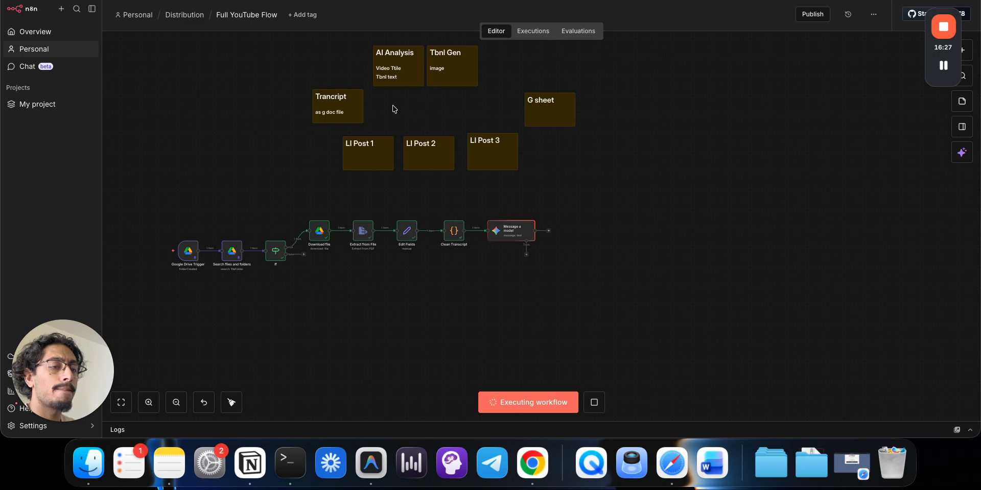
{"action": "left_click", "coordinate": [415, 0]}
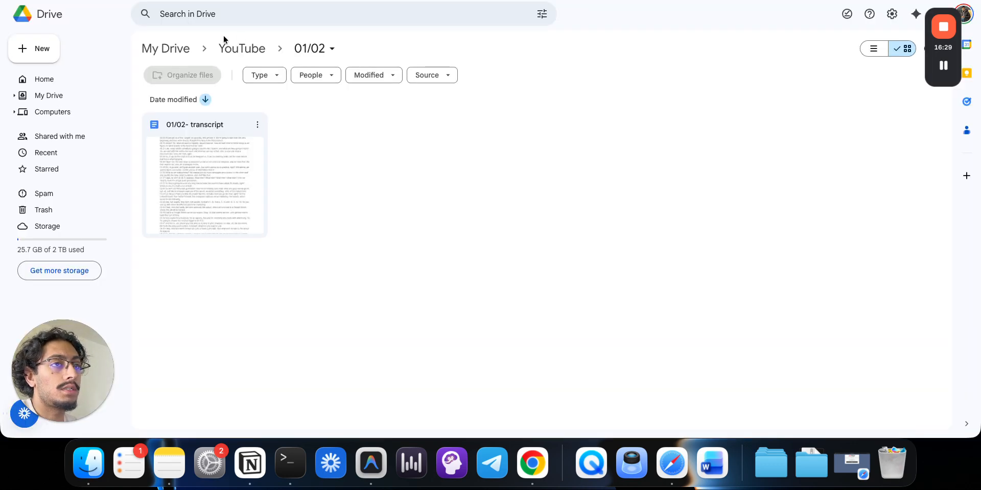
- Upload two Gemini-generated images from Downloads into Drive's YouTube › Thumbnails folder
{"action": "key", "text": "super+Left"}
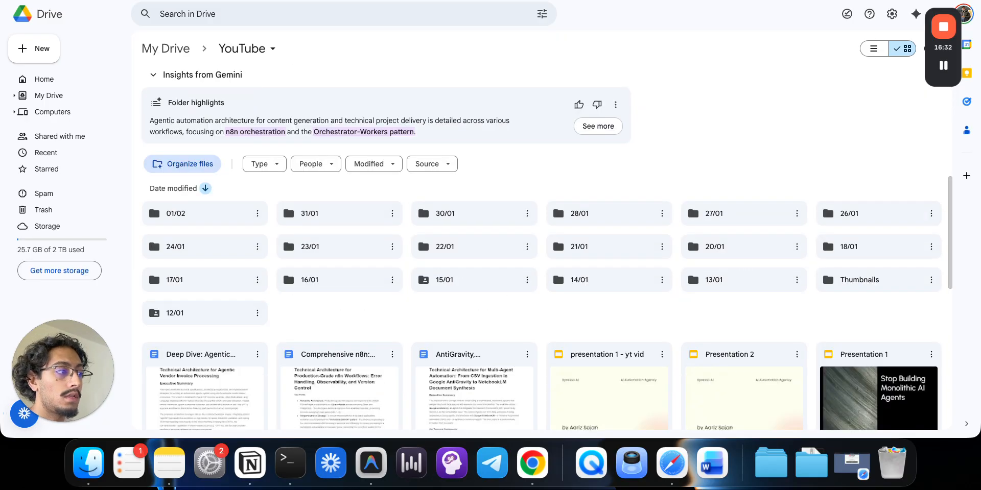
{"action": "double_click", "coordinate": [843, 281]}
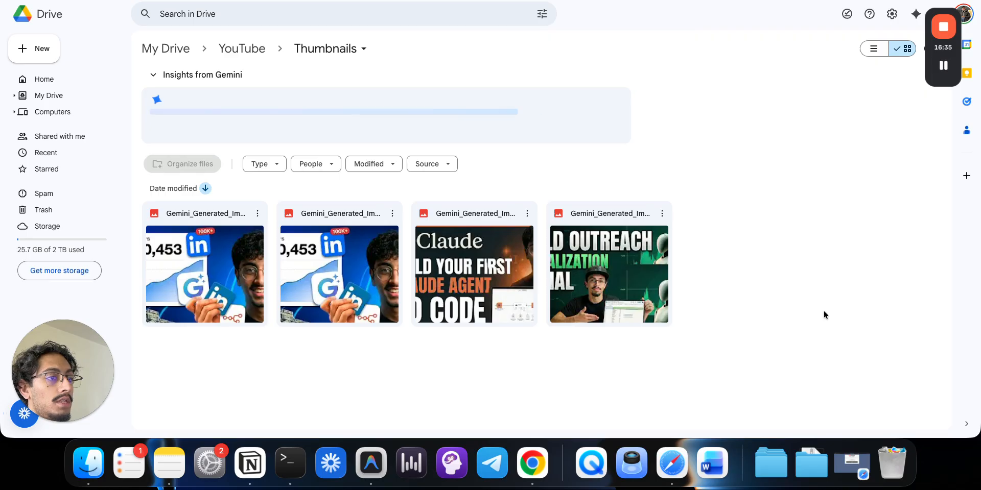
{"action": "left_click", "coordinate": [809, 469]}
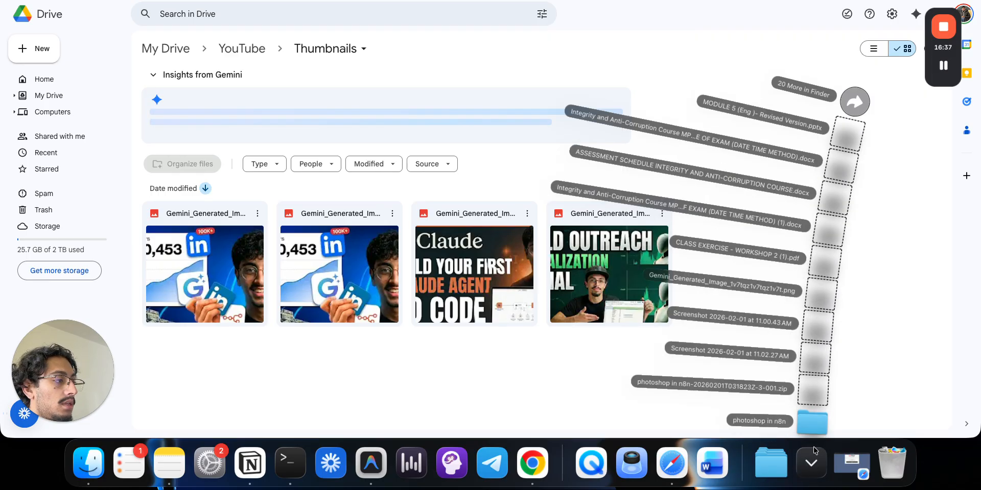
{"action": "left_click_drag", "start_coordinate": [820, 291], "coordinate": [737, 297]}
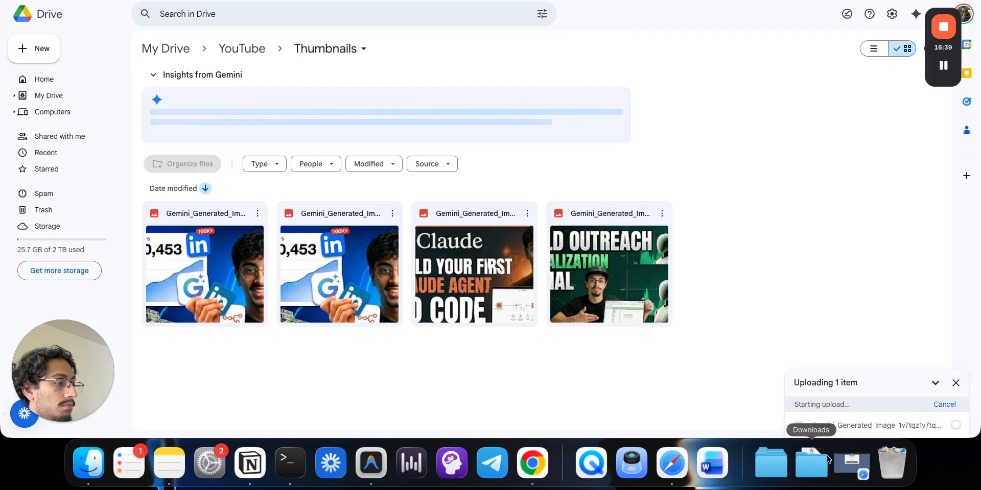
{"action": "left_click", "coordinate": [811, 462]}
{"action": "left_click", "coordinate": [865, 90]}
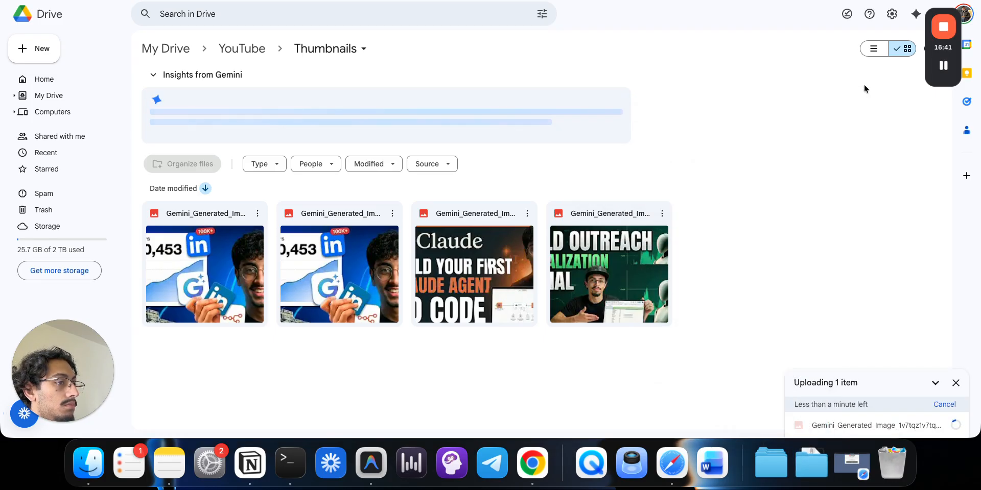
{"action": "left_click_drag", "start_coordinate": [409, 205], "coordinate": [435, 359]}
{"action": "left_click", "coordinate": [871, 39]}
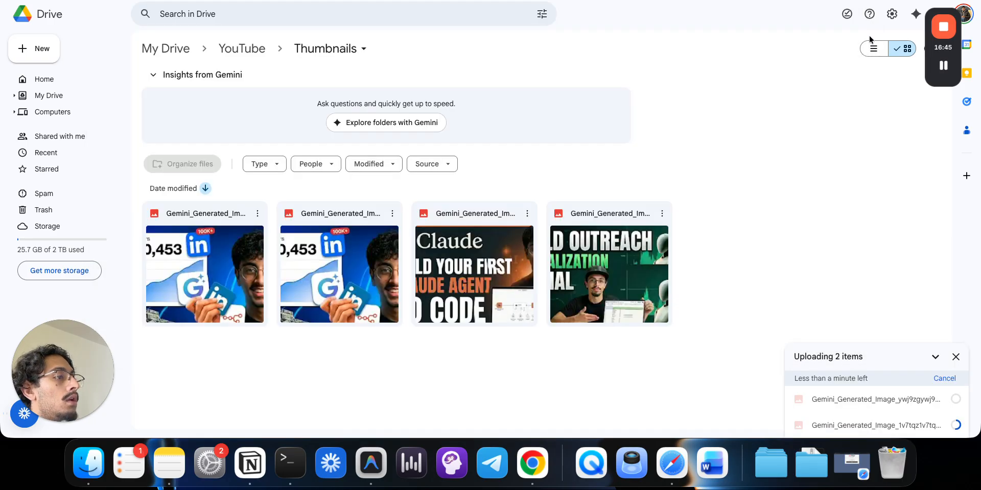
{"action": "left_click", "coordinate": [205, 1]}
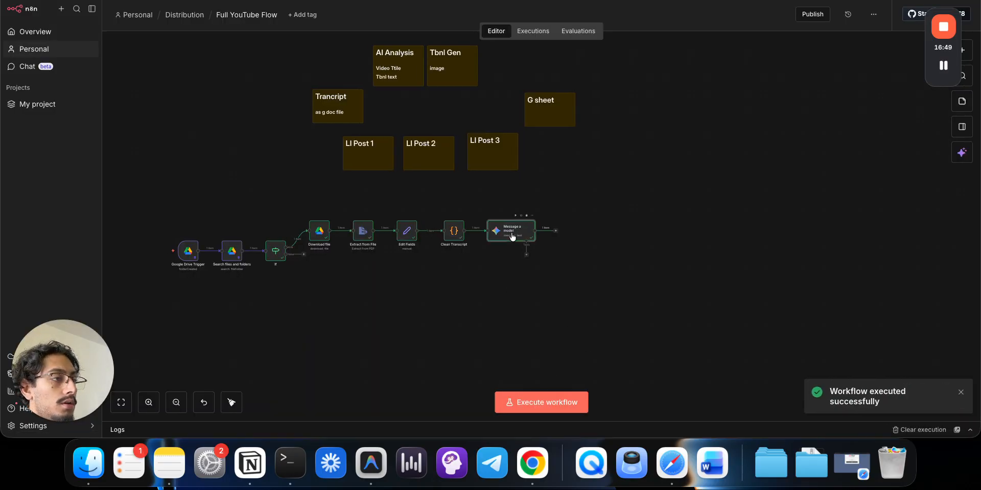
- Review the Gemini output: title 'Generate 30 Marketing Assets From One Post', thumbnail '30 ASSETS FROM 1 POST'
{"action": "double_click", "coordinate": [512, 237]}
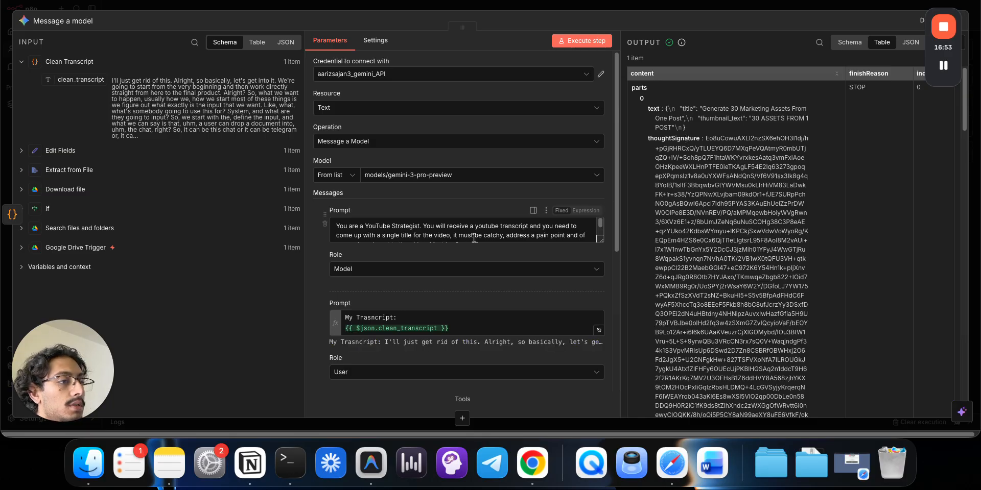
{"action": "scroll", "coordinate": [468, 232], "scroll_direction": "down", "scroll_amount": 6}
{"action": "scroll", "coordinate": [466, 239], "scroll_direction": "down", "scroll_amount": 2}
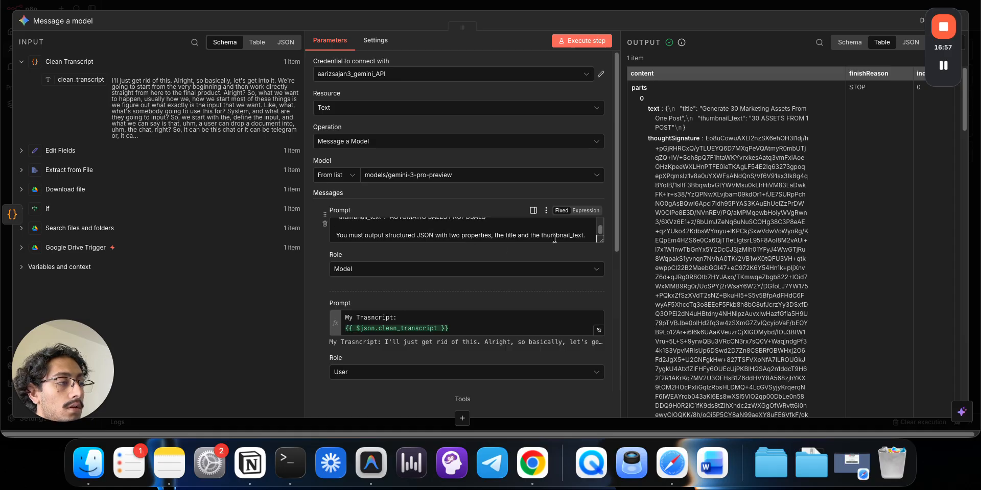
{"action": "scroll", "coordinate": [555, 239], "scroll_direction": "down", "scroll_amount": 3}
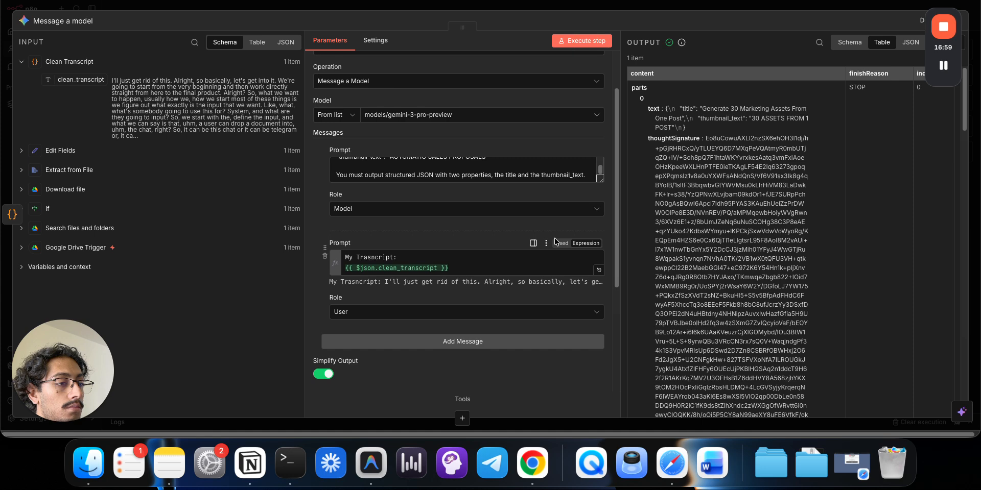
{"action": "scroll", "coordinate": [556, 241], "scroll_direction": "down", "scroll_amount": 8}
{"action": "left_click", "coordinate": [502, 340]}
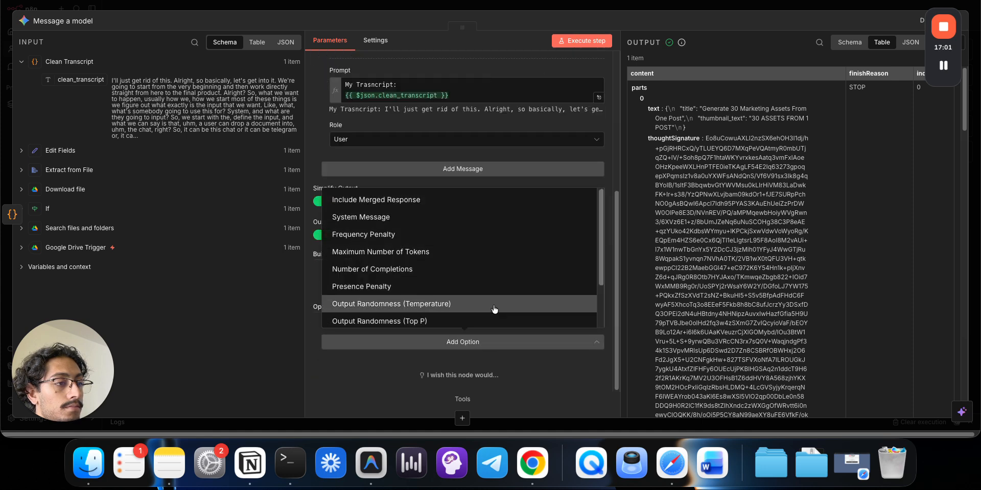
{"action": "scroll", "coordinate": [495, 309], "scroll_direction": "down", "scroll_amount": 3}
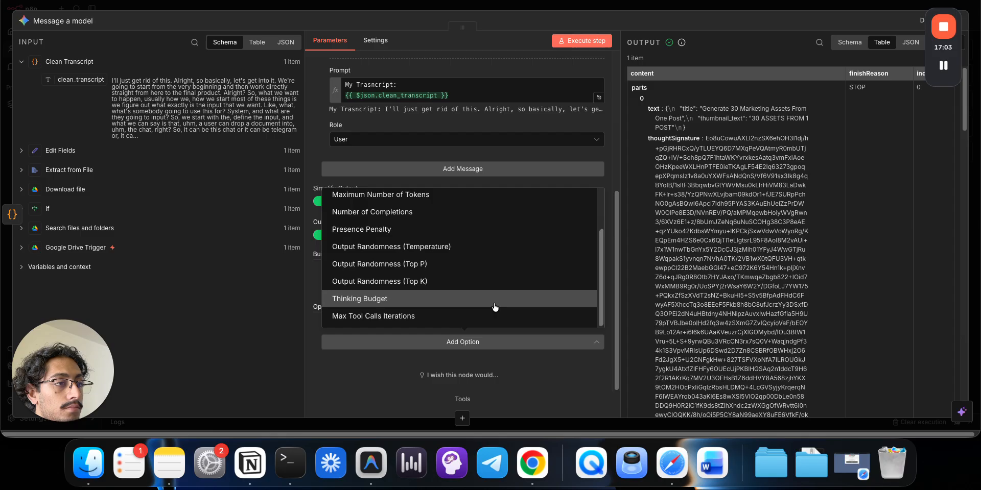
{"action": "scroll", "coordinate": [493, 266], "scroll_direction": "up", "scroll_amount": 3}
{"action": "left_click", "coordinate": [481, 152]}
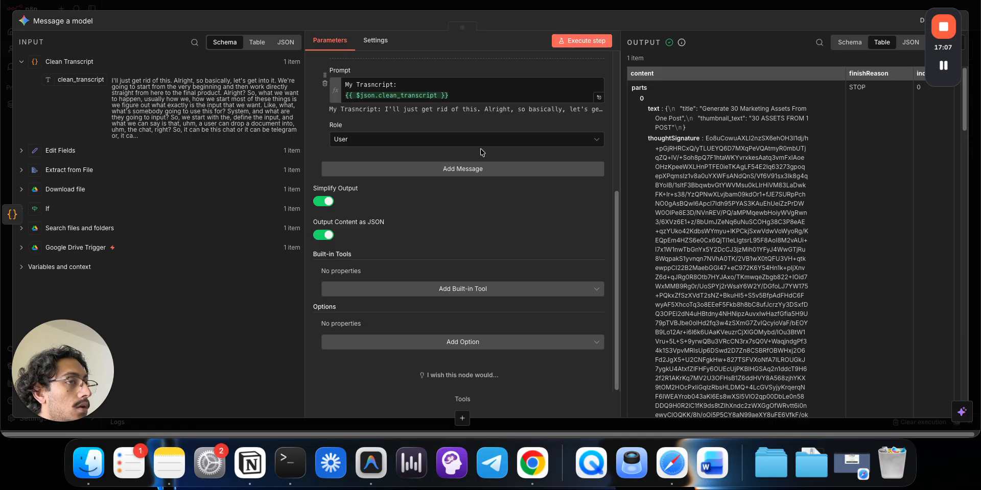
- Enlarge the first prompt box to show the whole prompt
{"action": "scroll", "coordinate": [480, 152], "scroll_direction": "up", "scroll_amount": 8}
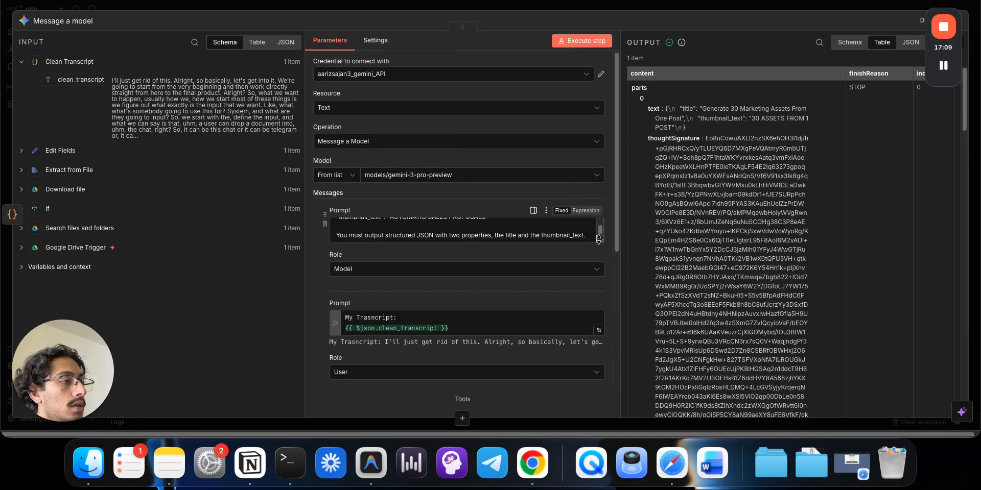
{"action": "left_click_drag", "start_coordinate": [599, 240], "coordinate": [589, 425]}
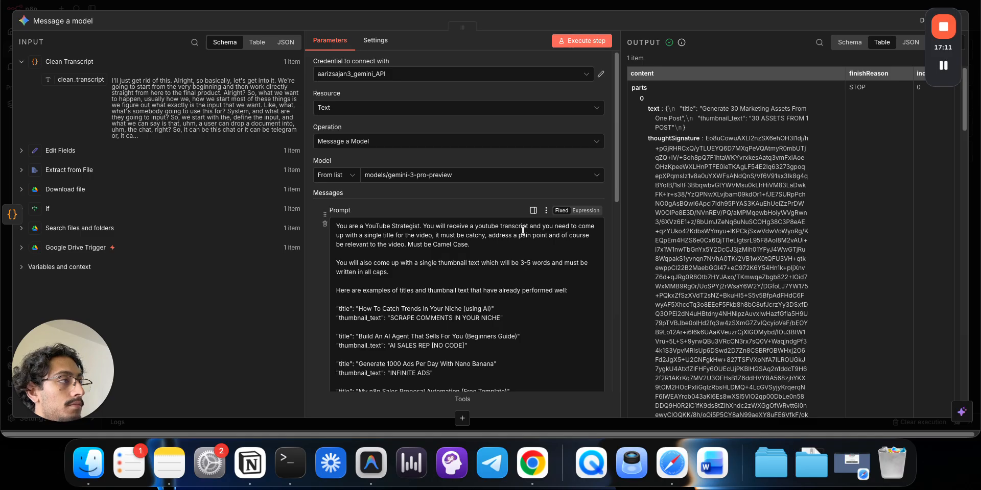
{"action": "left_click", "coordinate": [485, 276]}
- Add a note that title and thumbnail text are NEVER the same, then rerun the step
{"action": "key", "text": "Return"}
{"action": "key", "text": "Return"}
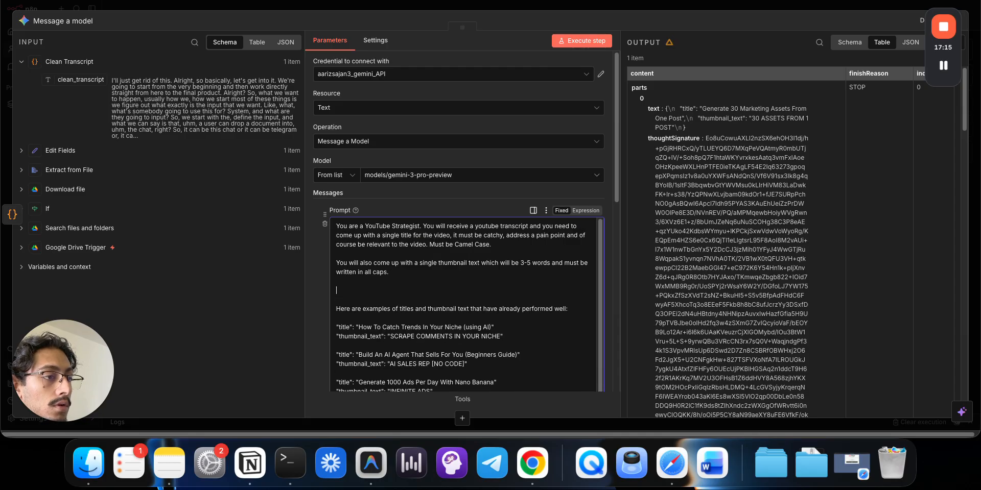
{"action": "key", "text": "BackSpace"}
{"action": "key", "text": "BackSpace"}
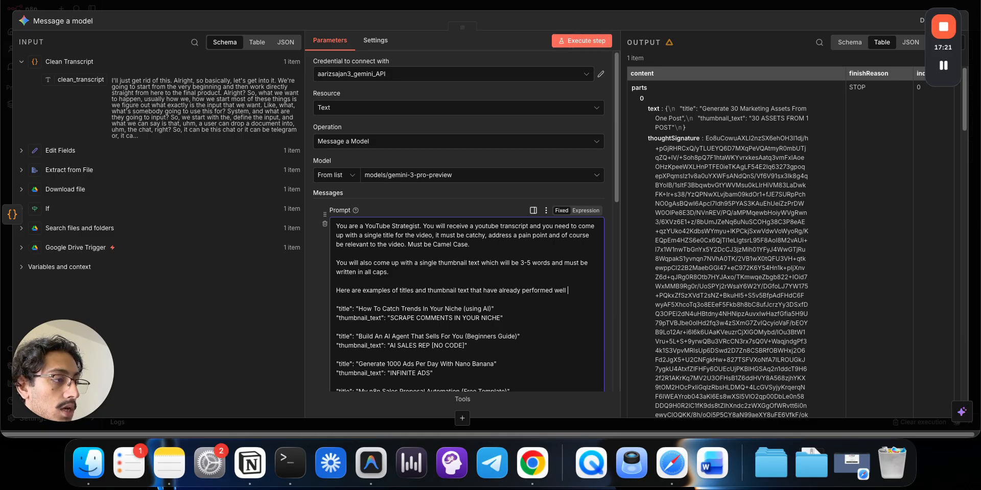
{"action": "type", "text": "(pay at"}
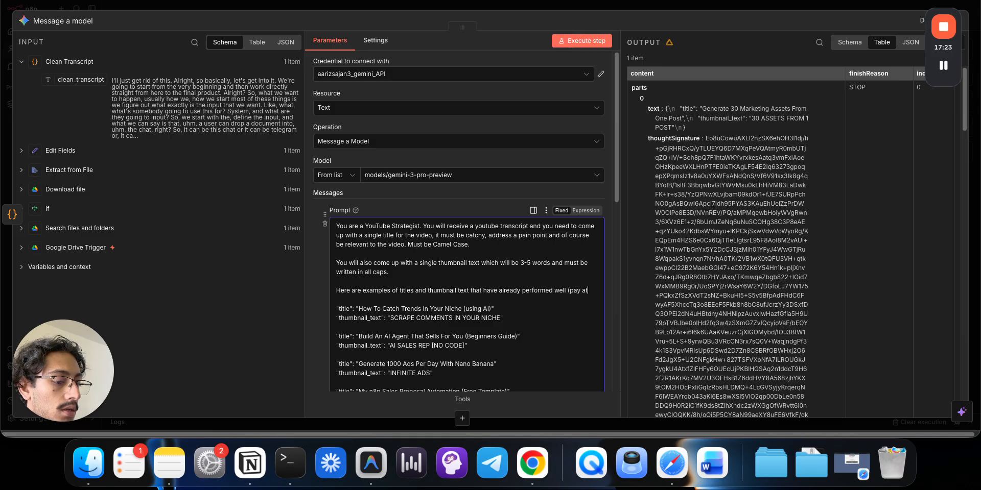
{"action": "type", "text": "tention to how"}
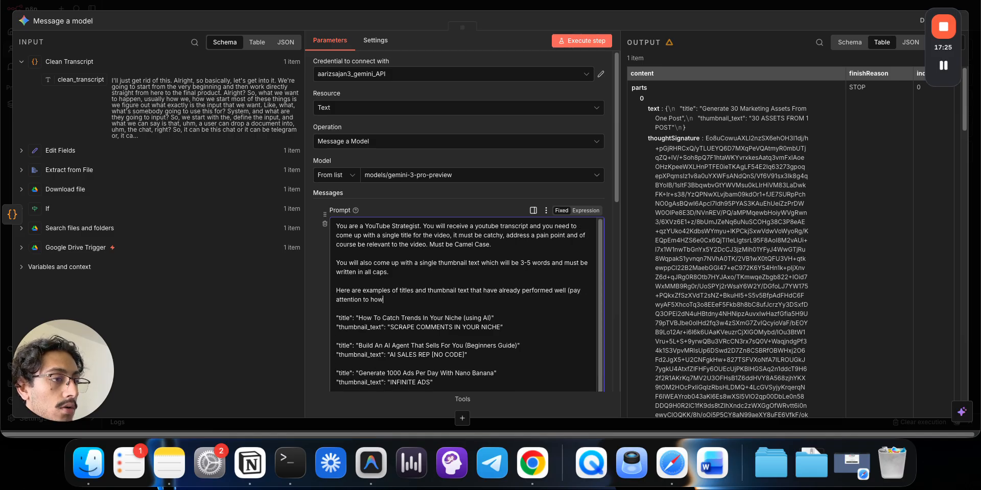
{"action": "type", "text": " the thumbnail text and title"}
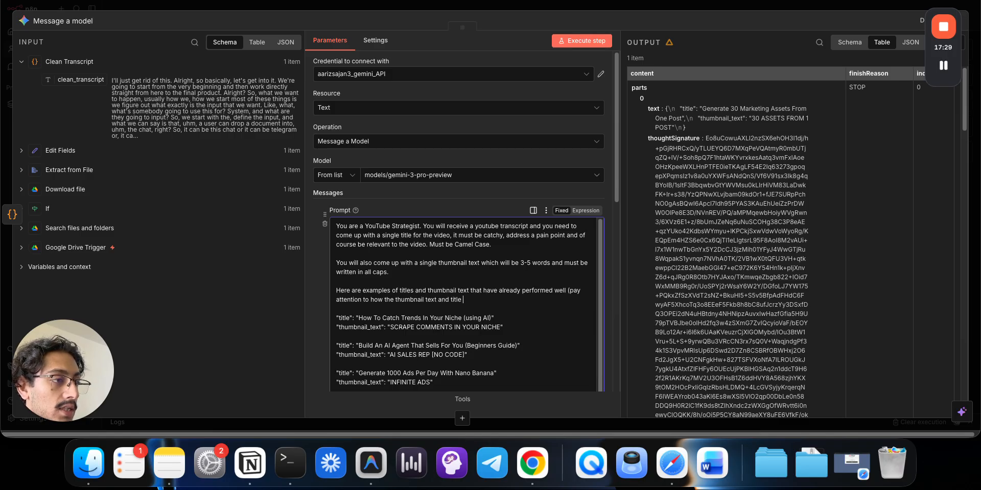
{"action": "type", "text": " are NEVER"}
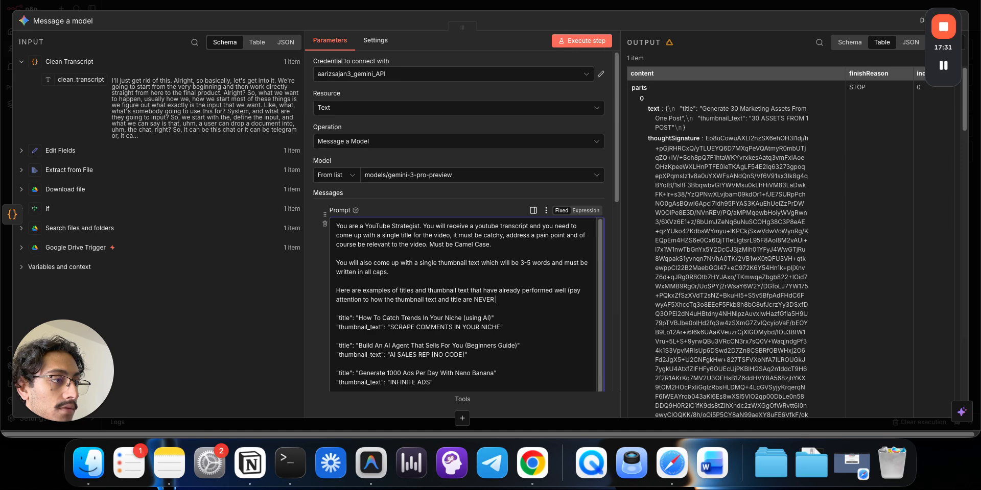
{"action": "type", "text": " the same,"}
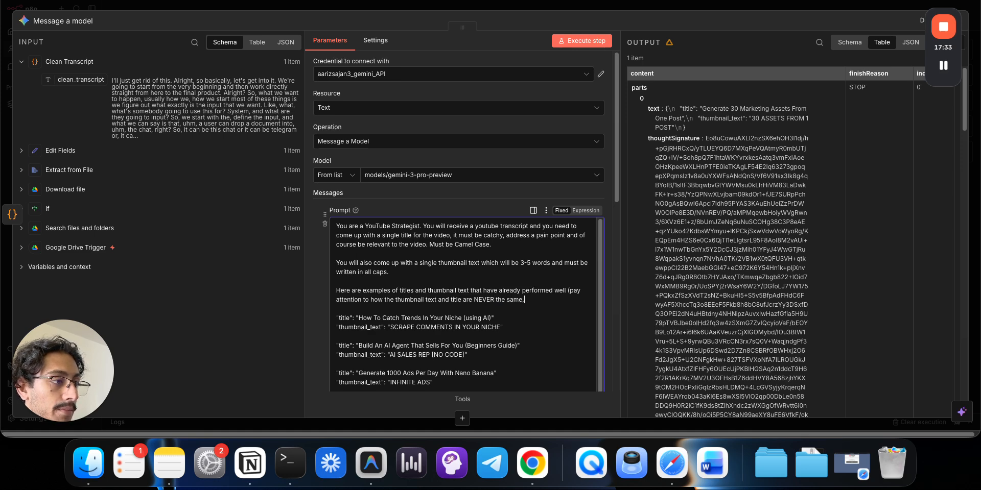
{"action": "type", "text": " we take advan"}
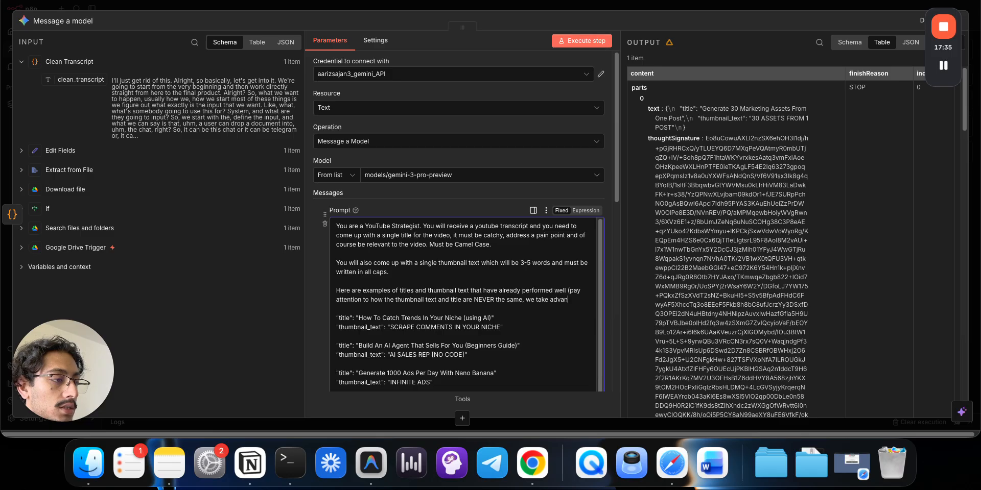
{"action": "type", "text": "tage of th"}
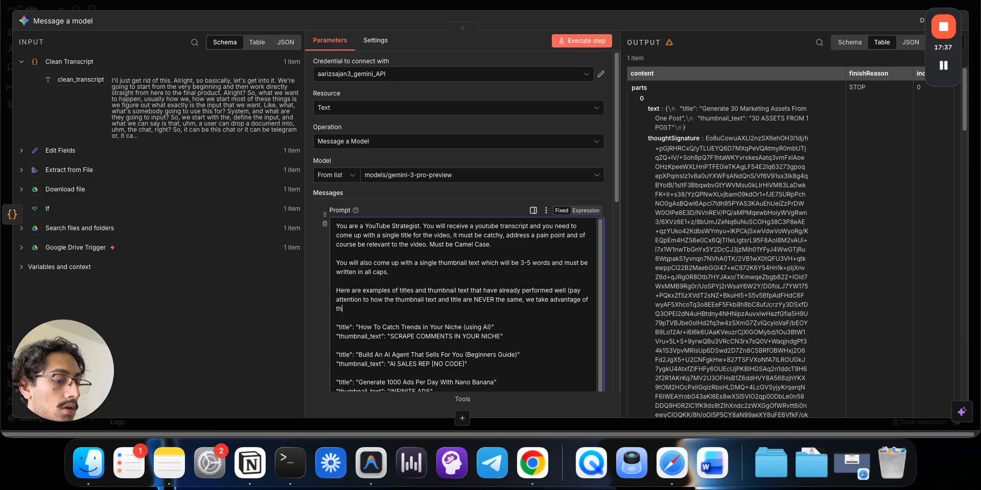
{"action": "type", "text": "e fact tha"}
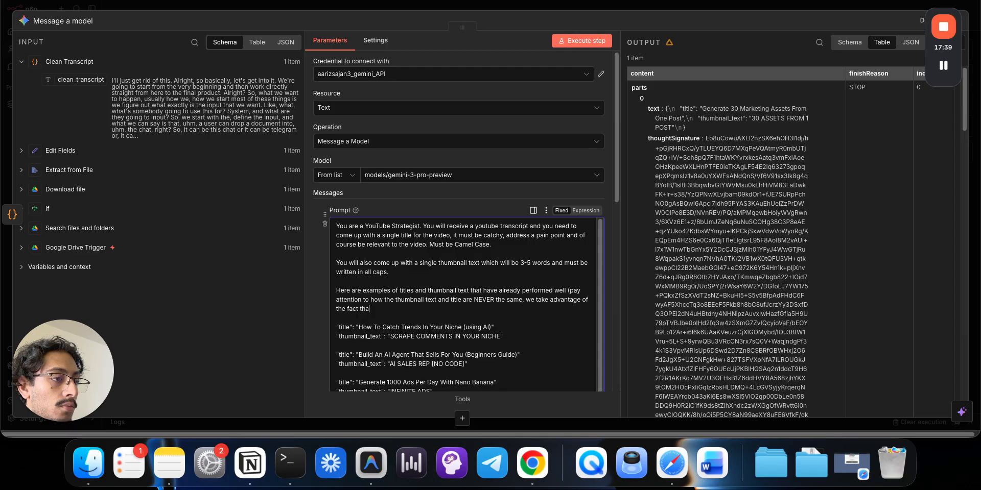
{"action": "type", "text": "t we can "}
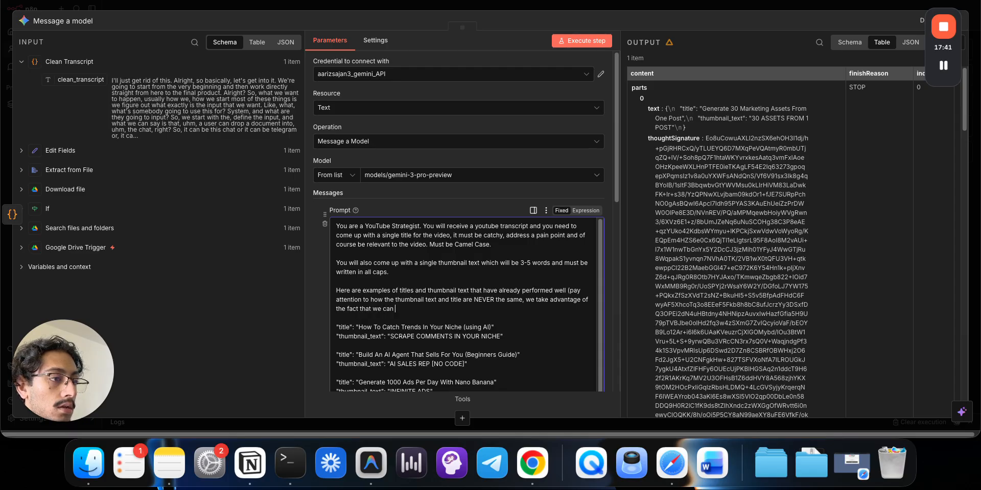
{"action": "type", "text": "say 2 things to the u"}
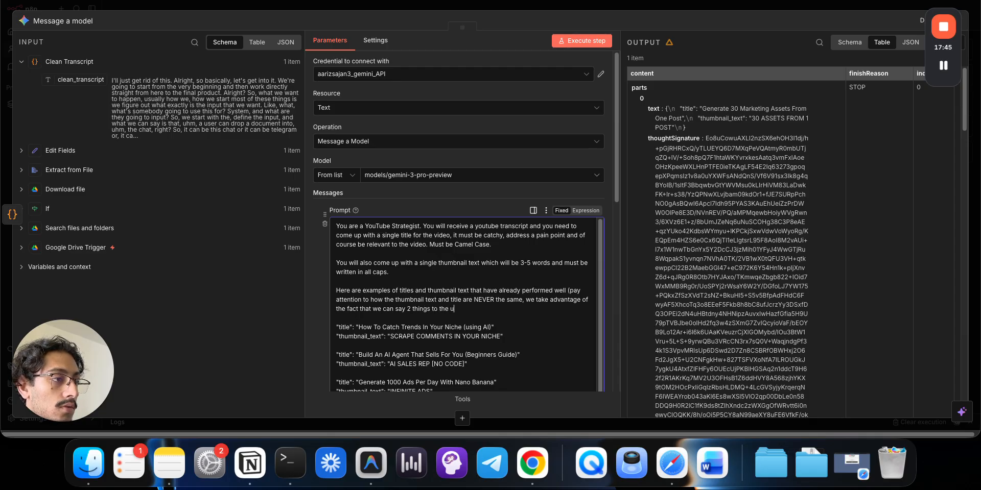
{"action": "key", "text": "BackSpace"}
{"action": "type", "text": "viewve"}
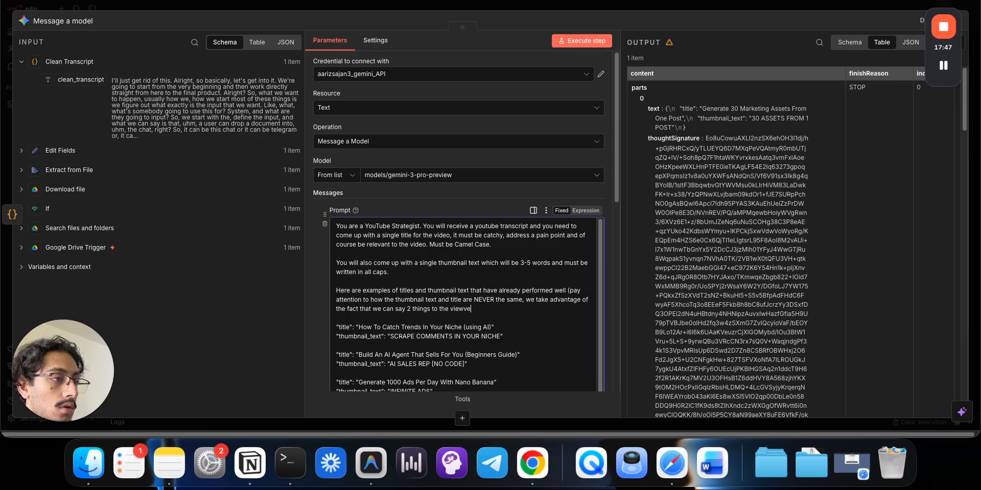
{"action": "key", "text": "BackSpace"}
{"action": "key", "text": "BackSpace"}
{"action": "key", "text": "BackSpace"}
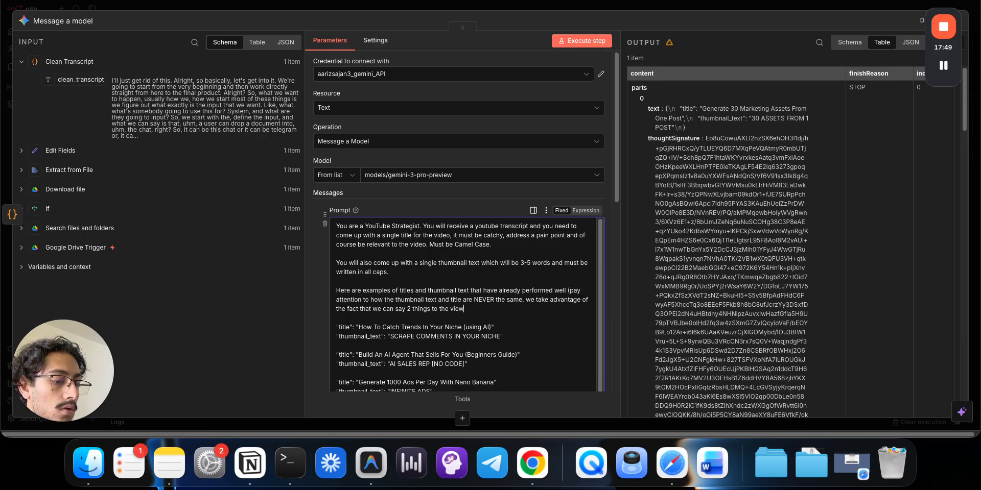
{"action": "type", "text": "er "}
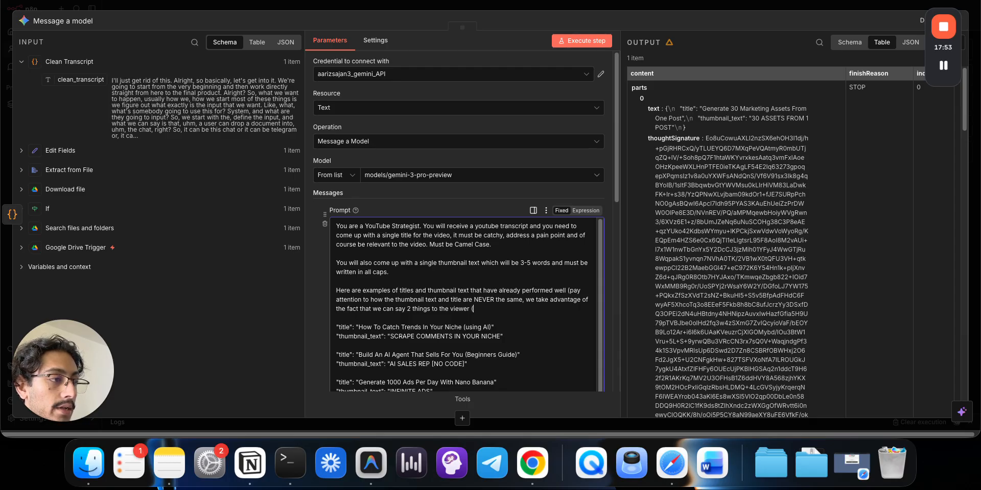
{"action": "type", "text": ", one"}
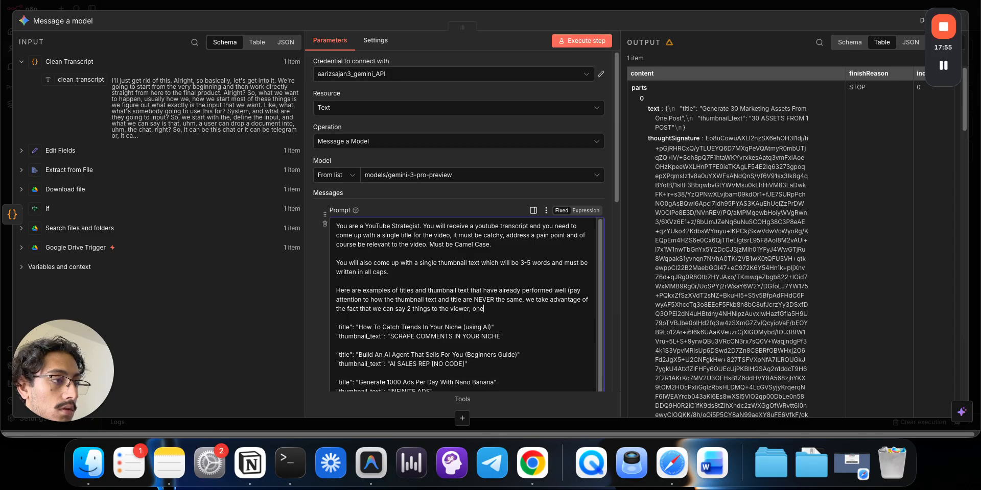
{"action": "type", "text": " in the tit"}
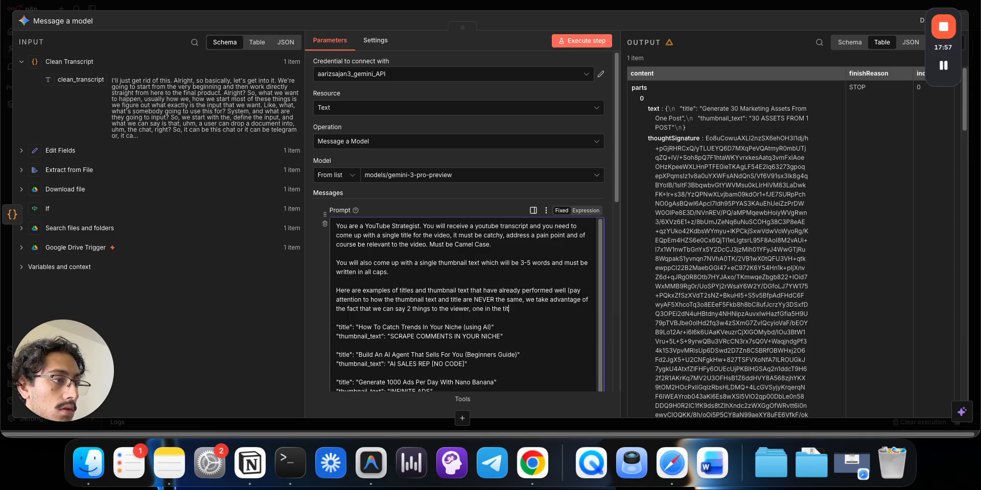
{"action": "type", "text": "le and one in the "}
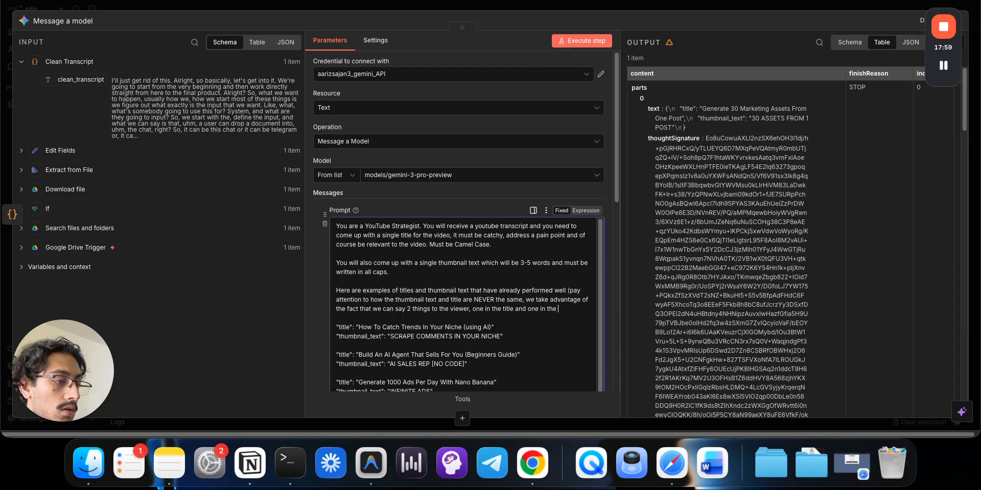
{"action": "type", "text": "thumbnail"}
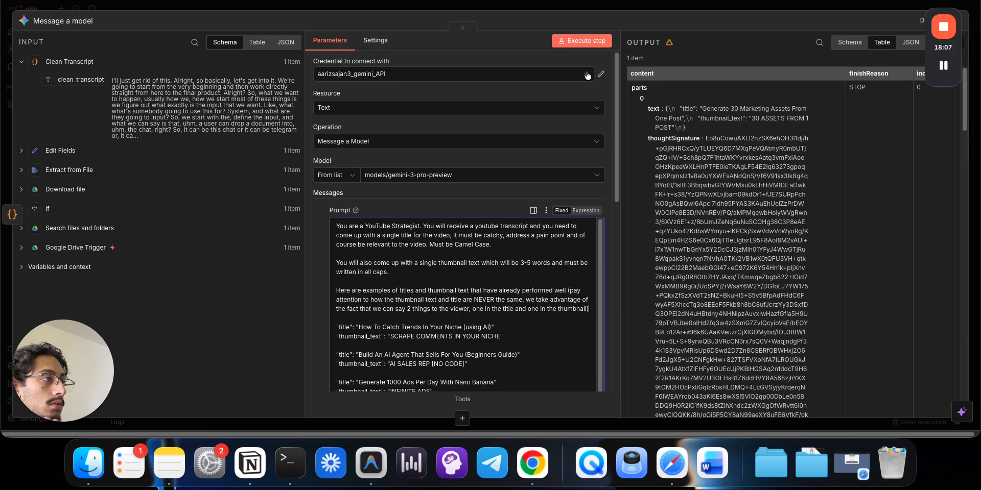
{"action": "left_click", "coordinate": [585, 45]}
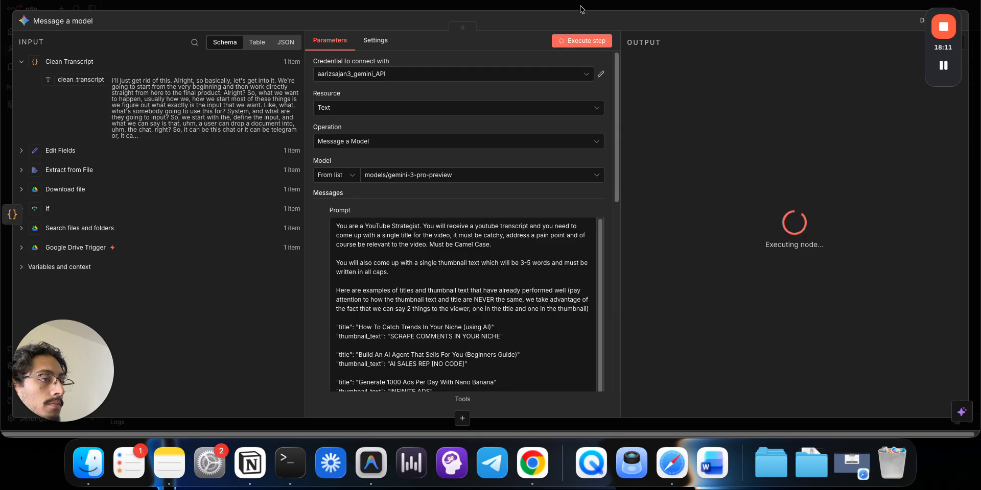
- Add a new message with the Model role to the Gemini node
{"action": "scroll", "coordinate": [546, 304], "scroll_direction": "down", "scroll_amount": 10}
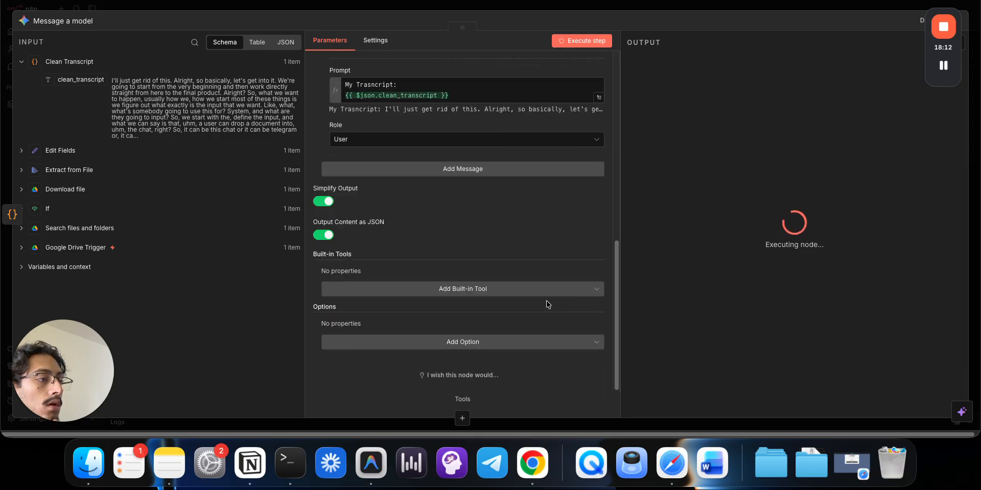
{"action": "left_click", "coordinate": [488, 169]}
{"action": "left_click", "coordinate": [452, 233]}
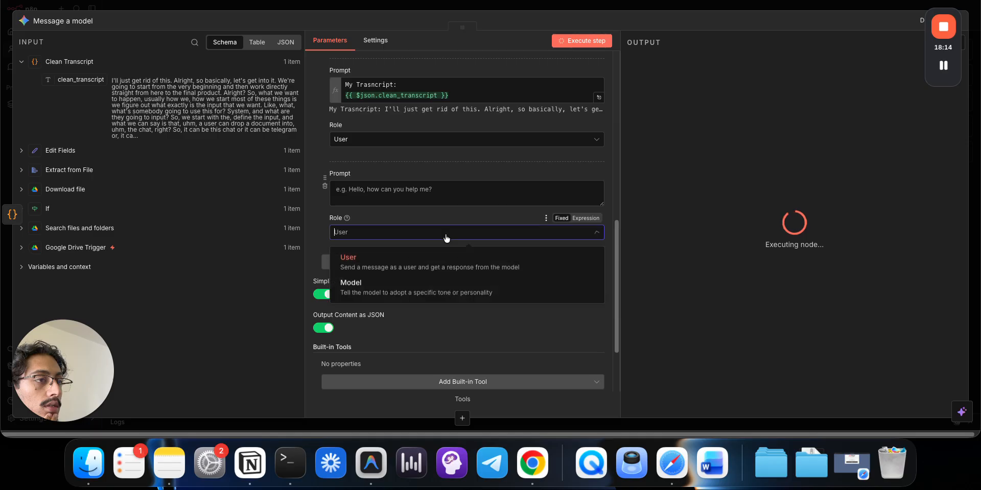
{"action": "left_click", "coordinate": [358, 280]}
- Move the new message above the transcript message and type 'Output Schema' into it
{"action": "scroll", "coordinate": [358, 289], "scroll_direction": "up", "scroll_amount": 10}
{"action": "scroll", "coordinate": [357, 292], "scroll_direction": "down", "scroll_amount": 5}
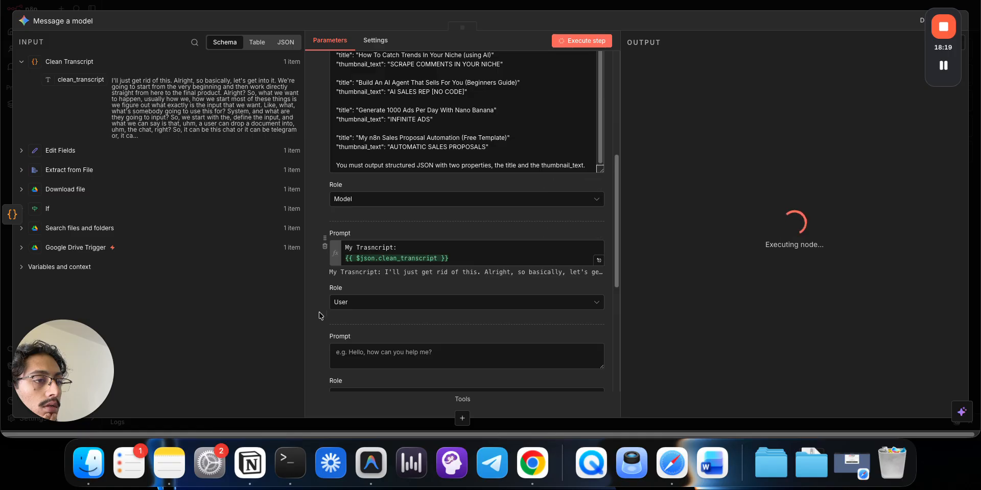
{"action": "left_click_drag", "start_coordinate": [324, 344], "coordinate": [327, 233]}
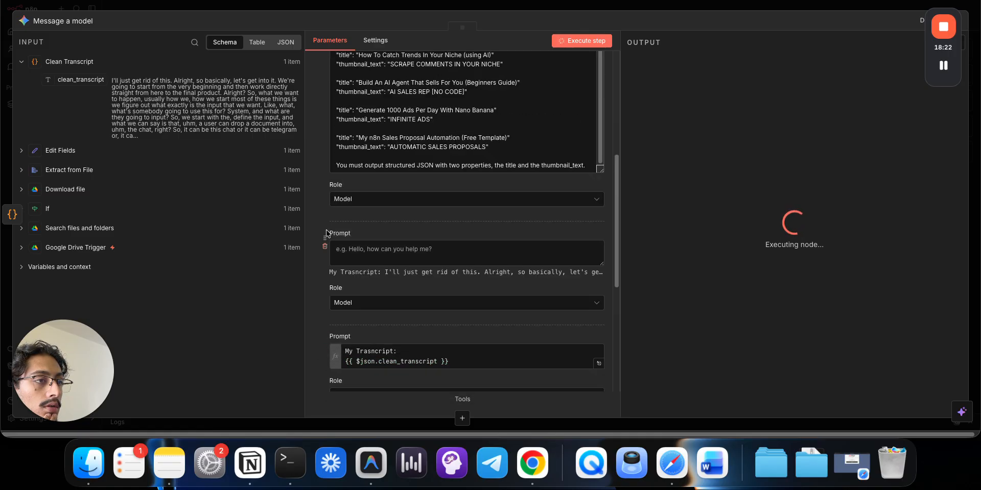
{"action": "left_click", "coordinate": [374, 253]}
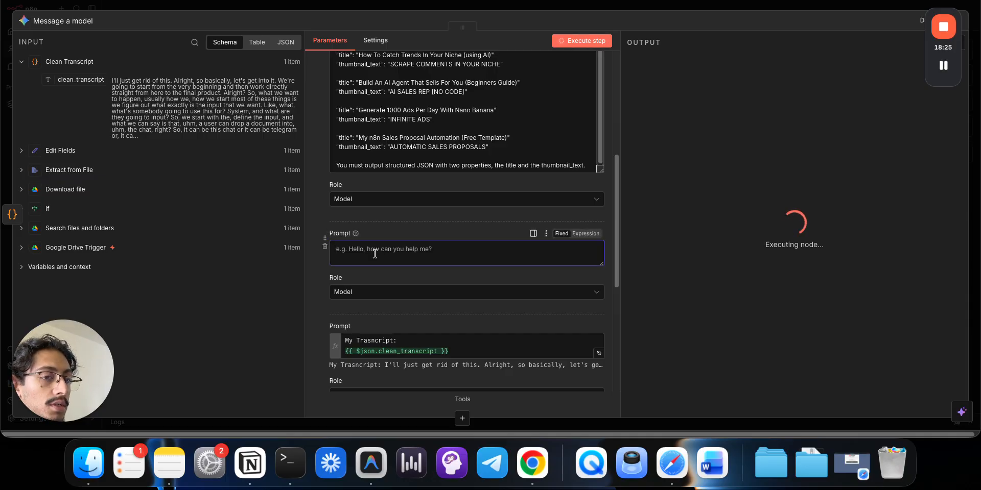
{"action": "type", "text": "Output"}
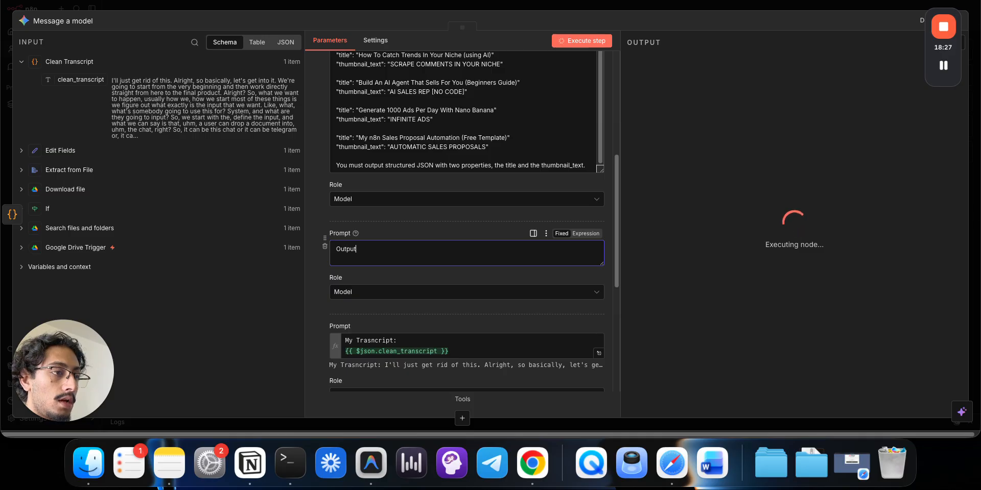
{"action": "type", "text": " Schema:"}
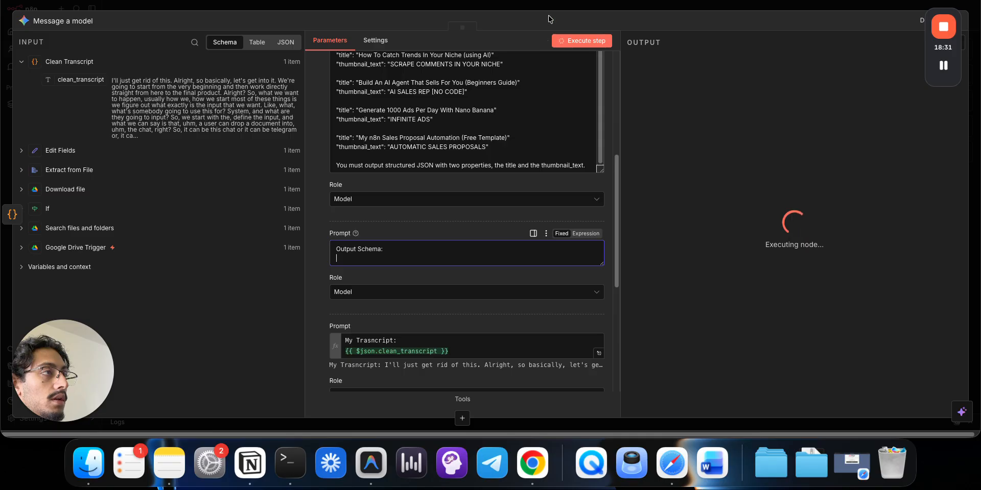
{"action": "left_click", "coordinate": [552, 10]}
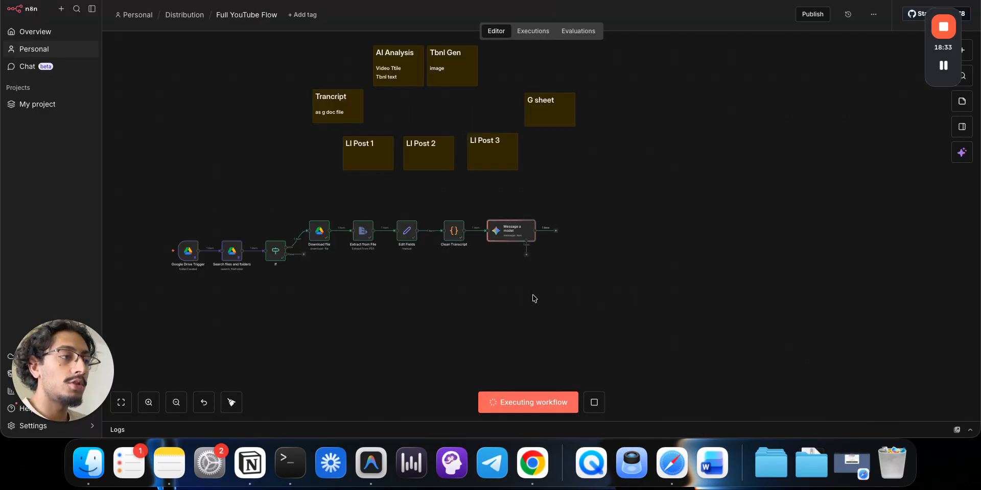
- After the run, confirm Gemini outputs 'Turn One Post Into 30 Marketing Assets (AI Tutorial)' and 'BUILD A CONTENT MACHINE'
{"action": "key", "text": "Tab"}
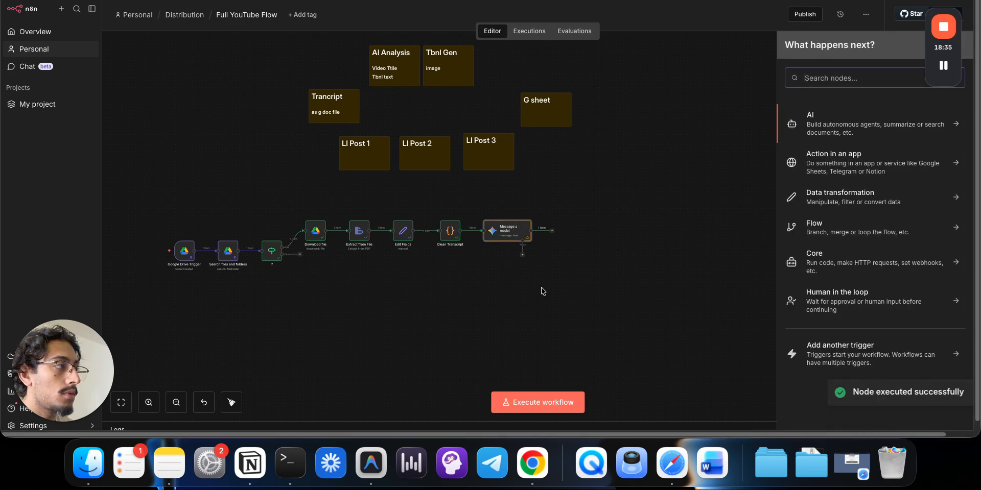
{"action": "key", "text": "Tab"}
{"action": "double_click", "coordinate": [501, 237]}
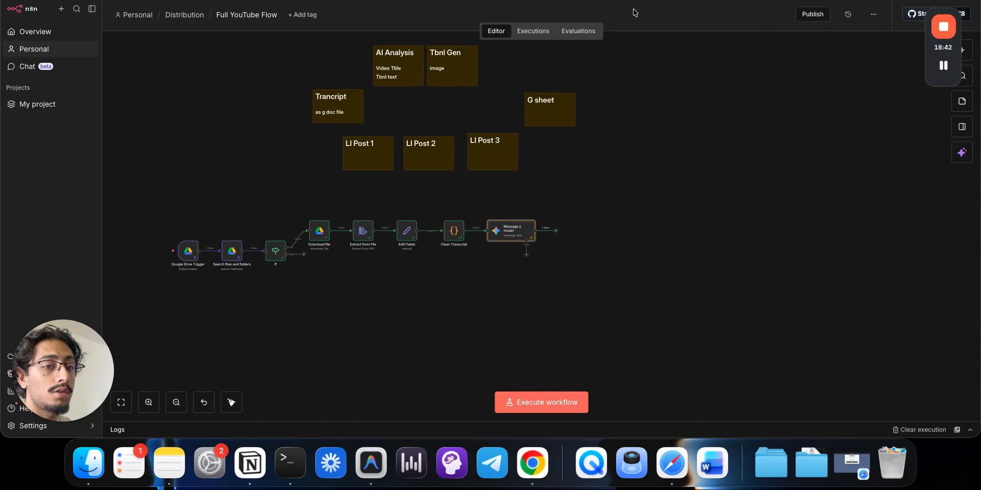
{"action": "left_click", "coordinate": [634, 8]}
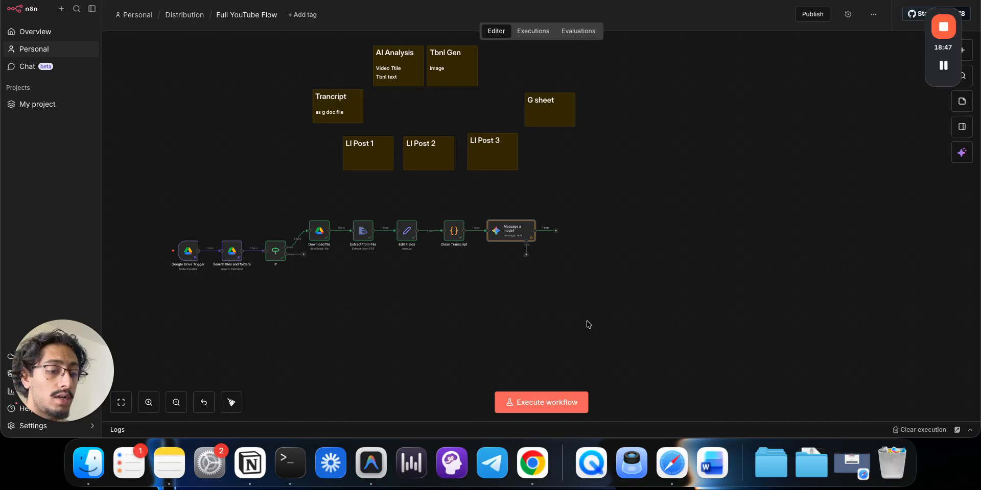
{"action": "key", "text": "Tab"}
{"action": "type", "text": "ll"}
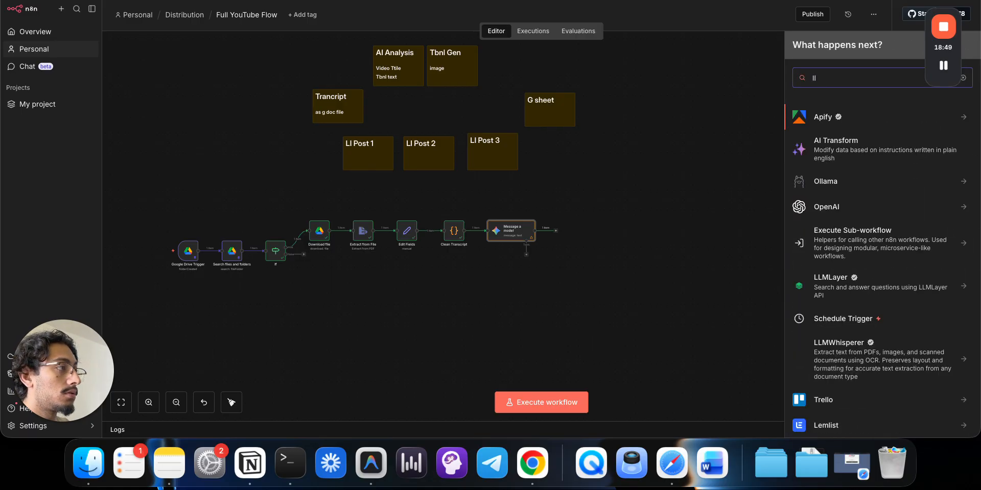
{"action": "type", "text": "m chain"}
{"action": "key", "text": "Down"}
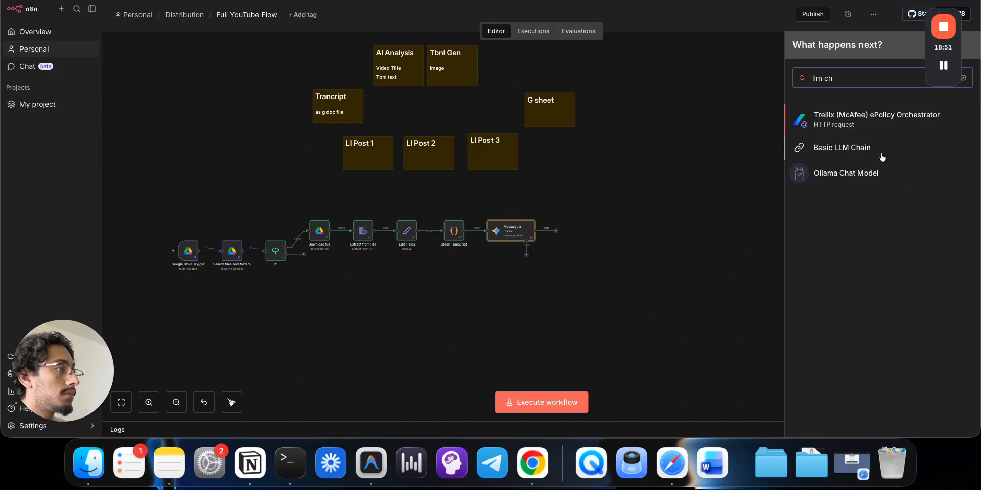
{"action": "key", "text": "Return"}
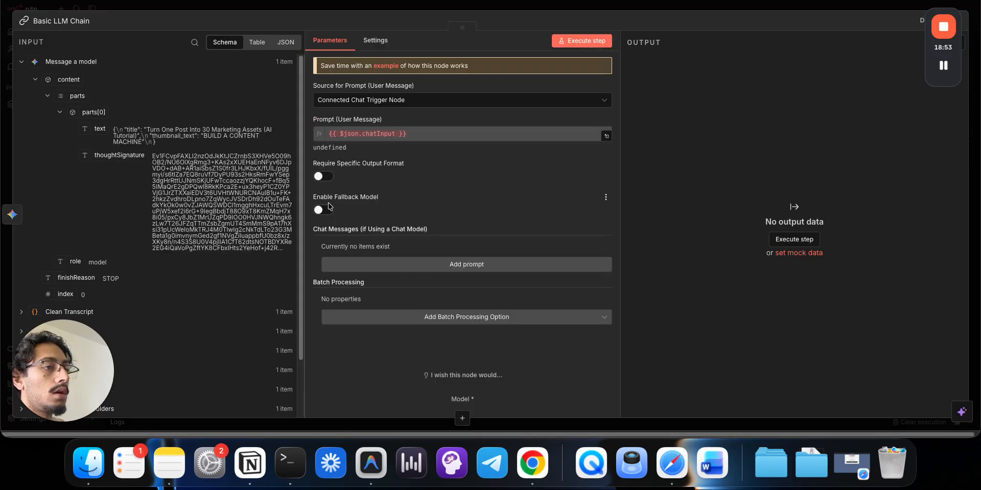
{"action": "left_click", "coordinate": [324, 176]}
{"action": "left_click", "coordinate": [432, 8]}
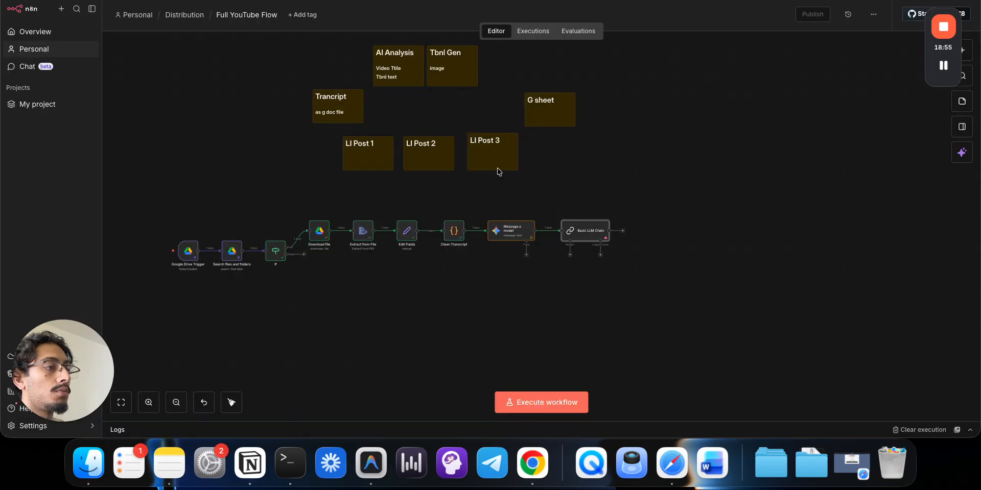
{"action": "left_click", "coordinate": [601, 256]}
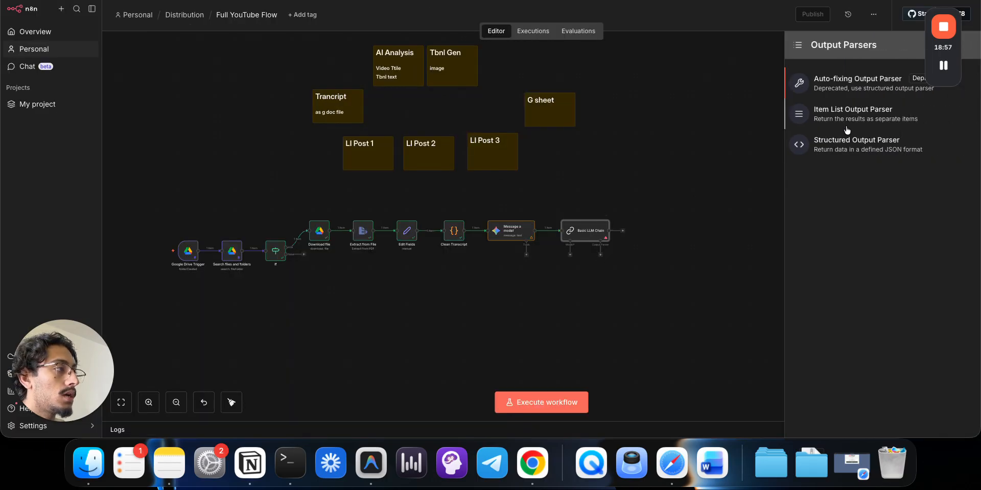
{"action": "left_click", "coordinate": [847, 149]}
{"action": "left_click", "coordinate": [503, 76]}
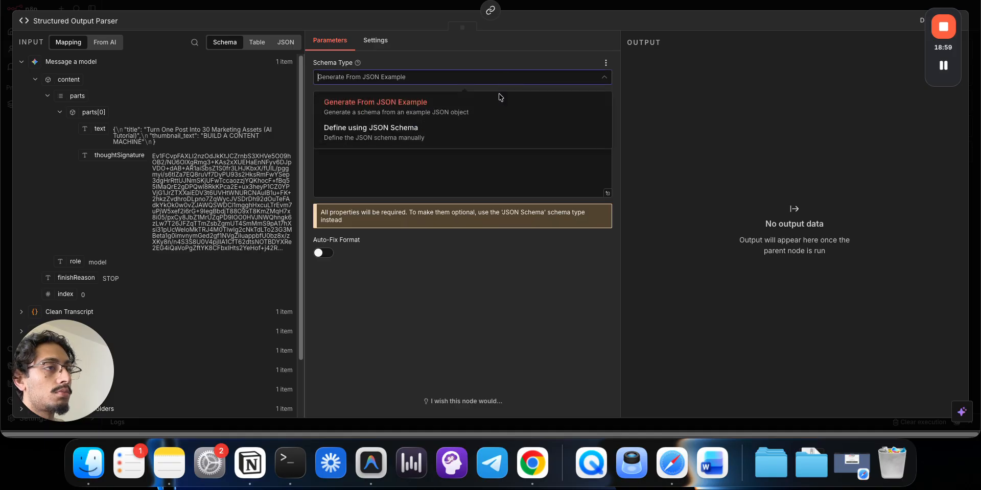
{"action": "left_click", "coordinate": [489, 128]}
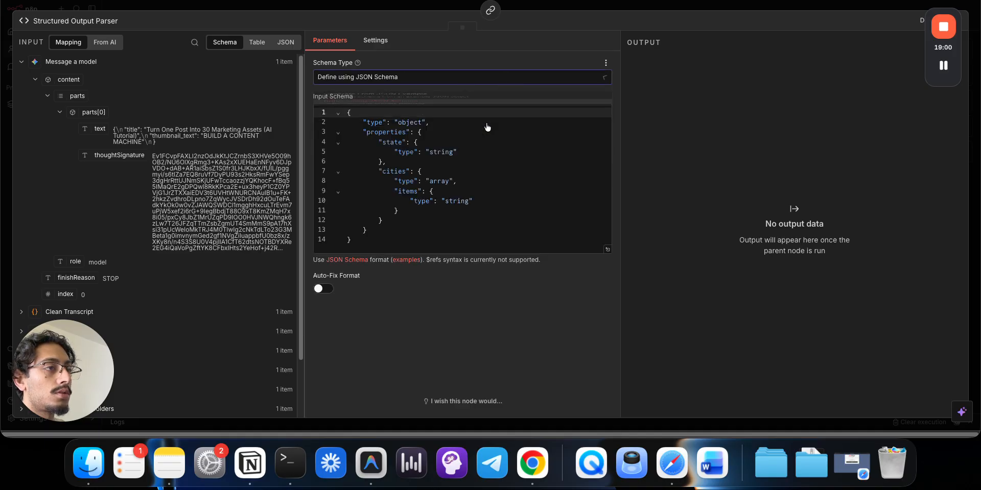
{"action": "left_click", "coordinate": [487, 199]}
{"action": "key", "text": "super+a"}
{"action": "key", "text": "cmd+c"}
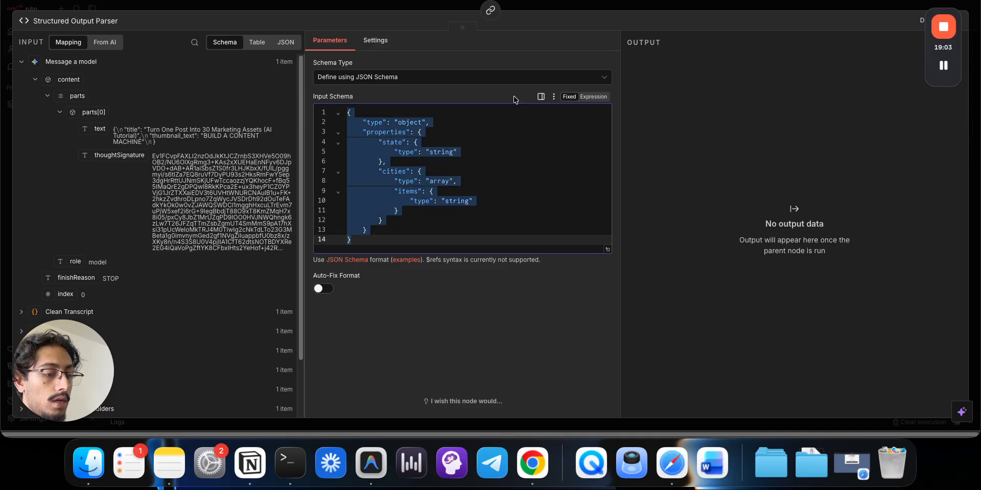
{"action": "key", "text": "Escape"}
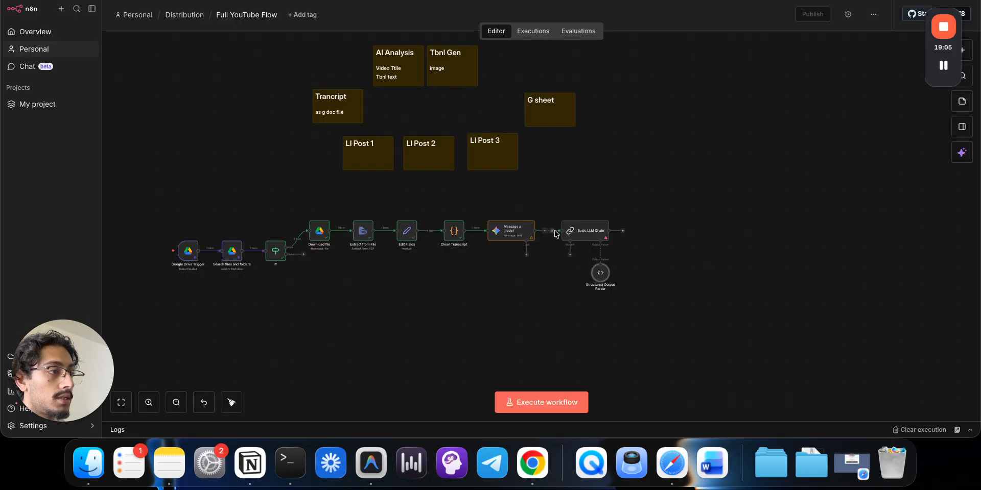
{"action": "left_click_drag", "start_coordinate": [547, 202], "coordinate": [619, 311]}
{"action": "key", "text": "Delete"}
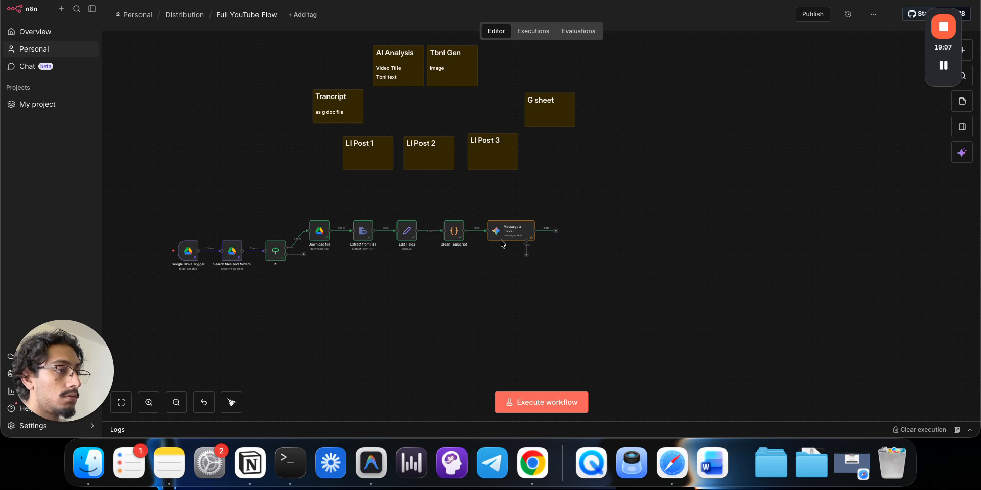
- Paste the copied JSON schema into Message a model's second prompt as an expression
{"action": "double_click", "coordinate": [501, 231]}
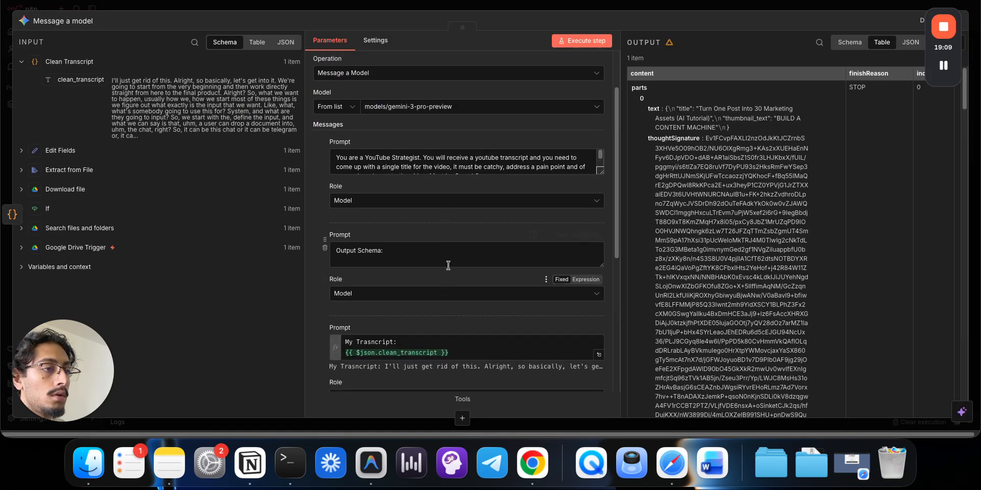
{"action": "left_click", "coordinate": [586, 235]}
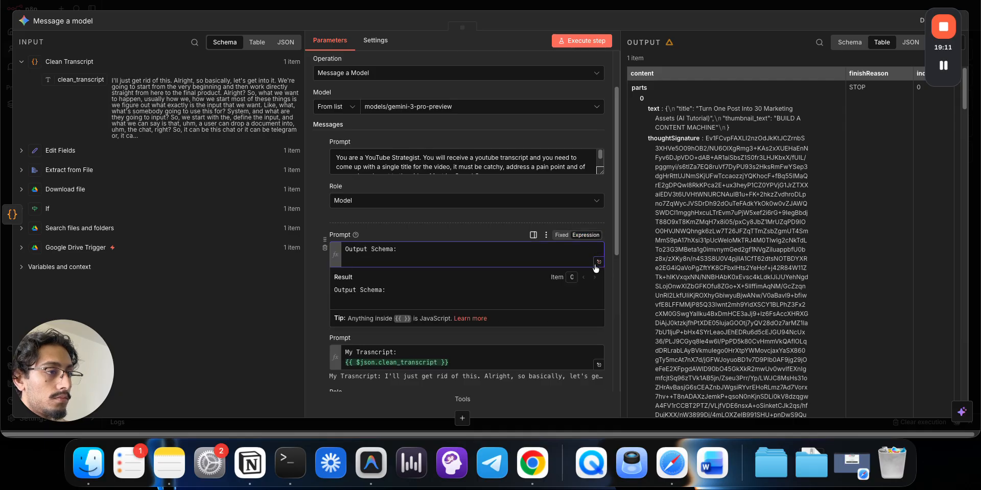
{"action": "left_click", "coordinate": [597, 263]}
{"action": "left_click", "coordinate": [440, 133]}
{"action": "key", "text": "cmd+v"}
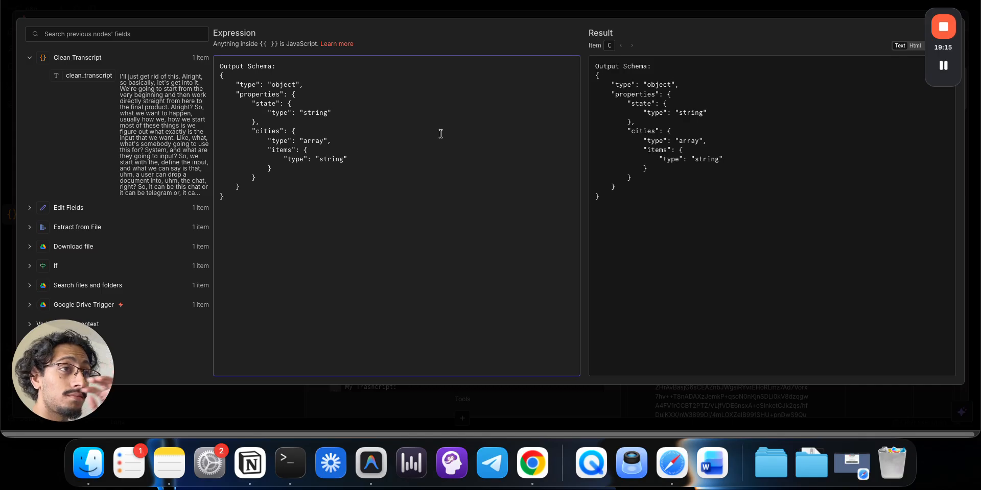
- Rename the schema keys to title and thumbnail_text, replace the array type, and delete the items block
{"action": "double_click", "coordinate": [261, 105]}
{"action": "type", "text": "title"}
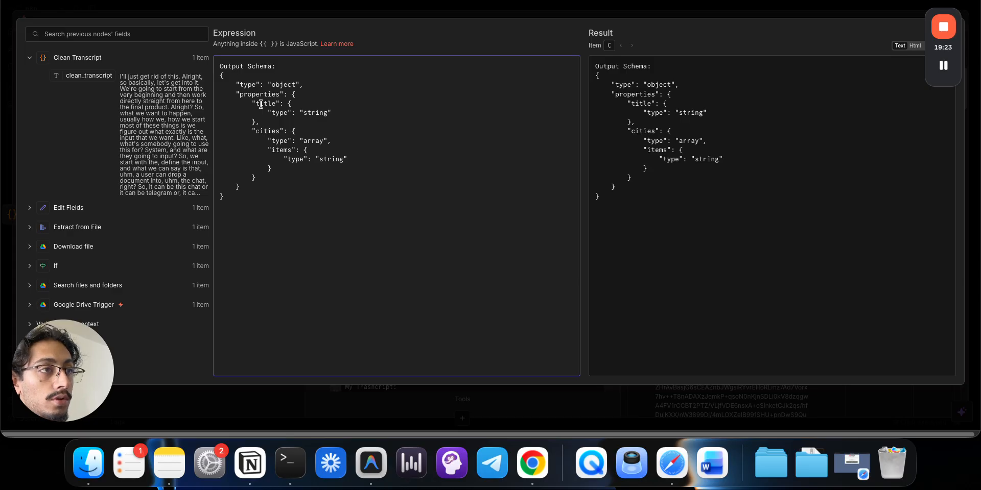
{"action": "double_click", "coordinate": [268, 129]}
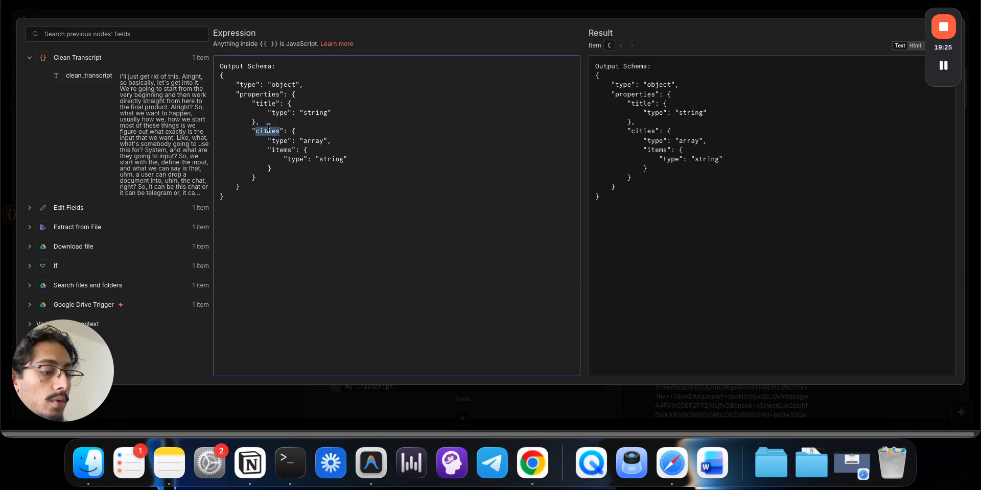
{"action": "type", "text": "thimbnail"}
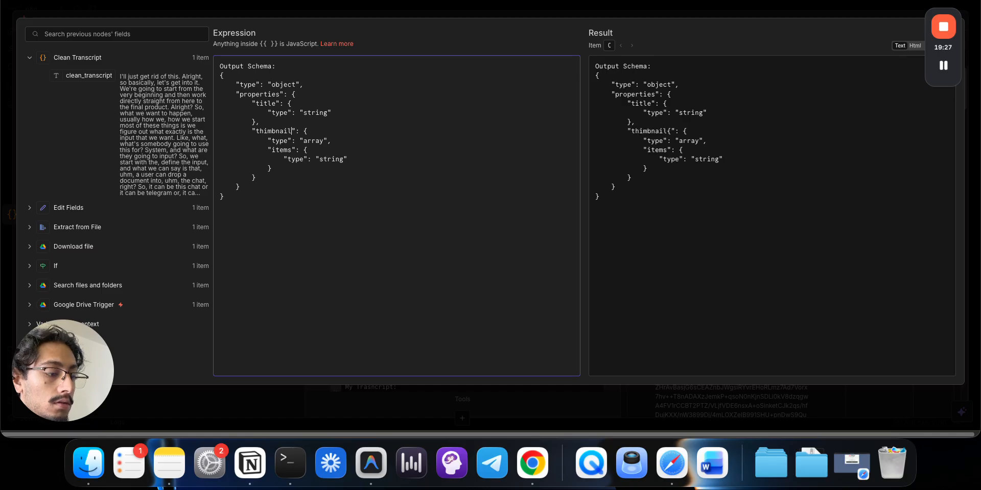
{"action": "type", "text": "_text"}
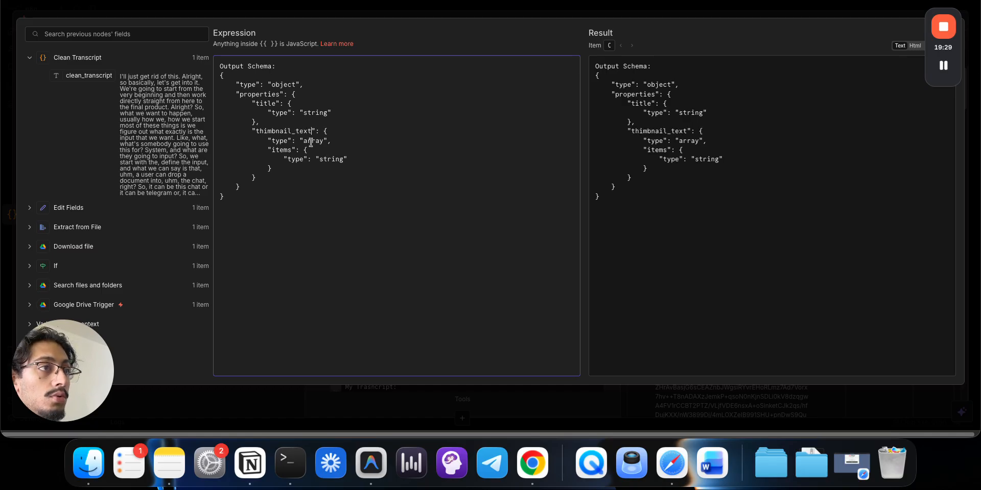
{"action": "double_click", "coordinate": [310, 141]}
{"action": "type", "text": "srt"}
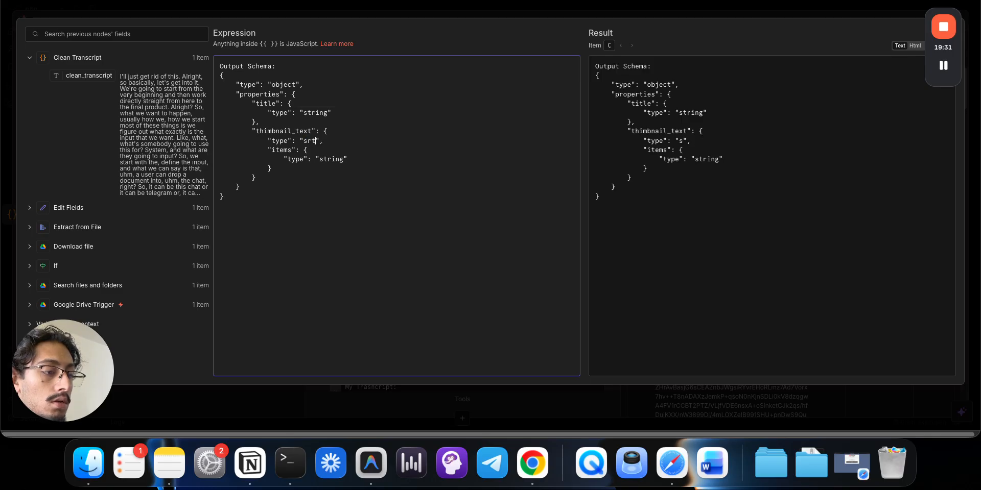
{"action": "type", "text": "ing"}
{"action": "left_click", "coordinate": [341, 143]}
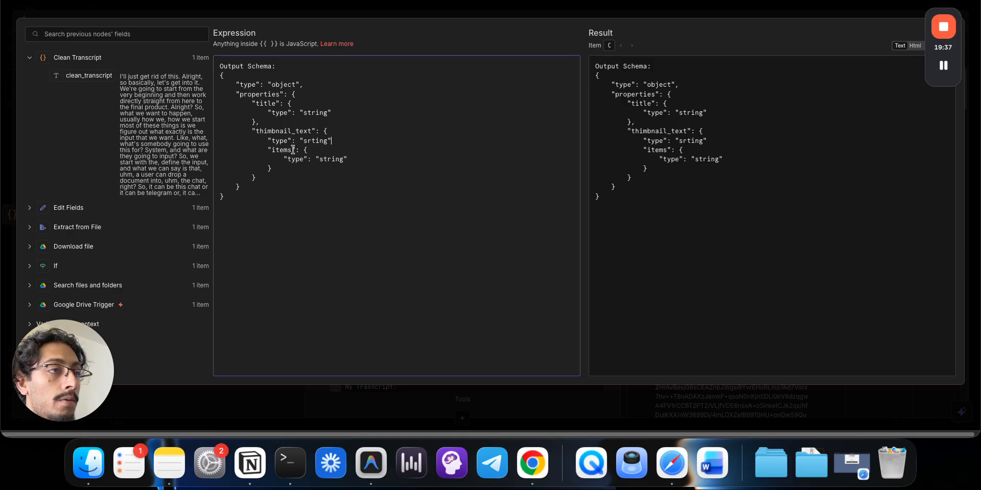
{"action": "left_click_drag", "start_coordinate": [266, 149], "coordinate": [271, 169]}
{"action": "key", "text": "BackSpace"}
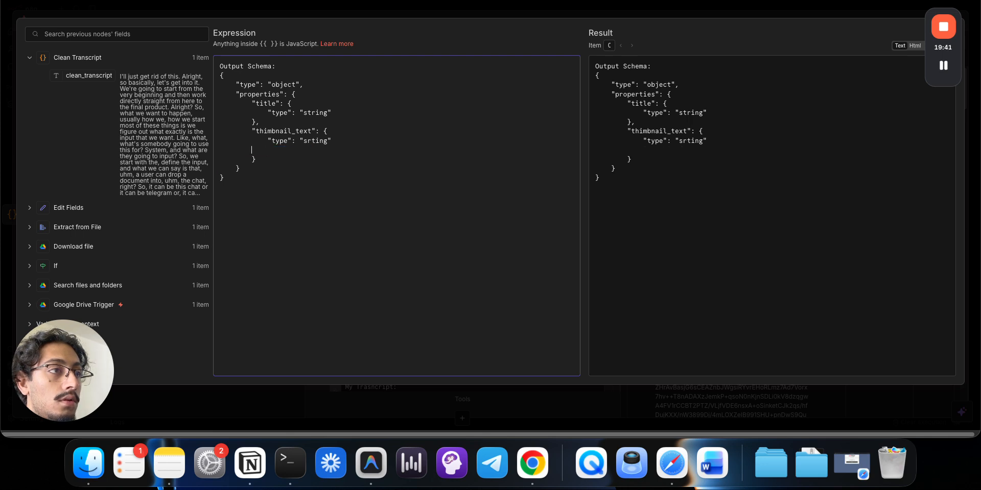
{"action": "left_click", "coordinate": [267, 132]}
{"action": "key", "text": "BackSpace"}
{"action": "type", "text": "u"}
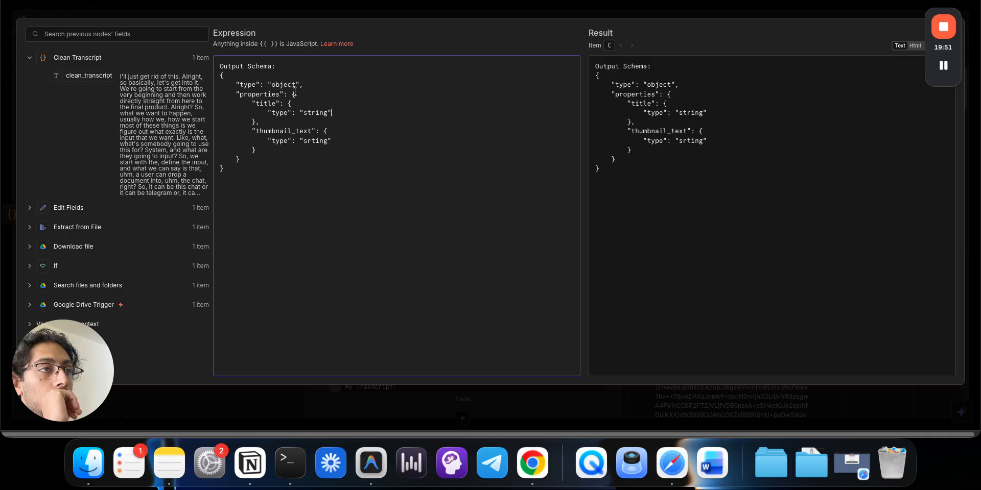
- Verify the schema's braces, then close the expression editor and the node settings
{"action": "left_click_drag", "start_coordinate": [240, 85], "coordinate": [289, 105]}
{"action": "left_click", "coordinate": [328, 91]}
{"action": "left_click", "coordinate": [302, 101]}
{"action": "left_click", "coordinate": [289, 107]}
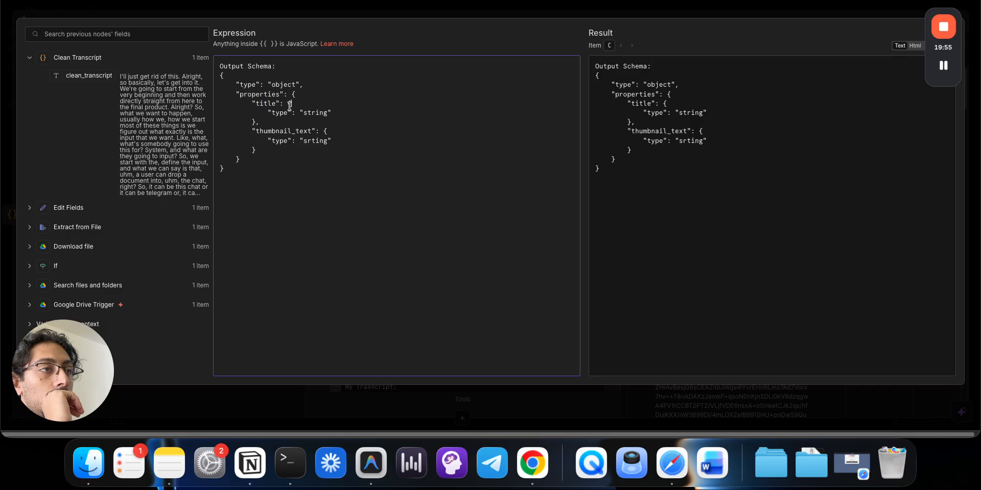
{"action": "left_click", "coordinate": [326, 132]}
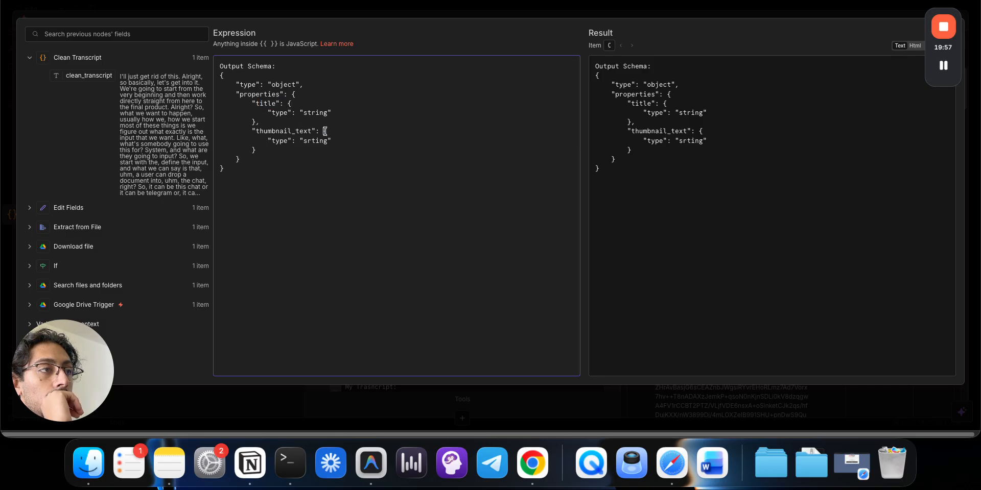
{"action": "left_click", "coordinate": [260, 123]}
{"action": "double_click", "coordinate": [257, 123]}
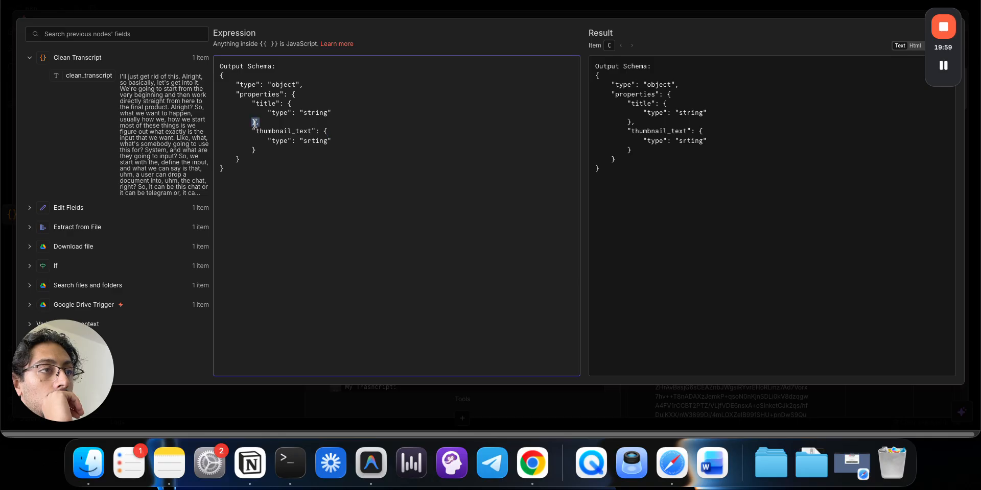
{"action": "left_click", "coordinate": [299, 116]}
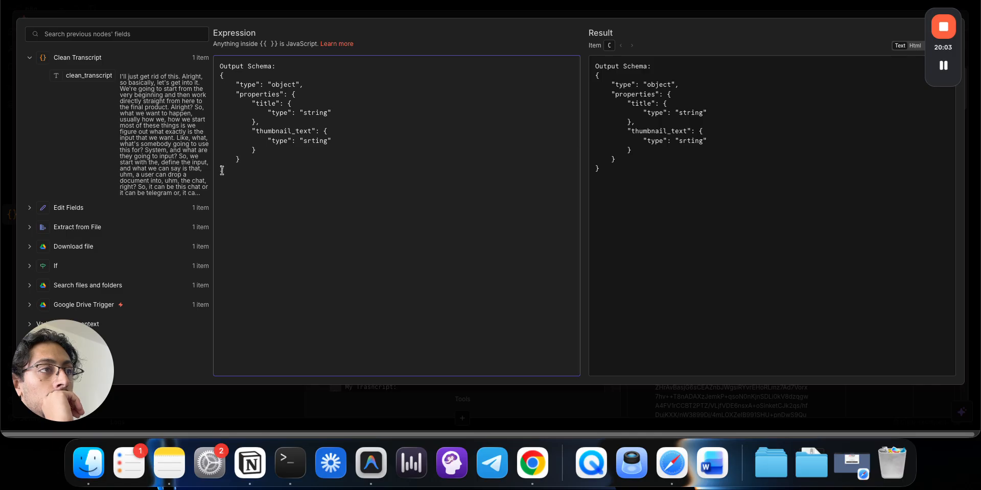
{"action": "left_click", "coordinate": [295, 95]}
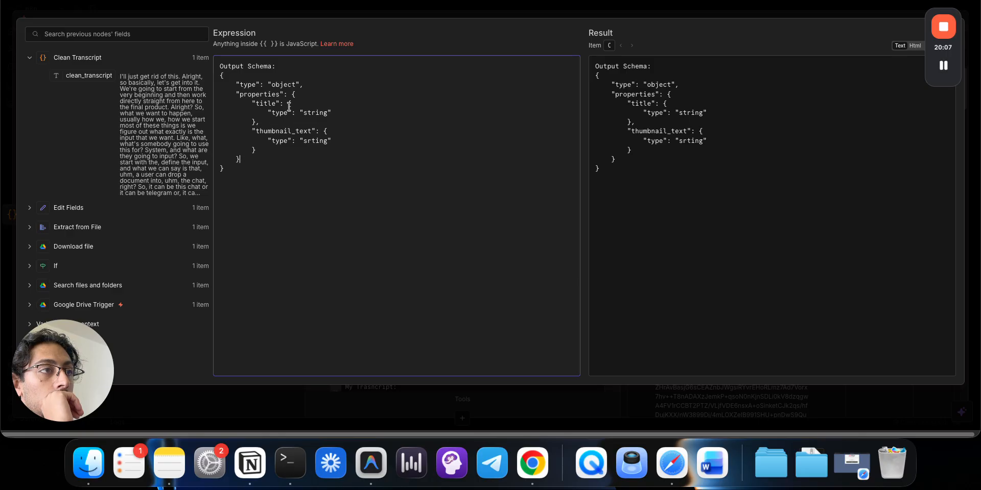
{"action": "left_click", "coordinate": [257, 123]}
{"action": "left_click", "coordinate": [310, 11]}
{"action": "left_click", "coordinate": [315, 10]}
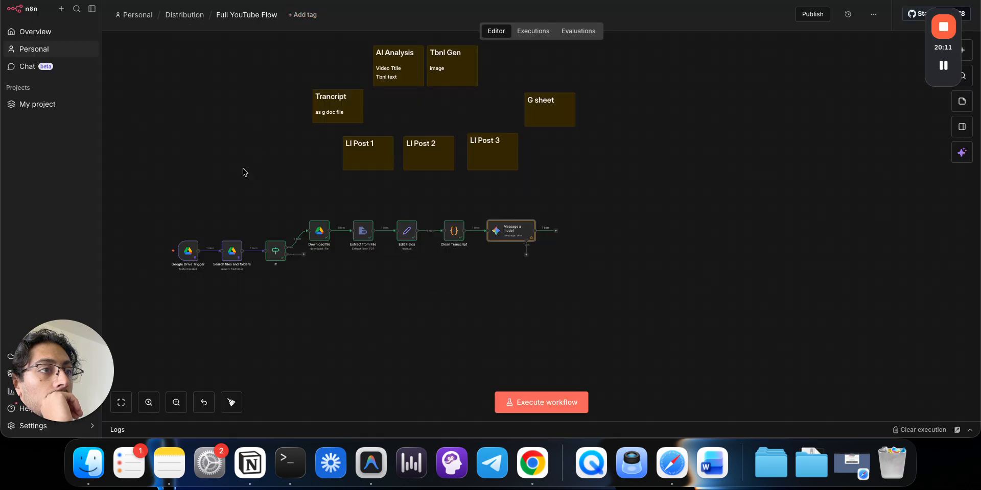
- Execute the Full YouTube Flow and move to the YouTube > Thumbnails folder in Google Drive
{"action": "left_click", "coordinate": [156, 251]}
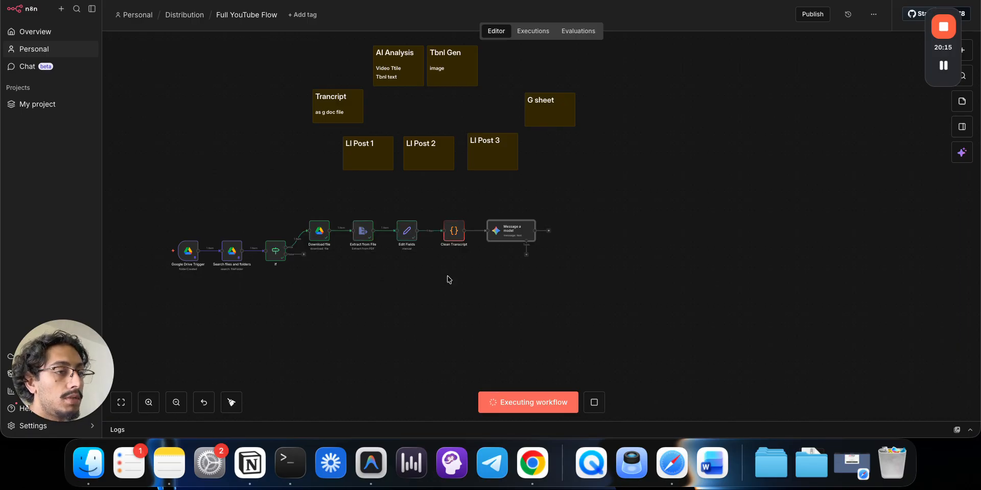
{"action": "left_click_drag", "start_coordinate": [243, 196], "coordinate": [480, 310]}
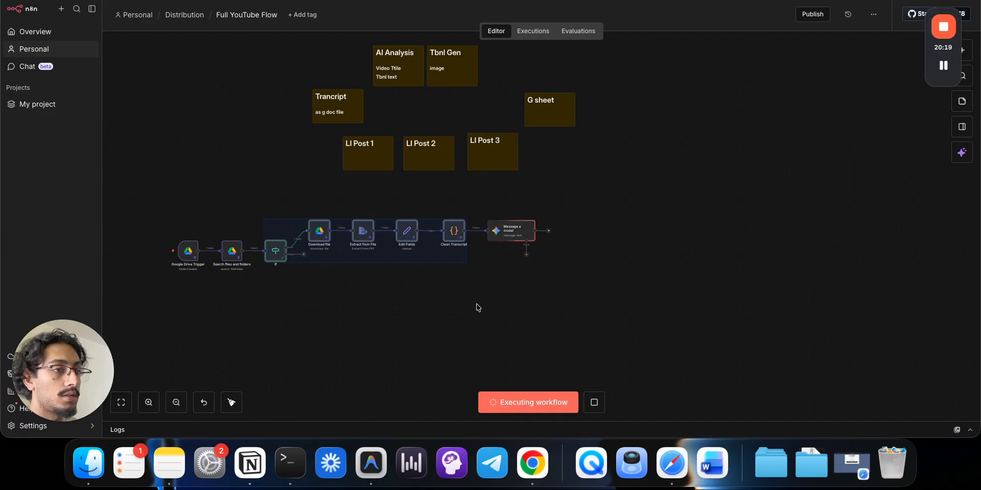
{"action": "left_click", "coordinate": [474, 305]}
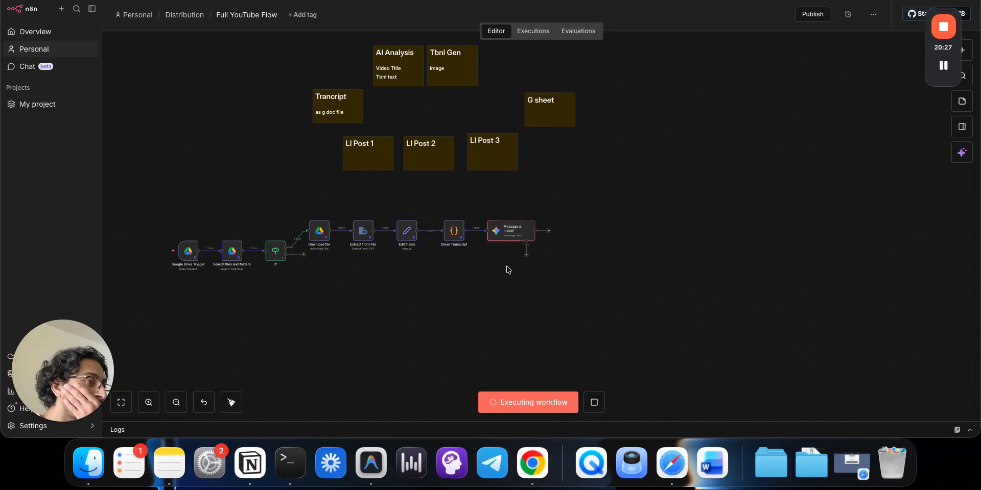
{"action": "key", "text": "ctrl+Tab"}
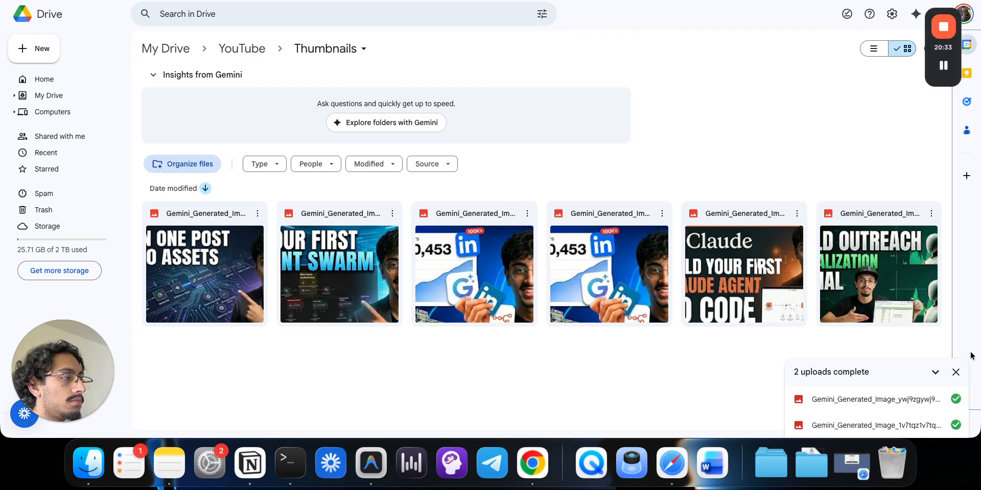
- Move the duplicate LinkedIn thumbnail to the trash
{"action": "left_click", "coordinate": [956, 372]}
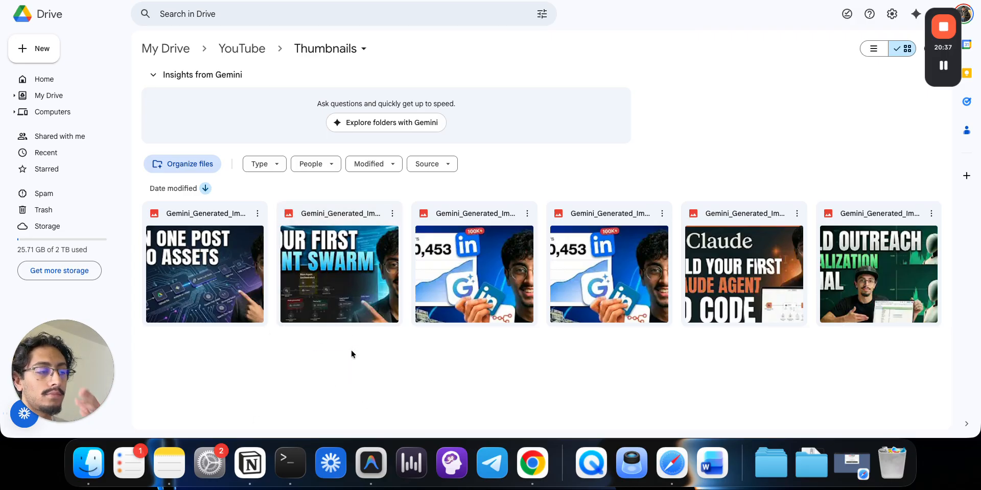
{"action": "left_click", "coordinate": [523, 216]}
{"action": "left_click", "coordinate": [524, 215]}
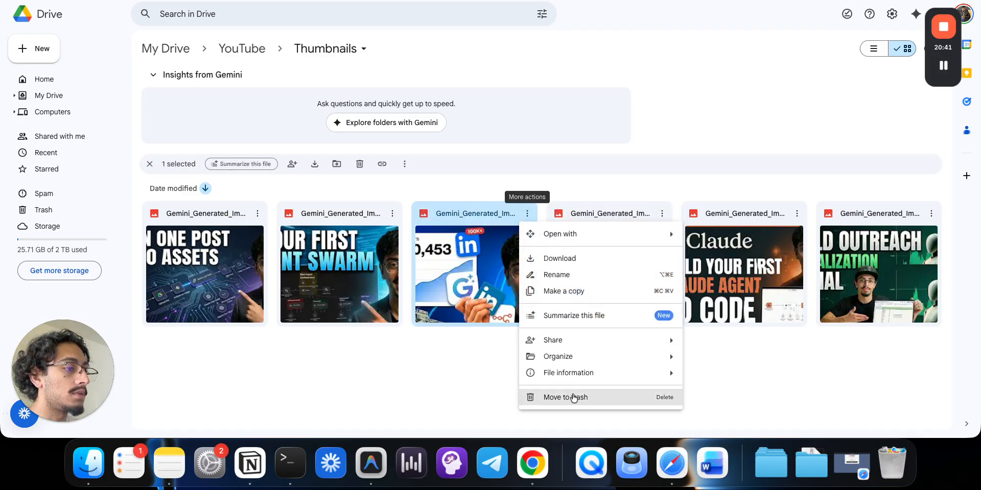
{"action": "left_click", "coordinate": [565, 397]}
{"action": "left_click_drag", "start_coordinate": [851, 380], "coordinate": [125, 183]}
{"action": "left_click", "coordinate": [295, 400]}
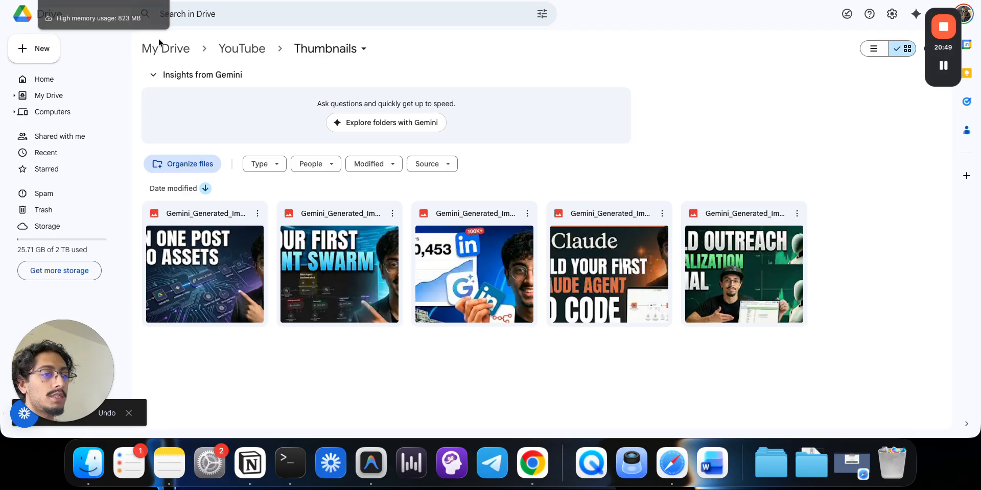
- Preview the 'TURN ONE POST TO 30 ASSETS' thumbnail full-size, then return to n8n
{"action": "left_click", "coordinate": [217, 284]}
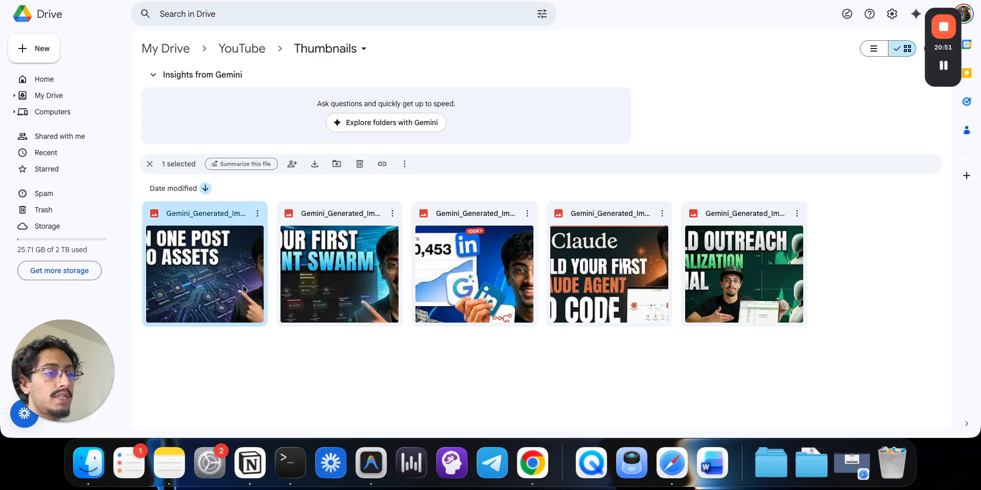
{"action": "double_click", "coordinate": [234, 275]}
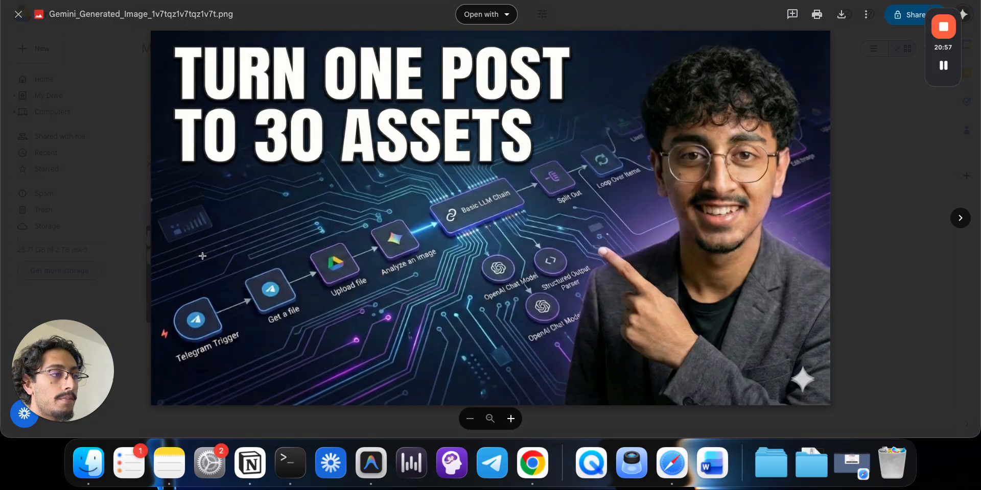
{"action": "left_click", "coordinate": [895, 282]}
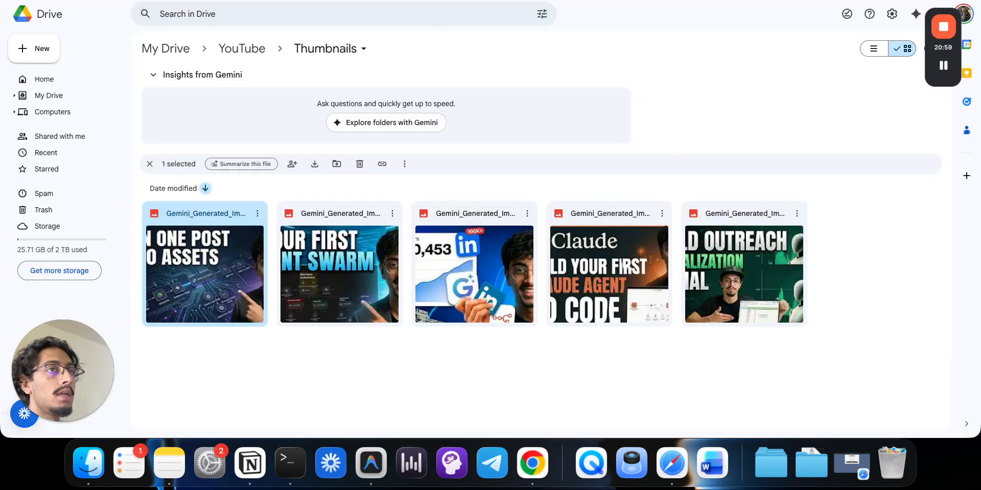
{"action": "double_click", "coordinate": [193, 245]}
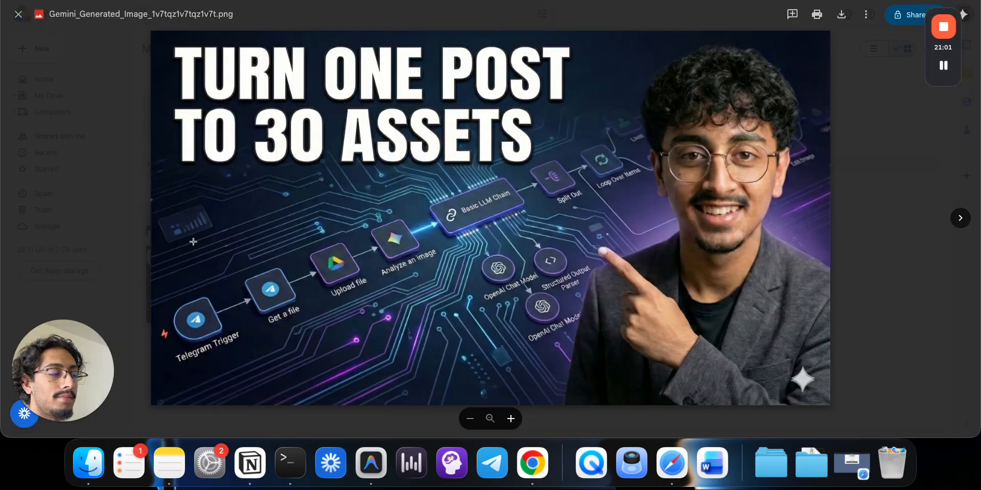
{"action": "left_click", "coordinate": [897, 152]}
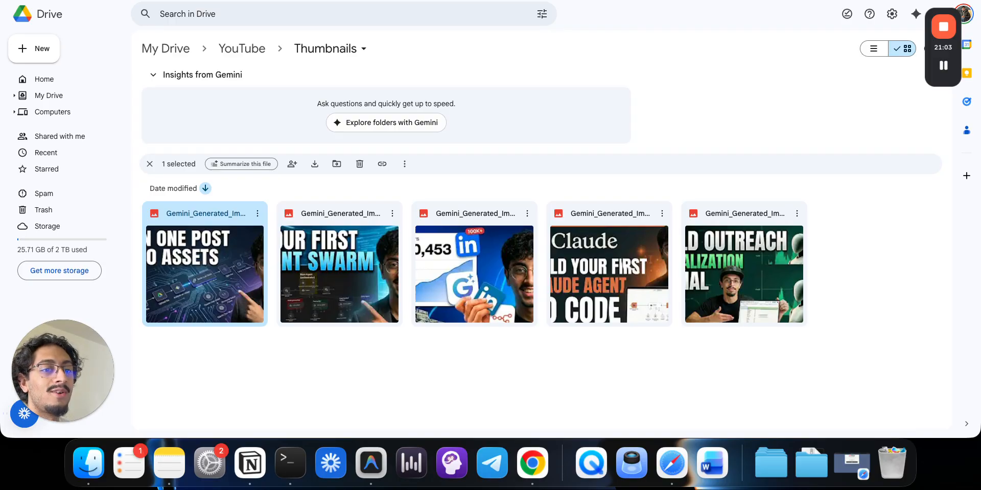
{"action": "key", "text": "ctrl+Tab"}
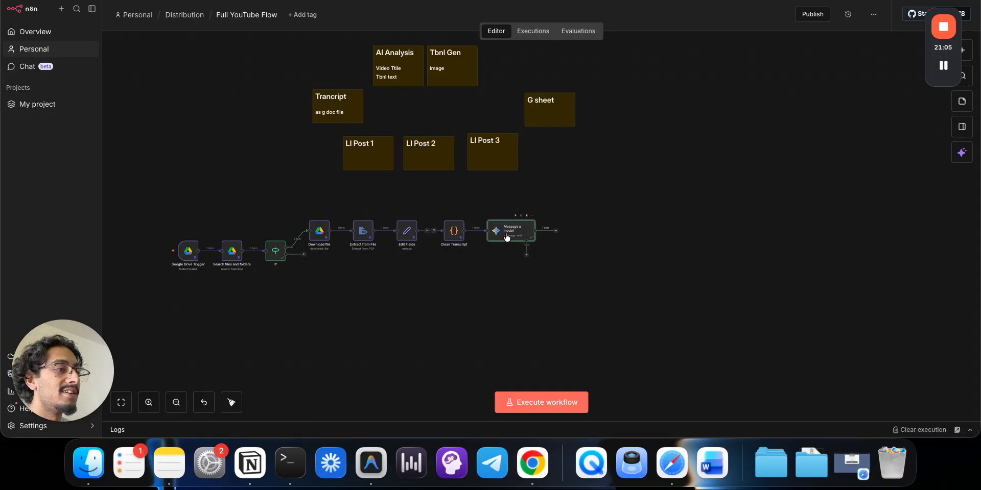
- Delete the structured JSON instruction line from the Message a model system prompt
{"action": "double_click", "coordinate": [506, 236]}
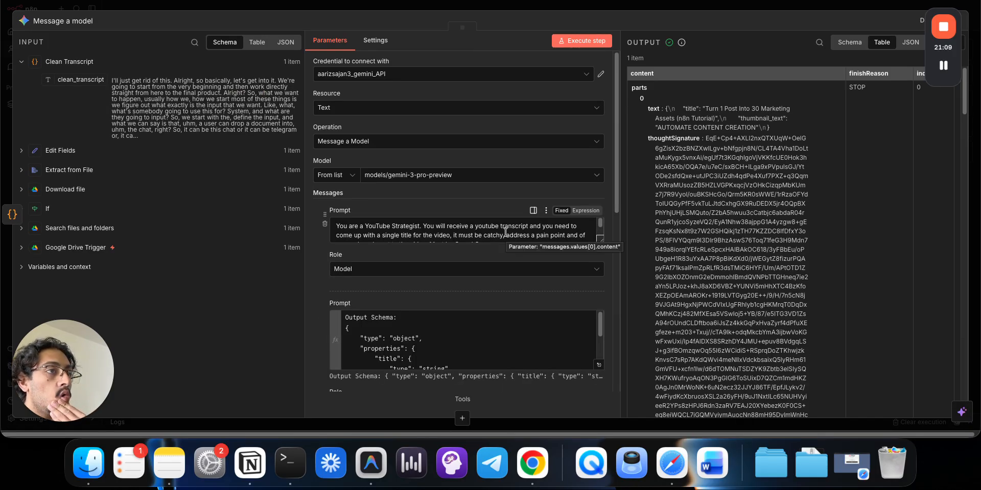
{"action": "scroll", "coordinate": [507, 232], "scroll_direction": "down", "scroll_amount": 5}
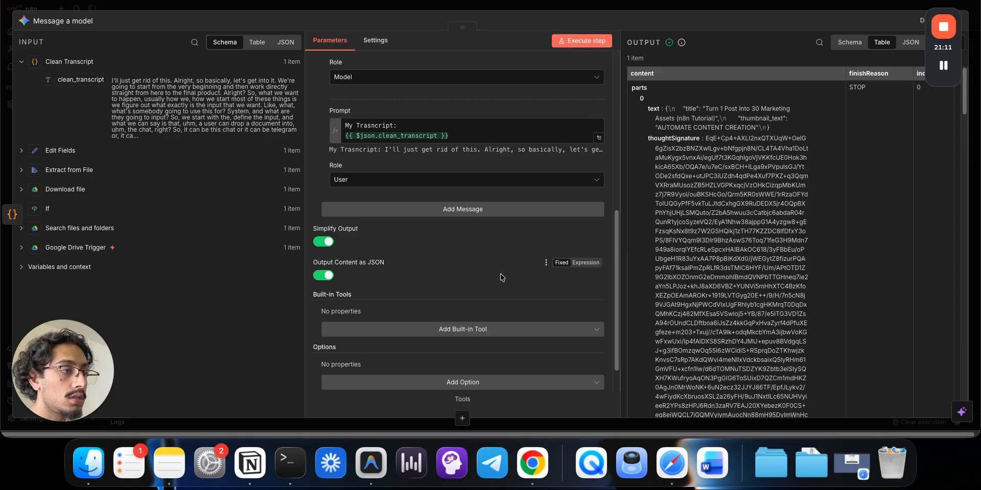
{"action": "scroll", "coordinate": [428, 275], "scroll_direction": "up", "scroll_amount": 6}
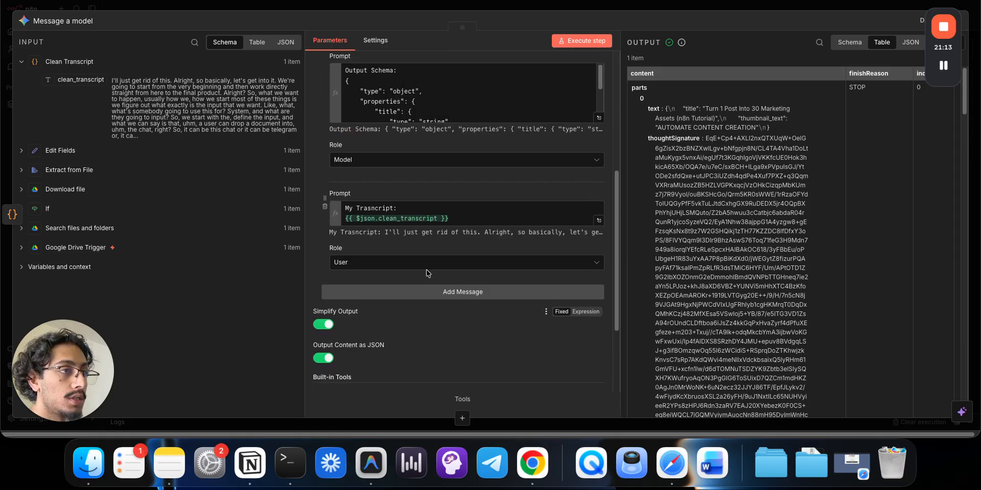
{"action": "scroll", "coordinate": [428, 274], "scroll_direction": "up", "scroll_amount": 1}
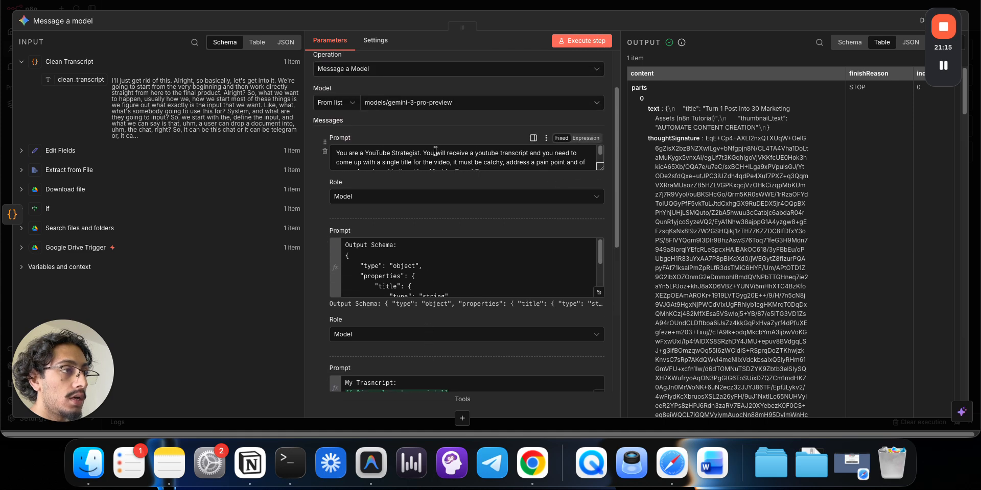
{"action": "scroll", "coordinate": [590, 165], "scroll_direction": "down", "scroll_amount": 5}
{"action": "left_click", "coordinate": [590, 165]}
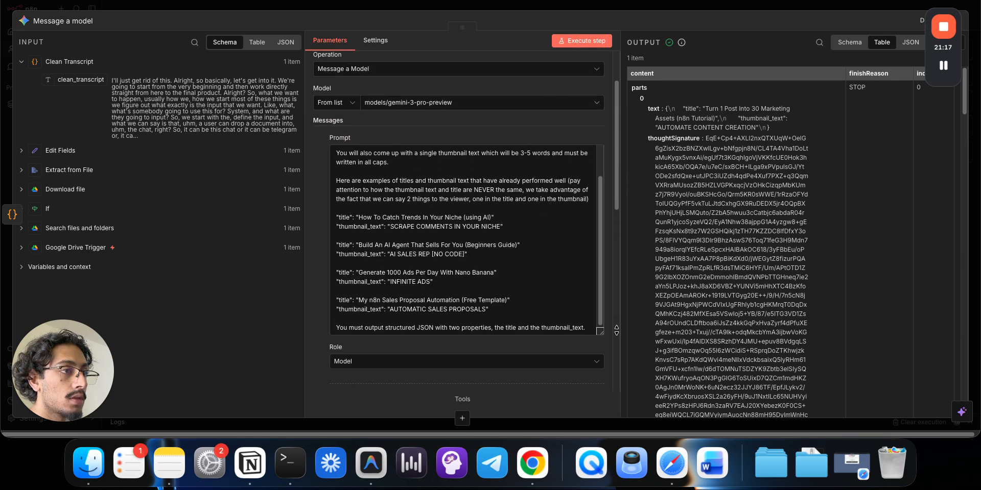
{"action": "triple_click", "coordinate": [502, 331]}
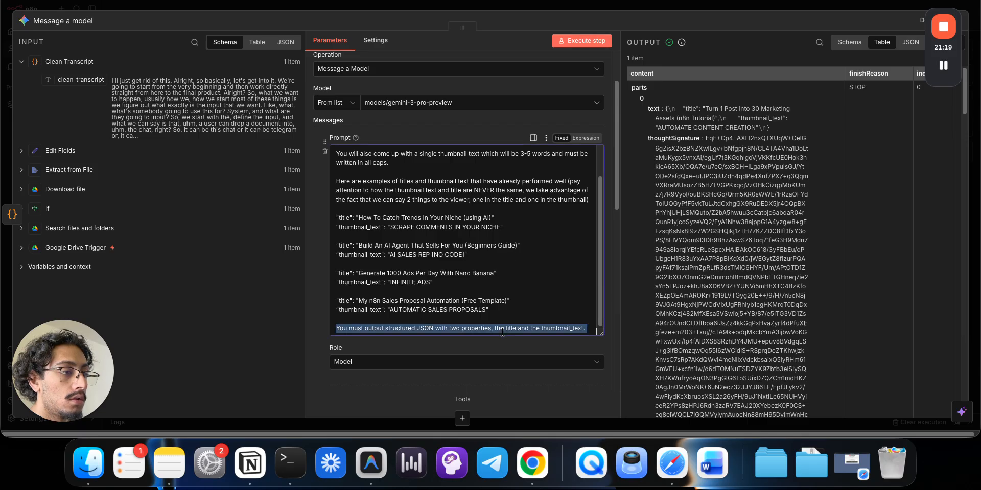
{"action": "key", "text": "BackSpace"}
{"action": "key", "text": "BackSpace"}
{"action": "key", "text": "BackSpace"}
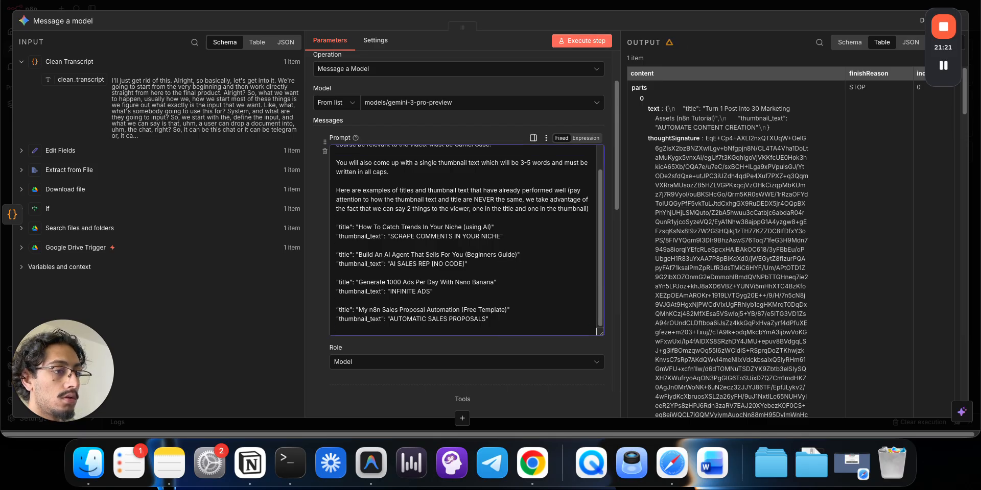
- Clear all text from the Output Schema prompt message
{"action": "scroll", "coordinate": [555, 207], "scroll_direction": "down", "scroll_amount": 3}
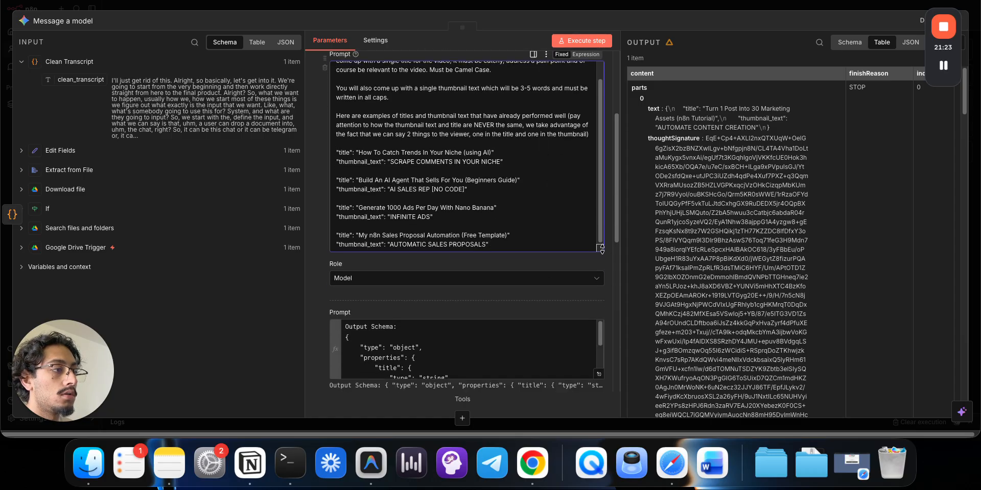
{"action": "left_click", "coordinate": [523, 300]}
{"action": "scroll", "coordinate": [523, 300], "scroll_direction": "down", "scroll_amount": 3}
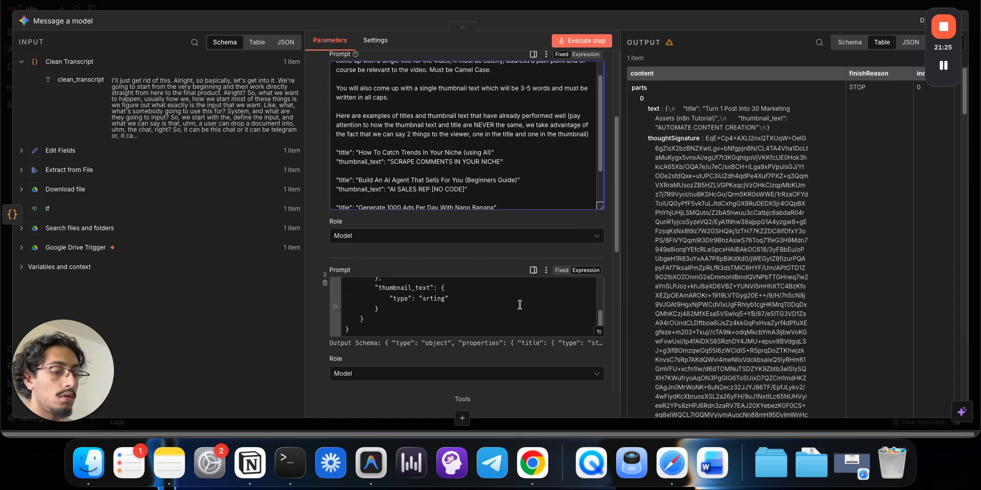
{"action": "key", "text": "ctrl+a"}
{"action": "key", "text": "cmd+c"}
{"action": "key", "text": "BackSpace"}
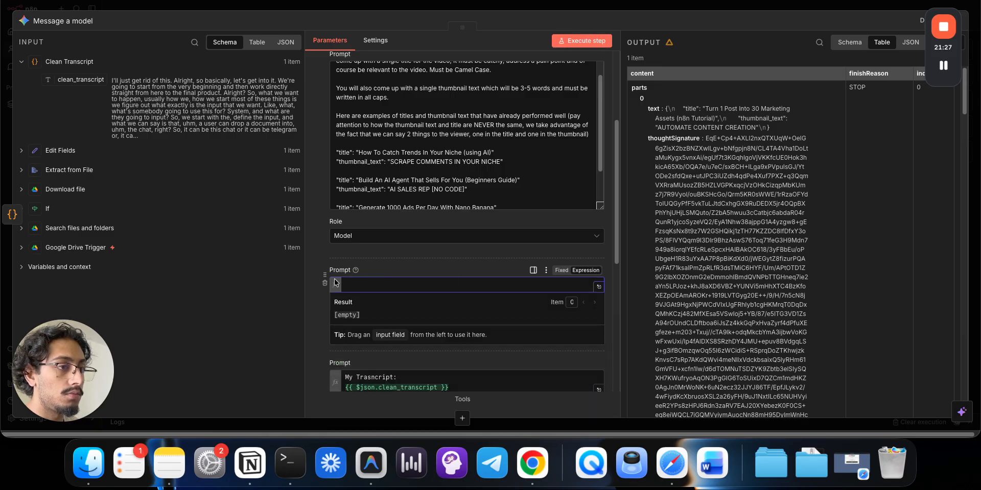
- Remove the empty schema prompt message, keeping the system prompt's role as Model
{"action": "left_click", "coordinate": [324, 284]}
{"action": "left_click_drag", "start_coordinate": [600, 207], "coordinate": [601, 357]}
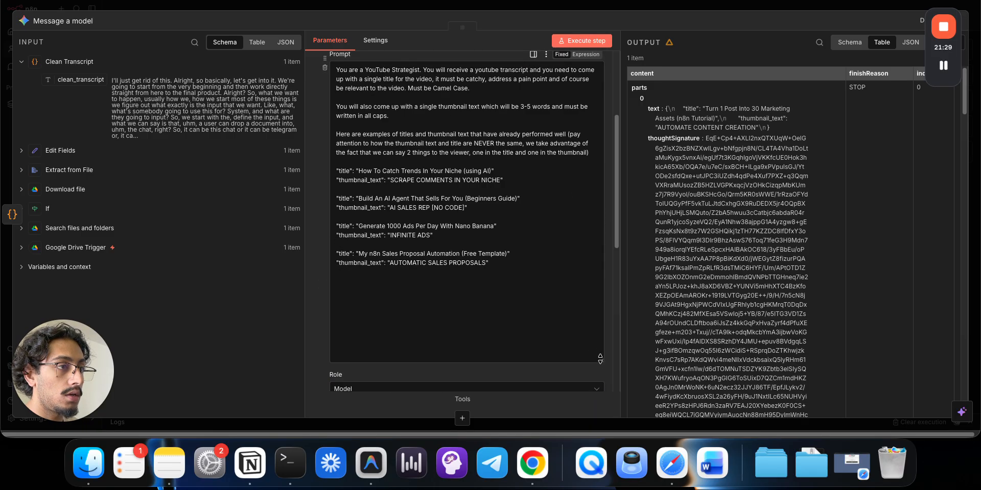
{"action": "scroll", "coordinate": [516, 312], "scroll_direction": "down", "scroll_amount": 2}
{"action": "left_click", "coordinate": [512, 310]}
{"action": "left_click", "coordinate": [457, 246]}
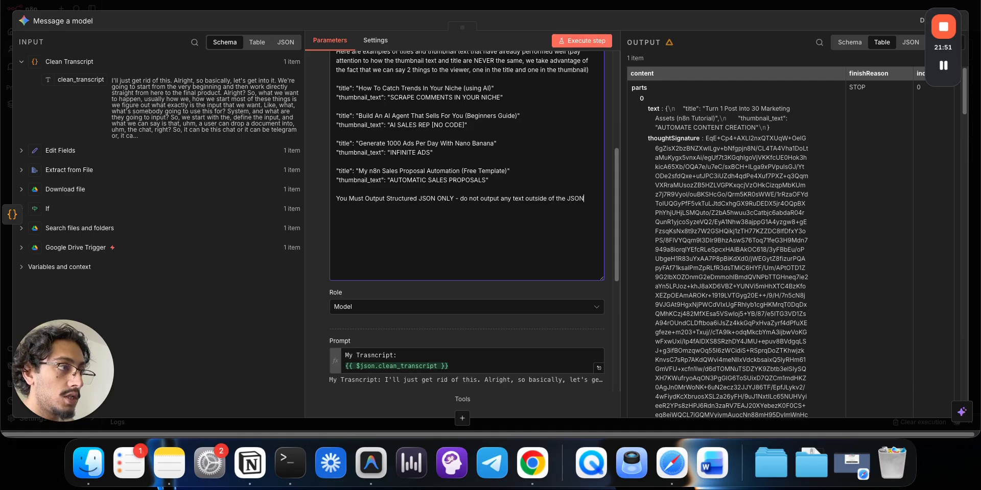
- Append the JSON-only rule and title/thumbnail_text schema to the system prompt, dropping the Output Schema label
{"action": "type", "text": "lo"}
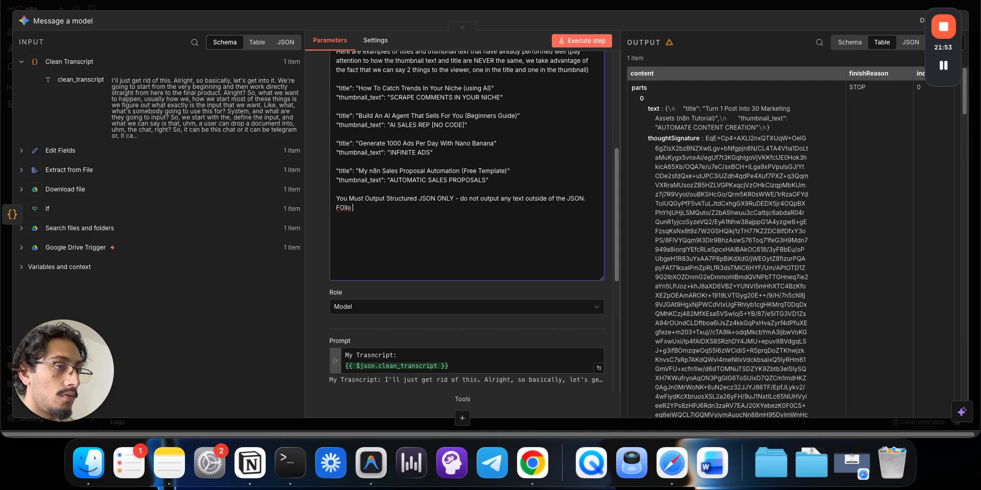
{"action": "key", "text": "BackSpace"}
{"action": "key", "text": "BackSpace"}
{"action": "key", "text": "BackSpace"}
{"action": "type", "text": "llo"}
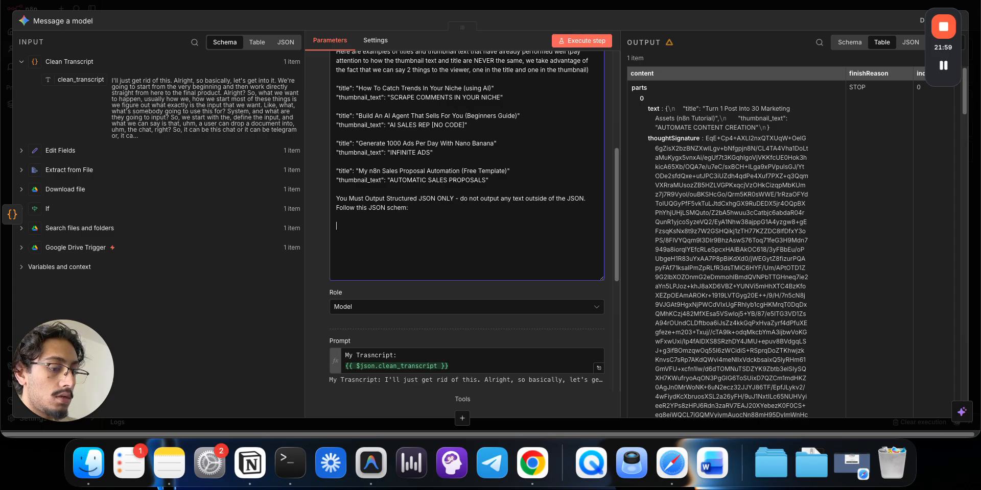
{"action": "key", "text": "cmd+v"}
{"action": "left_click", "coordinate": [353, 180]}
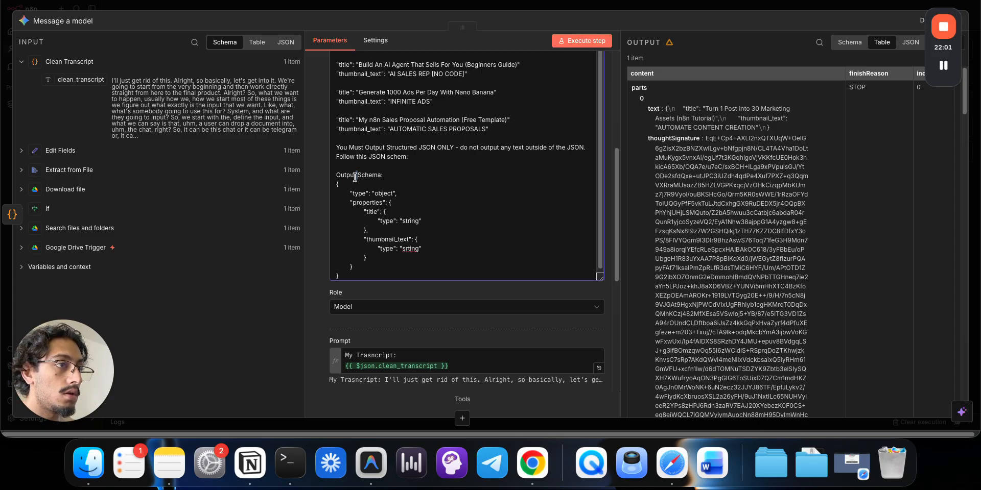
{"action": "triple_click", "coordinate": [355, 177]}
{"action": "key", "text": "BackSpace"}
{"action": "key", "text": "BackSpace"}
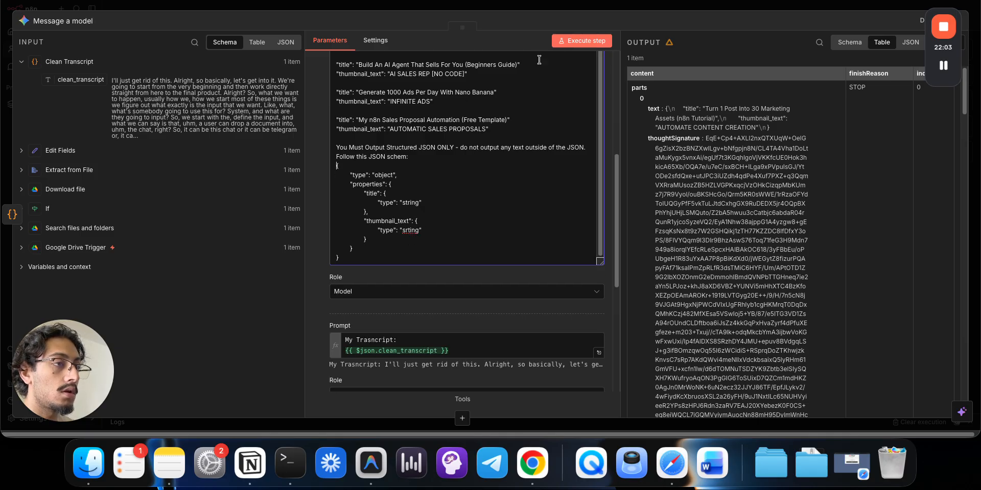
{"action": "left_click", "coordinate": [605, 8]}
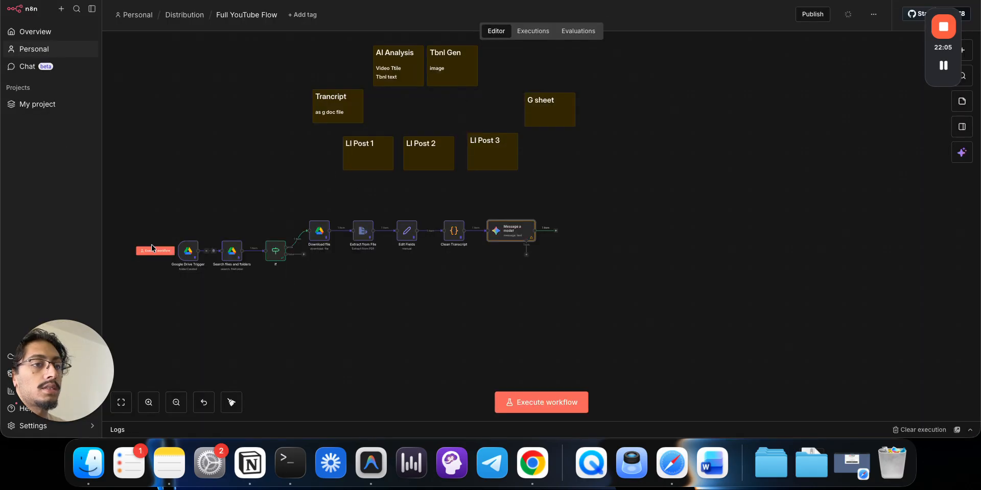
- Run the workflow and preview the Turn One Post and Agent Swarm thumbnails full-size
{"action": "left_click", "coordinate": [151, 249]}
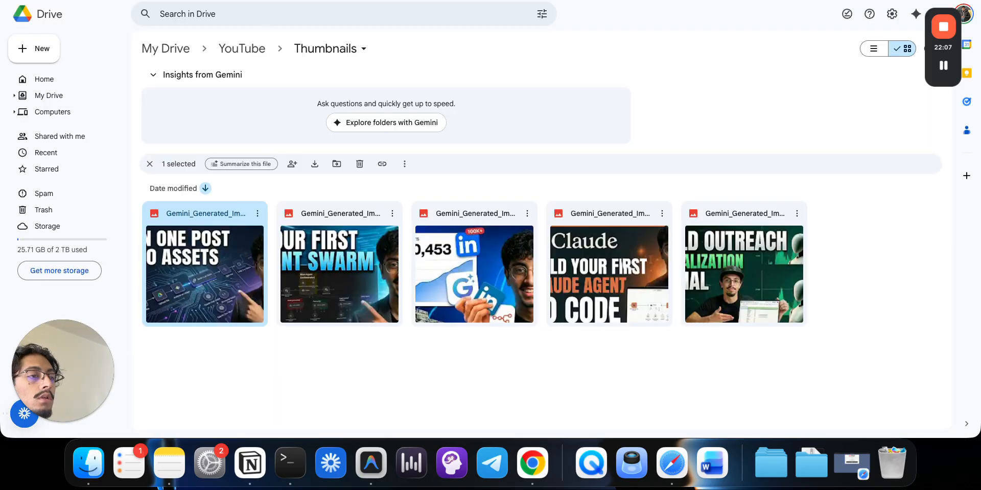
{"action": "double_click", "coordinate": [242, 269]}
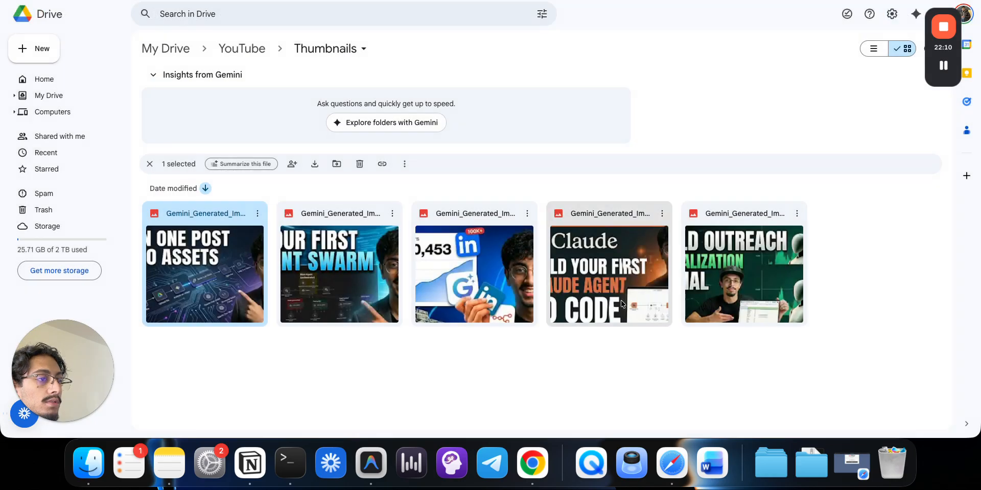
{"action": "left_click", "coordinate": [917, 274]}
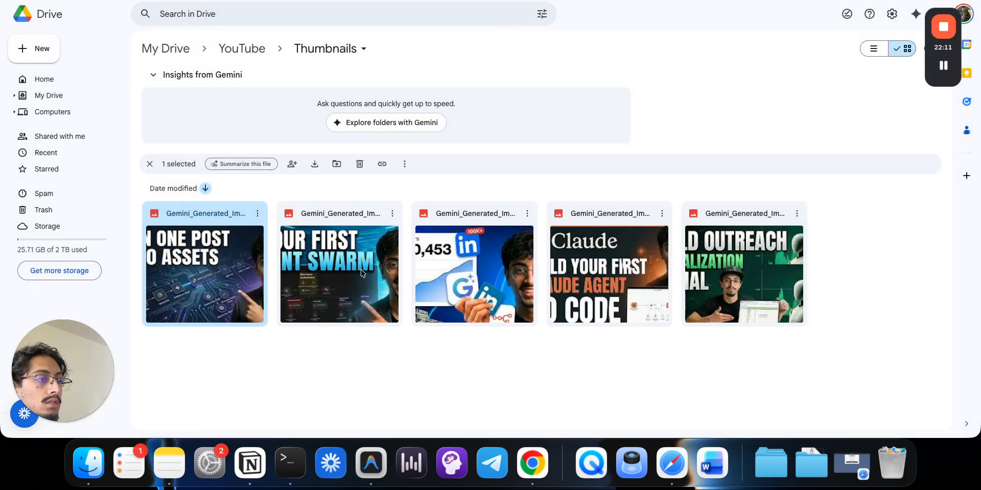
{"action": "double_click", "coordinate": [361, 273]}
{"action": "left_click", "coordinate": [925, 323]}
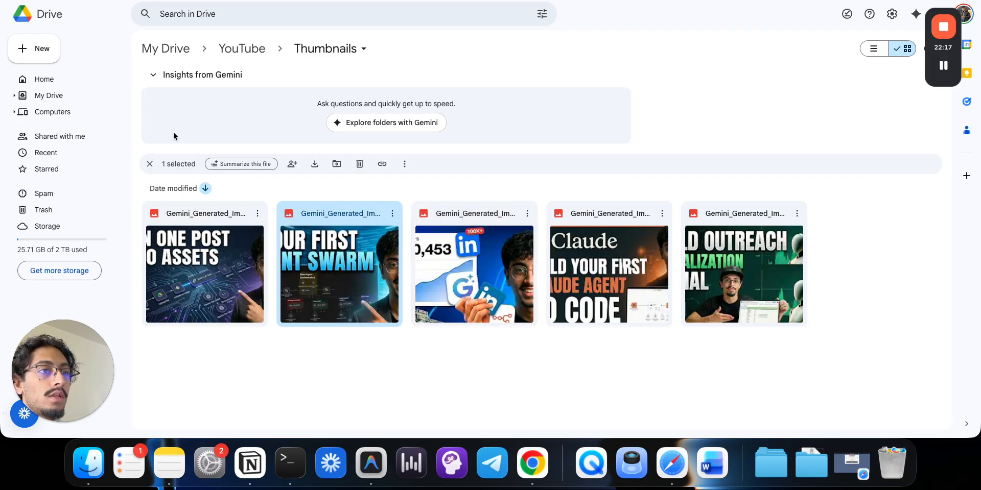
{"action": "double_click", "coordinate": [207, 271]}
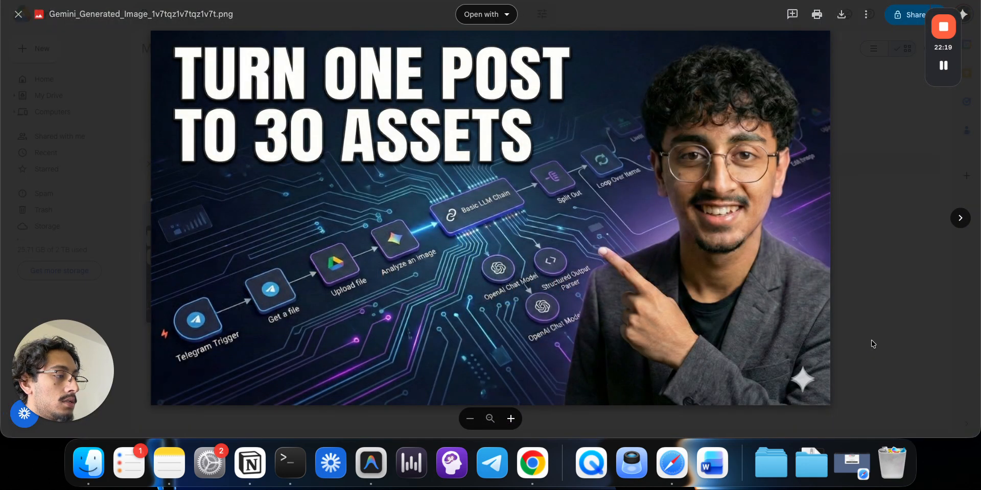
{"action": "left_click", "coordinate": [873, 344]}
{"action": "double_click", "coordinate": [301, 250]}
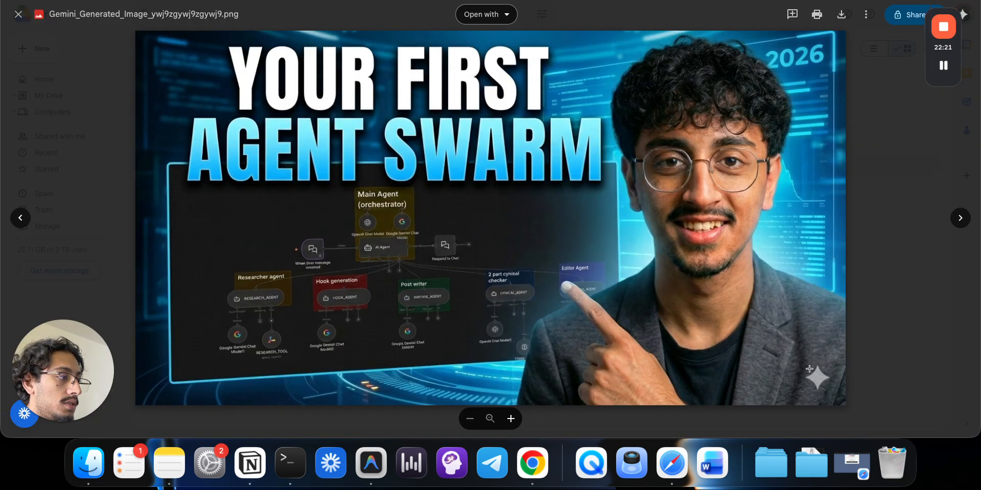
{"action": "left_click_drag", "start_coordinate": [804, 363], "coordinate": [841, 398]}
{"action": "left_click", "coordinate": [840, 327]}
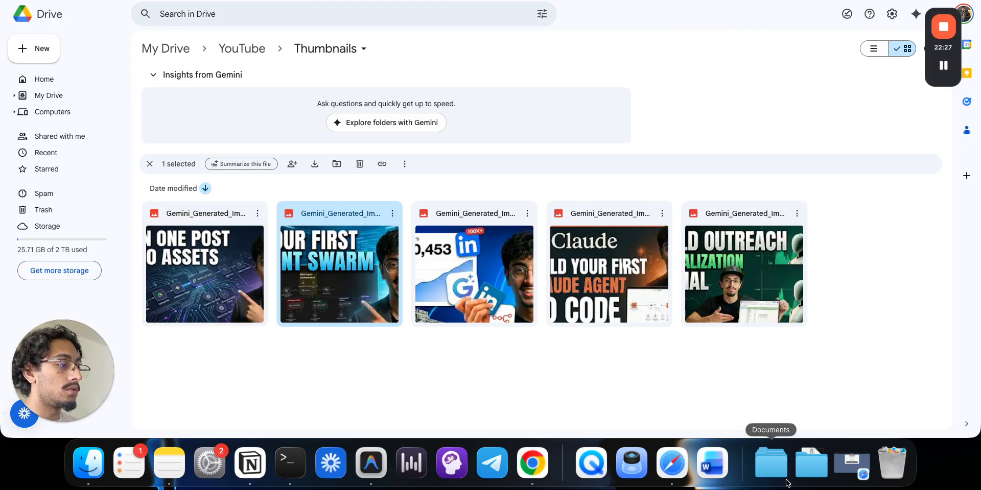
- Download the Turn One Post thumbnail from its card menu, then return to n8n
{"action": "left_click", "coordinate": [810, 474]}
{"action": "left_click", "coordinate": [440, 332]}
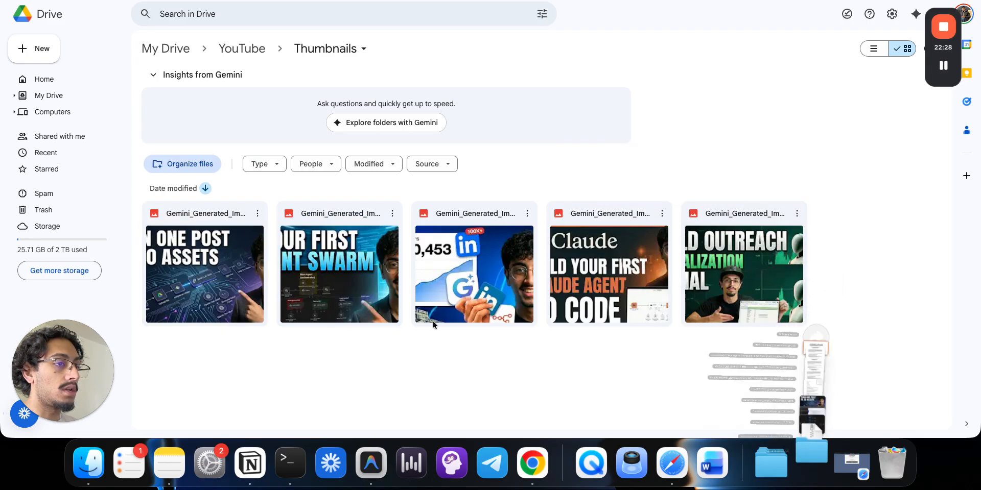
{"action": "left_click", "coordinate": [392, 213]}
{"action": "left_click", "coordinate": [429, 259]}
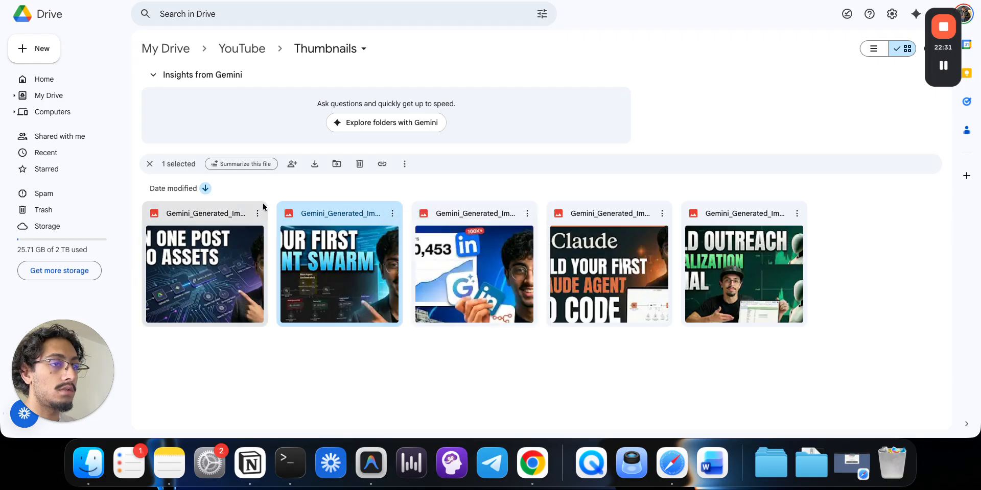
{"action": "left_click", "coordinate": [257, 213]}
{"action": "left_click", "coordinate": [302, 256]}
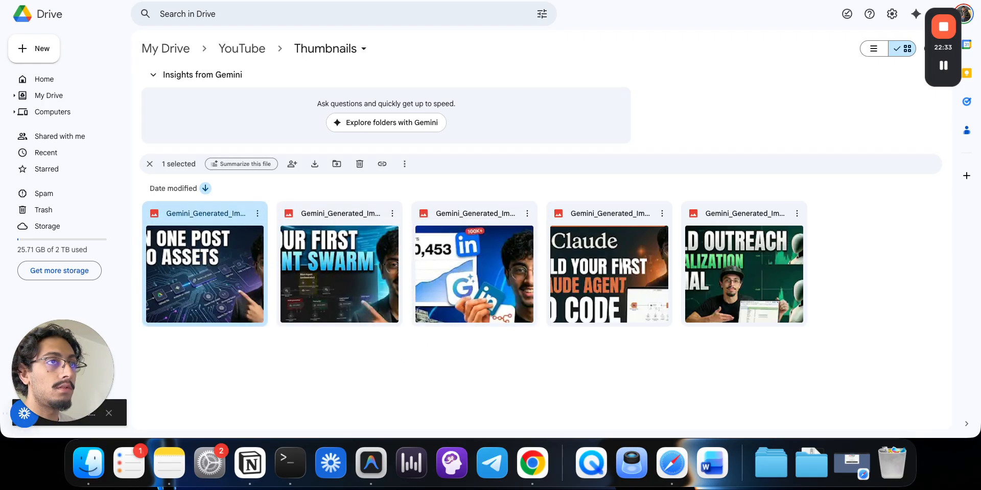
{"action": "left_click", "coordinate": [449, 1]}
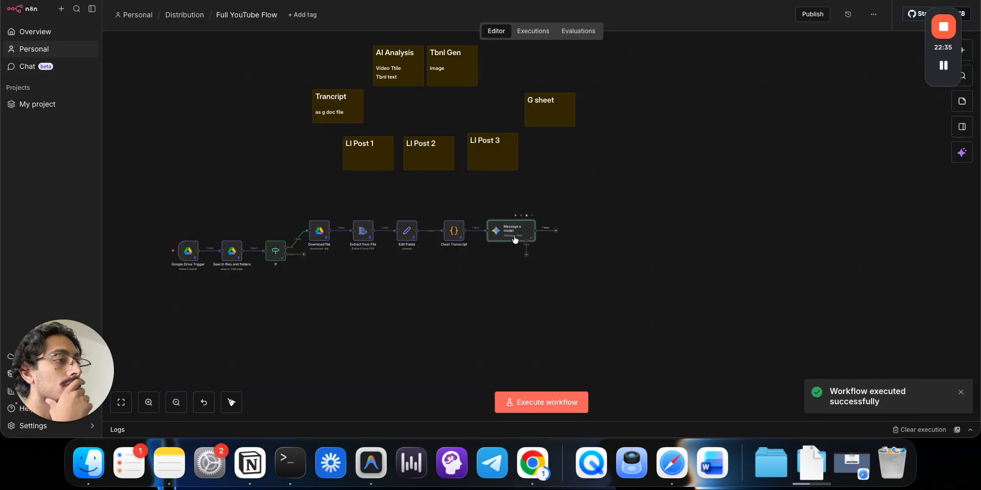
- In Message a model, review the built-in tools and User role, then drag the first prompt box taller
{"action": "double_click", "coordinate": [515, 238]}
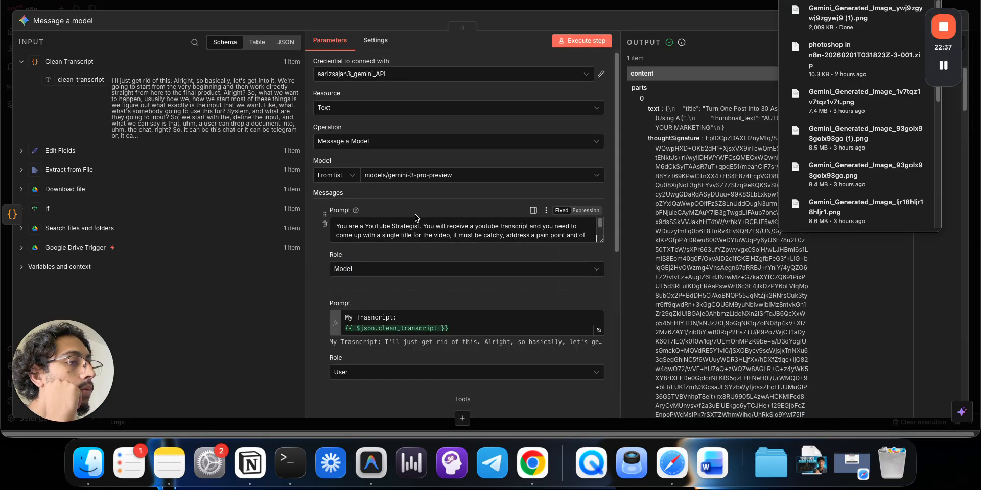
{"action": "scroll", "coordinate": [427, 202], "scroll_direction": "down", "scroll_amount": 3}
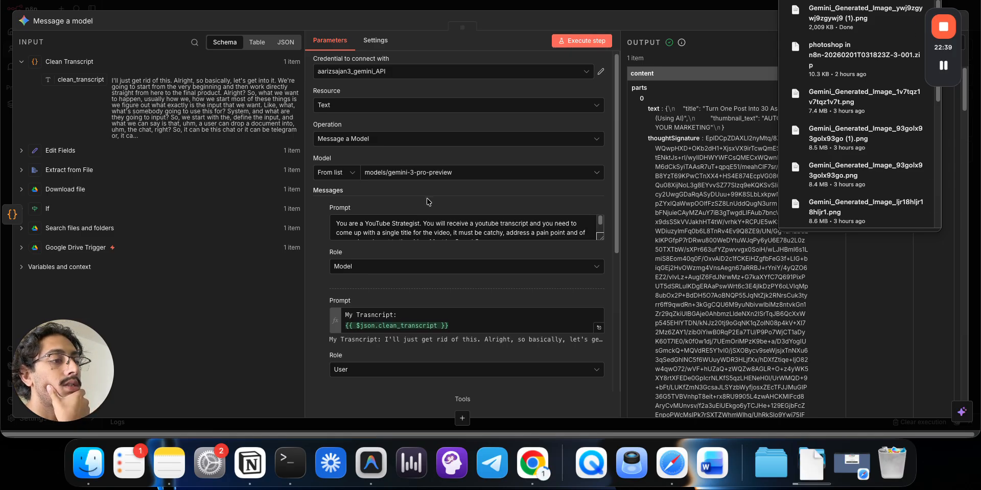
{"action": "scroll", "coordinate": [427, 202], "scroll_direction": "down", "scroll_amount": 6}
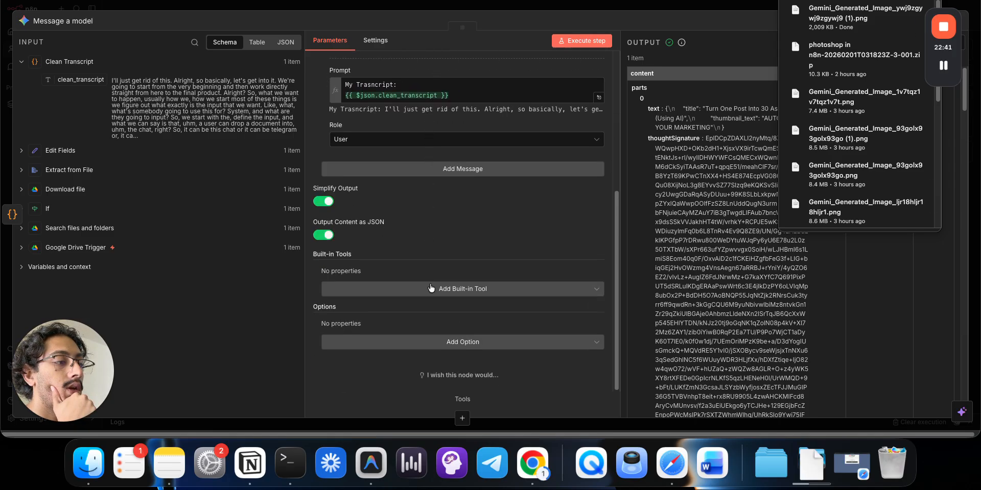
{"action": "left_click", "coordinate": [431, 289]}
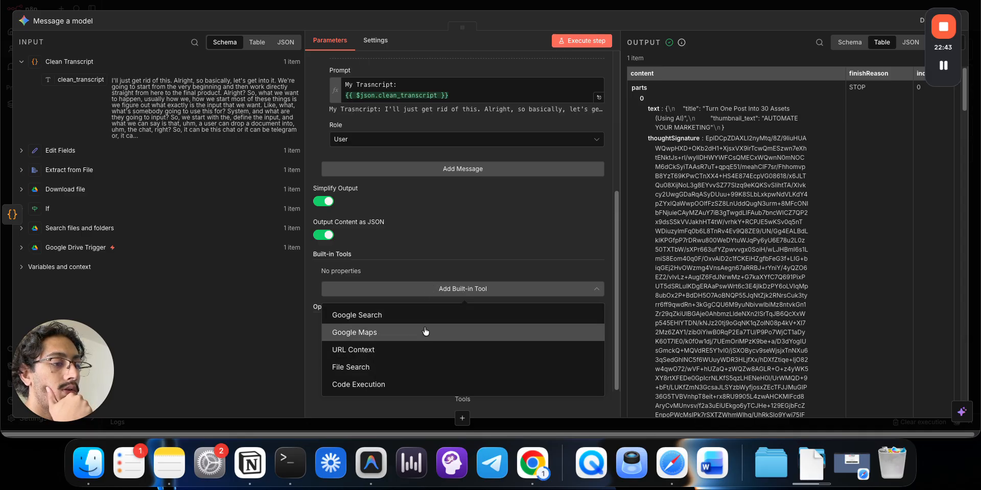
{"action": "scroll", "coordinate": [438, 248], "scroll_direction": "up", "scroll_amount": 7}
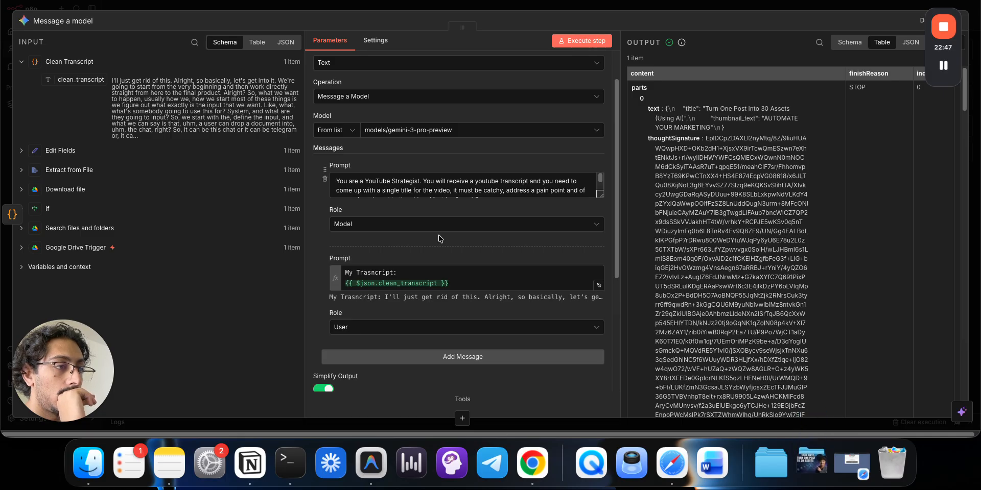
{"action": "scroll", "coordinate": [438, 239], "scroll_direction": "up", "scroll_amount": 2}
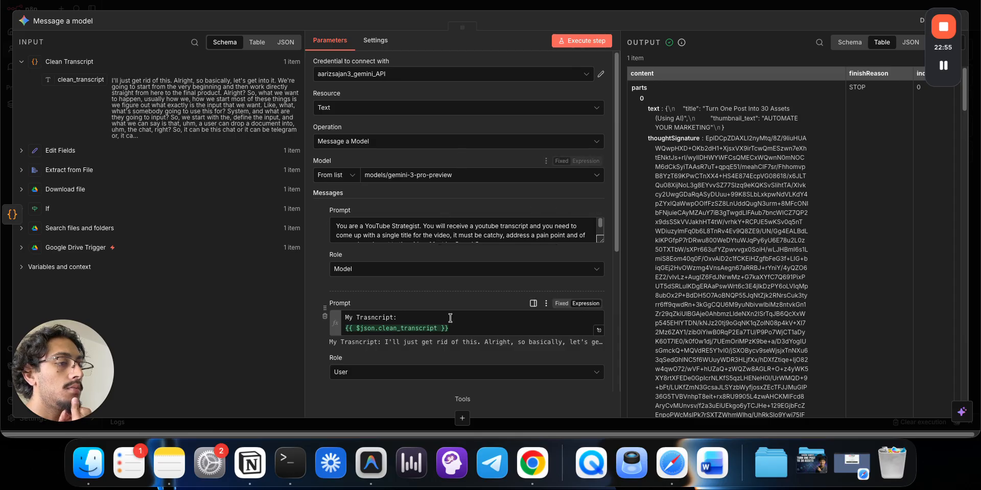
{"action": "scroll", "coordinate": [452, 314], "scroll_direction": "down", "scroll_amount": 3}
{"action": "scroll", "coordinate": [451, 314], "scroll_direction": "down", "scroll_amount": 3}
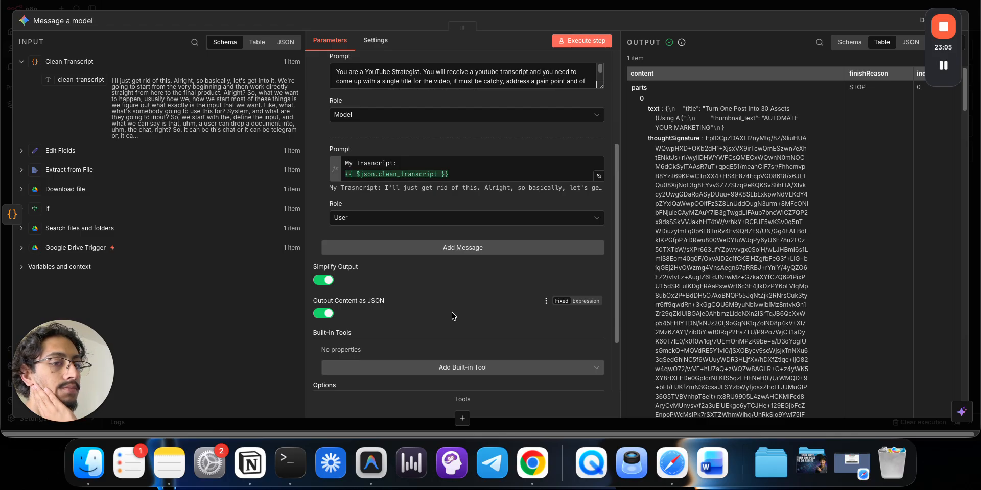
{"action": "left_click", "coordinate": [458, 221]}
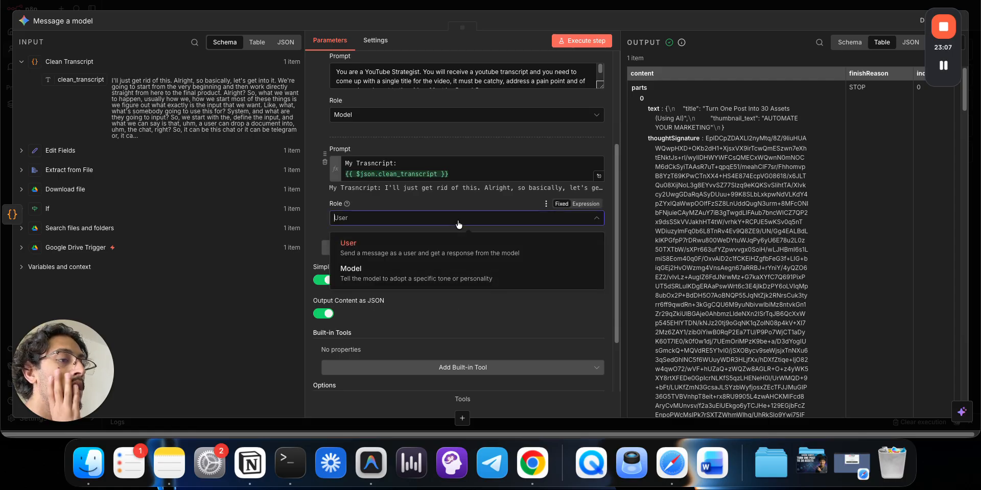
{"action": "left_click", "coordinate": [458, 223]}
{"action": "scroll", "coordinate": [458, 223], "scroll_direction": "up", "scroll_amount": 3}
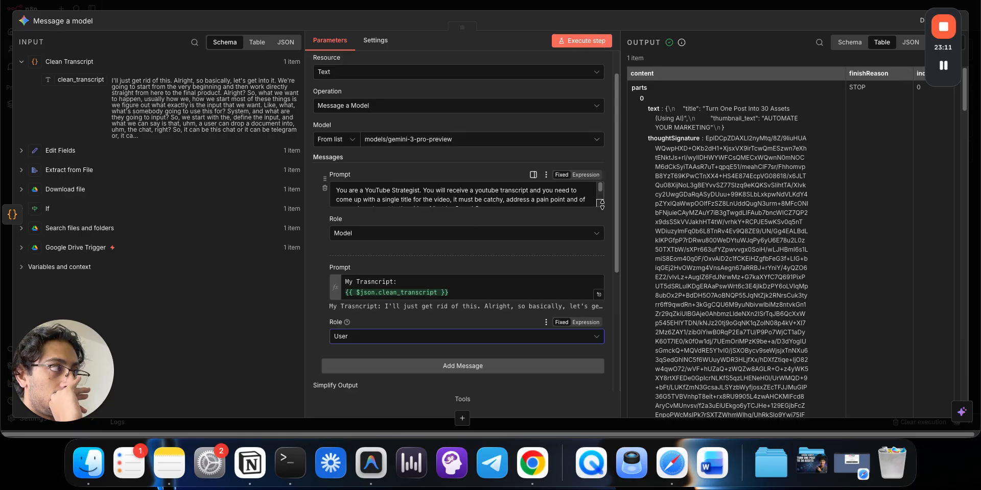
{"action": "left_click_drag", "start_coordinate": [601, 204], "coordinate": [601, 373]}
- Delete the "type": "object" and "properties" lines, pull title onto the "[" line, and expand the prompt as an expression
{"action": "scroll", "coordinate": [489, 288], "scroll_direction": "down", "scroll_amount": 5}
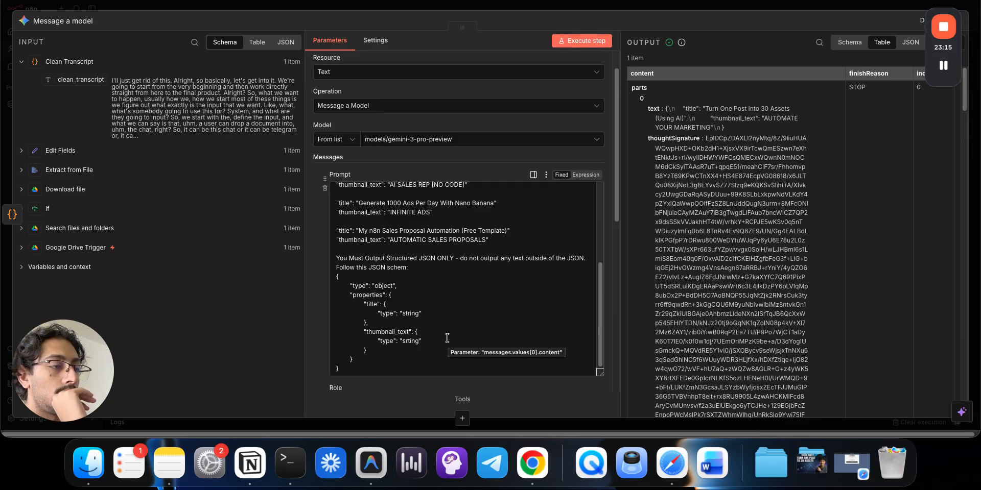
{"action": "left_click", "coordinate": [429, 314]}
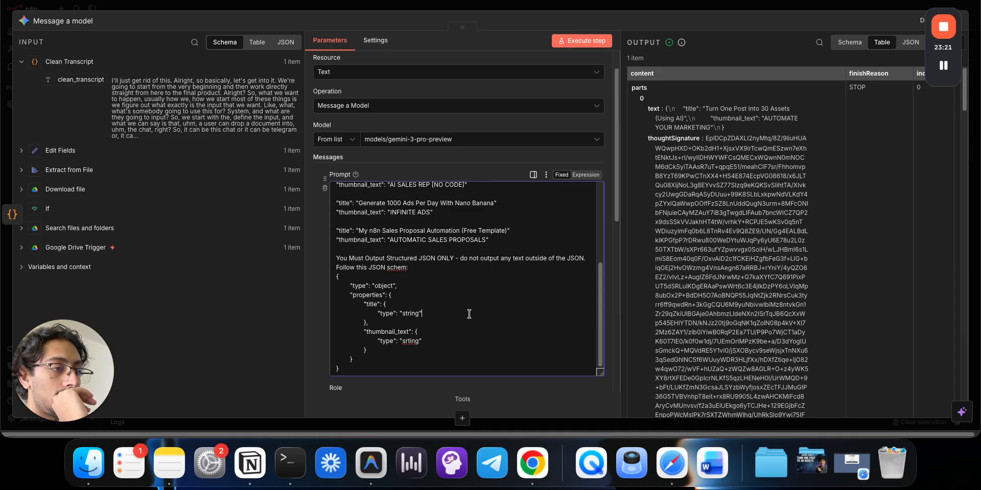
{"action": "left_click_drag", "start_coordinate": [412, 296], "coordinate": [334, 284]}
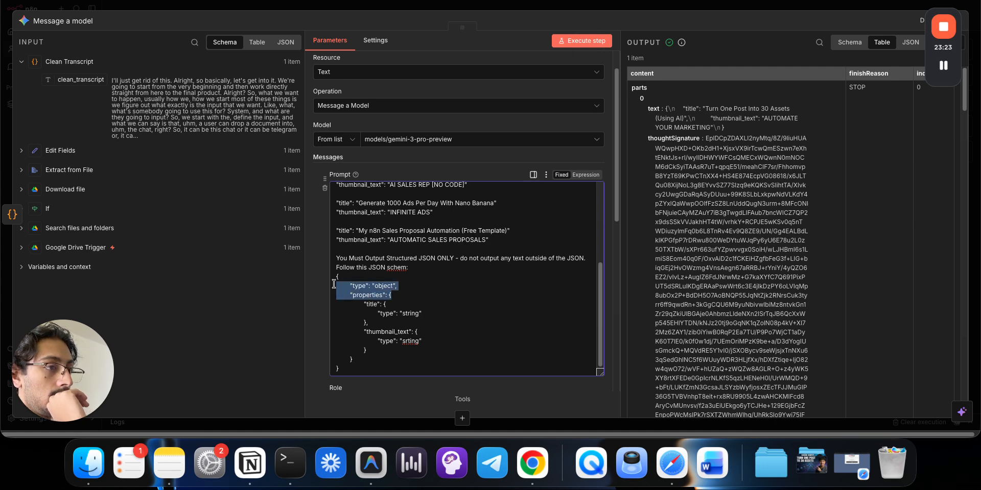
{"action": "key", "text": "BackSpace"}
{"action": "key", "text": "BackSpace"}
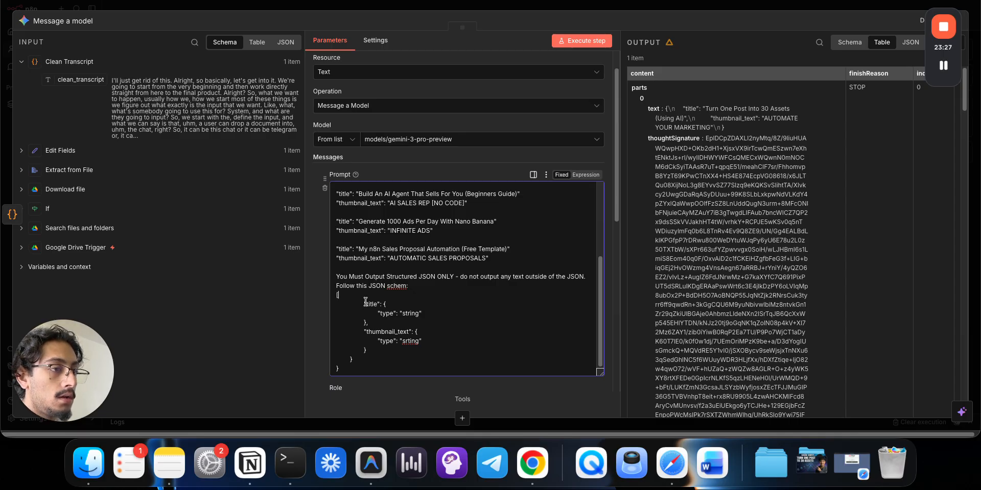
{"action": "key", "text": "BackSpace"}
{"action": "key", "text": "BackSpace"}
{"action": "key", "text": "BackSpace"}
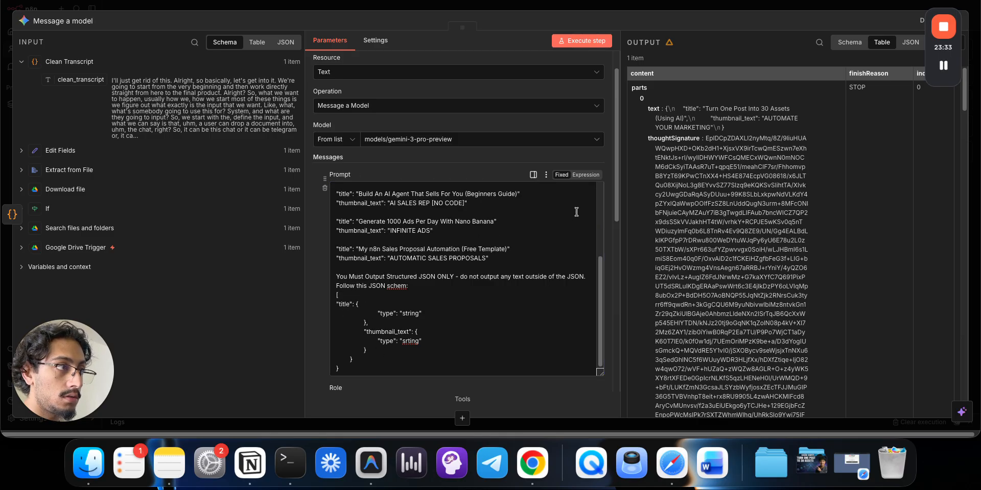
{"action": "left_click", "coordinate": [585, 175]}
{"action": "left_click", "coordinate": [600, 238]}
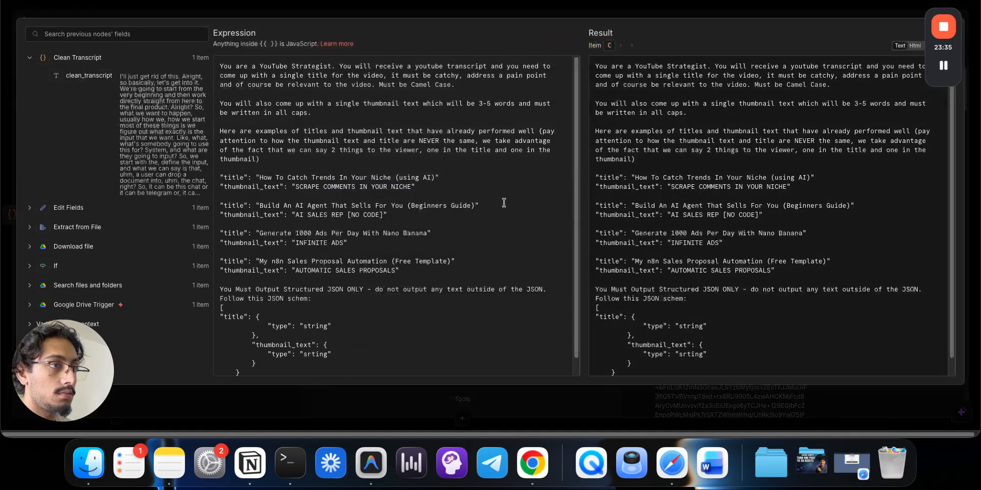
- Tidy the indentation of the title and thumbnail_text entries in the prompt's JSON schema
{"action": "scroll", "coordinate": [247, 313], "scroll_direction": "down", "scroll_amount": 1}
{"action": "left_click", "coordinate": [220, 300]}
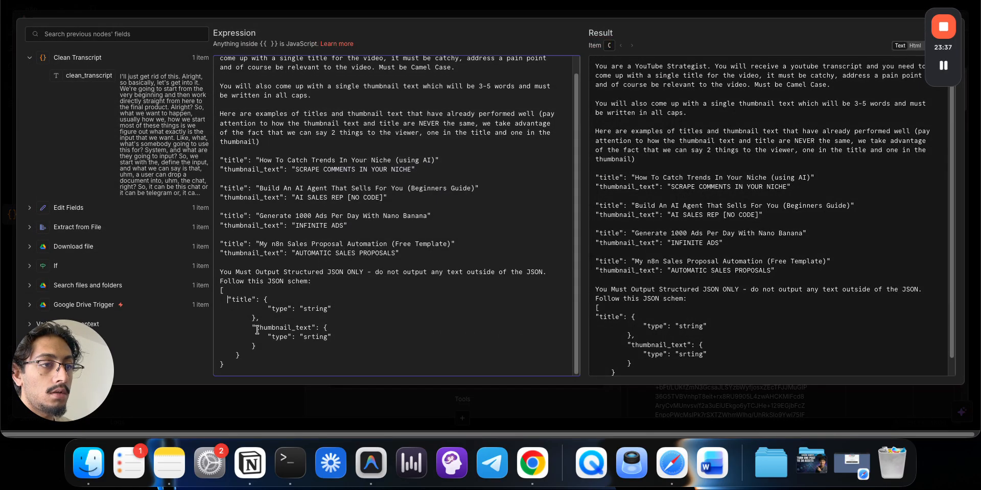
{"action": "key", "text": "BackSpace"}
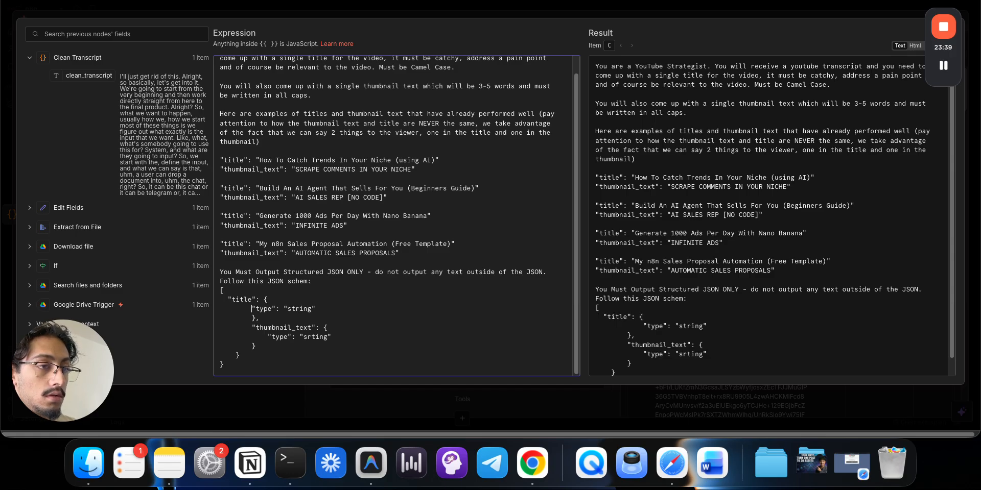
{"action": "key", "text": "BackSpace"}
{"action": "key", "text": "BackSpace"}
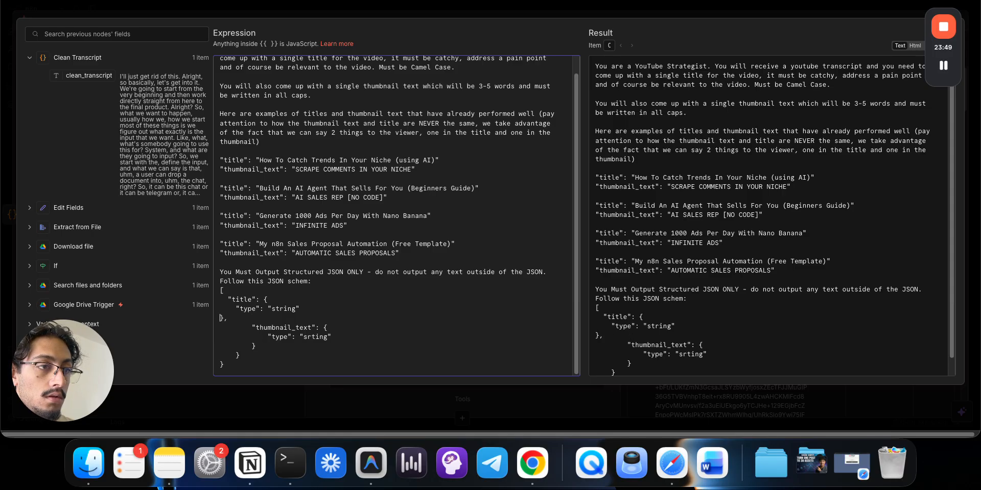
{"action": "left_click", "coordinate": [252, 331]}
{"action": "key", "text": "BackSpace"}
{"action": "key", "text": "BackSpace"}
{"action": "key", "text": "BackSpace"}
{"action": "key", "text": "BackSpace"}
{"action": "key", "text": "Tab"}
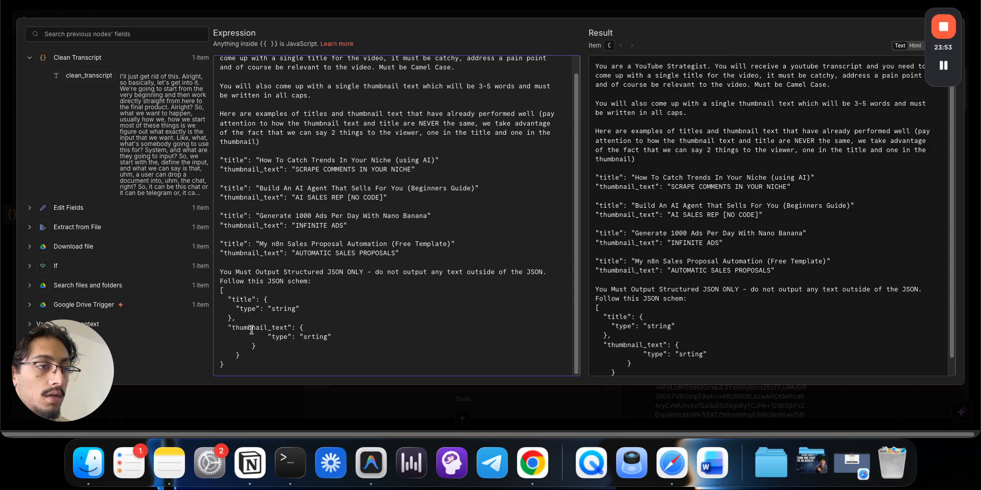
{"action": "left_click", "coordinate": [269, 337]}
{"action": "key", "text": "BackSpace"}
{"action": "key", "text": "BackSpace"}
{"action": "key", "text": "BackSpace"}
{"action": "key", "text": "BackSpace"}
{"action": "key", "text": "BackSpace"}
{"action": "key", "text": "BackSpace"}
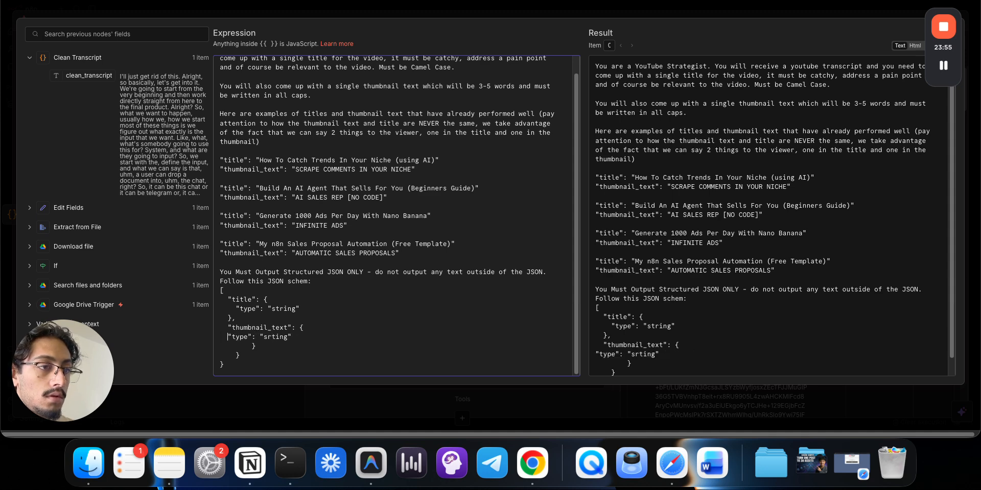
{"action": "key", "text": "Tab"}
{"action": "key", "text": "Tab"}
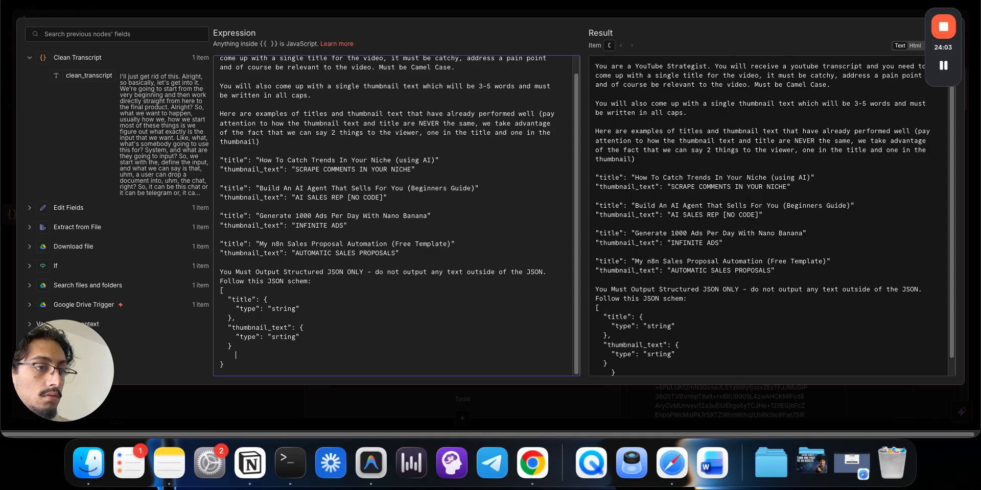
{"action": "key", "text": "BackSpace"}
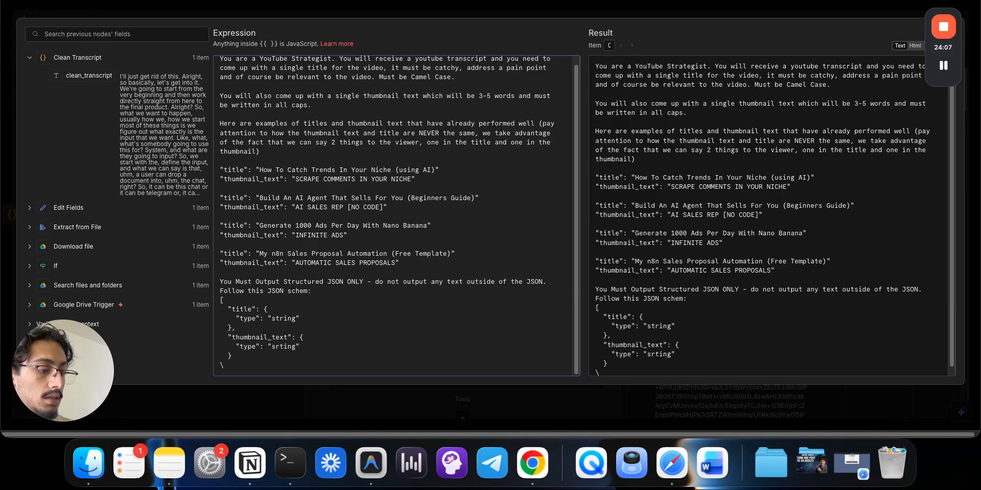
- Add a title description line reading "The title you came up with"
{"action": "left_click", "coordinate": [369, 322]}
{"action": "key", "text": "Return"}
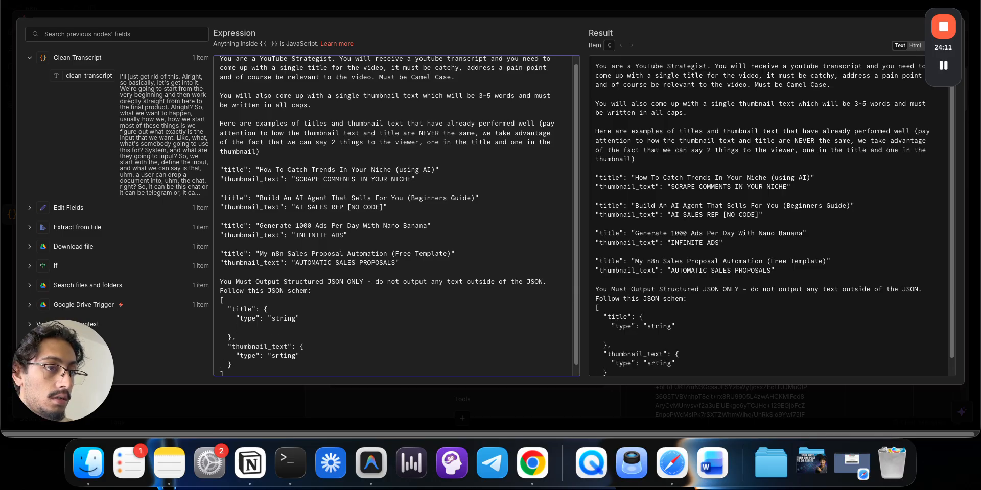
{"action": "type", "text": "\"descri"}
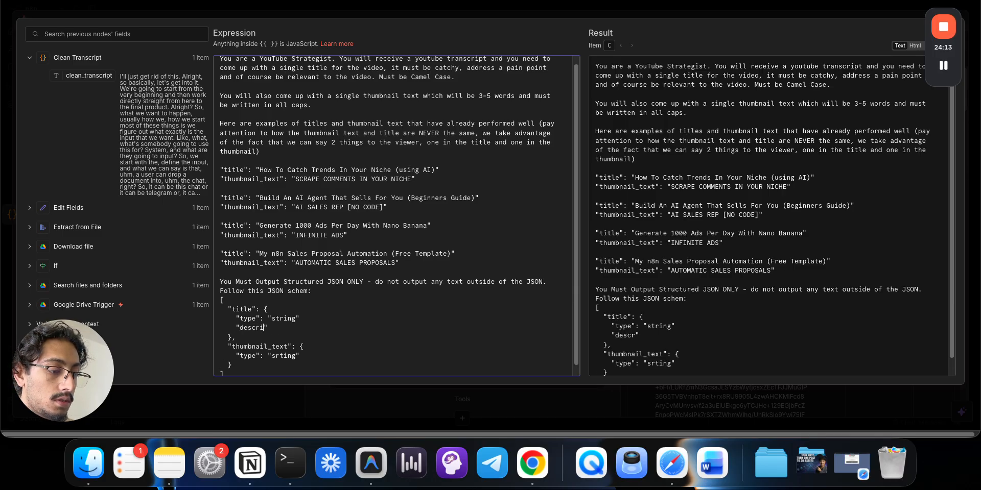
{"action": "type", "text": "ption"}
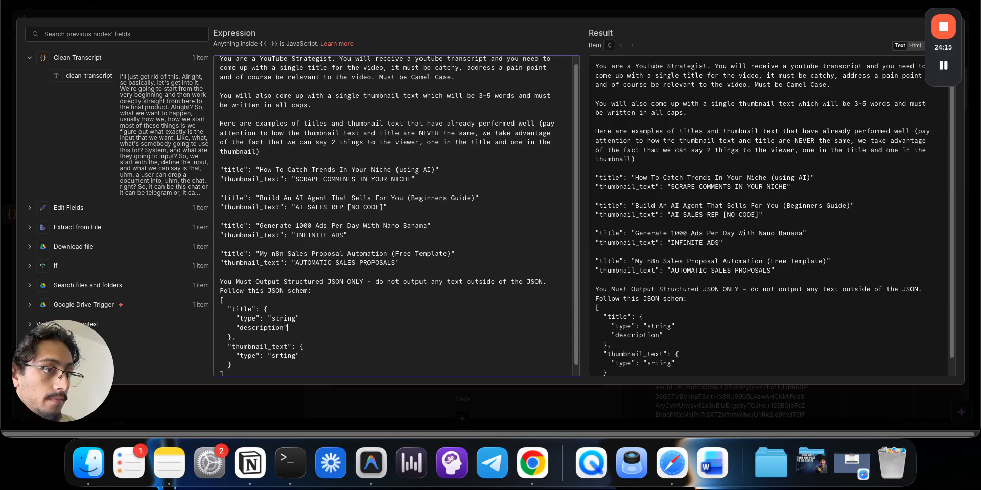
{"action": "type", "text": "\": \"The "}
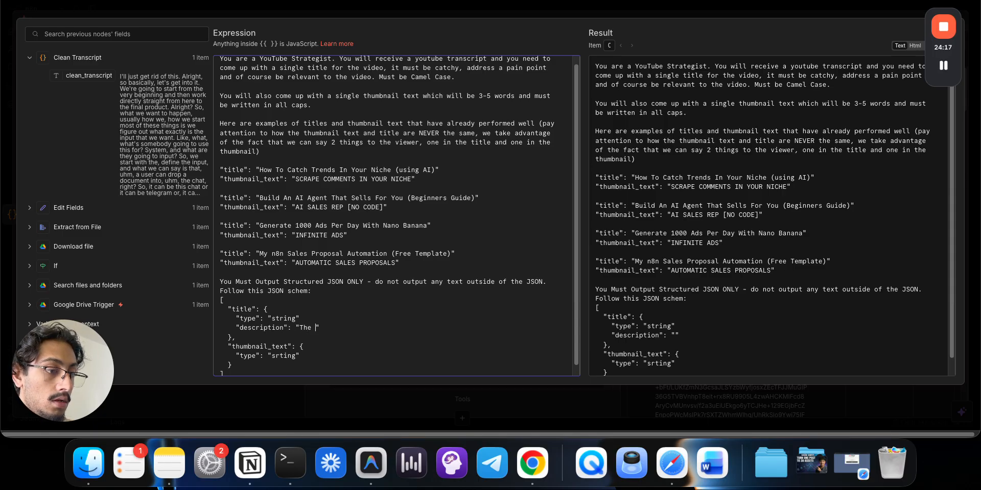
{"action": "type", "text": "Ttitle"}
{"action": "key", "text": "alt+BackSpace"}
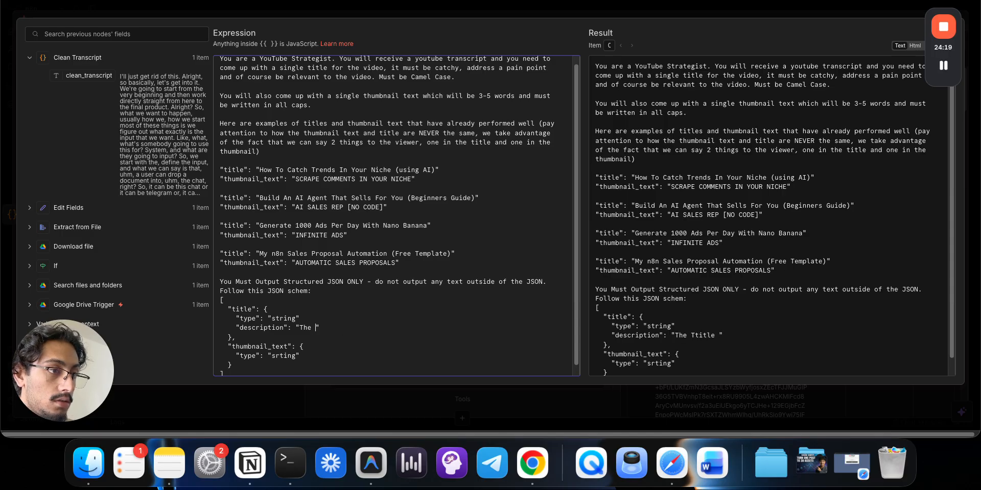
{"action": "type", "text": "title you cam"}
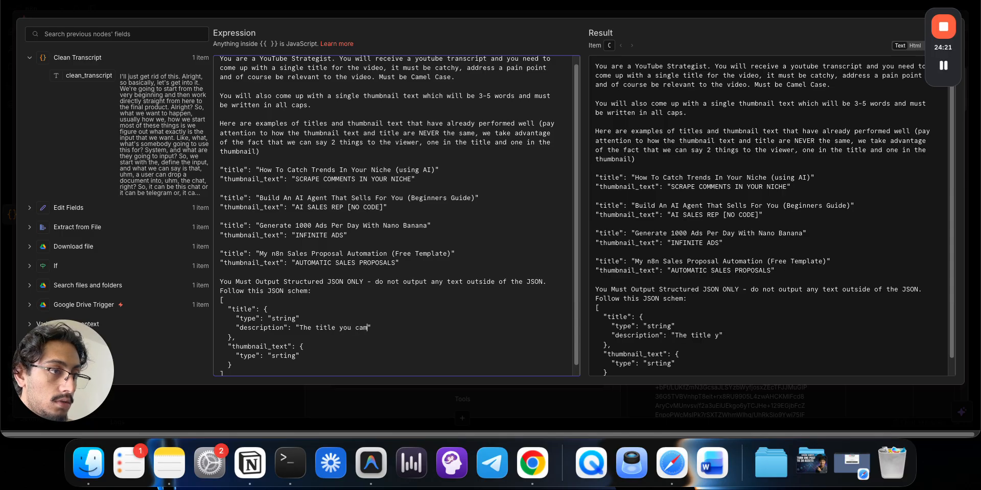
{"action": "type", "text": "e u"}
{"action": "key", "text": "BackSpace"}
{"action": "key", "text": "BackSpace"}
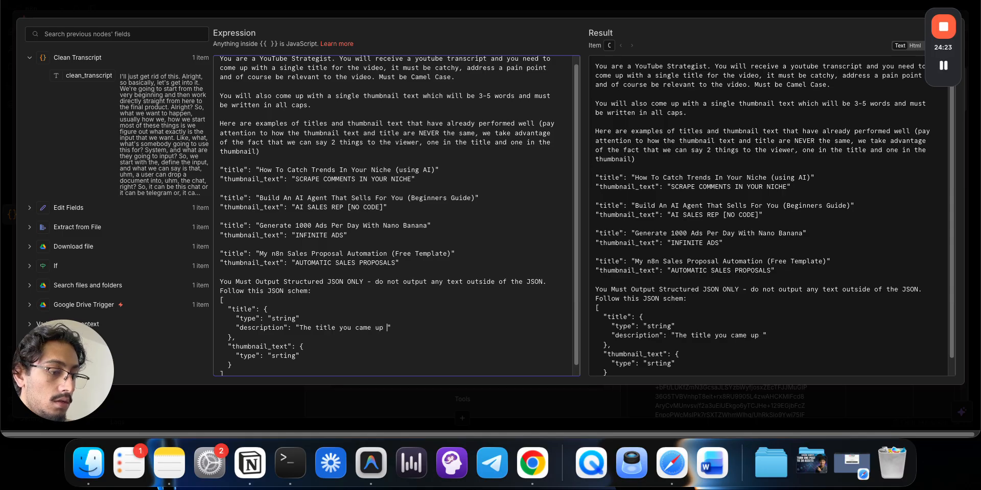
{"action": "type", "text": "ith"}
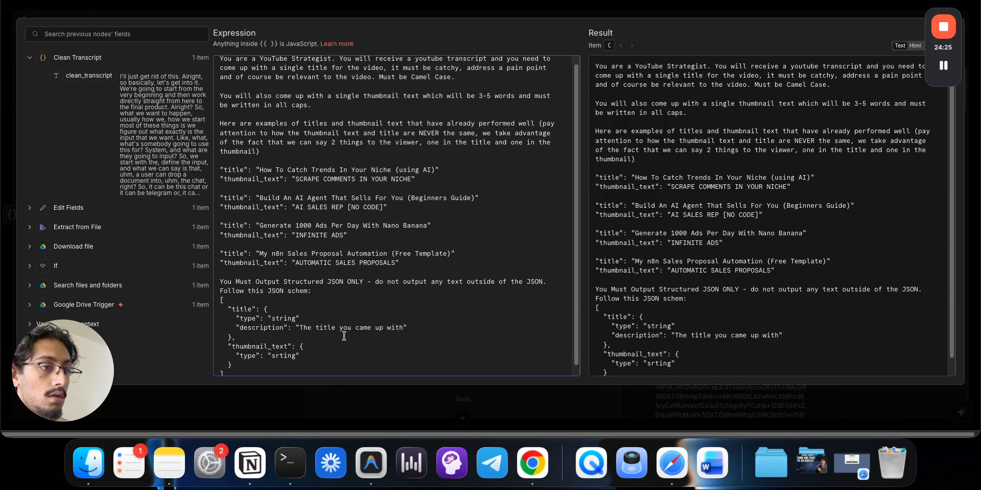
- Copy that line under thumbnail_text as "The thumbnail text you came up with"
{"action": "double_click", "coordinate": [341, 331]}
{"action": "triple_click", "coordinate": [342, 331]}
{"action": "key", "text": "super+c"}
{"action": "left_click", "coordinate": [342, 360]}
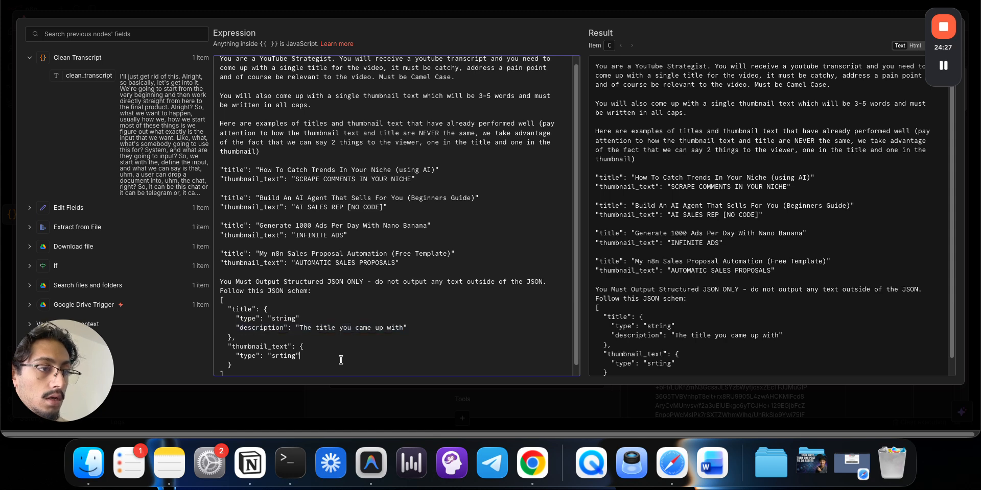
{"action": "key", "text": "Return"}
{"action": "key", "text": "super+v"}
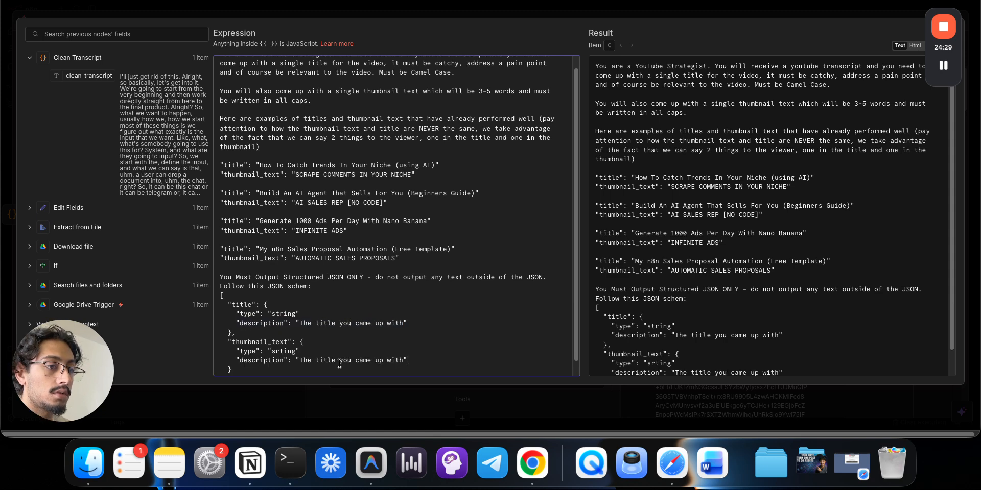
{"action": "double_click", "coordinate": [327, 361]}
{"action": "type", "text": "thum"}
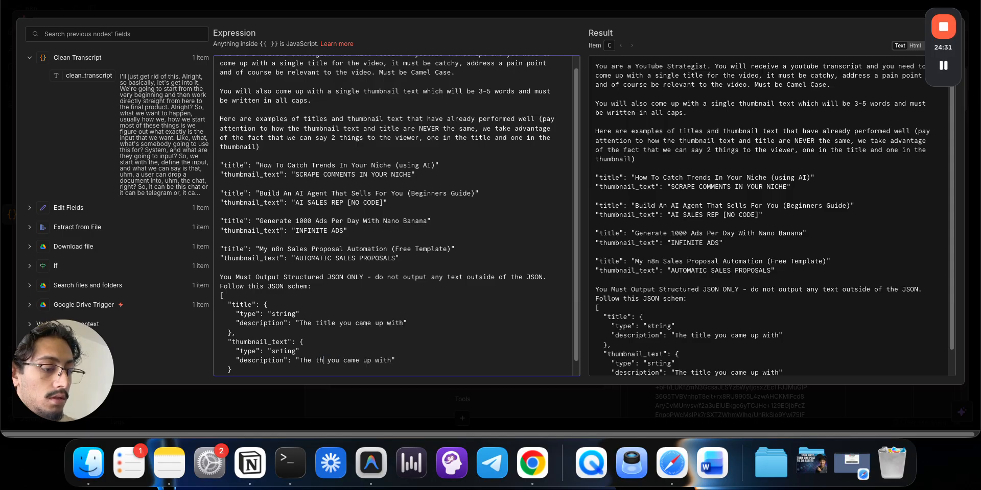
{"action": "type", "text": "bnail text"}
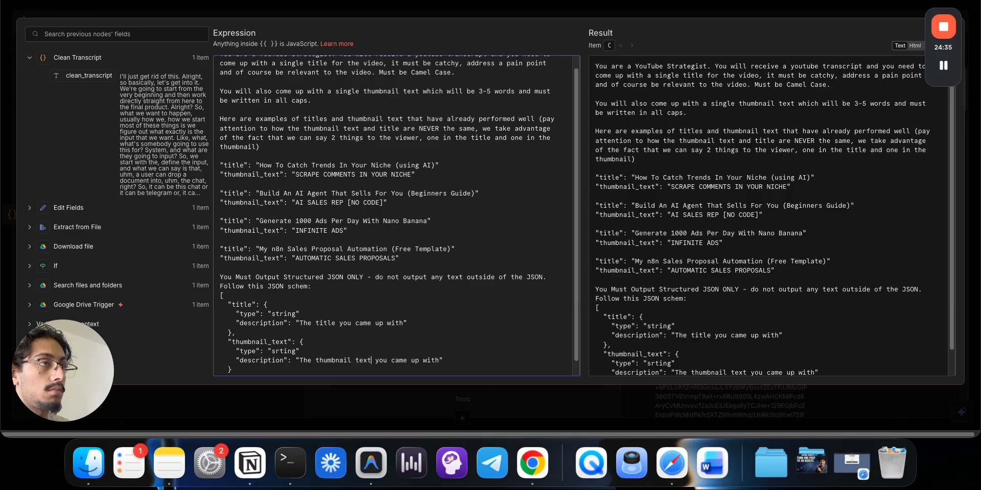
- Run the whole Full YouTube Flow workflow and open the agent swarm thumbnail from Downloads
{"action": "key", "text": "Escape"}
{"action": "key", "text": "Escape"}
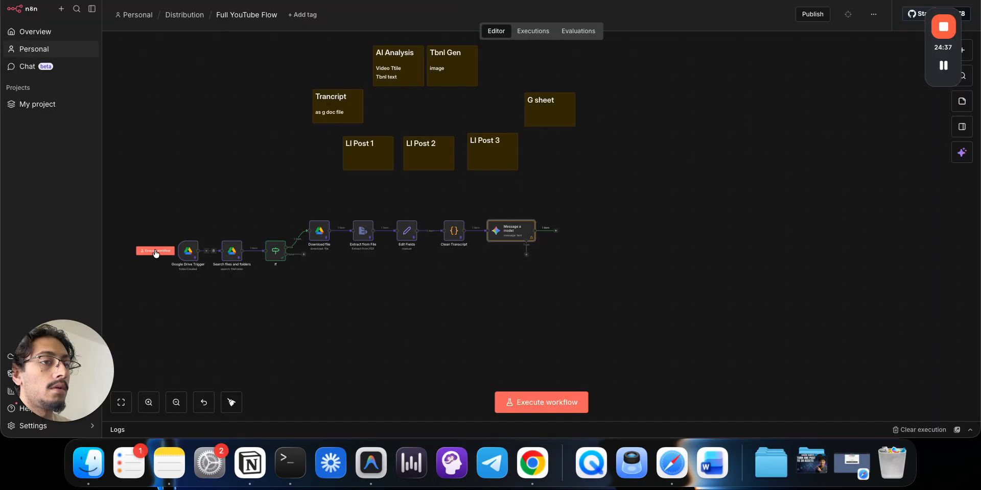
{"action": "left_click", "coordinate": [155, 251]}
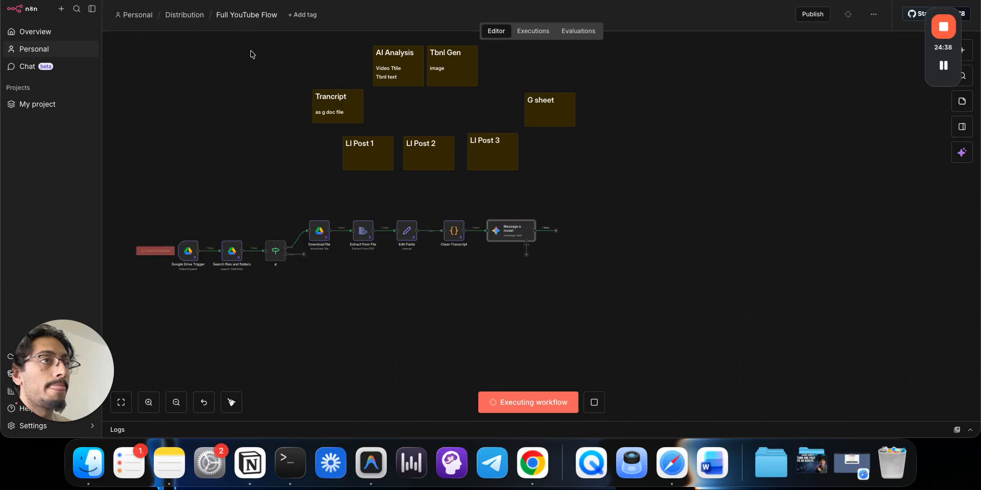
{"action": "left_click", "coordinate": [787, 468]}
{"action": "left_click", "coordinate": [811, 464]}
{"action": "left_click", "coordinate": [819, 390]}
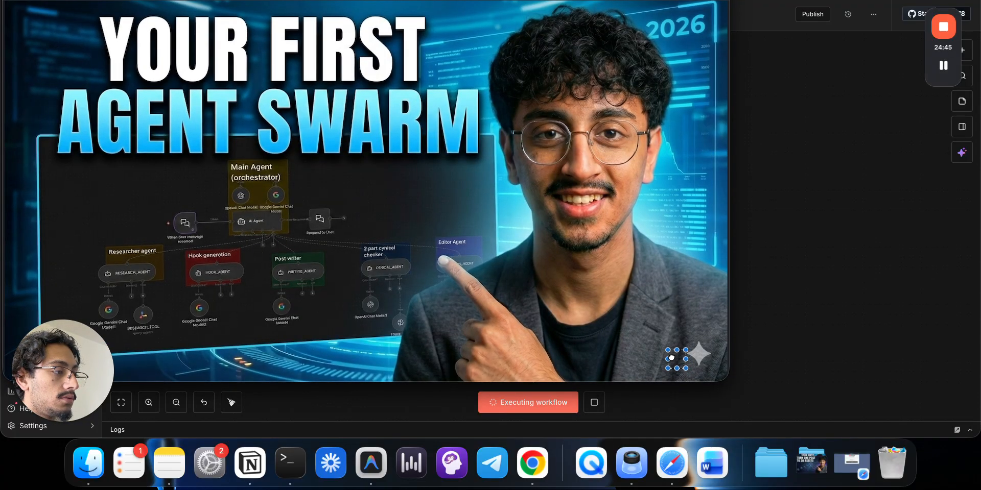
- Nudge the background patch onto the agent swarm thumbnail's sparkle, deselect it, and close the image
{"action": "left_click_drag", "start_coordinate": [672, 358], "coordinate": [700, 361]}
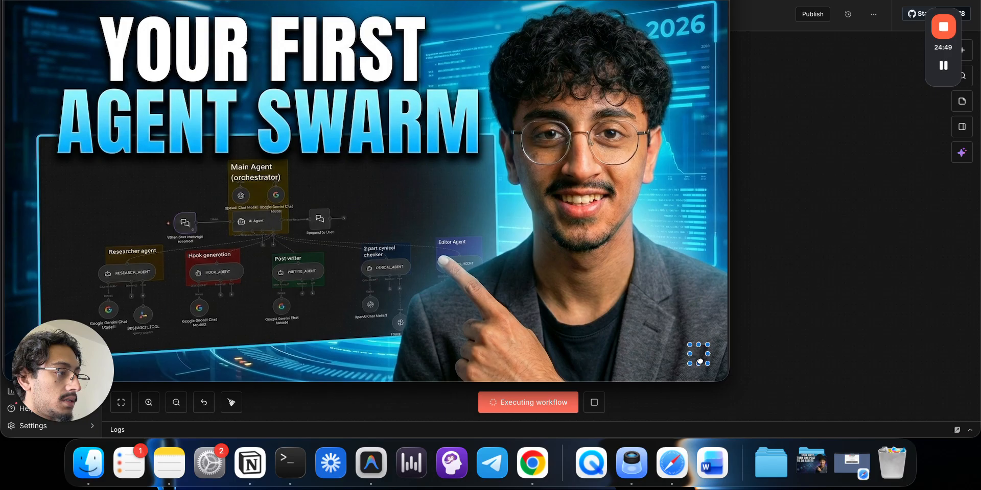
{"action": "left_click", "coordinate": [694, 322]}
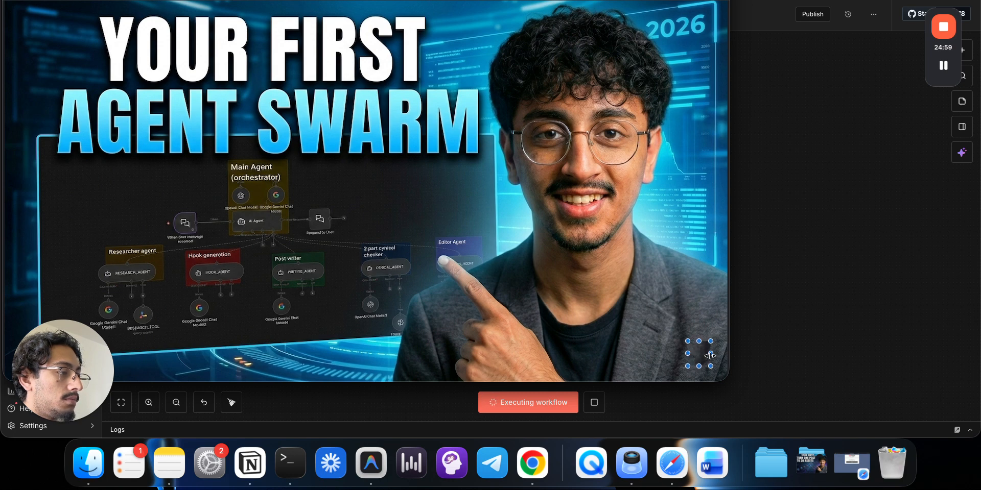
{"action": "left_click", "coordinate": [700, 307]}
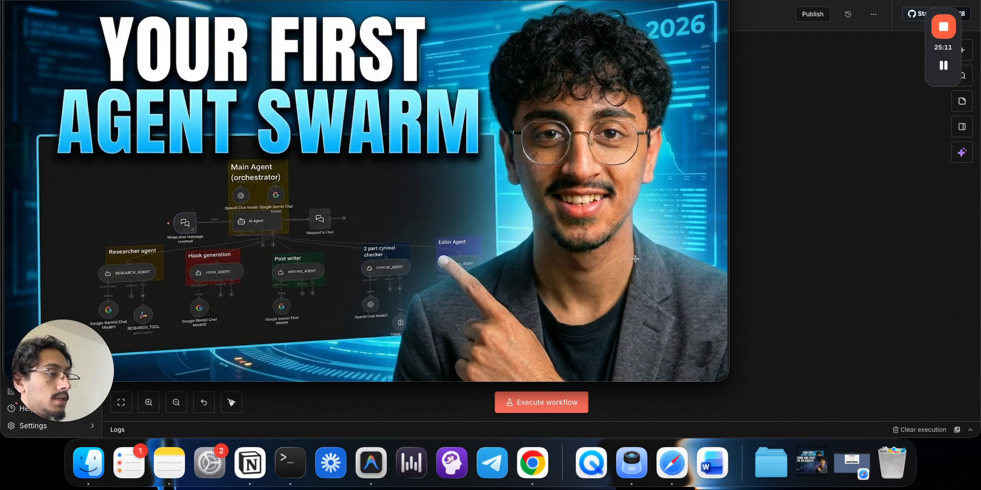
{"action": "left_click", "coordinate": [811, 463]}
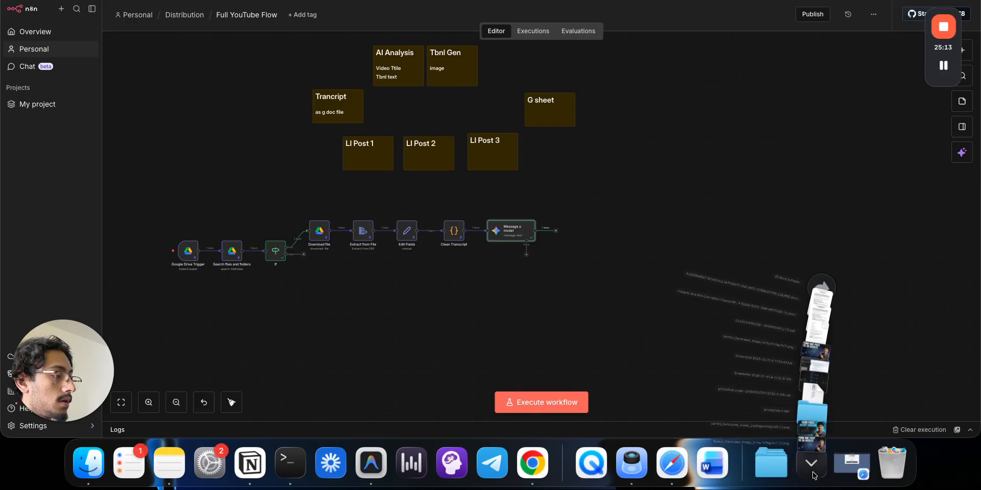
- Open the TURN ONE POST TO 30 ASSETS thumbnail and copy a patch of background beside the sparkle
{"action": "left_click", "coordinate": [813, 426]}
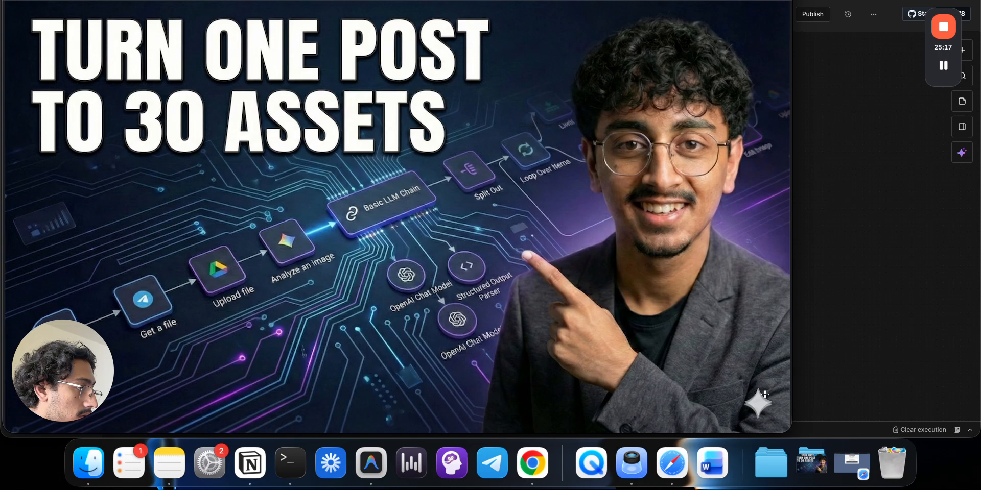
{"action": "mouse_move", "coordinate": [735, 365]}
{"action": "left_mouse_down"}
{"action": "mouse_move", "coordinate": [750, 379]}
{"action": "mouse_move", "coordinate": [726, 359]}
{"action": "left_mouse_up"}
{"action": "left_click", "coordinate": [785, 402]}
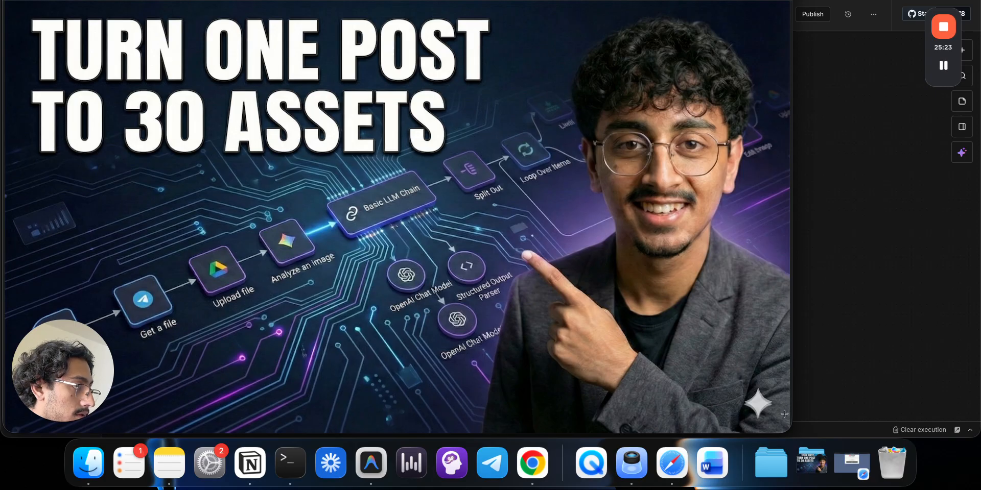
{"action": "mouse_move", "coordinate": [775, 399]}
{"action": "left_mouse_down"}
{"action": "mouse_move", "coordinate": [791, 426]}
{"action": "mouse_move", "coordinate": [771, 412]}
{"action": "left_mouse_up"}
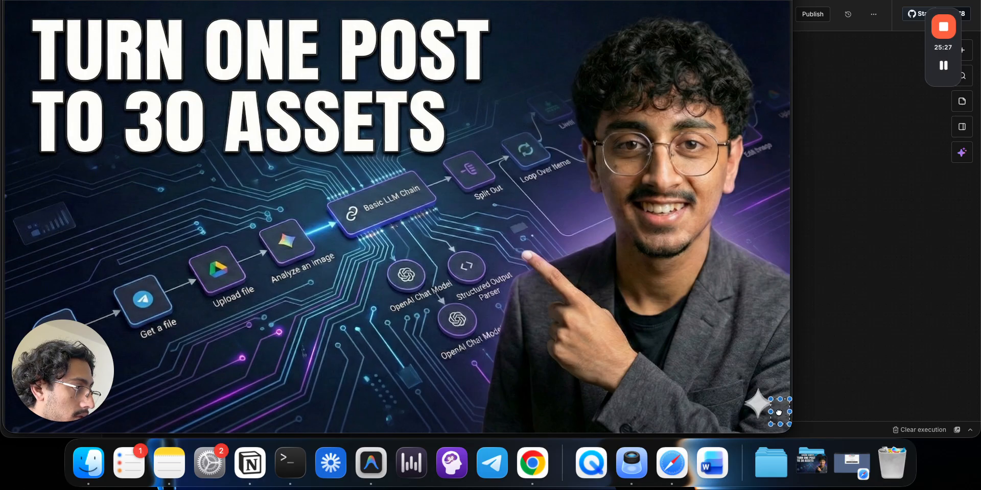
{"action": "key", "text": "super+c"}
{"action": "key", "text": "super+v"}
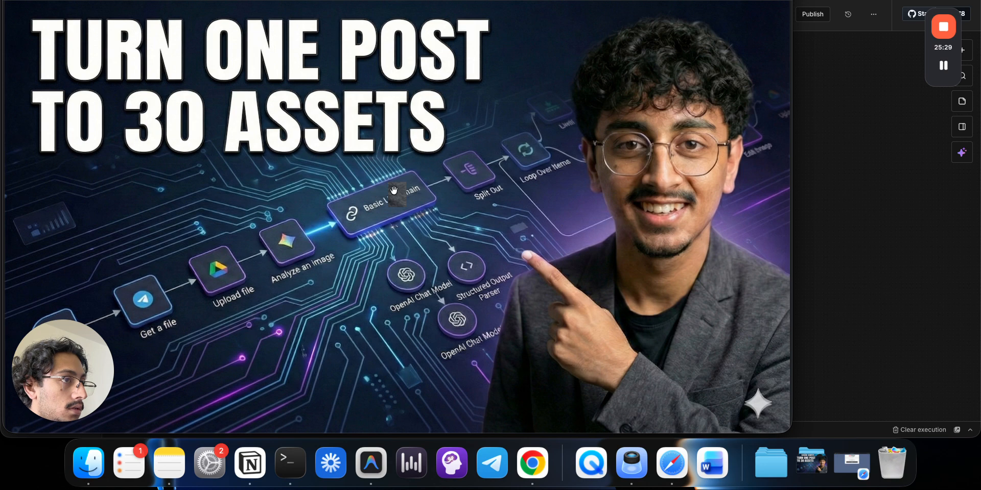
{"action": "key", "text": "super+z"}
- Resize and move the patch to cover the corner sparkle, then close the image
{"action": "mouse_move", "coordinate": [743, 381]}
{"action": "left_mouse_down"}
{"action": "mouse_move", "coordinate": [769, 424]}
{"action": "mouse_move", "coordinate": [775, 408]}
{"action": "mouse_move", "coordinate": [742, 406]}
{"action": "mouse_move", "coordinate": [761, 393]}
{"action": "mouse_move", "coordinate": [762, 406]}
{"action": "mouse_move", "coordinate": [763, 389]}
{"action": "mouse_move", "coordinate": [766, 397]}
{"action": "left_mouse_up"}
{"action": "left_click", "coordinate": [770, 352]}
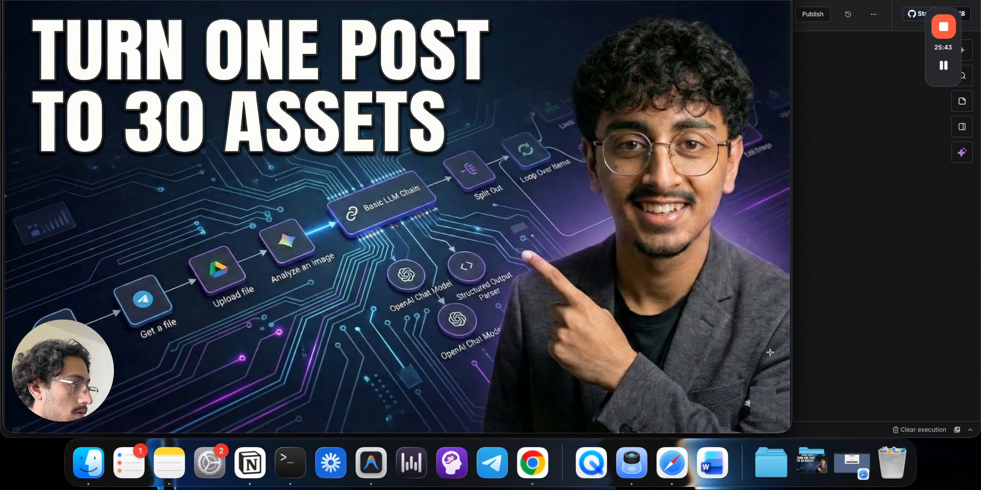
{"action": "left_click", "coordinate": [768, 398]}
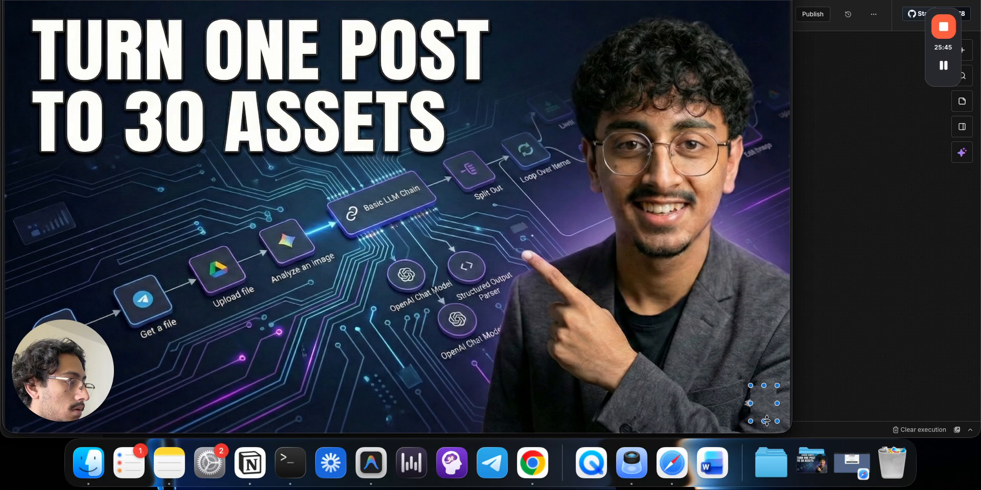
{"action": "mouse_move", "coordinate": [766, 422]}
{"action": "left_mouse_down"}
{"action": "mouse_move", "coordinate": [768, 406]}
{"action": "mouse_move", "coordinate": [767, 427]}
{"action": "mouse_move", "coordinate": [755, 416]}
{"action": "left_mouse_up"}
{"action": "left_click", "coordinate": [767, 422]}
{"action": "left_click", "coordinate": [766, 414]}
{"action": "left_click", "coordinate": [767, 348]}
{"action": "left_click", "coordinate": [772, 346]}
{"action": "left_click", "coordinate": [780, 347]}
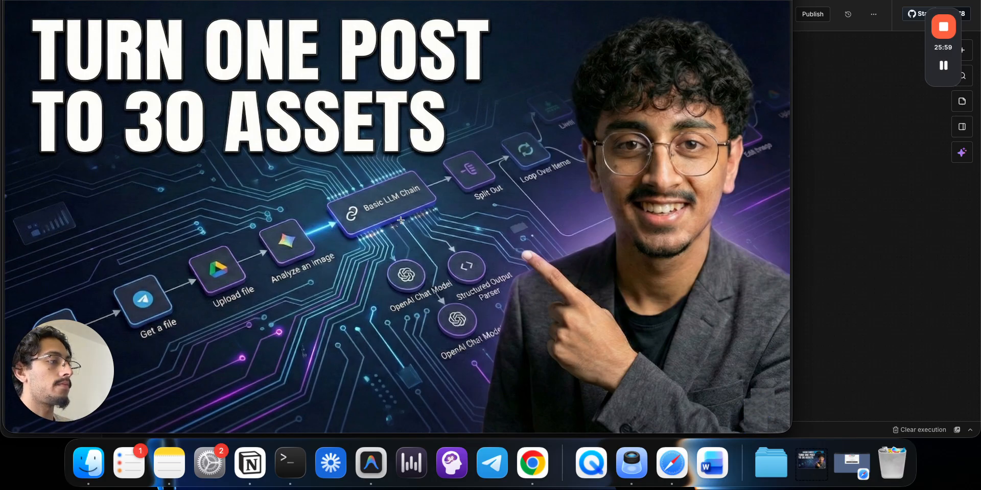
{"action": "key", "text": "super+w"}
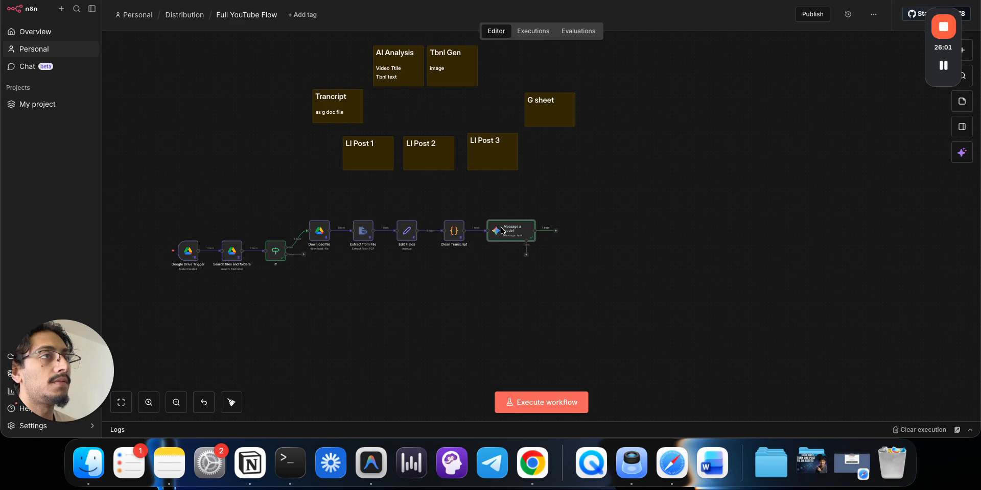
- Check the second Drive thumbnail, then return to n8n and open the Message a model node
{"action": "key", "text": "ctrl+Tab"}
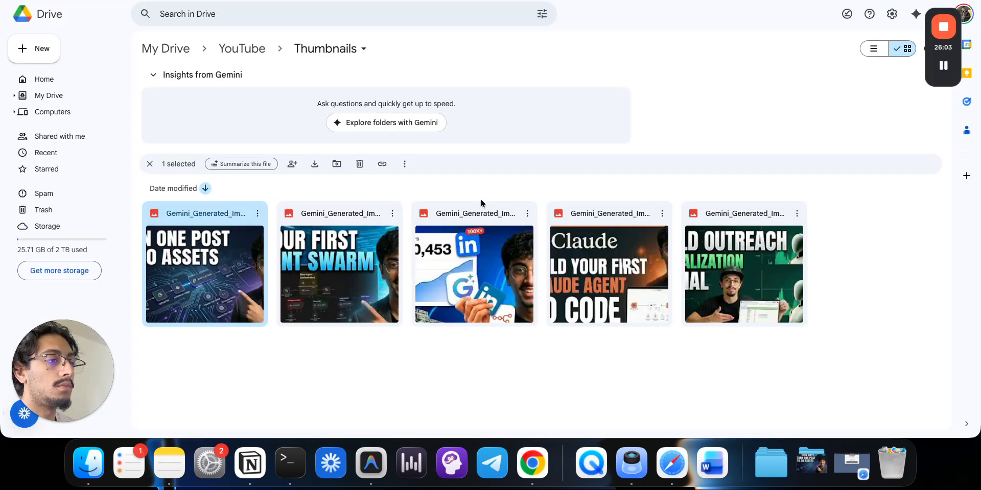
{"action": "left_click", "coordinate": [341, 215]}
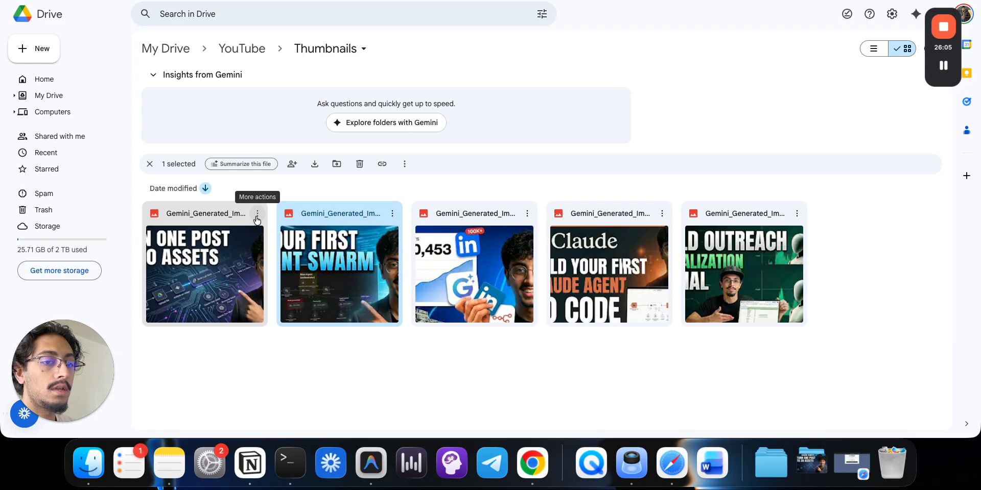
{"action": "key", "text": "ctrl+shift+Tab"}
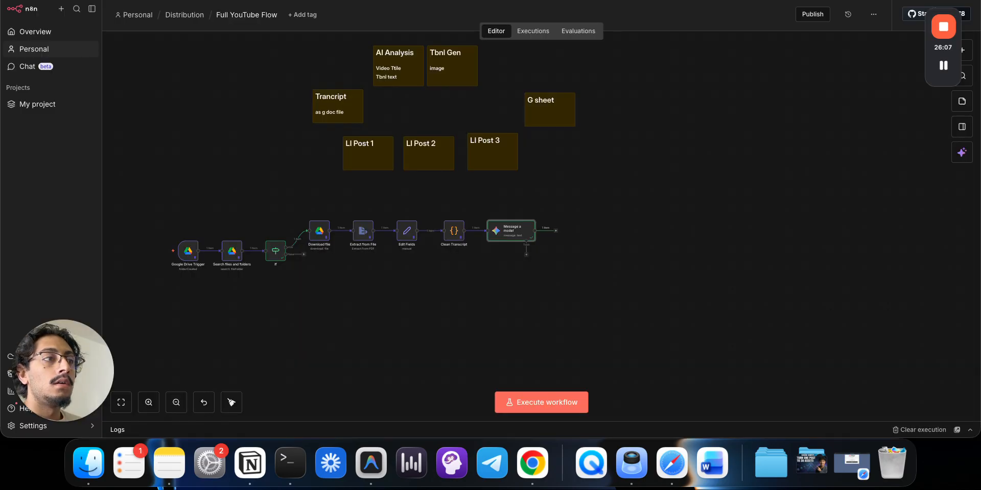
{"action": "double_click", "coordinate": [515, 231]}
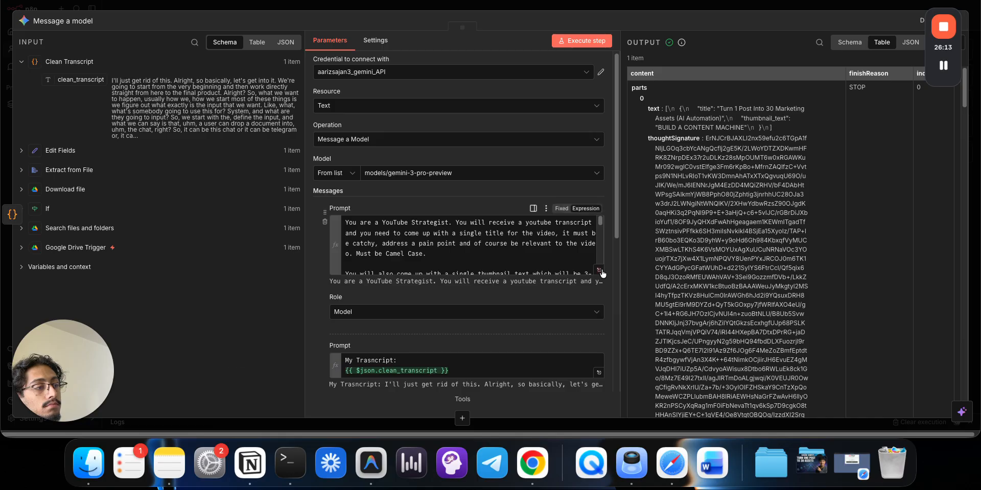
- Correct the prompt to "Follow this JSON schema:" and delete the surrounding bracket lines
{"action": "left_click", "coordinate": [444, 276]}
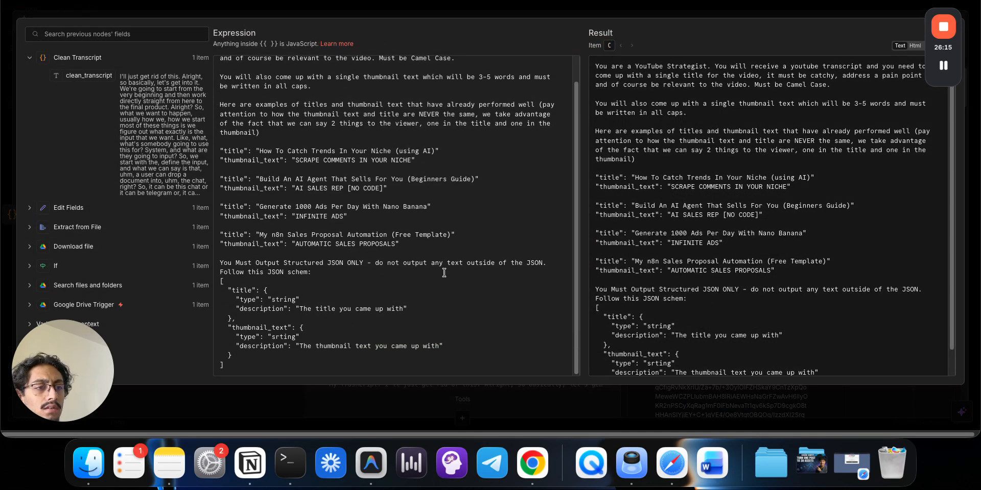
{"action": "left_click", "coordinate": [320, 276]}
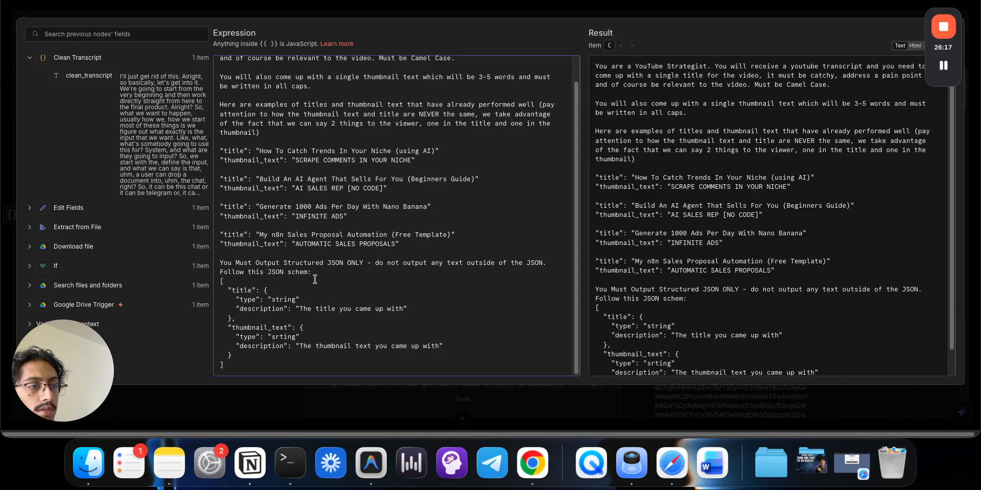
{"action": "type", "text": "a"}
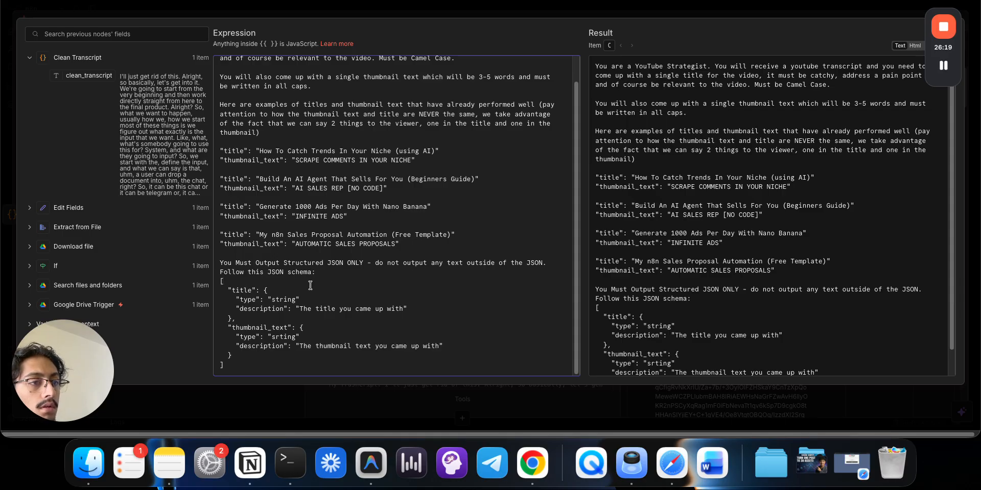
{"action": "key", "text": "BackSpace"}
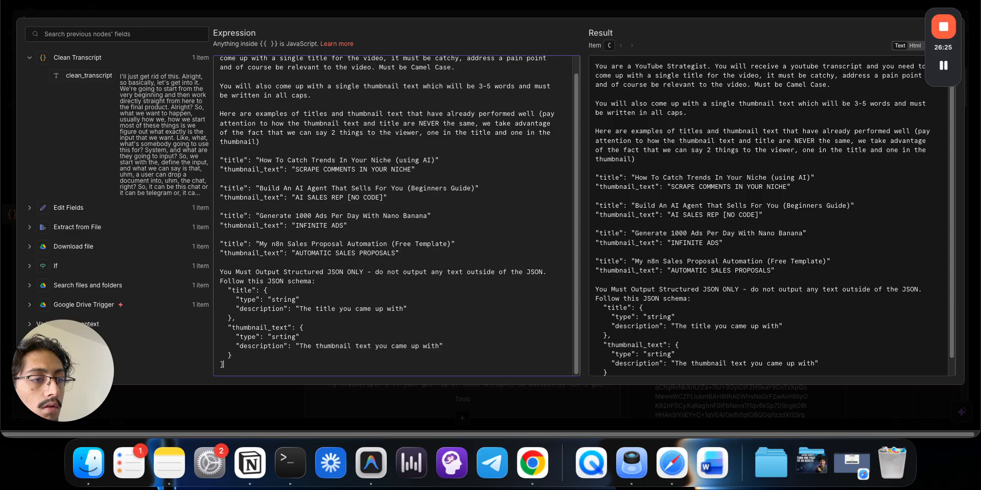
{"action": "key", "text": "BackSpace"}
{"action": "key", "text": "BackSpace"}
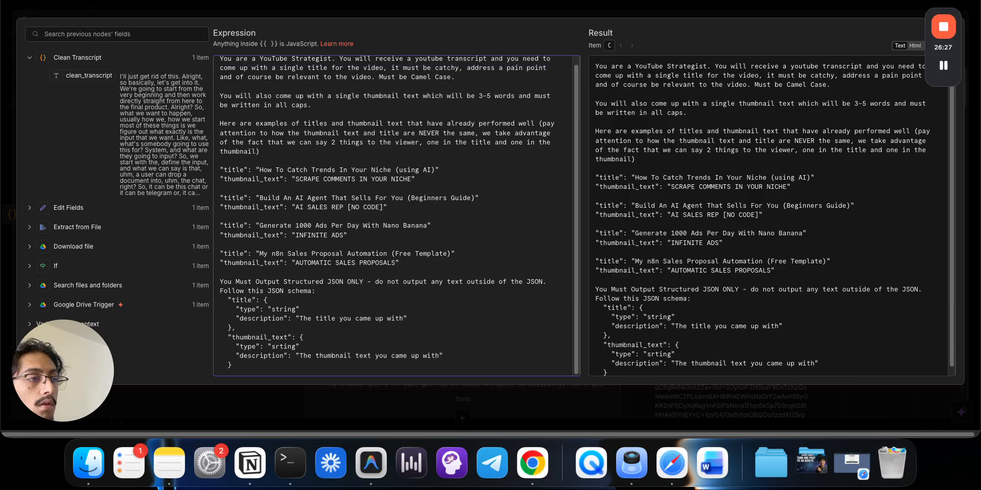
{"action": "left_click", "coordinate": [479, 17]}
- Keep Output Content as JSON on, rerun the Message a model node, and close it
{"action": "scroll", "coordinate": [433, 324], "scroll_direction": "down", "scroll_amount": 5}
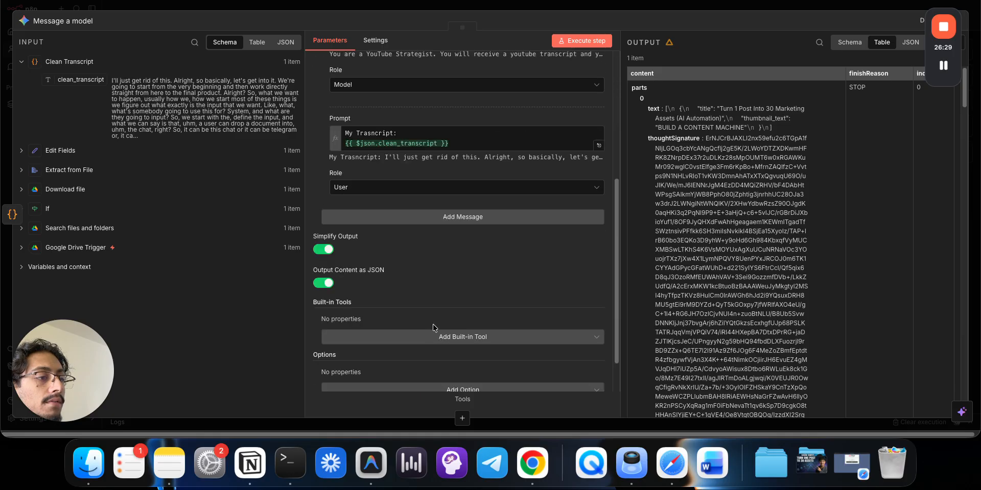
{"action": "left_click", "coordinate": [327, 236]}
{"action": "left_click", "coordinate": [327, 236]}
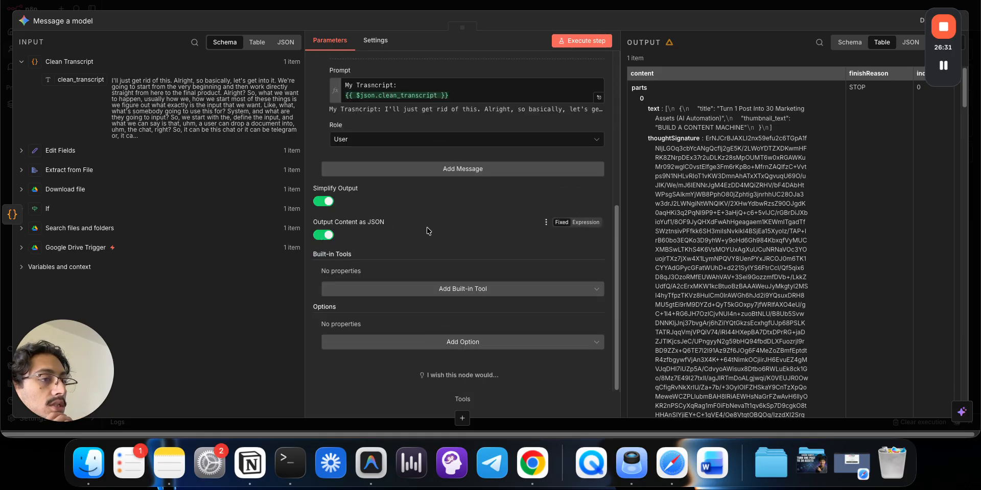
{"action": "left_click", "coordinate": [573, 39]}
{"action": "left_click_drag", "start_coordinate": [581, 21], "coordinate": [580, 171]}
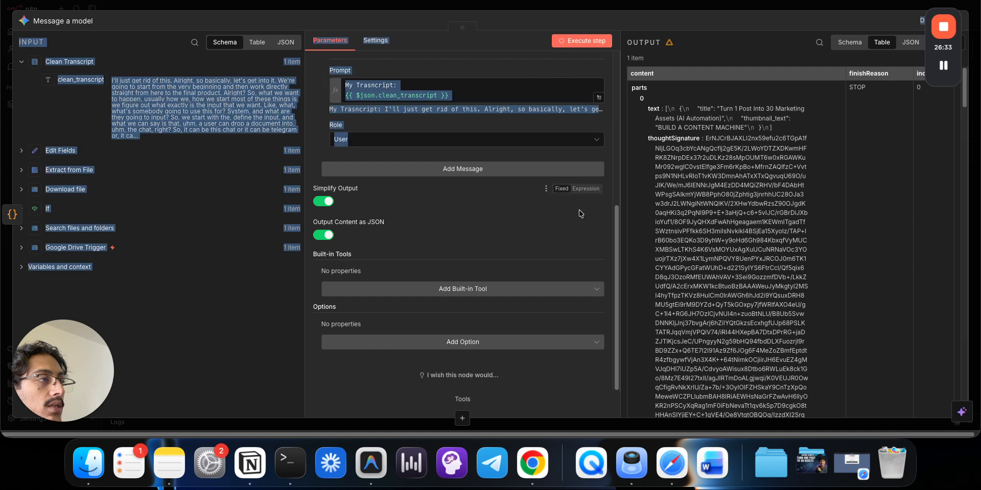
{"action": "scroll", "coordinate": [541, 202], "scroll_direction": "up", "scroll_amount": 5}
{"action": "left_click", "coordinate": [503, 195]}
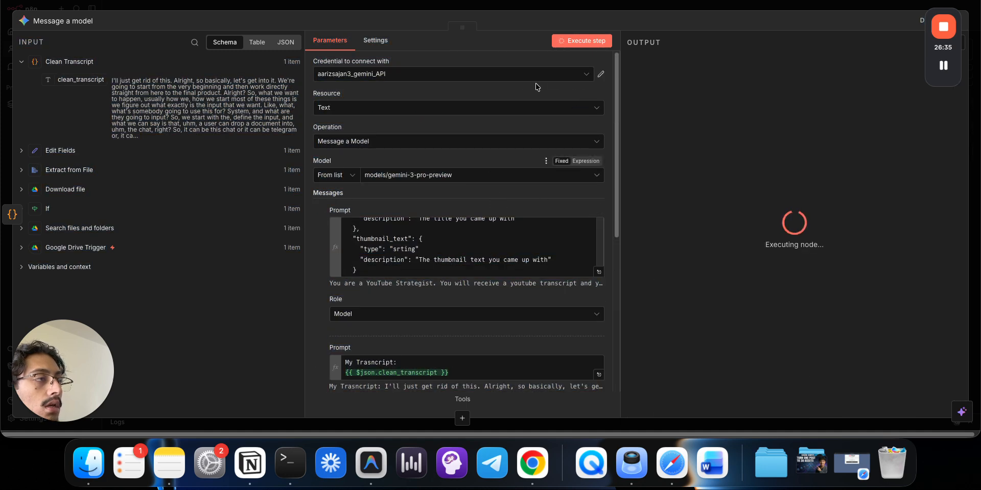
{"action": "left_click", "coordinate": [581, 7]}
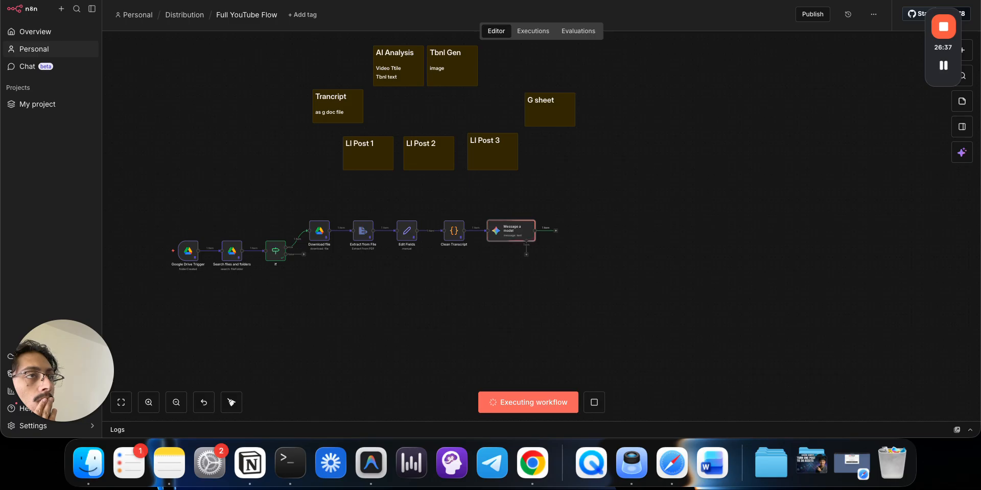
- Rerun Message a model with models/gemini-2.5-pro, then start a branch from the If node's true output
{"action": "left_click", "coordinate": [340, 0]}
{"action": "left_click", "coordinate": [344, 395]}
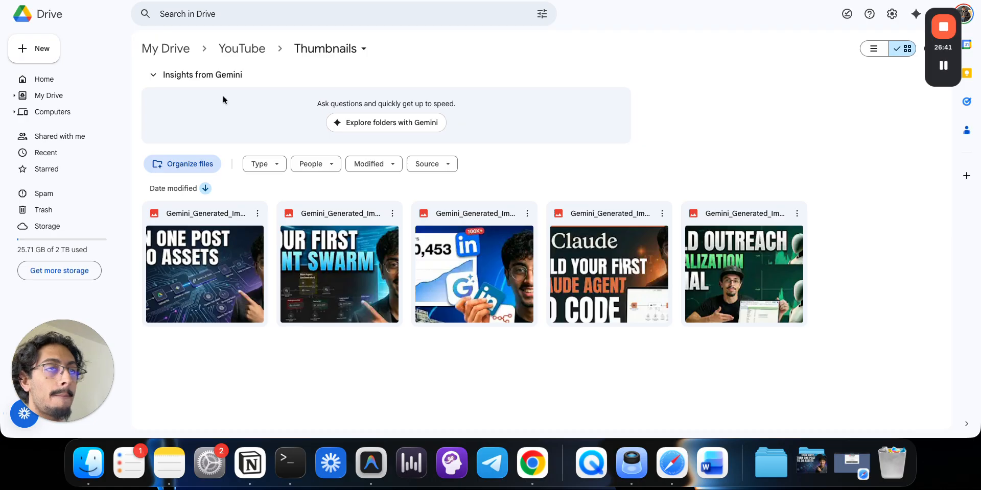
{"action": "left_click", "coordinate": [266, 0]}
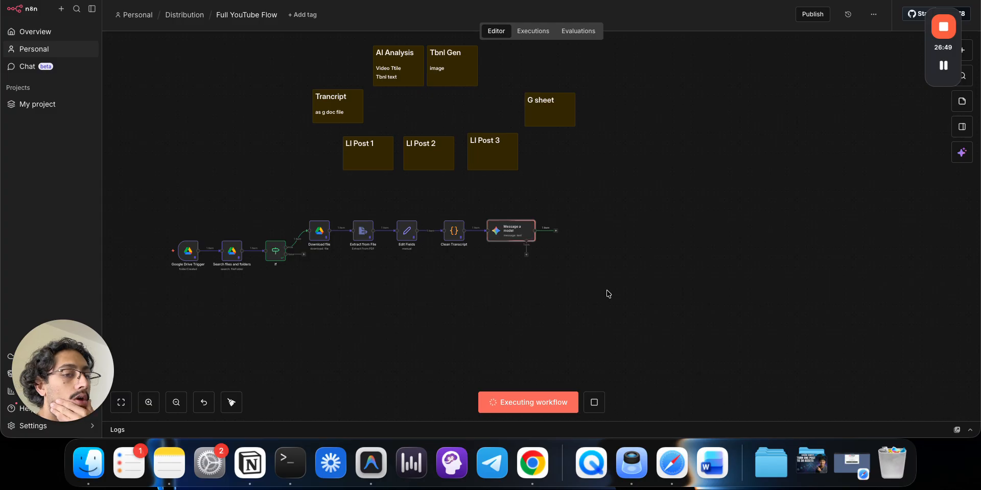
{"action": "double_click", "coordinate": [494, 242]}
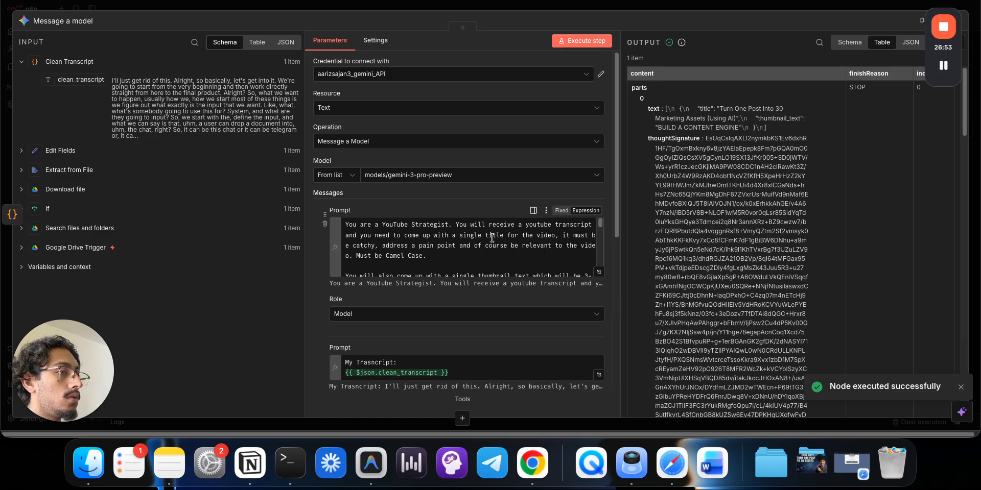
{"action": "left_click", "coordinate": [491, 174]}
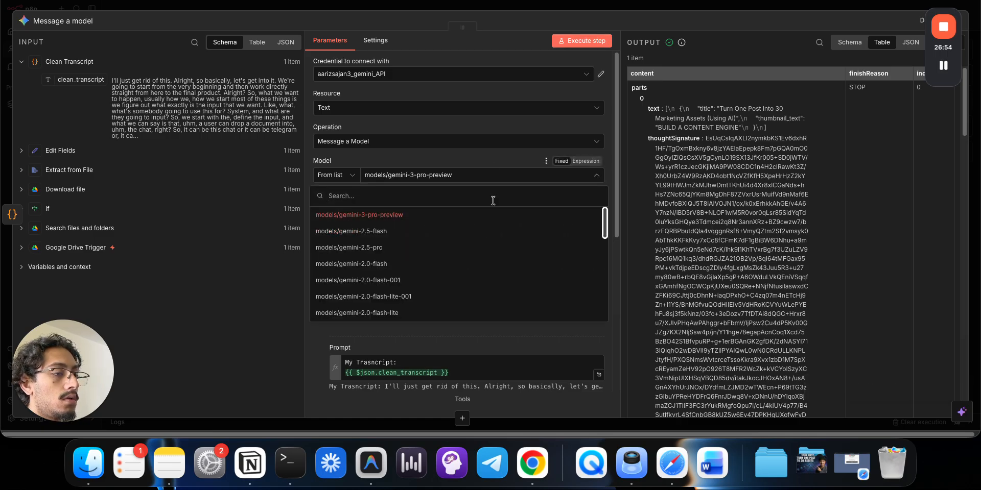
{"action": "left_click", "coordinate": [499, 248]}
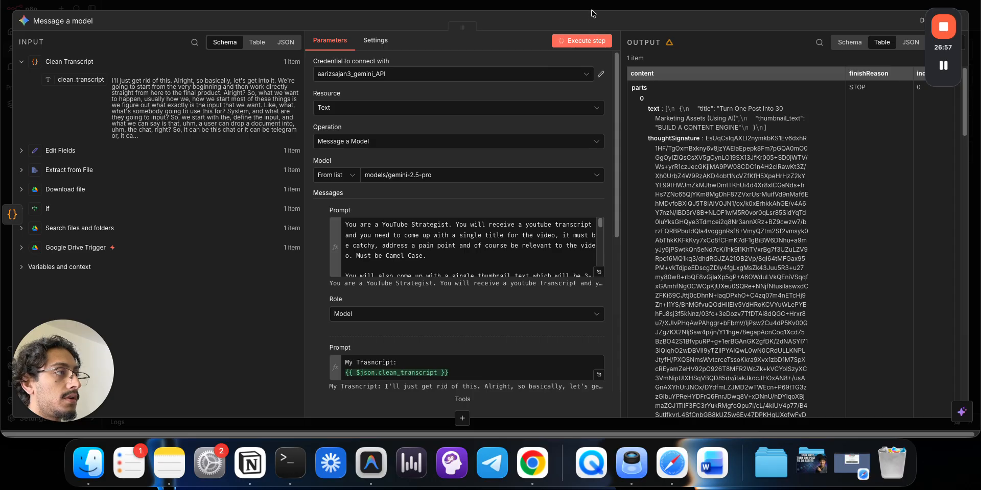
{"action": "left_click", "coordinate": [590, 9]}
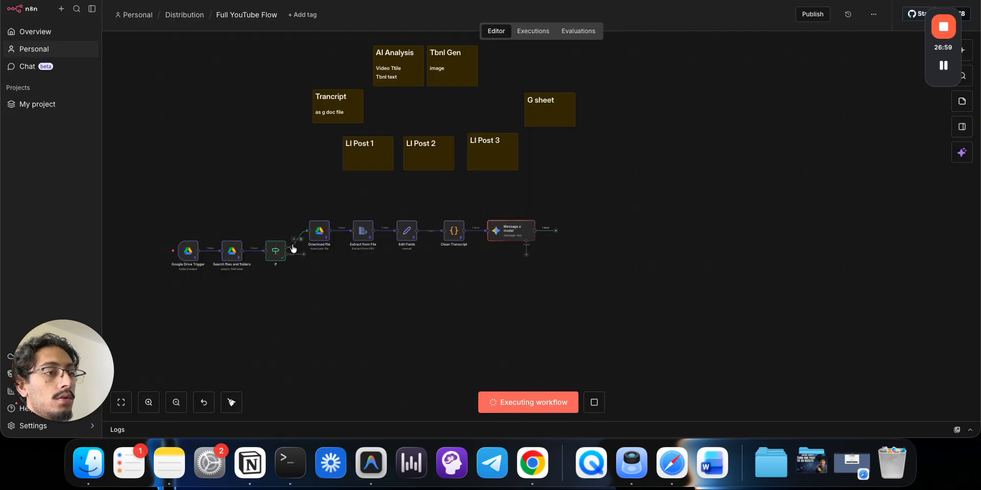
{"action": "left_click_drag", "start_coordinate": [287, 248], "coordinate": [307, 281]}
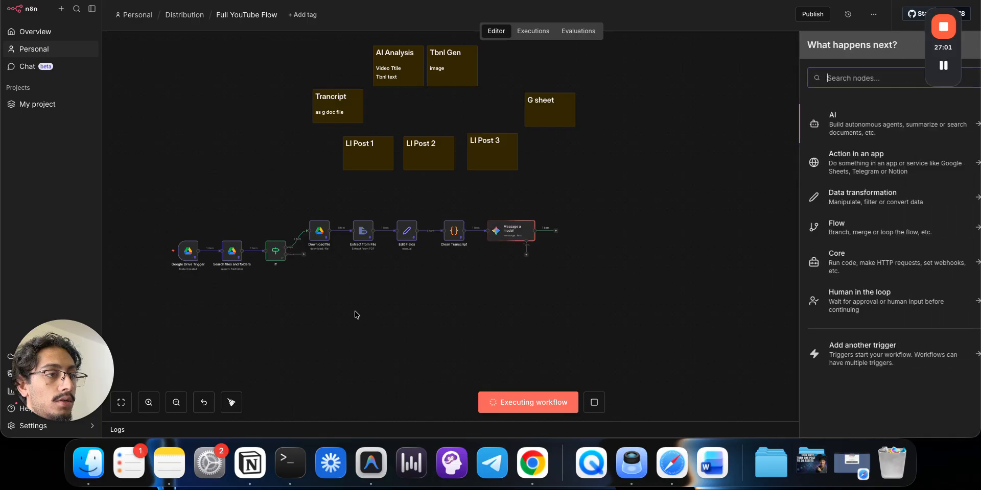
- Add a Google Drive "Download file" node on the If node's true branch
{"action": "type", "text": "dow"}
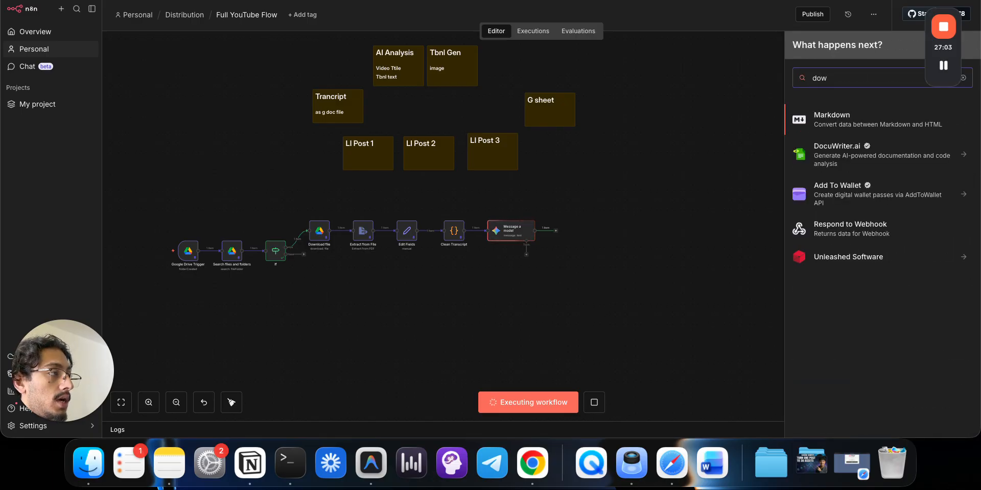
{"action": "type", "text": "nl"}
{"action": "key", "text": "alt+BackSpace"}
{"action": "type", "text": "drv"}
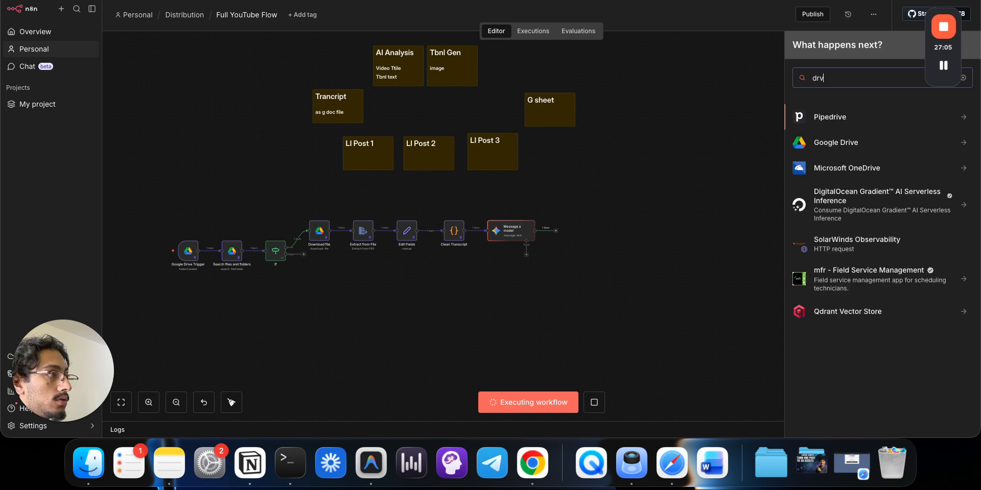
{"action": "key", "text": "BackSpace"}
{"action": "key", "text": "BackSpace"}
{"action": "type", "text": "rive"}
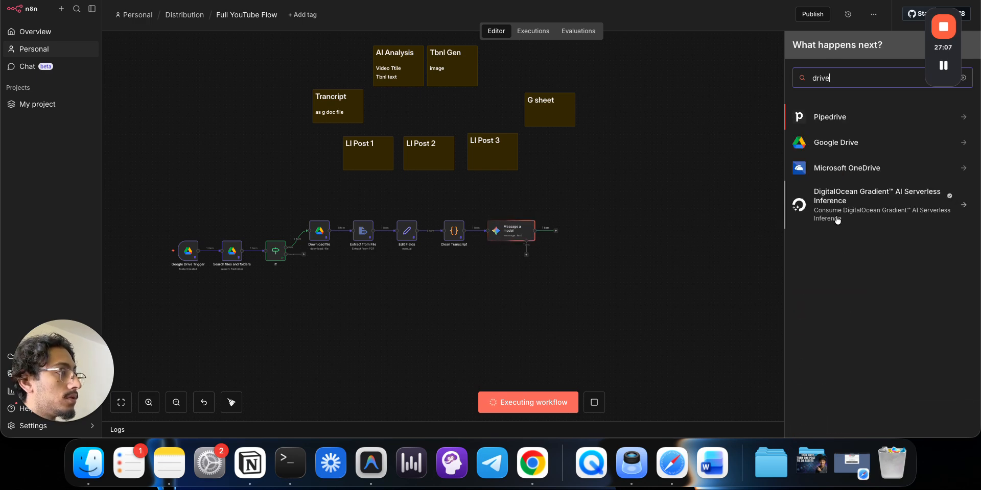
{"action": "left_click", "coordinate": [835, 144]}
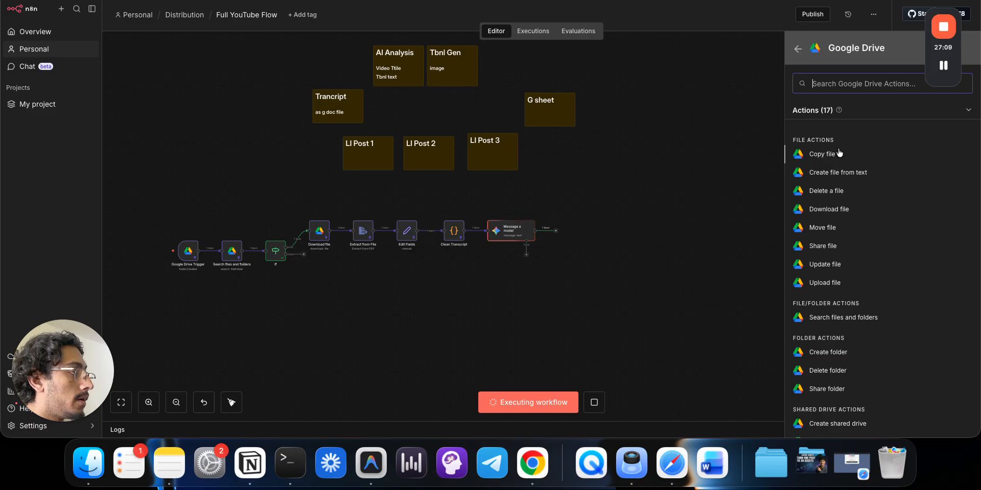
{"action": "left_click", "coordinate": [851, 210]}
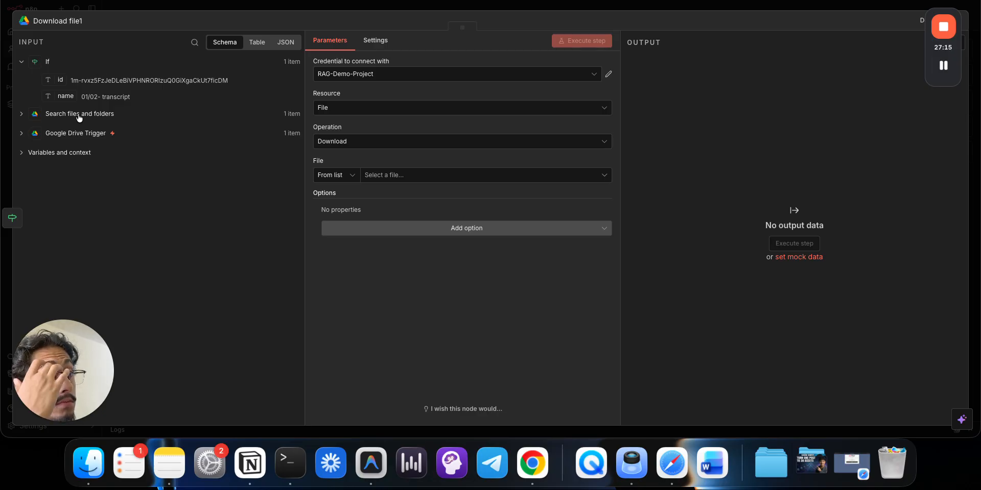
- Set the download node's File to By ID using the second thumbnail's pasted ID
{"action": "key", "text": "ctrl+Tab"}
{"action": "double_click", "coordinate": [330, 268]}
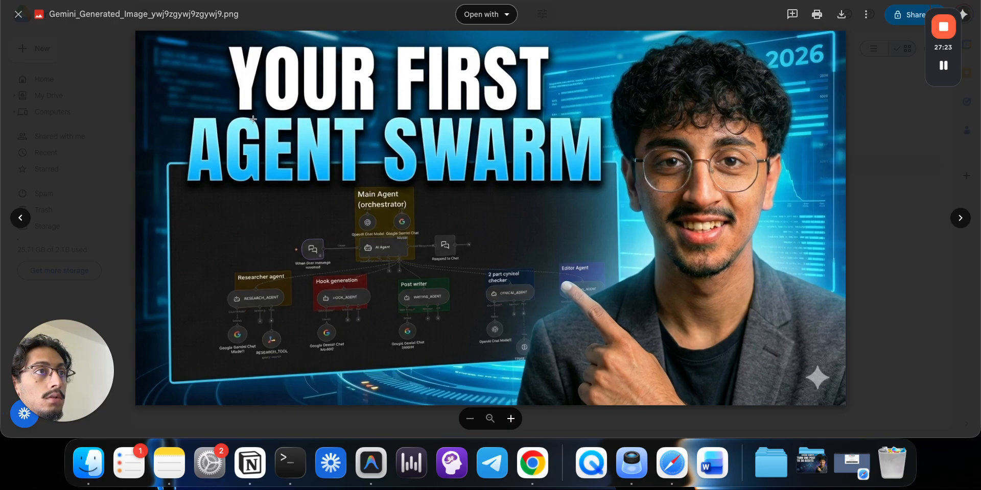
{"action": "left_click", "coordinate": [80, 102]}
{"action": "key", "text": "ctrl+shift+Tab"}
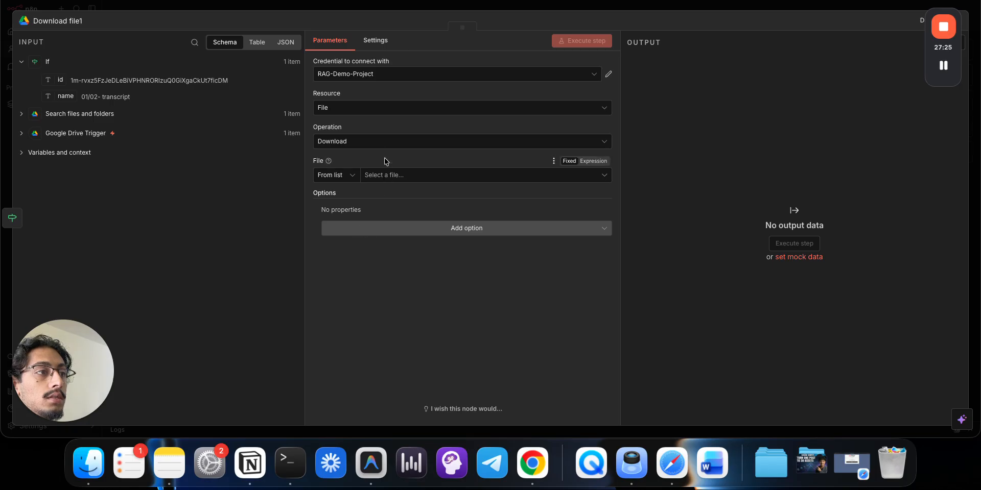
{"action": "left_click", "coordinate": [377, 179]}
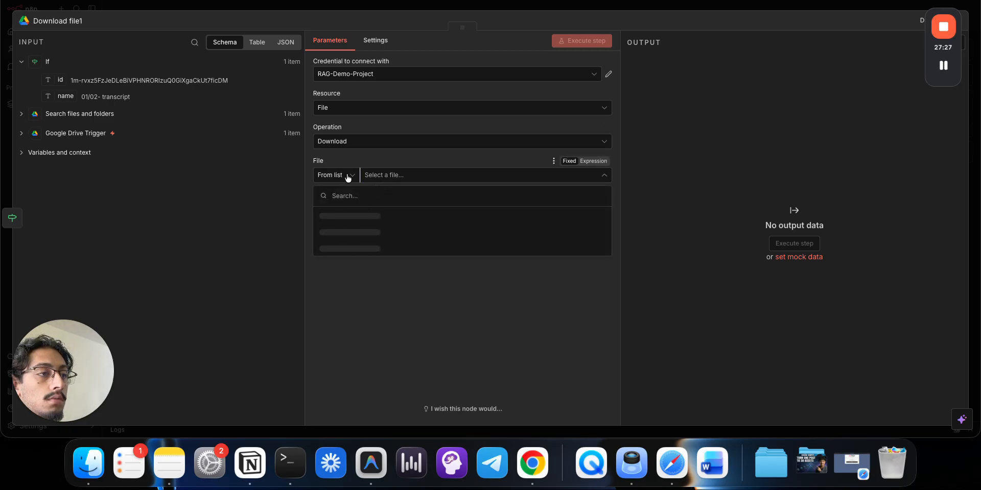
{"action": "left_click", "coordinate": [346, 175]}
{"action": "left_click", "coordinate": [337, 236]}
{"action": "left_click", "coordinate": [397, 177]}
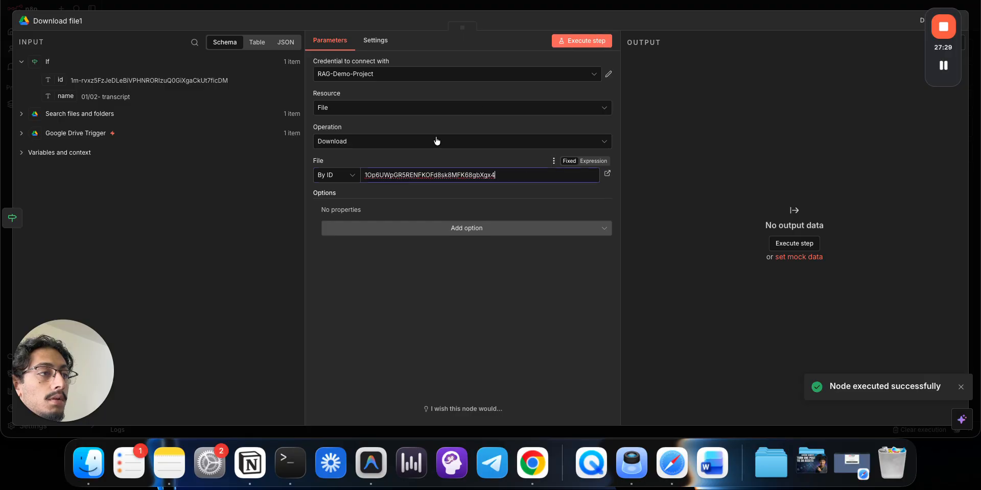
{"action": "left_click", "coordinate": [550, 7]}
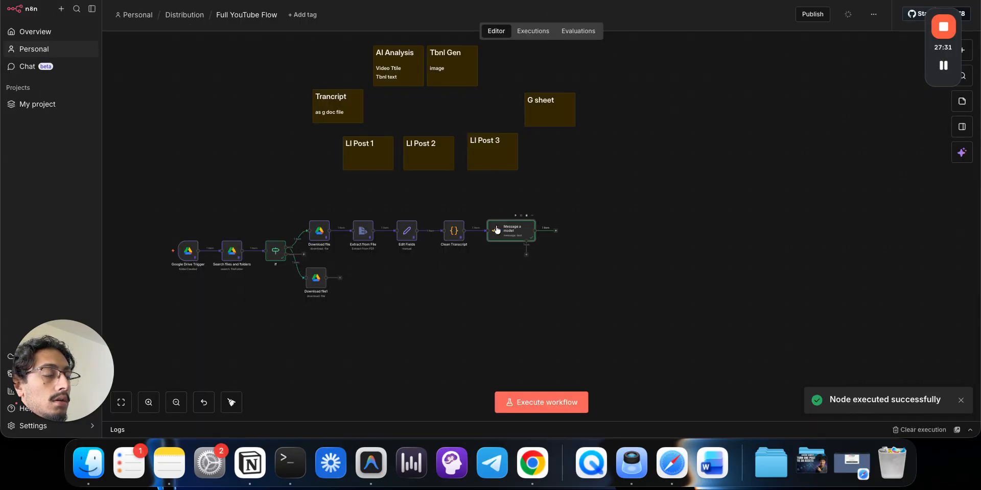
{"action": "double_click", "coordinate": [498, 228]}
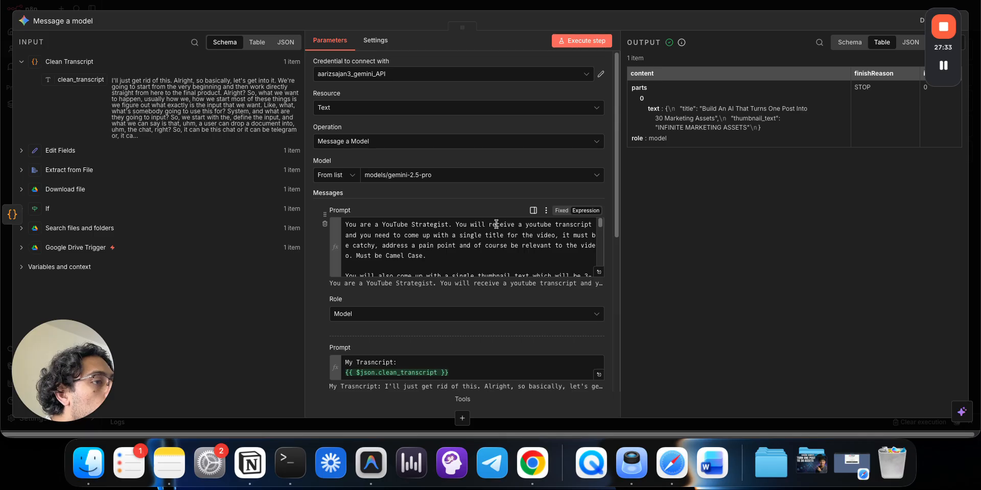
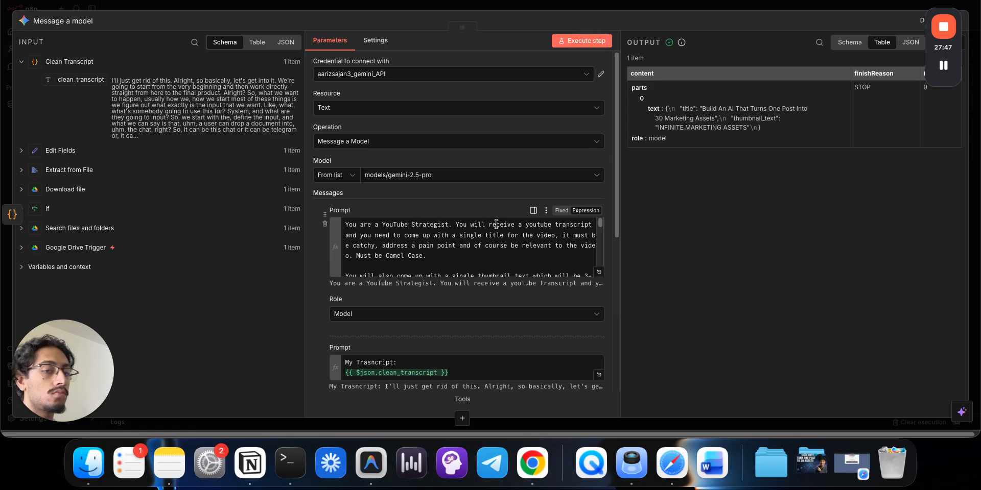
- Move Message a model aside and add a Basic LLM Chain with its prompt source set to Define below
{"action": "left_click", "coordinate": [491, 3]}
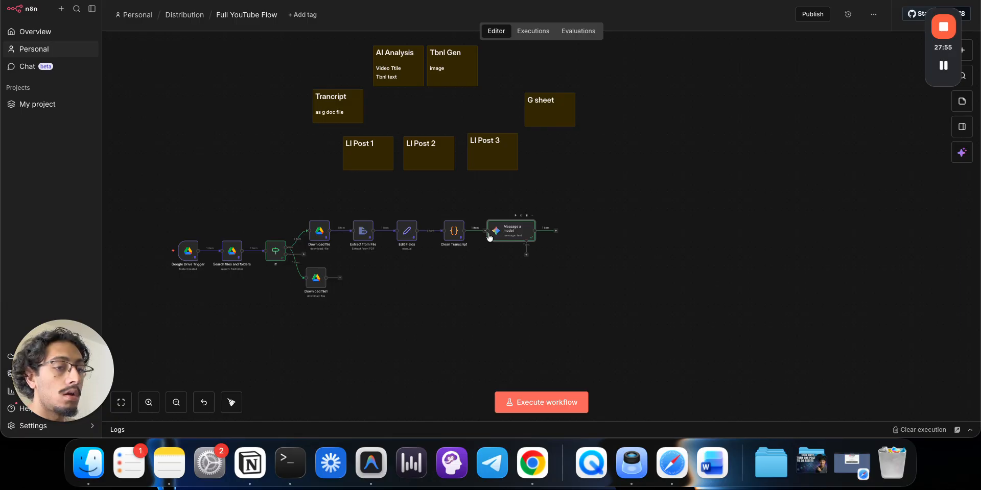
{"action": "left_click_drag", "start_coordinate": [507, 237], "coordinate": [668, 254]}
{"action": "key", "text": "Tab"}
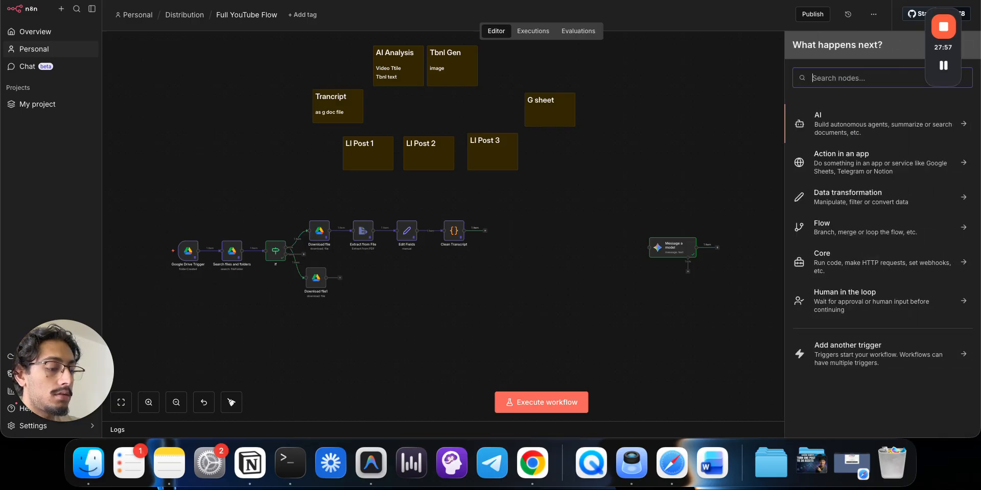
{"action": "type", "text": "llm ch"}
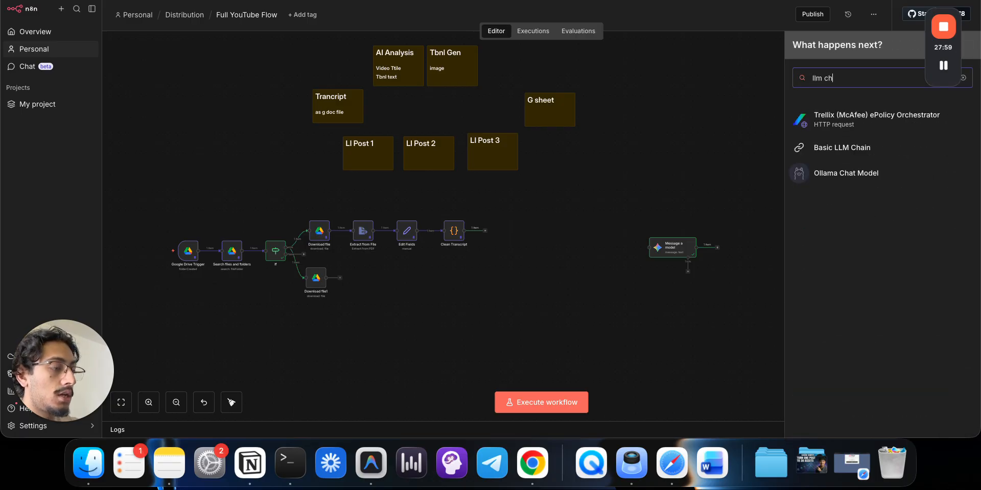
{"action": "left_click", "coordinate": [836, 149]}
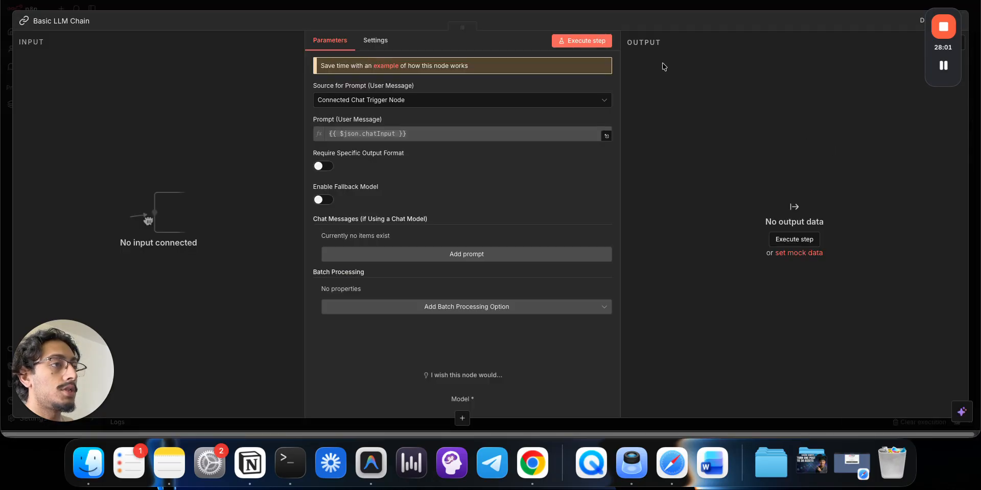
{"action": "left_click", "coordinate": [544, 103]}
{"action": "left_click", "coordinate": [526, 164]}
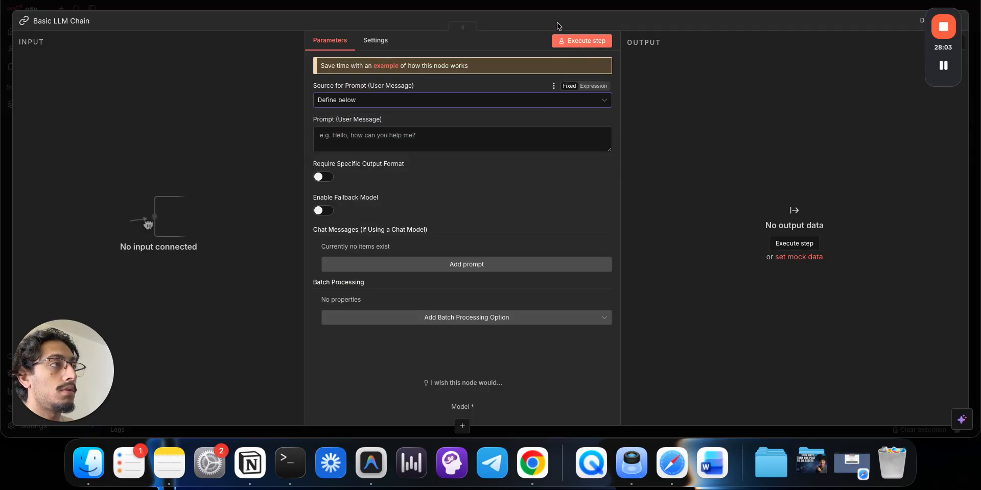
{"action": "left_click", "coordinate": [599, 7]}
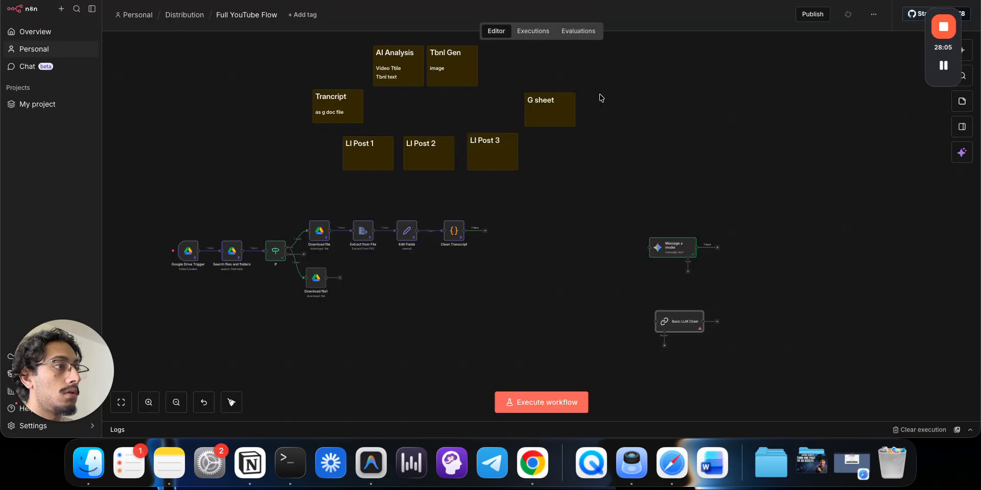
- Connect Clean Transcript's output into the Basic LLM Chain
{"action": "left_click_drag", "start_coordinate": [485, 231], "coordinate": [651, 328]}
{"action": "left_click_drag", "start_coordinate": [670, 317], "coordinate": [653, 311]}
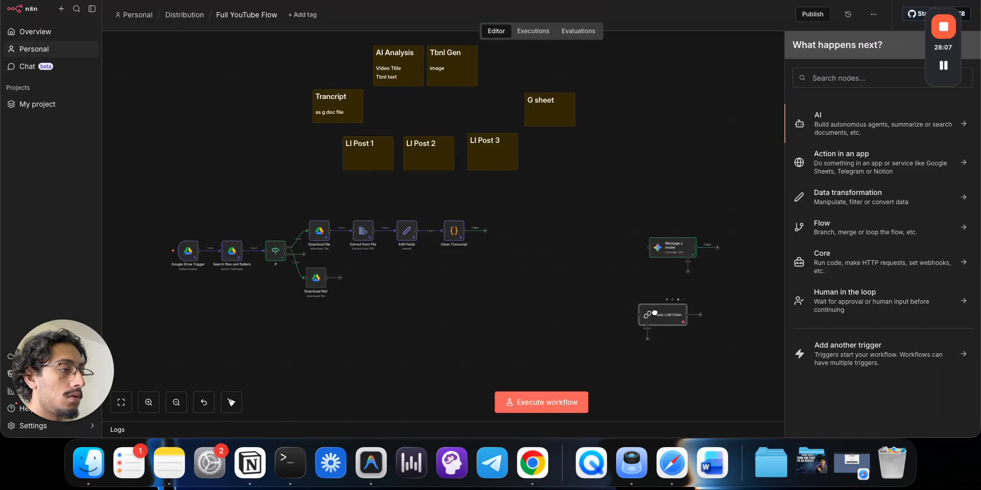
{"action": "mouse_move", "coordinate": [485, 231]}
{"action": "left_mouse_down"}
{"action": "mouse_move", "coordinate": [640, 315]}
{"action": "mouse_move", "coordinate": [629, 286]}
{"action": "mouse_move", "coordinate": [532, 234]}
{"action": "mouse_move", "coordinate": [517, 238]}
{"action": "left_mouse_up"}
- Attach a Google Gemini Chat Model on models/gemini-2.5-flash to the chain, then reopen the chain's settings
{"action": "left_click", "coordinate": [503, 254]}
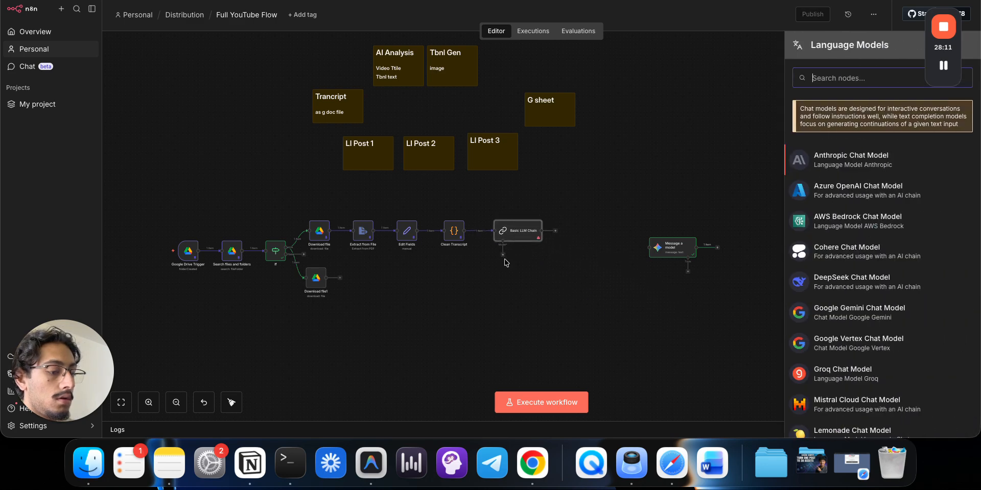
{"action": "type", "text": "gemi"}
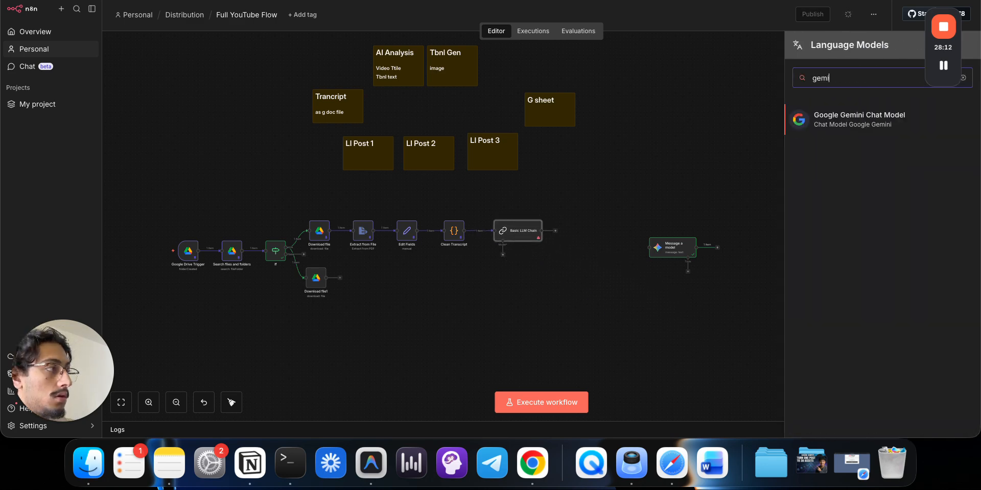
{"action": "left_click", "coordinate": [853, 123]}
{"action": "left_click", "coordinate": [378, 114]}
{"action": "scroll", "coordinate": [407, 184], "scroll_direction": "down", "scroll_amount": 10}
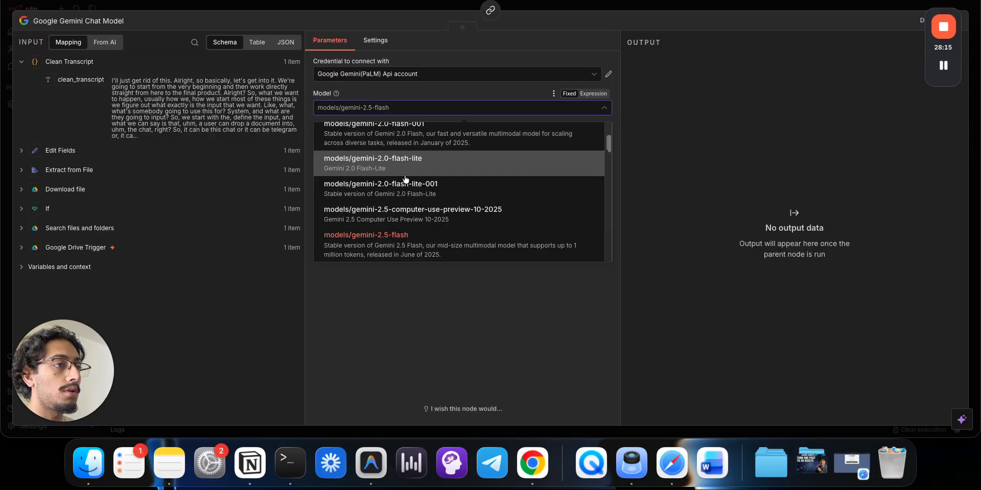
{"action": "scroll", "coordinate": [407, 179], "scroll_direction": "down", "scroll_amount": 3}
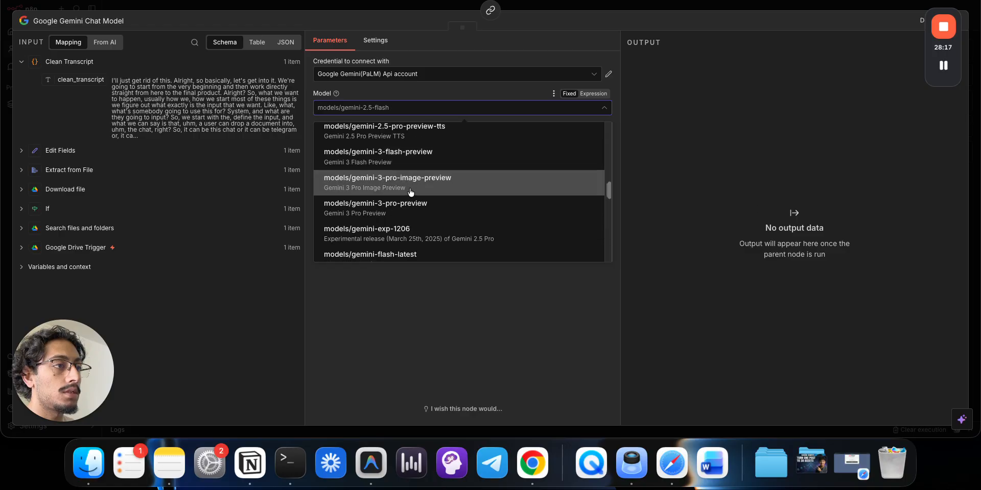
{"action": "scroll", "coordinate": [414, 149], "scroll_direction": "up", "scroll_amount": 5}
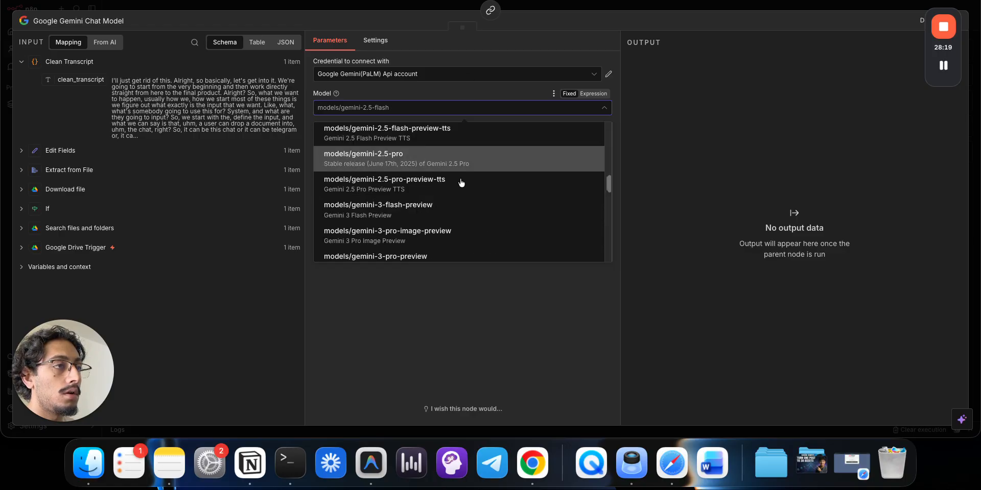
{"action": "scroll", "coordinate": [455, 205], "scroll_direction": "up", "scroll_amount": 1}
{"action": "left_click", "coordinate": [472, 271]}
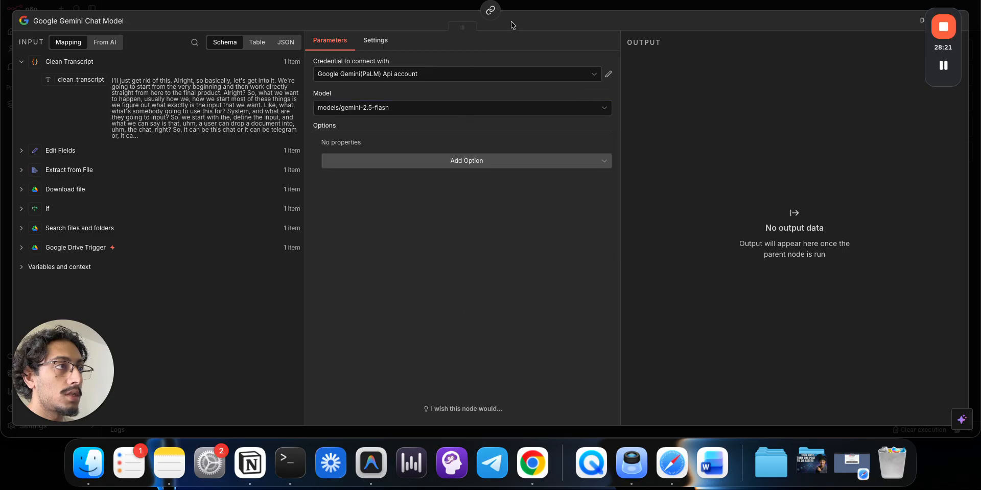
{"action": "left_click", "coordinate": [531, 7]}
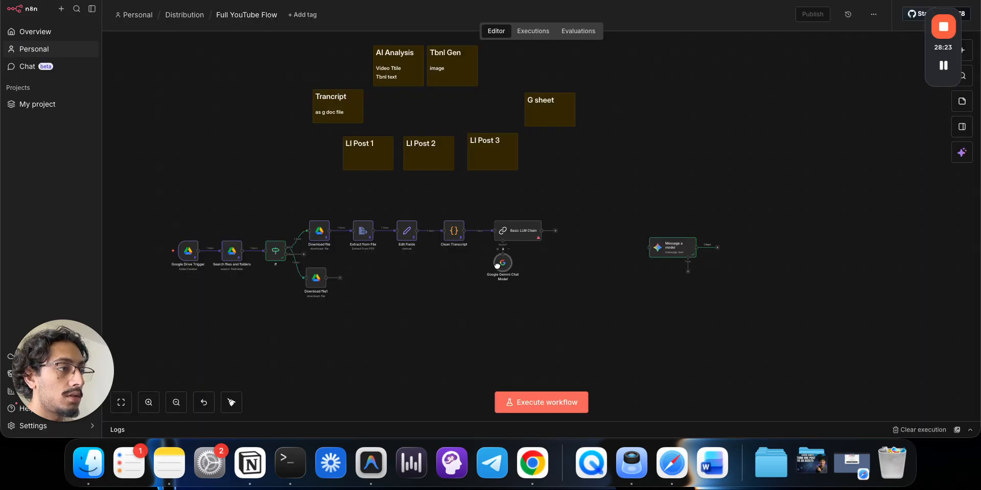
{"action": "double_click", "coordinate": [534, 231]}
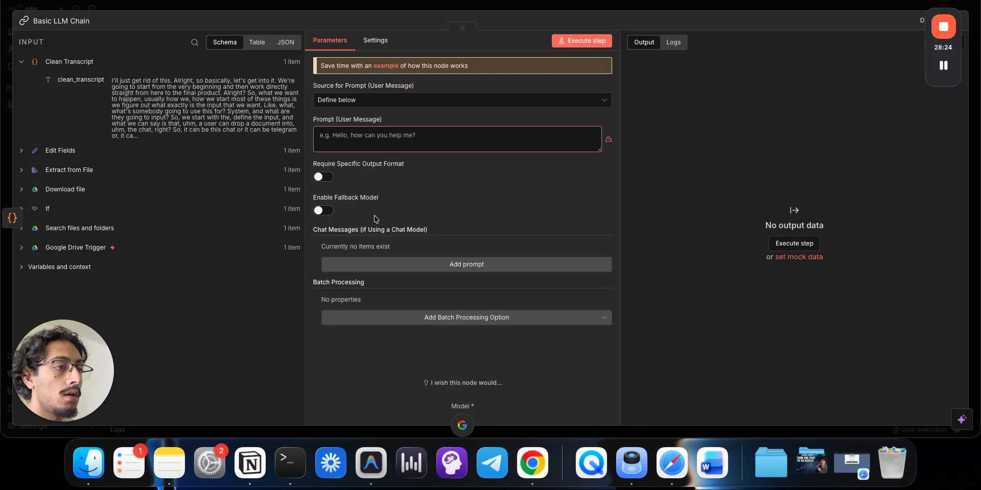
- Require a specific output format and add a Structured Output Parser defined by JSON Schema
{"action": "left_click", "coordinate": [328, 215]}
{"action": "left_click", "coordinate": [328, 214]}
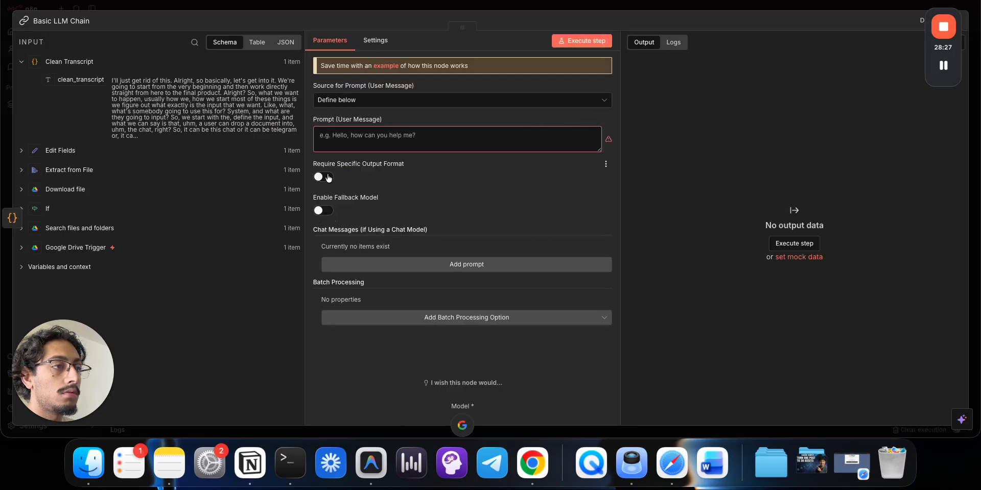
{"action": "left_click", "coordinate": [328, 178]}
{"action": "left_click", "coordinate": [454, 8]}
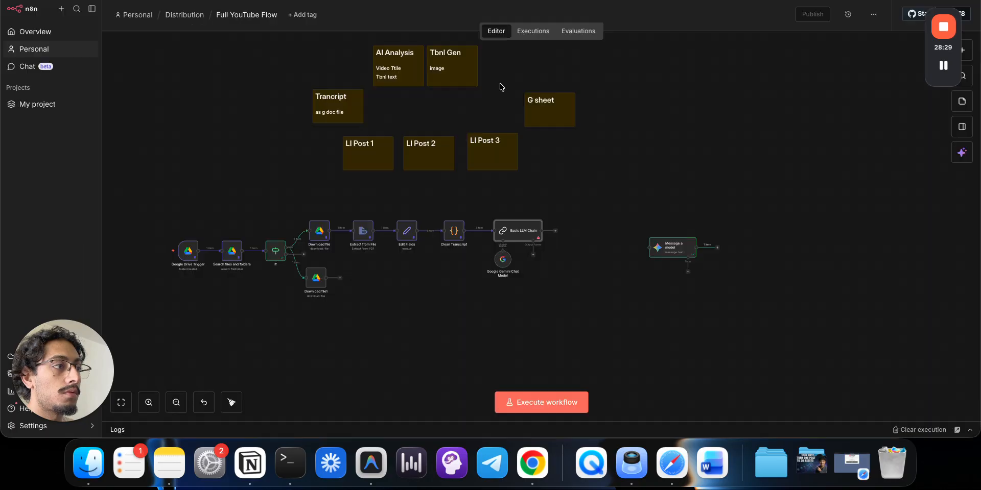
{"action": "left_click", "coordinate": [533, 257]}
{"action": "left_click", "coordinate": [869, 149]}
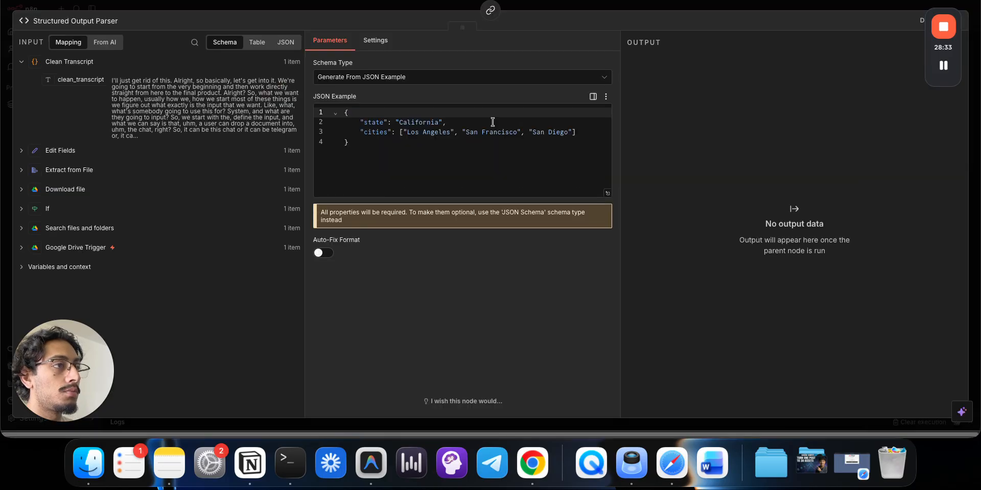
{"action": "left_click", "coordinate": [470, 79]}
{"action": "left_click", "coordinate": [455, 127]}
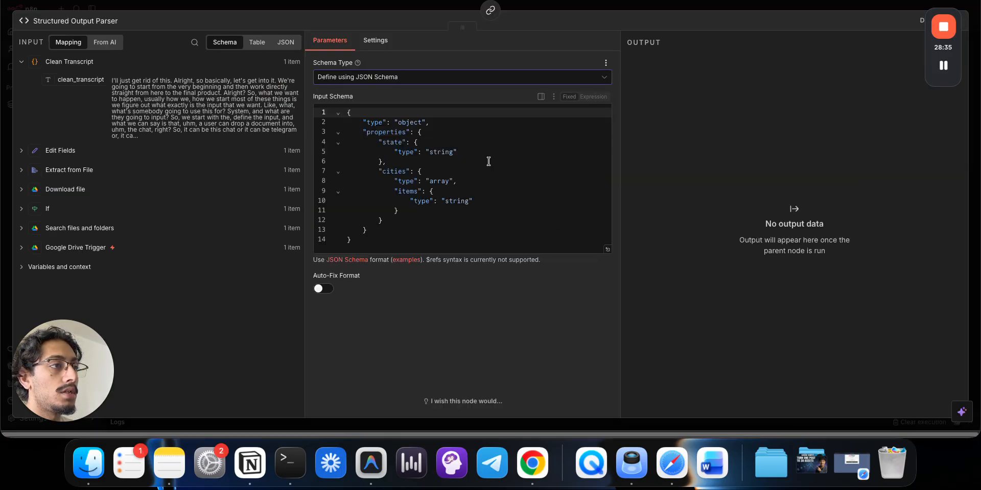
- In the larger schema editor, rename the example properties to title and thumbnail_text
{"action": "left_click", "coordinate": [607, 248]}
{"action": "left_click", "coordinate": [449, 151]}
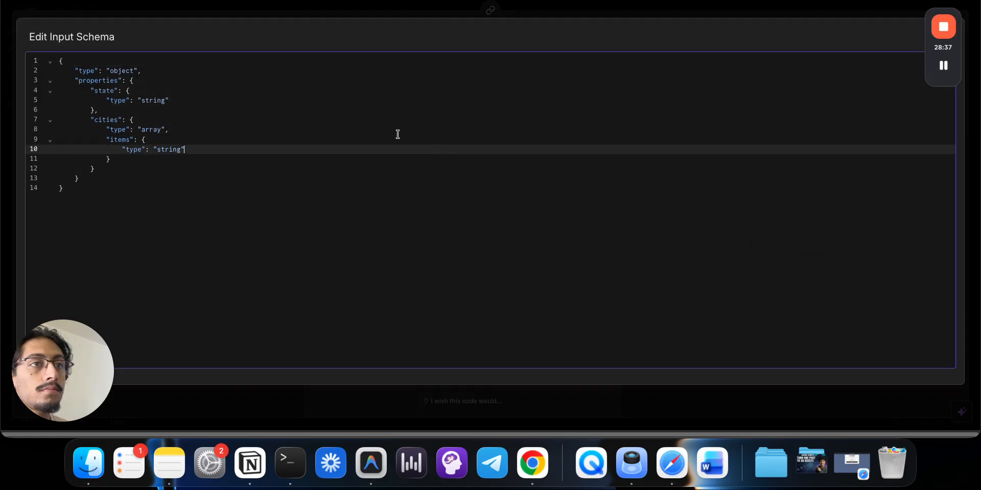
{"action": "double_click", "coordinate": [102, 89]}
{"action": "key", "text": "BackSpace"}
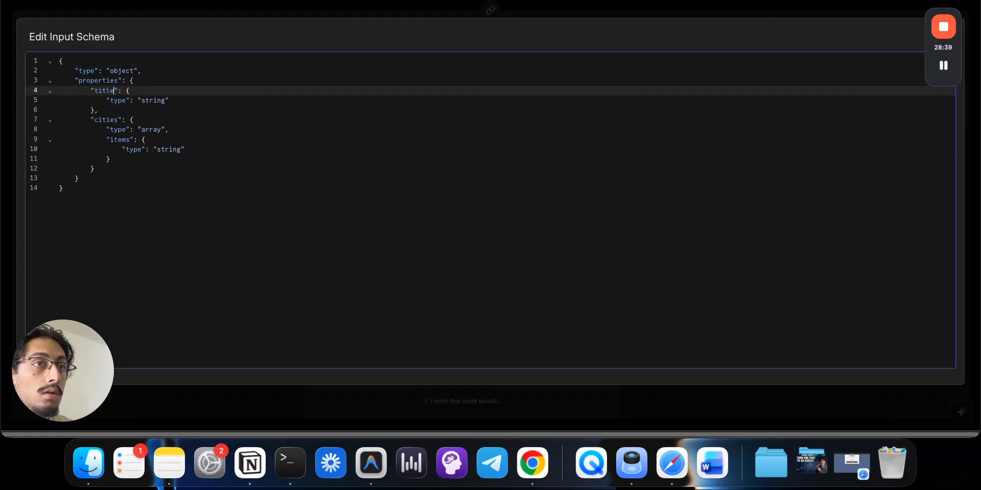
{"action": "double_click", "coordinate": [108, 117]}
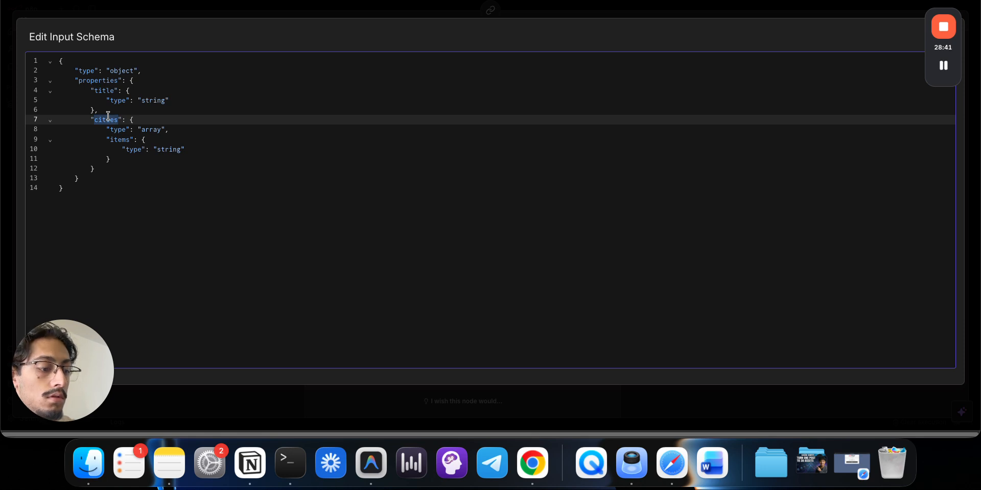
{"action": "type", "text": "thumbnail_text"}
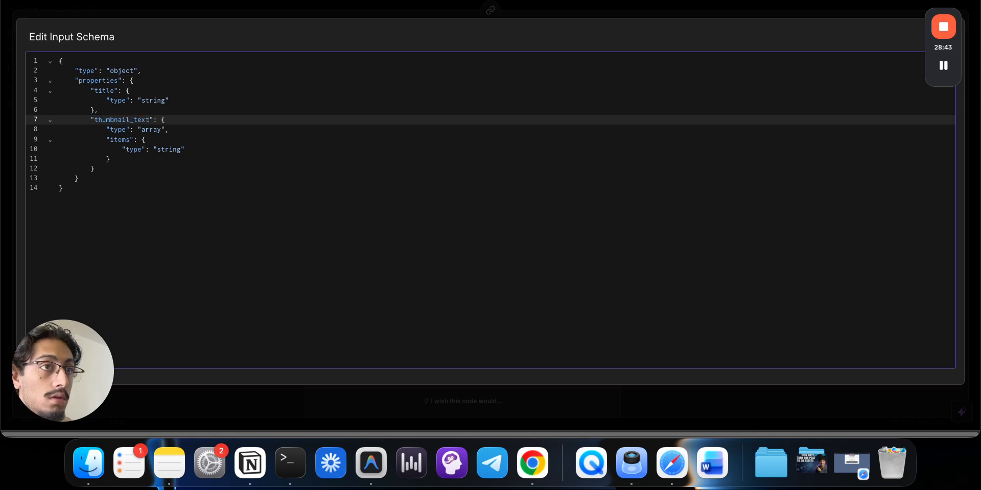
- Delete the array type and items lines so thumbnail_text is a plain string, then close the parser
{"action": "triple_click", "coordinate": [134, 128]}
{"action": "key", "text": "BackSpace"}
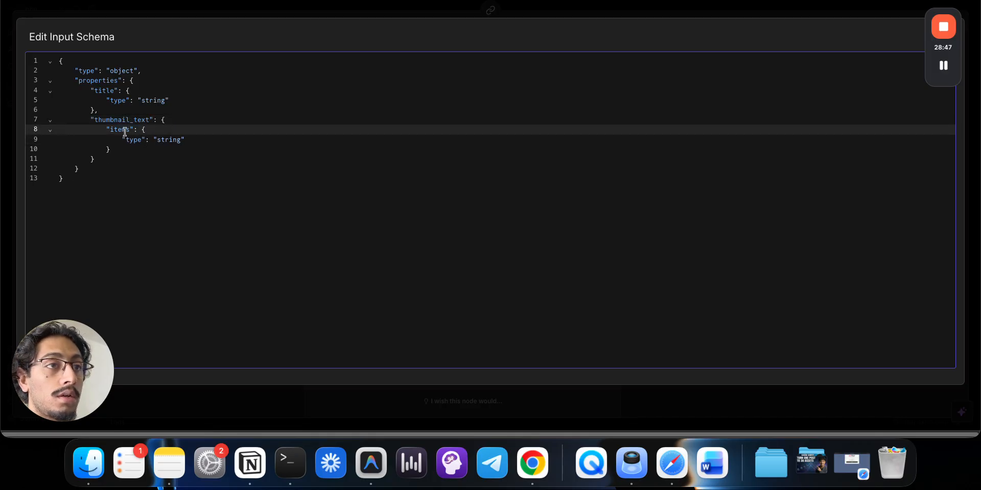
{"action": "triple_click", "coordinate": [125, 132]}
{"action": "key", "text": "BackSpace"}
{"action": "left_click", "coordinate": [114, 141]}
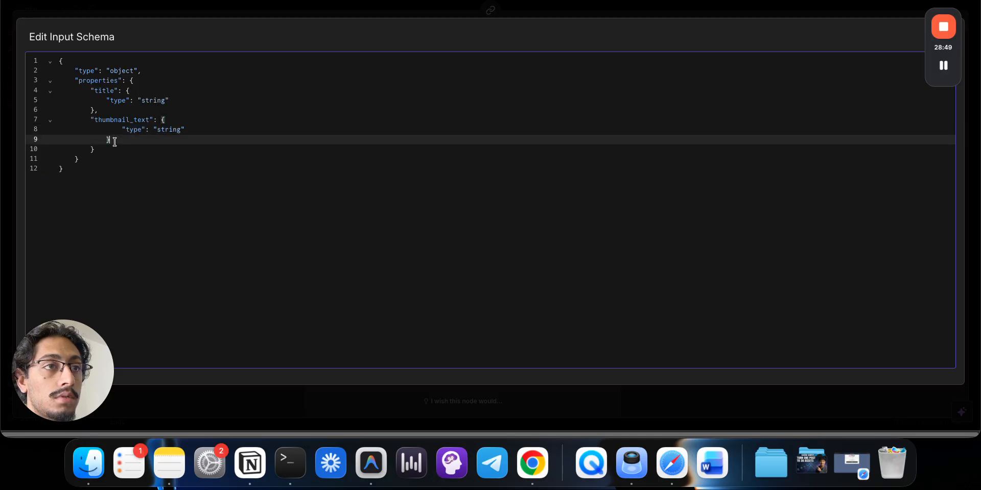
{"action": "key", "text": "BackSpace"}
{"action": "key", "text": "BackSpace"}
{"action": "key", "text": "BackSpace"}
{"action": "key", "text": "BackSpace"}
{"action": "key", "text": "BackSpace"}
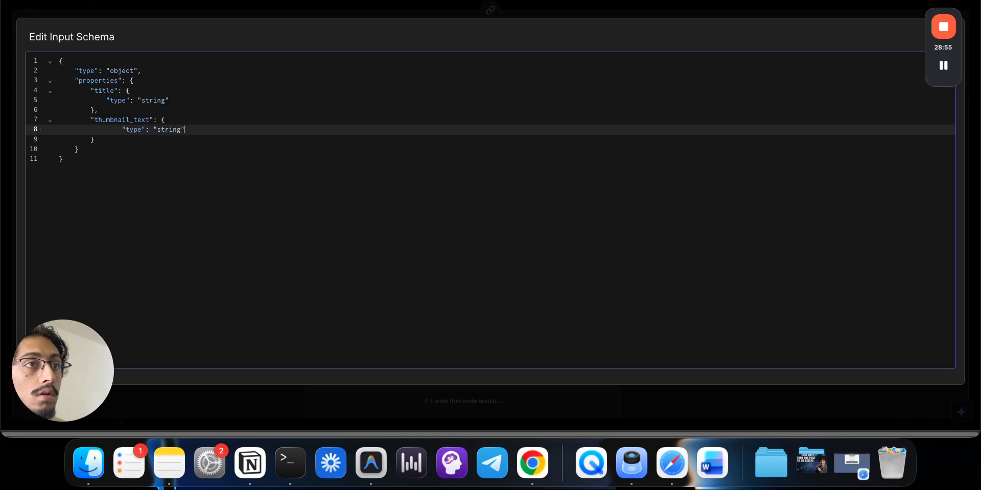
{"action": "left_click", "coordinate": [231, 206]}
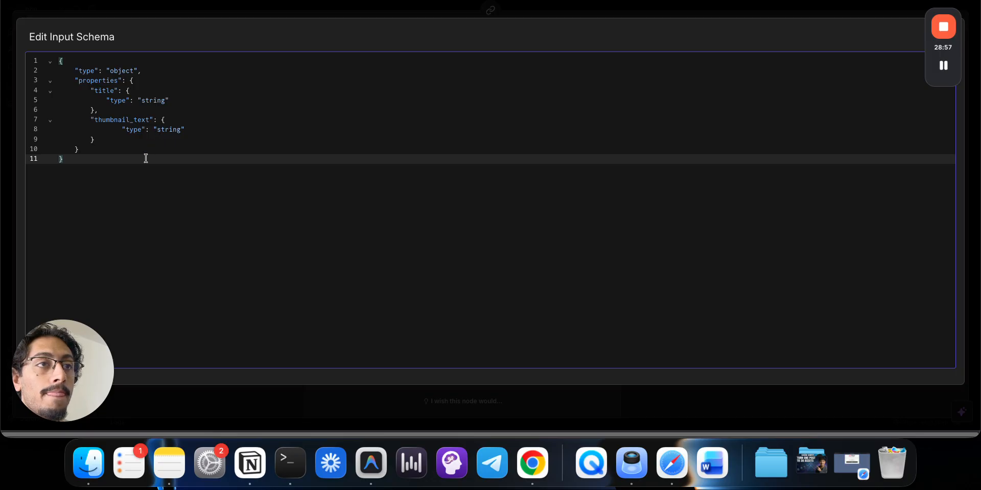
{"action": "left_click", "coordinate": [193, 149]}
{"action": "left_click", "coordinate": [224, 12]}
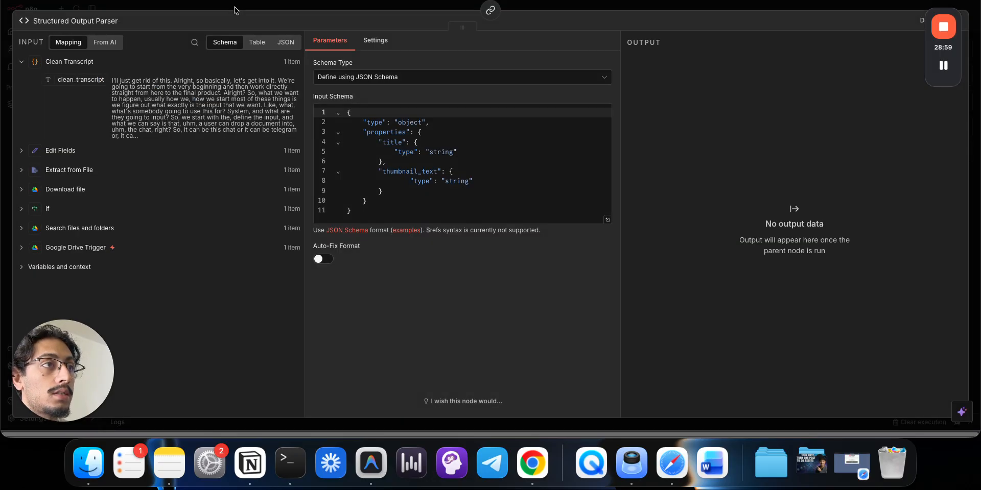
{"action": "left_click", "coordinate": [240, 6]}
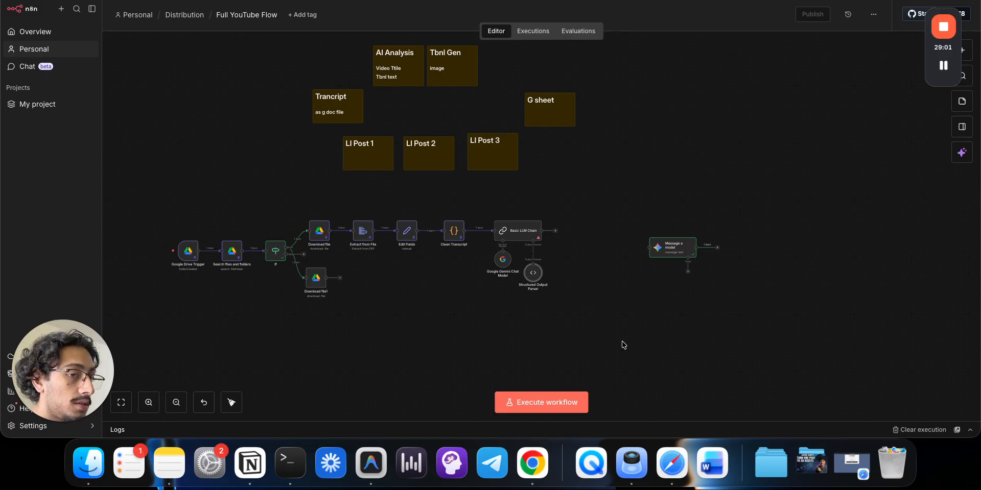
- Add a System-type chat message entry to the Basic LLM Chain
{"action": "double_click", "coordinate": [526, 242]}
{"action": "left_click", "coordinate": [468, 145]}
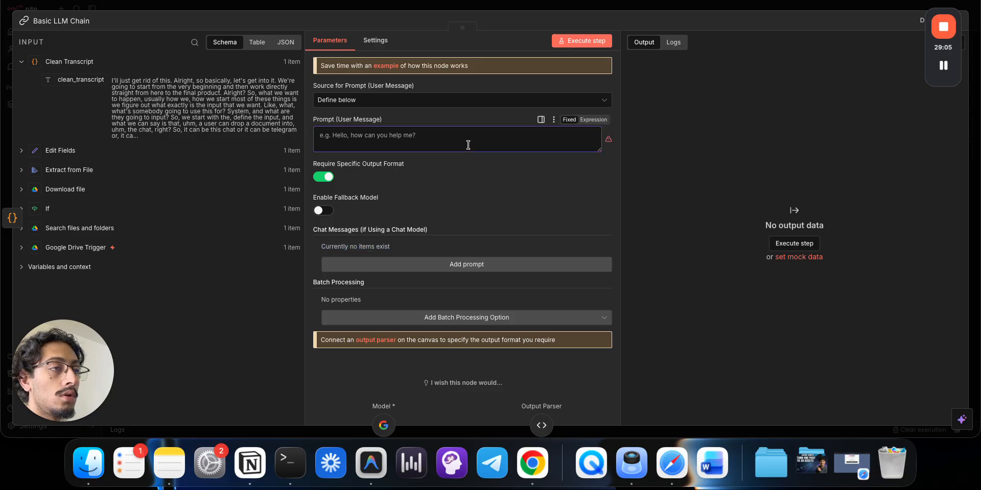
{"action": "left_click", "coordinate": [447, 265]}
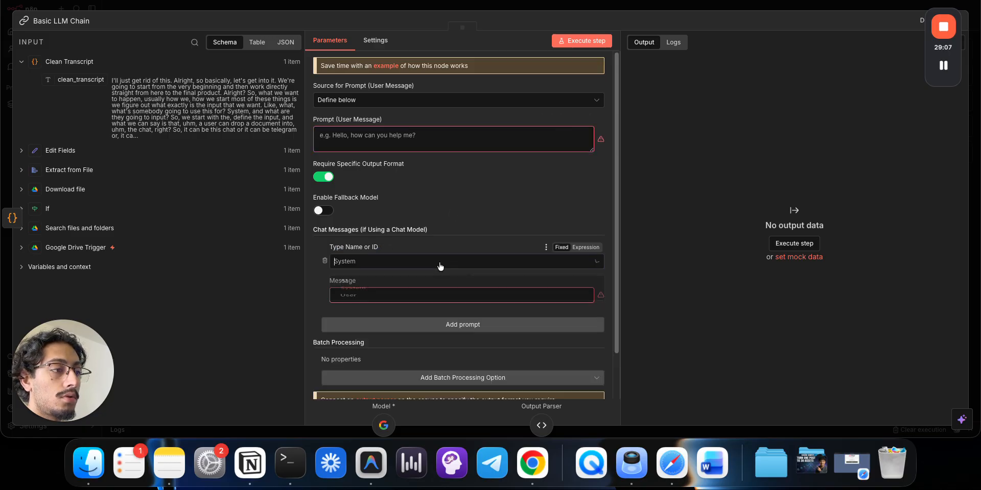
{"action": "left_click", "coordinate": [442, 265]}
{"action": "left_click", "coordinate": [438, 299]}
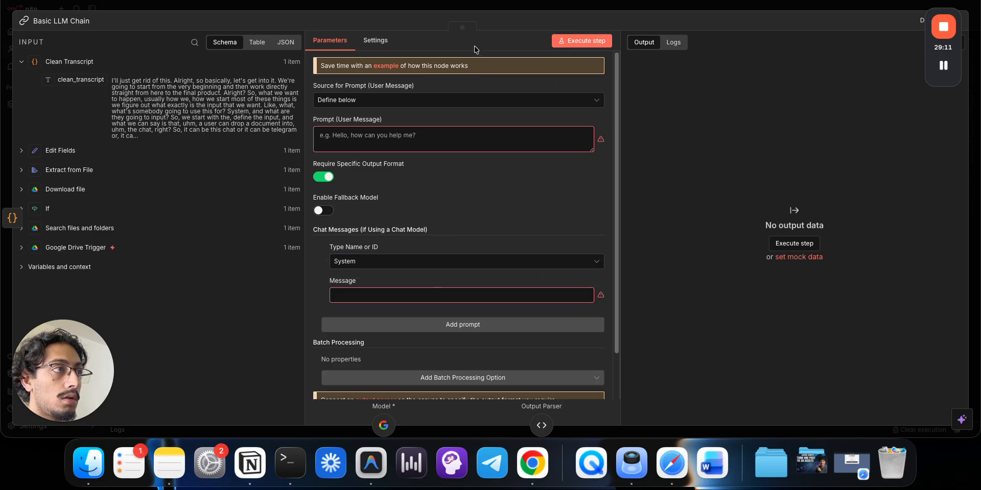
{"action": "left_click", "coordinate": [483, 10]}
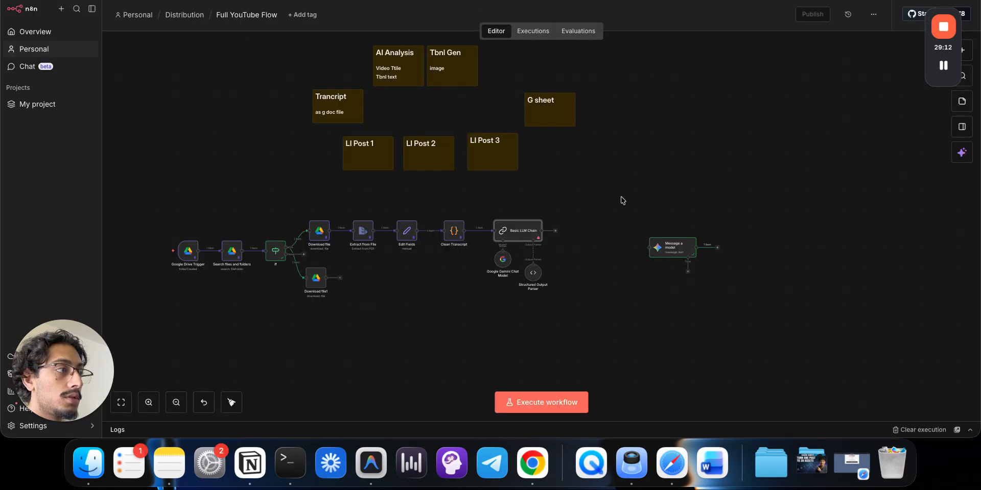
- Copy the YouTube strategist prompt from Message a model into the chain's system message as an expression
{"action": "double_click", "coordinate": [676, 250]}
{"action": "triple_click", "coordinate": [520, 251]}
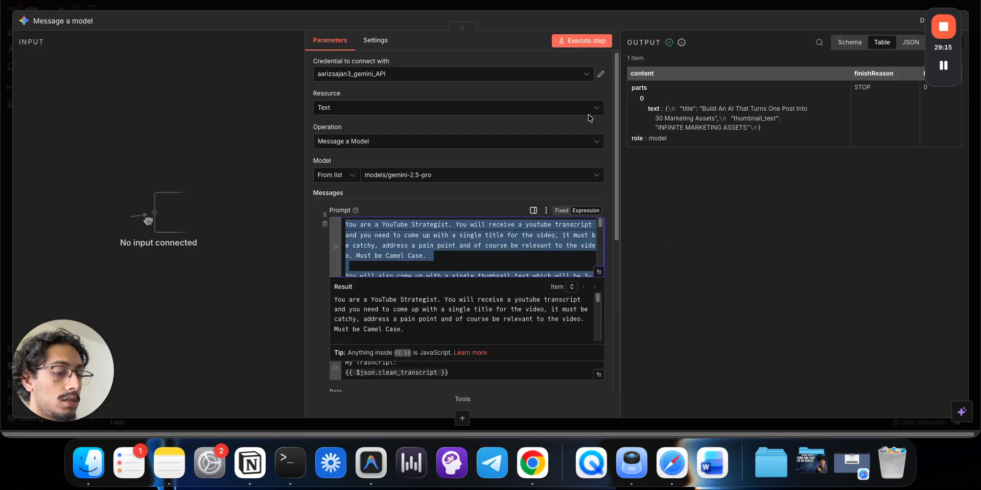
{"action": "key", "text": "Escape"}
{"action": "double_click", "coordinate": [510, 234]}
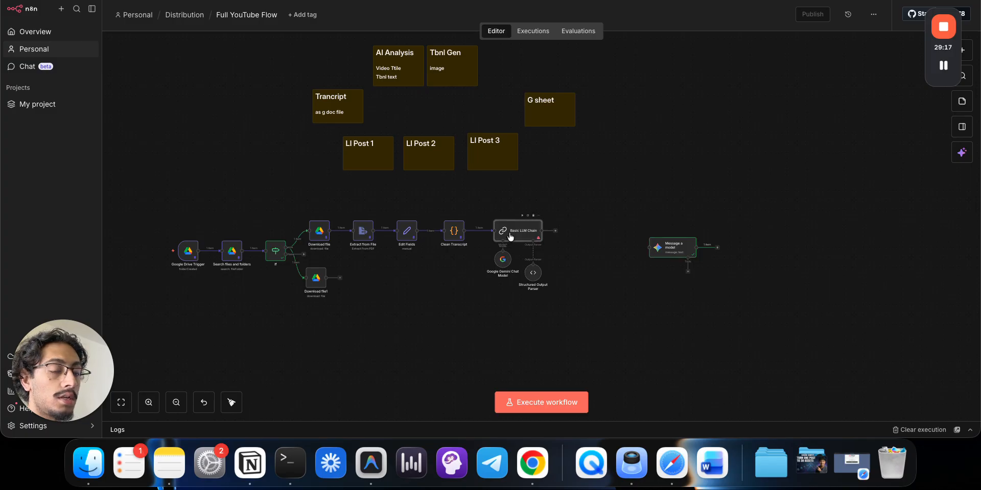
{"action": "left_click", "coordinate": [588, 282]}
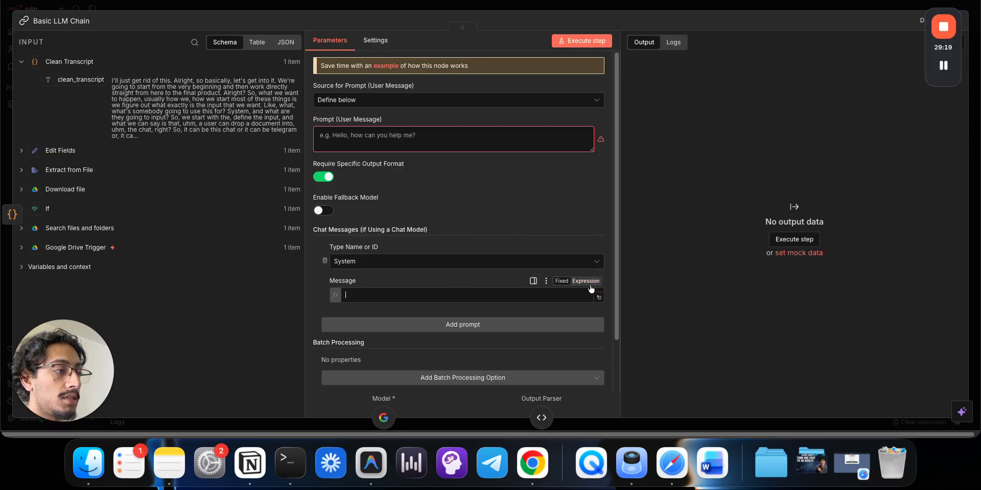
{"action": "left_click", "coordinate": [597, 300]}
{"action": "type", "text": "You are a YouTube Strategist. You will receive a youtube transcript and you need to come up with a single title for the video, it must be catchy, address a pain point and of course be relevant to the video. Must be Camel Case.  You will also come up with a single thumbnail text which will be 3-5 words and must be written in all caps.  Here are examples of titles and thumbnail text that have already performed well (pay attention to how the thumbnail text and title are NEVER the same, we take advantage of the fact that we can say 2 things to the viewer, one in the title and one in the thumbnail)  \"title\": \"How To Catch Trends In Your Niche (using AI)\" \"thumbnail_text\": \"SCRAPE COMMENTS IN YOUR NICHE\"  \"title\": \"Build An AI Agent That Sells For You (Beginners Guide)\" \"thumbnail_text\": \"AI SALES REP [NO CODE]\"  \"title\": \"Generate 1000 Ads Per Day With Nano Banana\" \"thumbnail_text\": \"INFINITE ADS\"  \"title\": \"My n8n Sales Proposal Automation (Free Template)\" \"thumbnail_text\": \"AUTOMATIC SALES PROPOSALS\"  You Must Output Structured JSON ONLY - do not output any text outside of the JSON. Follow this JSON schema:   \"title\": {     \"type\": \"string\"     \"description\": \"The title you came up with\"   },   \"thumbnail_text\": {     \"type\": \"srting\"     \"description\": \"The thumbnail text you came up with\"   }"}
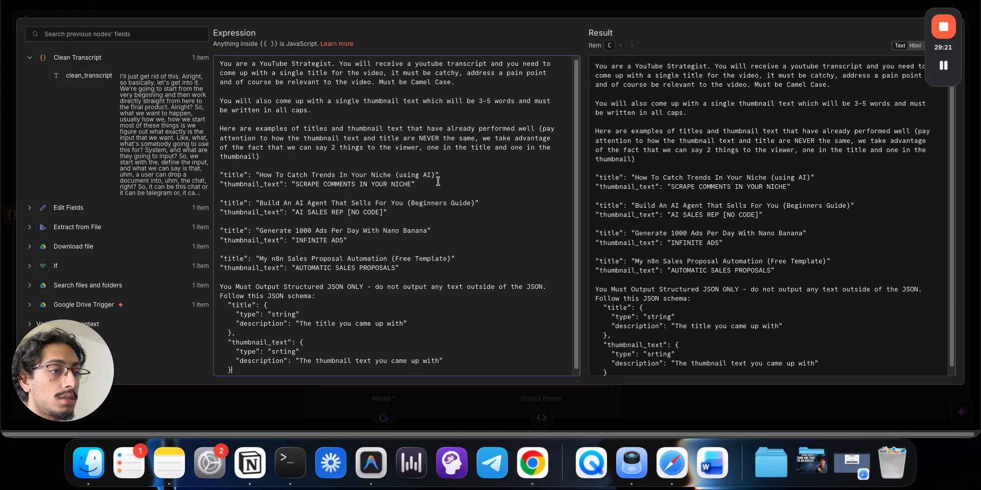
{"action": "left_click", "coordinate": [474, 17]}
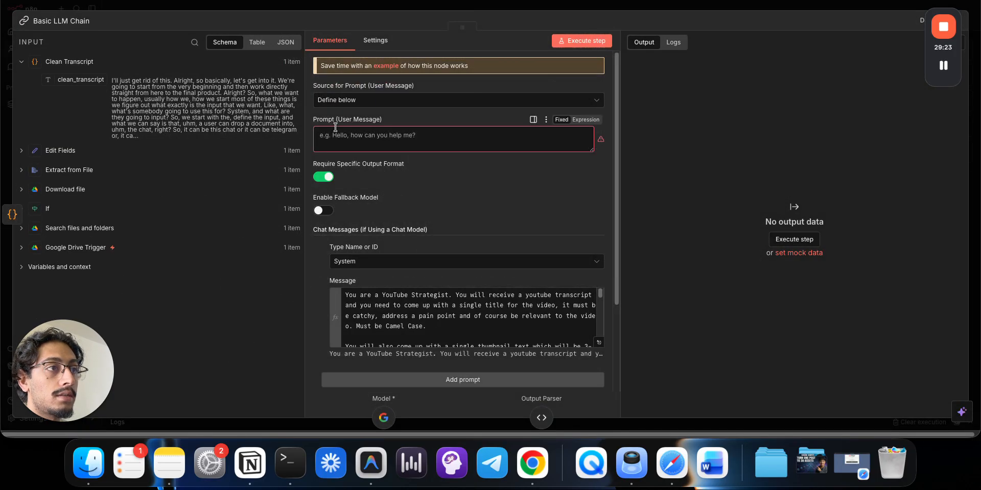
{"action": "left_click", "coordinate": [393, 7]}
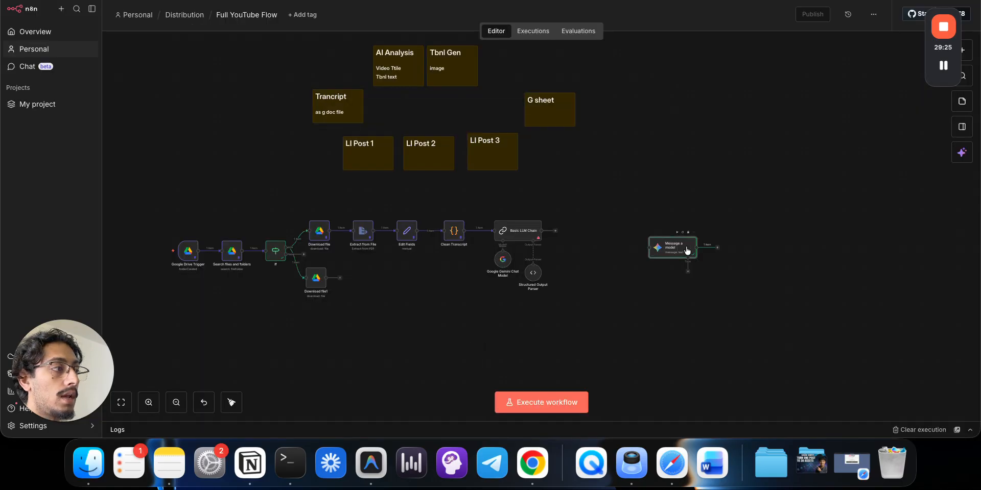
- Paste the transcript prompt from Message a model into the chain's user prompt and run the step
{"action": "double_click", "coordinate": [685, 249]}
{"action": "scroll", "coordinate": [387, 298], "scroll_direction": "down", "scroll_amount": 5}
{"action": "left_click", "coordinate": [392, 194]}
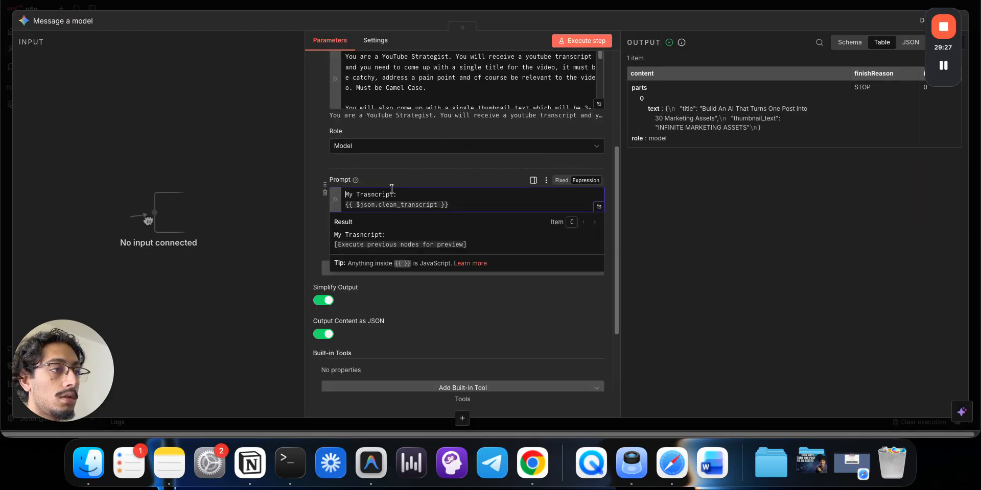
{"action": "key", "text": "super+a"}
{"action": "left_click", "coordinate": [627, 10]}
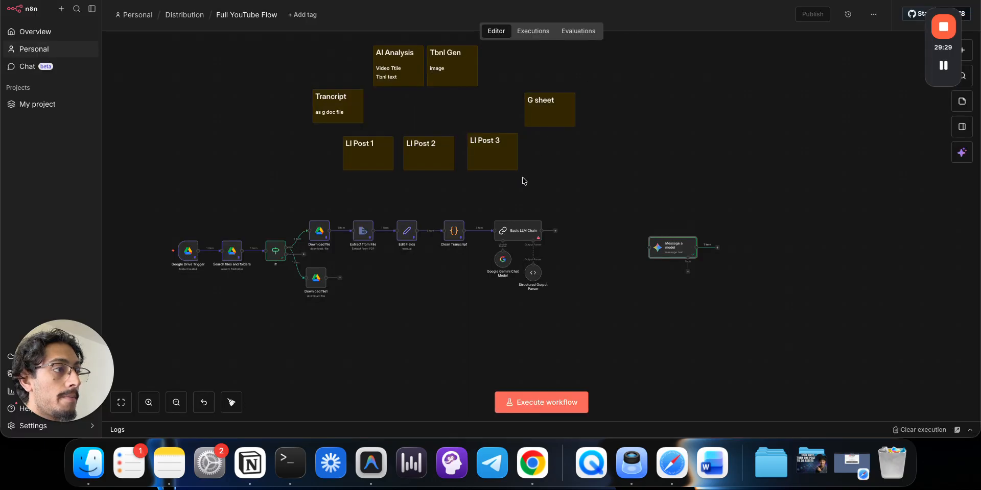
{"action": "double_click", "coordinate": [511, 236]}
{"action": "left_click", "coordinate": [433, 141]}
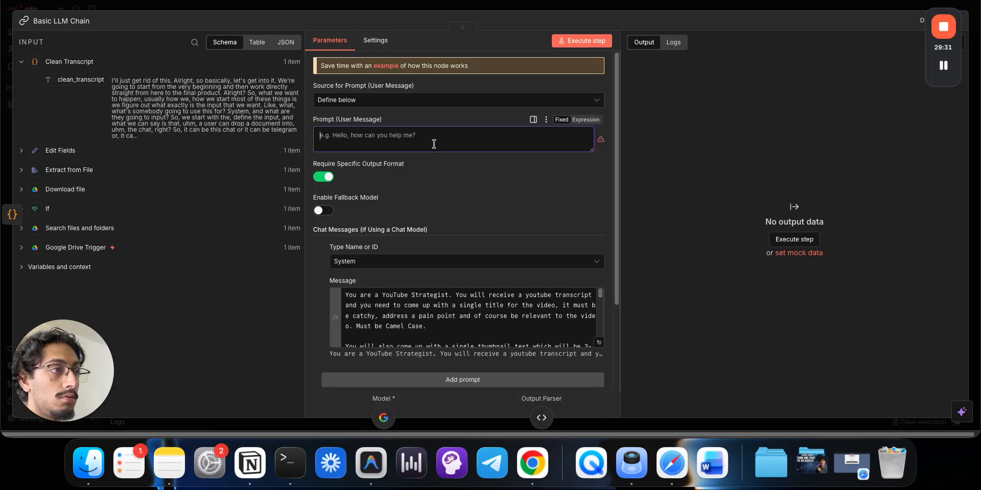
{"action": "type", "text": "My Trascript: {{ $json.clean_transcript }}"}
{"action": "left_click", "coordinate": [577, 42]}
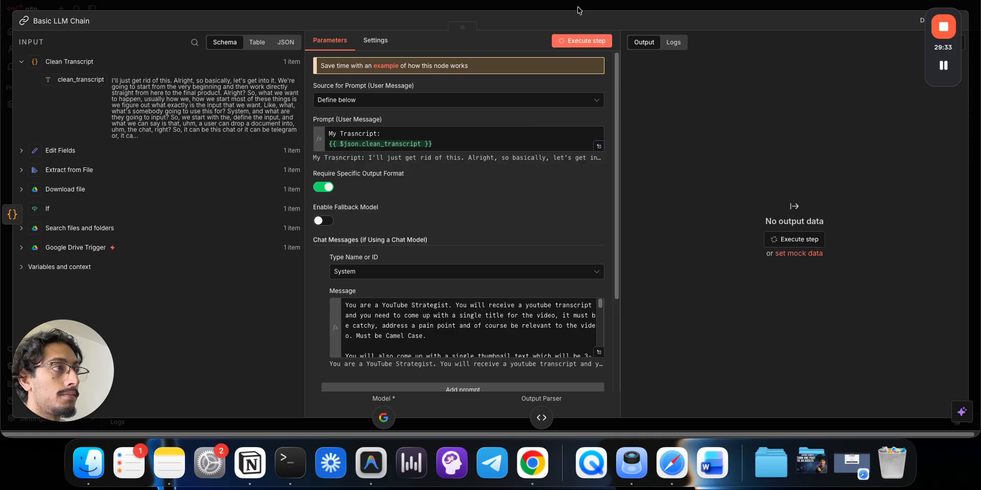
{"action": "left_click", "coordinate": [579, 10]}
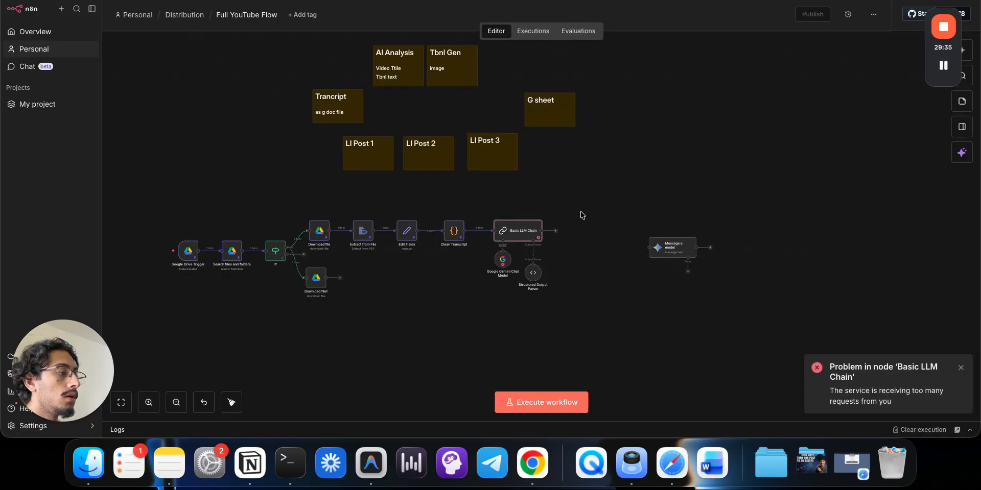
- Switch the Google Gemini Chat Model to the other Gemini API credential
{"action": "double_click", "coordinate": [503, 260]}
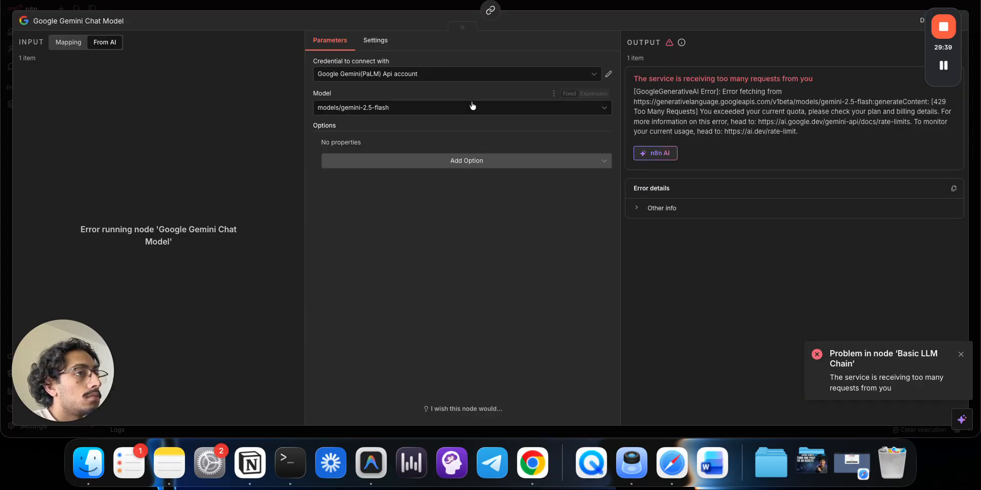
{"action": "left_click", "coordinate": [465, 74]}
{"action": "left_click", "coordinate": [465, 98]}
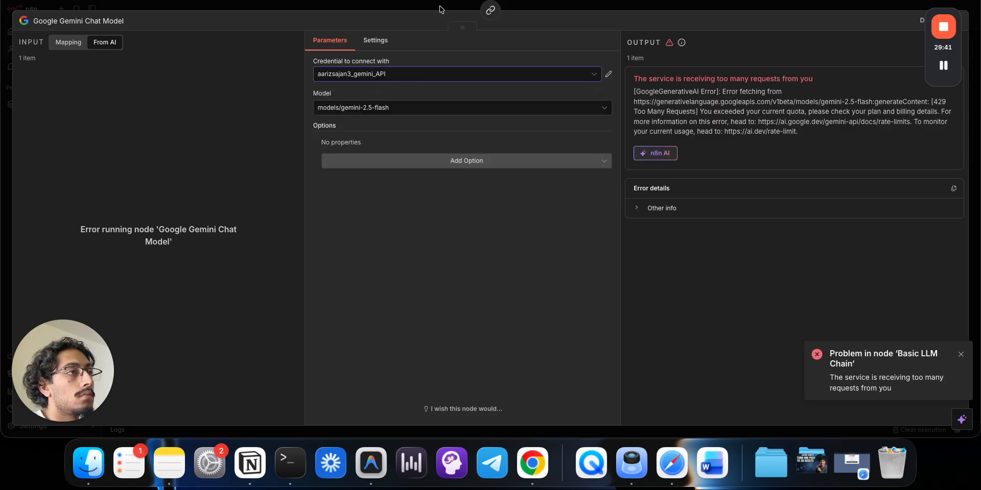
{"action": "key", "text": "Escape"}
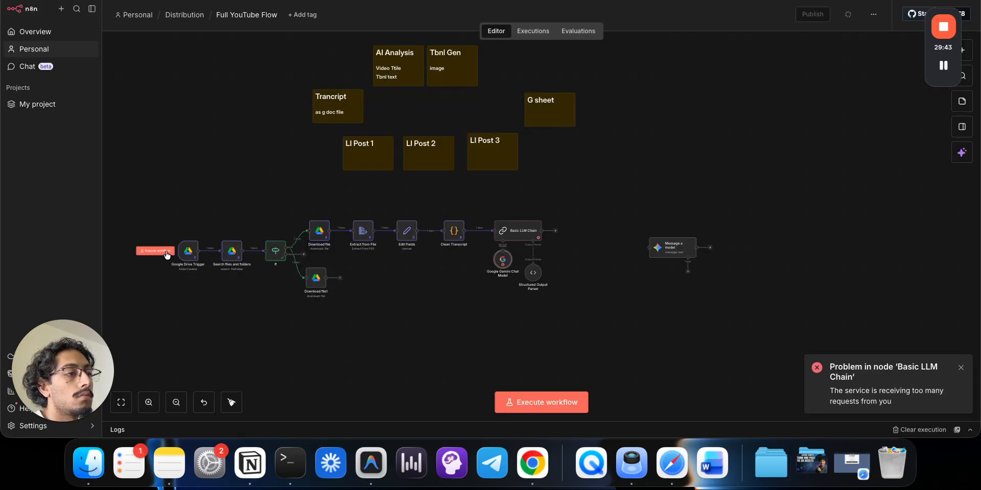
- Rerun the workflow and check the chain returns thumbnail text '30X MARKETING ASSETS'
{"action": "left_click", "coordinate": [522, 228]}
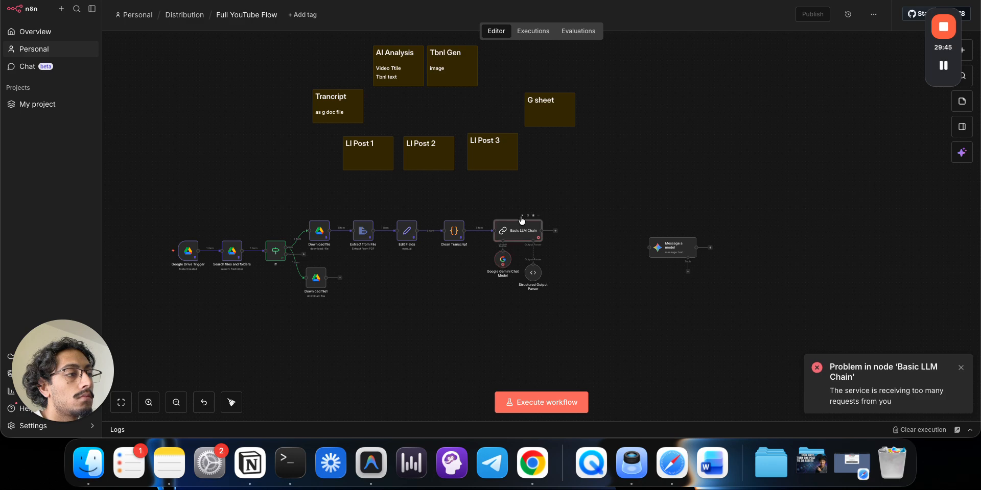
{"action": "left_click", "coordinate": [522, 217]}
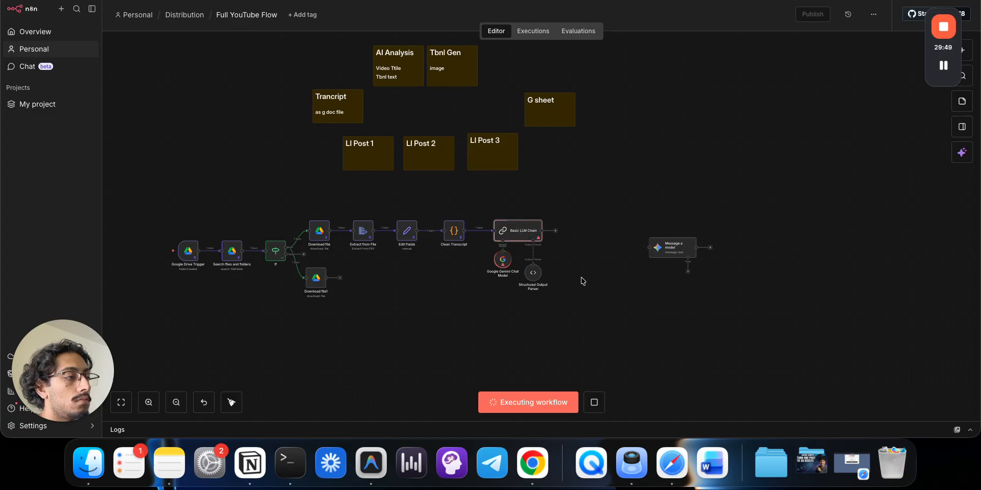
{"action": "double_click", "coordinate": [525, 233]}
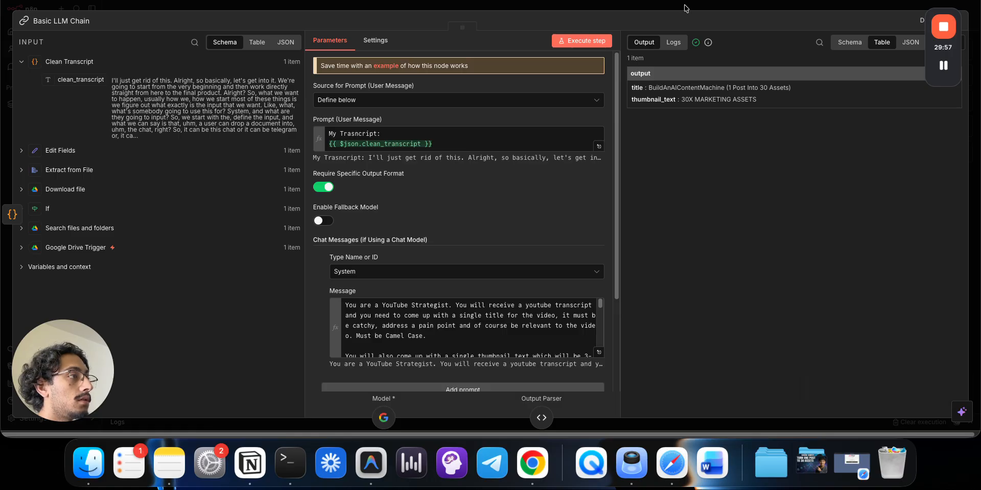
{"action": "scroll", "coordinate": [485, 333], "scroll_direction": "down", "scroll_amount": 5}
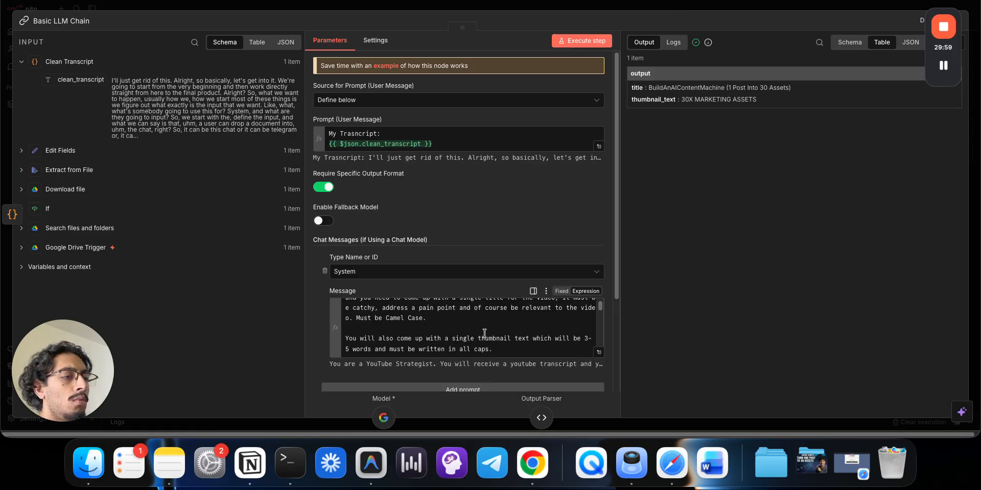
{"action": "scroll", "coordinate": [484, 333], "scroll_direction": "down", "scroll_amount": 5}
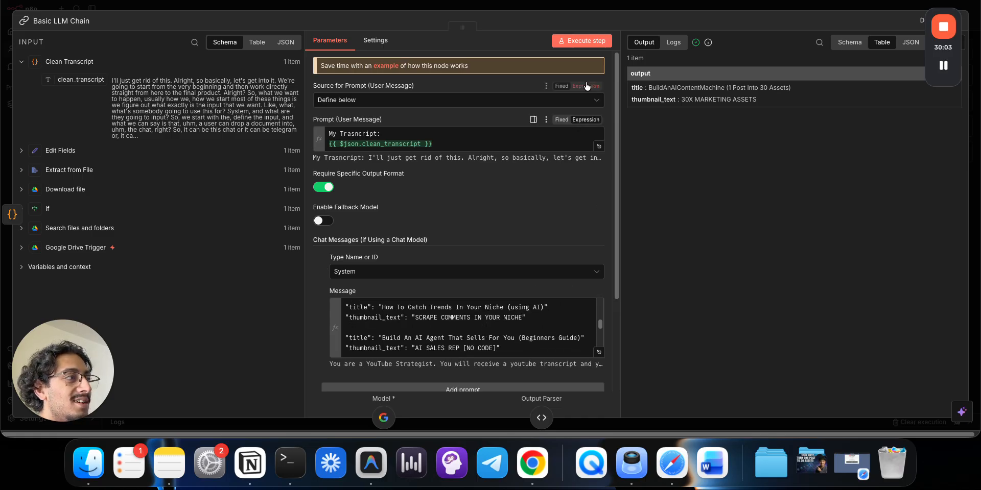
{"action": "left_click", "coordinate": [637, 8]}
{"action": "double_click", "coordinate": [533, 280]}
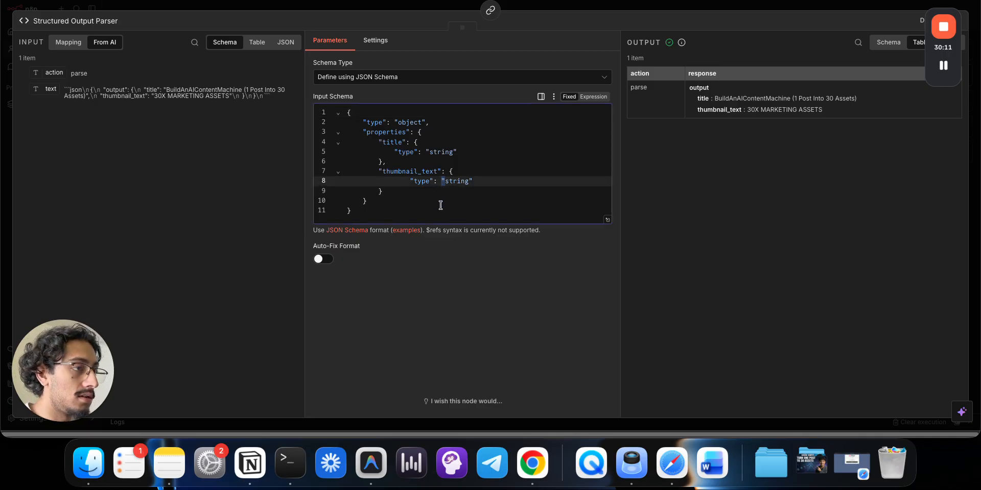
- Add a description entry under the title property in the parser schema
{"action": "left_click", "coordinate": [483, 155]}
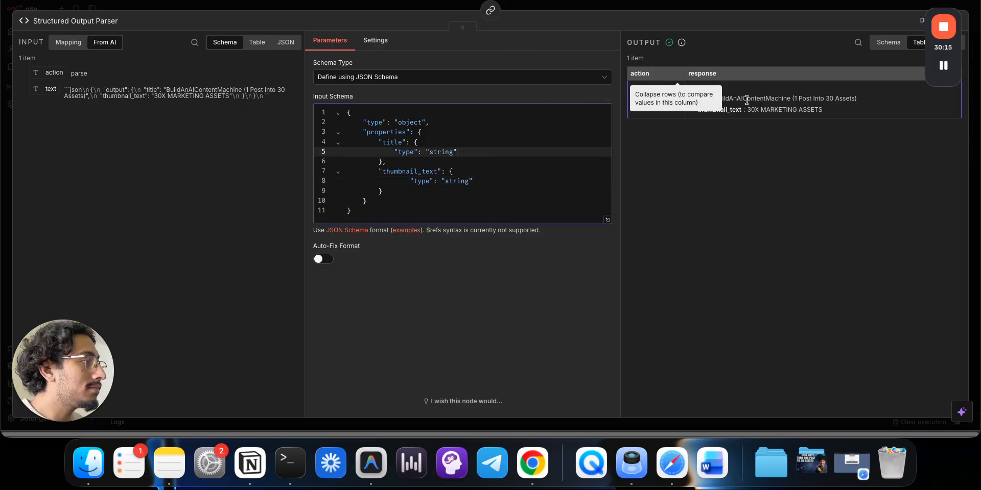
{"action": "key", "text": "Return"}
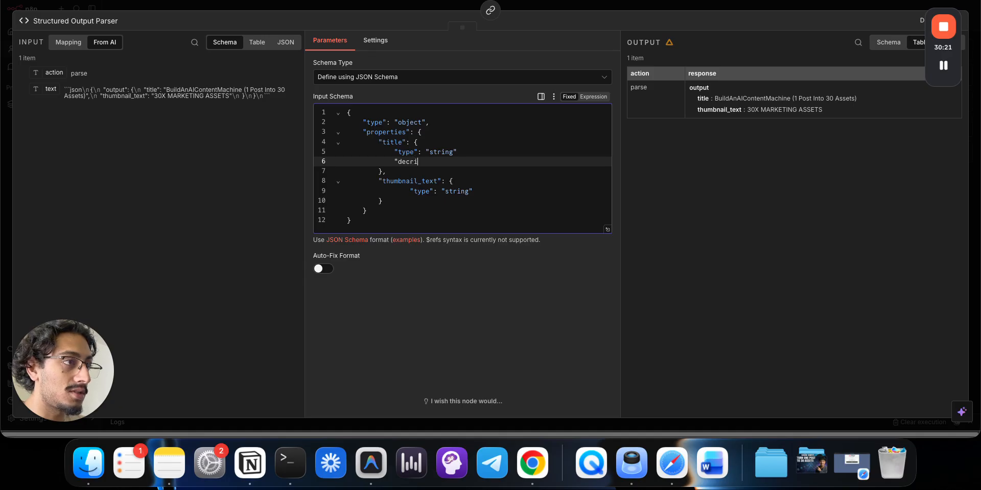
{"action": "type", "text": "\"decription\""}
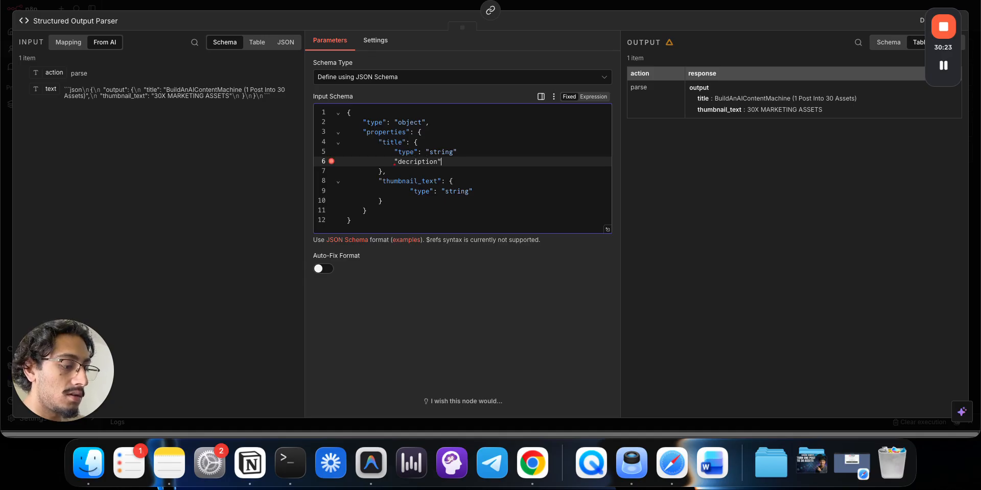
{"action": "type", "text": ":"}
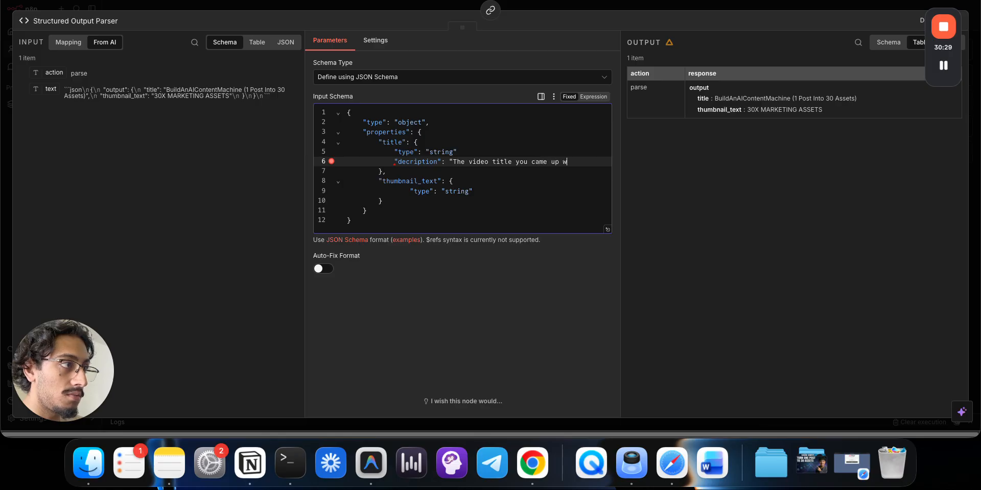
{"action": "type", "text": "\""}
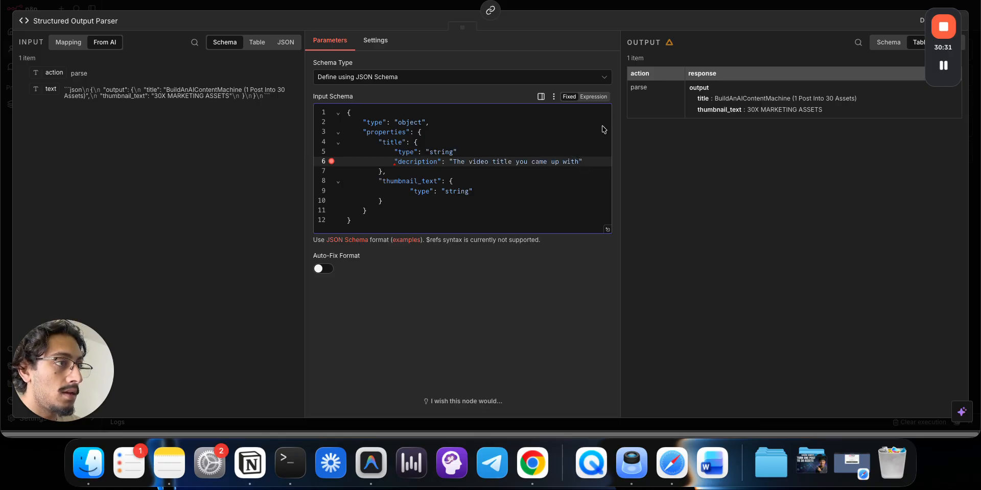
{"action": "left_click", "coordinate": [473, 153]}
{"action": "type", "text": ","}
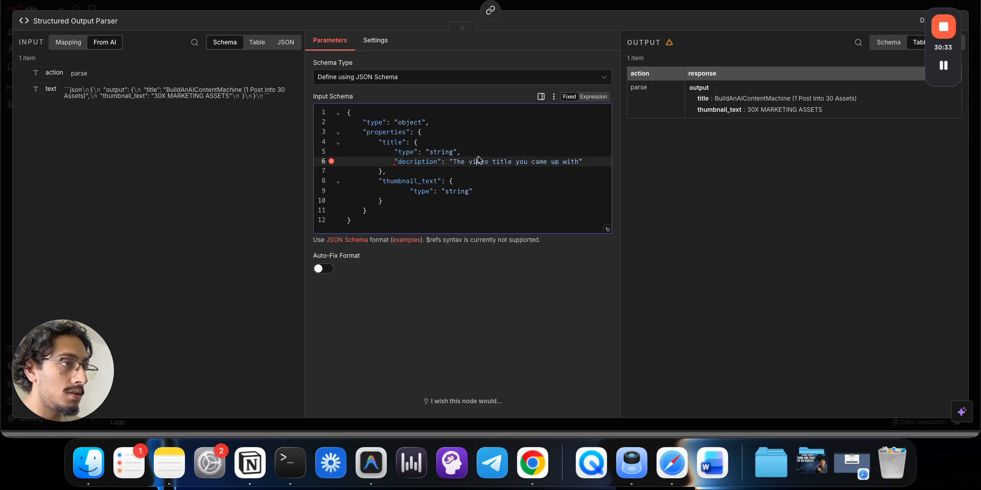
{"action": "triple_click", "coordinate": [478, 161]}
{"action": "key", "text": "super+c"}
- Give thumbnail_text the description 'The thumbnail text you came up with' and rerun the workflow
{"action": "left_click", "coordinate": [492, 192]}
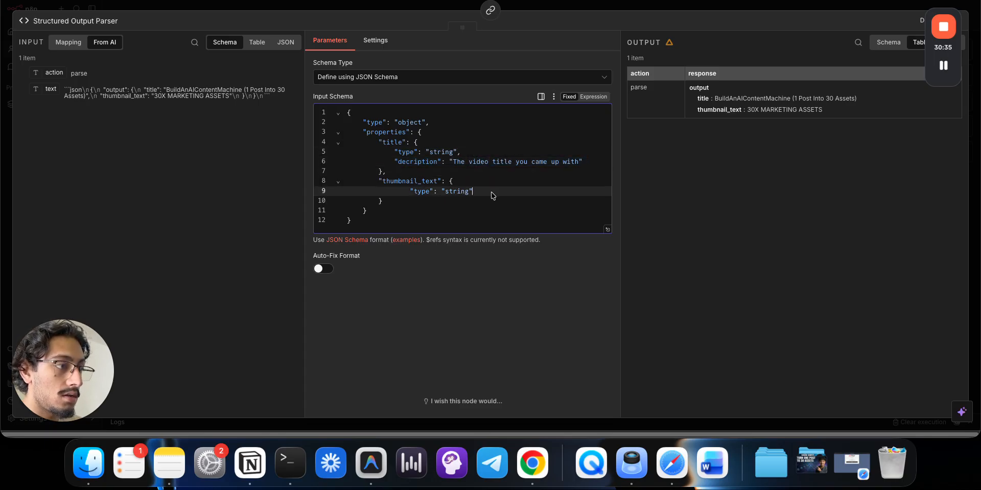
{"action": "type", "text": ","}
{"action": "key", "text": "Return"}
{"action": "key", "text": "super+v"}
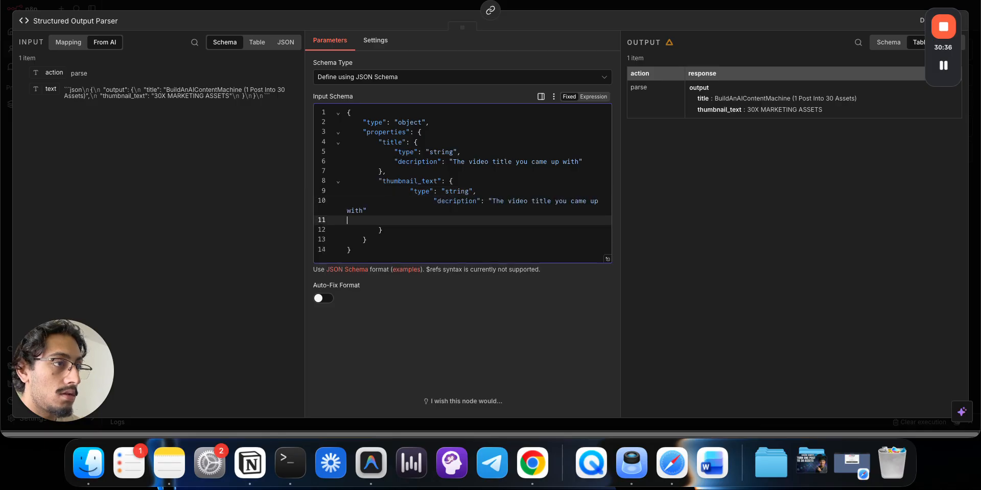
{"action": "left_click", "coordinate": [434, 202]}
{"action": "key", "text": "BackSpace"}
{"action": "key", "text": "BackSpace"}
{"action": "key", "text": "BackSpace"}
{"action": "key", "text": "BackSpace"}
{"action": "key", "text": "BackSpace"}
{"action": "key", "text": "BackSpace"}
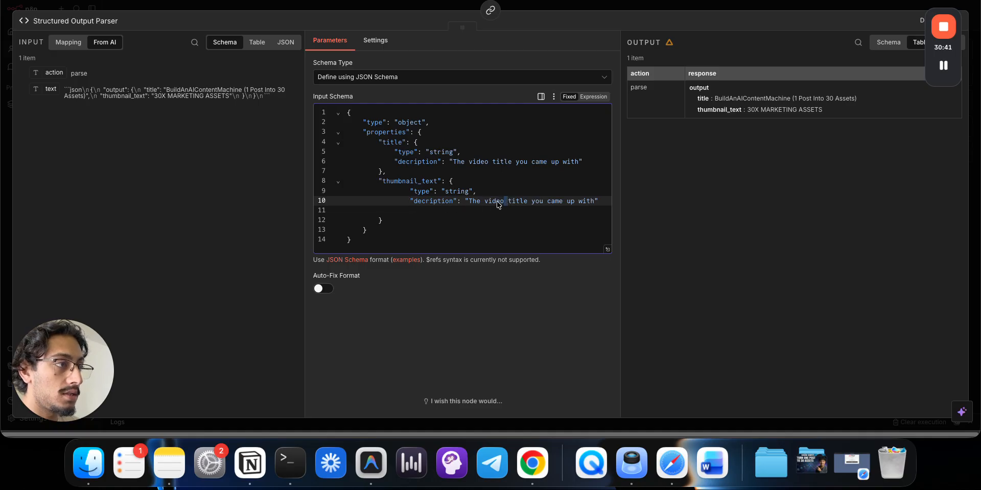
{"action": "double_click", "coordinate": [518, 202]}
{"action": "key", "text": "BackSpace"}
{"action": "key", "text": "BackSpace"}
{"action": "key", "text": "BackSpace"}
{"action": "key", "text": "BackSpace"}
{"action": "key", "text": "BackSpace"}
{"action": "key", "text": "BackSpace"}
{"action": "key", "text": "BackSpace"}
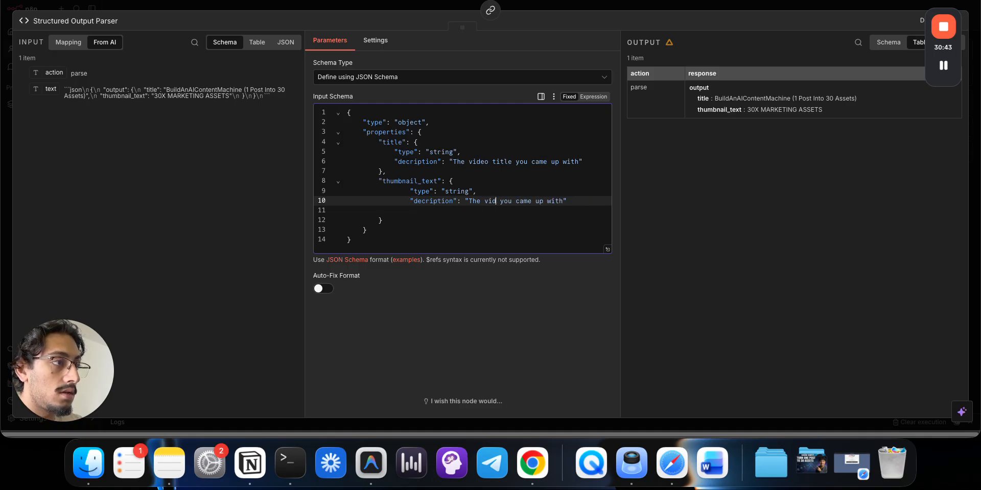
{"action": "type", "text": "thumbnai"}
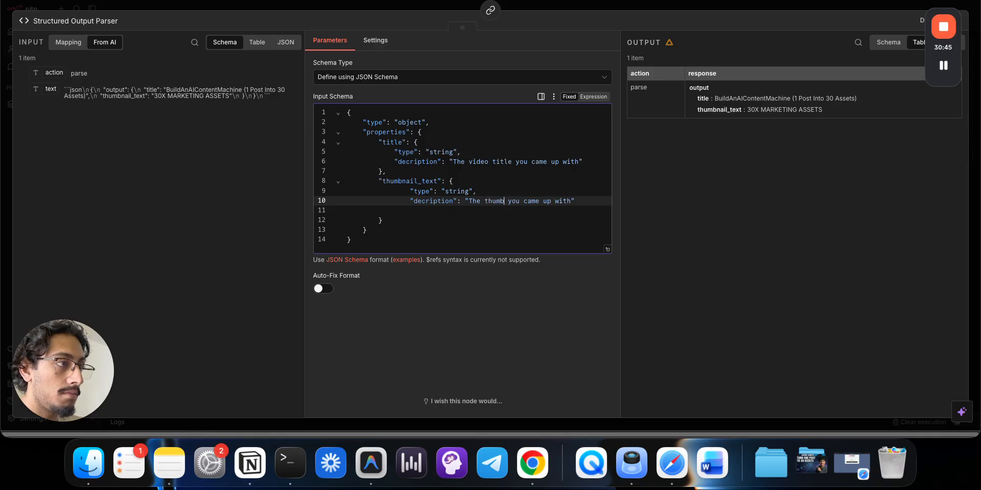
{"action": "type", "text": "l"}
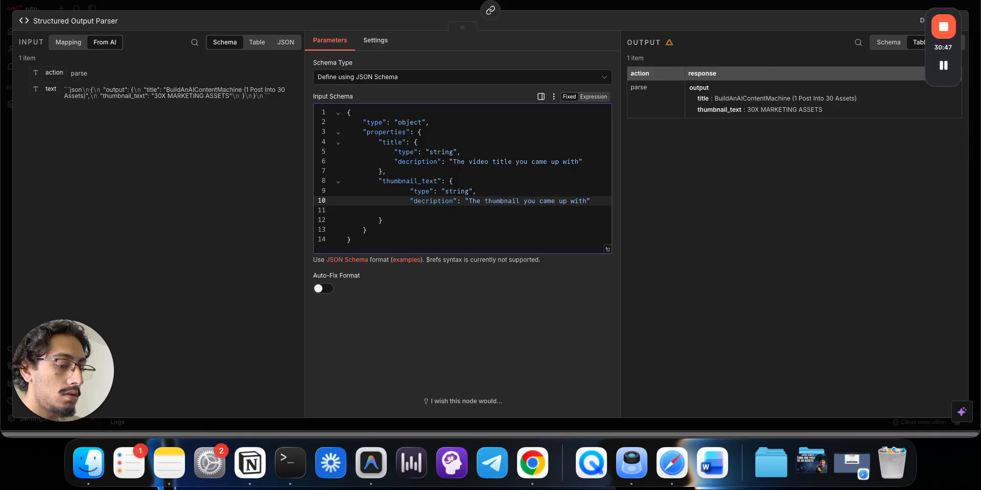
{"action": "type", "text": " text"}
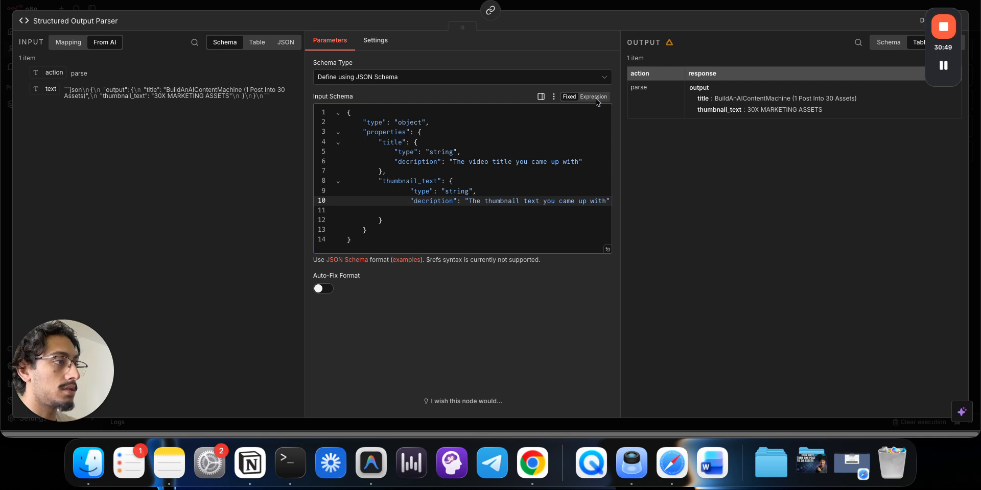
{"action": "left_click", "coordinate": [608, 8]}
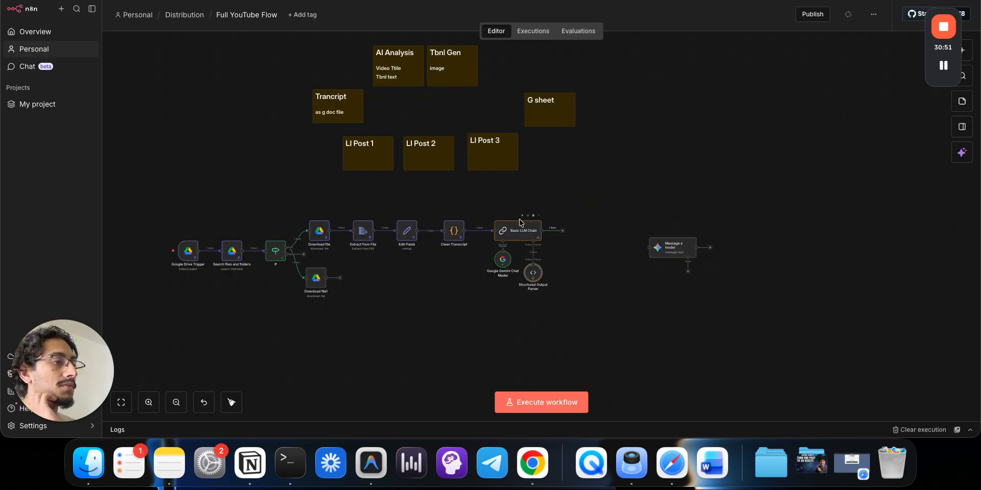
{"action": "left_click", "coordinate": [522, 217]}
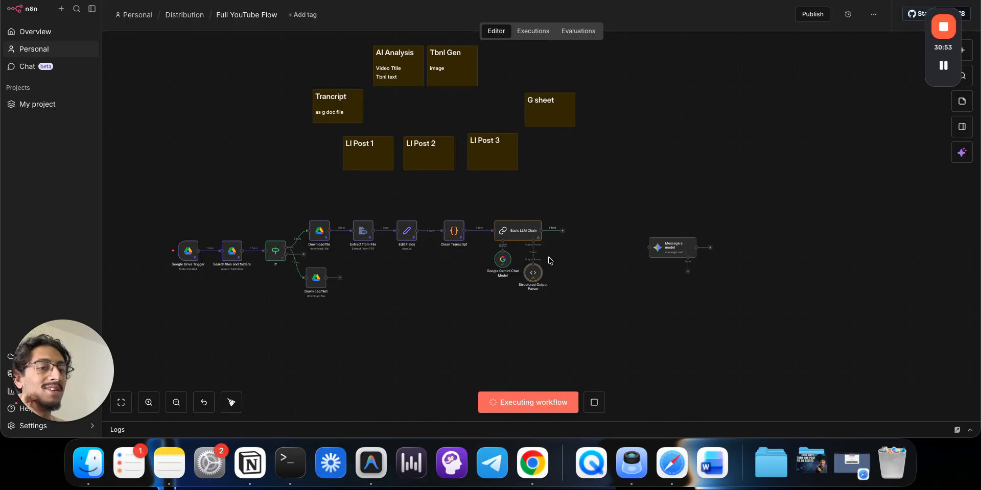
- Inspect the Basic LLM Chain output, now showing thumbnail text '1 POST = 30 ASSETS'
{"action": "double_click", "coordinate": [521, 237]}
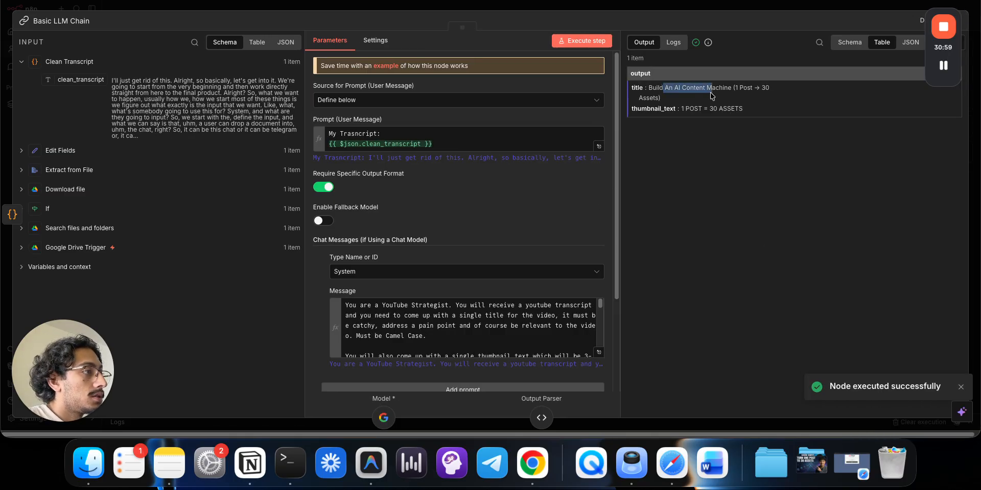
{"action": "left_click_drag", "start_coordinate": [683, 109], "coordinate": [747, 118]}
{"action": "left_click", "coordinate": [751, 117]}
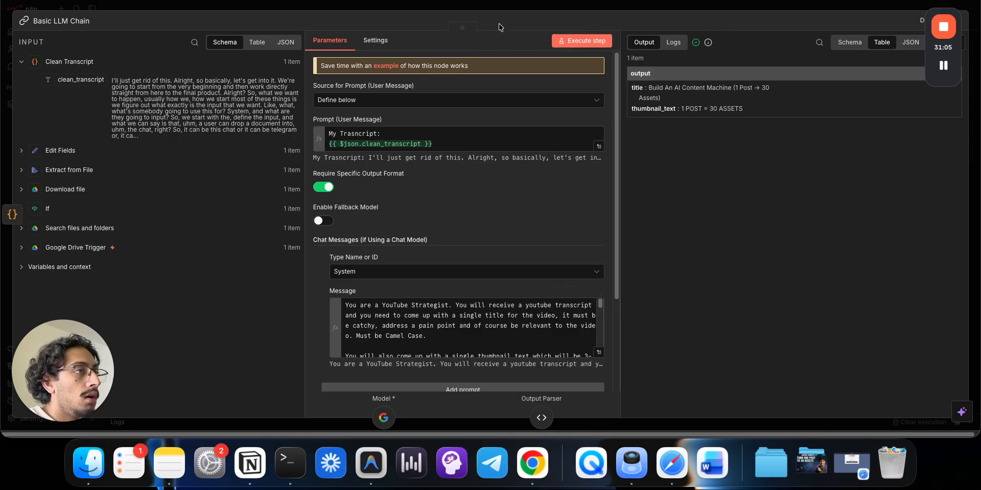
{"action": "left_click", "coordinate": [527, 8]}
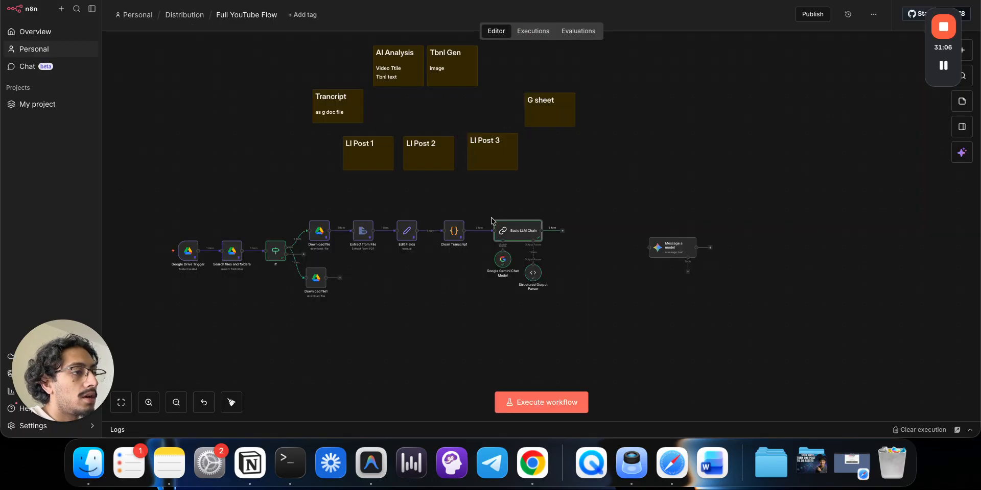
- Switch the Gemini chat model to models/gemini-2.5-pro and rerun the whole workflow
{"action": "double_click", "coordinate": [503, 261]}
{"action": "left_click", "coordinate": [409, 108]}
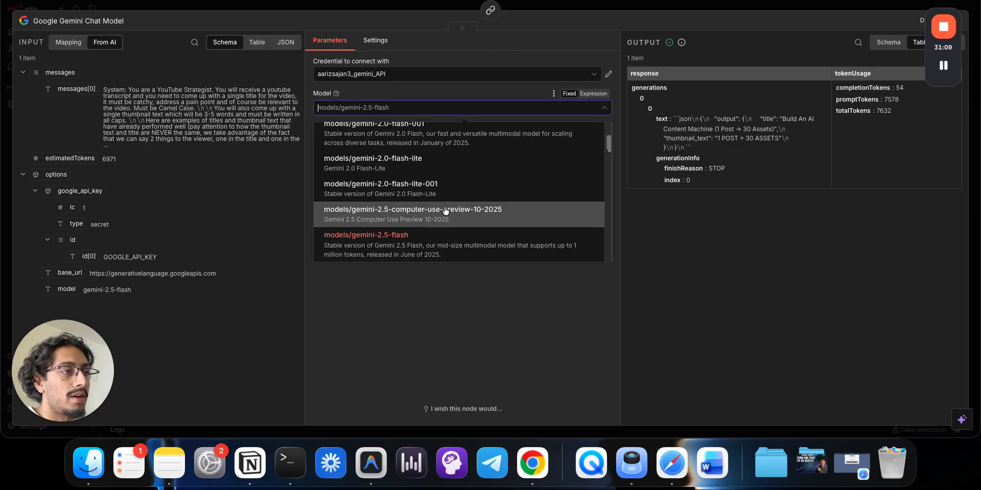
{"action": "scroll", "coordinate": [438, 168], "scroll_direction": "up", "scroll_amount": 2}
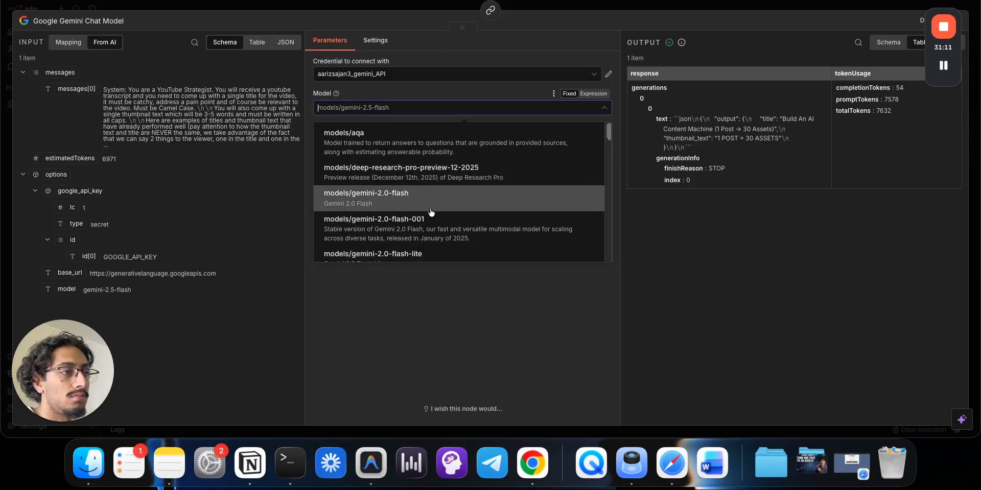
{"action": "scroll", "coordinate": [500, 235], "scroll_direction": "down", "scroll_amount": 10}
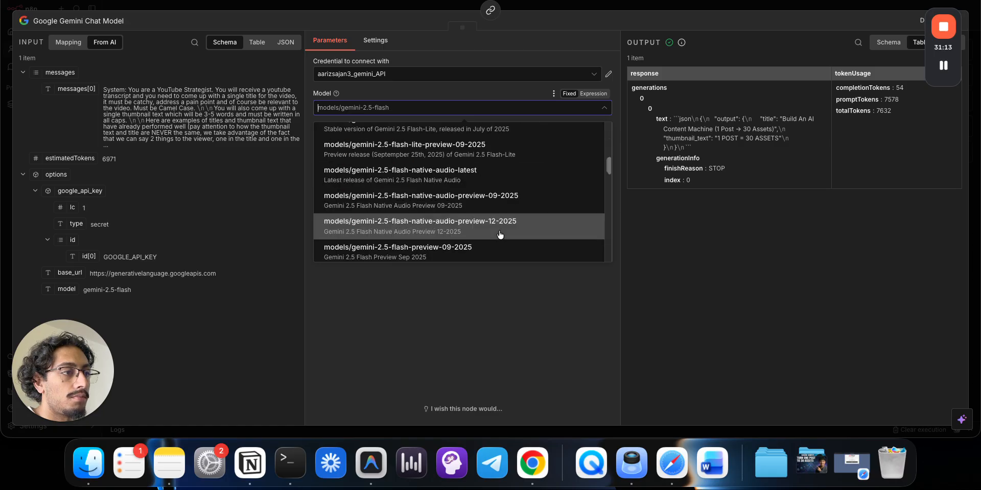
{"action": "scroll", "coordinate": [500, 235], "scroll_direction": "down", "scroll_amount": 10}
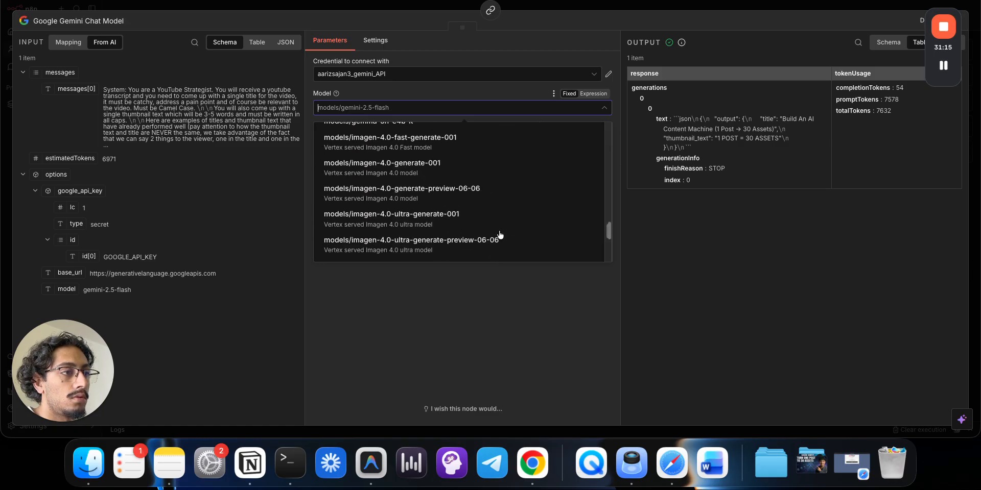
{"action": "scroll", "coordinate": [501, 235], "scroll_direction": "up", "scroll_amount": 5}
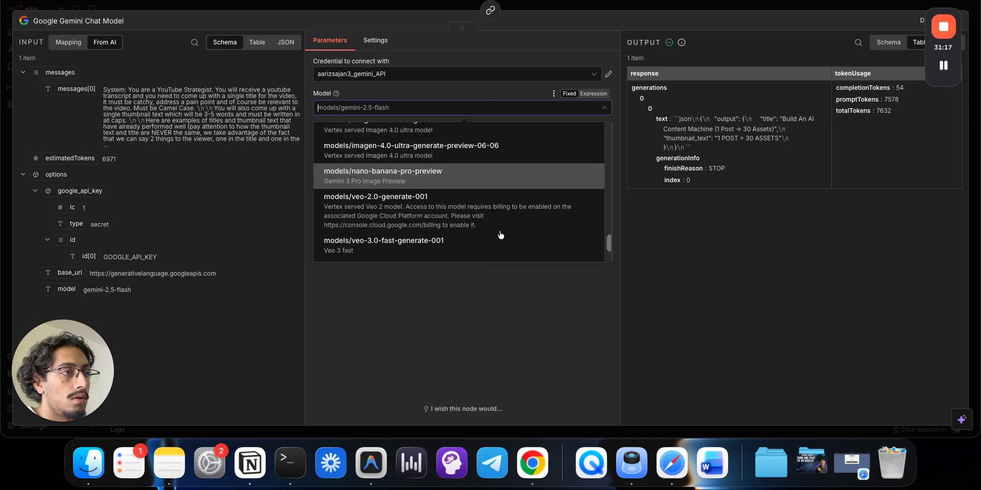
{"action": "scroll", "coordinate": [500, 235], "scroll_direction": "up", "scroll_amount": 10}
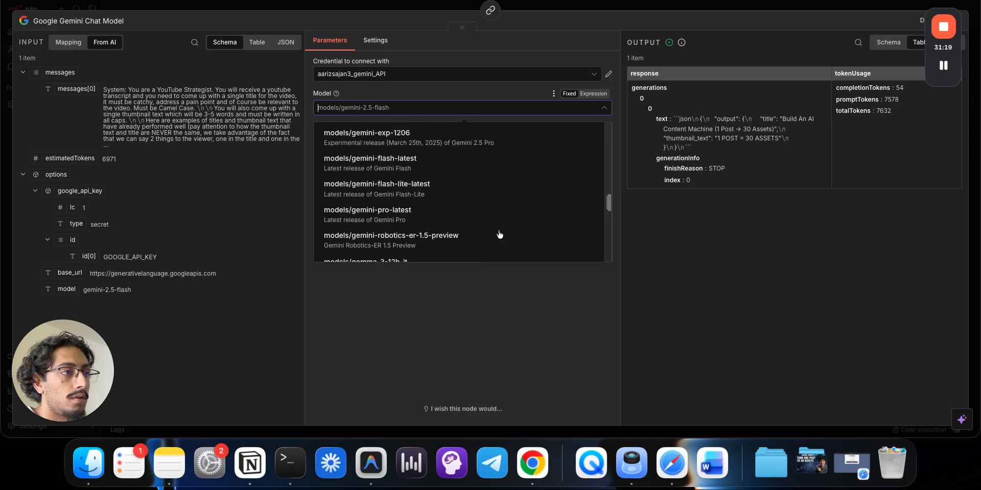
{"action": "left_click", "coordinate": [430, 182]}
{"action": "key", "text": "Escape"}
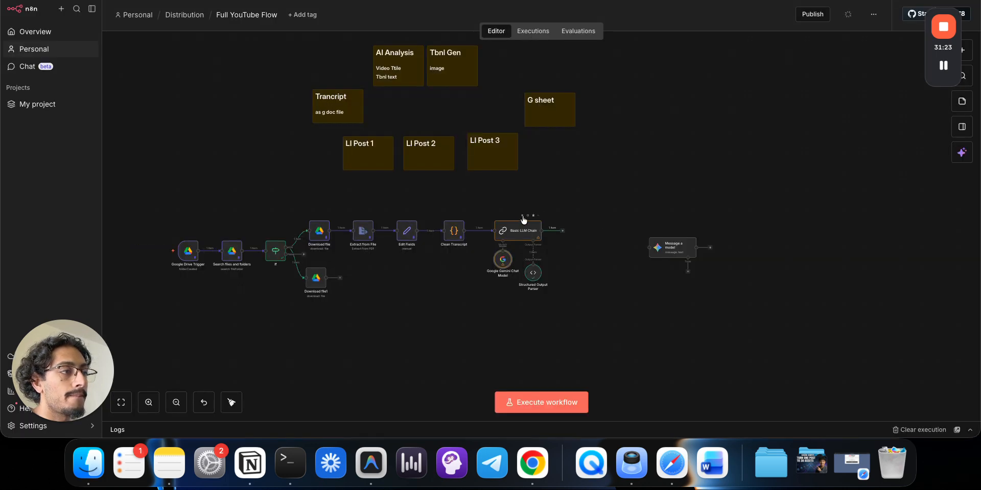
{"action": "left_click", "coordinate": [523, 216]}
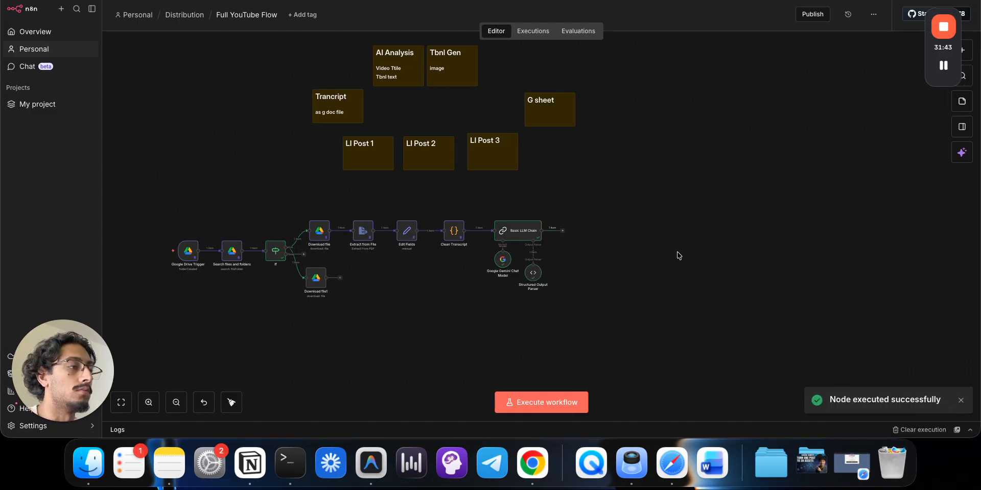
- Confirm the chain returns 'AUTOMATED CONTENT MACHINE', then run the Download file1 step
{"action": "double_click", "coordinate": [510, 229]}
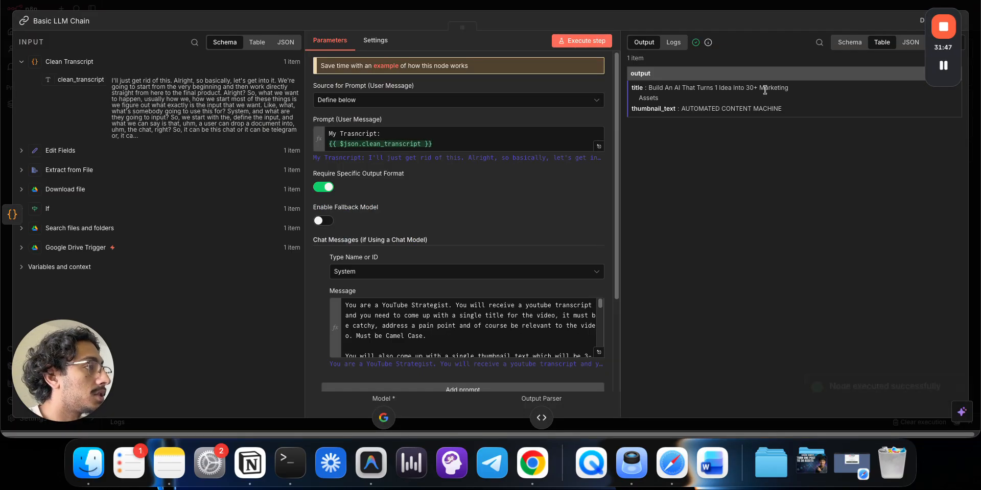
{"action": "left_click", "coordinate": [709, 8]}
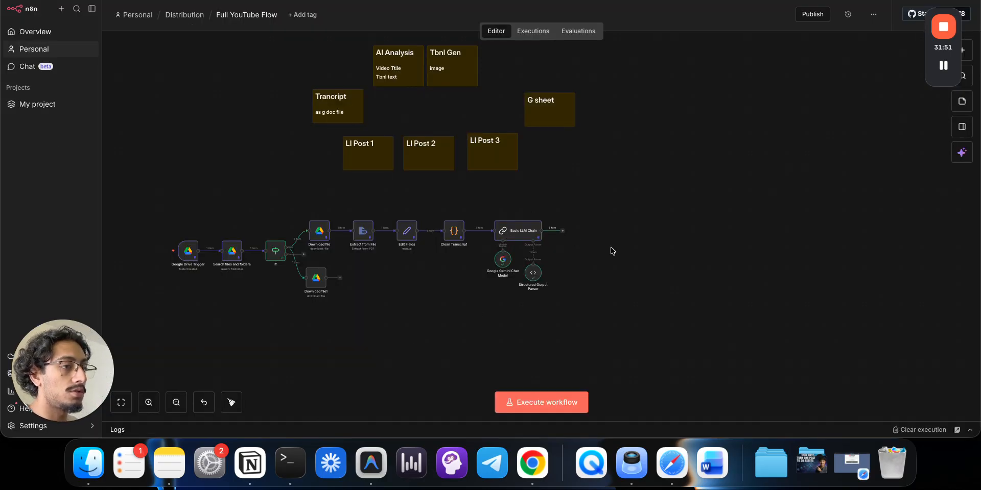
{"action": "double_click", "coordinate": [315, 290]}
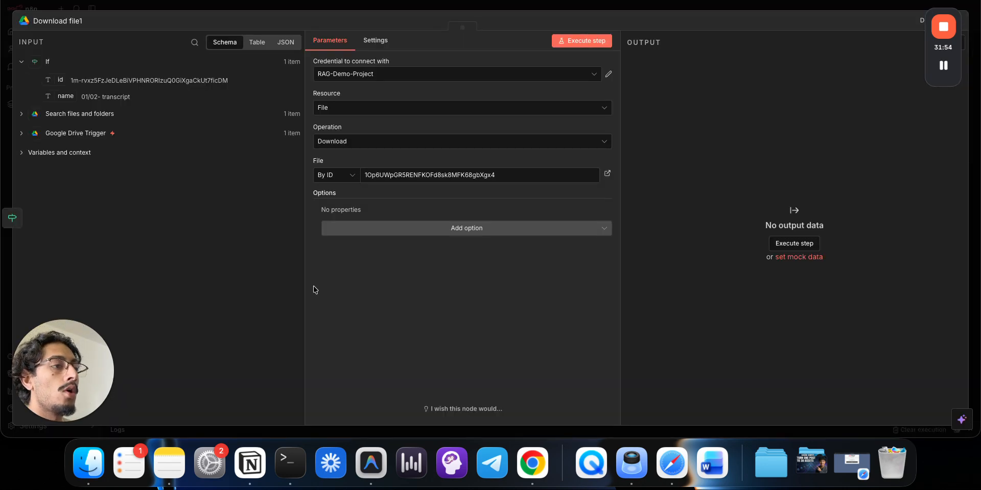
{"action": "left_click", "coordinate": [585, 45]}
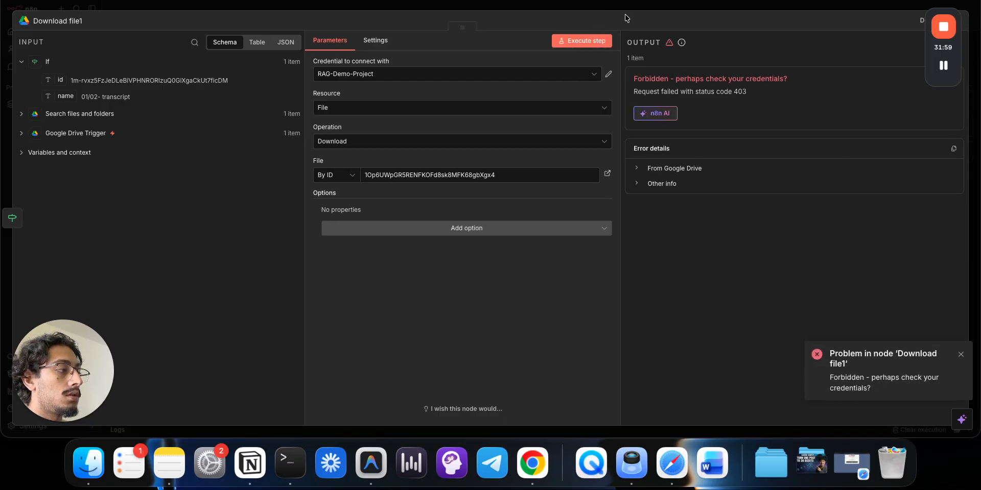
- Re-authorise the RAG-Demo-Project Google Drive credential by signing in with Google and granting access
{"action": "left_click", "coordinate": [522, 77]}
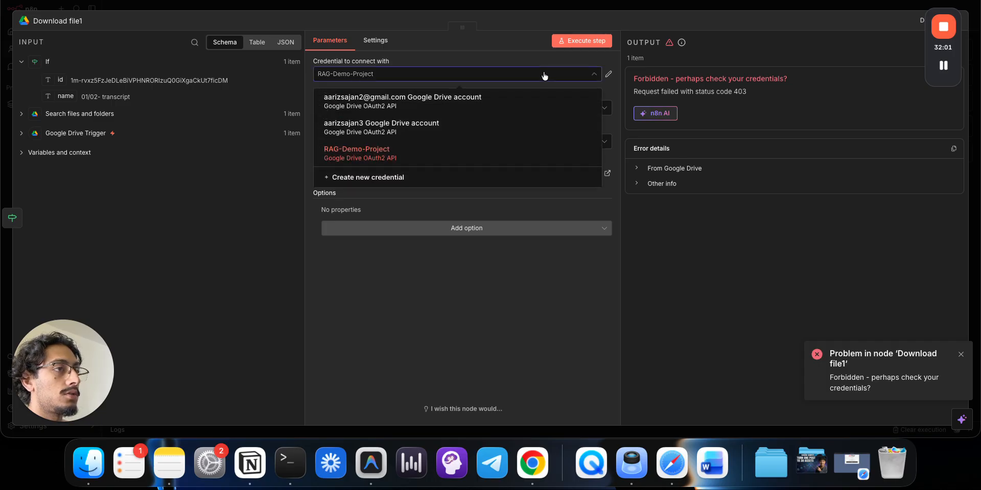
{"action": "left_click", "coordinate": [545, 76]}
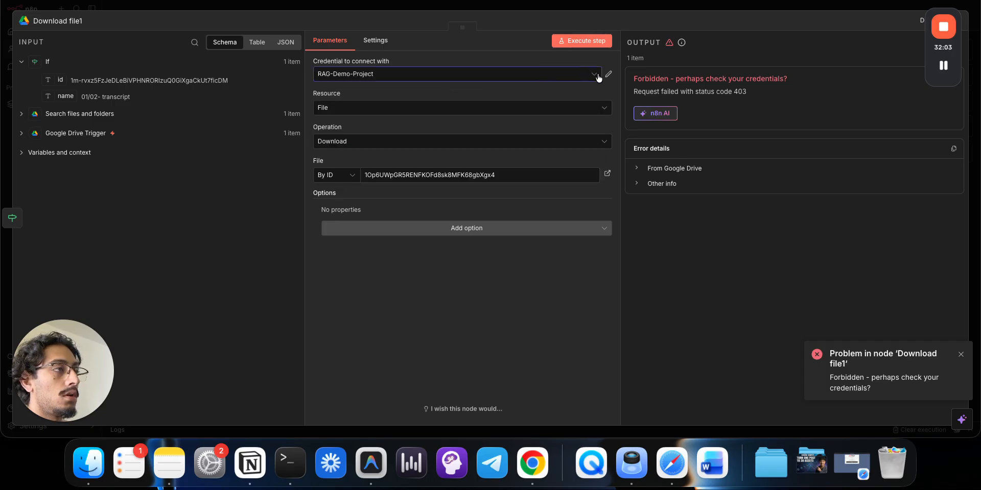
{"action": "left_click", "coordinate": [608, 74]}
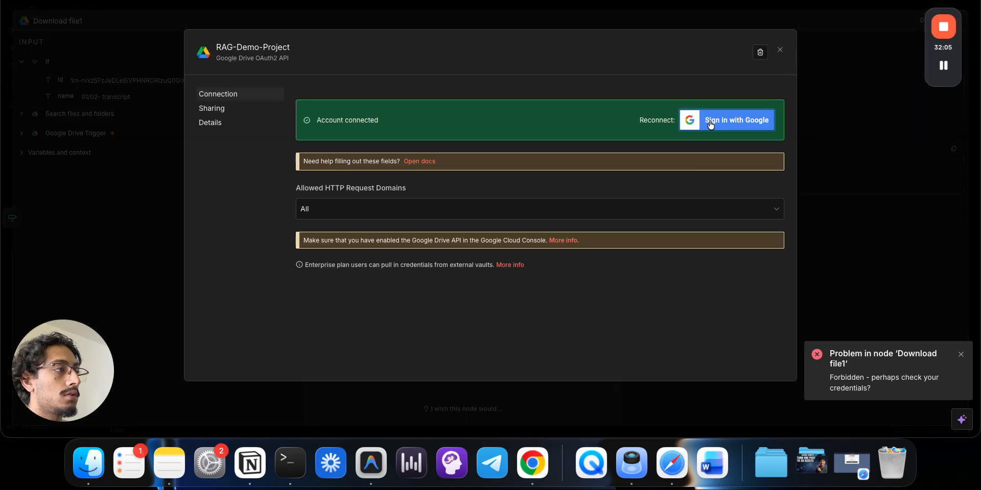
{"action": "left_click", "coordinate": [708, 125]}
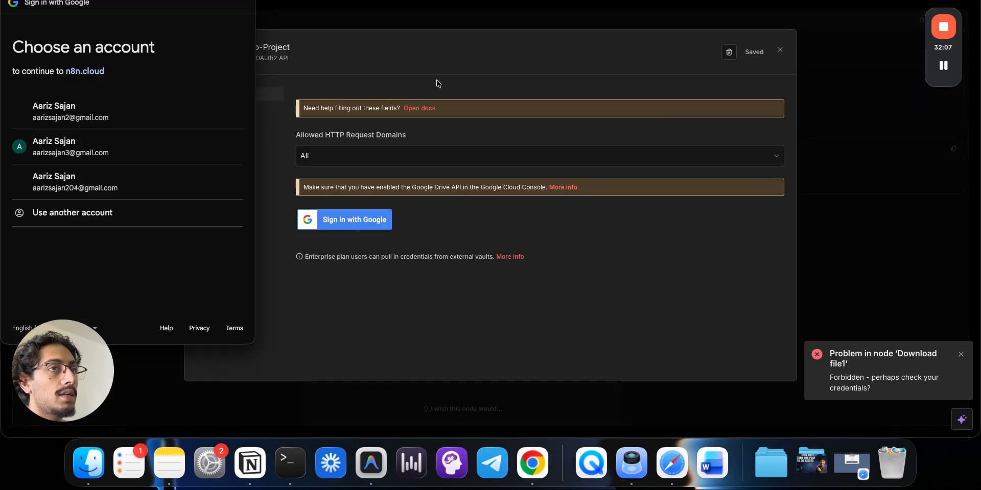
{"action": "left_click", "coordinate": [154, 119]}
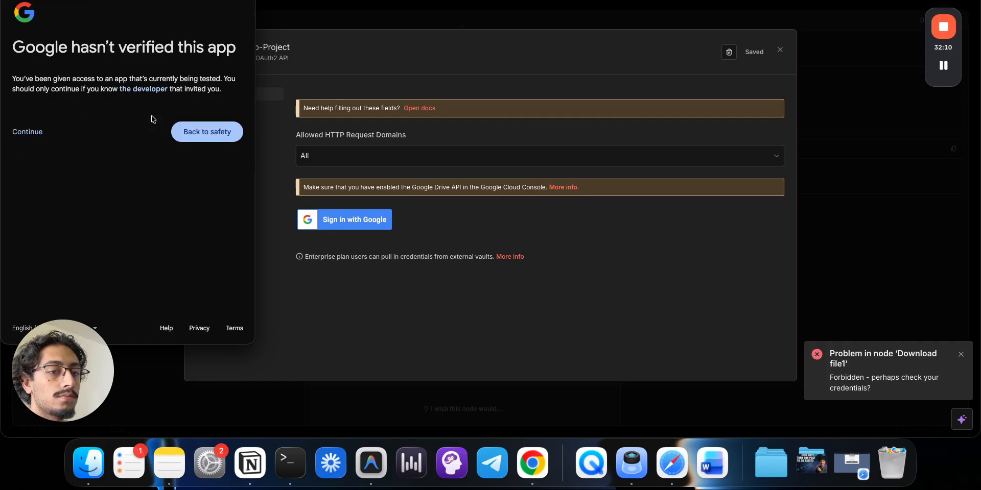
{"action": "left_click", "coordinate": [42, 137]}
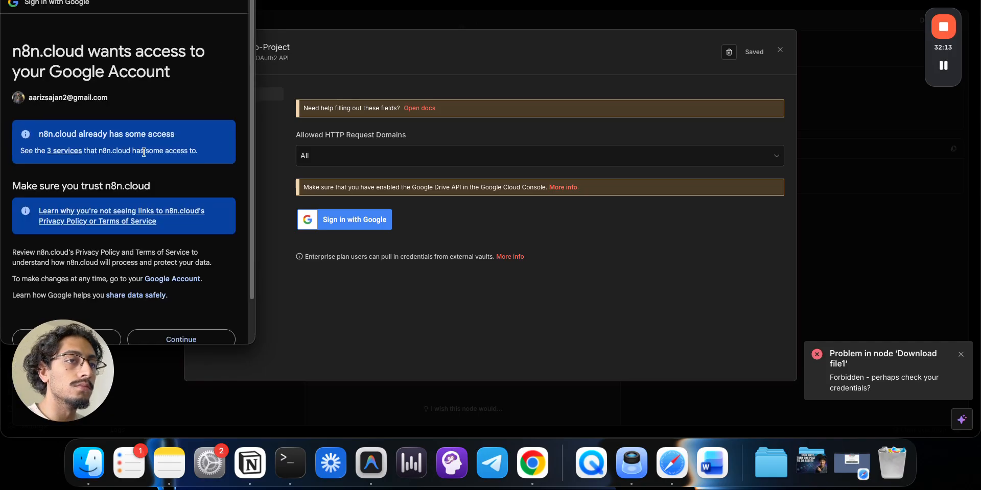
{"action": "scroll", "coordinate": [128, 230], "scroll_direction": "down", "scroll_amount": 2}
{"action": "left_click", "coordinate": [198, 289]}
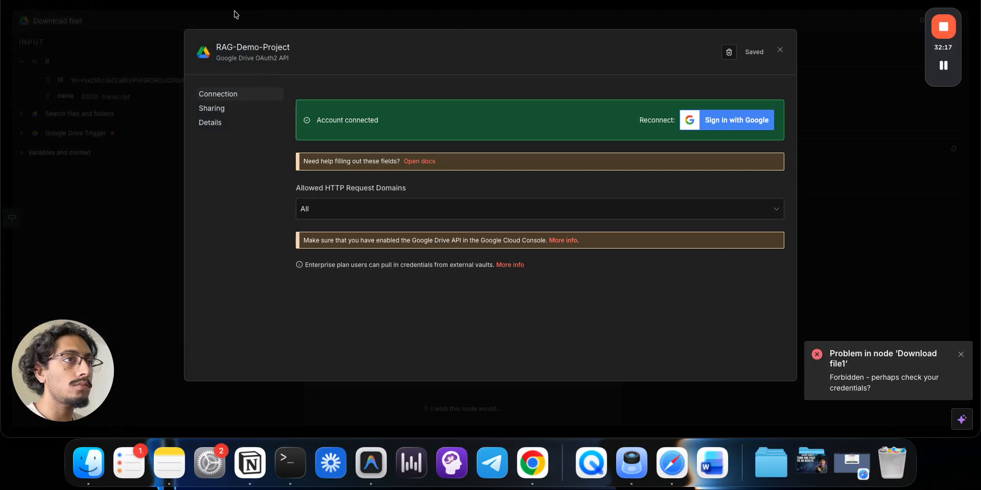
{"action": "left_click", "coordinate": [287, 11]}
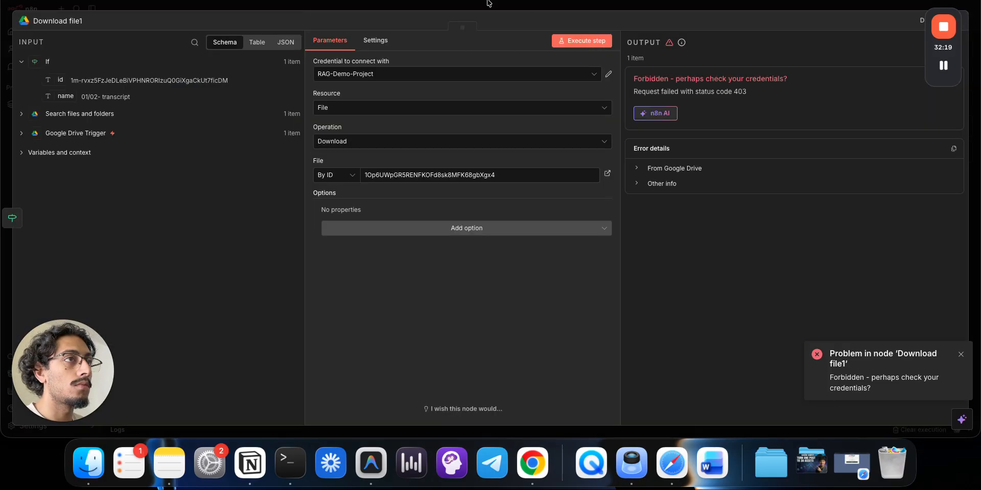
- Replace Download file1's File ID with the generated image's file ID
{"action": "left_click", "coordinate": [439, 0]}
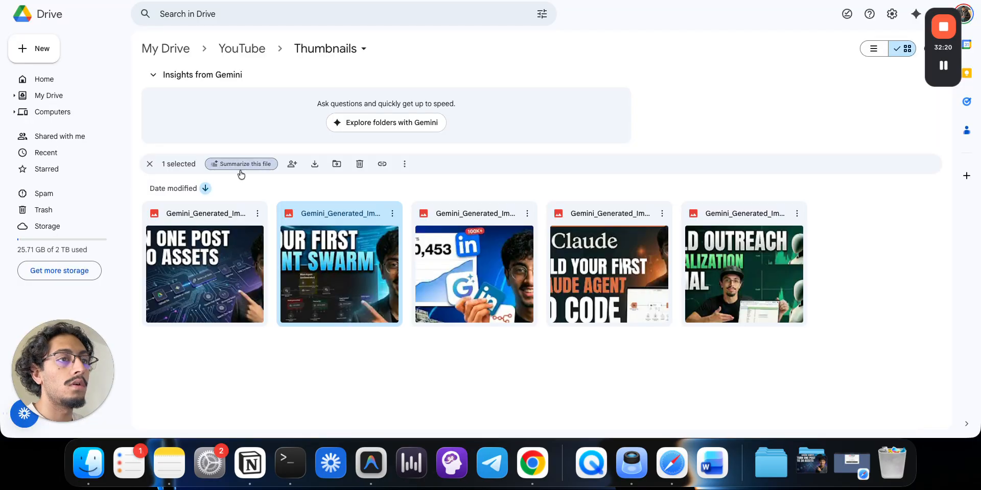
{"action": "double_click", "coordinate": [296, 210]}
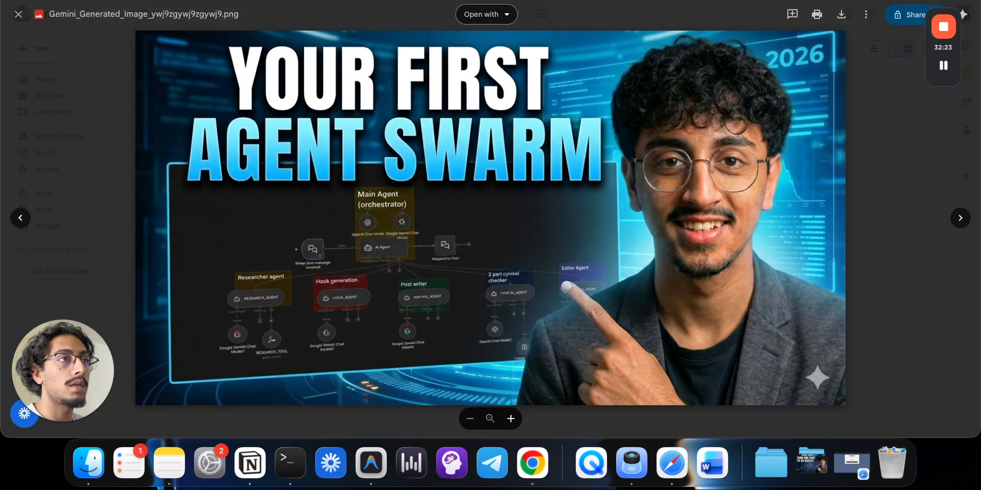
{"action": "left_click", "coordinate": [439, 0]}
{"action": "left_click", "coordinate": [454, 173]}
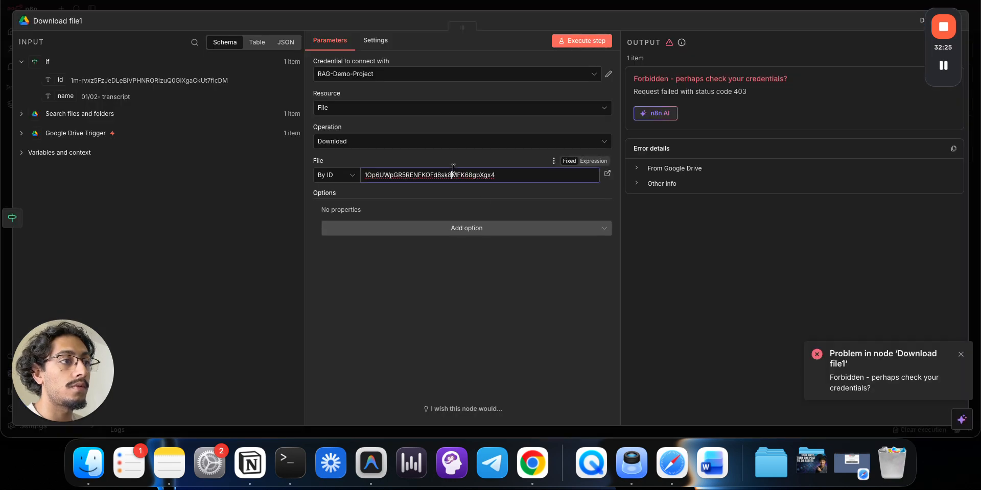
{"action": "key", "text": "super+a"}
- Test Download file1, which still fails with a 403 Forbidden error, and close it
{"action": "left_click", "coordinate": [574, 43]}
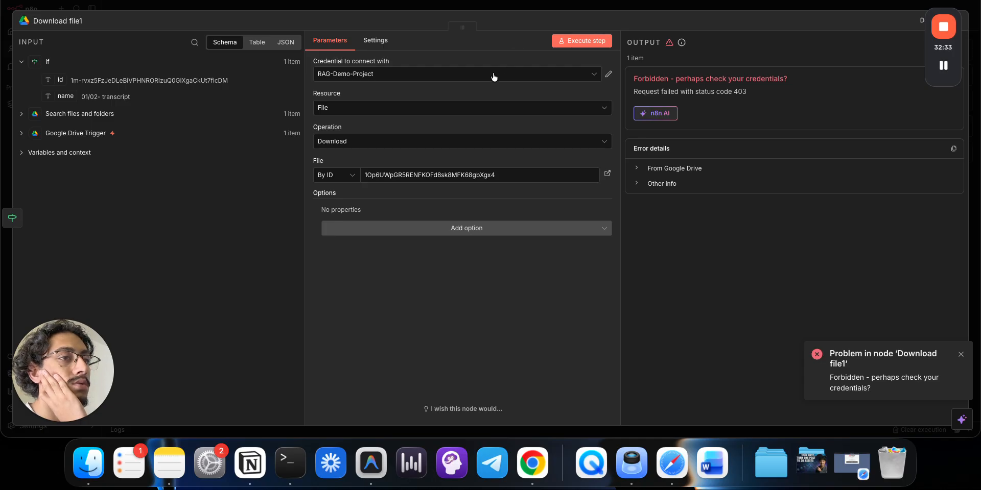
{"action": "left_click", "coordinate": [452, 230]}
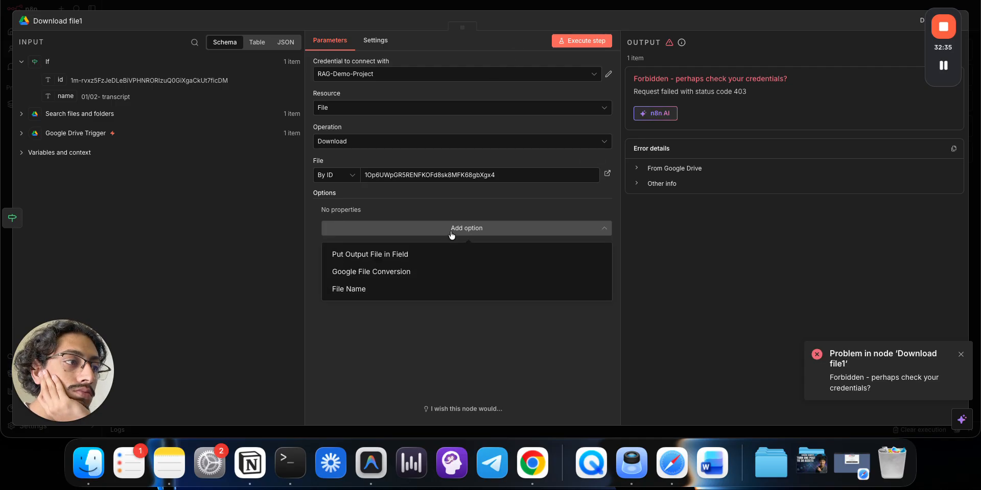
{"action": "left_click", "coordinate": [442, 197]}
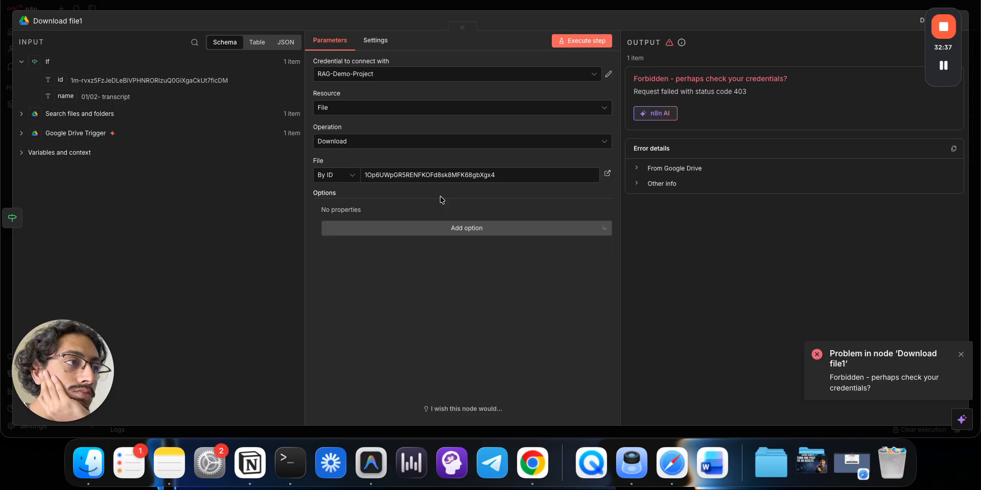
{"action": "left_click", "coordinate": [434, 10]}
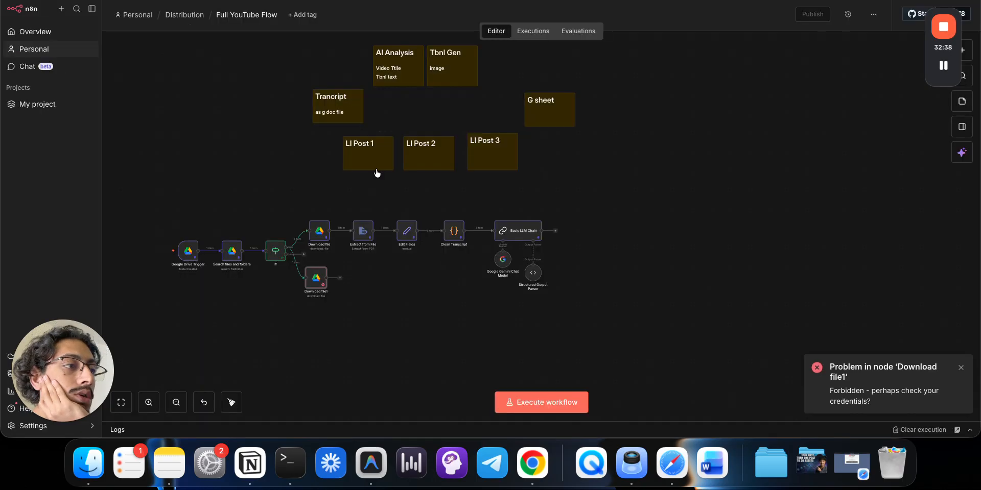
- Execute the Download file node and inspect its settings and output
{"action": "double_click", "coordinate": [319, 232]}
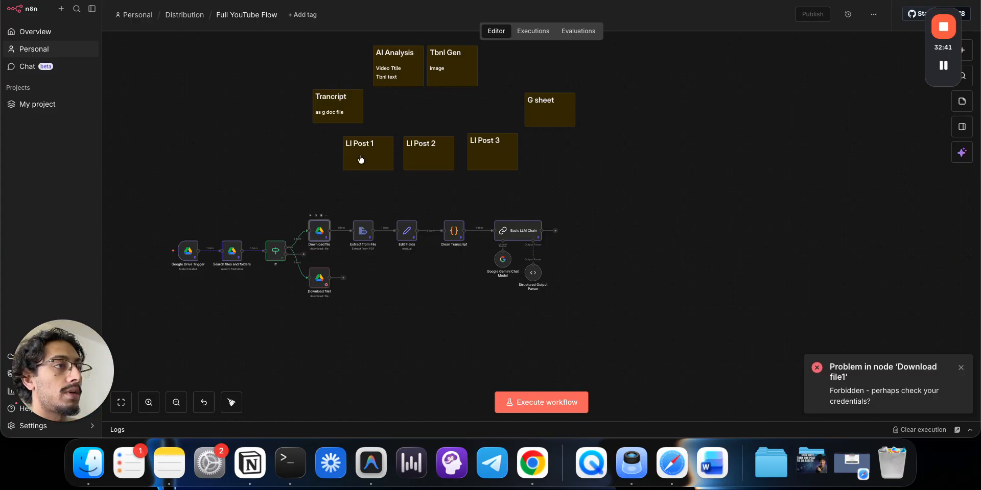
{"action": "left_click", "coordinate": [409, 10]}
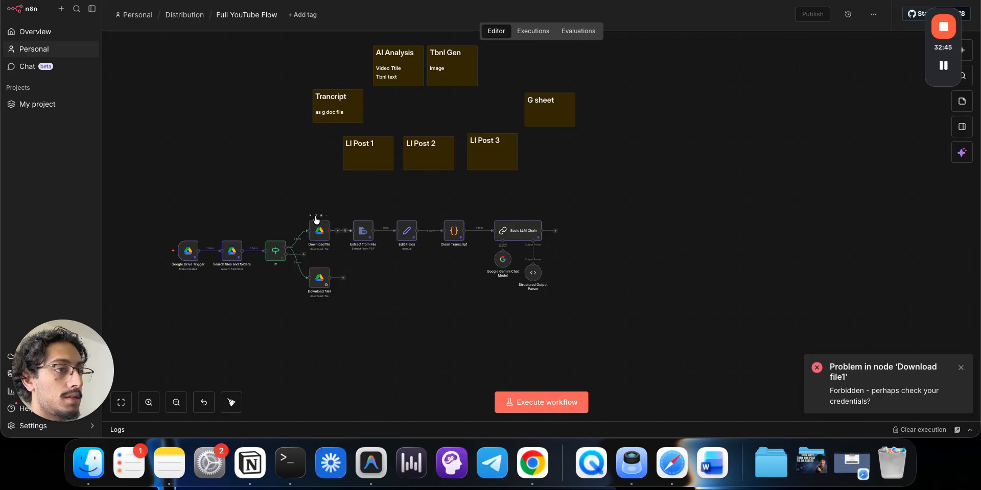
{"action": "left_click", "coordinate": [310, 215]}
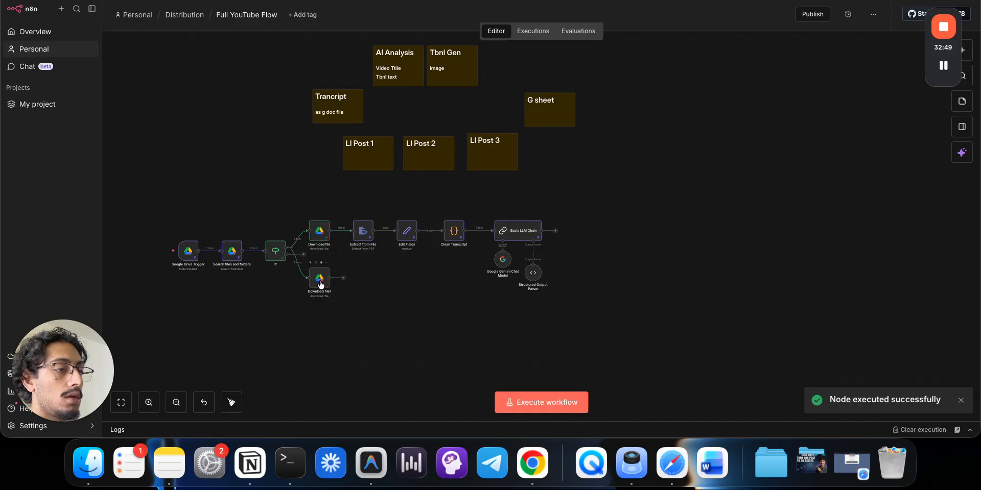
{"action": "double_click", "coordinate": [320, 233]}
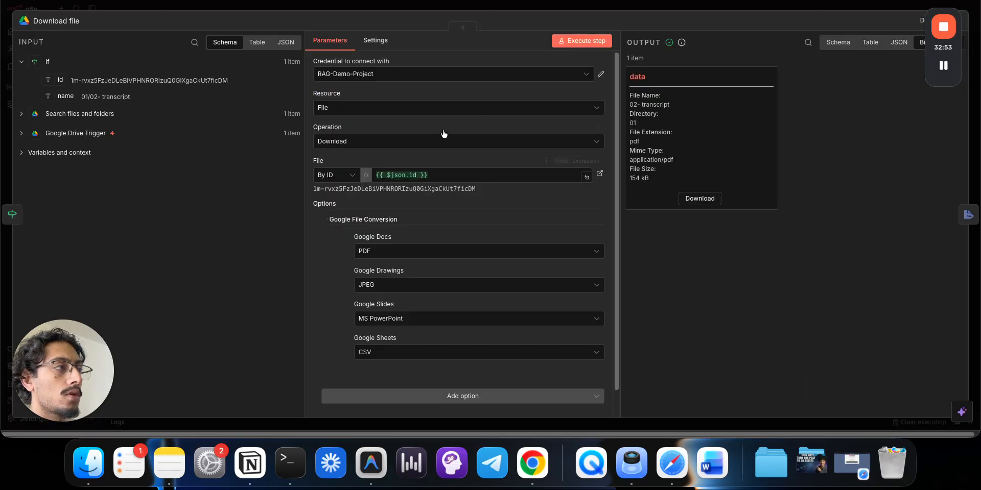
{"action": "left_click", "coordinate": [608, 8]}
- Check that Download file1 still identifies the file By ID, leaving it unchanged
{"action": "left_click", "coordinate": [323, 276]}
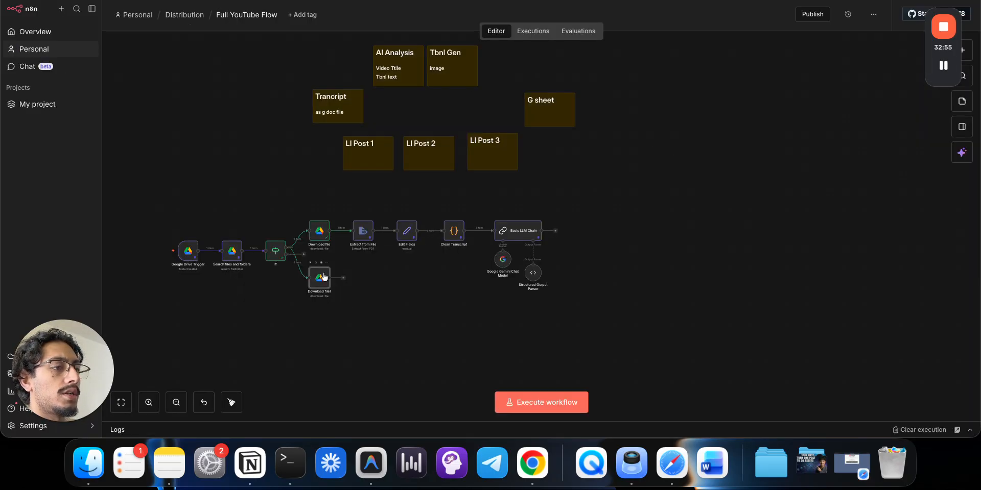
{"action": "double_click", "coordinate": [323, 277]}
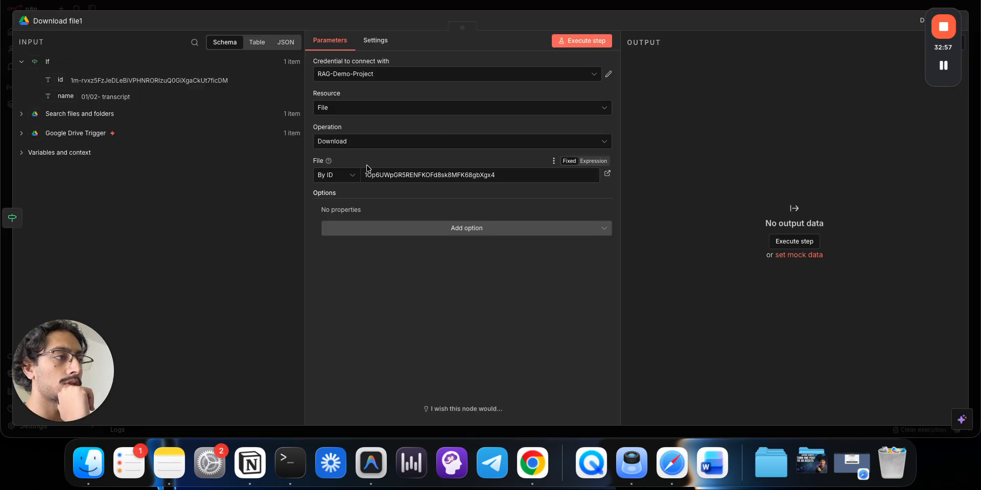
{"action": "left_click", "coordinate": [341, 180]}
{"action": "left_click", "coordinate": [512, 179]}
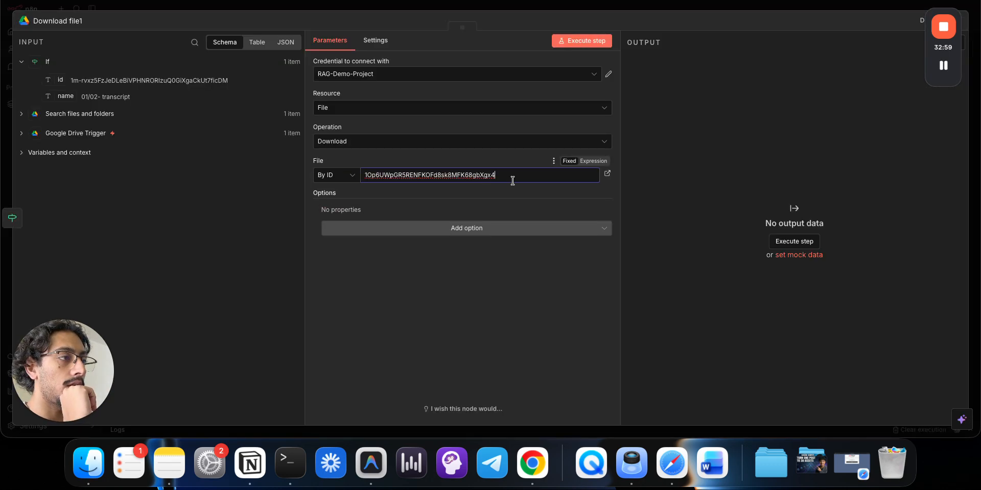
{"action": "left_click", "coordinate": [337, 175]}
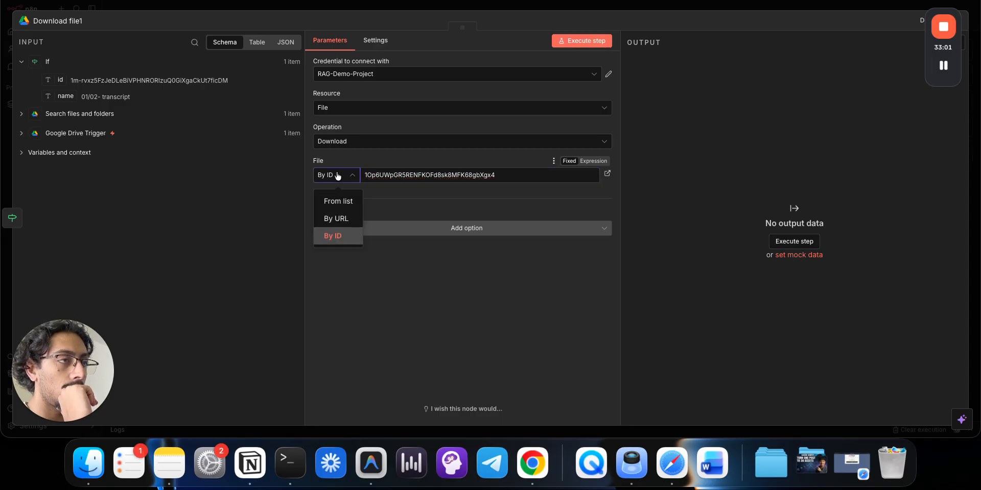
{"action": "left_click", "coordinate": [441, 5]}
{"action": "left_click", "coordinate": [440, 5]}
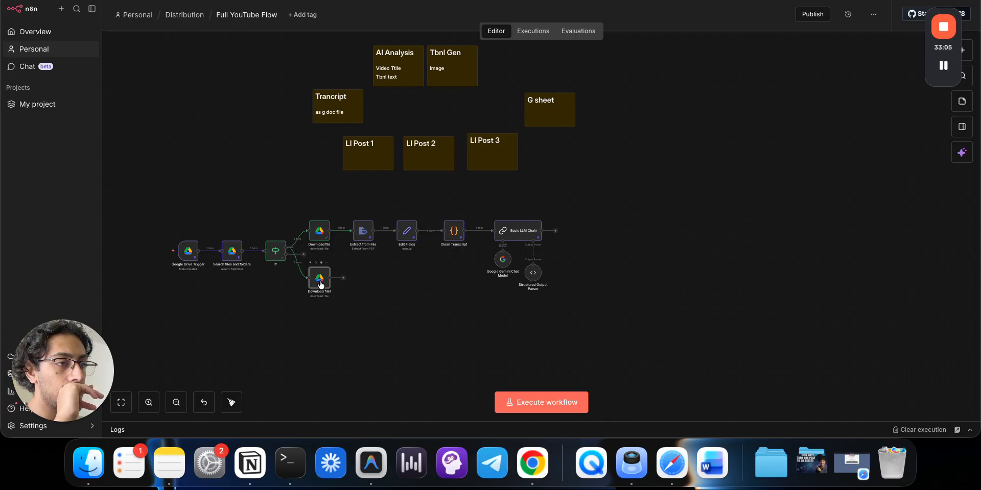
- Drag Download file1 into place next to the If node's branch
{"action": "left_click_drag", "start_coordinate": [321, 285], "coordinate": [351, 302]}
{"action": "mouse_move", "coordinate": [317, 276]}
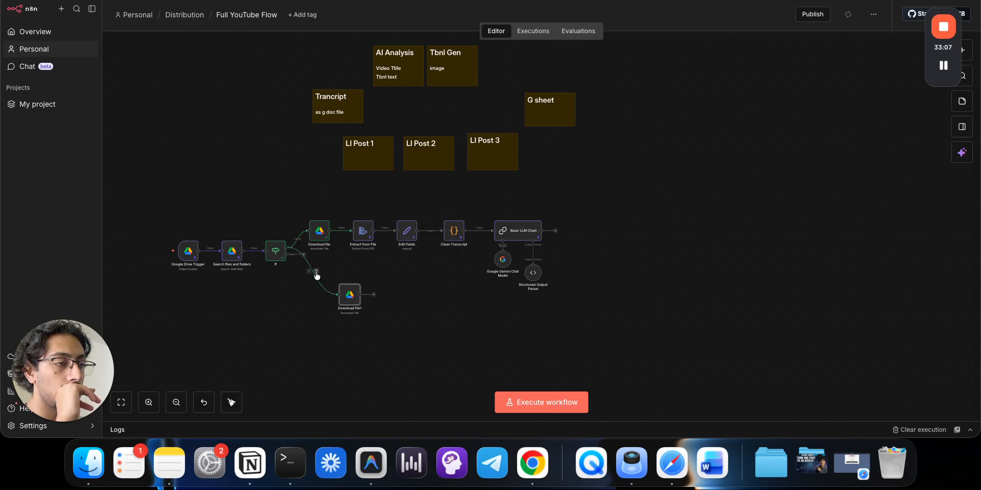
{"action": "left_click_drag", "start_coordinate": [339, 289], "coordinate": [314, 282]}
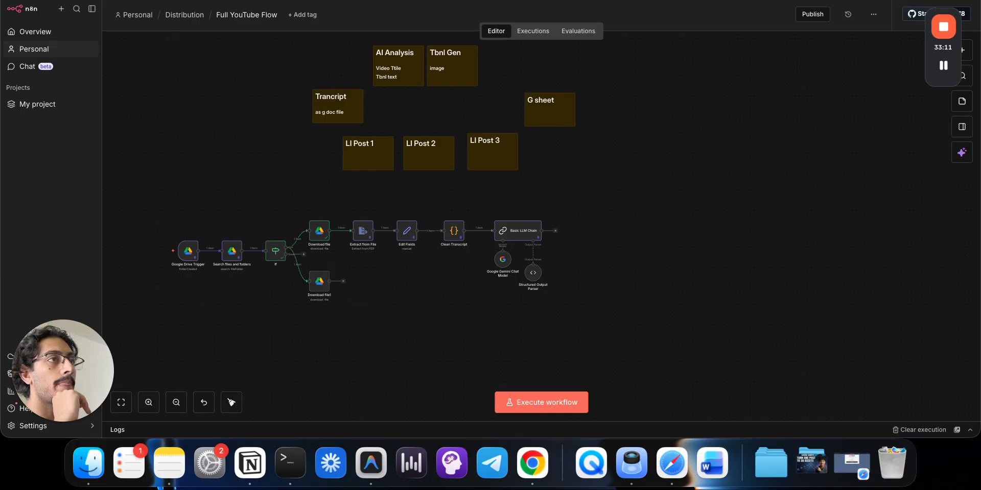
{"action": "left_click", "coordinate": [245, 1]}
- Rename the first two Gemini thumbnails to 1.png and 2.png
{"action": "key", "text": "Escape"}
{"action": "right_click", "coordinate": [220, 214]}
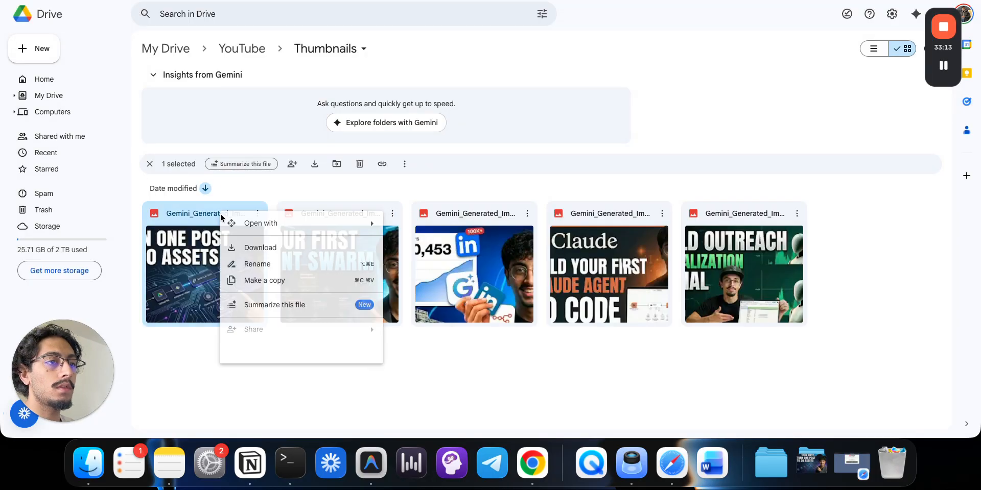
{"action": "left_click", "coordinate": [260, 266]}
{"action": "type", "text": "1"}
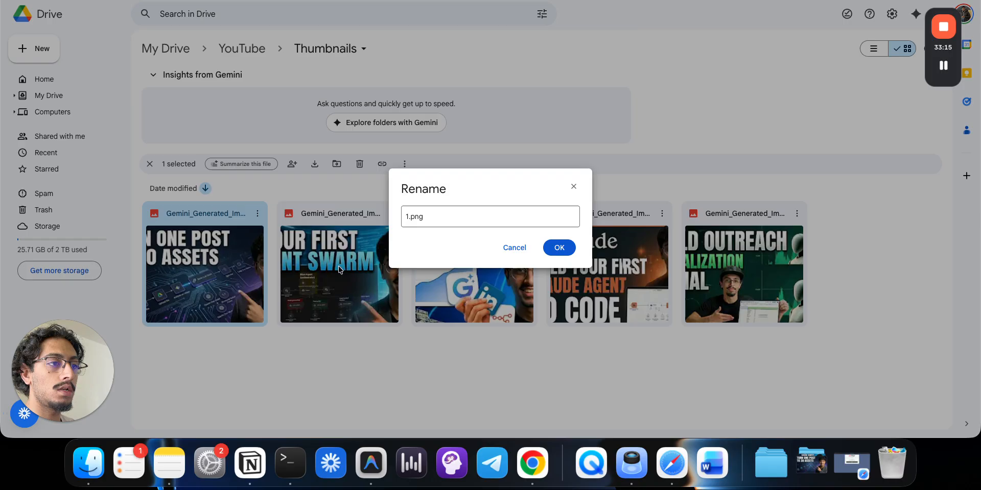
{"action": "left_click", "coordinate": [566, 251]}
{"action": "right_click", "coordinate": [380, 215]}
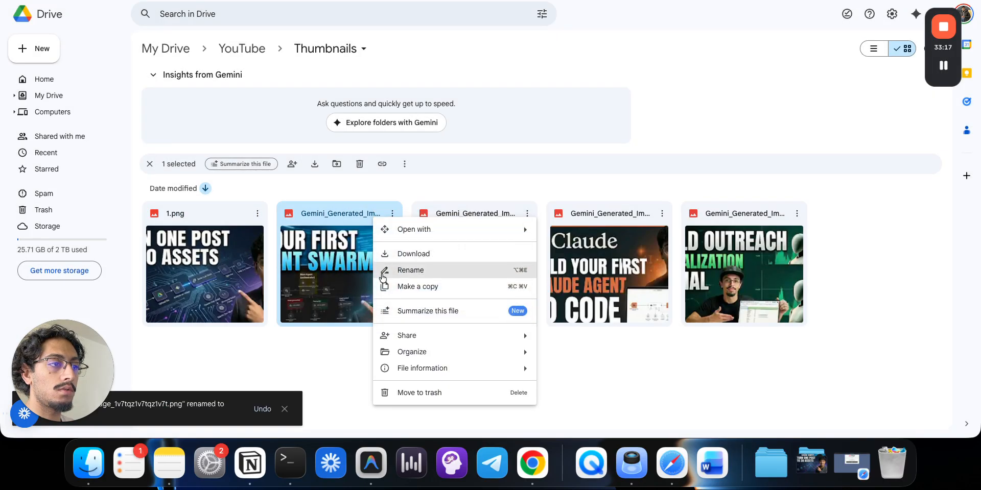
{"action": "left_click", "coordinate": [393, 269]}
{"action": "type", "text": "2.png"}
{"action": "left_click", "coordinate": [559, 249]}
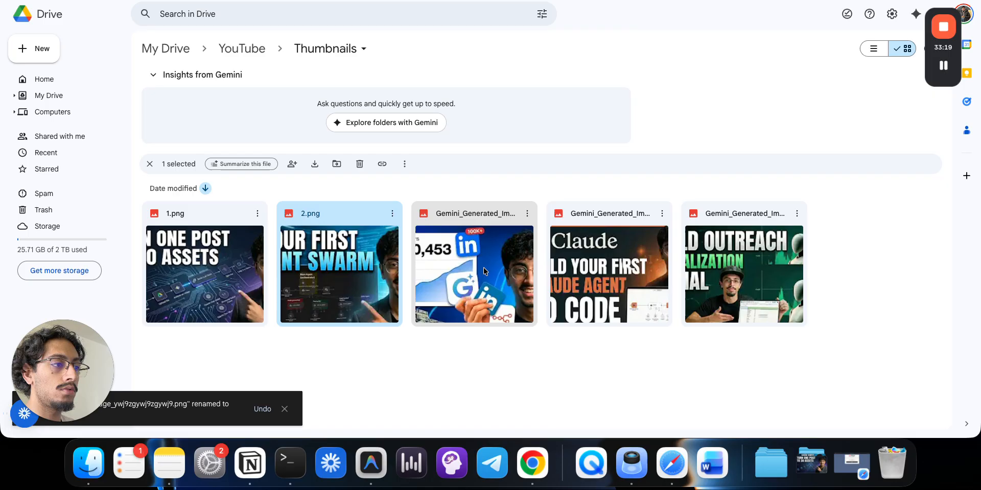
- Rename the remaining three thumbnails to 3.png, 4.png and 5.png
{"action": "left_click", "coordinate": [483, 268]}
{"action": "right_click", "coordinate": [483, 268]}
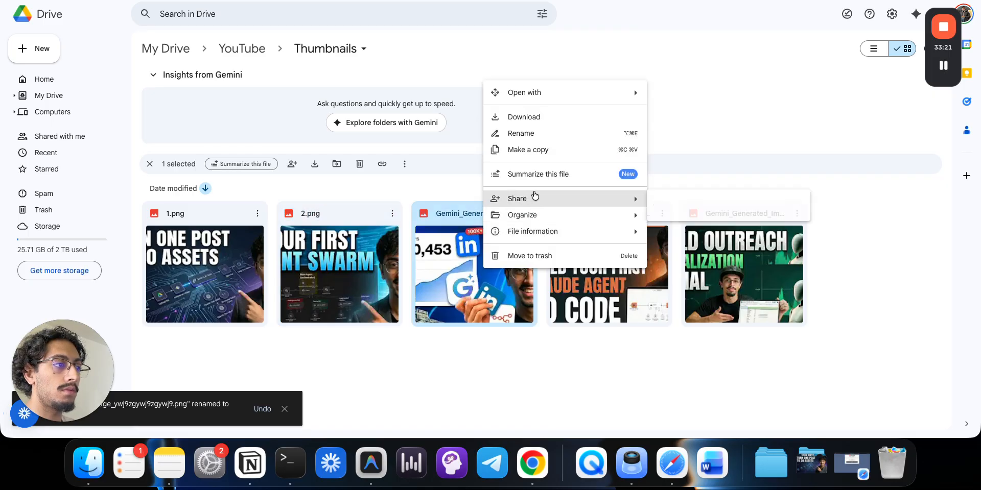
{"action": "left_click", "coordinate": [524, 134]}
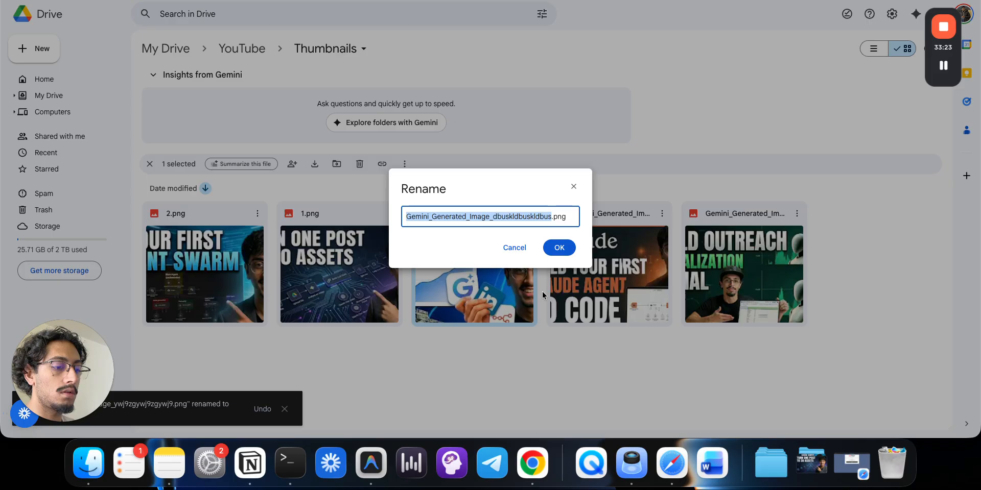
{"action": "type", "text": "3"}
{"action": "left_click", "coordinate": [560, 248]}
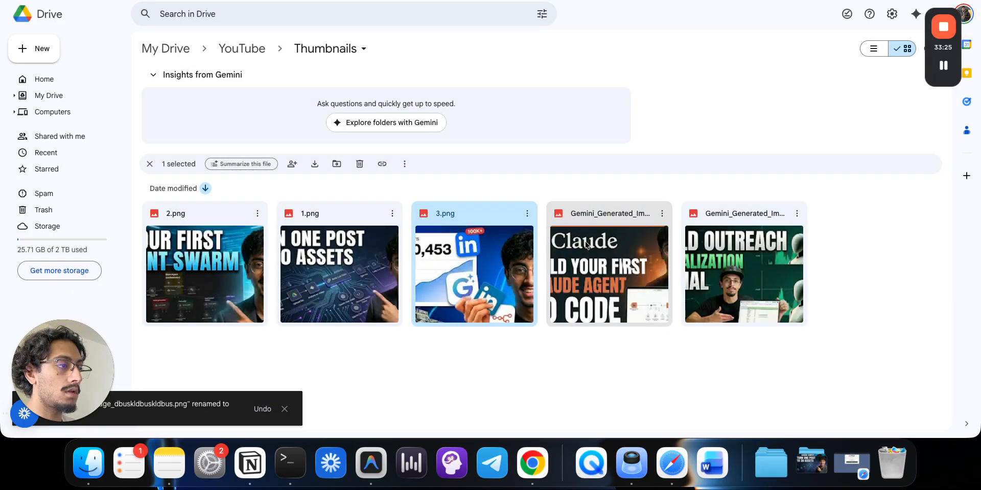
{"action": "right_click", "coordinate": [617, 216]}
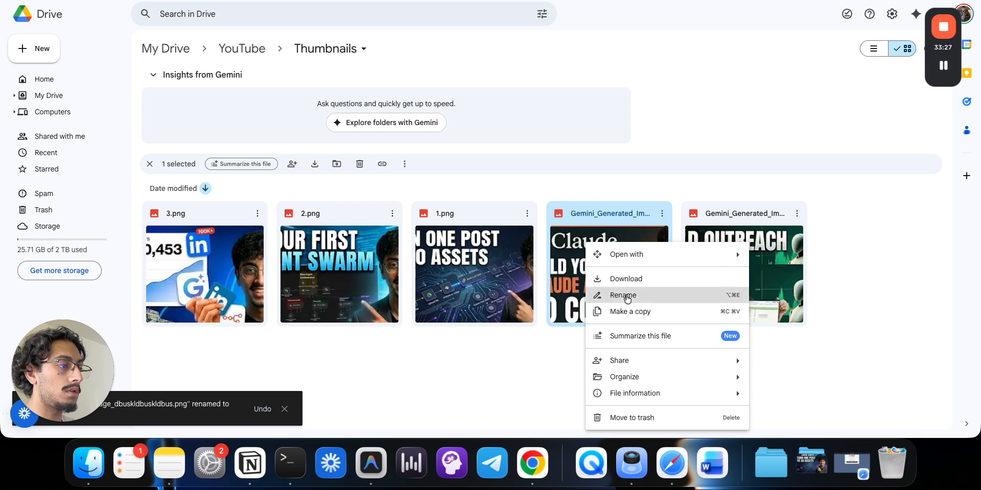
{"action": "left_click", "coordinate": [628, 296]}
{"action": "type", "text": "4.png"}
{"action": "left_click", "coordinate": [557, 248]}
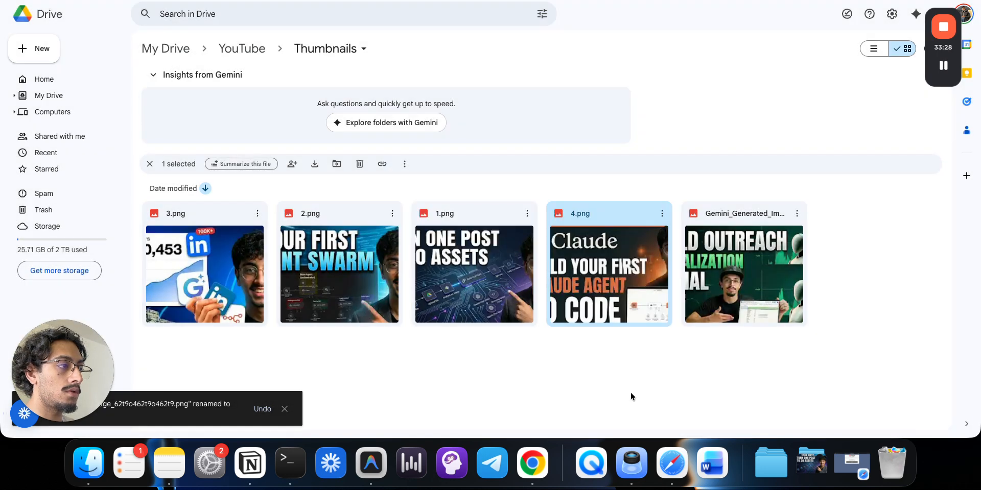
{"action": "right_click", "coordinate": [749, 207]}
{"action": "left_click", "coordinate": [765, 252]}
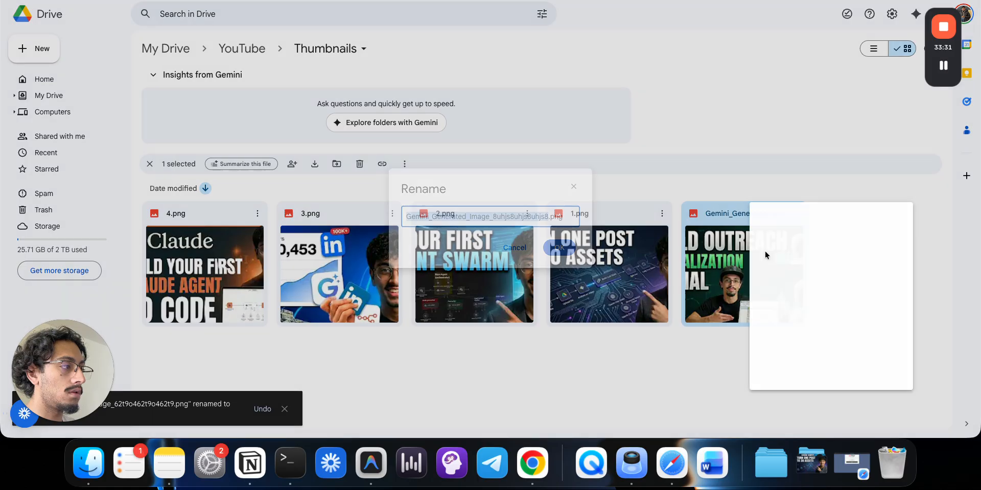
{"action": "type", "text": "5"}
{"action": "left_click", "coordinate": [558, 248]}
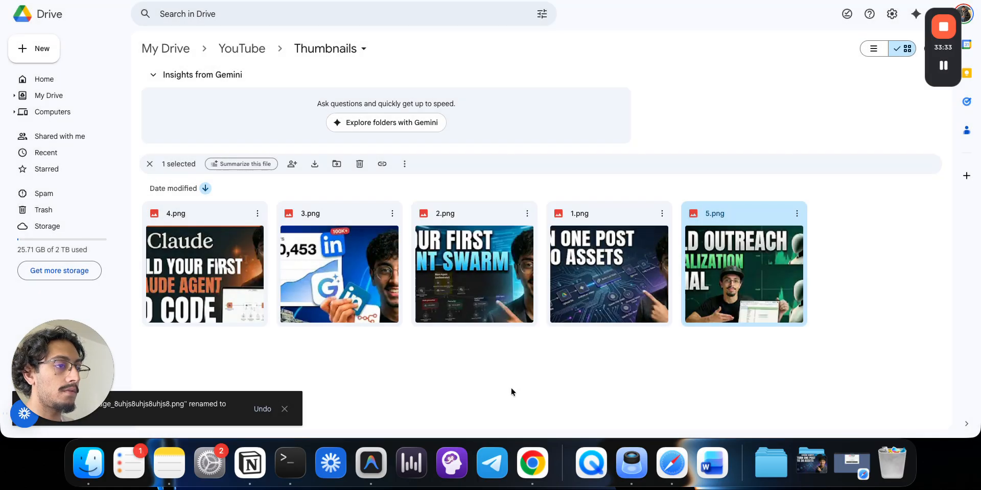
- Add a Google Drive 'Search files and folders' node after Download file1
{"action": "left_click", "coordinate": [221, 1]}
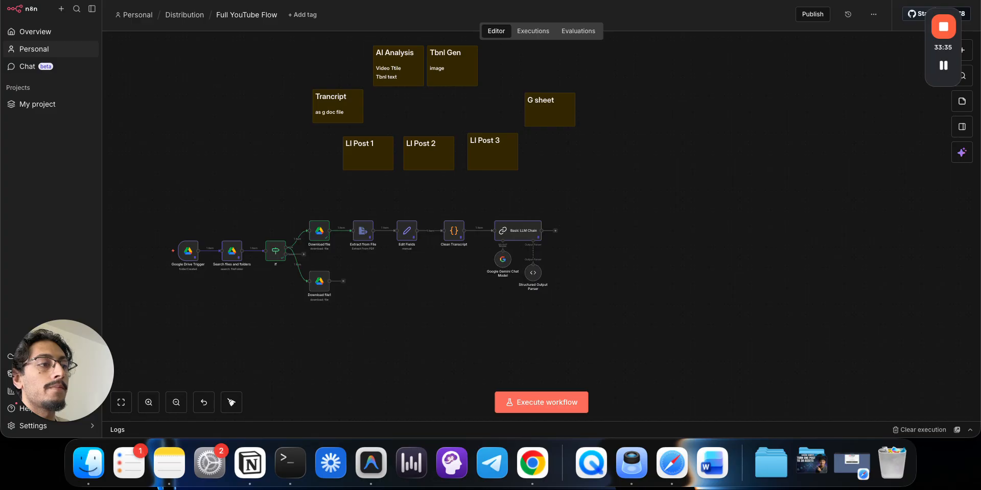
{"action": "left_click_drag", "start_coordinate": [319, 272], "coordinate": [360, 279]}
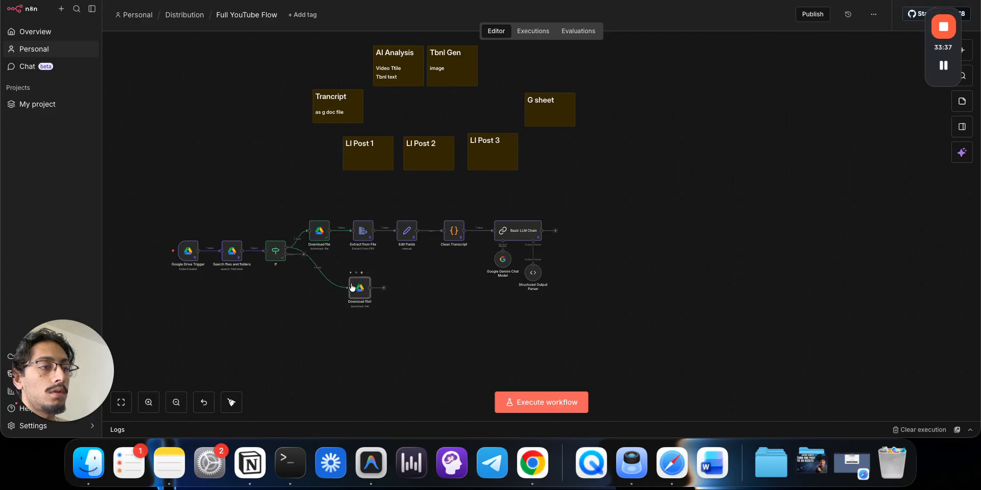
{"action": "left_click", "coordinate": [314, 269]}
{"action": "type", "text": "drive"}
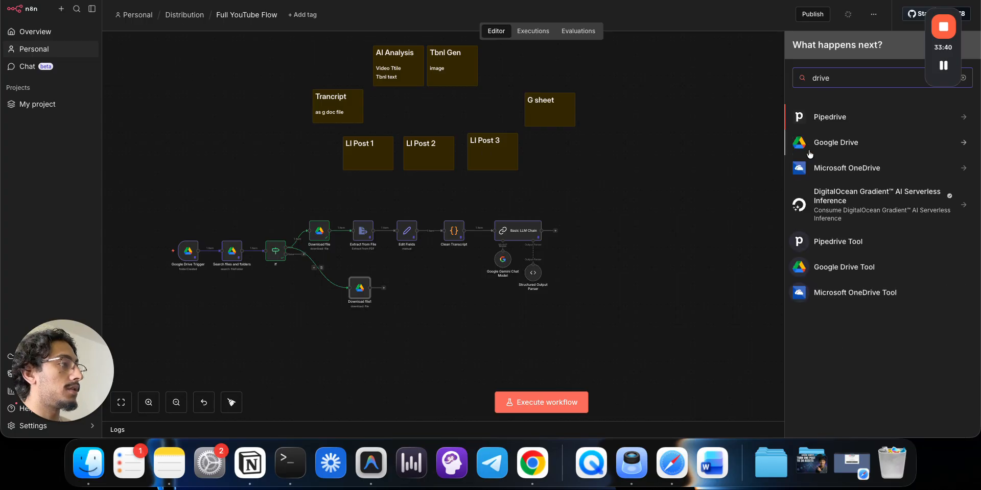
{"action": "left_click", "coordinate": [832, 137]}
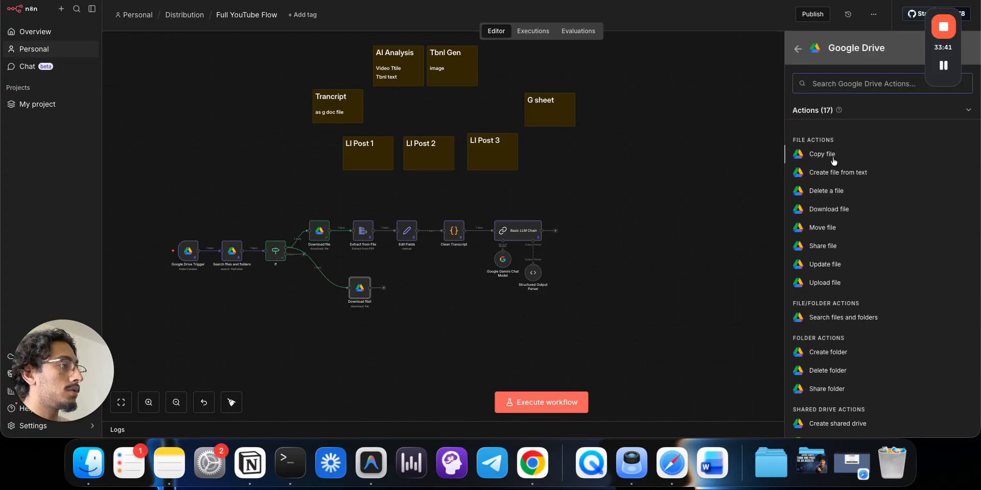
{"action": "key", "text": "Return"}
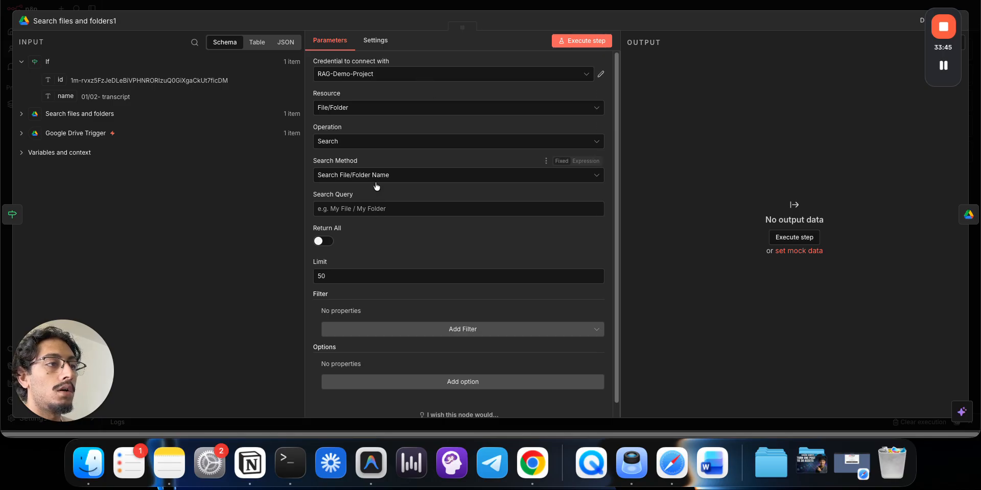
- Keep the resource as File/Folder after trying Folder, and add a Folder search filter
{"action": "left_click", "coordinate": [367, 111]}
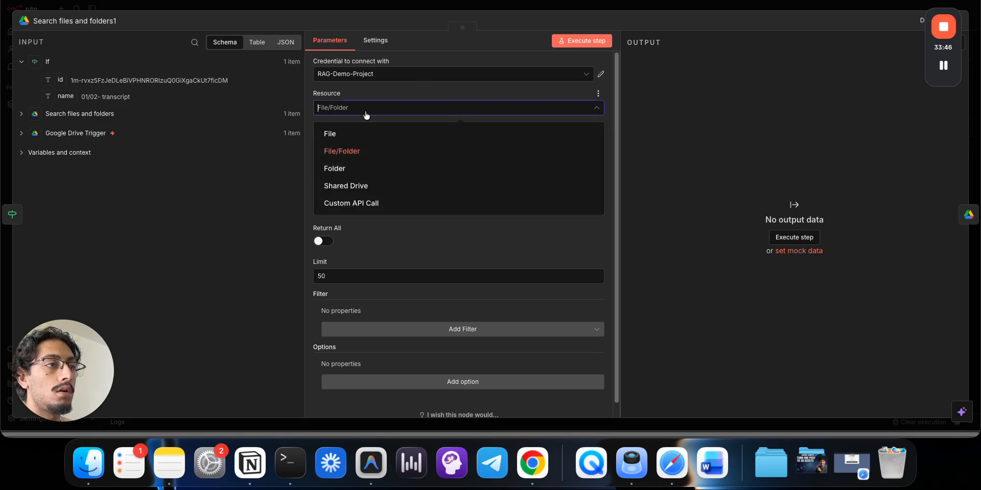
{"action": "left_click", "coordinate": [370, 172]}
{"action": "left_click", "coordinate": [368, 143]}
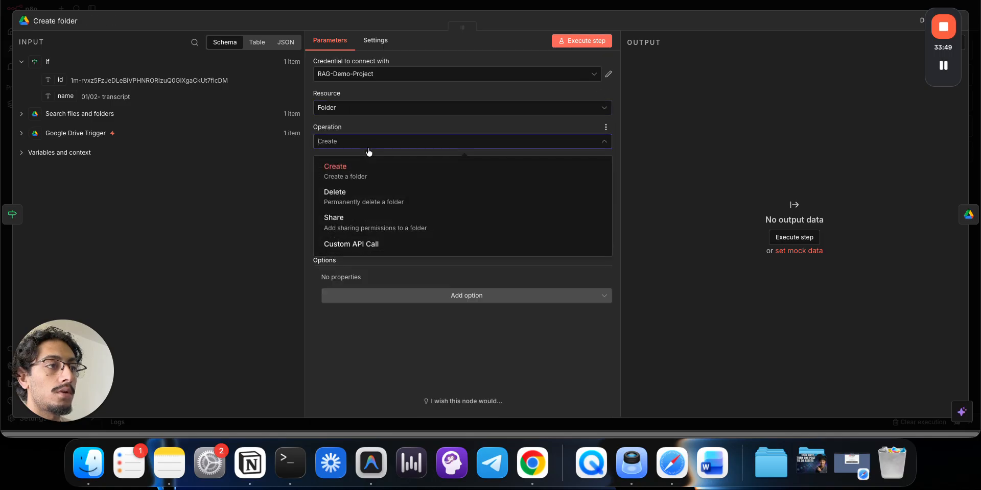
{"action": "left_click", "coordinate": [358, 109]}
{"action": "left_click", "coordinate": [369, 151]}
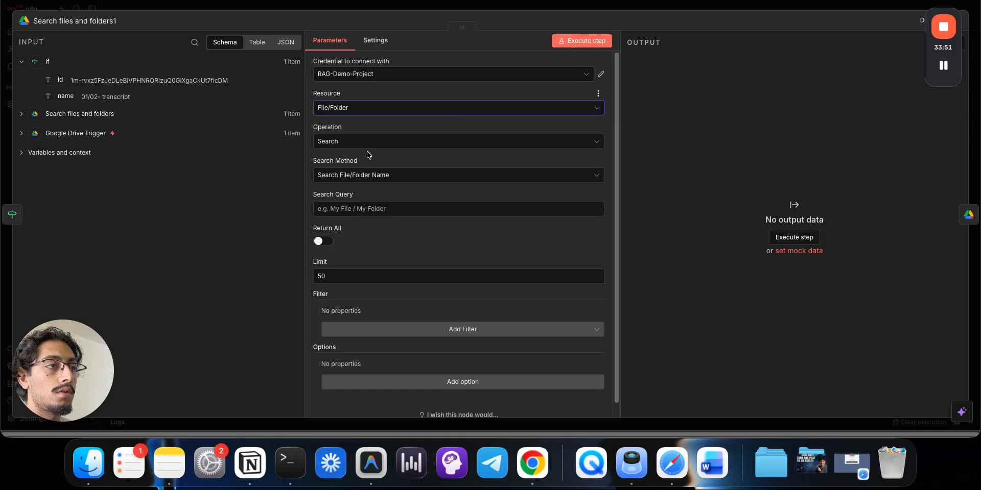
{"action": "scroll", "coordinate": [374, 220], "scroll_direction": "down", "scroll_amount": 1}
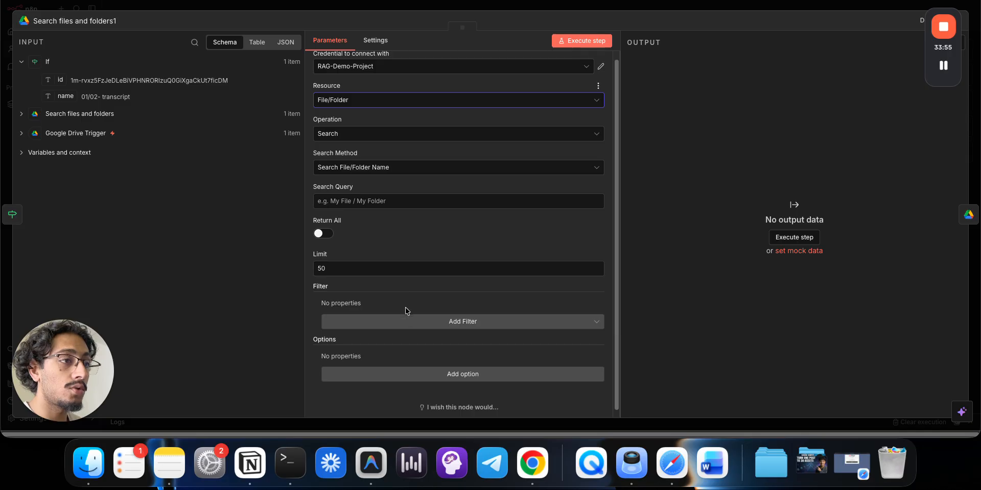
{"action": "left_click", "coordinate": [409, 322]}
{"action": "left_click", "coordinate": [418, 364]}
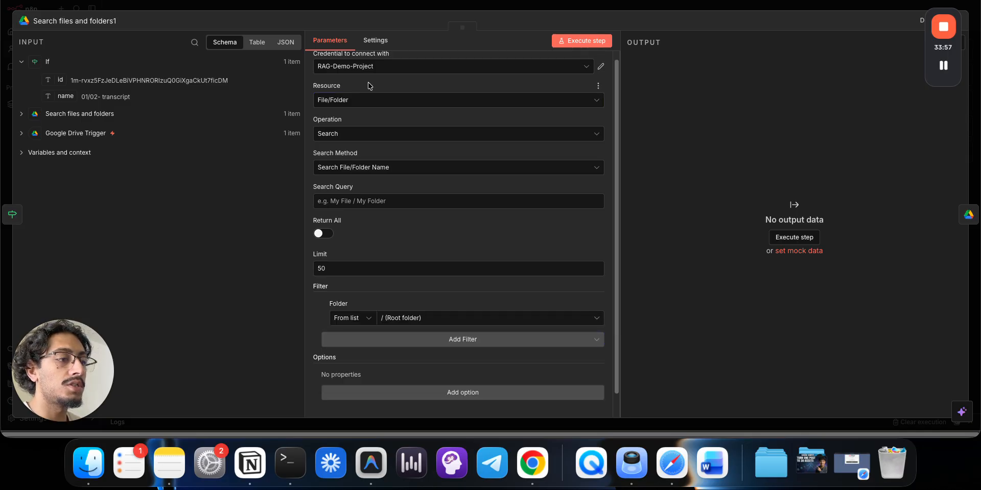
{"action": "key", "text": "ctrl+Tab"}
{"action": "key", "text": "ctrl+Tab"}
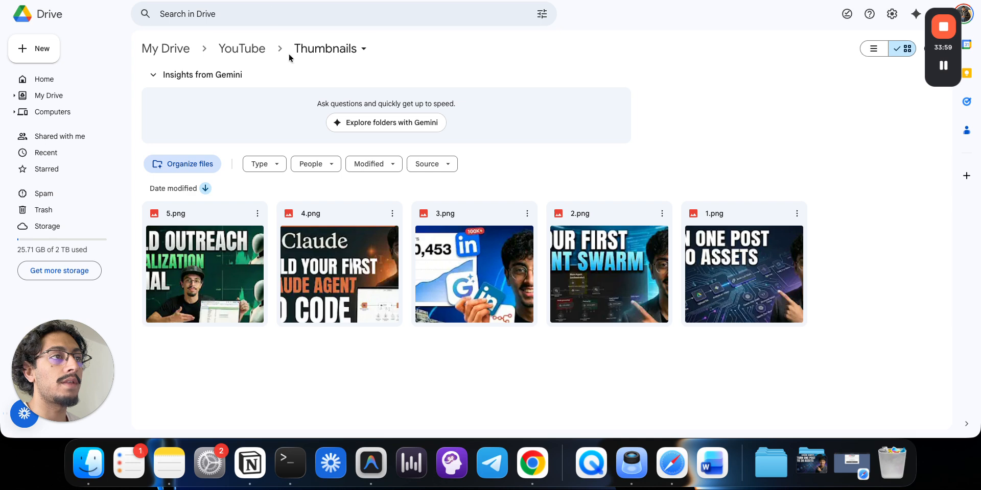
- Copy the Thumbnails folder's URL from the Google Drive address bar
{"action": "left_click", "coordinate": [306, 51]}
{"action": "left_click", "coordinate": [258, 48]}
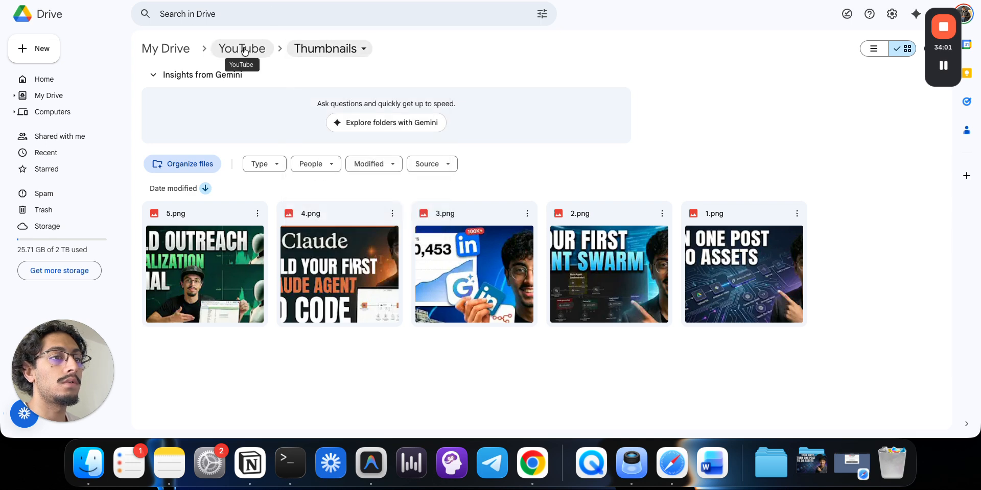
{"action": "key", "text": "super+l"}
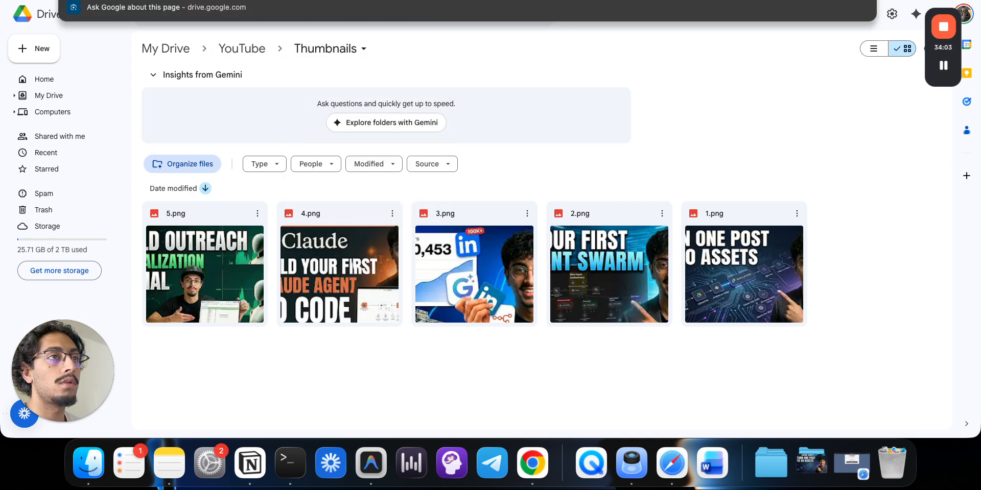
{"action": "left_click", "coordinate": [289, 370]}
{"action": "key", "text": "super+l"}
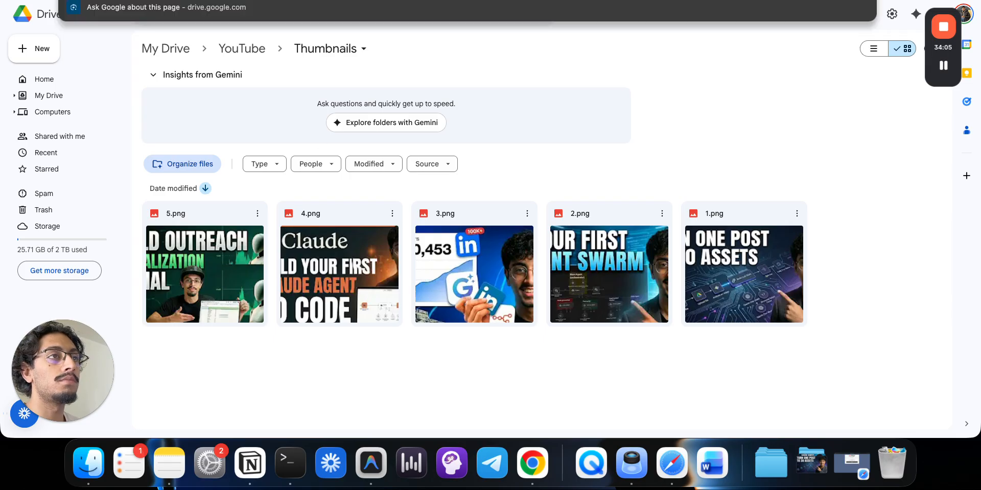
{"action": "key", "text": "ctrl+Tab"}
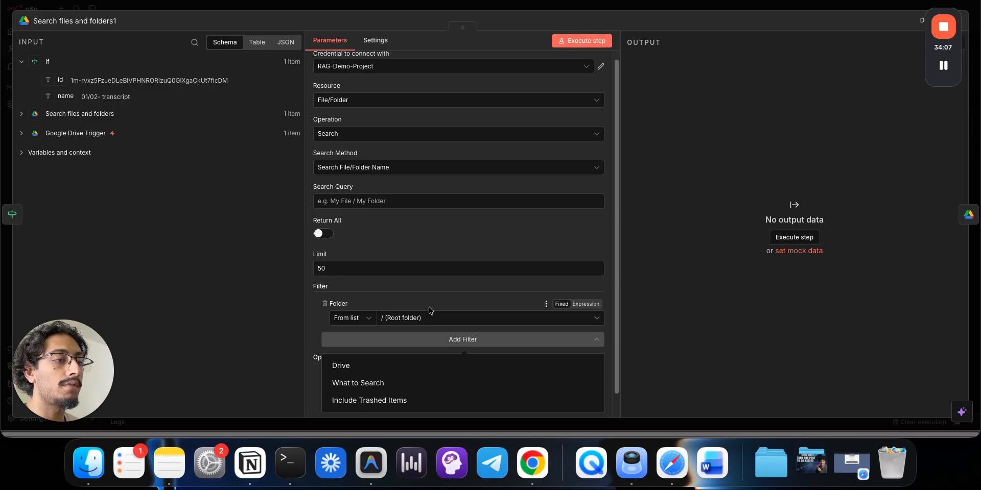
- Set the Folder filter to By ID, replace 'root' with the Thumbnails folder ID, and run the search
{"action": "left_click", "coordinate": [364, 318]}
{"action": "left_click", "coordinate": [353, 379]}
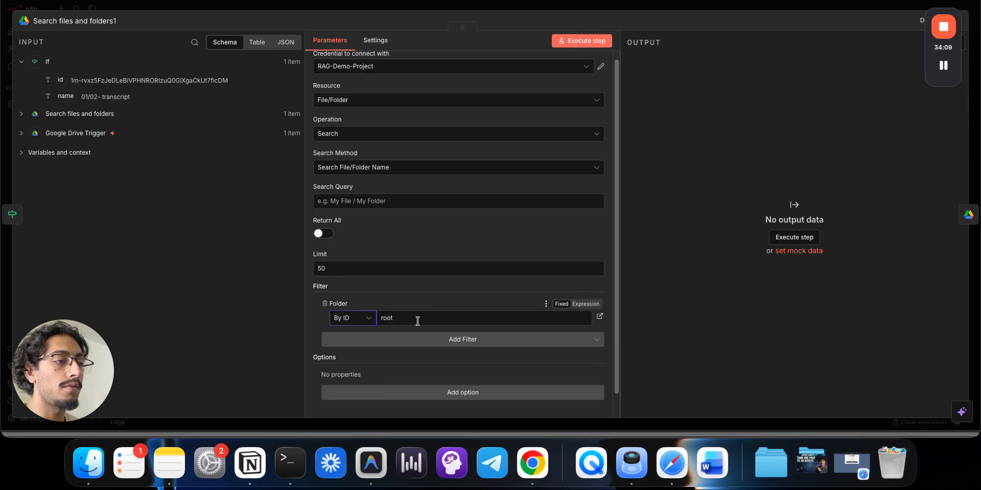
{"action": "double_click", "coordinate": [418, 321]}
{"action": "left_click", "coordinate": [594, 41]}
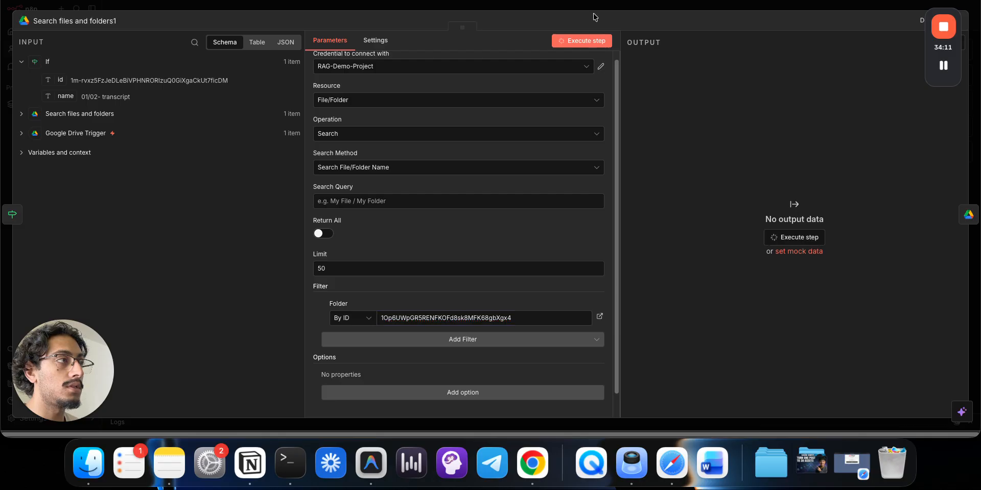
{"action": "left_click", "coordinate": [593, 8]}
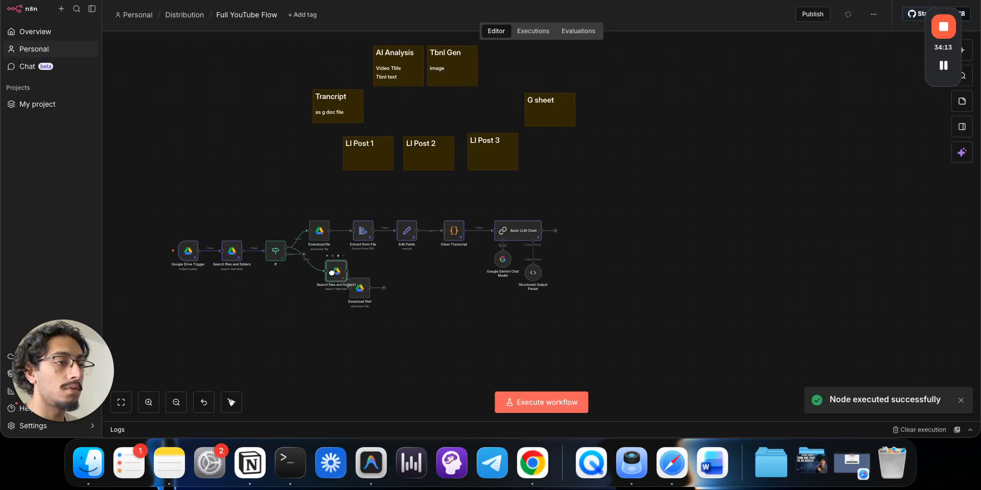
- Line Download file1 up after the new search and execute the Download file and search steps
{"action": "left_click", "coordinate": [370, 288]}
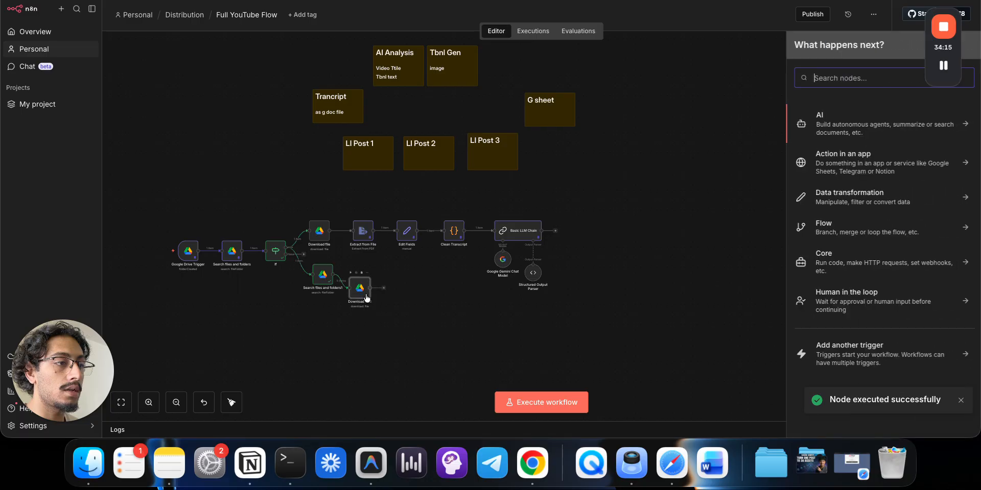
{"action": "left_click", "coordinate": [364, 295]}
{"action": "left_click_drag", "start_coordinate": [363, 293], "coordinate": [366, 278]}
{"action": "left_click", "coordinate": [374, 323]}
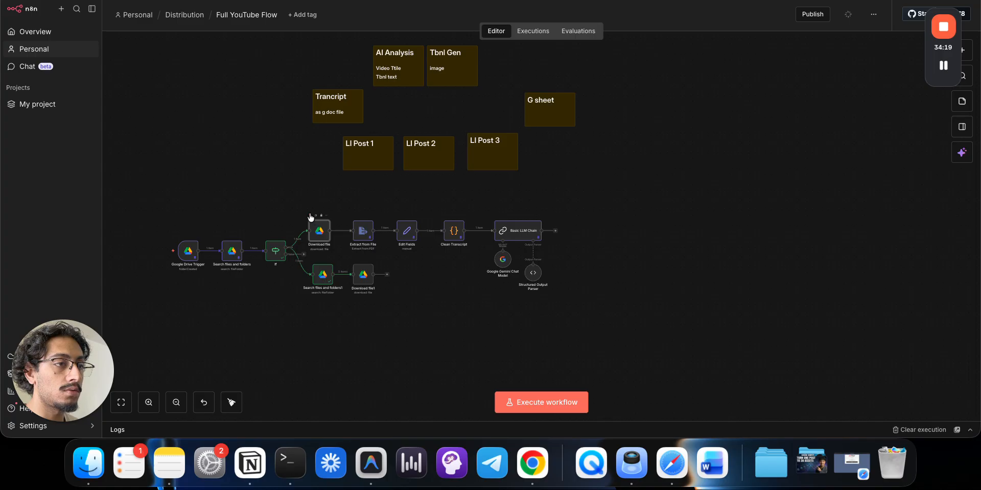
{"action": "left_click", "coordinate": [310, 215]}
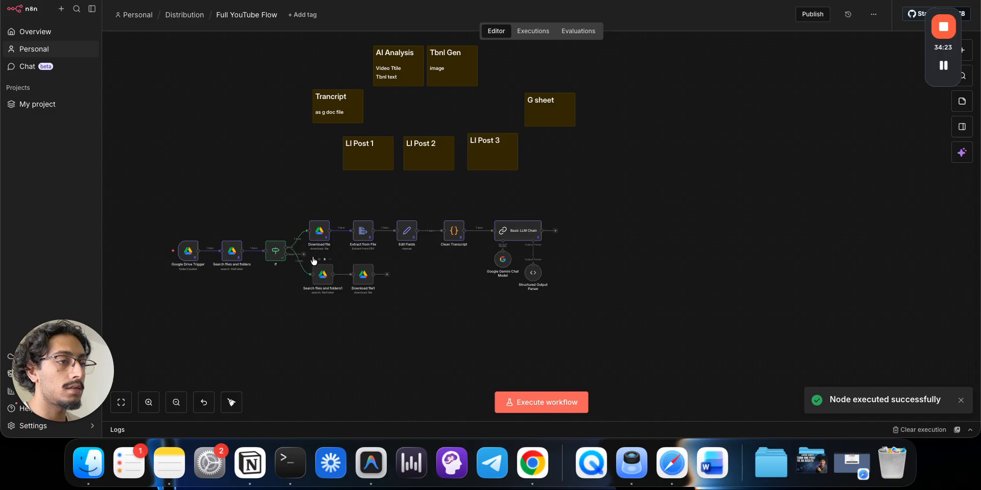
{"action": "left_click", "coordinate": [313, 260]}
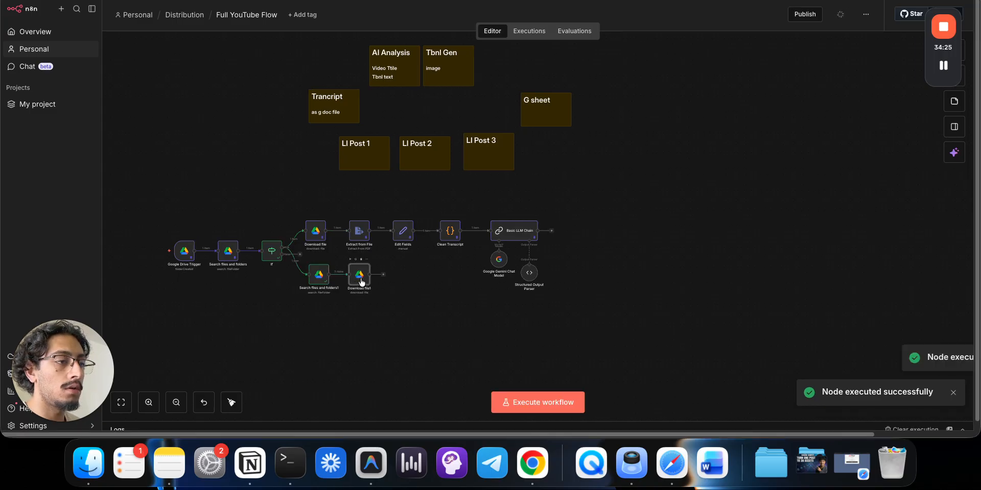
- Clear the old file ID from Download file1's By ID field
{"action": "double_click", "coordinate": [359, 276]}
{"action": "double_click", "coordinate": [500, 175]}
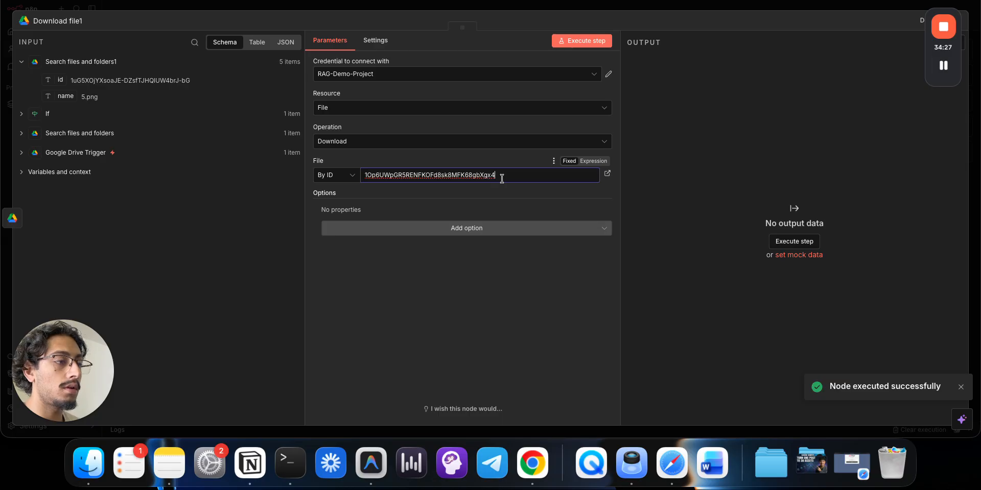
{"action": "key", "text": "BackSpace"}
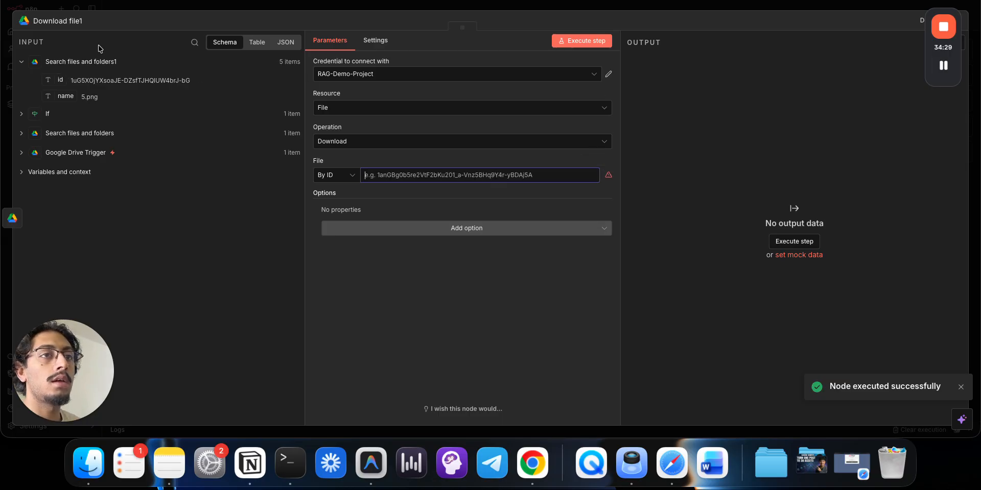
{"action": "left_click", "coordinate": [122, 7]}
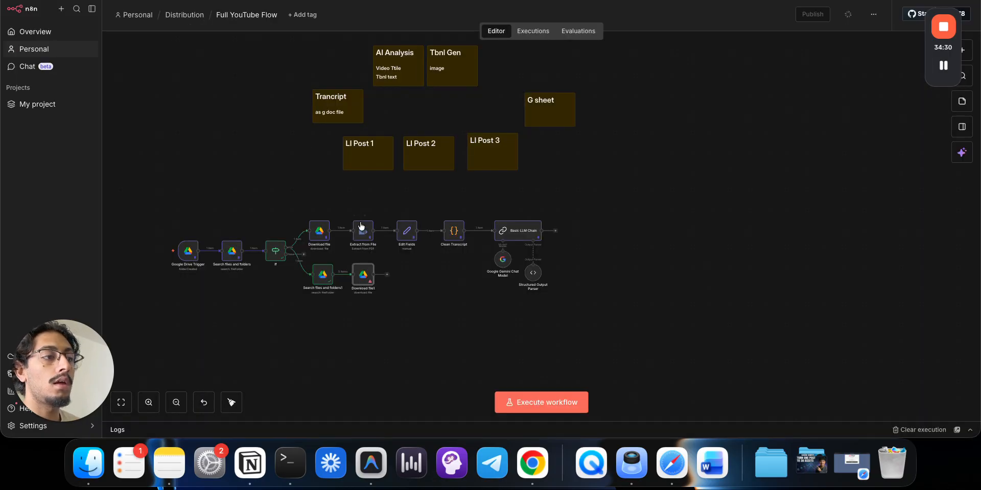
- Check the folder search output as a table showing five files, 1.png through 5.png
{"action": "double_click", "coordinate": [323, 281]}
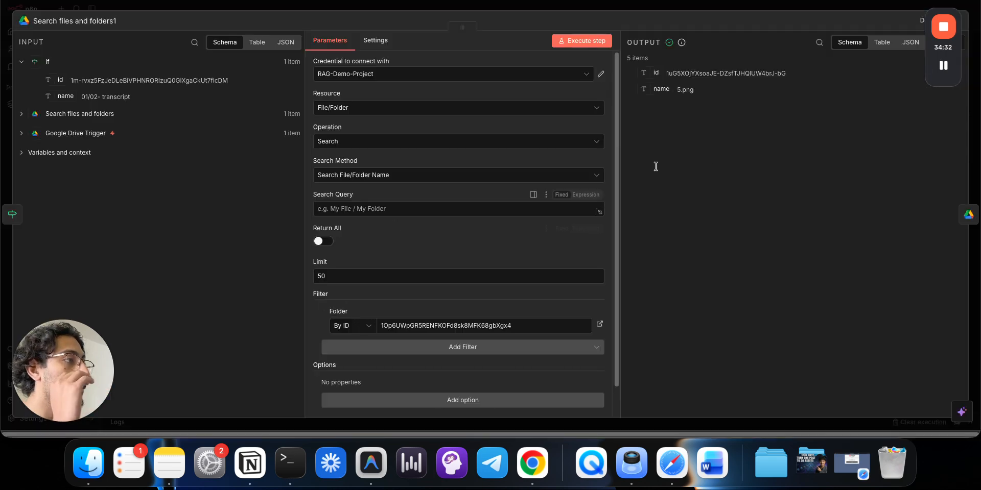
{"action": "left_click", "coordinate": [720, 7]}
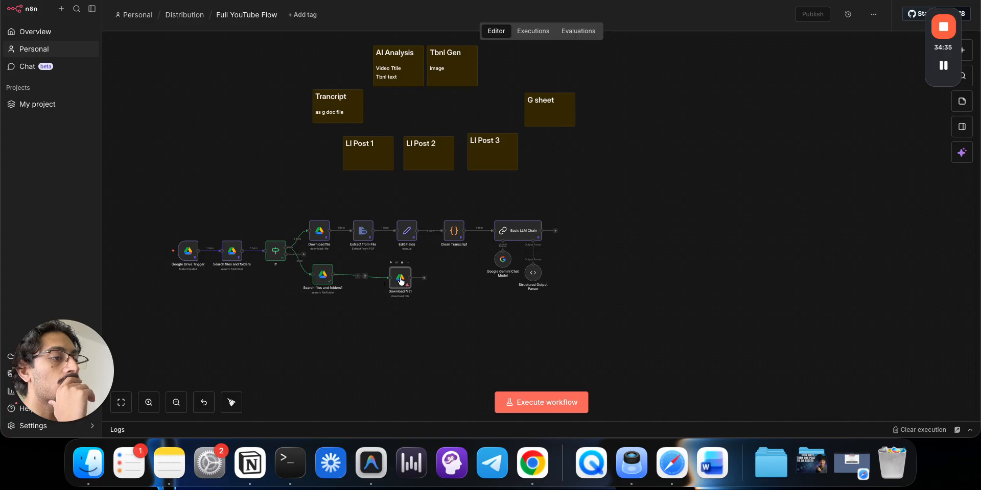
{"action": "left_click_drag", "start_coordinate": [401, 281], "coordinate": [405, 278]}
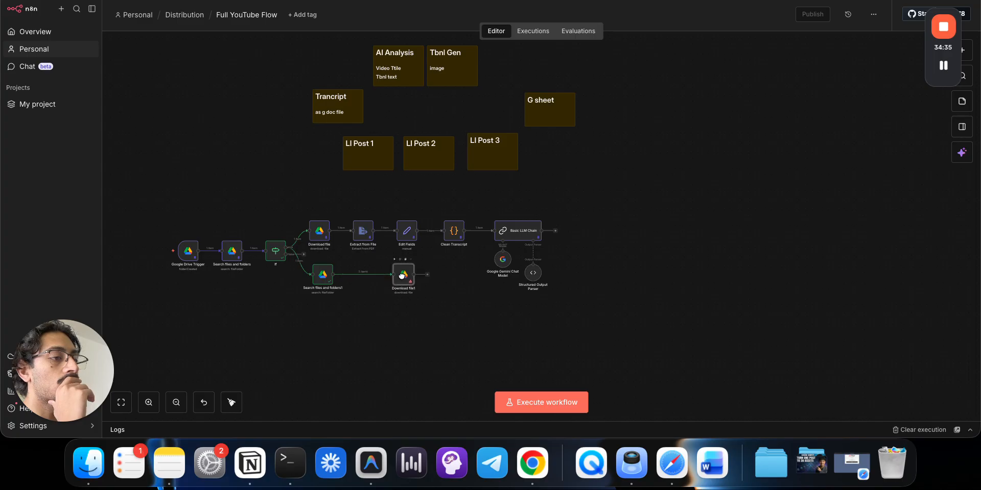
{"action": "double_click", "coordinate": [326, 279]}
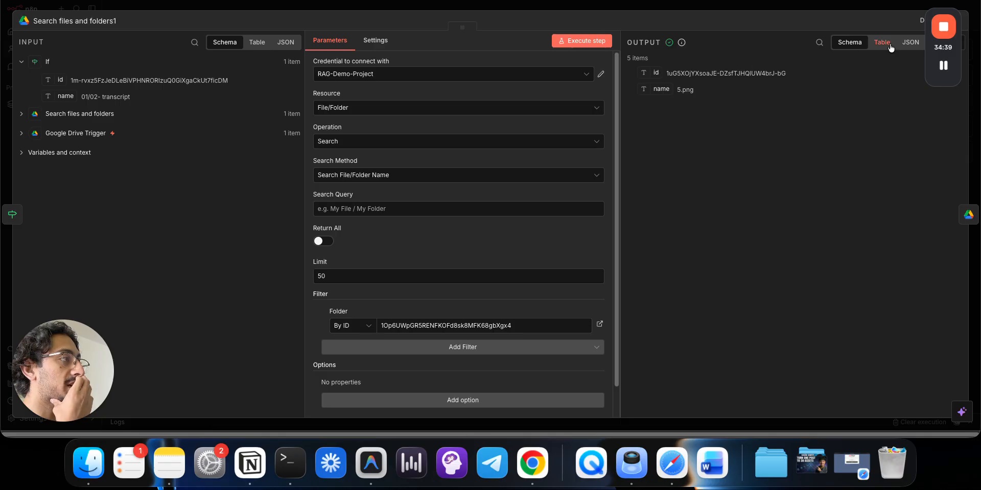
{"action": "left_click", "coordinate": [887, 47]}
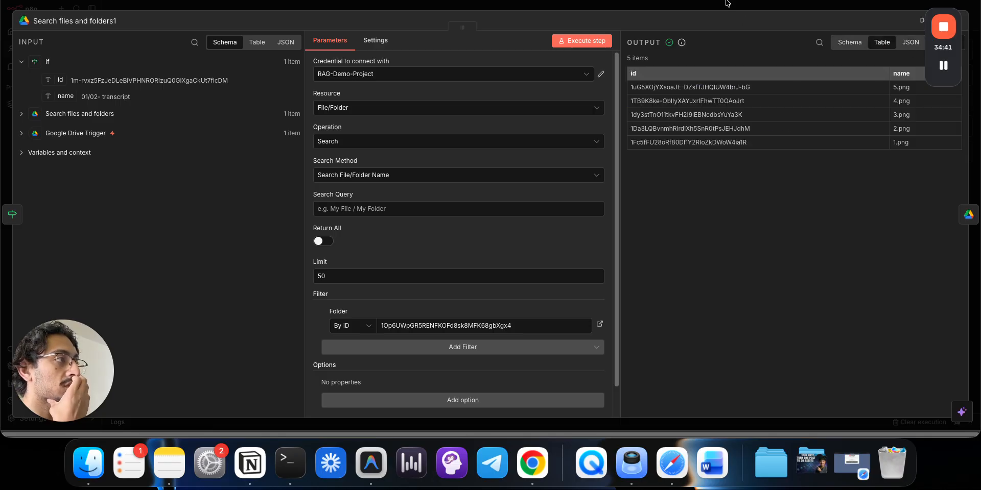
{"action": "left_click", "coordinate": [728, 3]}
- View the five incoming files as a table in Download file1, leaving the file ID field empty
{"action": "double_click", "coordinate": [398, 278]}
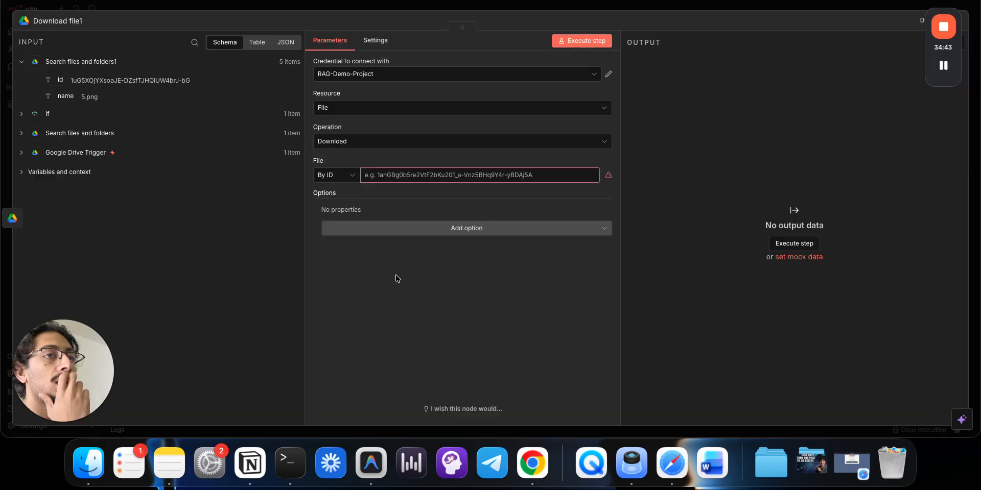
{"action": "left_click", "coordinate": [257, 42]}
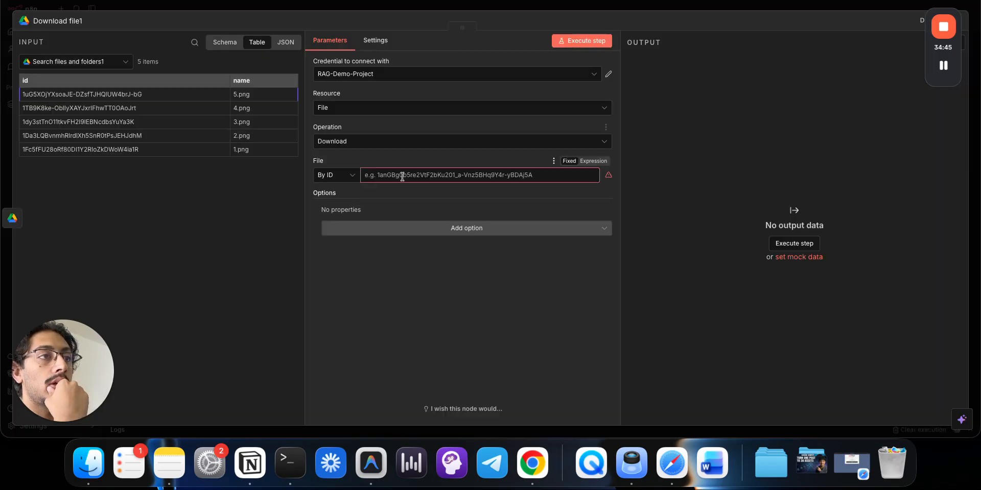
{"action": "left_click", "coordinate": [378, 174]}
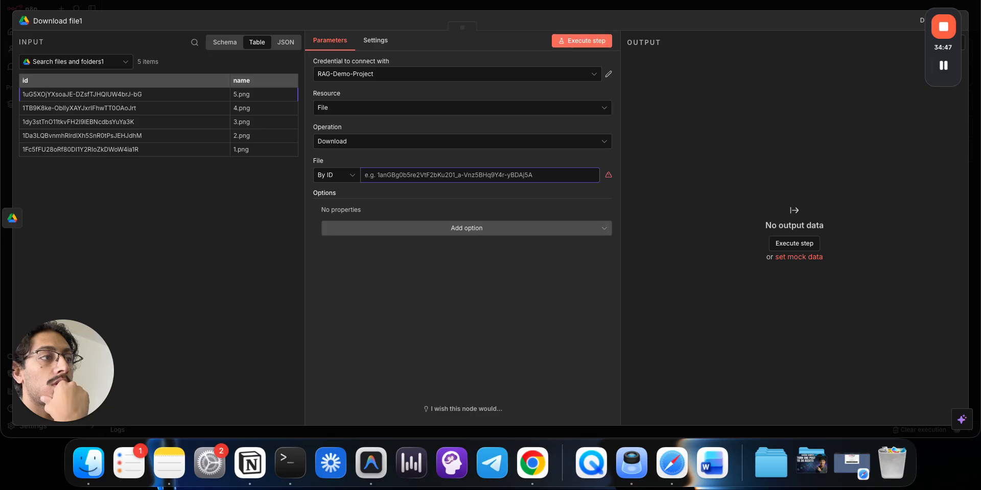
{"action": "key", "text": "ctrl+Tab"}
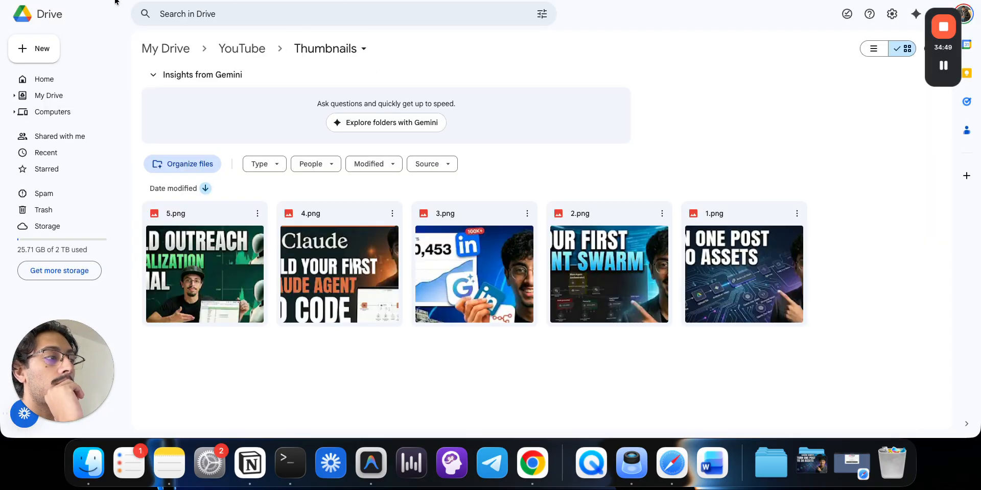
{"action": "key", "text": "ctrl+shift+Tab"}
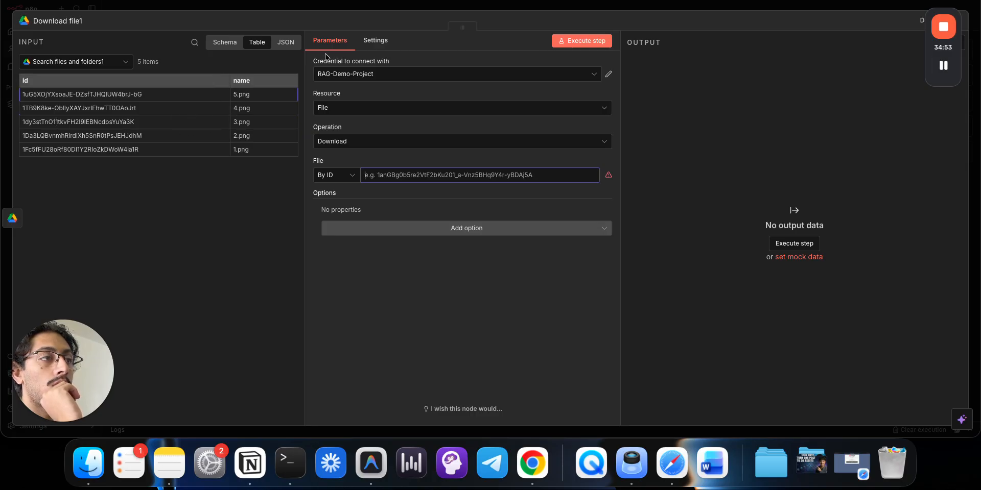
{"action": "left_click", "coordinate": [344, 6]}
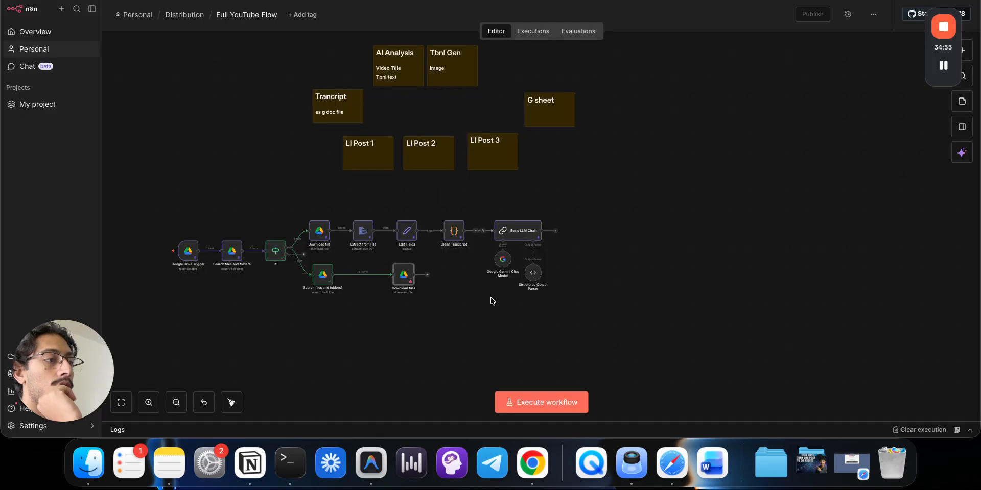
- Try inserting a Split Out node before Download file1, then remove it
{"action": "left_click", "coordinate": [359, 274]}
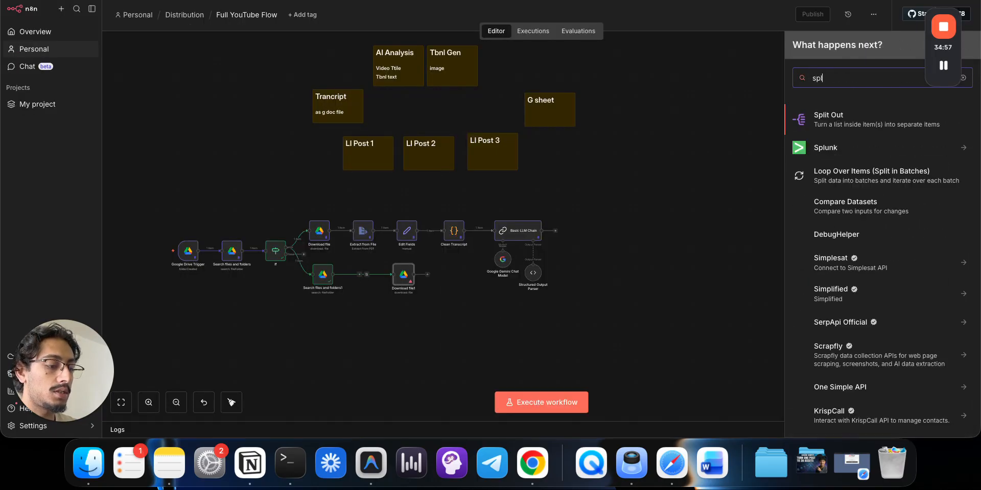
{"action": "type", "text": "split"}
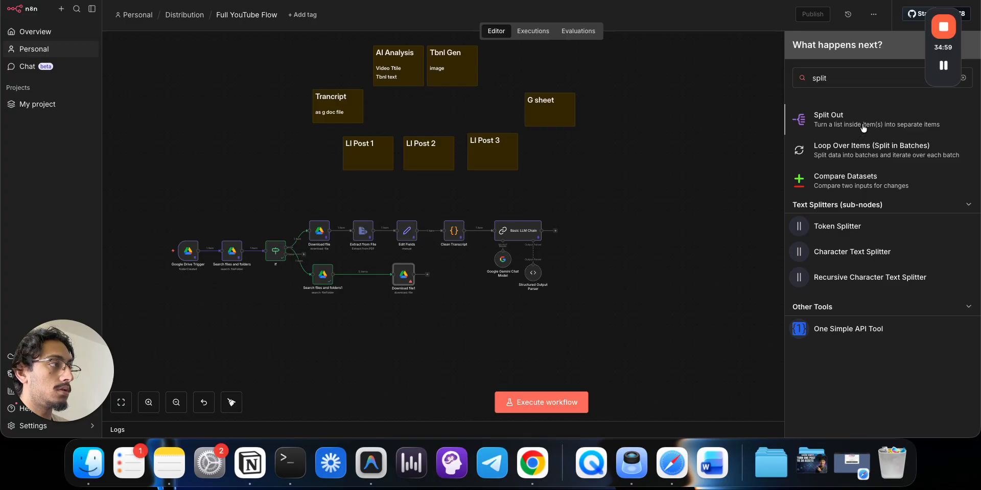
{"action": "left_click", "coordinate": [860, 121]}
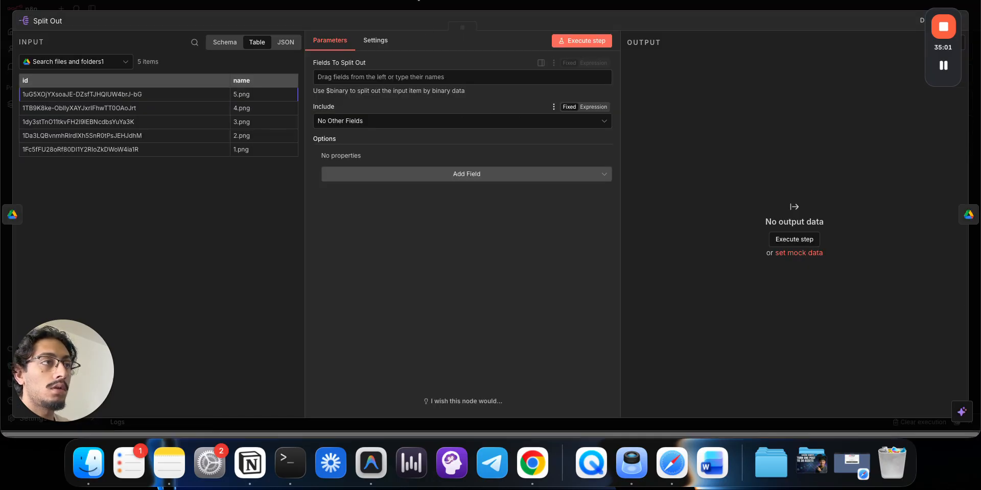
{"action": "left_click", "coordinate": [409, 9]}
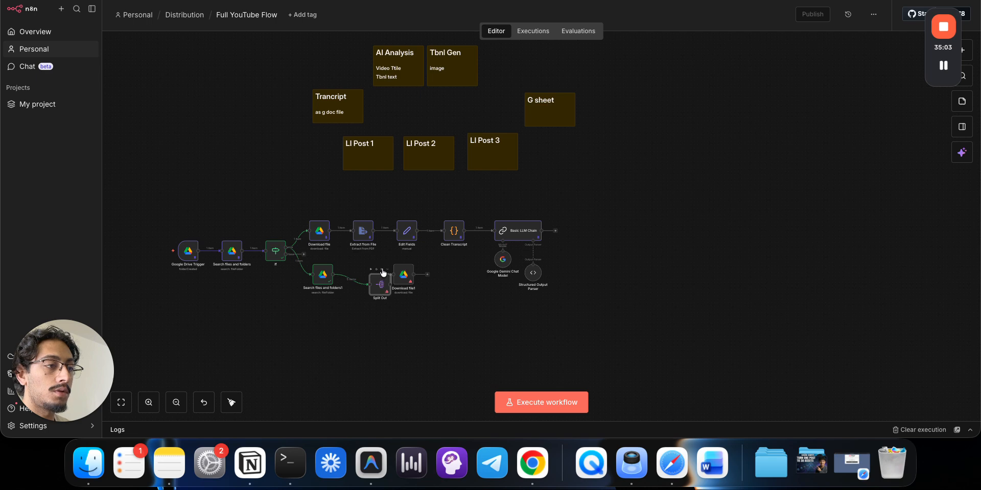
{"action": "left_click", "coordinate": [382, 269]}
- Insert an Aggregate node before Download file1 aggregating the id and name fields, and test it
{"action": "left_click", "coordinate": [360, 275]}
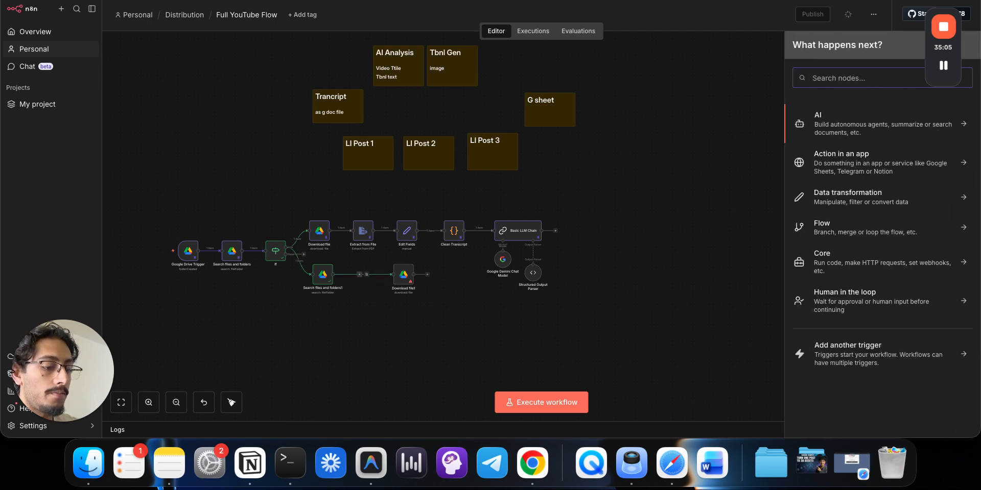
{"action": "type", "text": "meg"}
{"action": "key", "text": "BackSpace"}
{"action": "key", "text": "BackSpace"}
{"action": "key", "text": "BackSpace"}
{"action": "type", "text": "agg"}
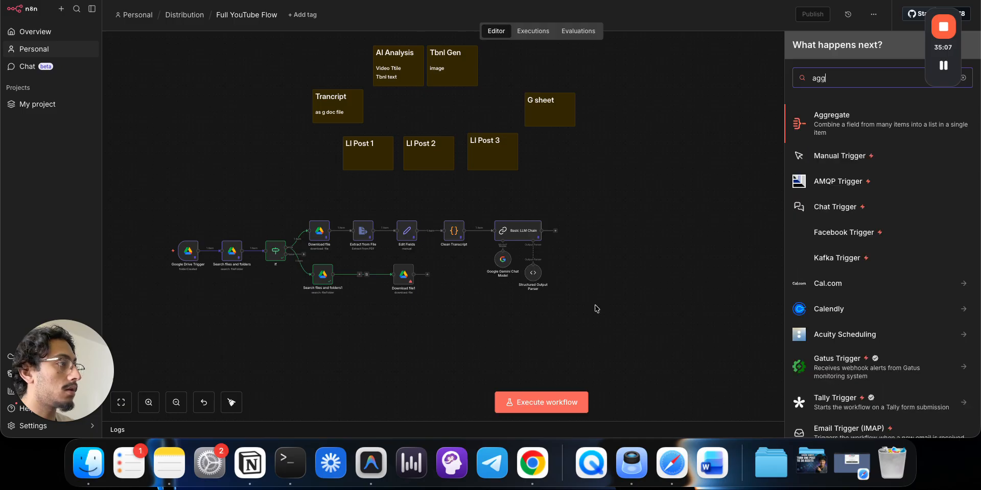
{"action": "left_click", "coordinate": [826, 115]}
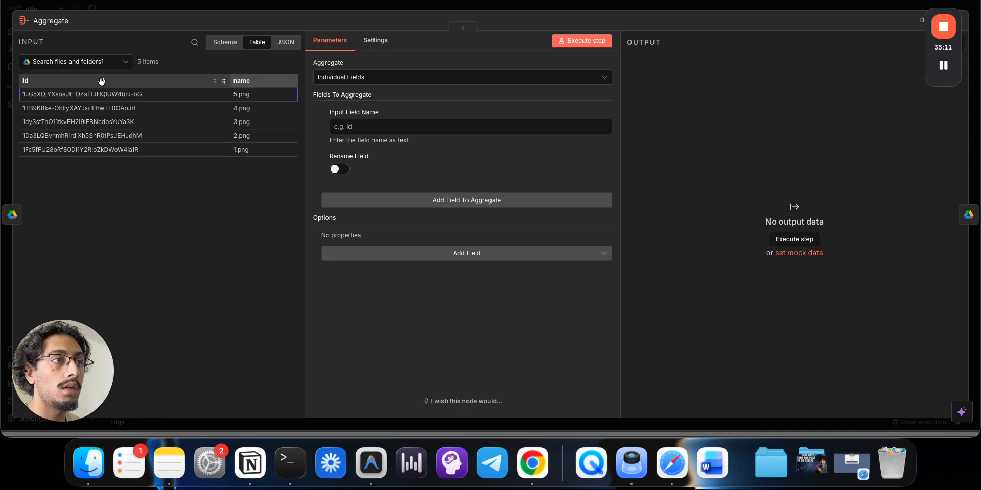
{"action": "left_click_drag", "start_coordinate": [115, 80], "coordinate": [338, 127]}
{"action": "left_click_drag", "start_coordinate": [239, 73], "coordinate": [380, 126]}
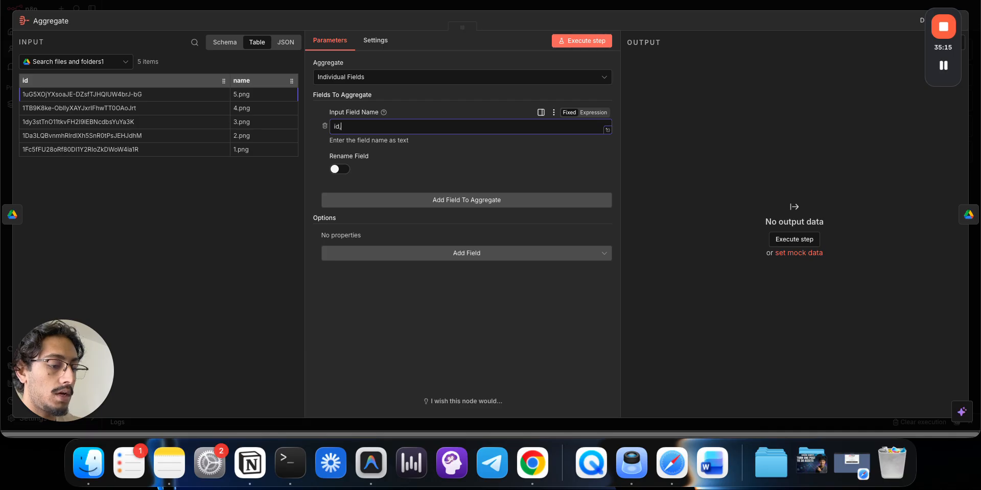
{"action": "left_click", "coordinate": [568, 41]}
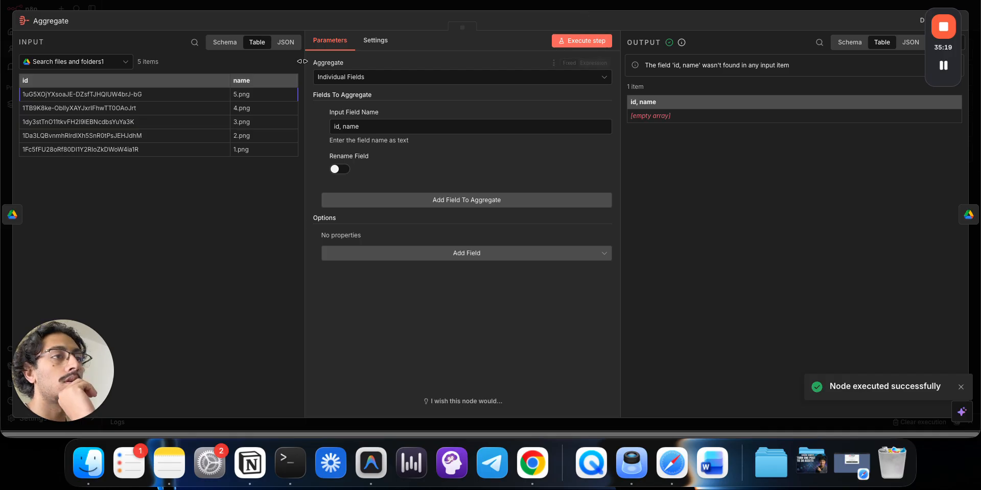
- Split id and name into two separate aggregated fields and run Aggregate to get both lists
{"action": "left_click", "coordinate": [384, 123]}
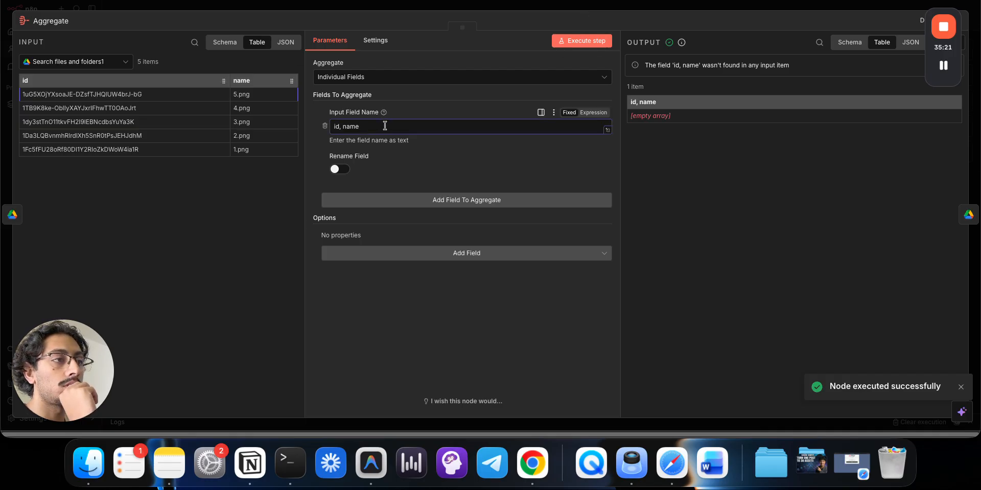
{"action": "key", "text": "BackSpace"}
{"action": "key", "text": "BackSpace"}
{"action": "key", "text": "BackSpace"}
{"action": "key", "text": "BackSpace"}
{"action": "key", "text": "BackSpace"}
{"action": "key", "text": "BackSpace"}
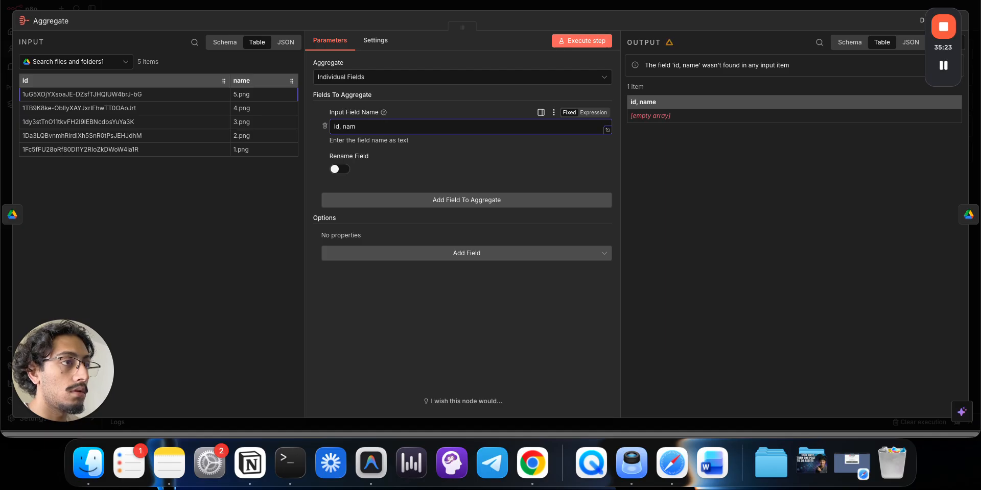
{"action": "left_click", "coordinate": [367, 201]}
{"action": "left_click", "coordinate": [364, 212]}
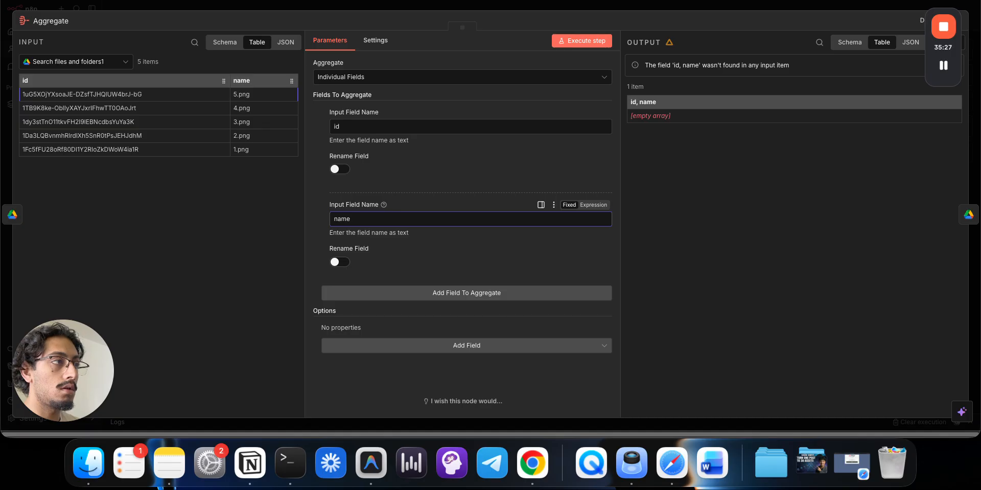
{"action": "left_click", "coordinate": [591, 41]}
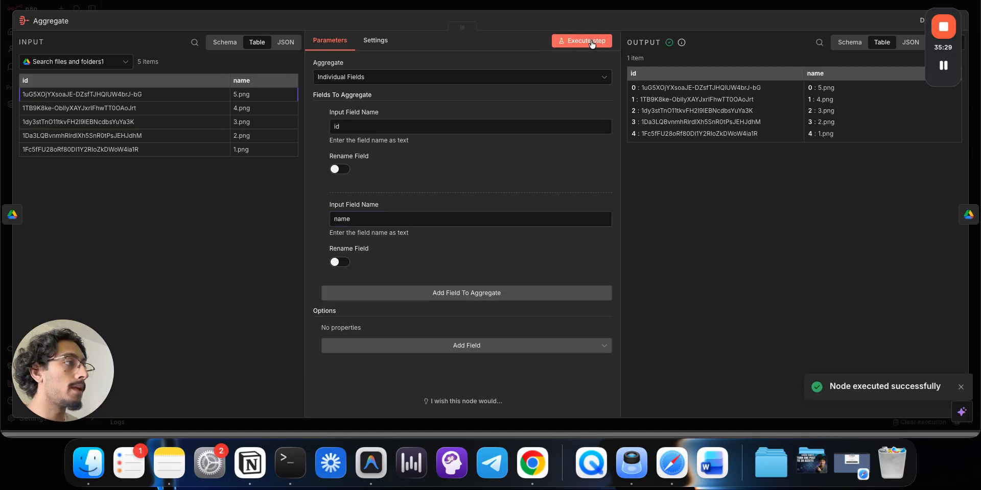
{"action": "left_click", "coordinate": [717, 9]}
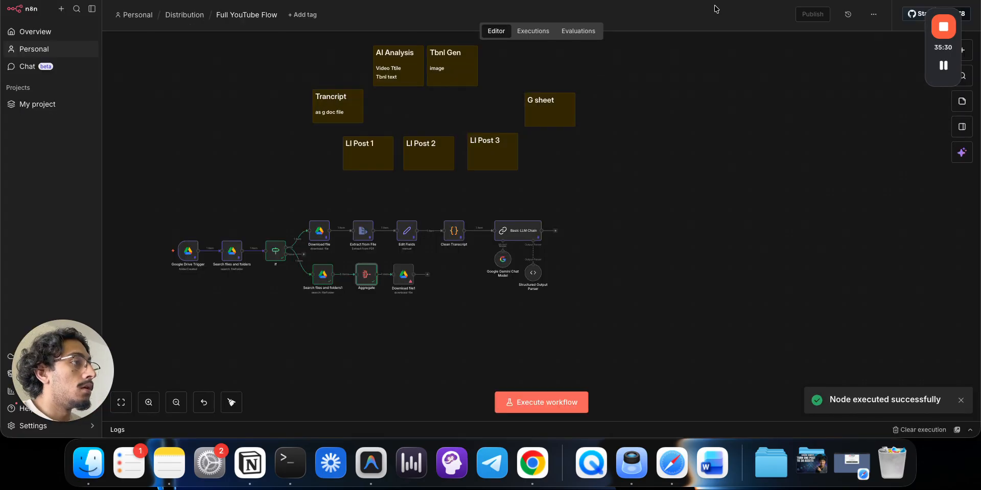
- Set Download file1's file ID to {{ $json.id[3] }}, replacing the index 1 expression
{"action": "double_click", "coordinate": [404, 276]}
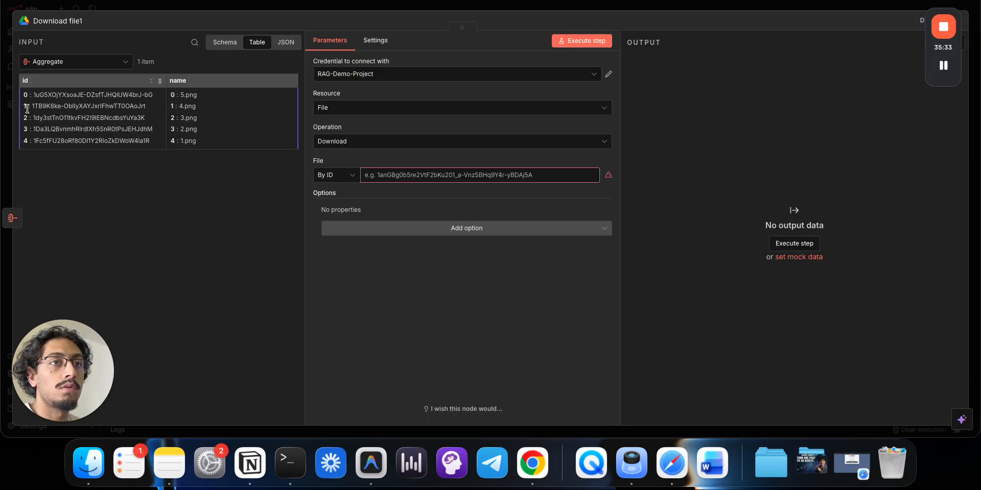
{"action": "left_click_drag", "start_coordinate": [23, 106], "coordinate": [375, 174]}
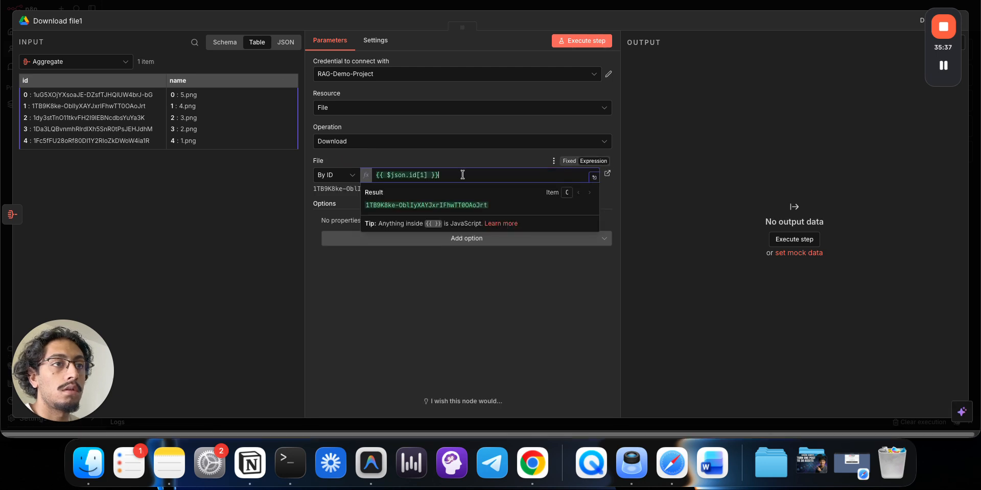
{"action": "key", "text": "super+BackSpace"}
{"action": "left_click", "coordinate": [272, 170]}
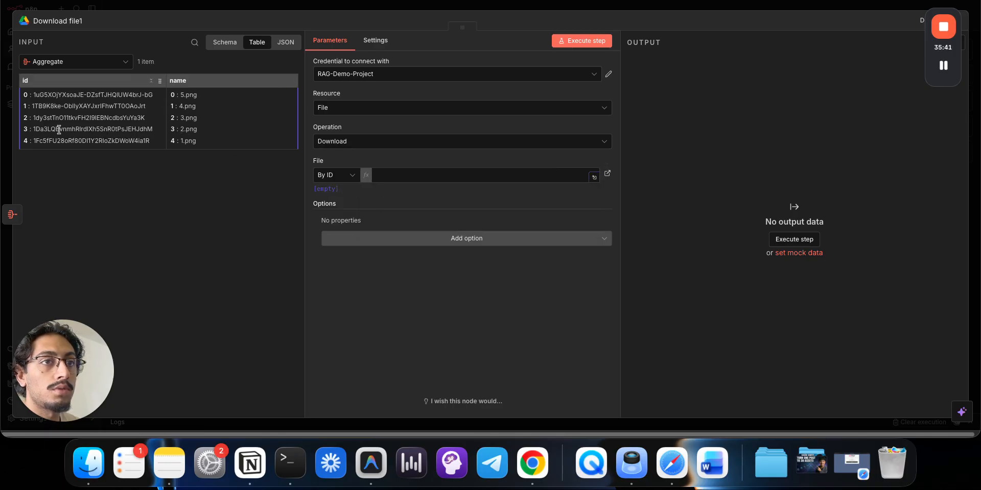
{"action": "left_click_drag", "start_coordinate": [30, 129], "coordinate": [383, 173]}
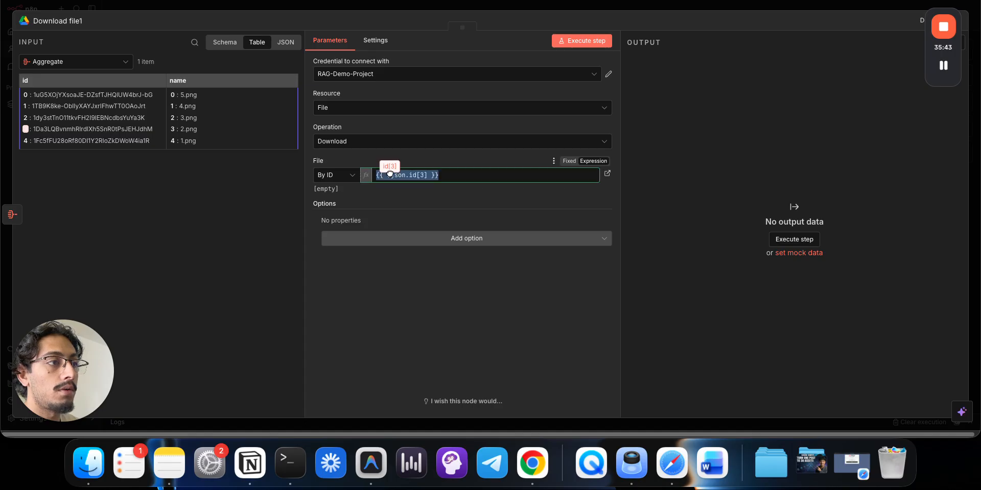
- Run Download file1 and confirm the downloaded thumbnail image in the binary output
{"action": "left_click", "coordinate": [581, 34]}
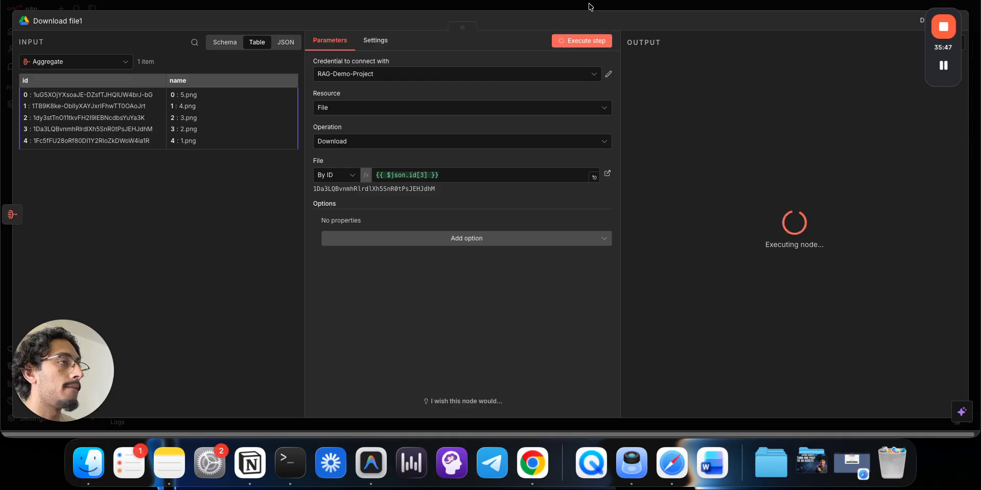
{"action": "left_click", "coordinate": [677, 180]}
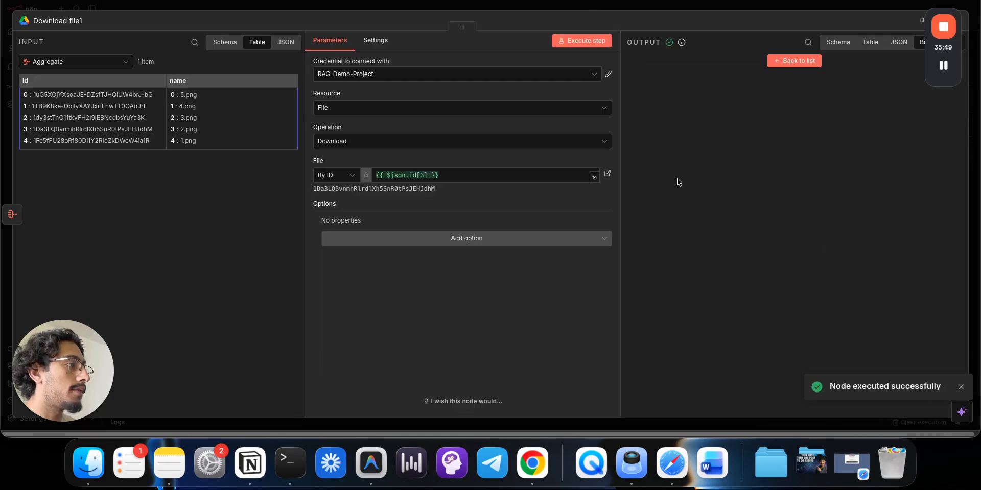
{"action": "left_click", "coordinate": [715, 8]}
{"action": "left_click_drag", "start_coordinate": [444, 309], "coordinate": [299, 260]}
- Move the Gemini Chat Model and Structured Output Parser above the Basic LLM Chain
{"action": "left_click", "coordinate": [303, 263]}
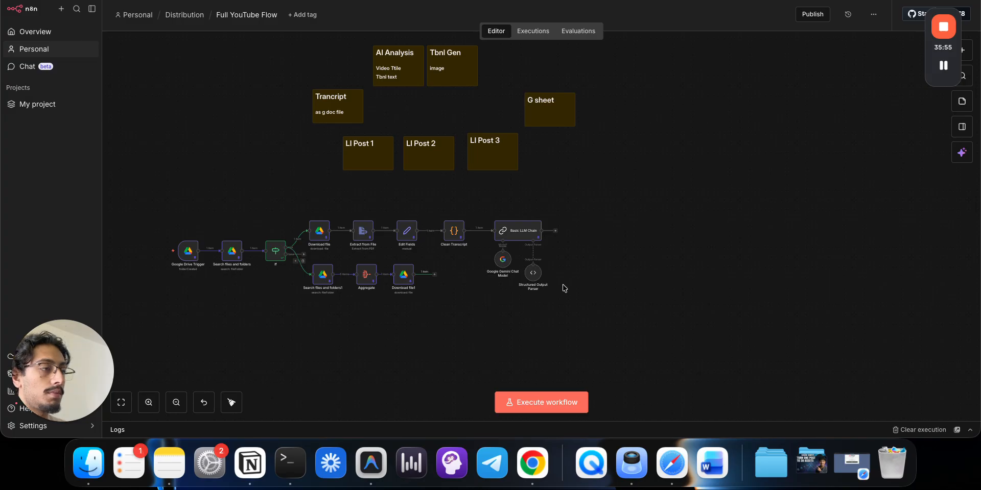
{"action": "left_click_drag", "start_coordinate": [502, 261], "coordinate": [503, 202]}
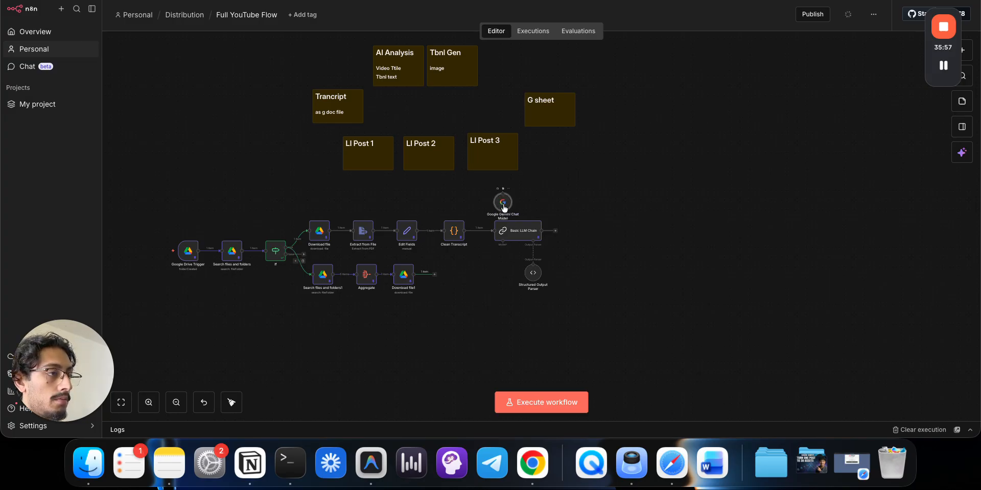
{"action": "left_click_drag", "start_coordinate": [534, 275], "coordinate": [538, 203]}
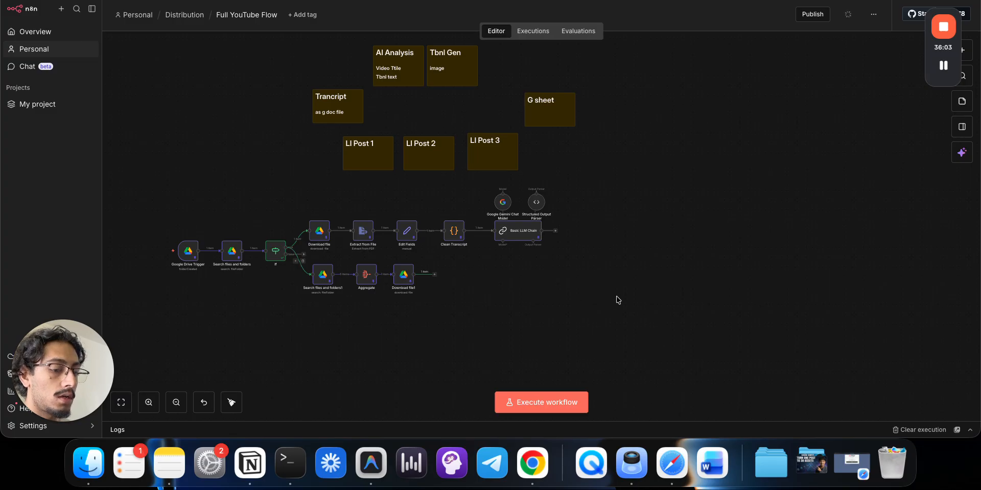
- Add a Google Gemini 'Edit an image' node to the canvas via a 'gemi' search
{"action": "key", "text": "Tab"}
{"action": "type", "text": "gemi"}
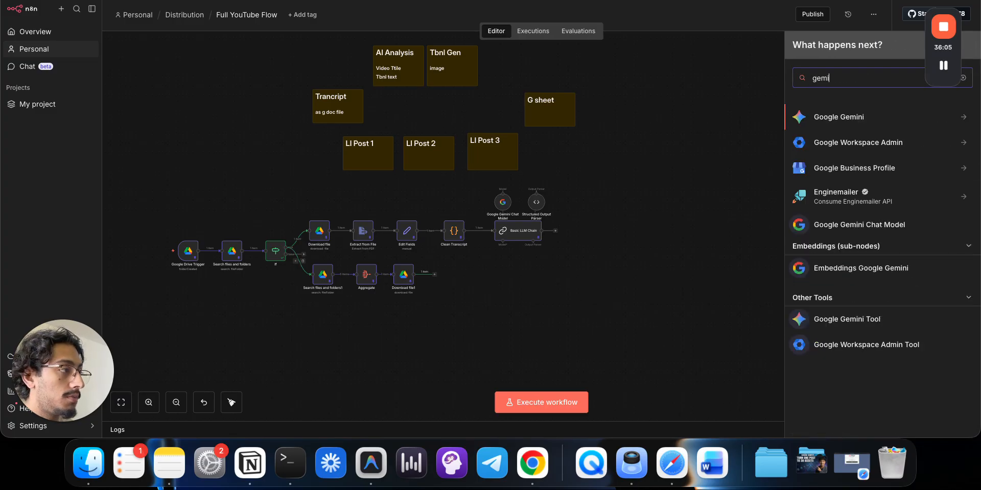
{"action": "left_click", "coordinate": [830, 119]}
{"action": "scroll", "coordinate": [840, 223], "scroll_direction": "down", "scroll_amount": 1}
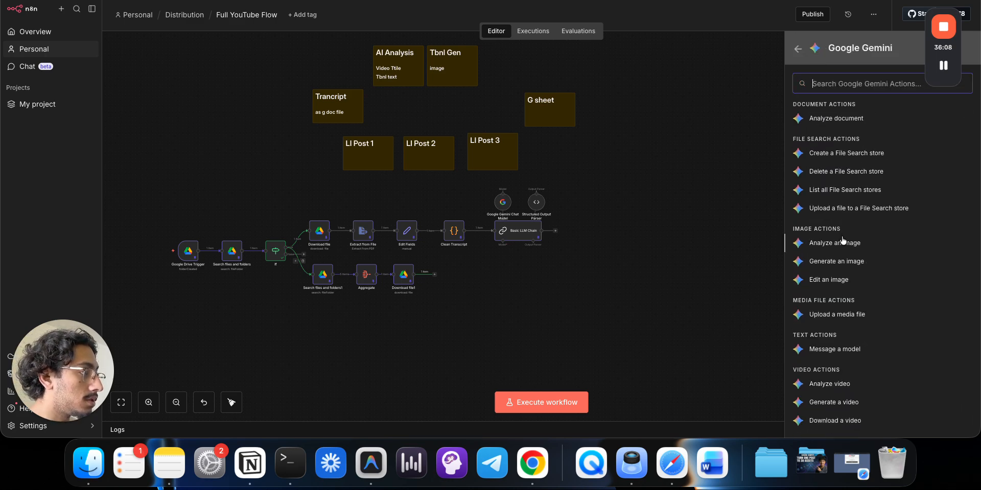
{"action": "left_click", "coordinate": [835, 279]}
{"action": "left_click", "coordinate": [583, 8]}
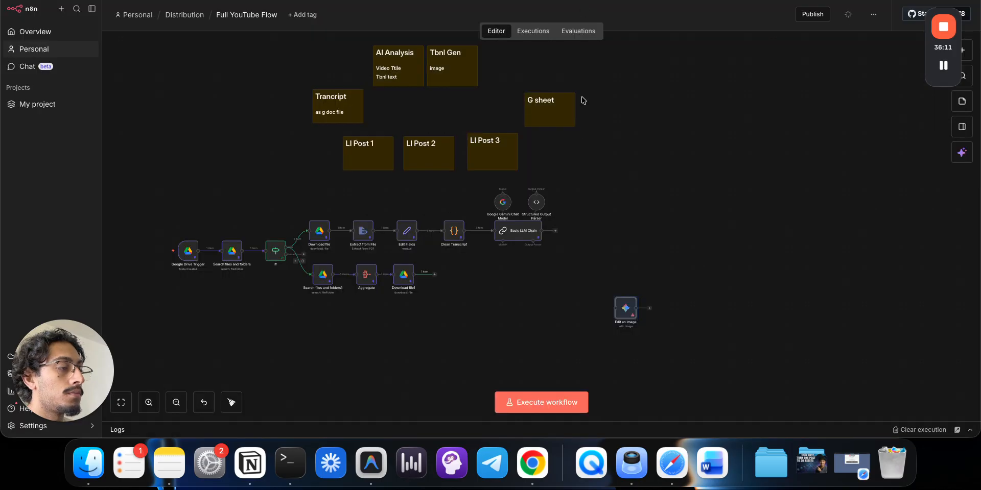
- Leave Edit an image unconnected, removing its links from Download file1 and Basic LLM Chain
{"action": "left_click_drag", "start_coordinate": [435, 276], "coordinate": [632, 276]}
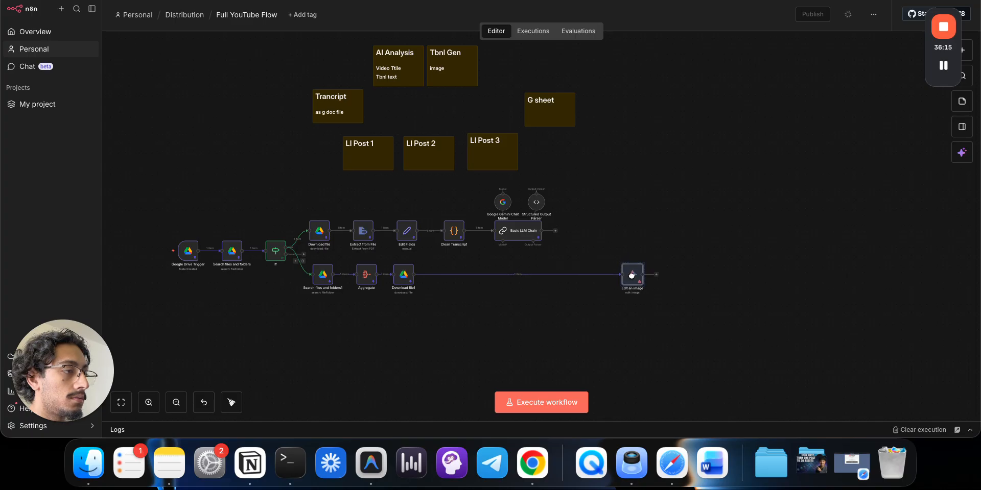
{"action": "left_click_drag", "start_coordinate": [554, 229], "coordinate": [623, 274]}
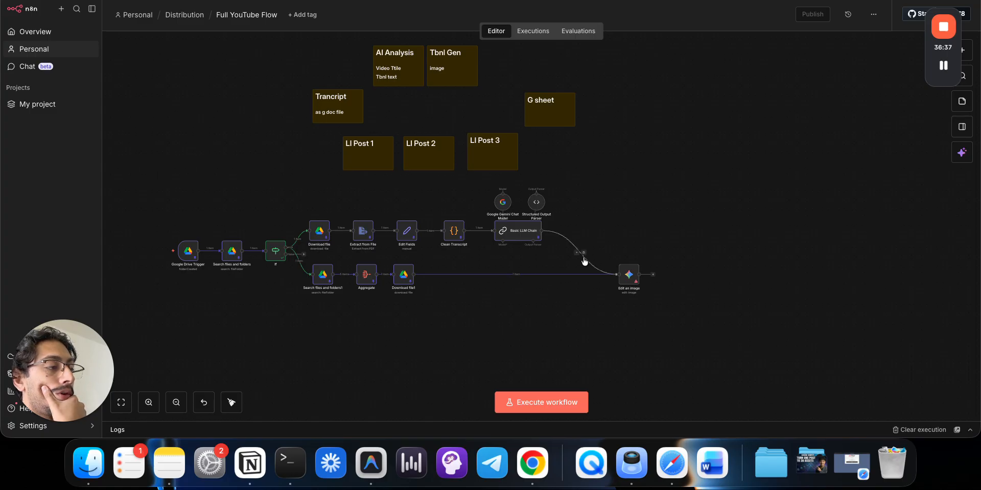
{"action": "left_click_drag", "start_coordinate": [618, 269], "coordinate": [635, 269]}
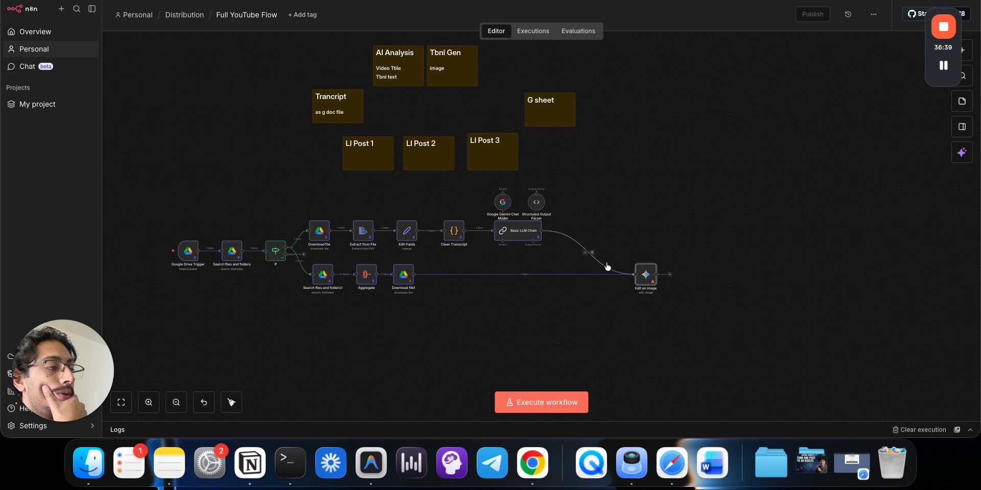
{"action": "left_click", "coordinate": [593, 254]}
{"action": "left_click", "coordinate": [528, 277]}
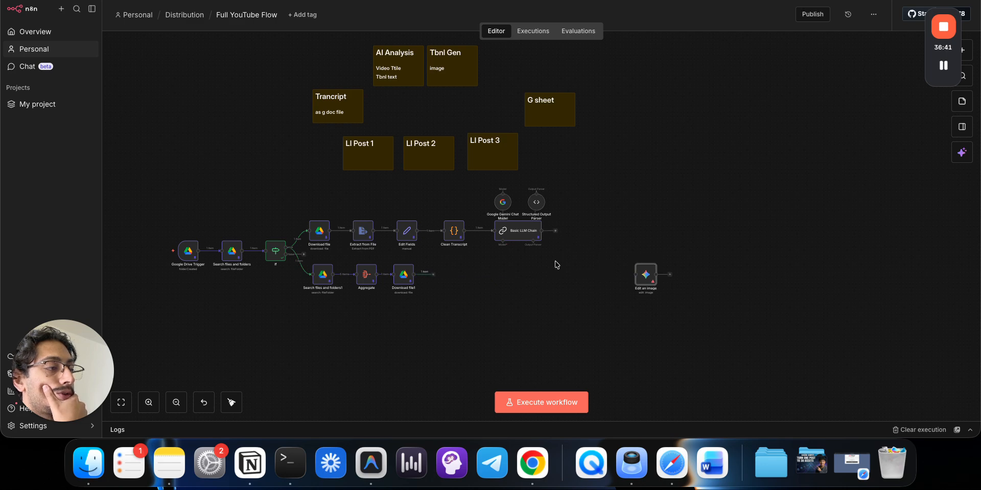
- Add a Merge node after Basic LLM Chain level with Download file1, run it, and connect it to Edit an image
{"action": "left_click", "coordinate": [555, 232]}
{"action": "type", "text": "merge"}
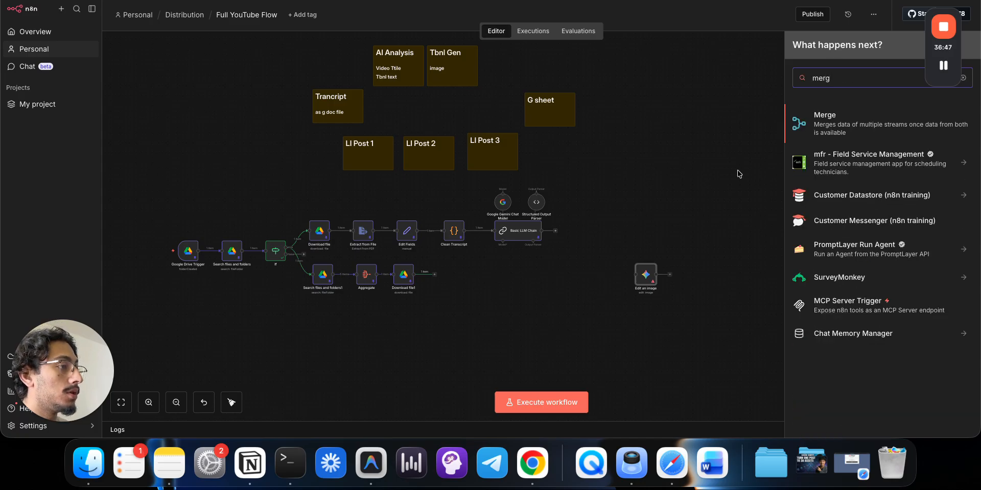
{"action": "left_click", "coordinate": [827, 121]}
{"action": "left_click", "coordinate": [714, 8]}
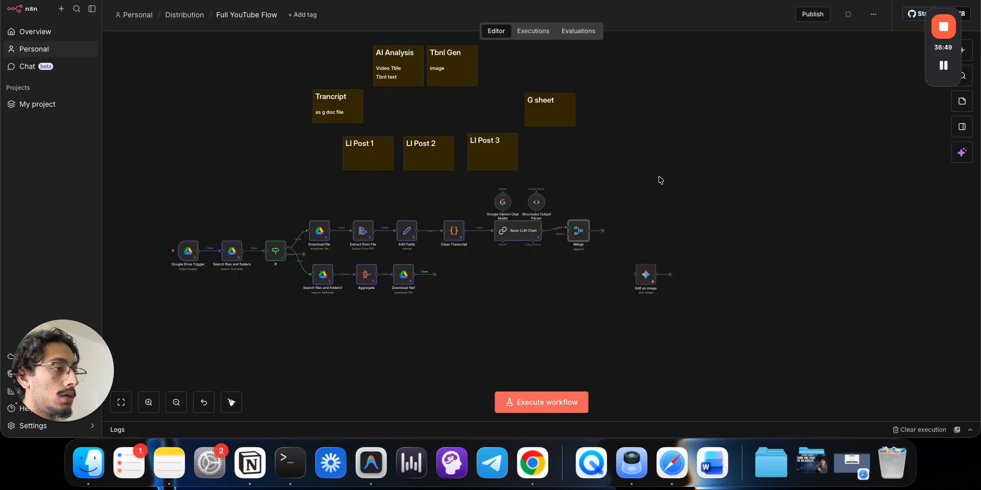
{"action": "left_click_drag", "start_coordinate": [575, 239], "coordinate": [575, 276]}
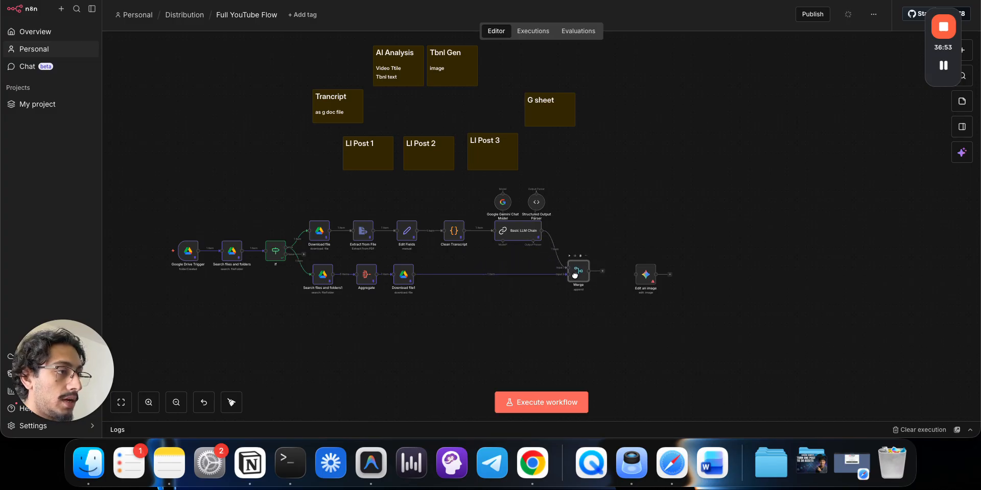
{"action": "key", "text": "super+Return"}
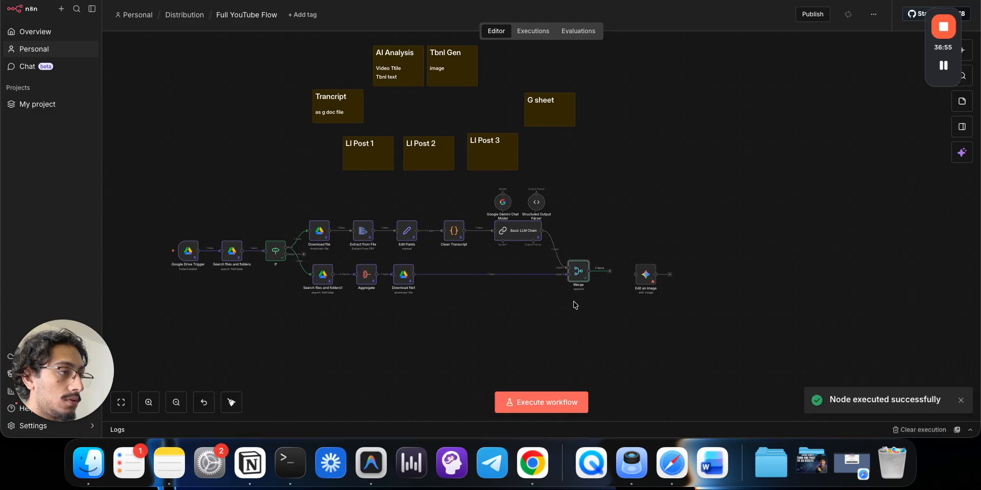
{"action": "mouse_move", "coordinate": [605, 271]}
{"action": "left_mouse_down"}
{"action": "mouse_move", "coordinate": [642, 280]}
{"action": "mouse_move", "coordinate": [615, 277]}
{"action": "left_mouse_up"}
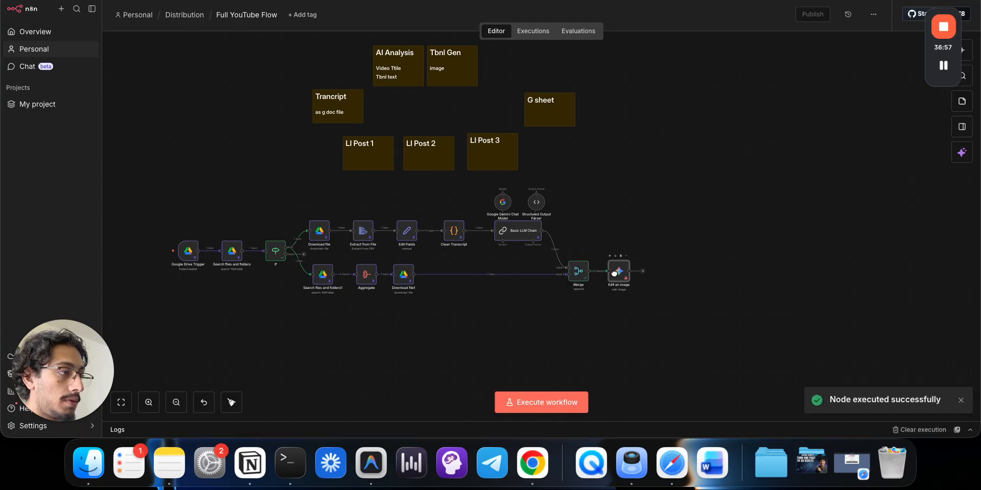
- Set the Edit an image model to models/gemini-3-pro-image-preview (Nano Banana Pro)
{"action": "double_click", "coordinate": [615, 277]}
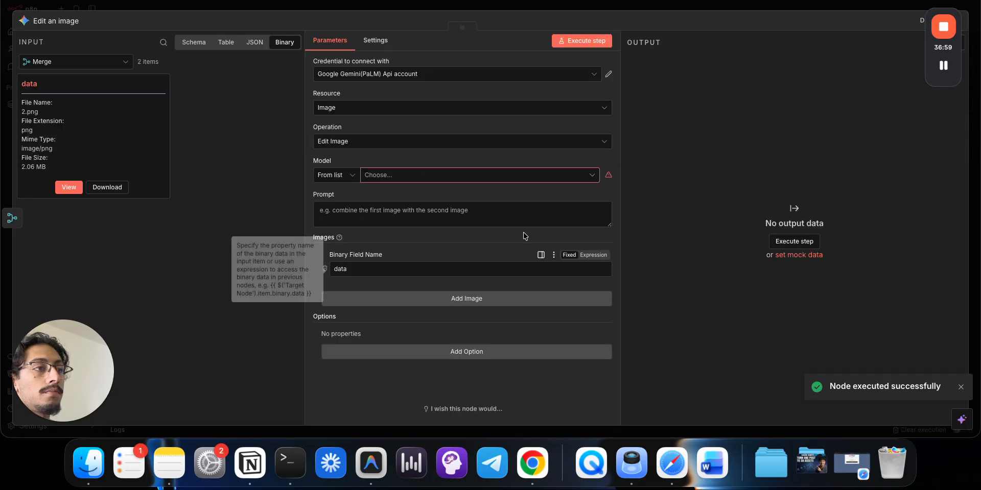
{"action": "left_click", "coordinate": [351, 177]}
{"action": "left_click", "coordinate": [409, 176]}
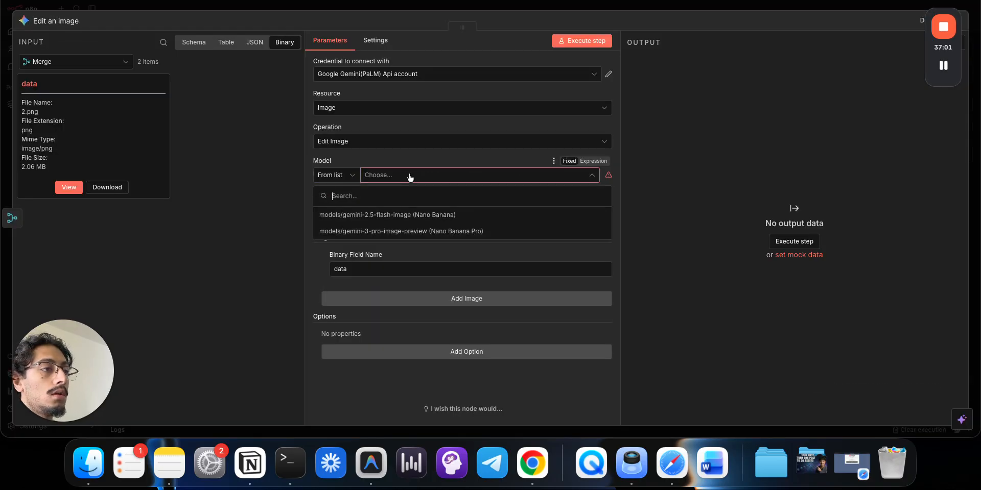
{"action": "left_click", "coordinate": [399, 236]}
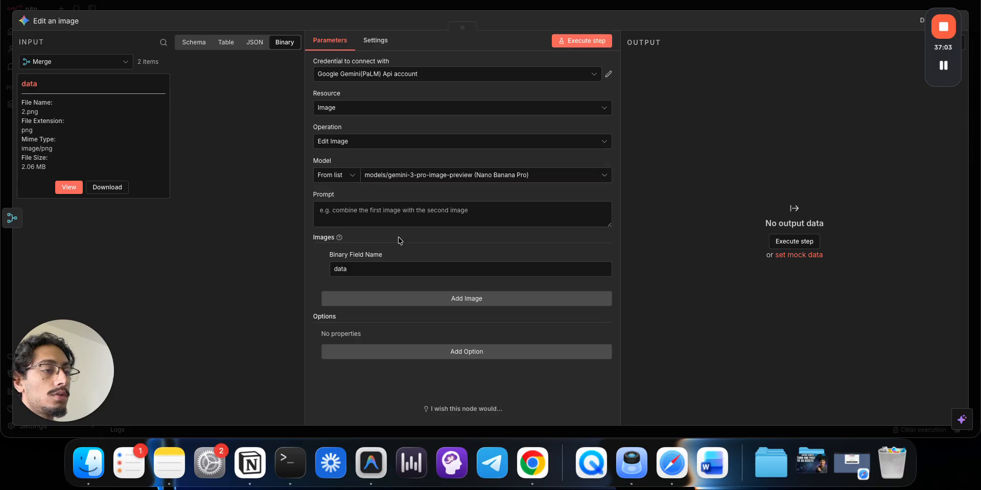
- Review the incoming Merge data in the Table and Schema input views
{"action": "left_click", "coordinate": [226, 43]}
{"action": "scroll", "coordinate": [174, 401], "scroll_direction": "right", "scroll_amount": 3}
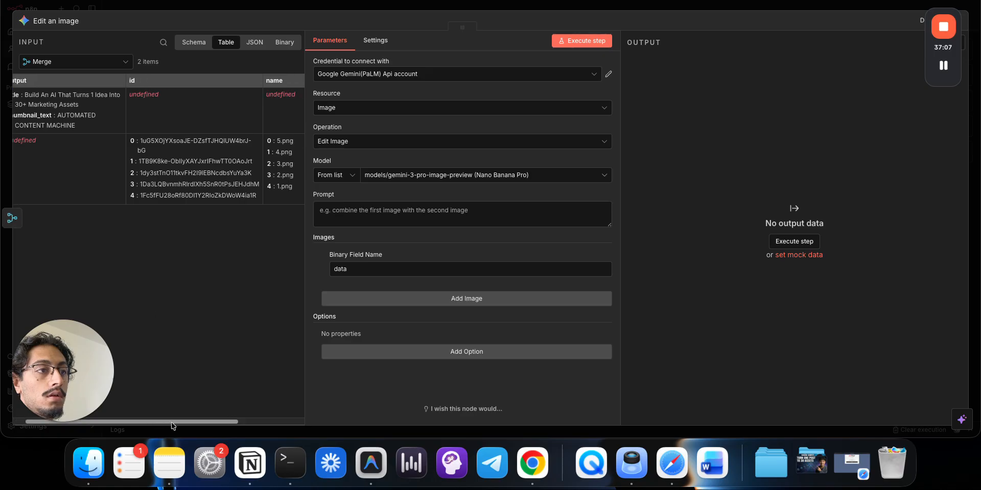
{"action": "left_click", "coordinate": [194, 43]}
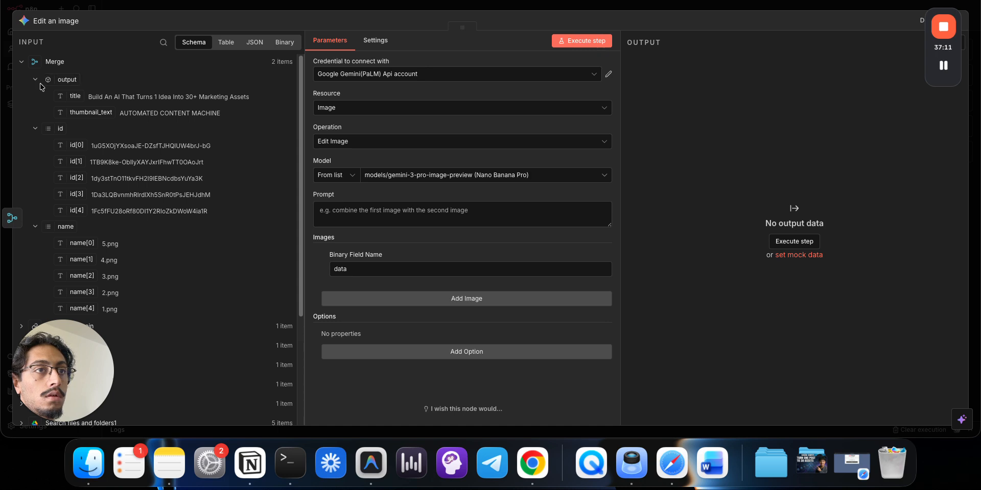
{"action": "left_click", "coordinate": [430, 220]}
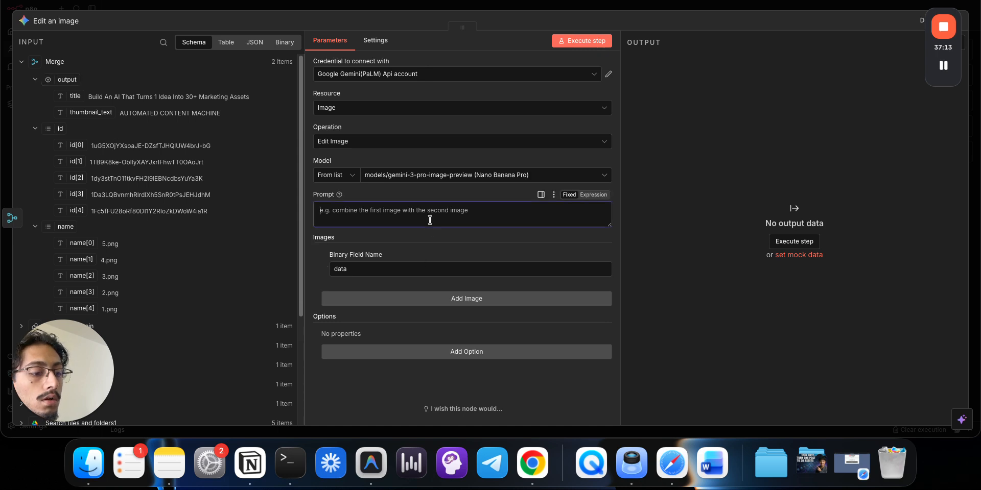
- Write the prompt to remove the bottom-right white star, ending with the thumbnail_text value
{"action": "type", "text": "Remove the w"}
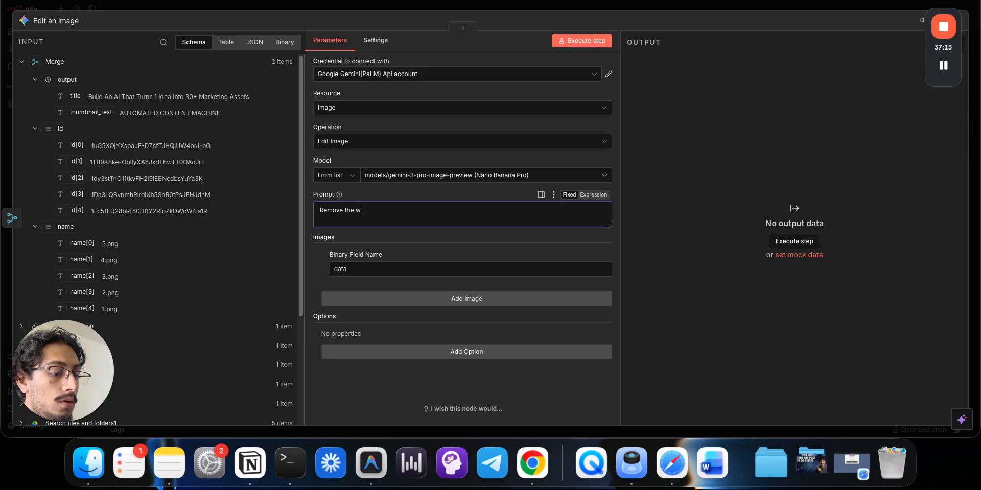
{"action": "type", "text": "terma"}
{"action": "key", "text": "BackSpace"}
{"action": "key", "text": "BackSpace"}
{"action": "key", "text": "BackSpace"}
{"action": "key", "text": "BackSpace"}
{"action": "key", "text": "BackSpace"}
{"action": "key", "text": "BackSpace"}
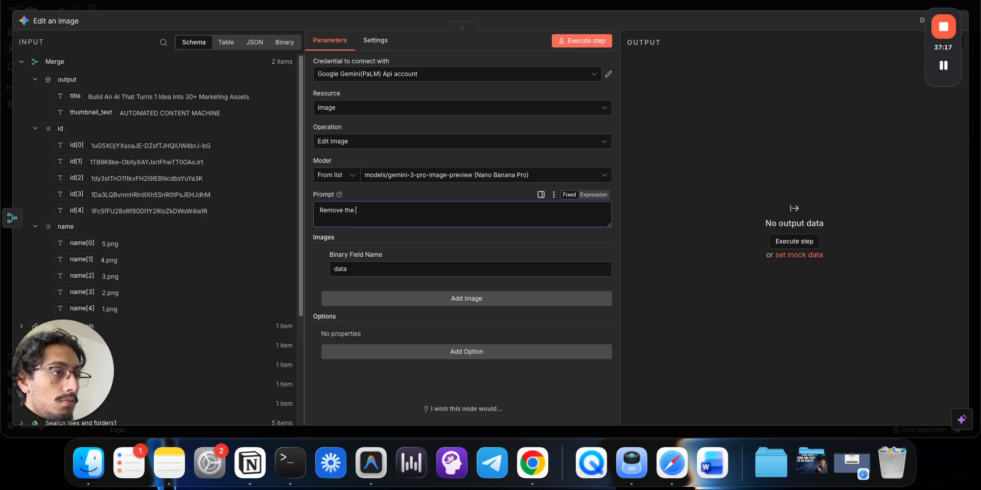
{"action": "type", "text": "white st"}
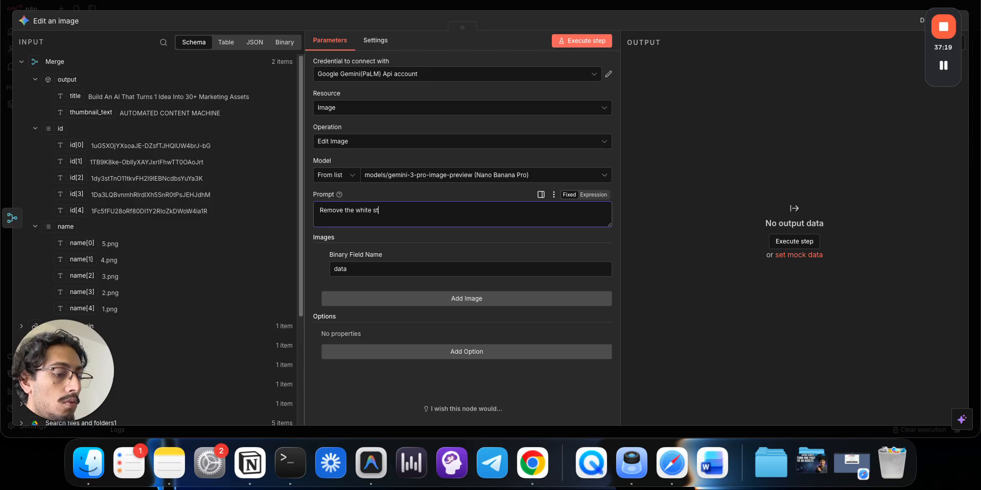
{"action": "type", "text": "ar from the bl"}
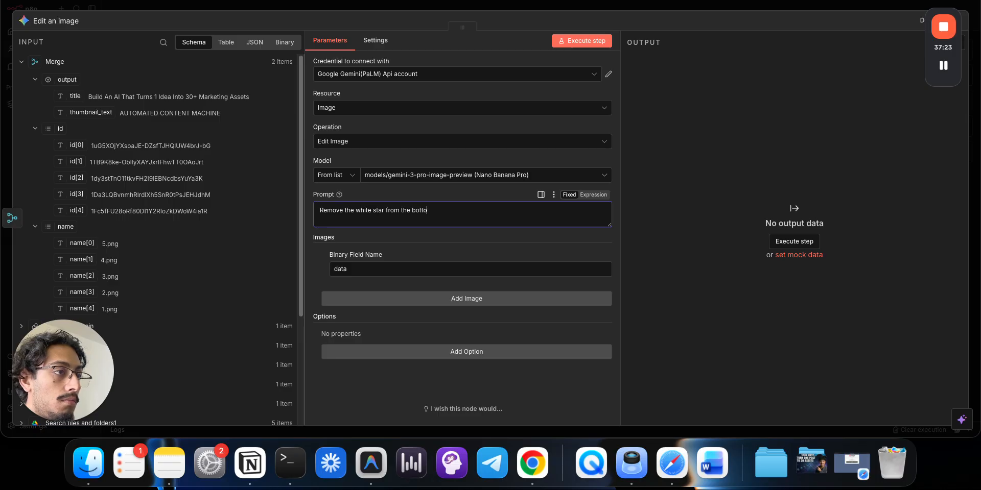
{"action": "type", "text": "ttom right of the i"}
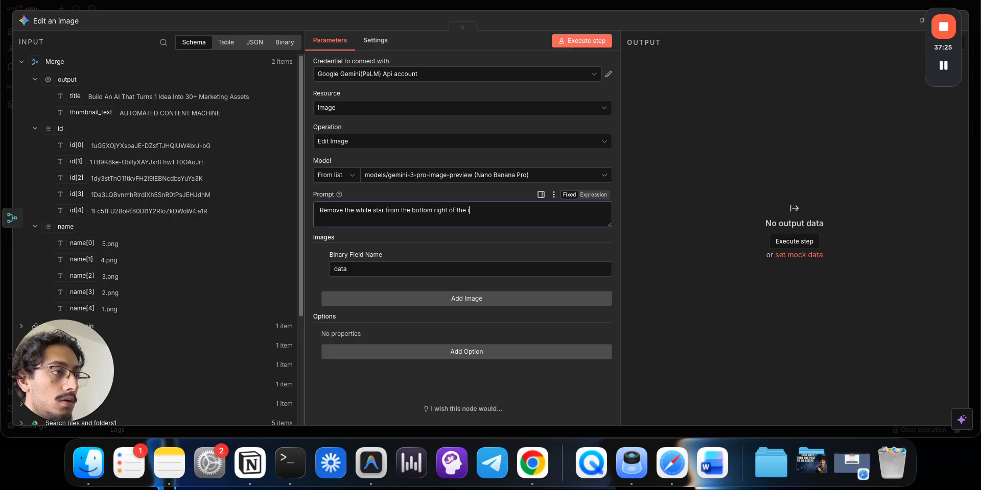
{"action": "type", "text": "mage "}
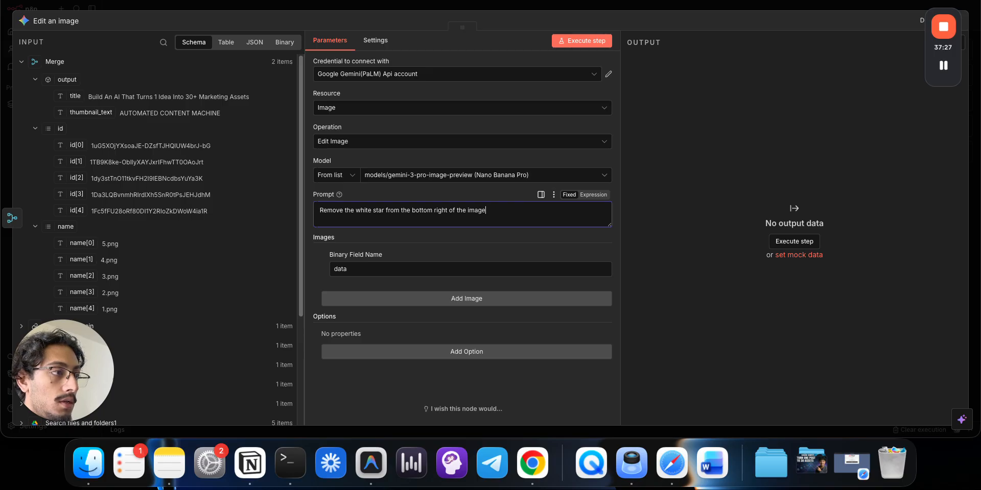
{"action": "type", "text": ". Keep the"}
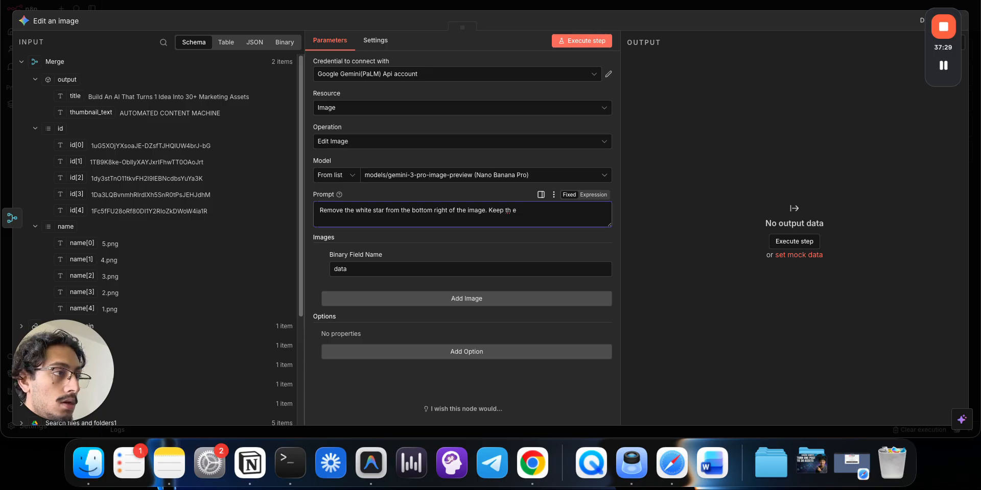
{"action": "type", "text": " co"}
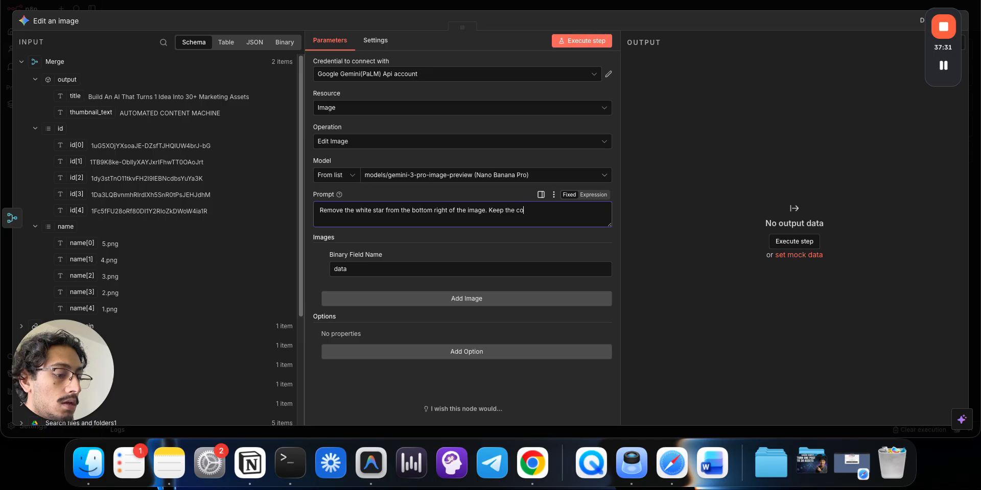
{"action": "type", "text": "lor scheme an"}
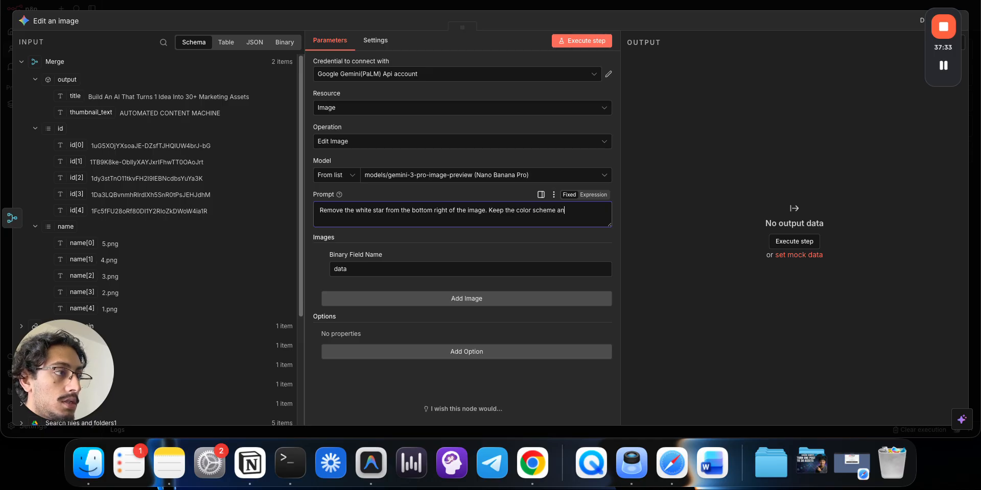
{"action": "type", "text": "d the indi"}
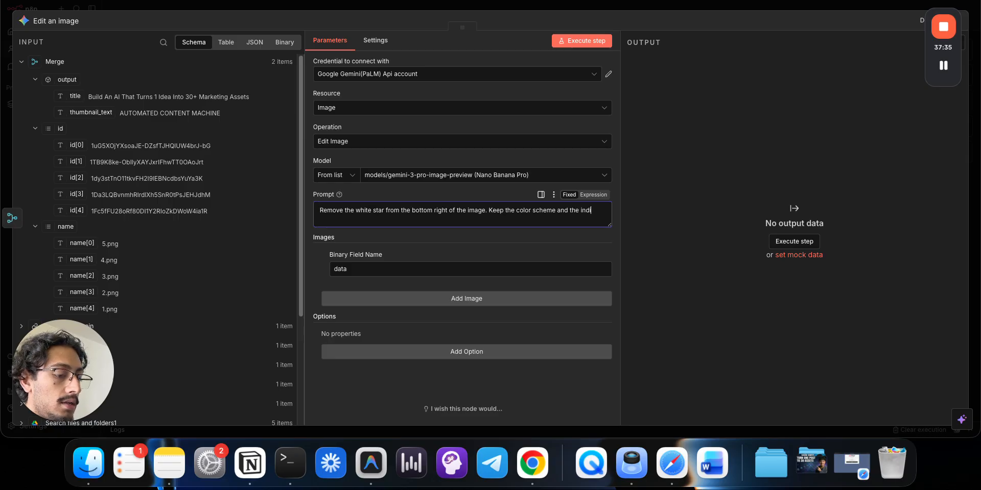
{"action": "type", "text": "vidual."}
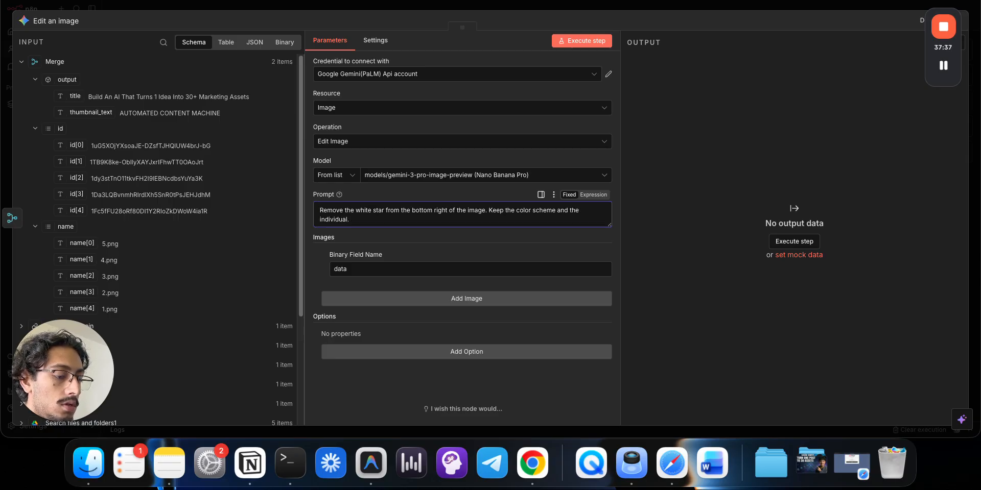
{"action": "type", "text": " Change the text to"}
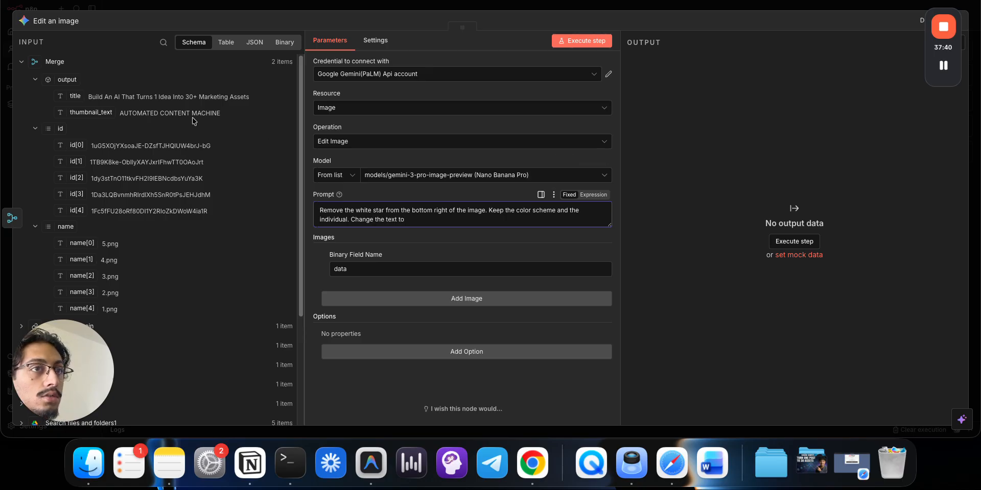
{"action": "left_click_drag", "start_coordinate": [91, 113], "coordinate": [431, 222]}
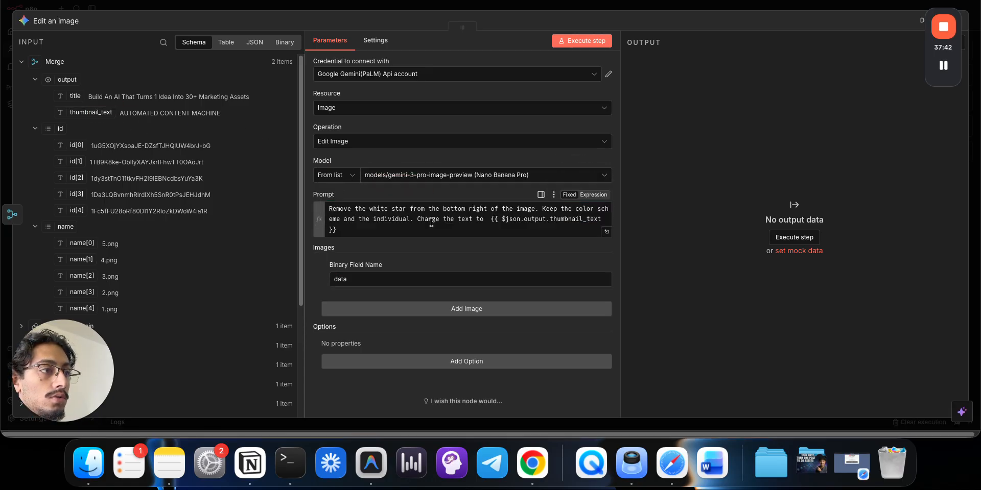
- Add a colon after 'Change the text to' before the thumbnail_text reference, removing the extra space
{"action": "left_click", "coordinate": [598, 234]}
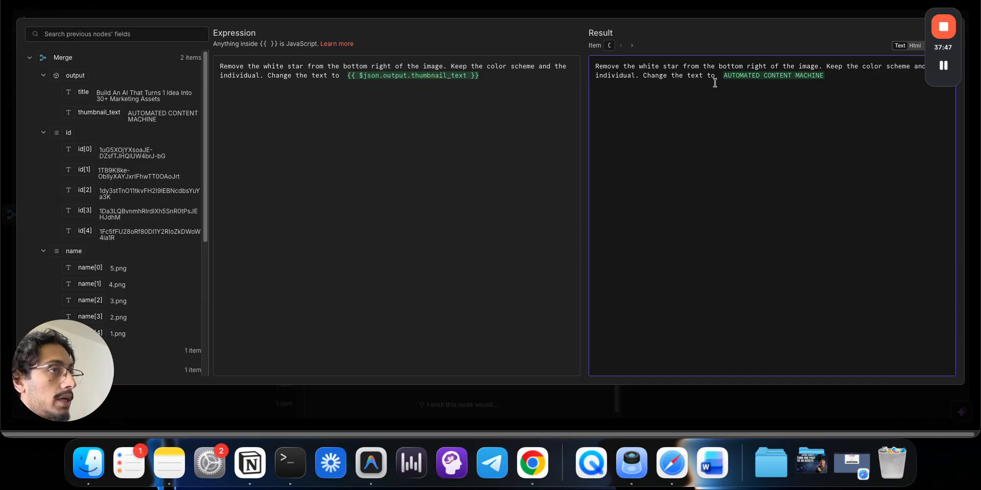
{"action": "left_click", "coordinate": [345, 75]}
{"action": "key", "text": "BackSpace"}
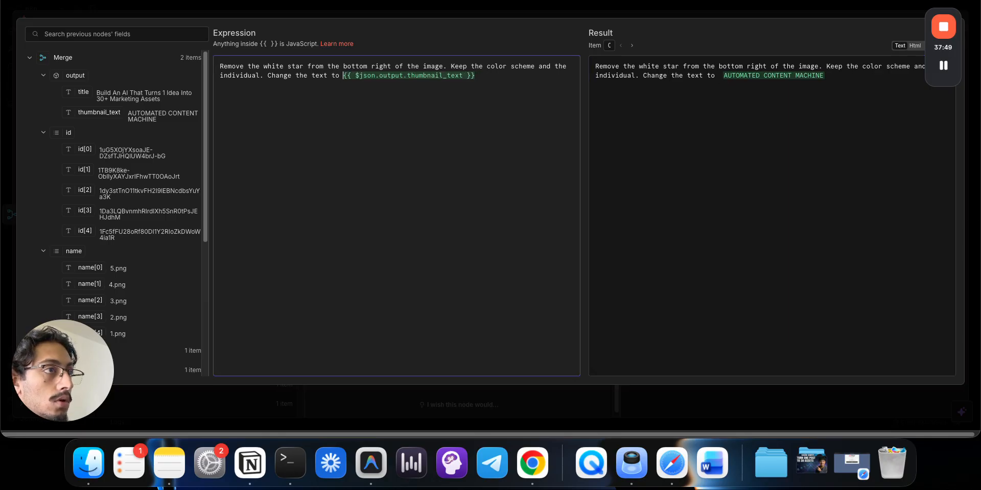
{"action": "key", "text": "BackSpace"}
{"action": "type", "text": ":"}
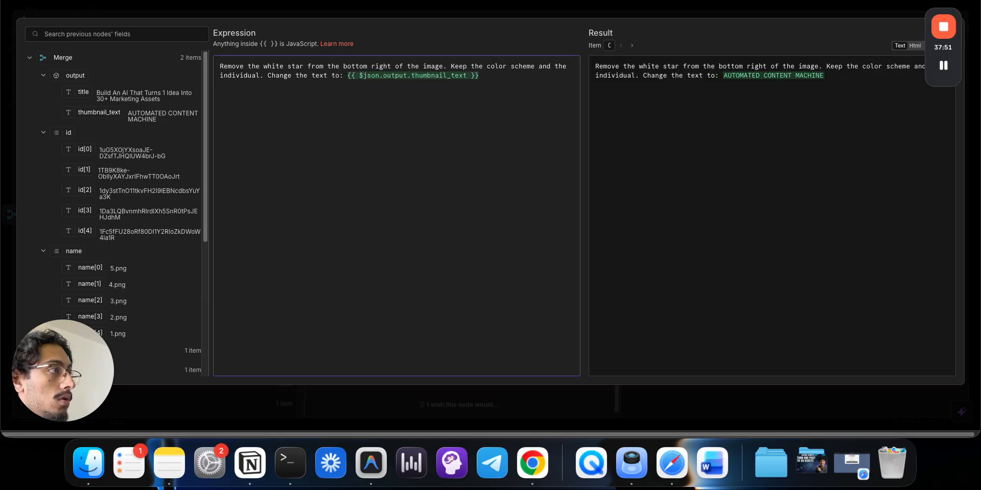
{"action": "left_click", "coordinate": [379, 14]}
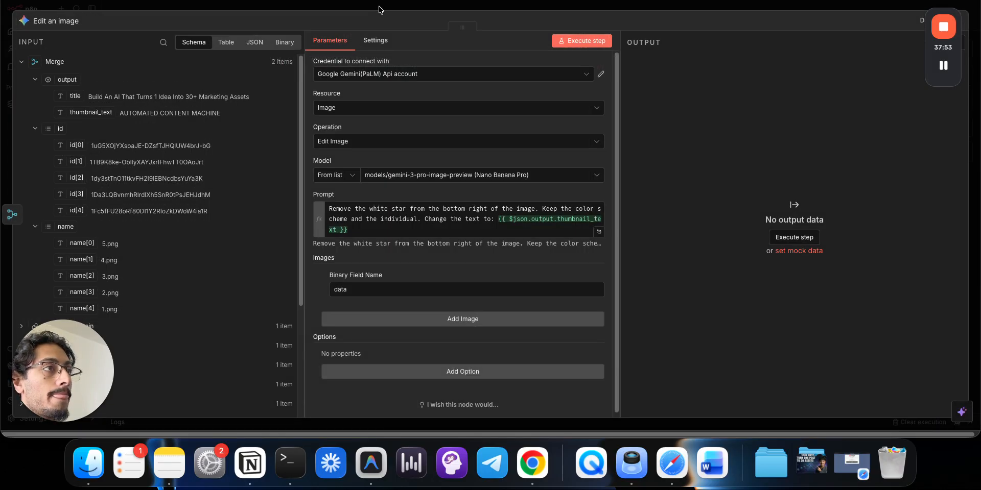
{"action": "left_click", "coordinate": [381, 11]}
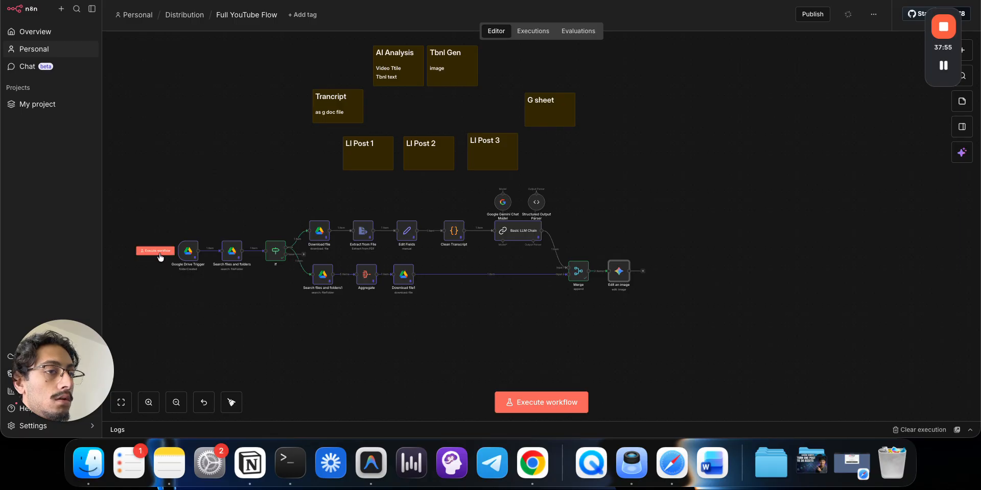
- Run the workflow, inspect the Edit an image error, and delete the If false-branch link
{"action": "left_click", "coordinate": [154, 250]}
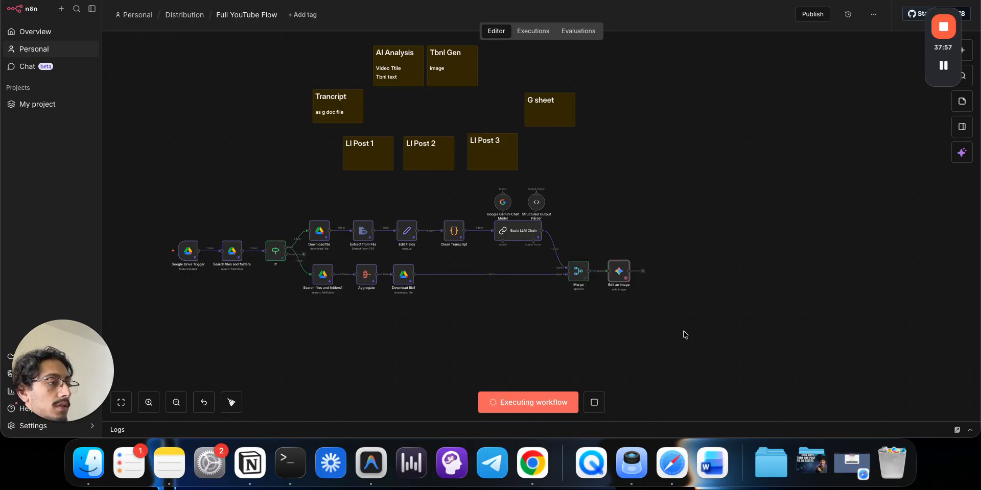
{"action": "double_click", "coordinate": [626, 274]}
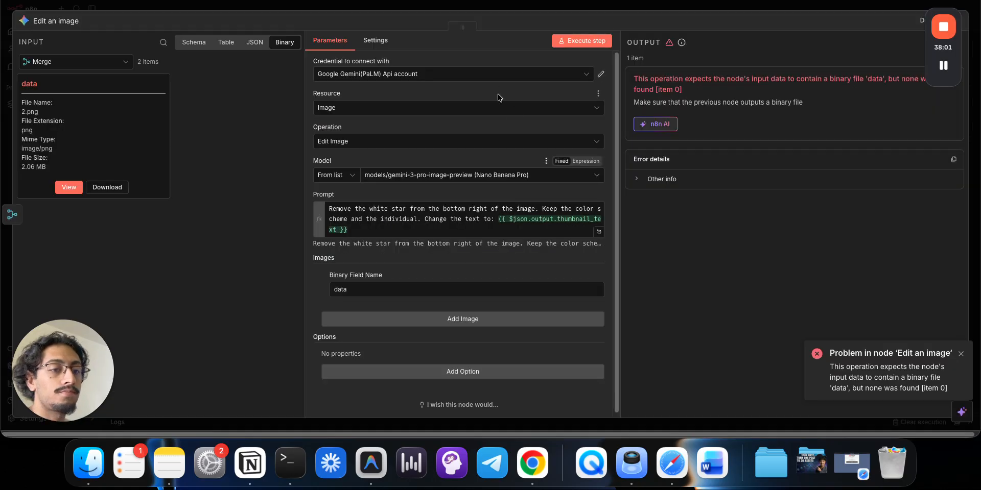
{"action": "left_click", "coordinate": [502, 10]}
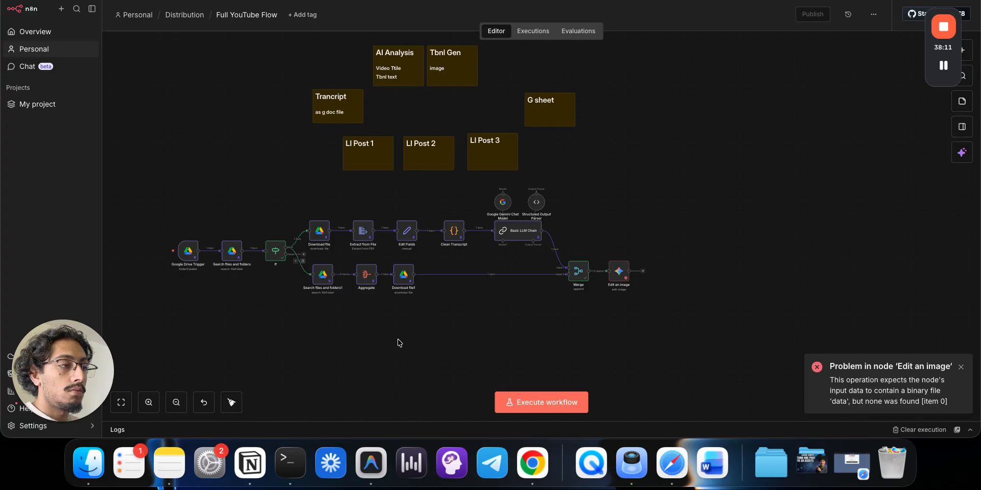
{"action": "left_click", "coordinate": [303, 262]}
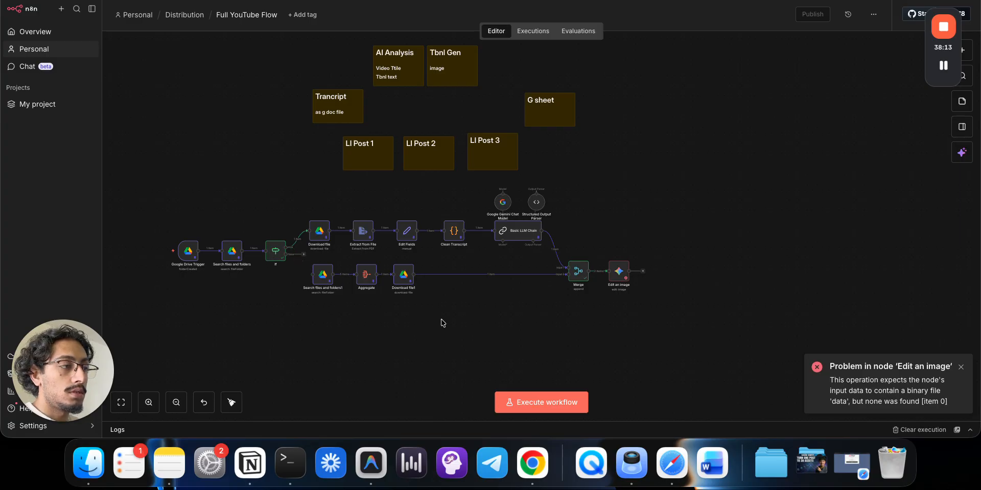
- Delete the Merge node and connect Basic LLM Chain's output to Search files and folders1
{"action": "left_click", "coordinate": [582, 257]}
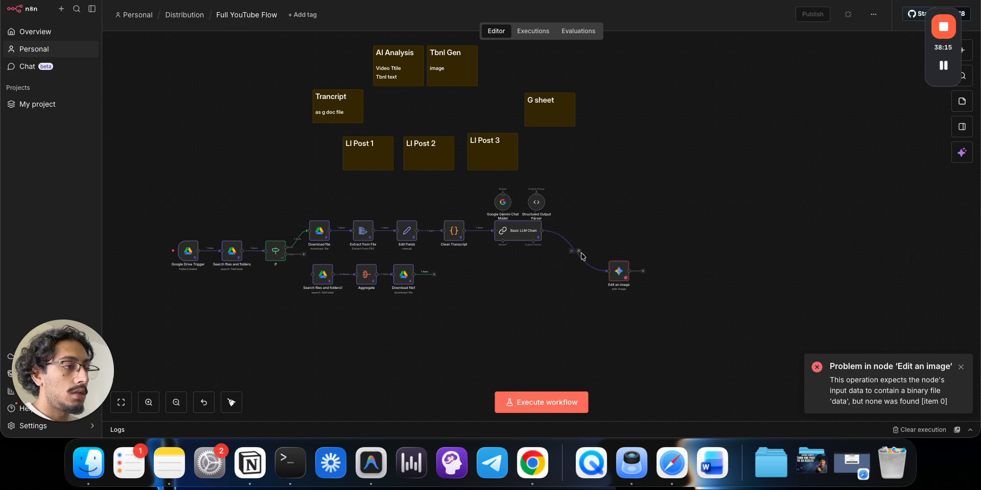
{"action": "left_click", "coordinate": [580, 251]}
{"action": "left_click_drag", "start_coordinate": [466, 310], "coordinate": [299, 266]}
{"action": "left_click_drag", "start_coordinate": [367, 274], "coordinate": [606, 281]}
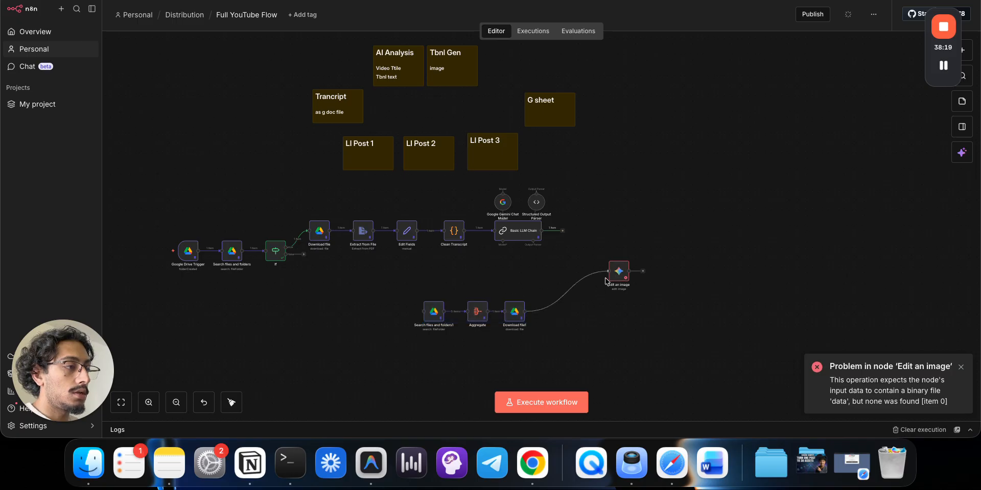
{"action": "left_click_drag", "start_coordinate": [562, 231], "coordinate": [419, 306]}
- Rearrange the search chain nodes and line up Edit an image with Download file1
{"action": "left_click_drag", "start_coordinate": [545, 346], "coordinate": [422, 288]}
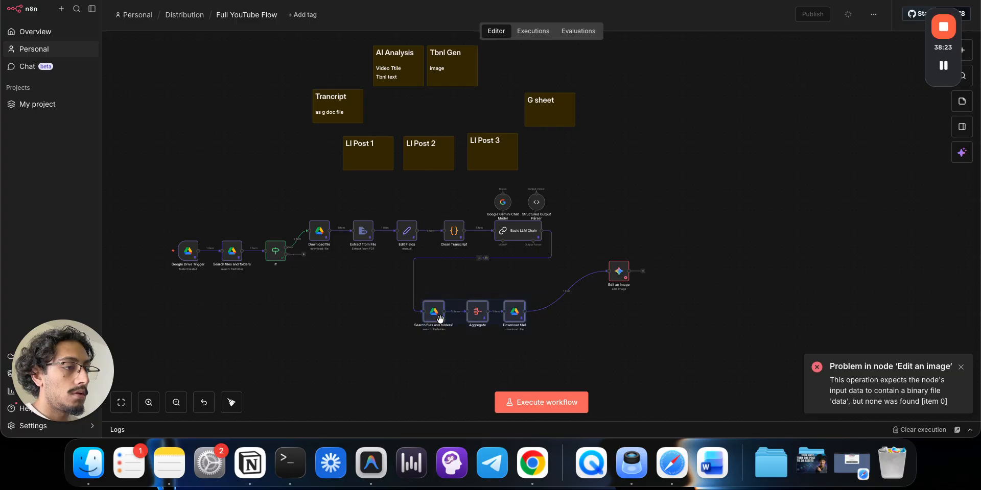
{"action": "left_click_drag", "start_coordinate": [440, 319], "coordinate": [425, 302]}
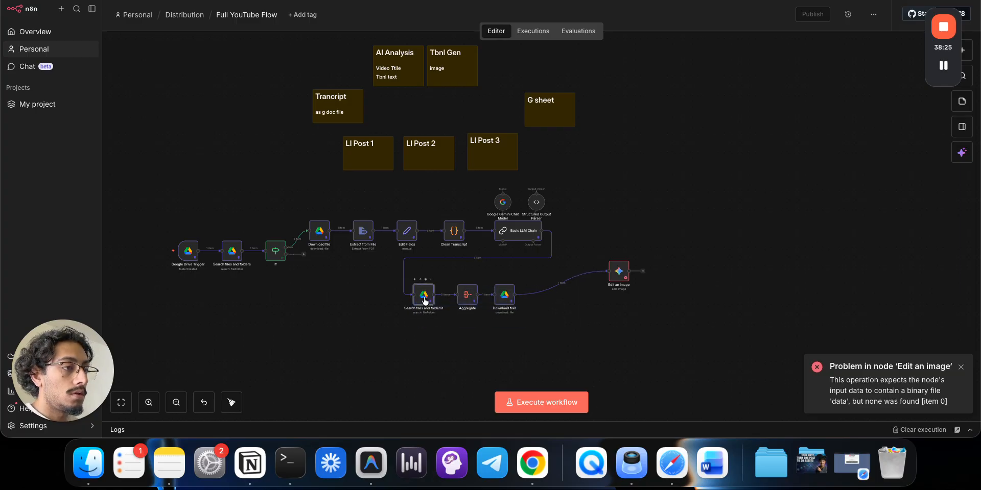
{"action": "double_click", "coordinate": [425, 301]}
{"action": "scroll", "coordinate": [429, 278], "scroll_direction": "down", "scroll_amount": 1}
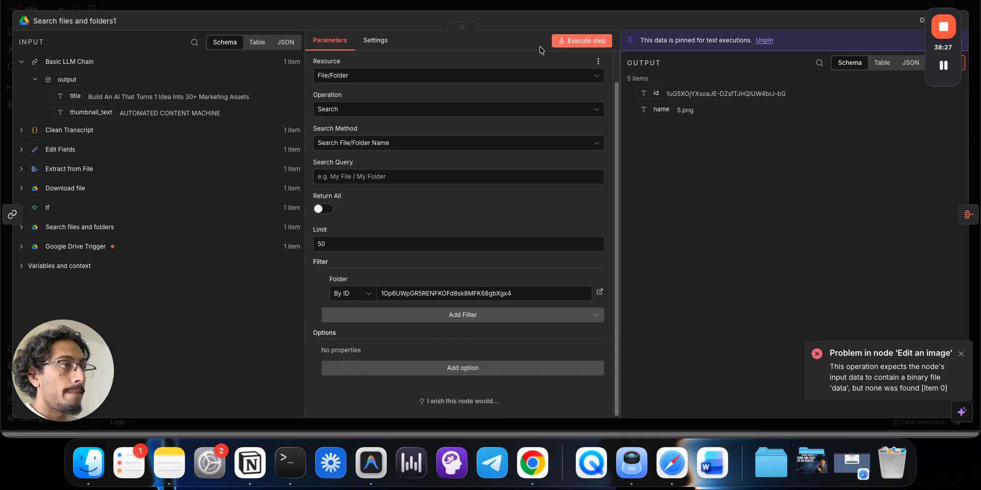
{"action": "left_click", "coordinate": [549, 8]}
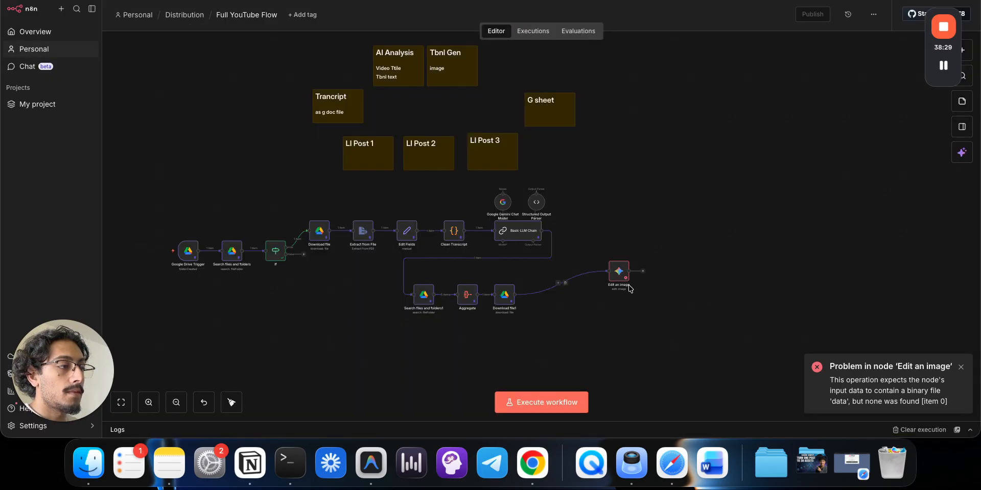
{"action": "left_click_drag", "start_coordinate": [617, 271], "coordinate": [559, 296]}
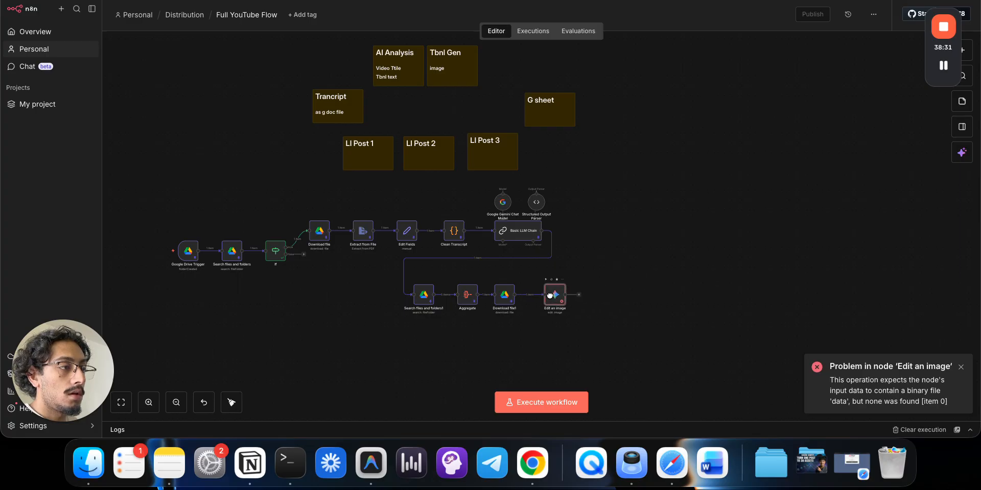
- Delete the old $json thumbnail_text expression from the Edit an image prompt
{"action": "double_click", "coordinate": [557, 301]}
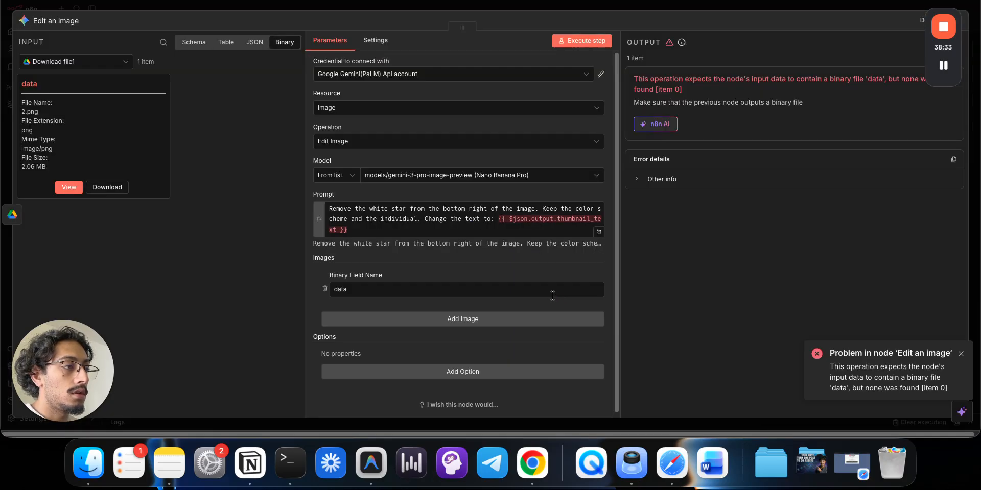
{"action": "left_click", "coordinate": [485, 228]}
{"action": "key", "text": "super+a"}
{"action": "key", "text": "super+x"}
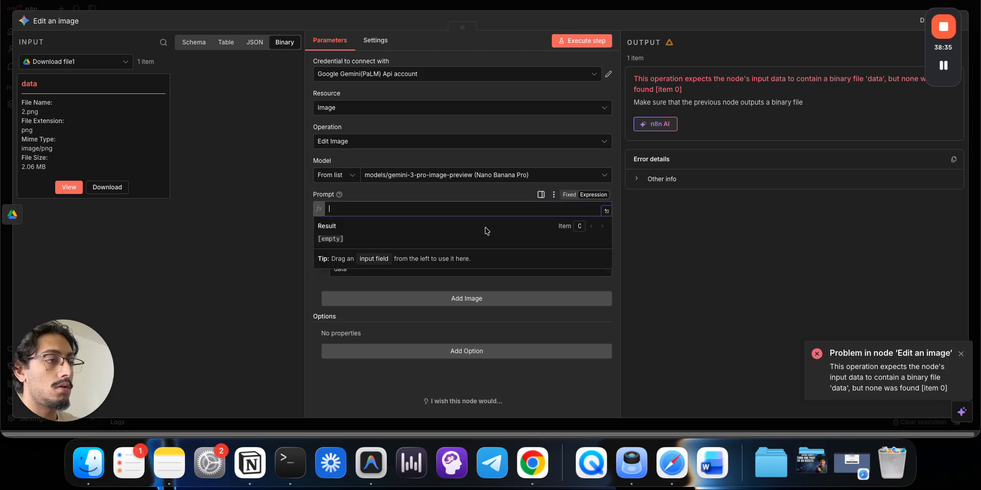
{"action": "key", "text": "super+v"}
{"action": "left_click_drag", "start_coordinate": [500, 219], "coordinate": [506, 233]}
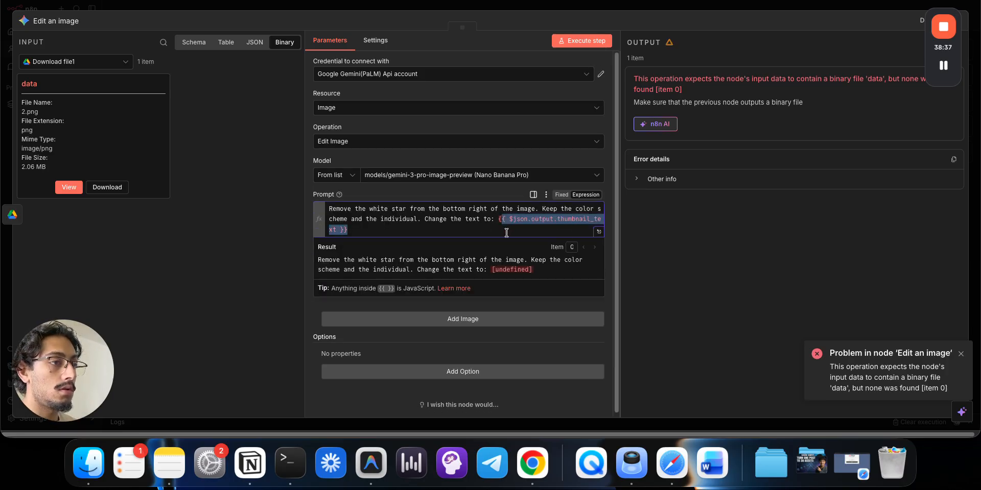
{"action": "key", "text": "BackSpace"}
- Insert {{ $('Basic LLM Chain').item.json.output.thumbnail_text }} into the prompt and execute the workflow
{"action": "left_click", "coordinate": [181, 45]}
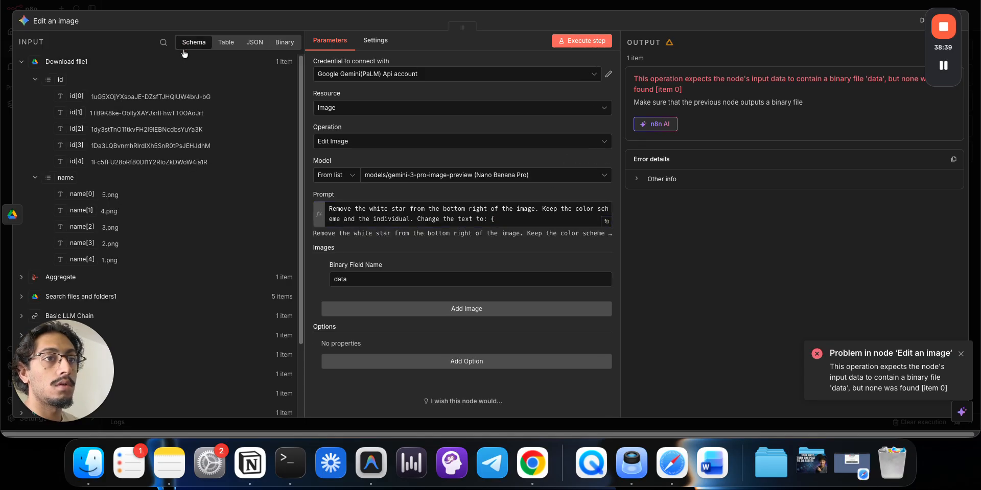
{"action": "left_click", "coordinate": [22, 62]}
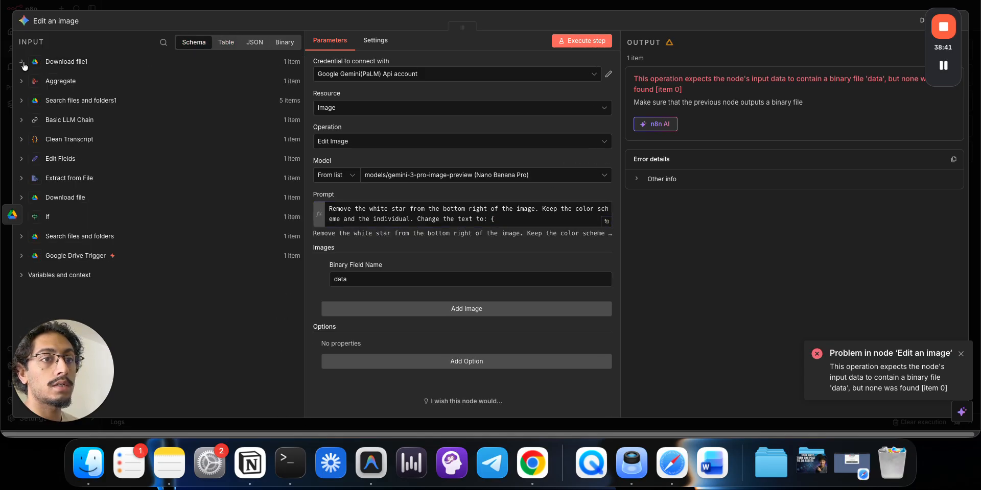
{"action": "left_click", "coordinate": [21, 119]}
{"action": "left_click_drag", "start_coordinate": [91, 170], "coordinate": [503, 218]}
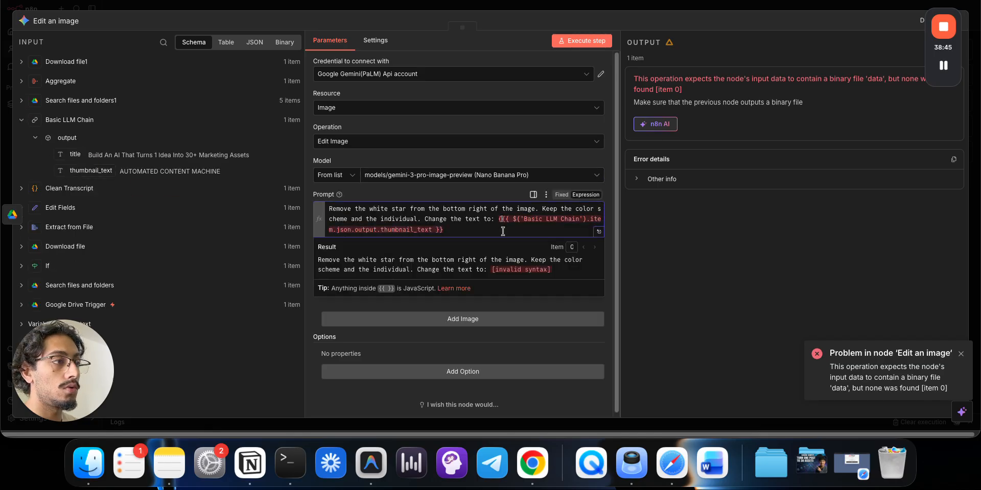
{"action": "key", "text": "BackSpace"}
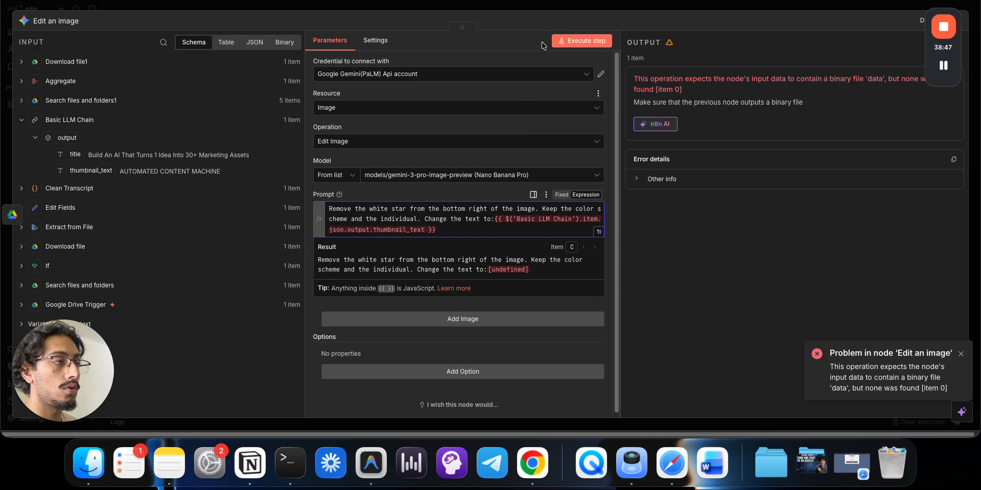
{"action": "type", "text": "m"}
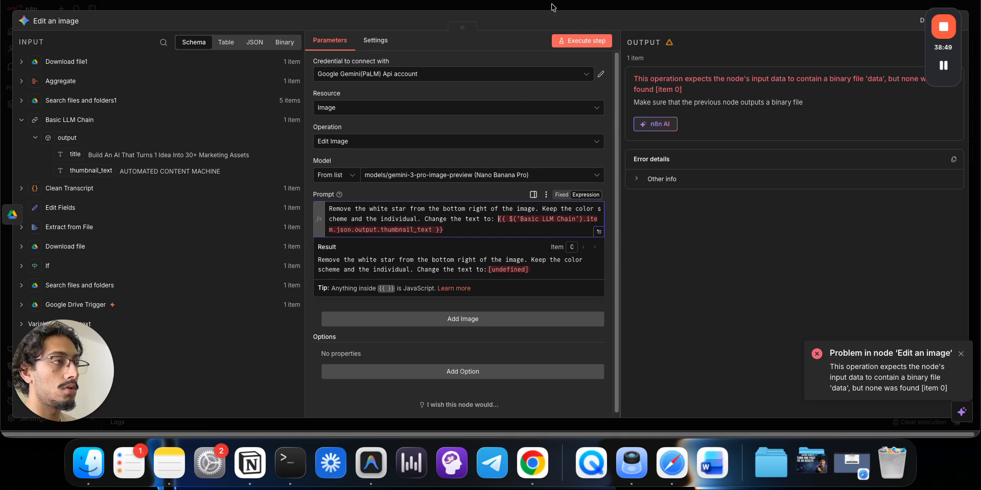
{"action": "left_click", "coordinate": [552, 7]}
{"action": "left_click", "coordinate": [153, 251]}
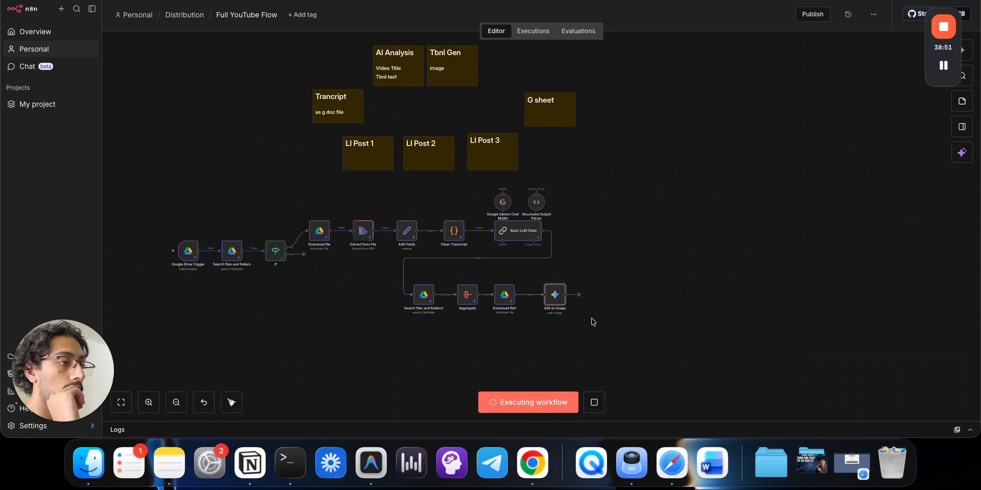
- Switch Edit an image to a different saved Gemini API credential and rerun the workflow
{"action": "double_click", "coordinate": [558, 304]}
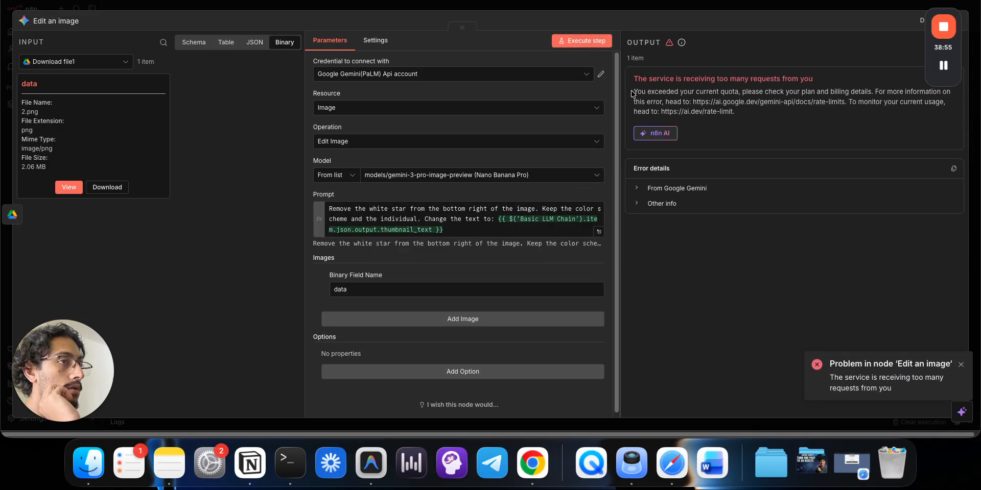
{"action": "left_click", "coordinate": [557, 74]}
{"action": "scroll", "coordinate": [473, 128], "scroll_direction": "up", "scroll_amount": 2}
{"action": "left_click", "coordinate": [473, 98]}
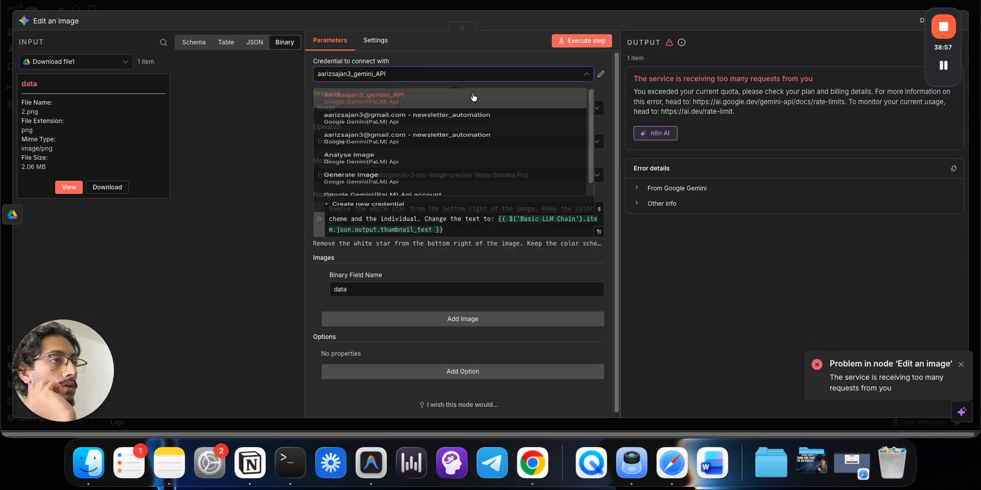
{"action": "left_click", "coordinate": [444, 8]}
{"action": "left_click", "coordinate": [163, 252]}
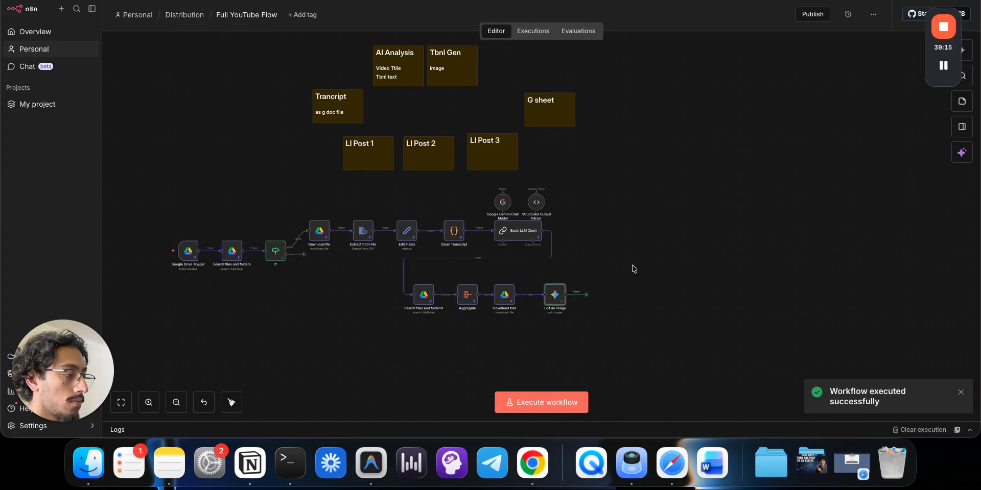
{"action": "double_click", "coordinate": [554, 296]}
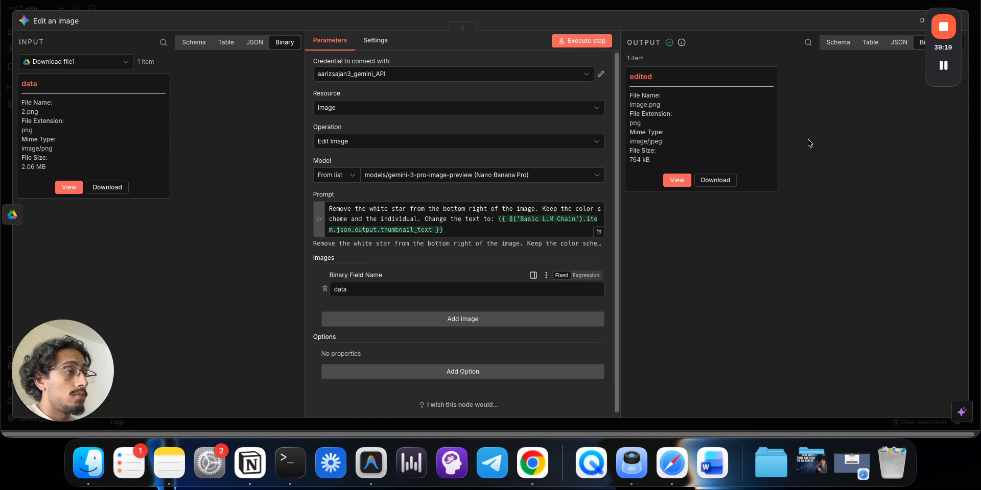
{"action": "left_click", "coordinate": [675, 182]}
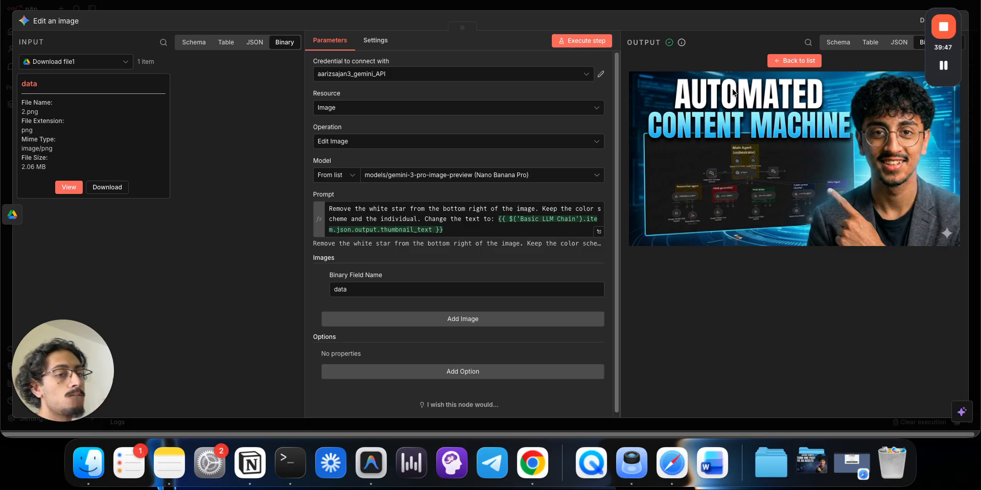
{"action": "left_click", "coordinate": [594, 5]}
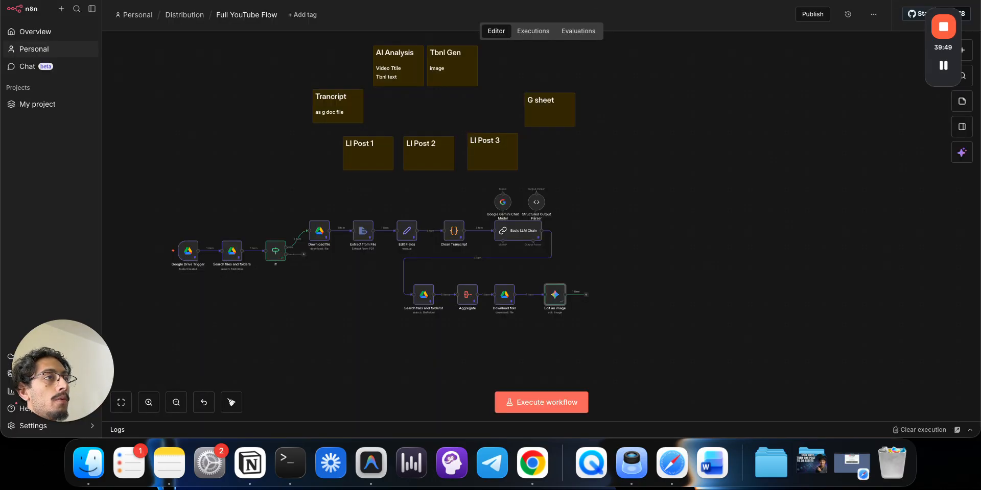
{"action": "key", "text": "ctrl+Tab"}
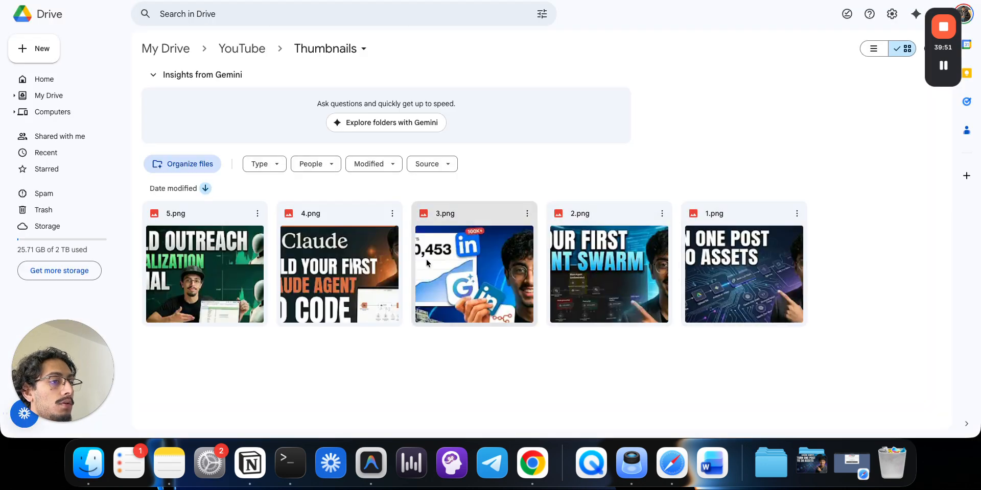
- Preview 4.png, then open 5.png from the Thumbnails folder and download it
{"action": "double_click", "coordinate": [336, 242]}
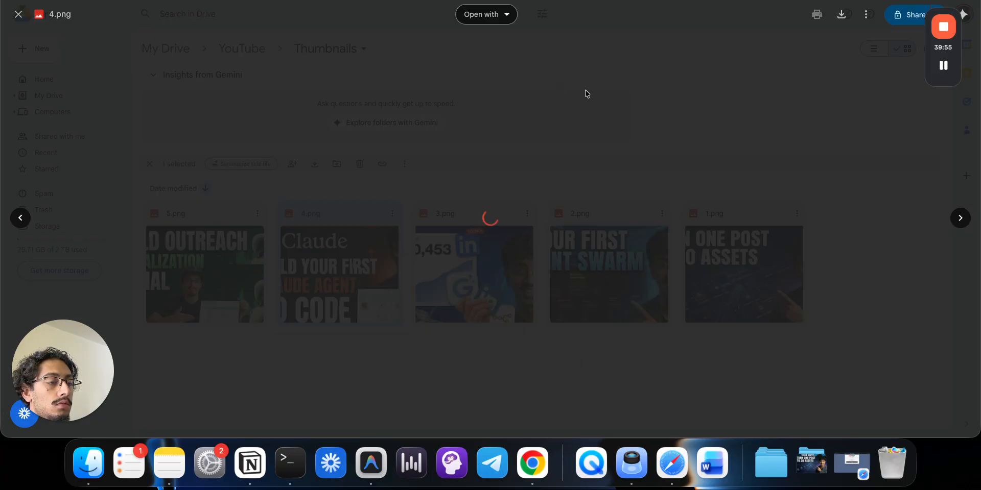
{"action": "key", "text": "Escape"}
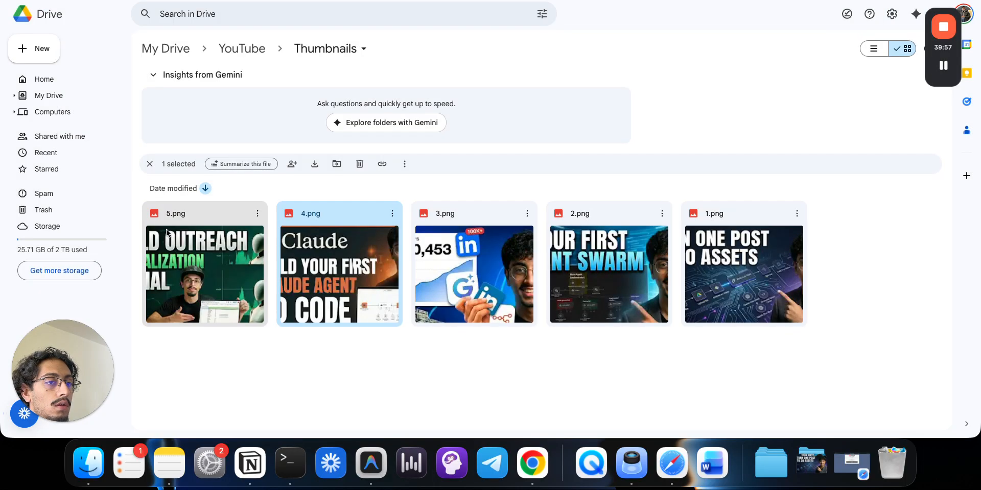
{"action": "double_click", "coordinate": [166, 233]}
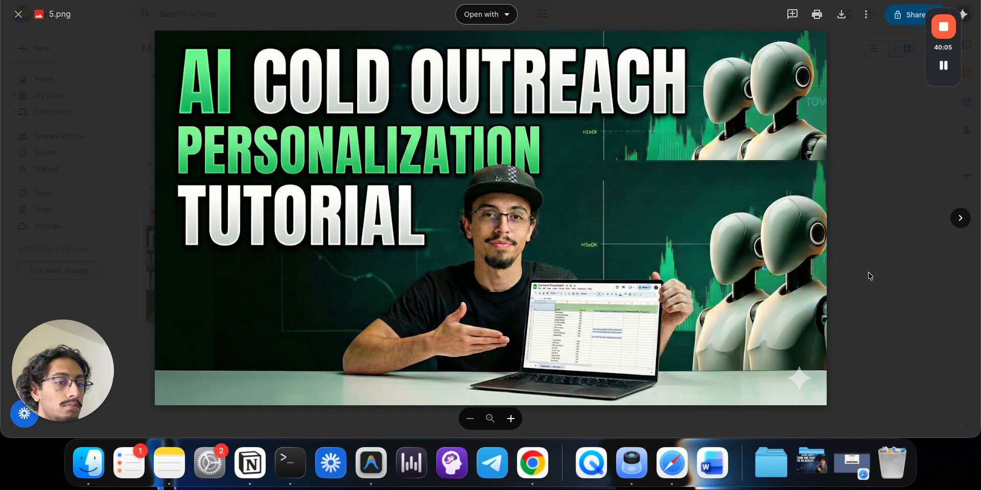
{"action": "left_click", "coordinate": [841, 17]}
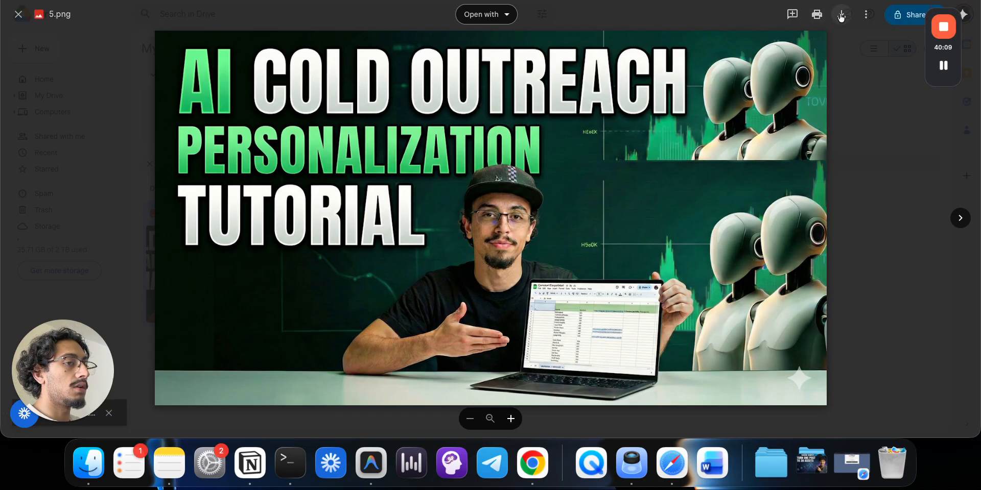
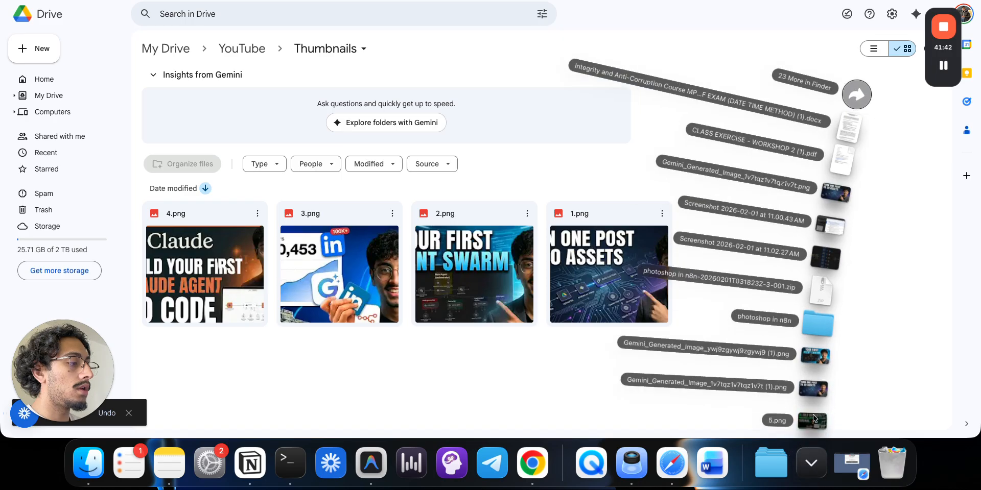
- Upload 5.png into the Drive Thumbnails folder and go back to n8n
{"action": "left_click_drag", "start_coordinate": [814, 420], "coordinate": [626, 357]}
{"action": "left_click", "coordinate": [194, 1]}
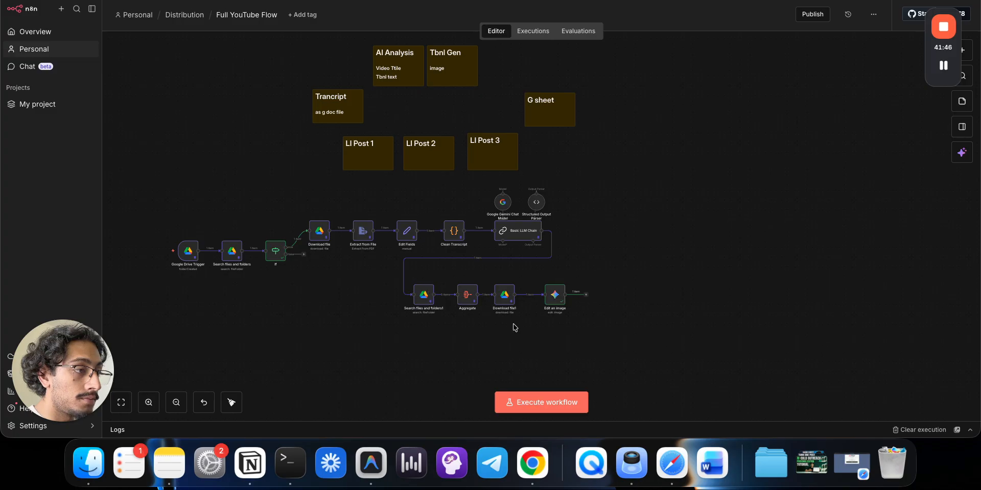
- Run Search files and folders1 and Aggregate, then clear Download file1's File ID expression
{"action": "left_click_drag", "start_coordinate": [515, 322], "coordinate": [414, 279]}
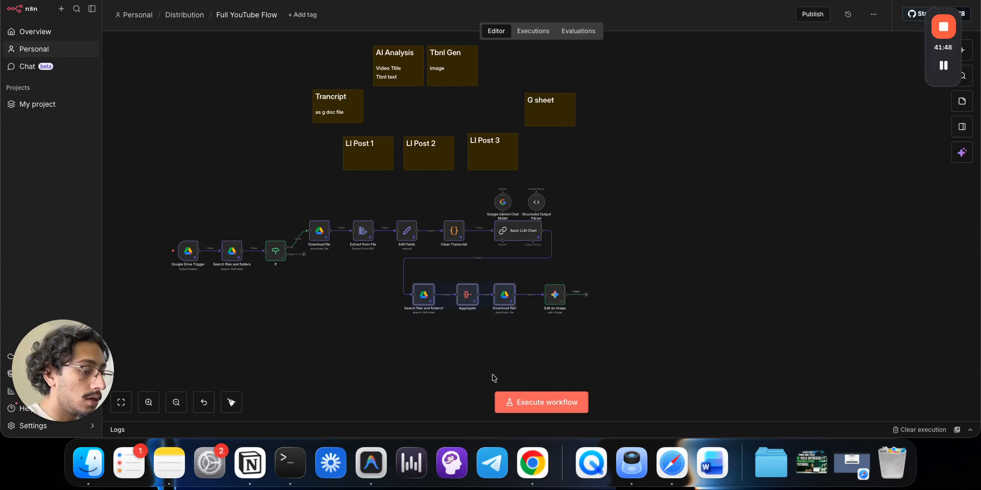
{"action": "left_click", "coordinate": [471, 361]}
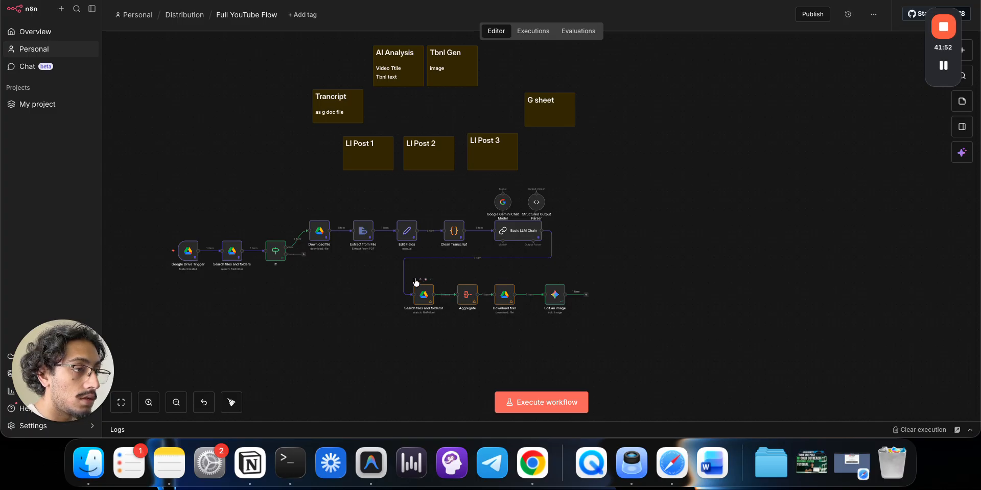
{"action": "left_click", "coordinate": [415, 280]}
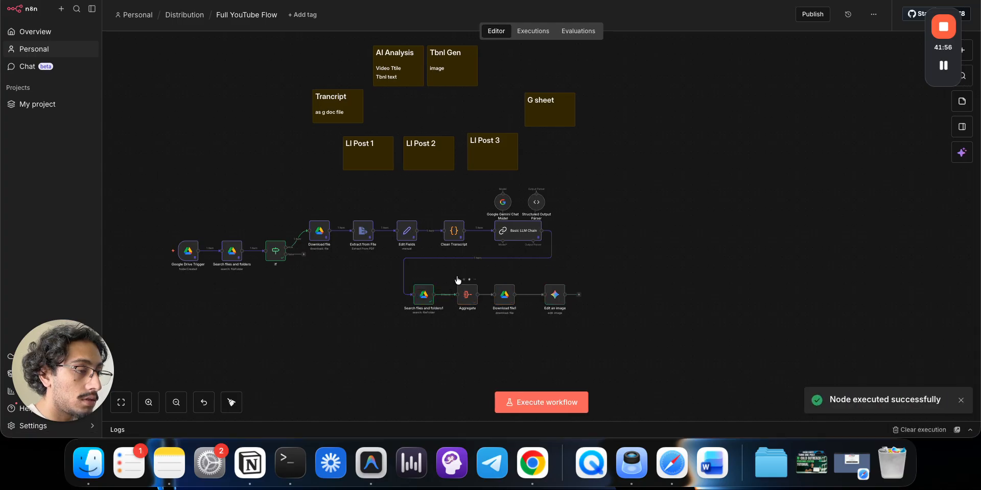
{"action": "left_click", "coordinate": [459, 280]}
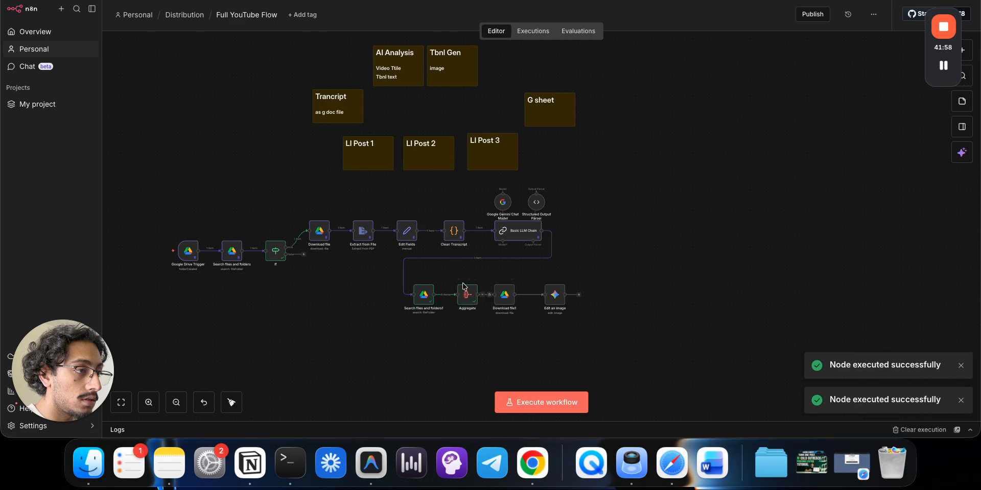
{"action": "double_click", "coordinate": [498, 296]}
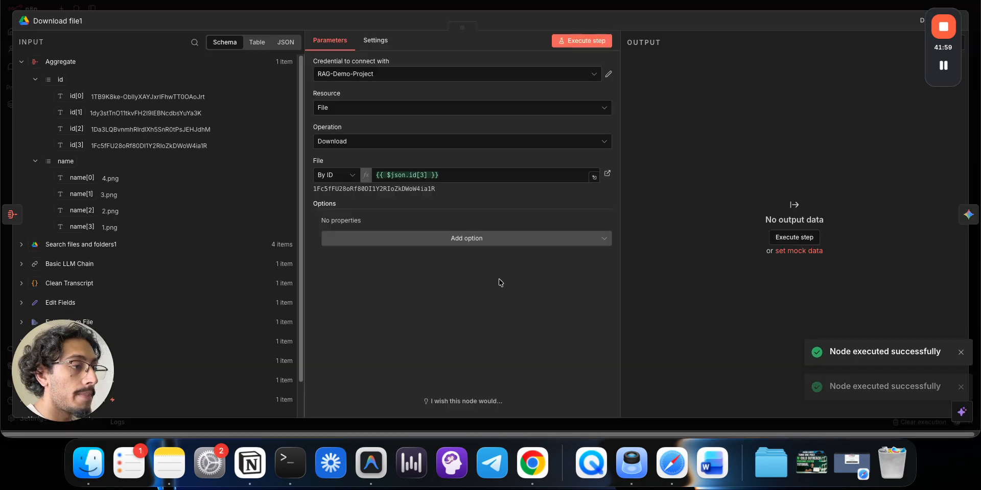
{"action": "left_click", "coordinate": [489, 178]}
{"action": "key", "text": "ctrl+a"}
{"action": "key", "text": "BackSpace"}
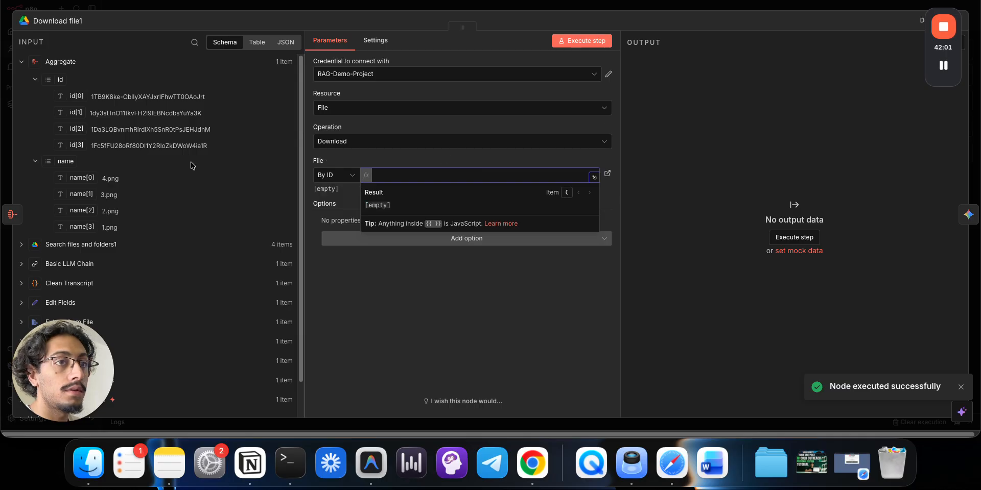
- Rerun Search files and folders1 and Aggregate so they pick up all five thumbnails
{"action": "left_click", "coordinate": [176, 8]}
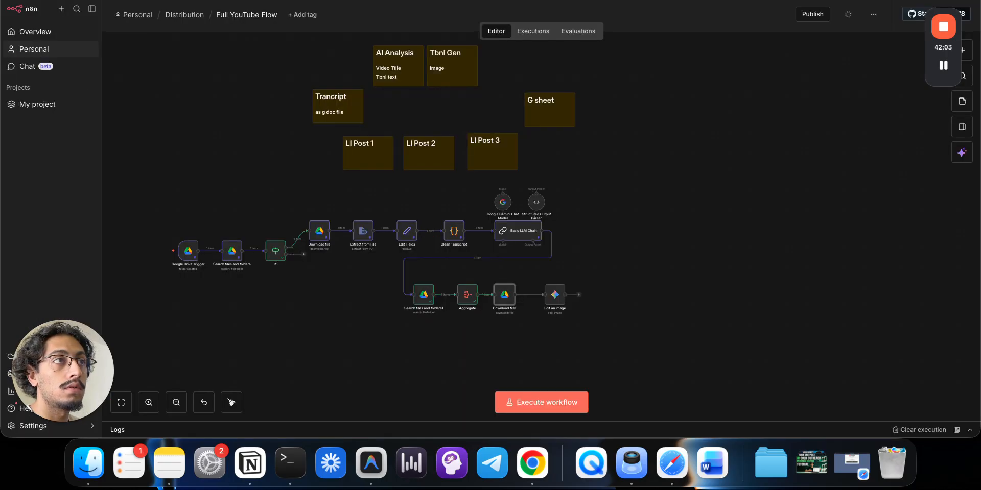
{"action": "left_click", "coordinate": [179, 0]}
{"action": "left_click", "coordinate": [153, 1]}
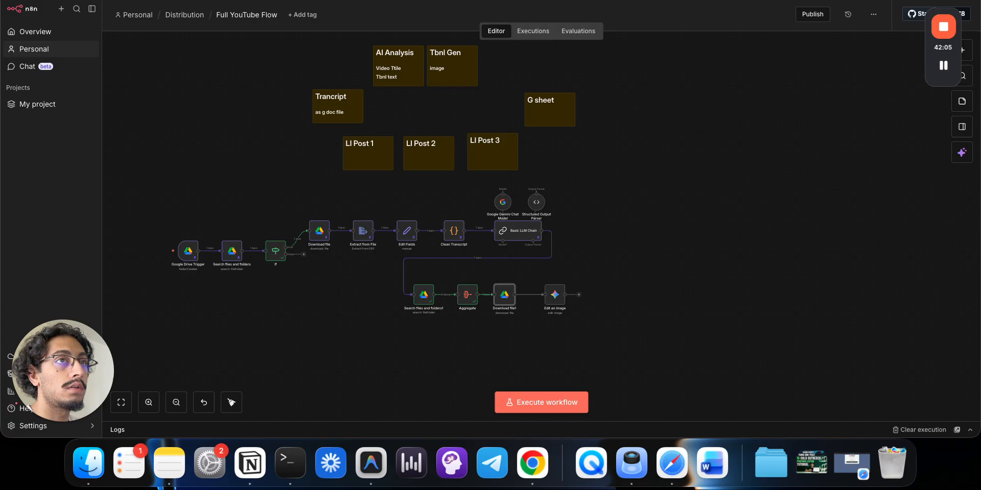
{"action": "left_click", "coordinate": [414, 280]}
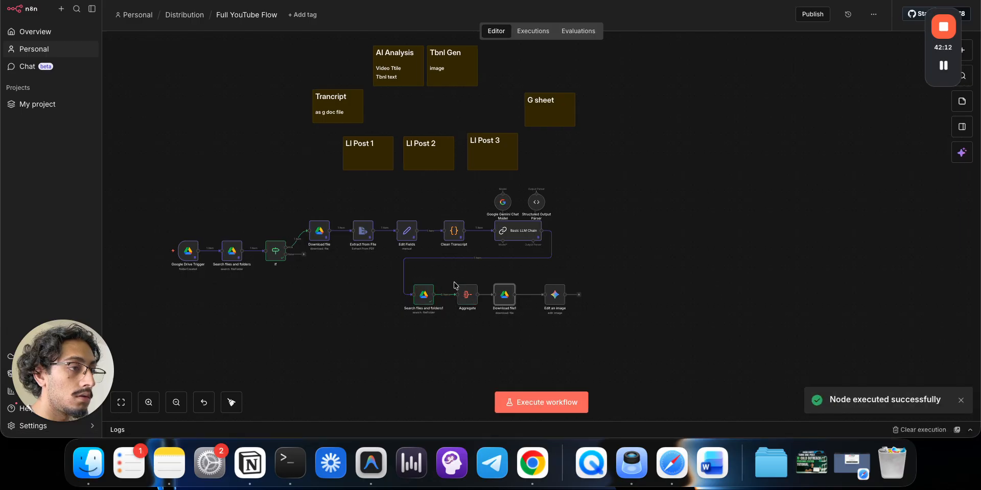
{"action": "double_click", "coordinate": [429, 295]}
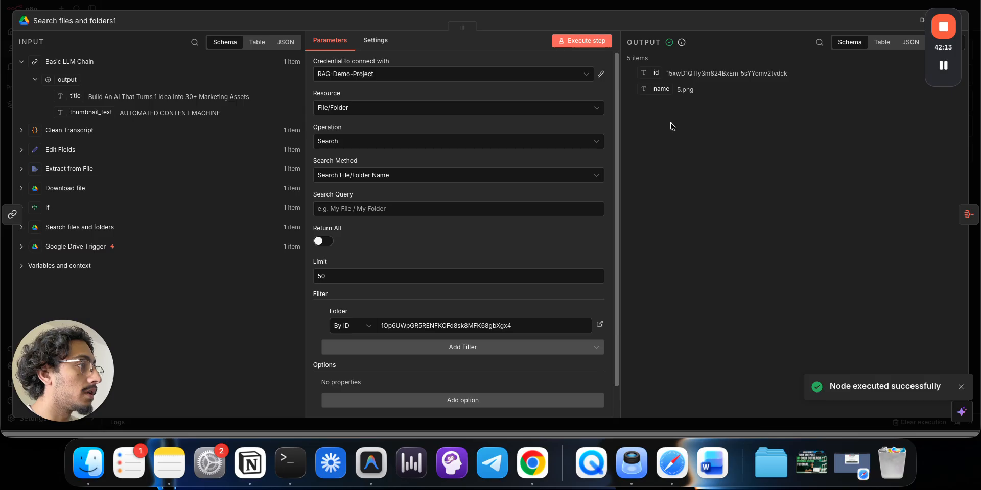
{"action": "left_click", "coordinate": [665, 3]}
{"action": "left_click", "coordinate": [459, 279]}
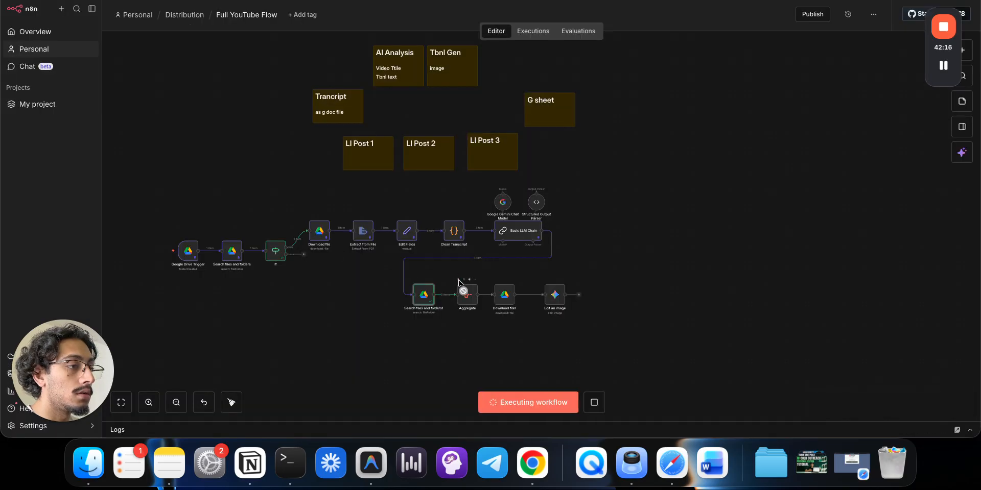
- Set Download file1's File ID to the first aggregated id from the input table
{"action": "double_click", "coordinate": [509, 301]}
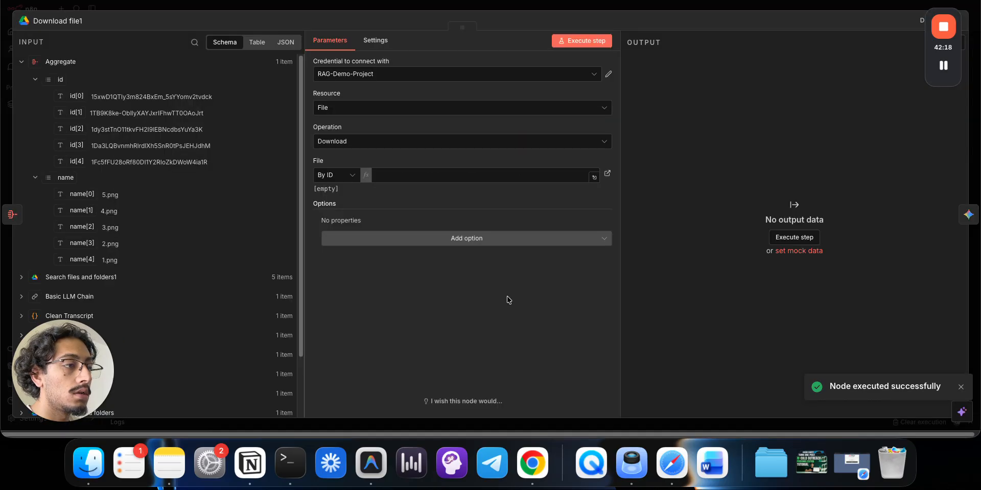
{"action": "left_click", "coordinate": [422, 174]}
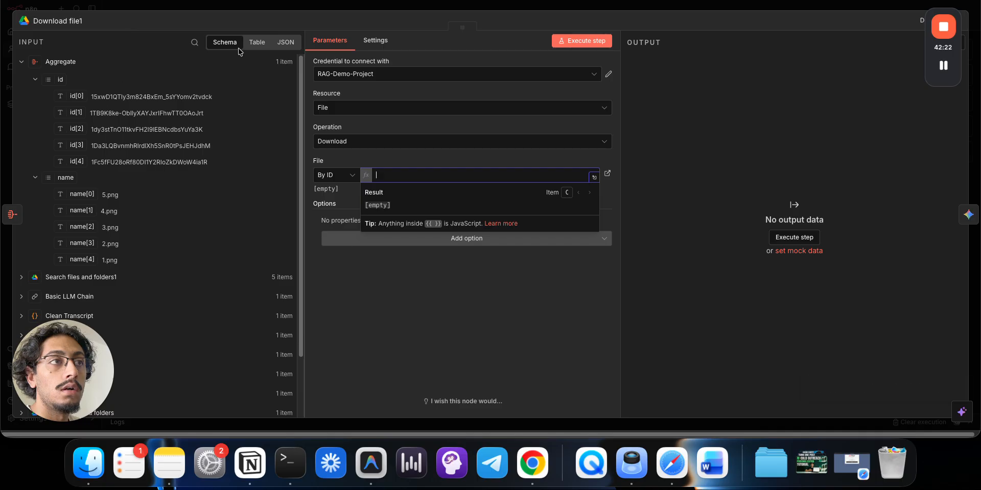
{"action": "left_click", "coordinate": [257, 42]}
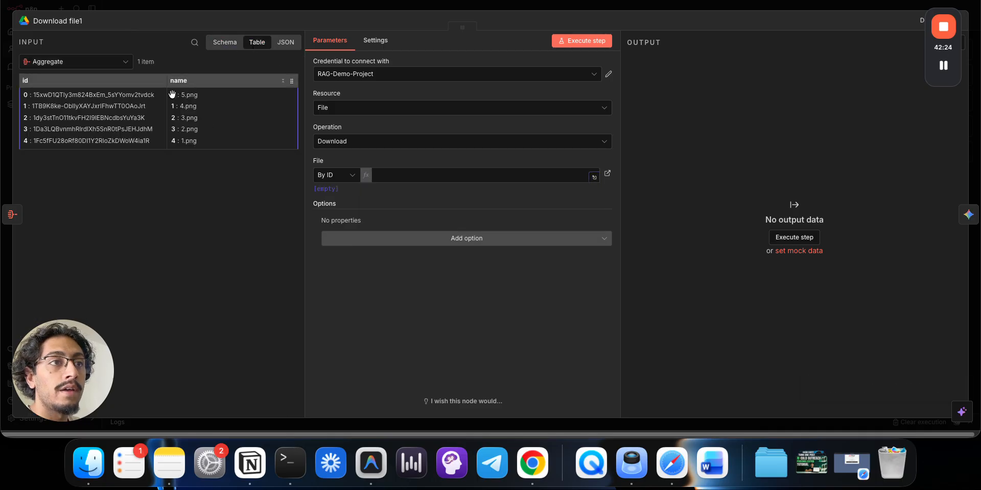
{"action": "left_click_drag", "start_coordinate": [27, 94], "coordinate": [384, 175]}
{"action": "left_click", "coordinate": [581, 4]}
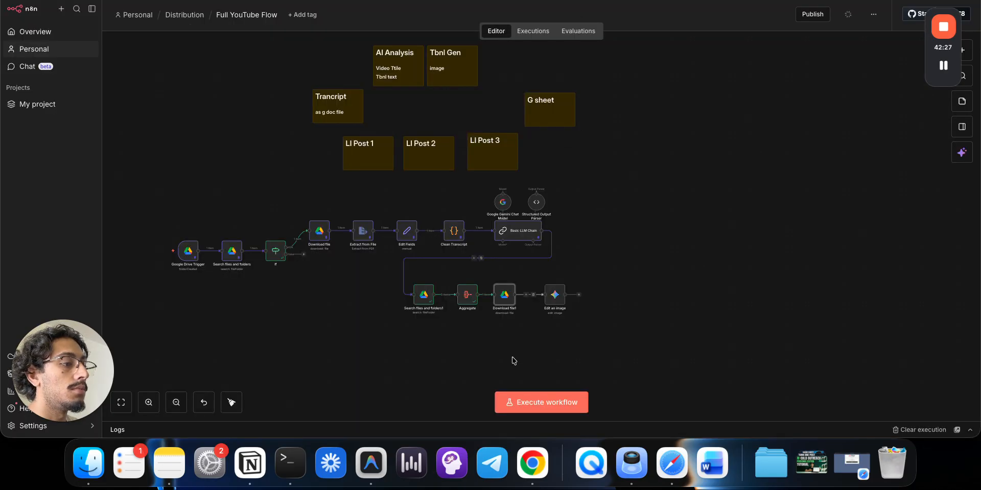
- Execute the whole workflow and shift the nodes lower on the canvas
{"action": "left_click", "coordinate": [515, 397]}
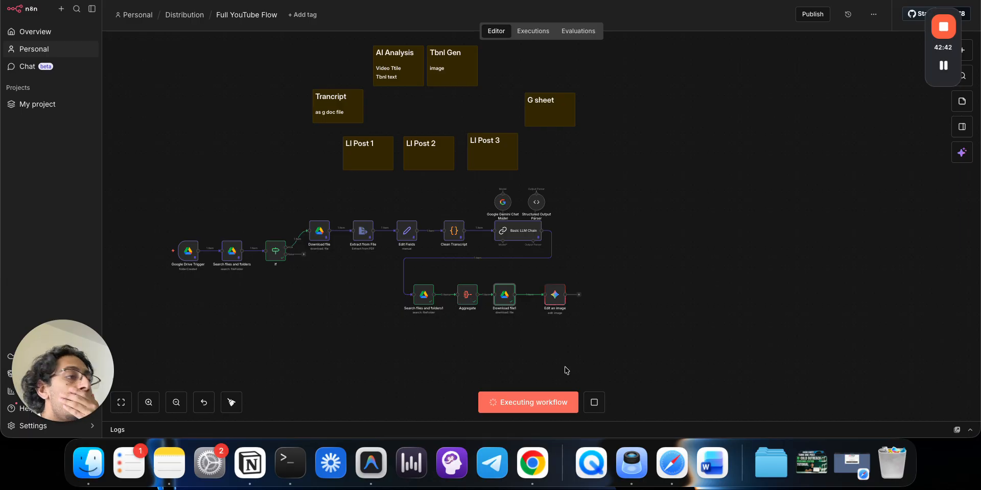
{"action": "left_click_drag", "start_coordinate": [712, 380], "coordinate": [302, 185]}
{"action": "left_click_drag", "start_coordinate": [366, 247], "coordinate": [363, 264]}
{"action": "left_click", "coordinate": [372, 361]}
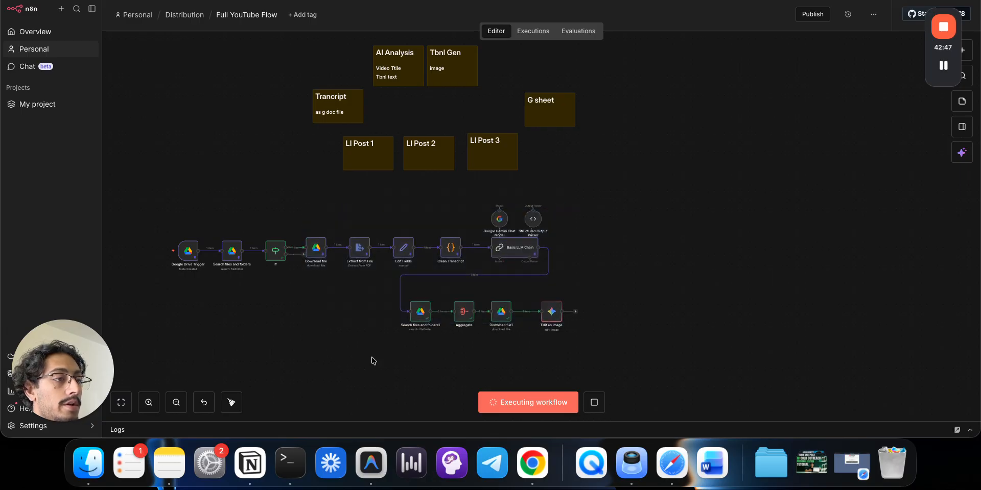
{"action": "left_click_drag", "start_coordinate": [373, 361], "coordinate": [393, 281]}
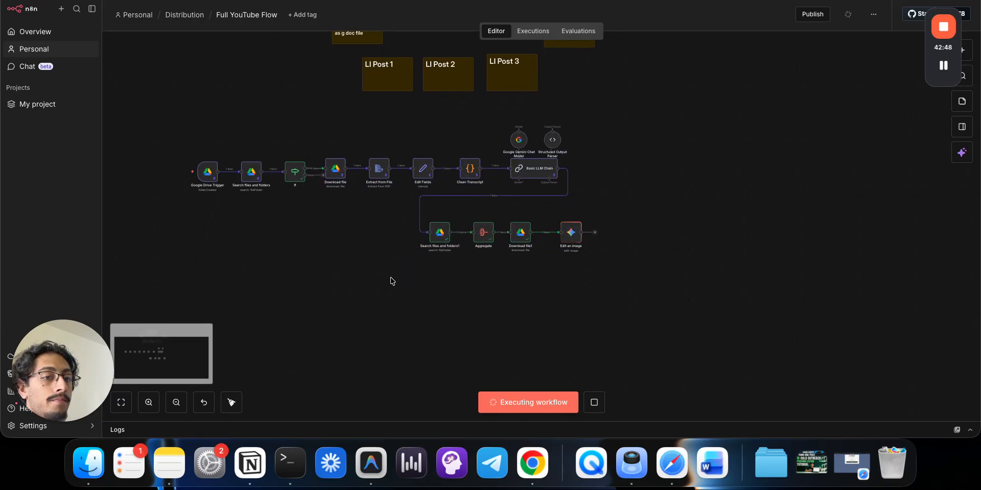
- Inspect Edit an image's generated thumbnail and prompt, and compare with 5.png in Drive
{"action": "double_click", "coordinate": [571, 231]}
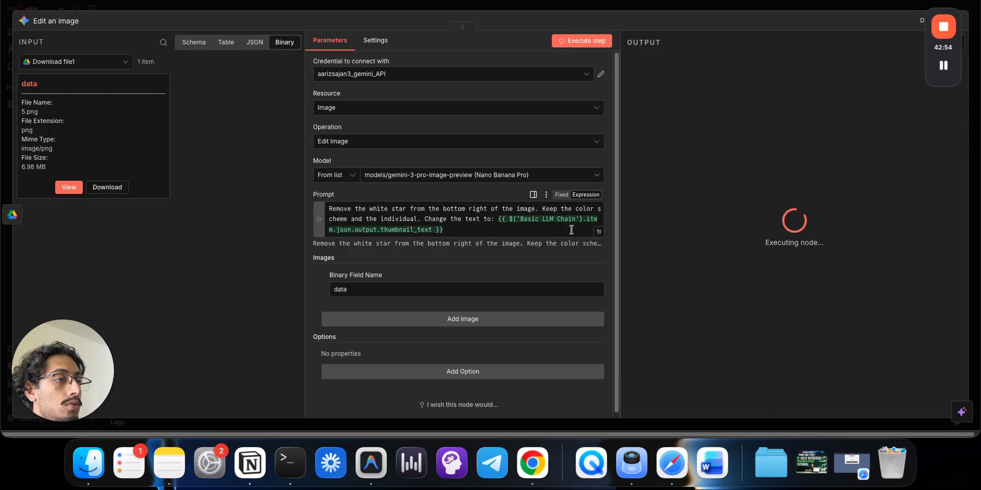
{"action": "left_click", "coordinate": [664, 186]}
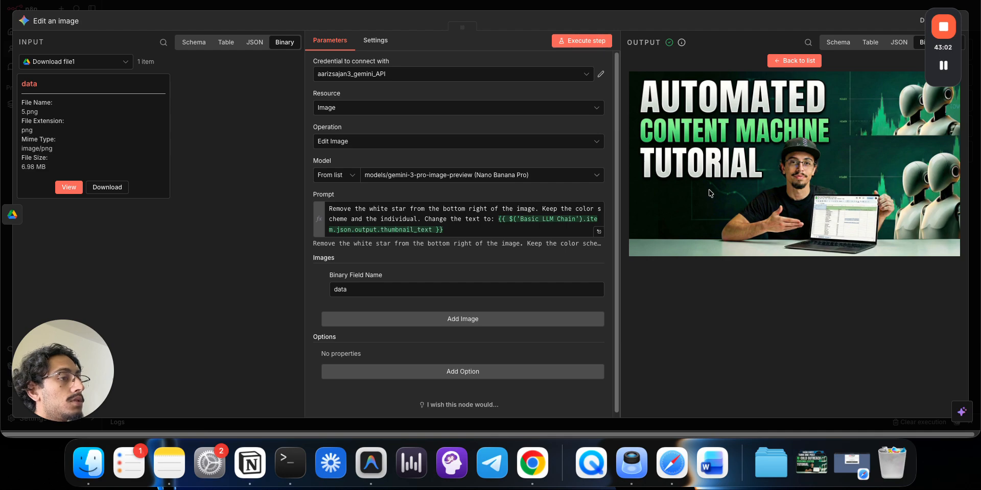
{"action": "left_click", "coordinate": [598, 231]}
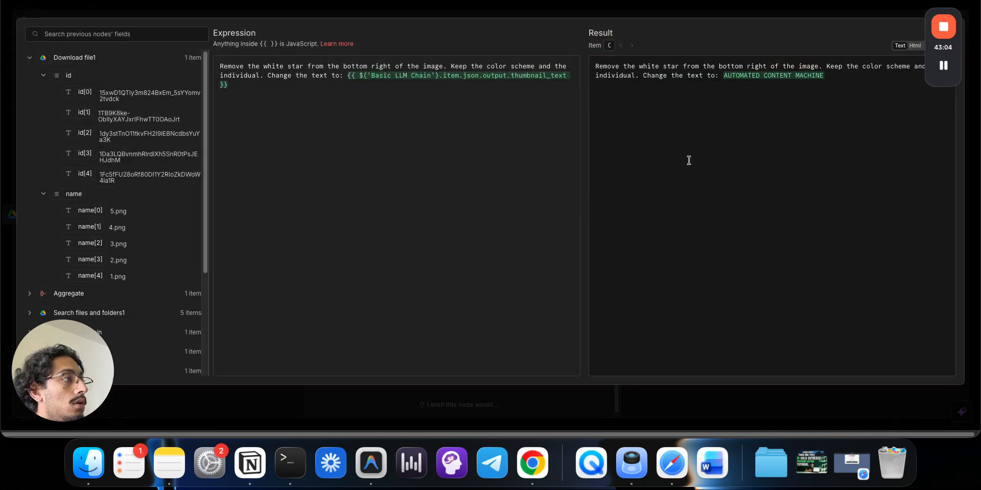
{"action": "left_click", "coordinate": [743, 14]}
{"action": "left_click", "coordinate": [679, 6]}
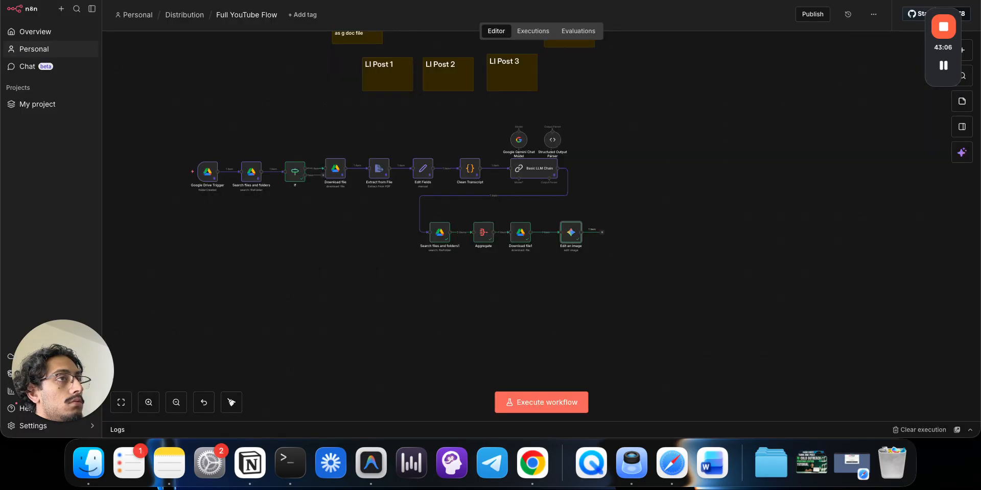
{"action": "left_click", "coordinate": [639, 0]}
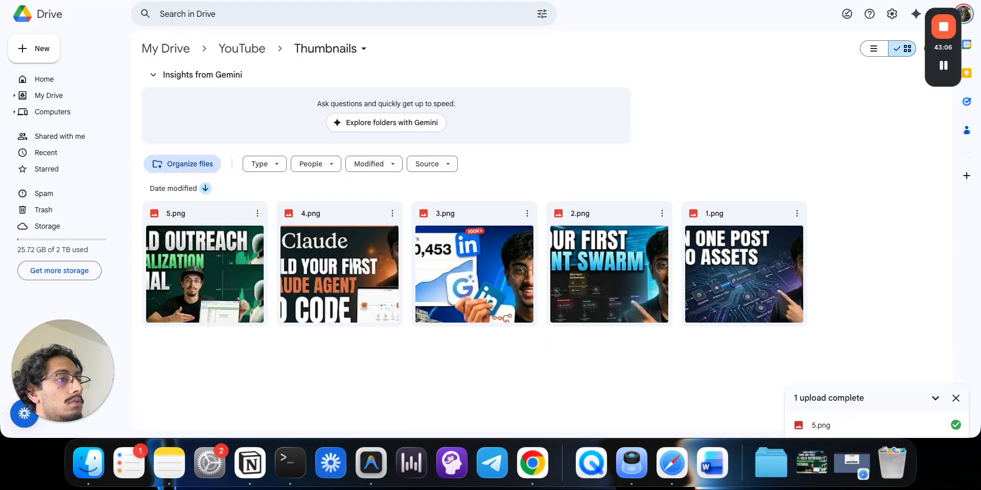
{"action": "double_click", "coordinate": [236, 250]}
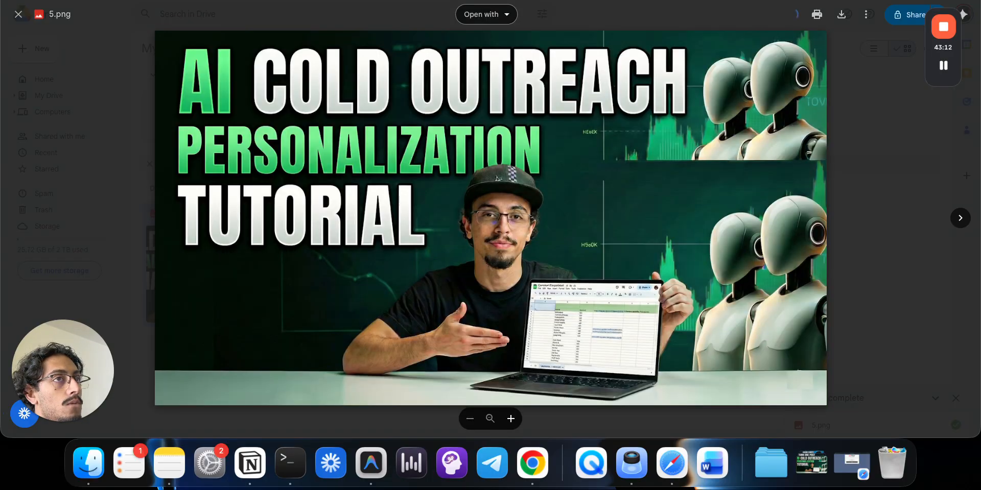
{"action": "left_click", "coordinate": [207, 2]}
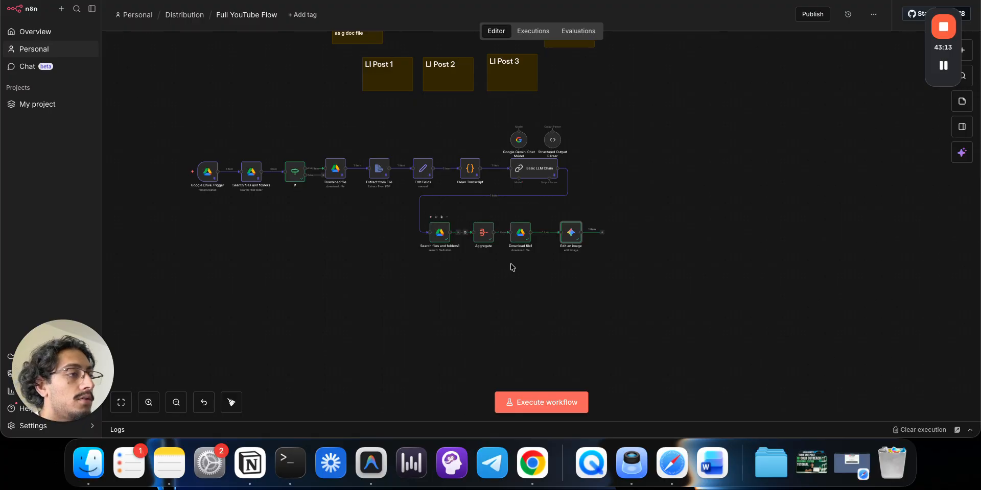
- Add the word 'strictly' to the Edit an image prompt
{"action": "left_click_drag", "start_coordinate": [547, 274], "coordinate": [439, 200]}
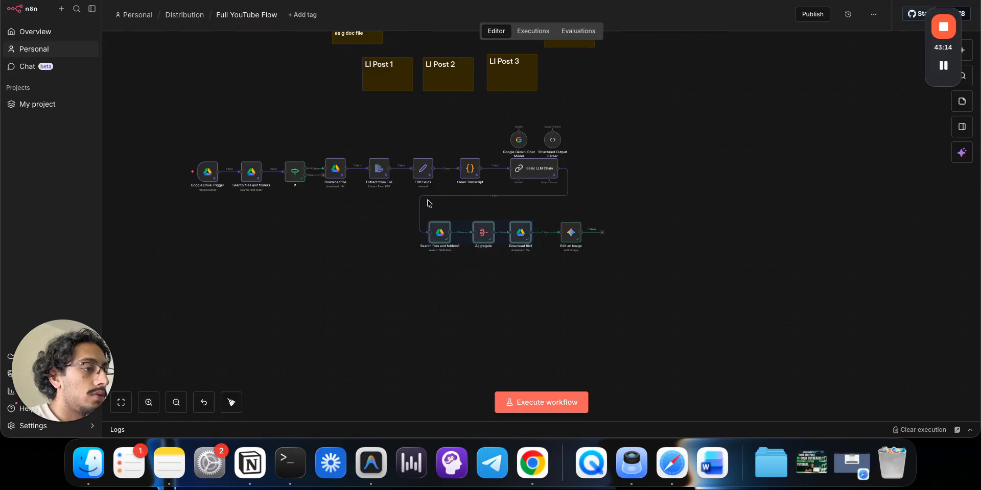
{"action": "double_click", "coordinate": [571, 240]}
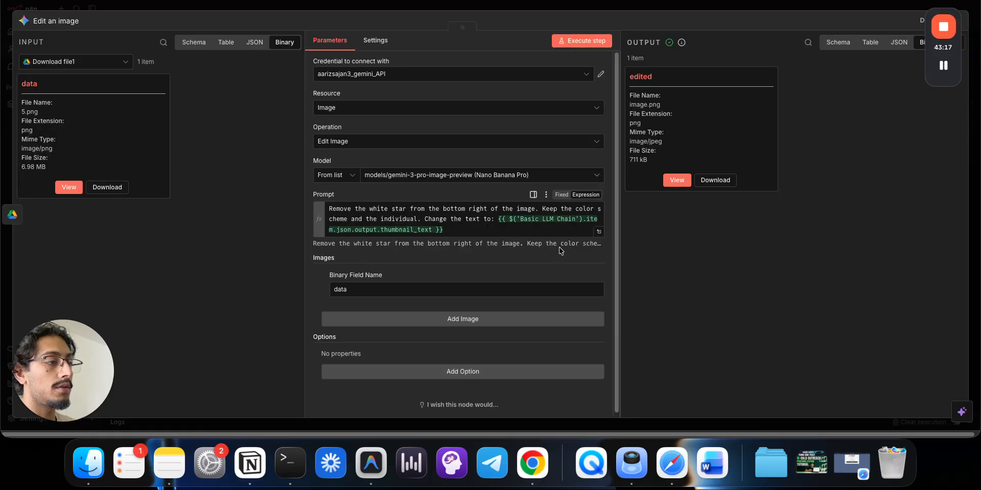
{"action": "left_click", "coordinate": [476, 226]}
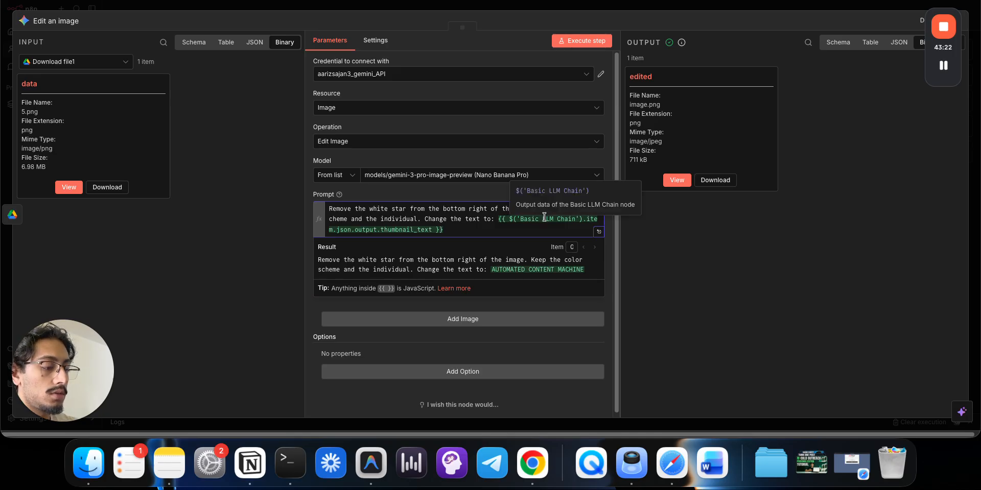
{"action": "key", "text": "super+z"}
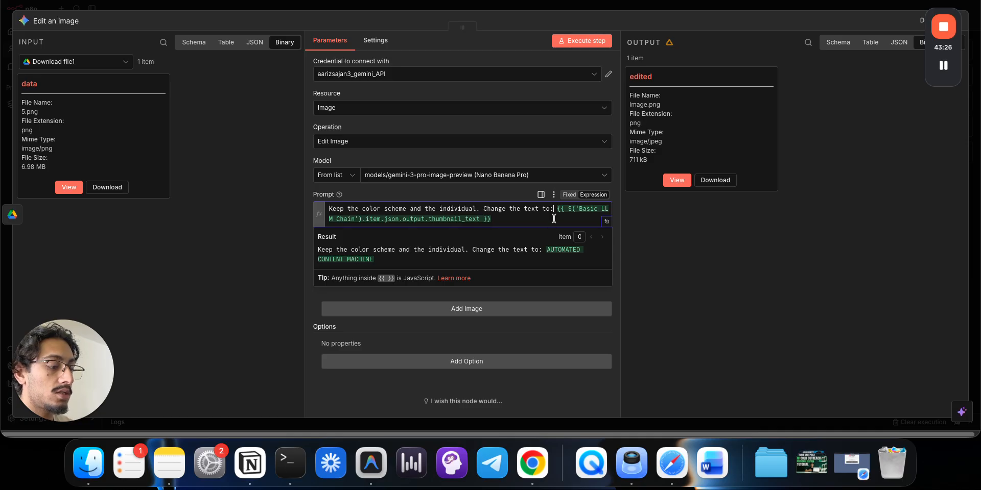
{"action": "type", "text": "strict;y"}
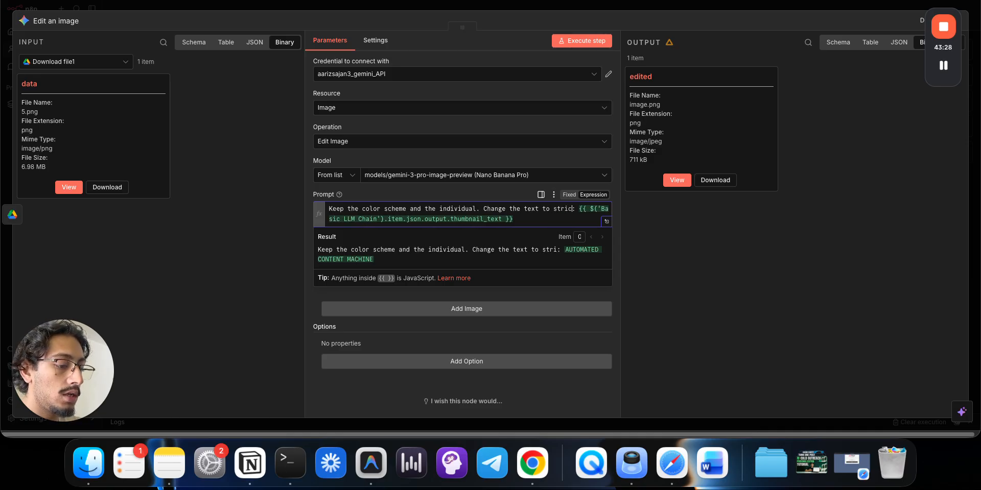
{"action": "key", "text": "BackSpace"}
{"action": "key", "text": "BackSpace"}
{"action": "type", "text": "l"}
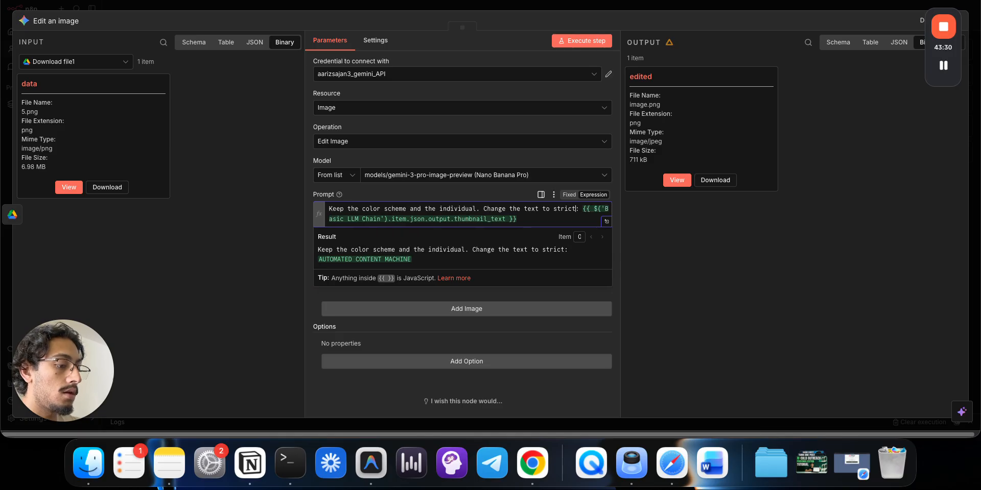
{"action": "type", "text": "y"}
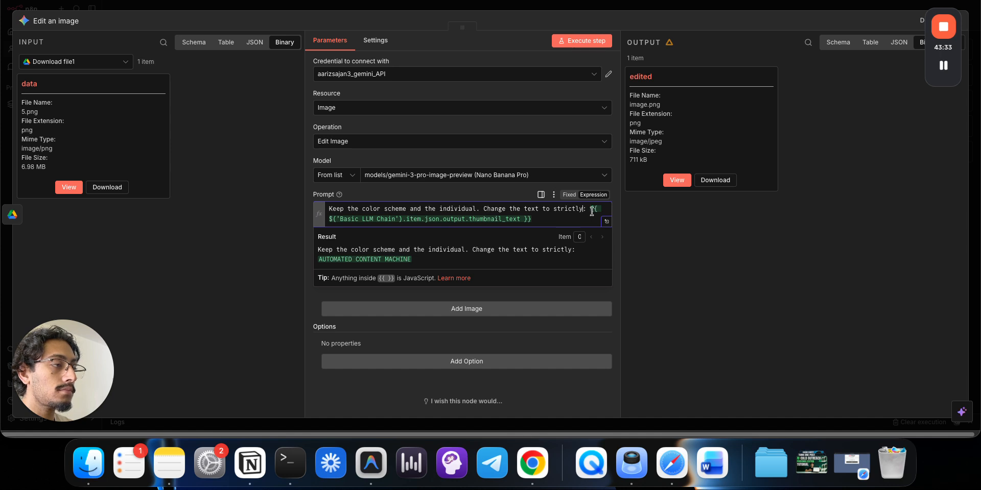
- Remove the colon and wrap the thumbnail_text expression in quotes, then close the node
{"action": "key", "text": "BackSpace"}
{"action": "key", "text": "BackSpace"}
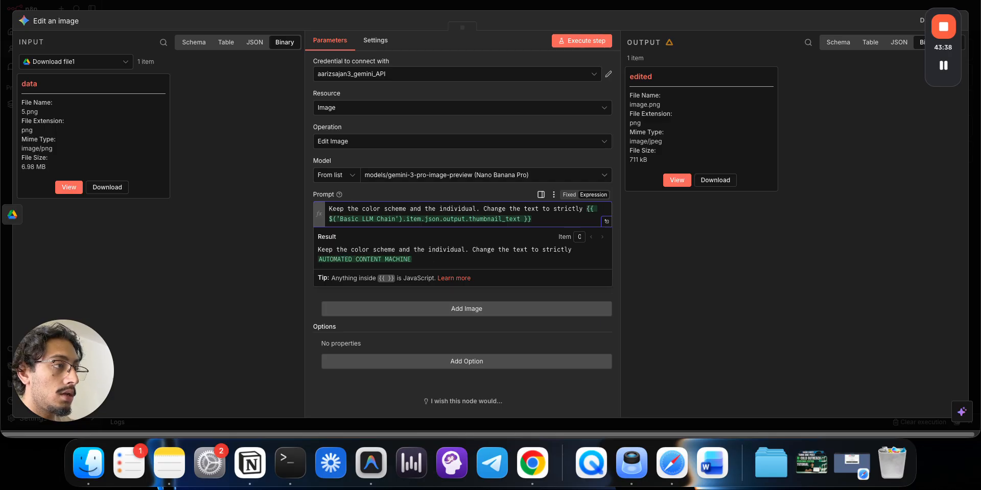
{"action": "type", "text": "\""}
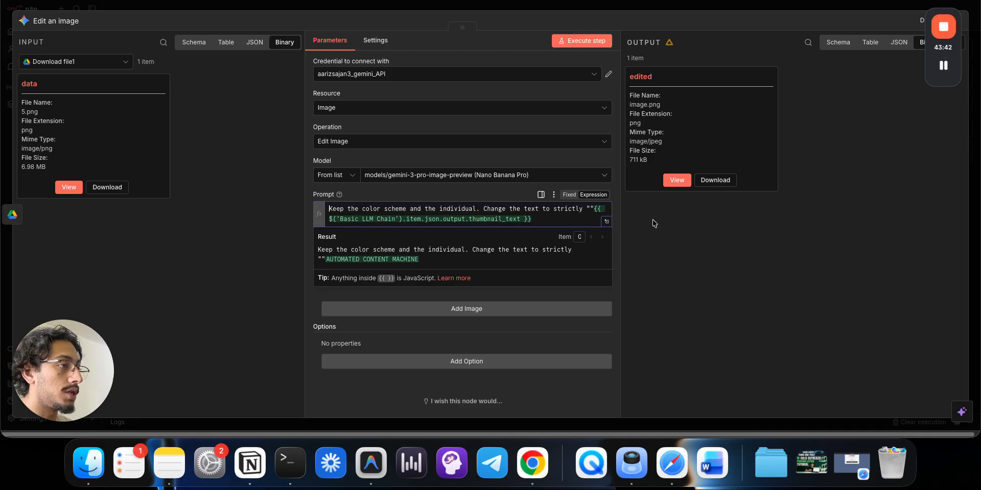
{"action": "key", "text": "Delete"}
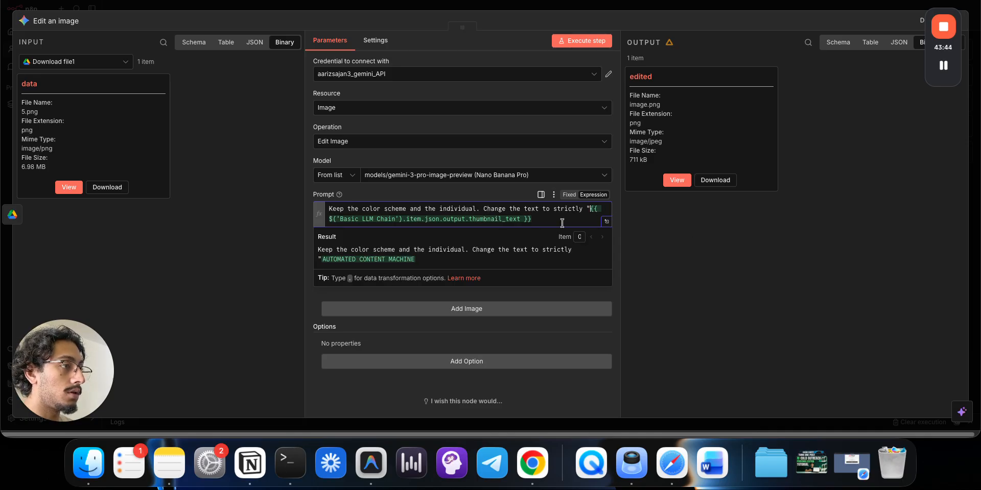
{"action": "left_click", "coordinate": [562, 222]}
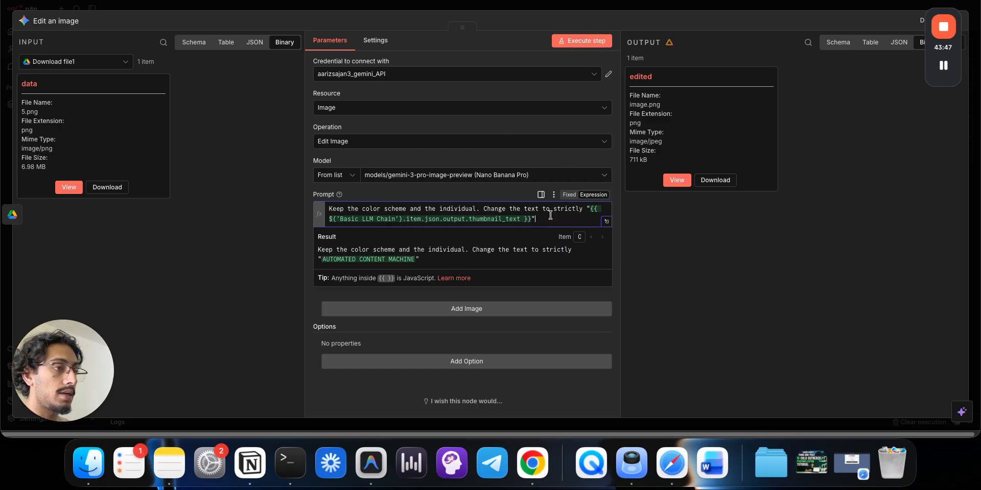
{"action": "left_click", "coordinate": [502, 13]}
{"action": "left_click", "coordinate": [502, 7]}
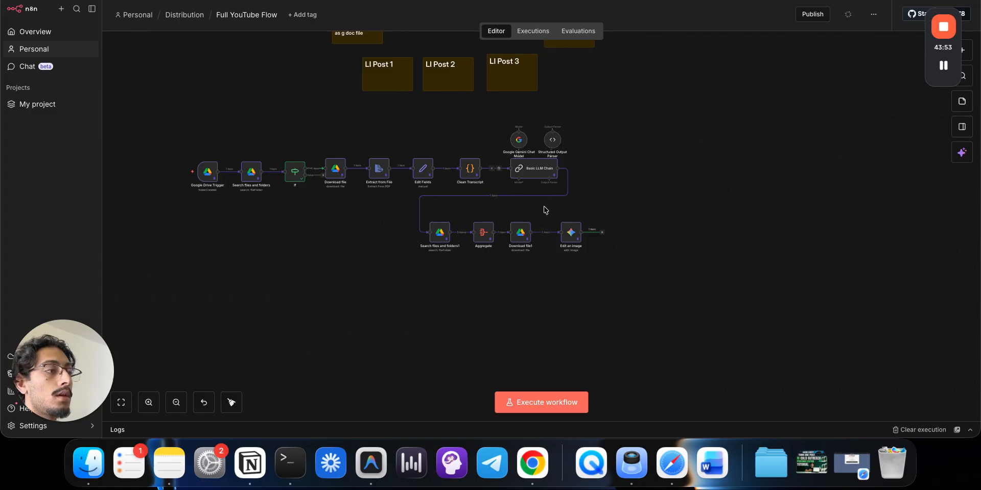
- View Edit an image's original input and edited AUTOMATED CONTENT MACHINE TUTORIAL thumbnails side by side
{"action": "left_click", "coordinate": [570, 236]}
{"action": "double_click", "coordinate": [570, 235]}
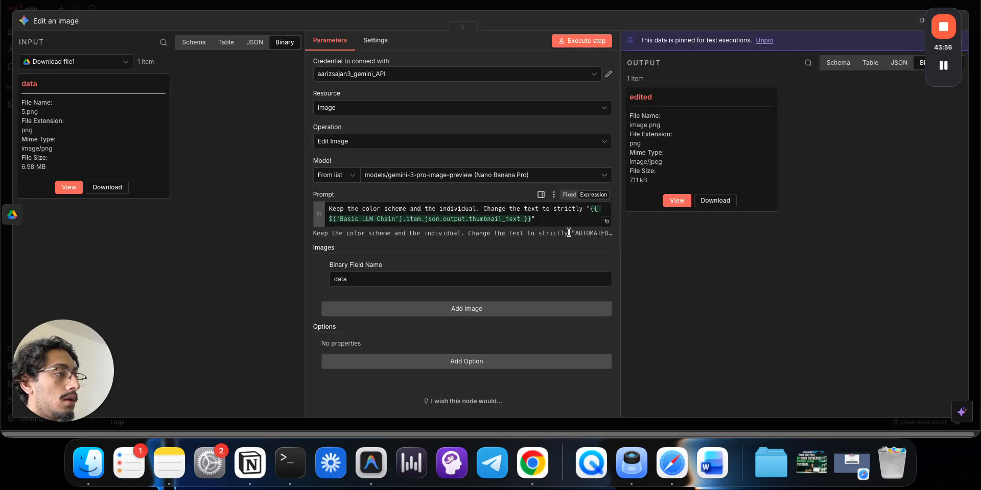
{"action": "left_click", "coordinate": [681, 205]}
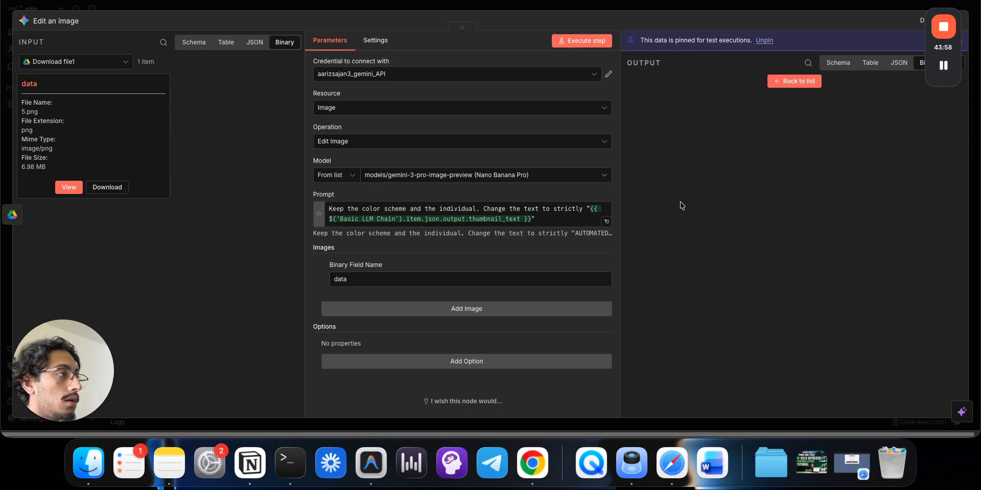
{"action": "left_click", "coordinate": [69, 187]}
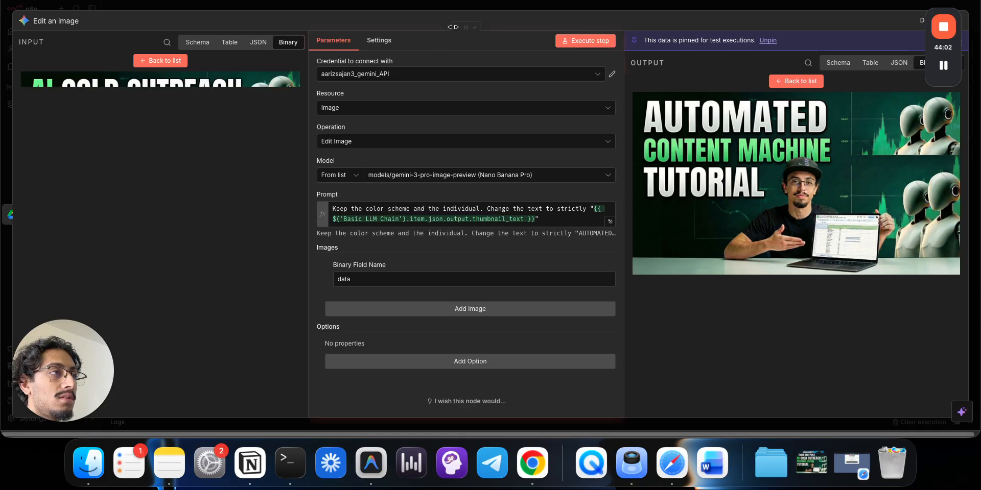
{"action": "left_click_drag", "start_coordinate": [450, 28], "coordinate": [463, 28]}
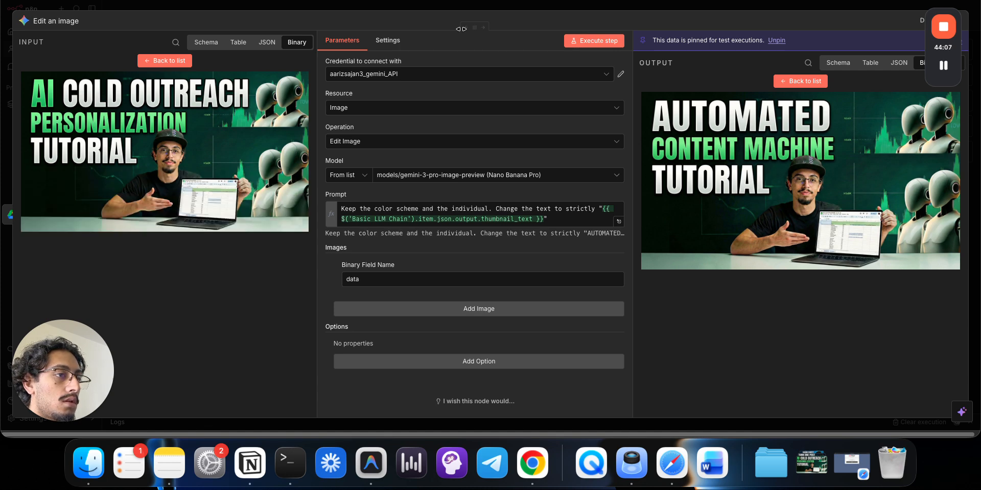
{"action": "mouse_move", "coordinate": [462, 29]}
{"action": "left_mouse_down"}
{"action": "mouse_move", "coordinate": [442, 26]}
{"action": "mouse_move", "coordinate": [476, 21]}
{"action": "left_mouse_up"}
- Remove the extra output field and image inputs, keeping one 'data' Binary Field Name, then close
{"action": "left_click", "coordinate": [451, 361]}
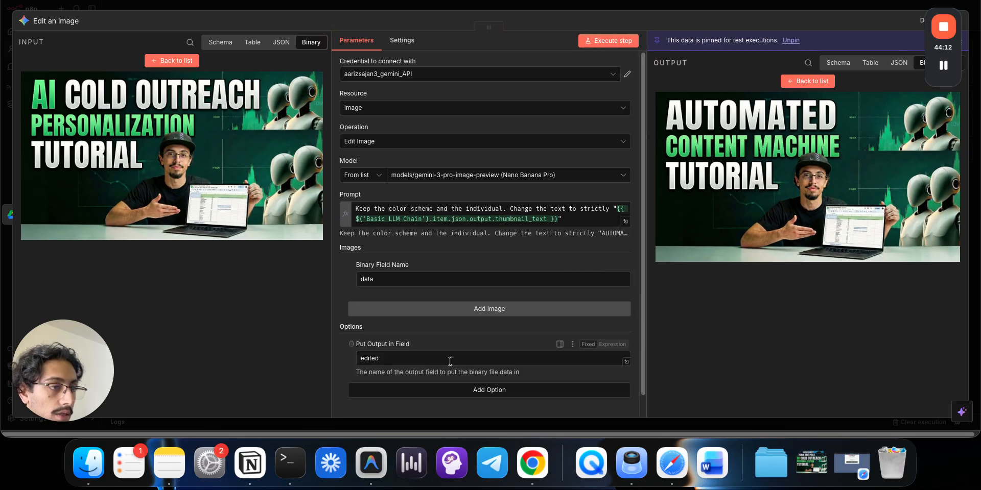
{"action": "scroll", "coordinate": [450, 361], "scroll_direction": "down", "scroll_amount": 1}
{"action": "left_click", "coordinate": [351, 338]}
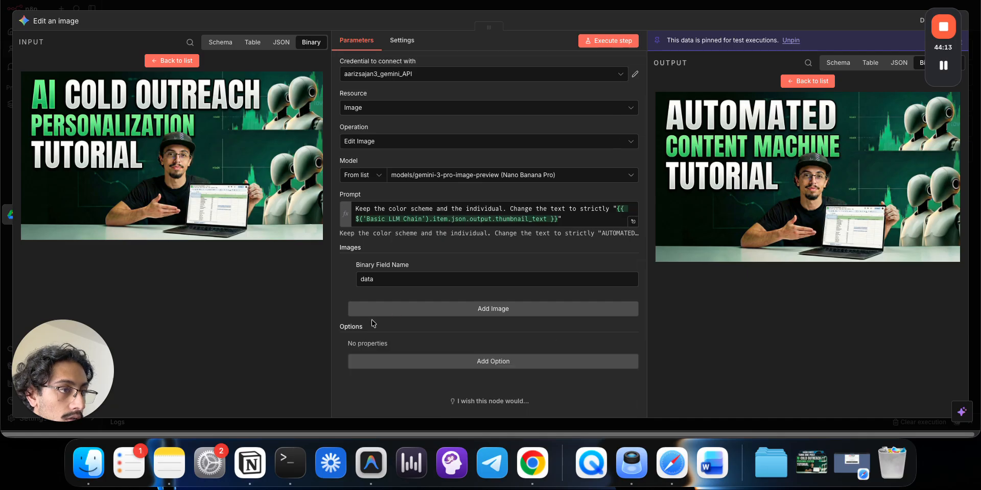
{"action": "left_click", "coordinate": [399, 310]}
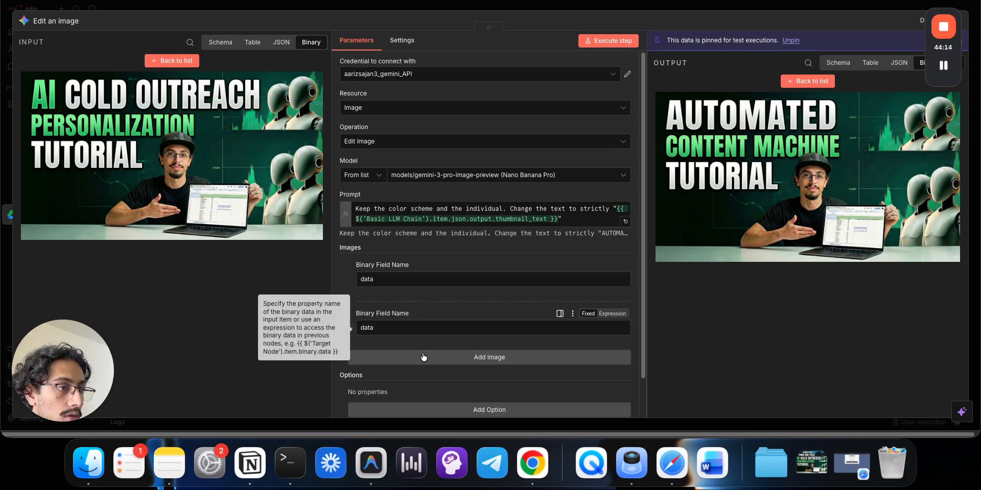
{"action": "left_click", "coordinate": [352, 328]}
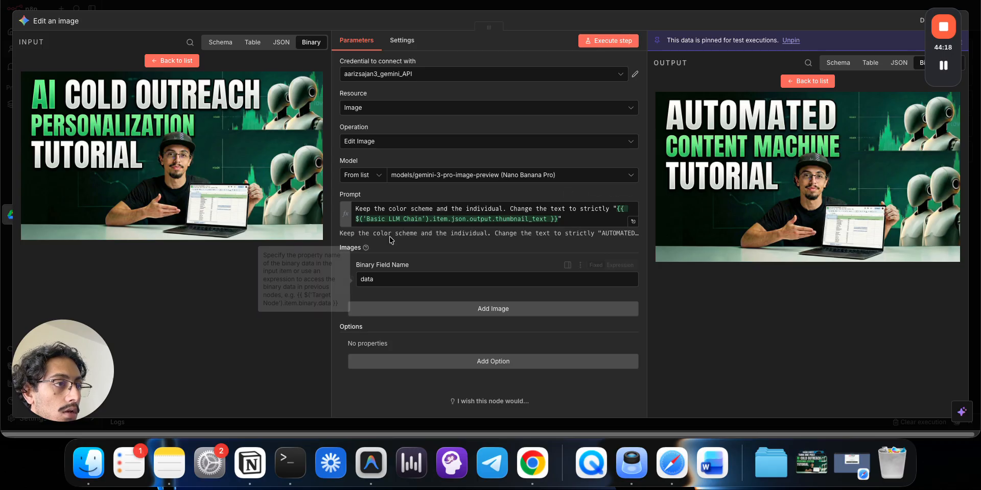
{"action": "left_click", "coordinate": [432, 310]}
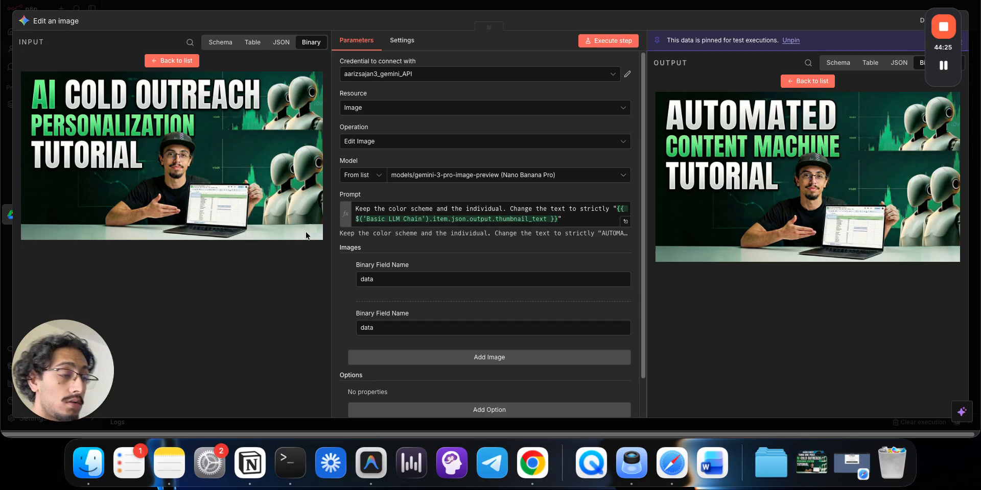
{"action": "left_click", "coordinate": [624, 264]}
{"action": "left_click", "coordinate": [624, 264]}
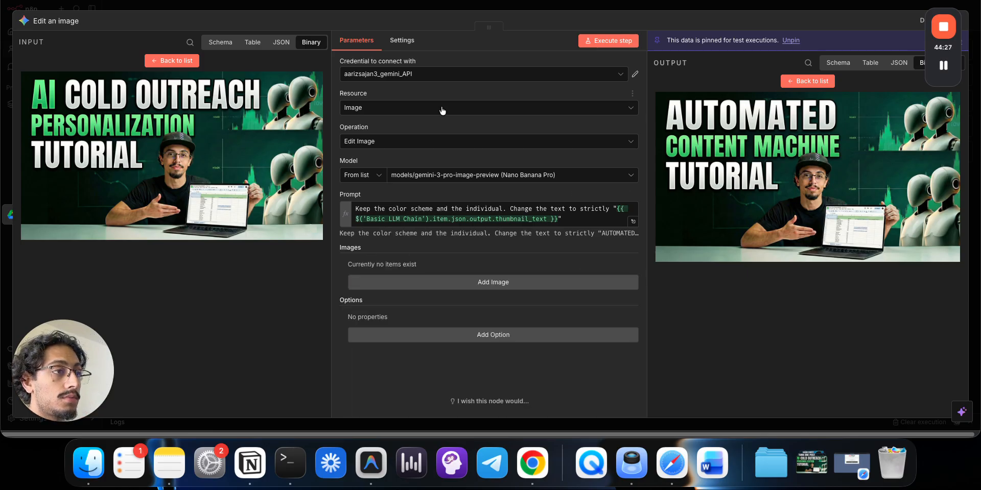
{"action": "left_click", "coordinate": [375, 285]}
{"action": "key", "text": "Escape"}
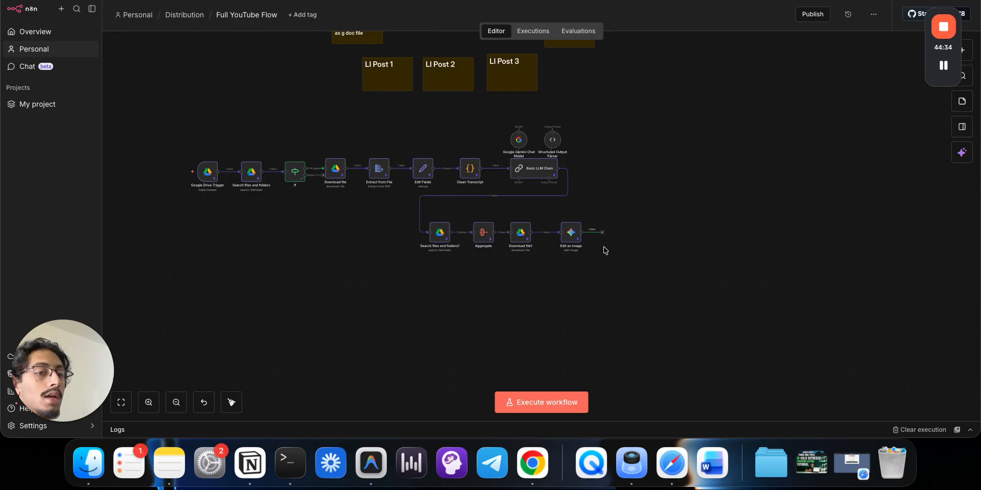
- Open the Distribution spreadsheet in Google Sheets
{"action": "key", "text": "super+t"}
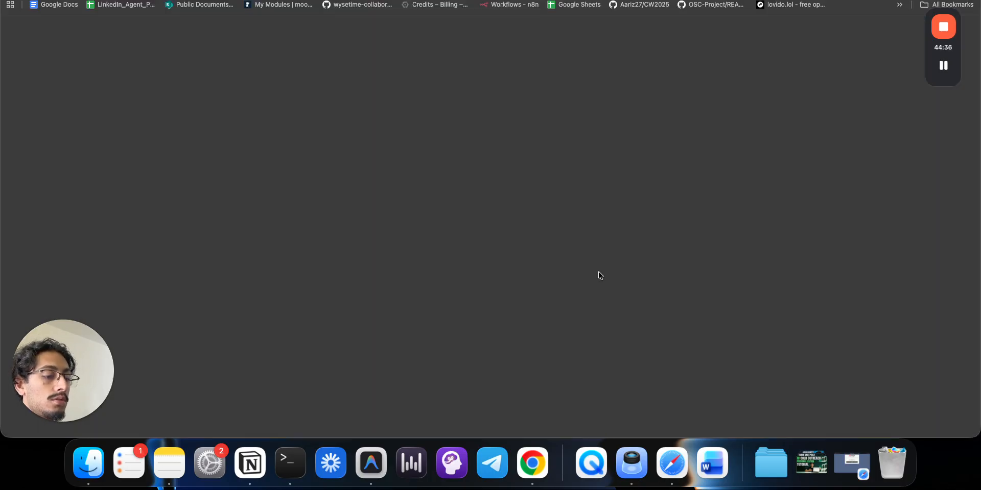
{"action": "type", "text": "she"}
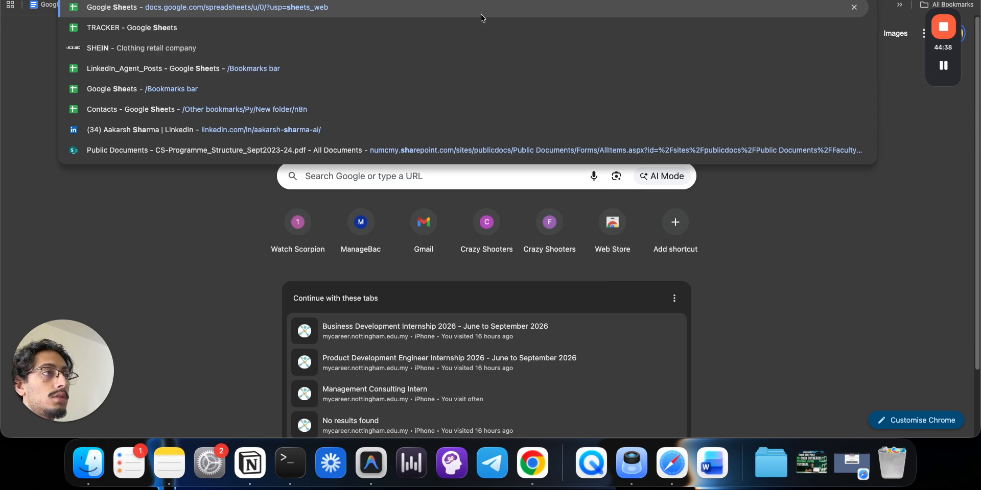
{"action": "left_click", "coordinate": [486, 6]}
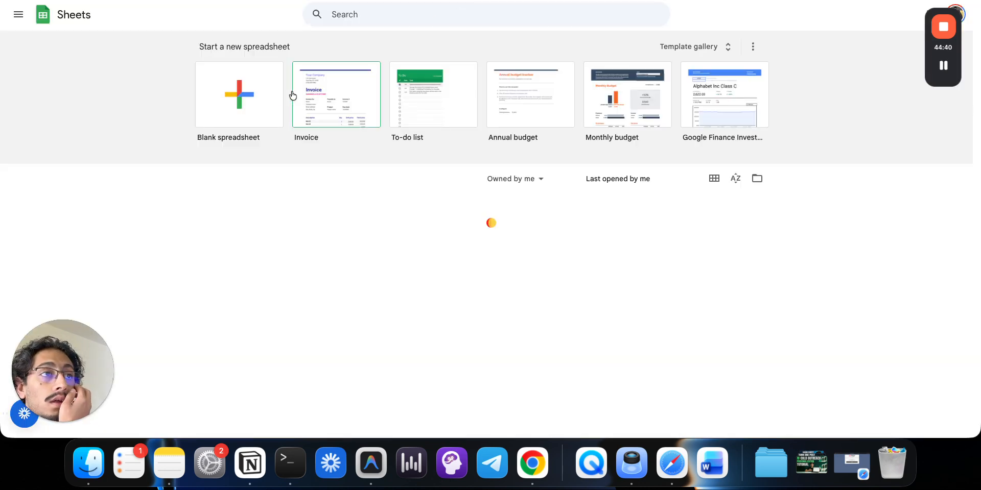
{"action": "left_click", "coordinate": [258, 91]}
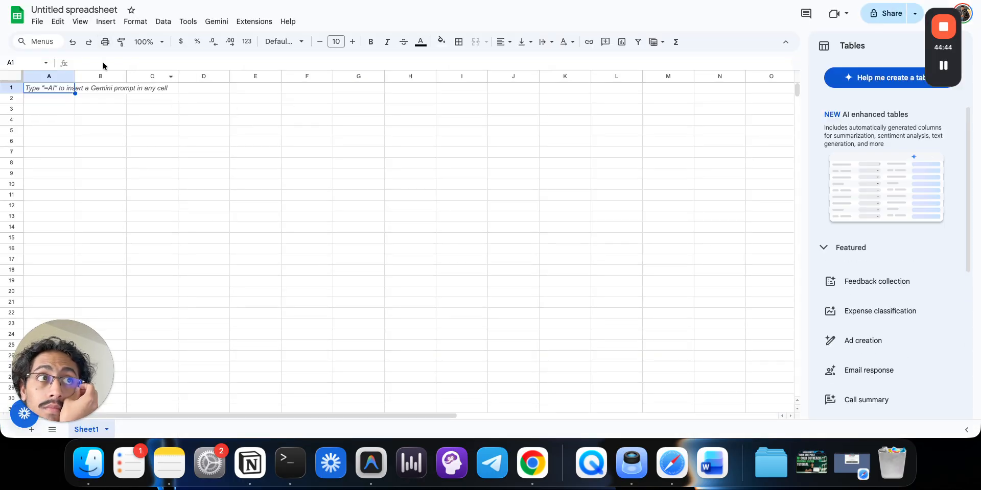
{"action": "scroll", "coordinate": [344, 276], "scroll_direction": "down", "scroll_amount": 2}
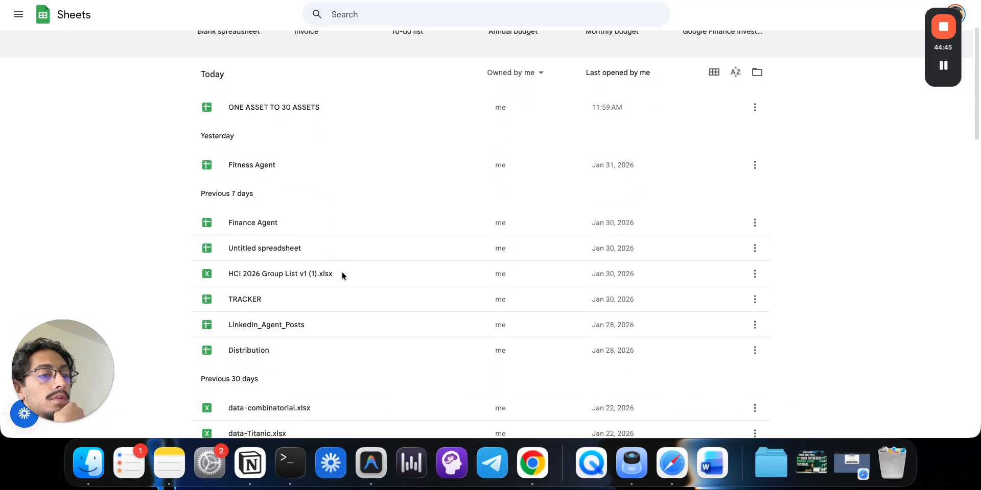
{"action": "left_click", "coordinate": [291, 345]}
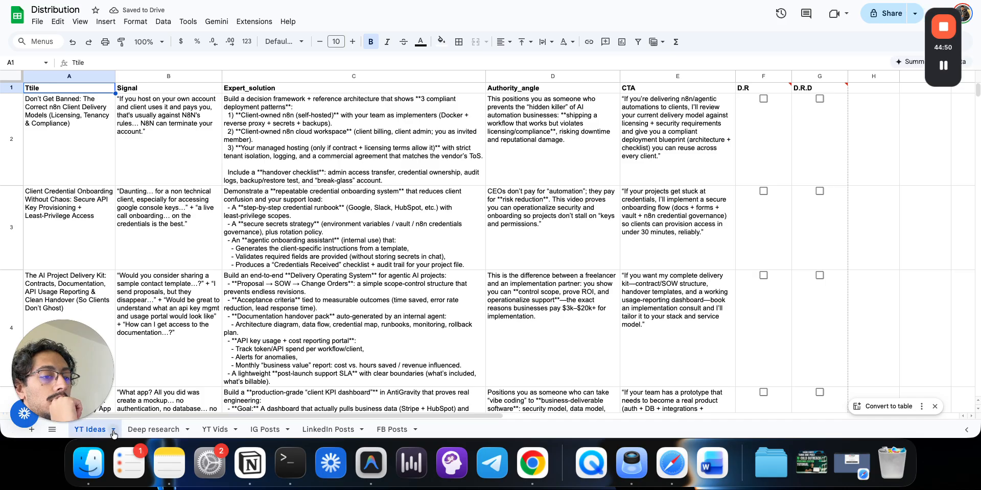
- Add a sheet named 'title, tbnl, posts' and move it after FB Posts
{"action": "left_click", "coordinate": [32, 429]}
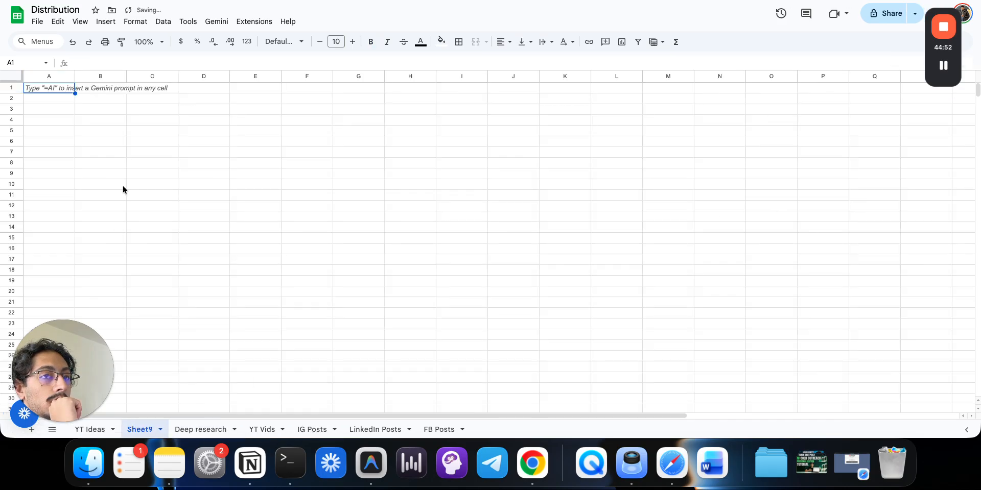
{"action": "right_click", "coordinate": [135, 428]}
{"action": "left_click", "coordinate": [164, 303]}
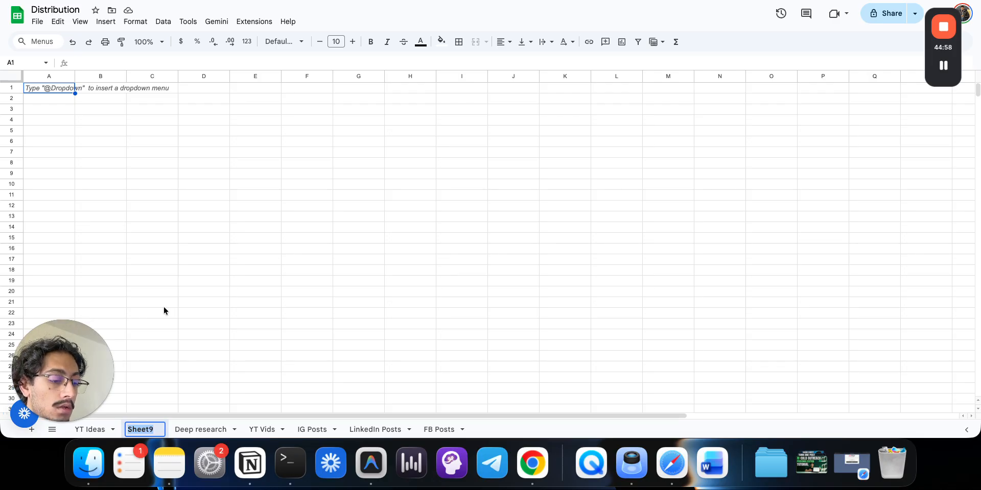
{"action": "type", "text": "title,"}
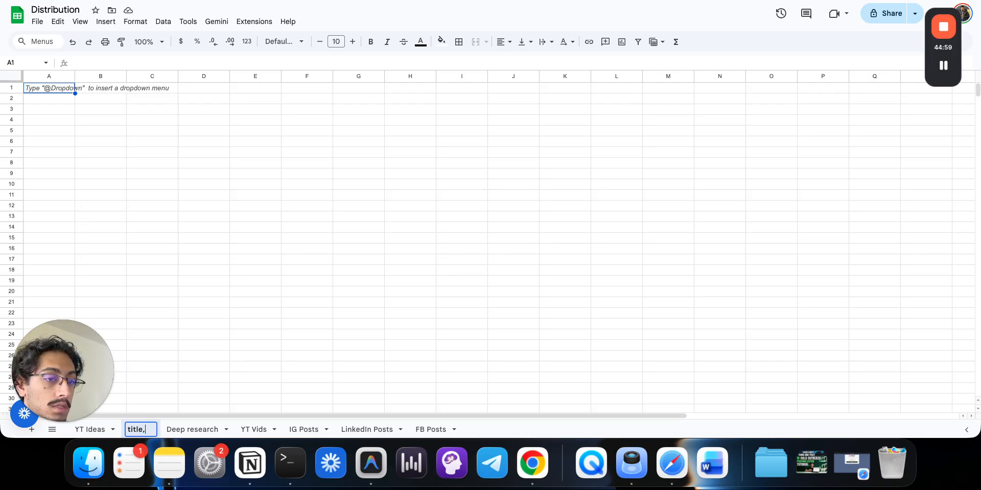
{"action": "type", "text": " tbn"}
{"action": "type", "text": "l"}
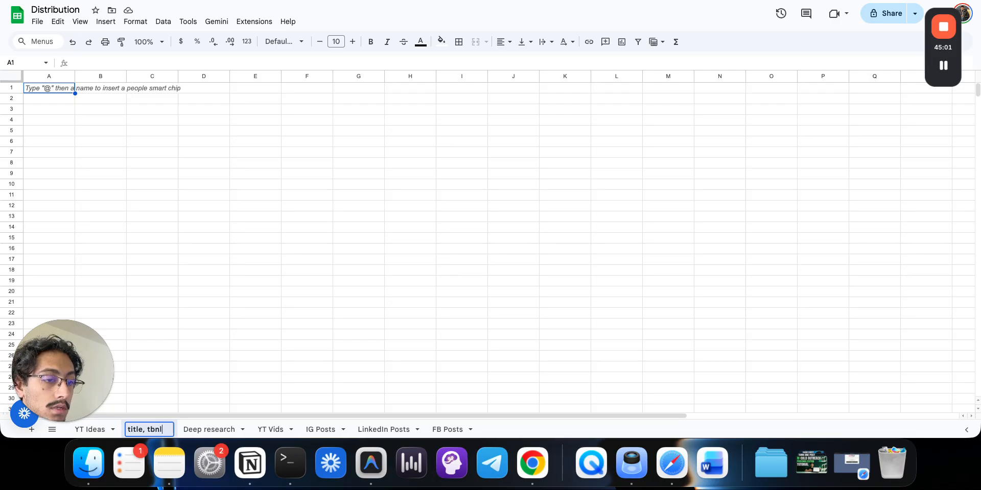
{"action": "type", "text": ", oosts"}
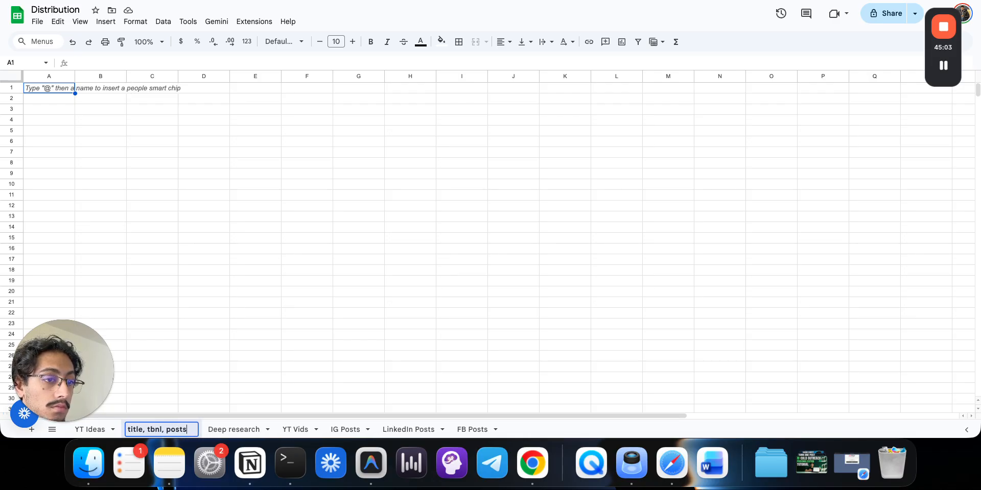
{"action": "key", "text": "Return"}
{"action": "left_click_drag", "start_coordinate": [154, 430], "coordinate": [507, 431]}
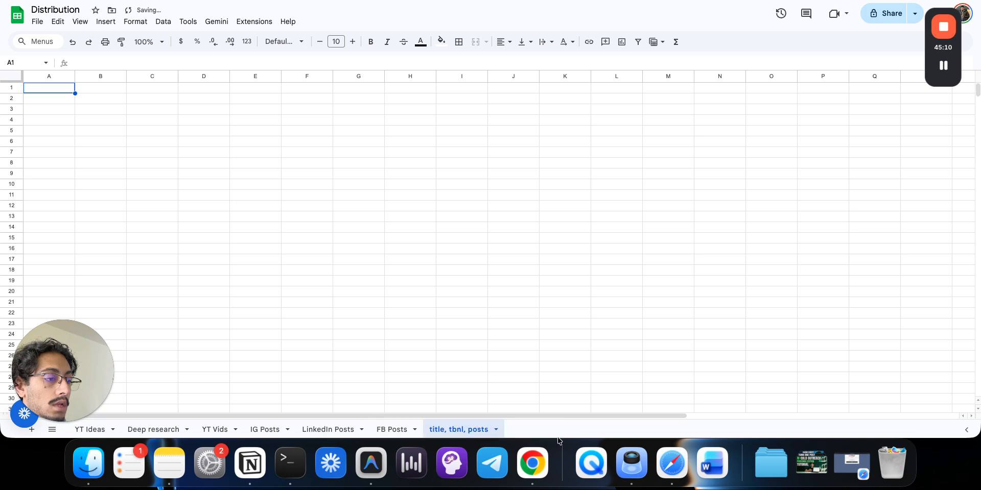
- Enter bold headers Title in A1 and Tbnl_text in B1
{"action": "left_click", "coordinate": [526, 389]}
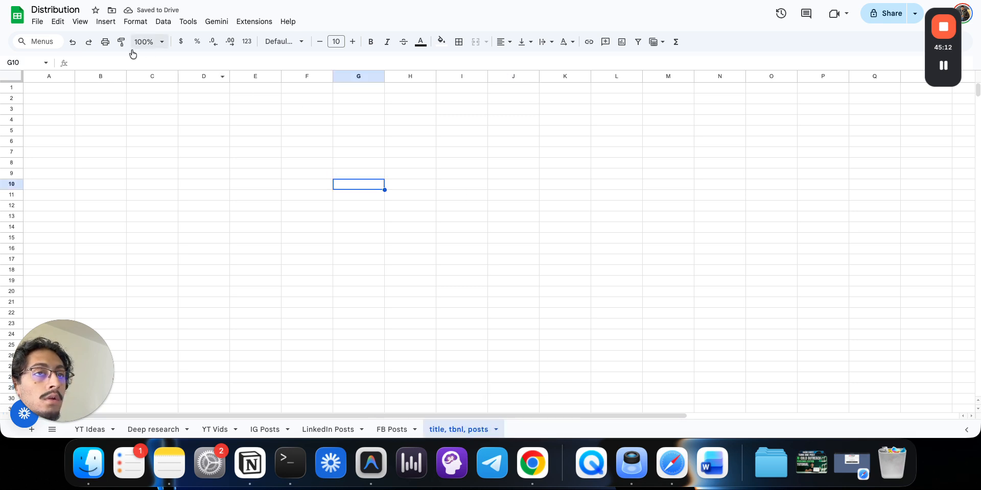
{"action": "left_click", "coordinate": [60, 91]}
{"action": "key", "text": "super+b"}
{"action": "type", "text": "Ttile"}
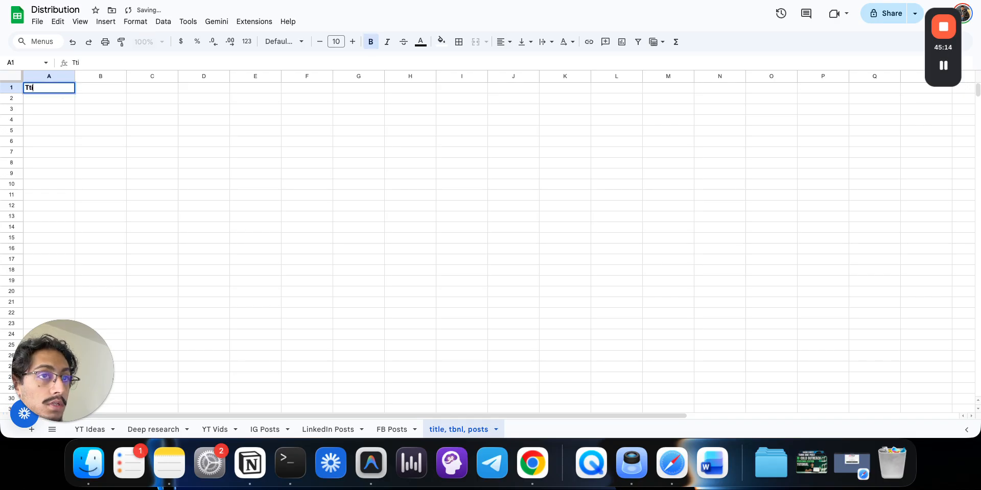
{"action": "key", "text": "BackSpace"}
{"action": "key", "text": "BackSpace"}
{"action": "key", "text": "BackSpace"}
{"action": "key", "text": "BackSpace"}
{"action": "key", "text": "BackSpace"}
{"action": "type", "text": "Title"}
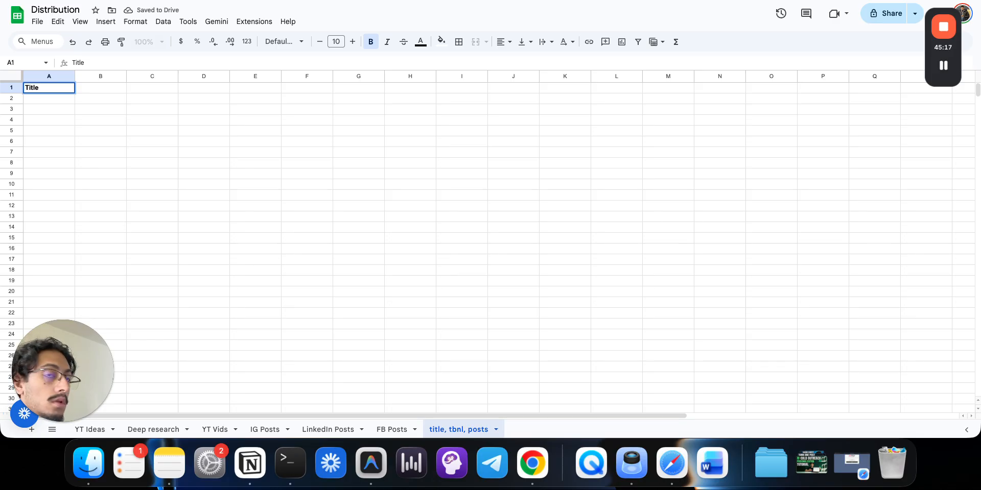
{"action": "key", "text": "Tab"}
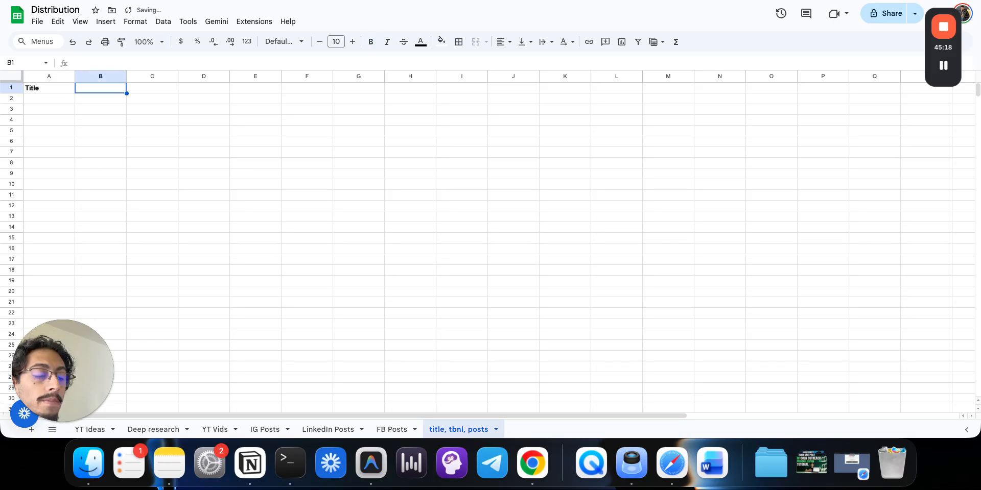
{"action": "type", "text": "TB"}
{"action": "key", "text": "BackSpace"}
{"action": "type", "text": "bnl_text"}
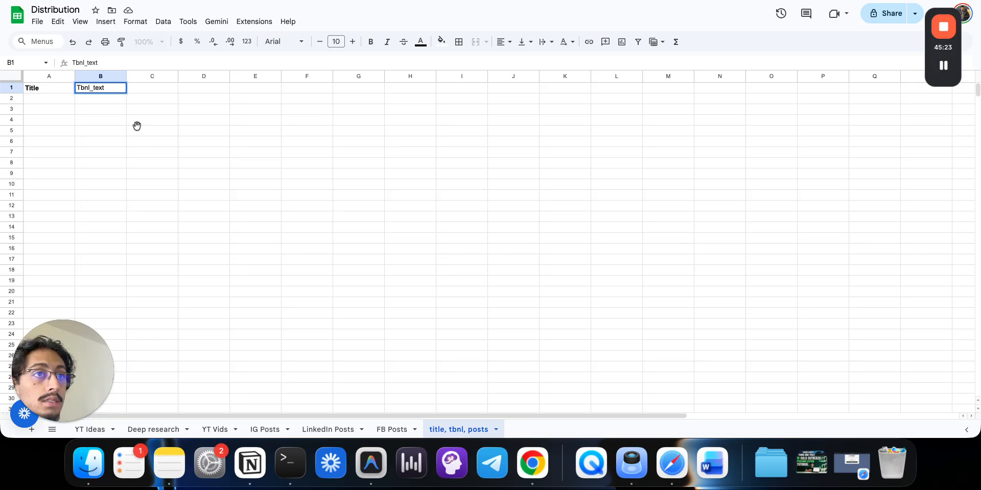
{"action": "left_click", "coordinate": [135, 129]}
{"action": "left_click", "coordinate": [111, 86]}
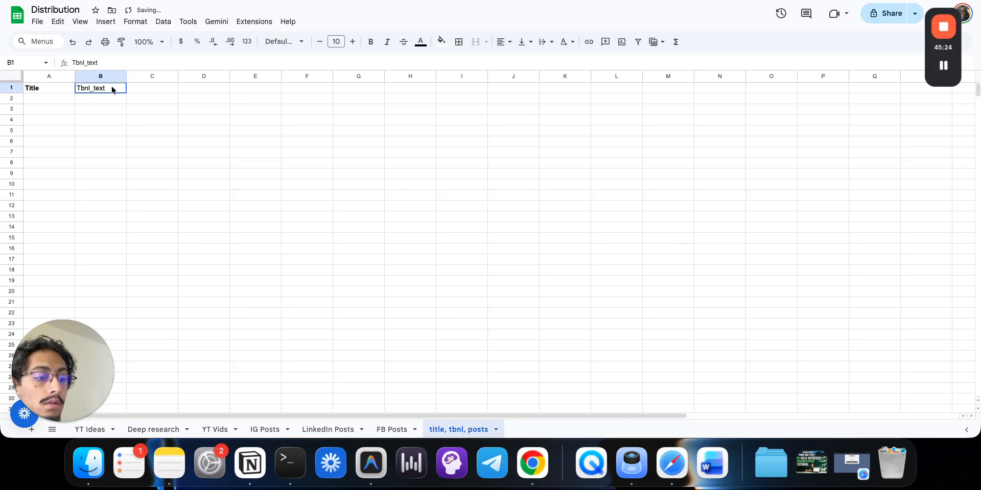
{"action": "left_click", "coordinate": [134, 127]}
- Add a bold Thumbnail header in C1 and widen columns A and C
{"action": "left_click", "coordinate": [153, 88]}
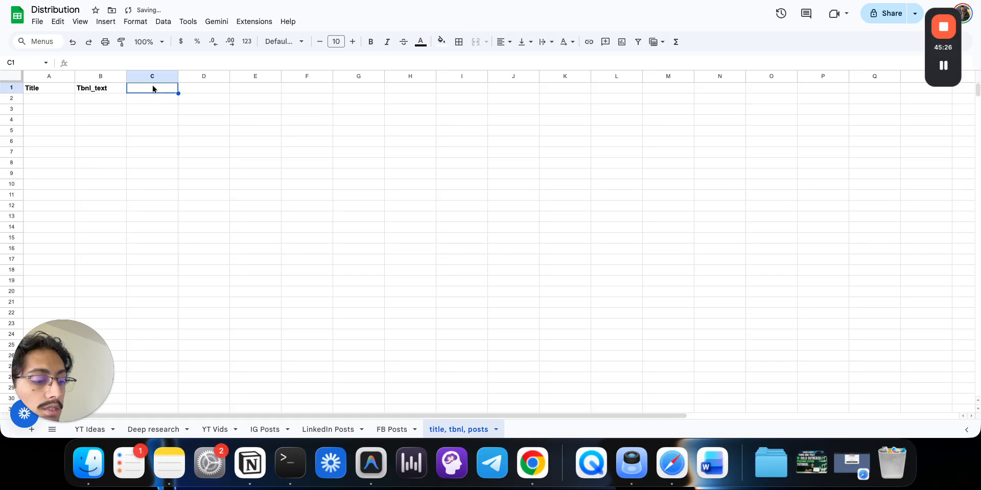
{"action": "type", "text": "Ima"}
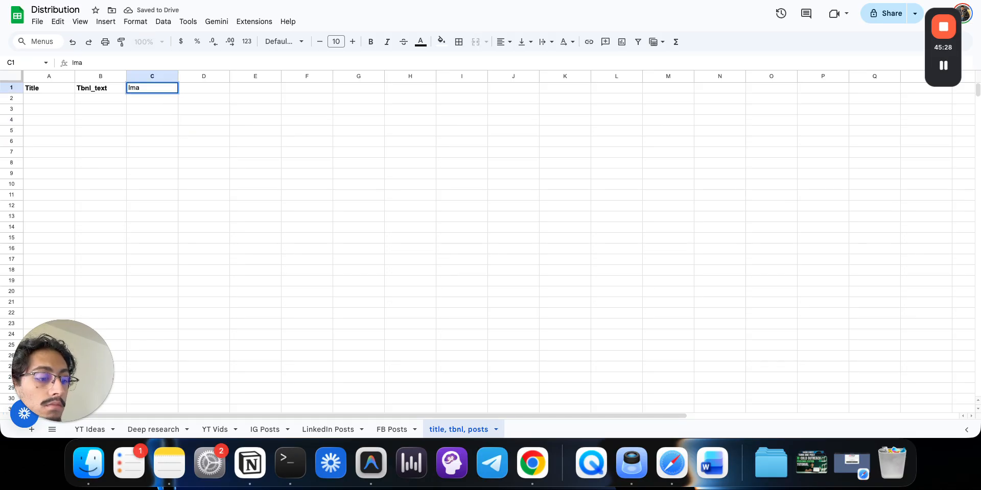
{"action": "type", "text": "ge"}
{"action": "key", "text": "BackSpace"}
{"action": "key", "text": "BackSpace"}
{"action": "key", "text": "BackSpace"}
{"action": "key", "text": "BackSpace"}
{"action": "key", "text": "BackSpace"}
{"action": "type", "text": "Thumbnail"}
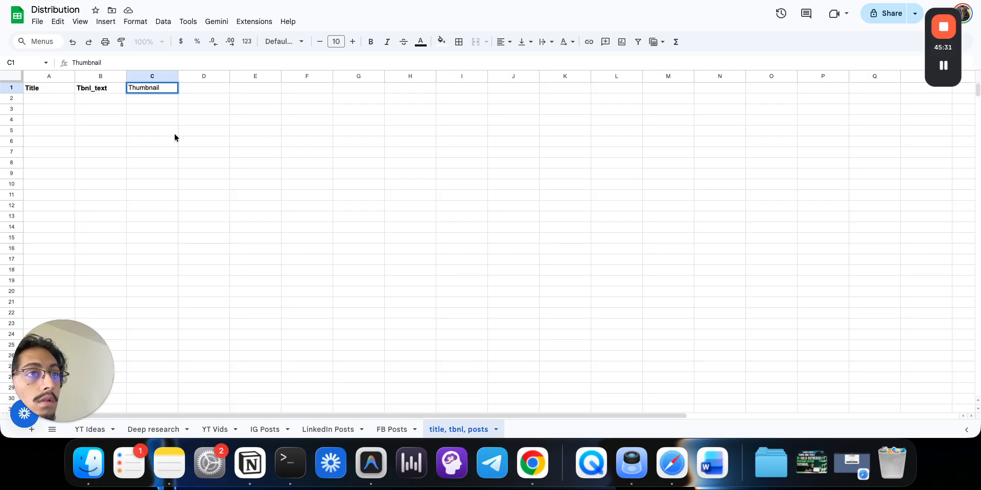
{"action": "left_click_drag", "start_coordinate": [174, 135], "coordinate": [164, 116]}
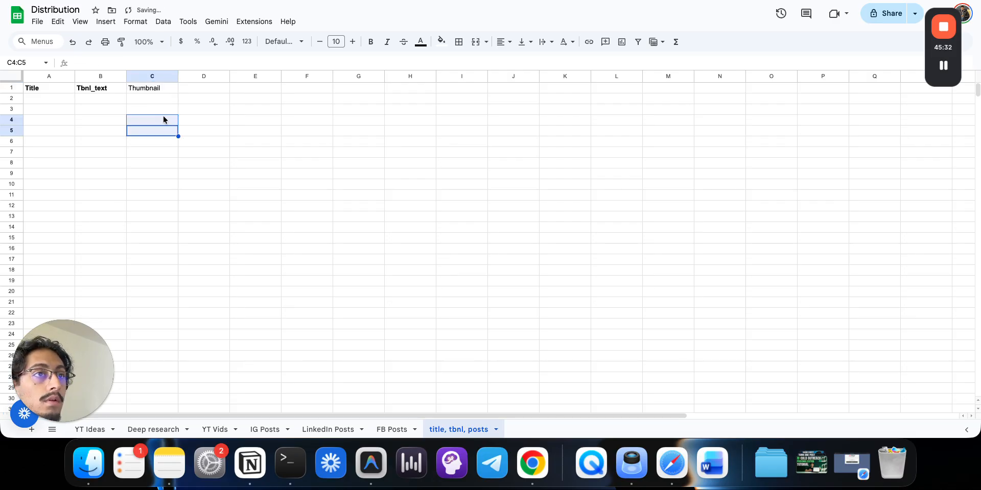
{"action": "left_click", "coordinate": [157, 91]}
{"action": "key", "text": "super+b"}
{"action": "left_click", "coordinate": [188, 205]}
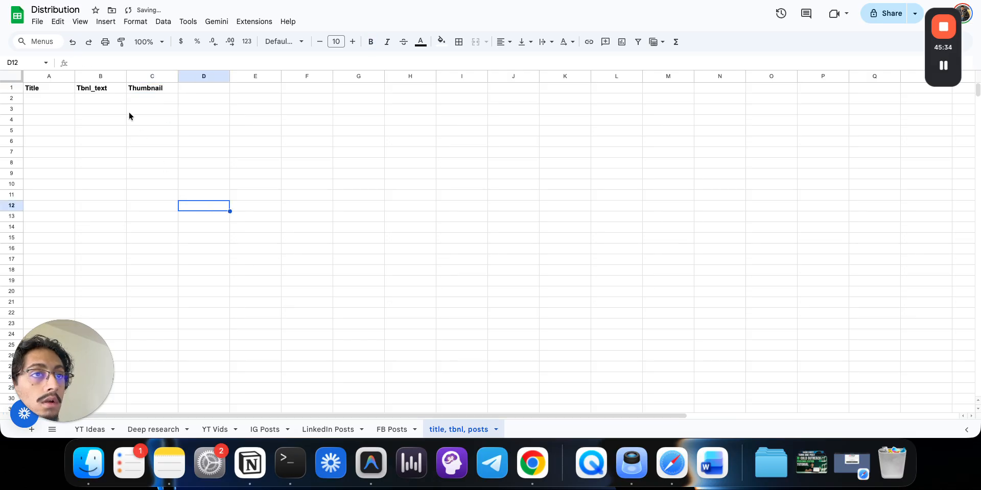
{"action": "left_click_drag", "start_coordinate": [75, 76], "coordinate": [348, 76]}
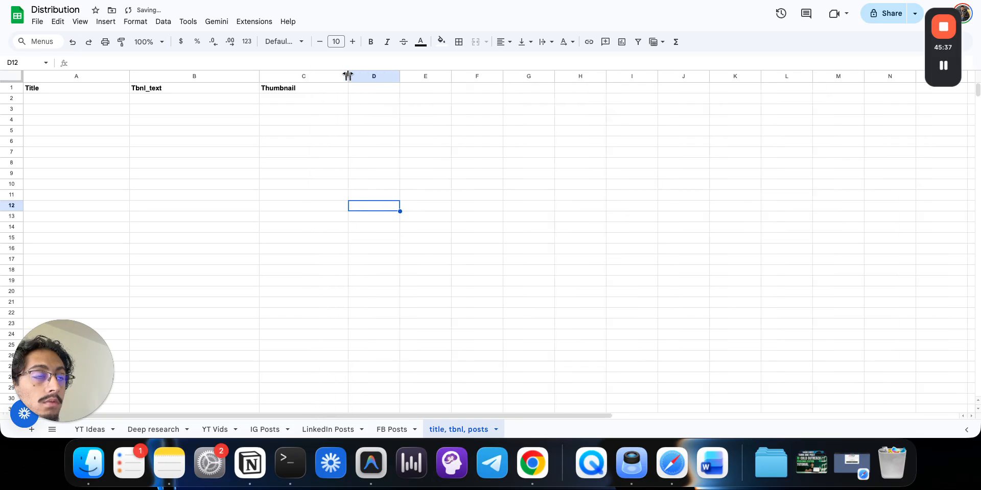
{"action": "left_click", "coordinate": [454, 110]}
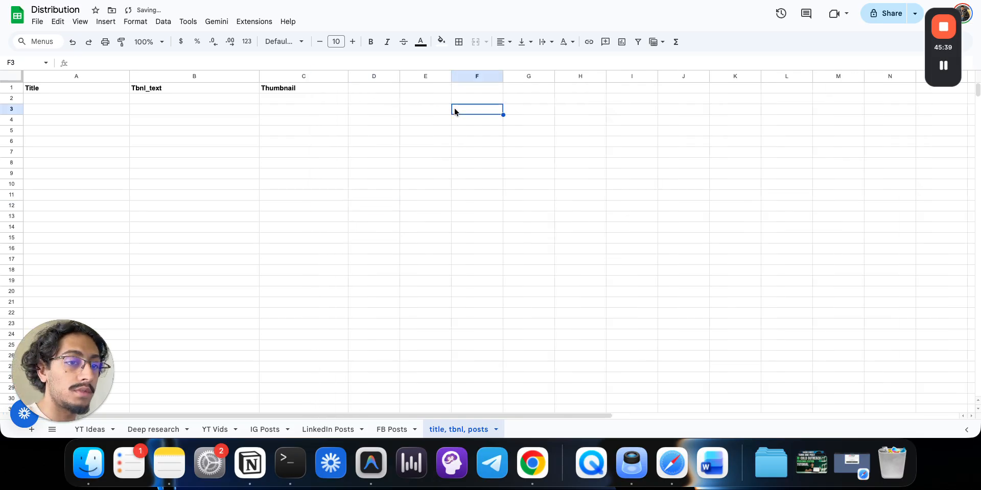
- Add a Google Drive Upload file node after Edit an image
{"action": "left_click", "coordinate": [214, 0]}
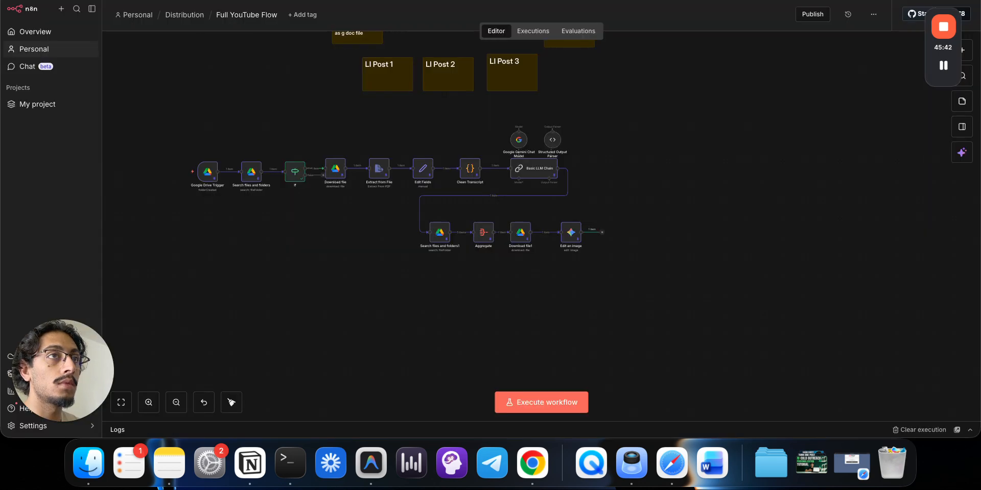
{"action": "left_click", "coordinate": [603, 233]}
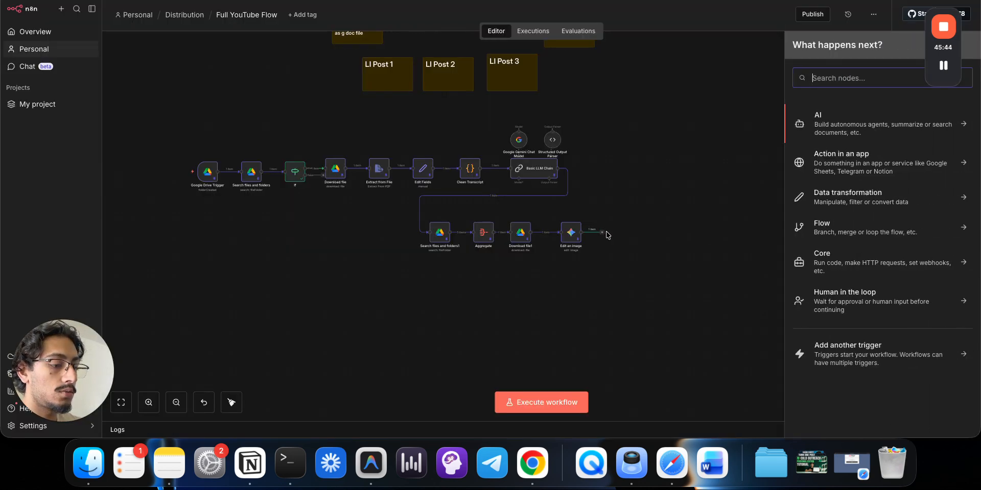
{"action": "type", "text": "drive"}
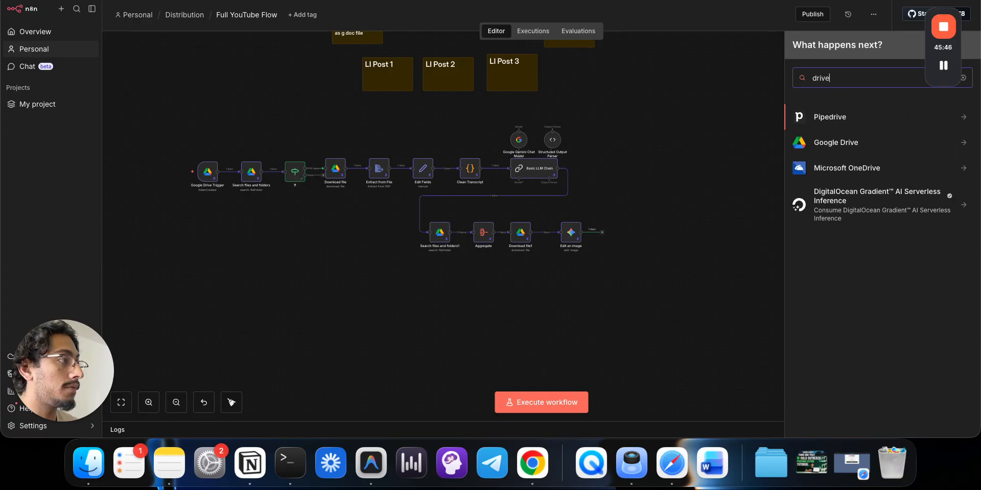
{"action": "left_click", "coordinate": [841, 148]}
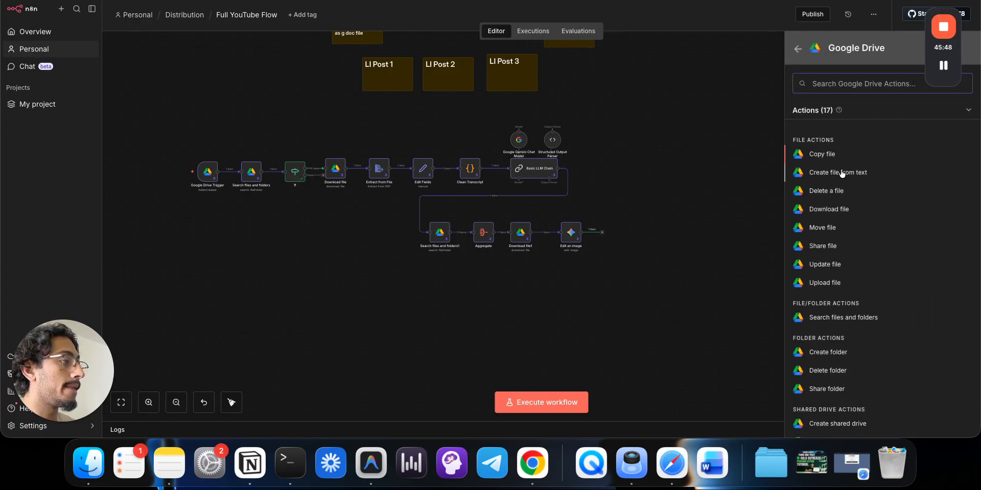
{"action": "left_click", "coordinate": [823, 282]}
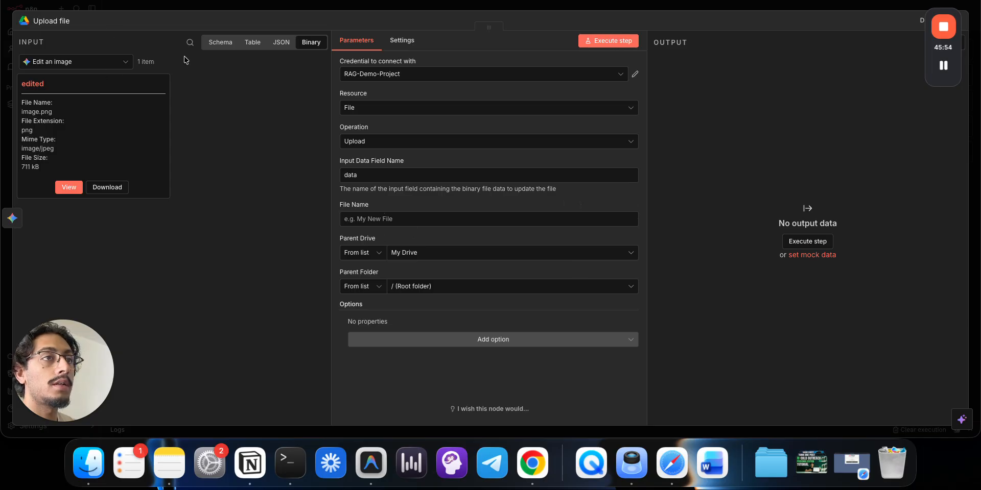
- Set the Upload file File Name to Basic LLM Chain's thumbnail_text expression
{"action": "left_click", "coordinate": [124, 66]}
{"action": "left_click", "coordinate": [99, 152]}
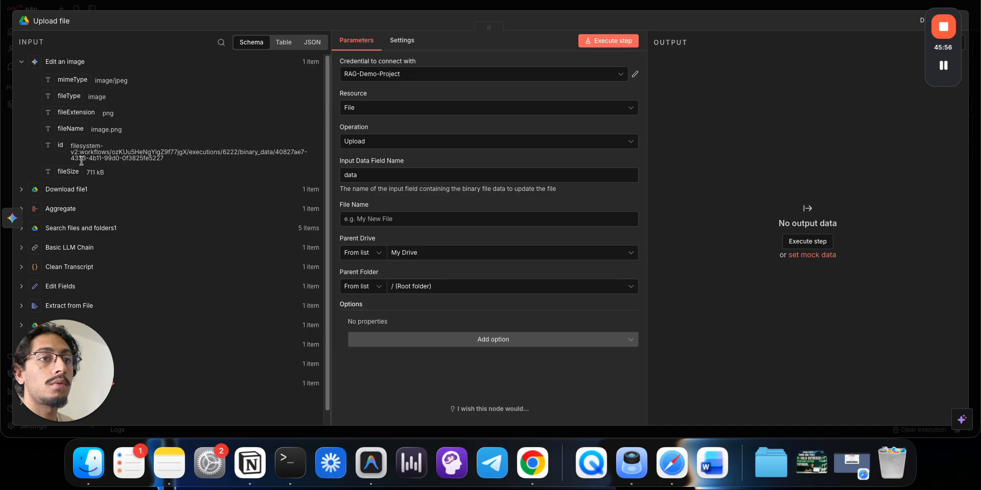
{"action": "left_click", "coordinate": [21, 62]}
{"action": "left_click", "coordinate": [21, 139]}
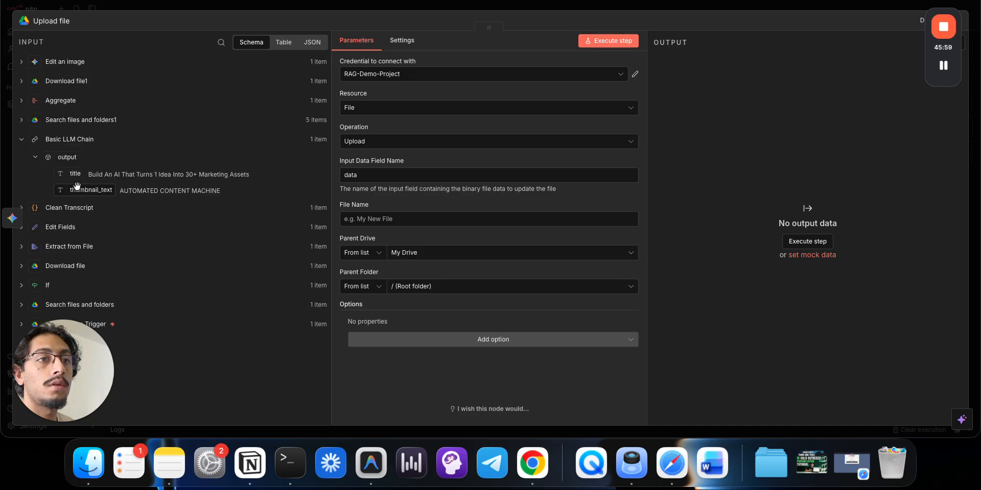
{"action": "left_click_drag", "start_coordinate": [91, 190], "coordinate": [364, 218]}
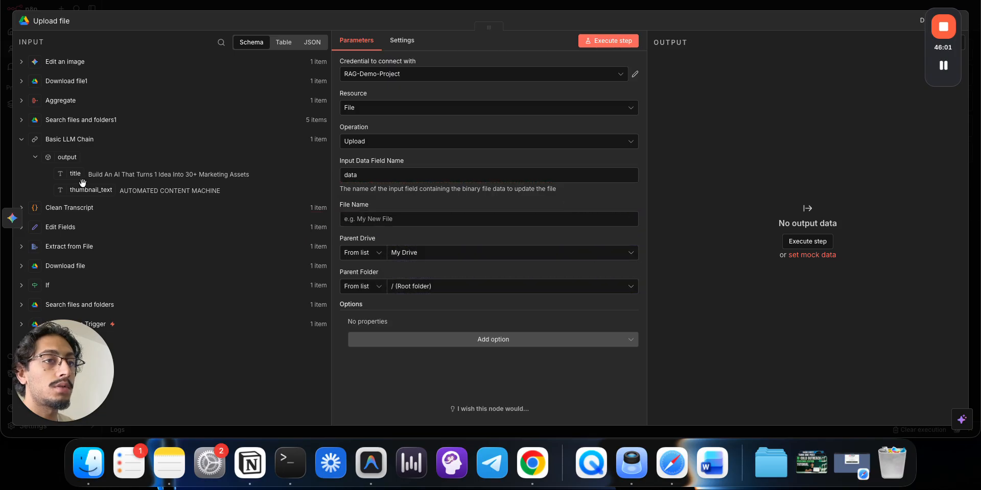
{"action": "left_click_drag", "start_coordinate": [84, 190], "coordinate": [399, 220]}
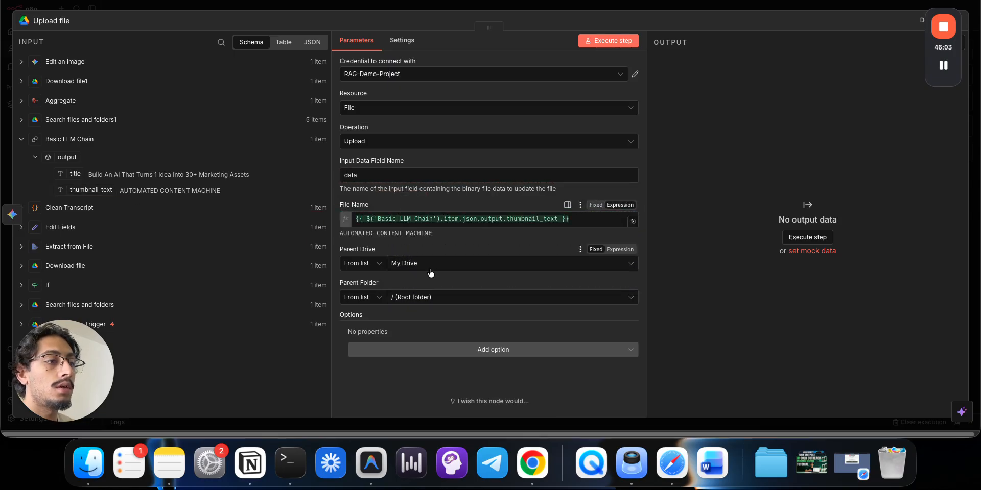
{"action": "left_click", "coordinate": [432, 298]}
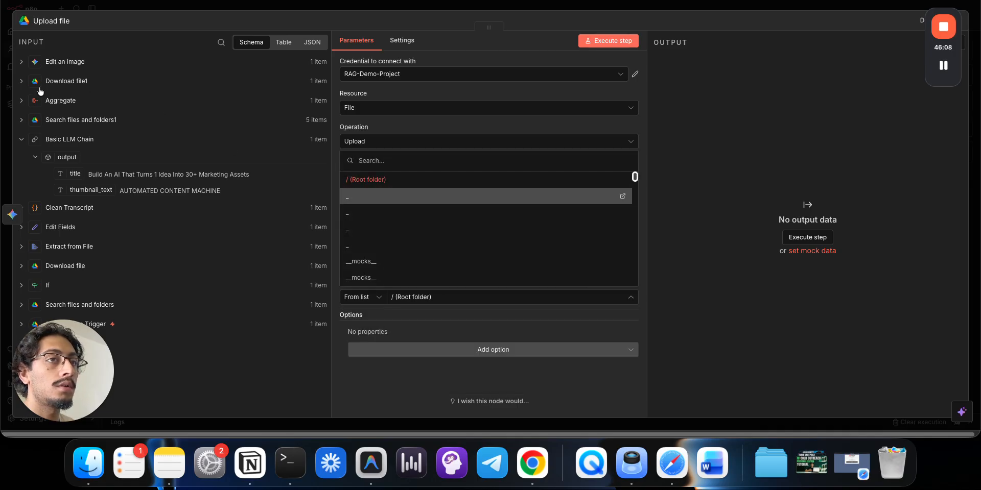
{"action": "left_click", "coordinate": [22, 141]}
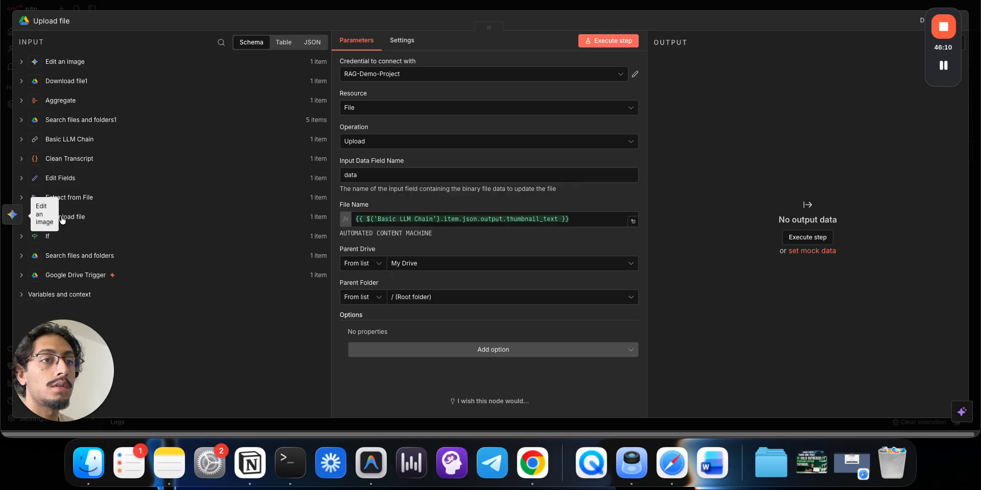
- Browse the Google Drive Trigger and Search files and folders input data in Upload file
{"action": "left_click", "coordinate": [91, 280]}
{"action": "left_click", "coordinate": [90, 278]}
{"action": "left_click", "coordinate": [91, 263]}
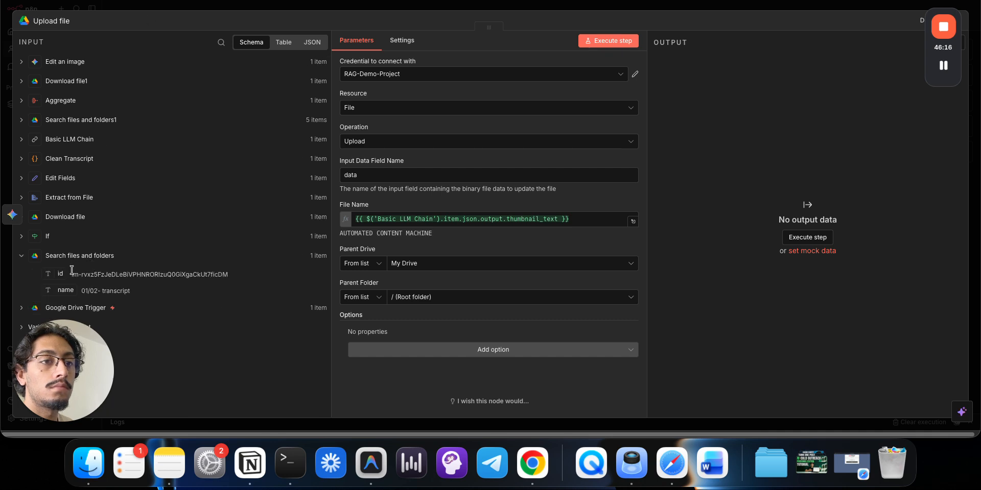
- Open the YouTube > 01/02 folder in Drive, holding the 01/02- transcript, then return to n8n
{"action": "left_click", "coordinate": [122, 0]}
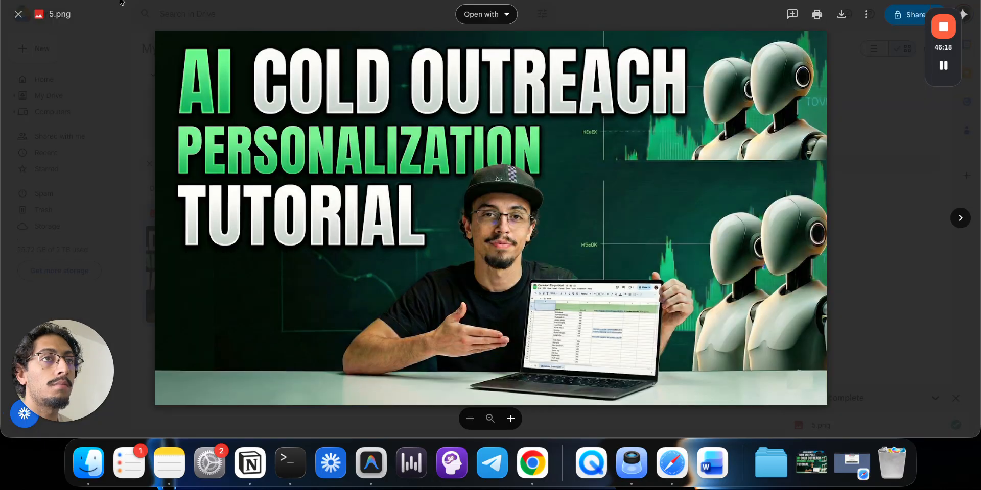
{"action": "key", "text": "Escape"}
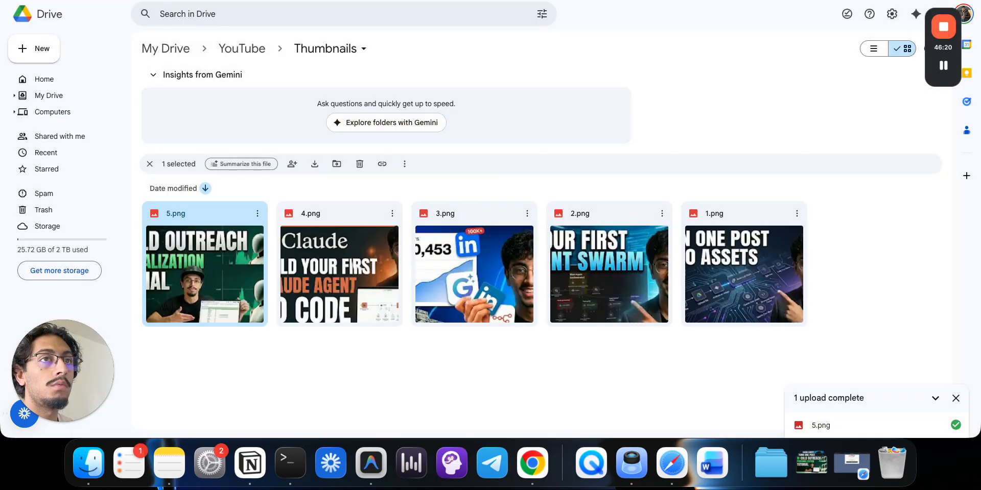
{"action": "left_click", "coordinate": [241, 49]}
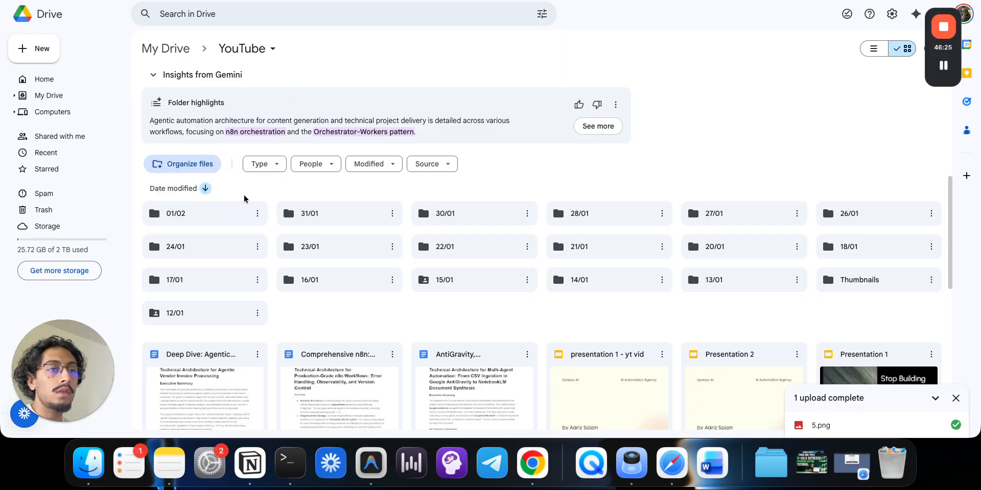
{"action": "left_click", "coordinate": [221, 213]}
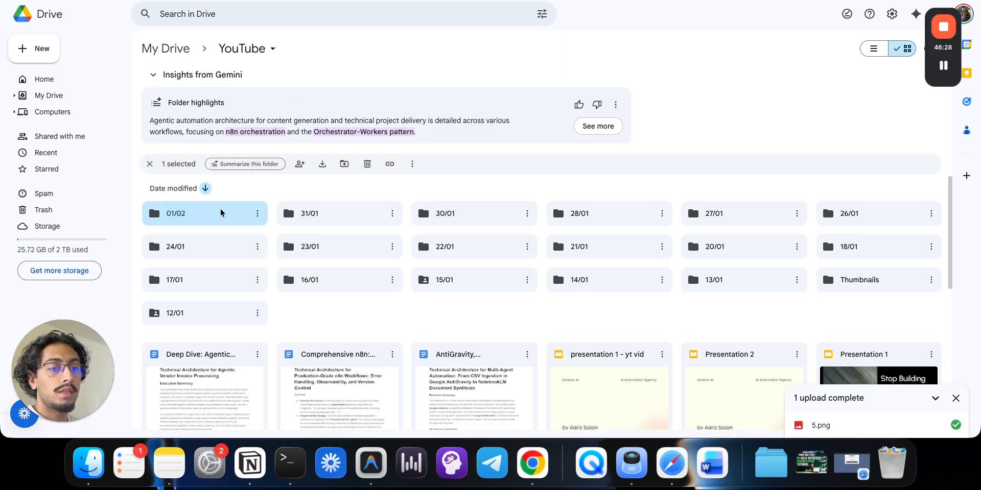
{"action": "double_click", "coordinate": [216, 213]}
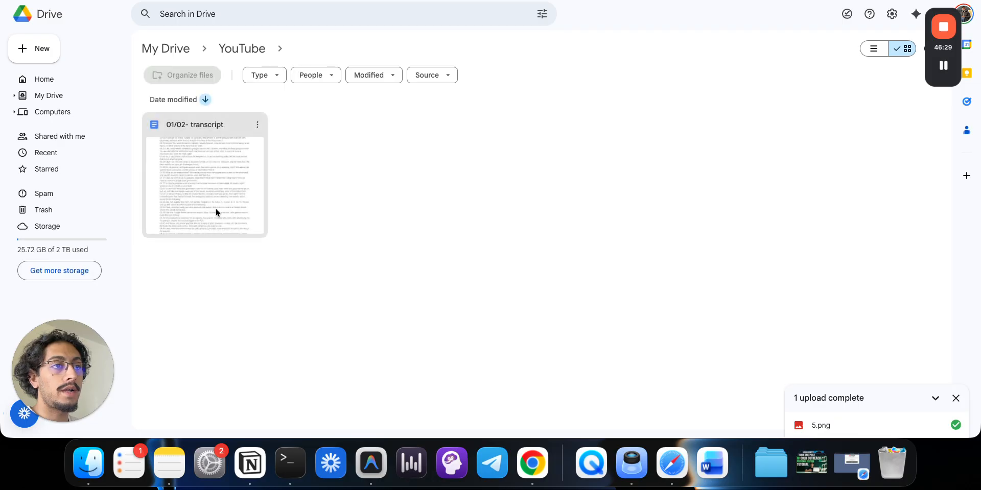
{"action": "left_click", "coordinate": [227, 0]}
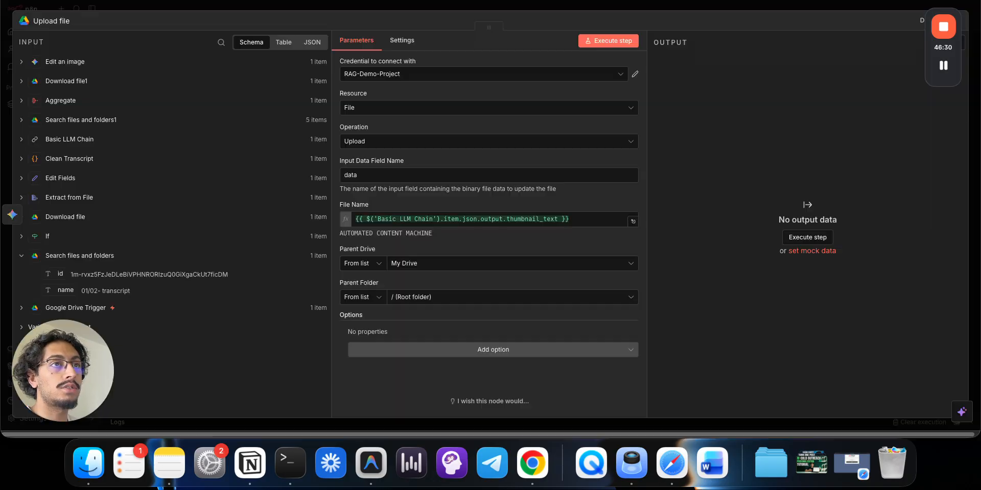
{"action": "left_click", "coordinate": [21, 255]}
{"action": "left_click", "coordinate": [167, 8]}
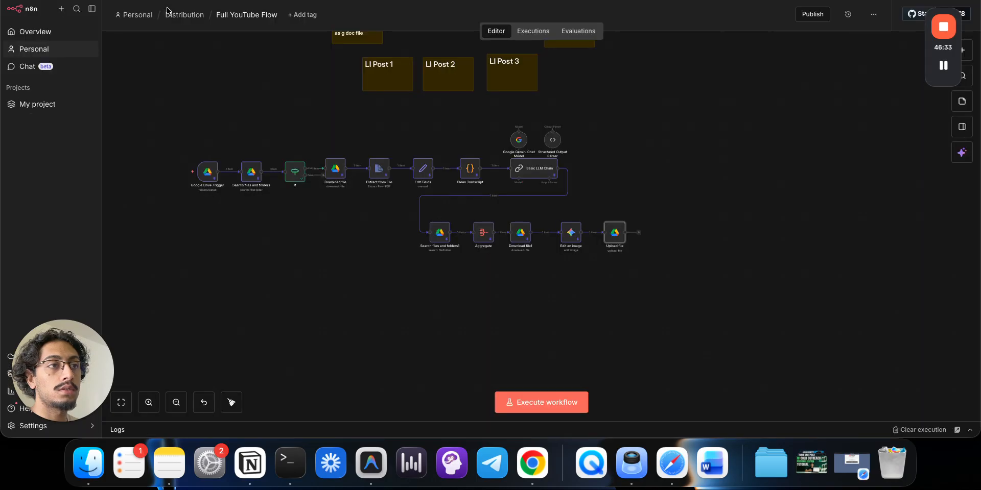
{"action": "double_click", "coordinate": [249, 172]}
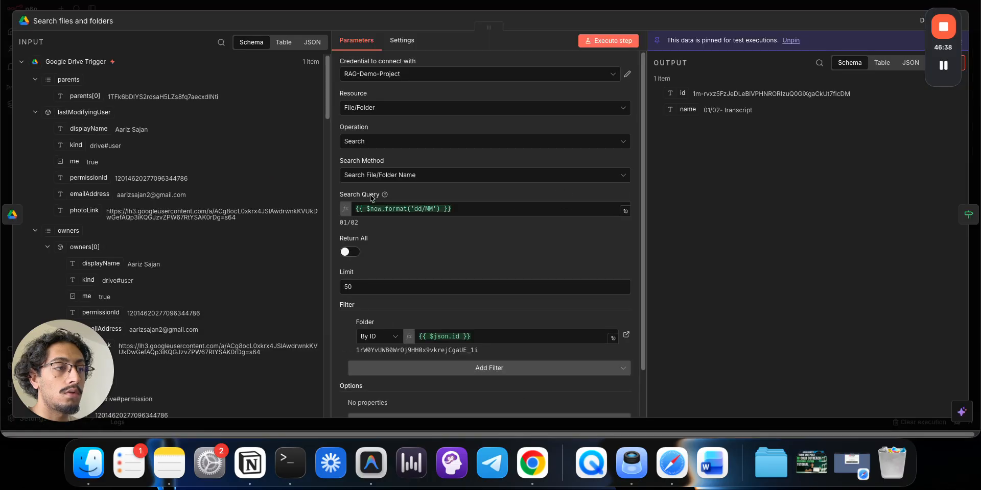
{"action": "left_click_drag", "start_coordinate": [460, 209], "coordinate": [384, 209]}
{"action": "left_click", "coordinate": [712, 96]}
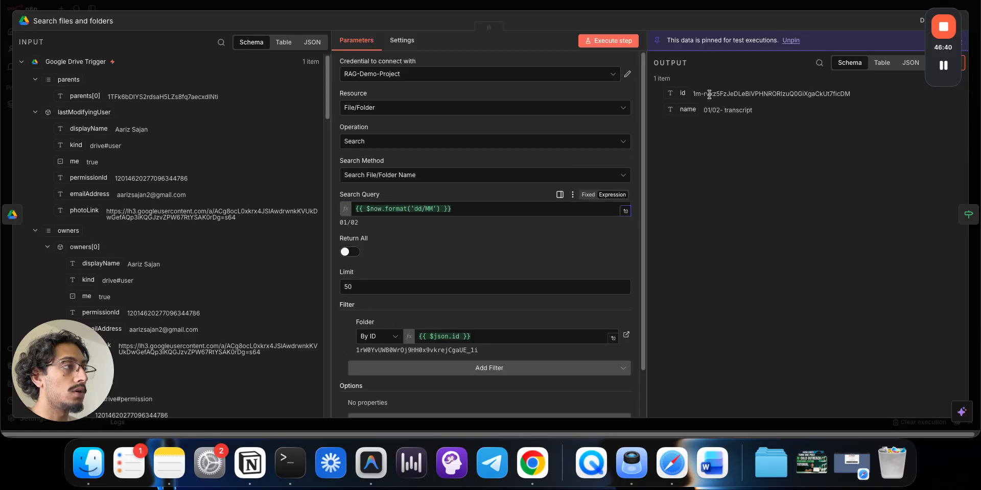
{"action": "left_click", "coordinate": [662, 5]}
{"action": "left_click", "coordinate": [451, 0]}
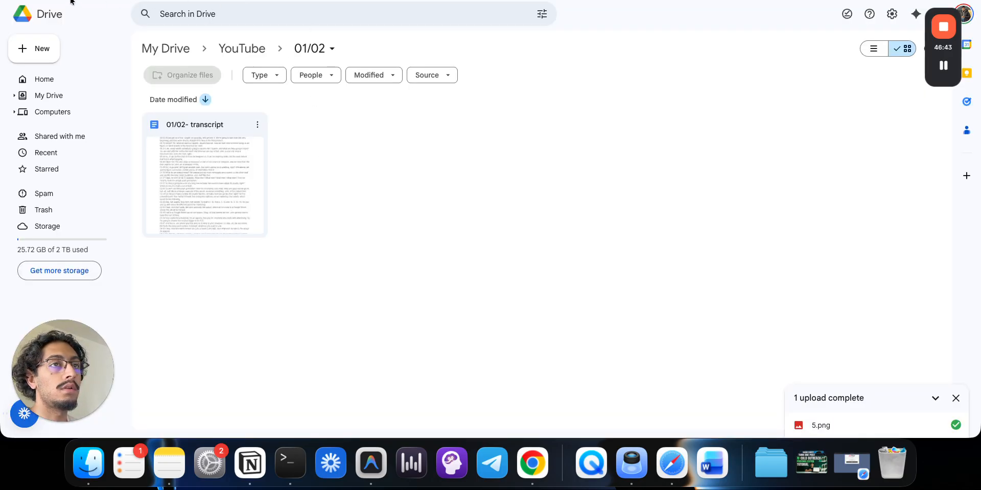
{"action": "double_click", "coordinate": [185, 123]}
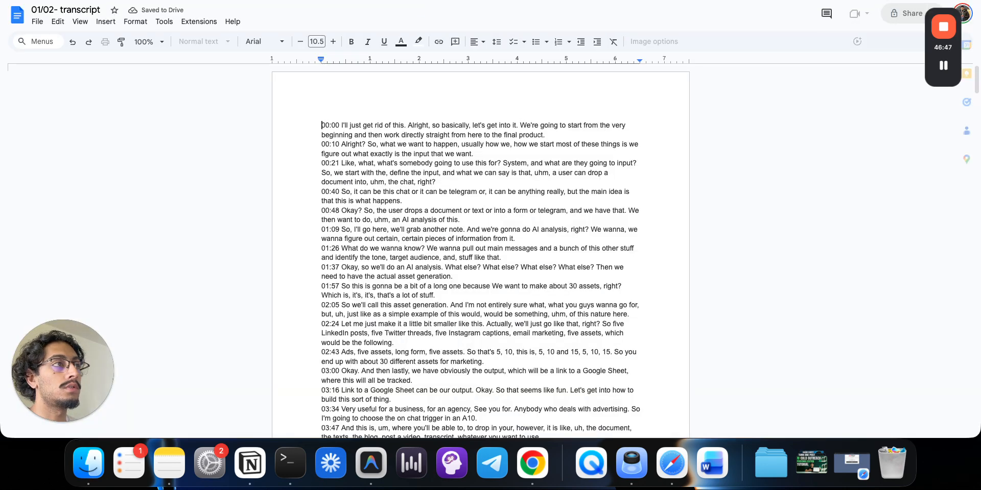
{"action": "left_click", "coordinate": [451, 0]}
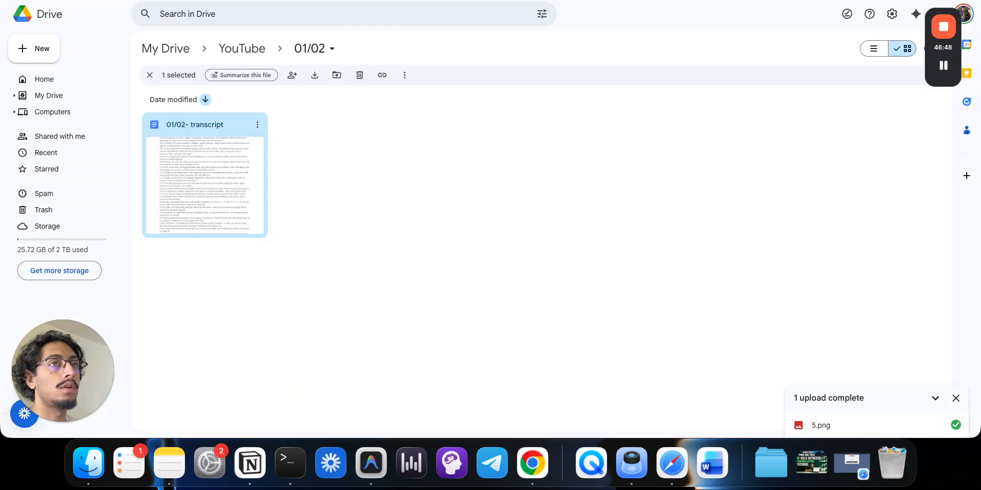
{"action": "left_click", "coordinate": [358, 0]}
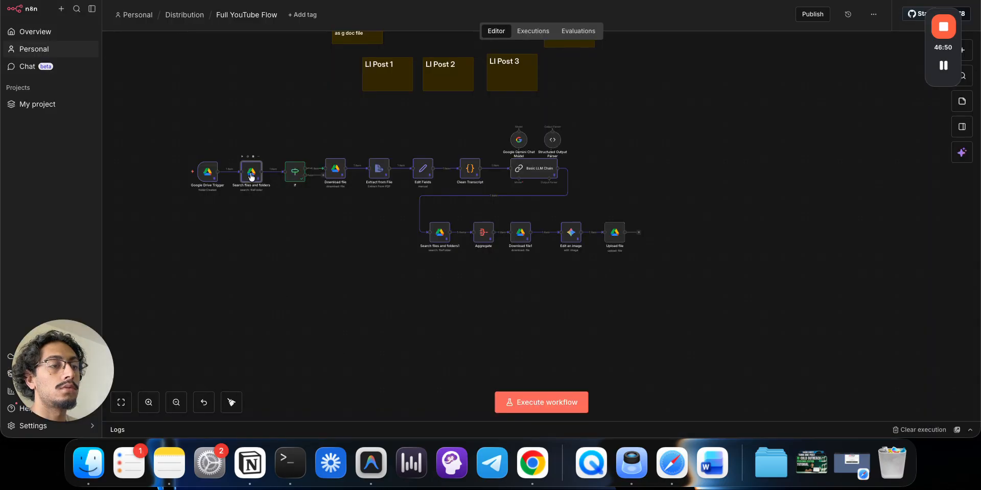
{"action": "double_click", "coordinate": [251, 177]}
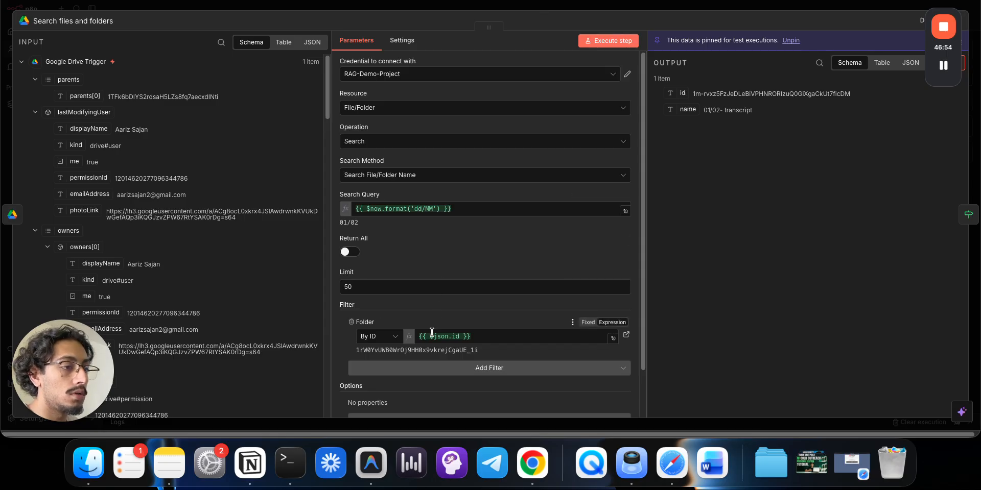
{"action": "left_click", "coordinate": [391, 209]}
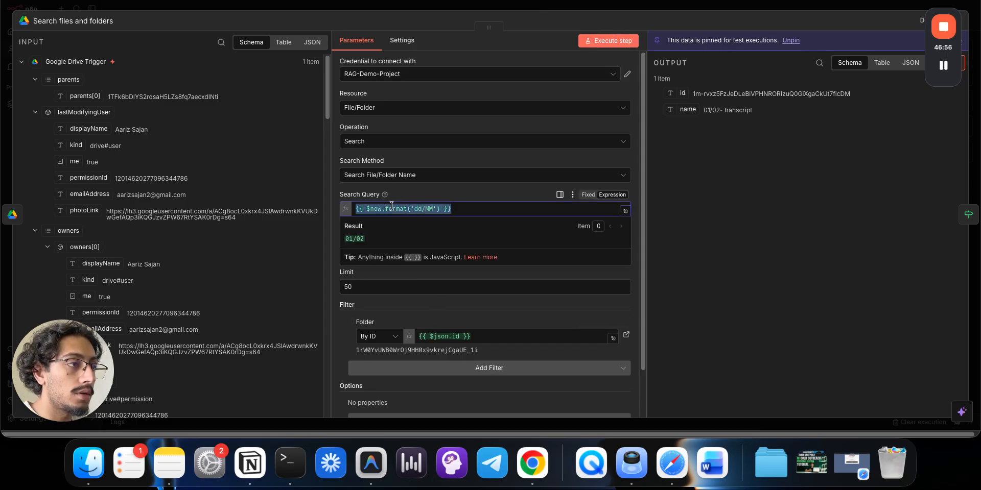
{"action": "left_click", "coordinate": [585, 12]}
{"action": "left_click", "coordinate": [589, 6]}
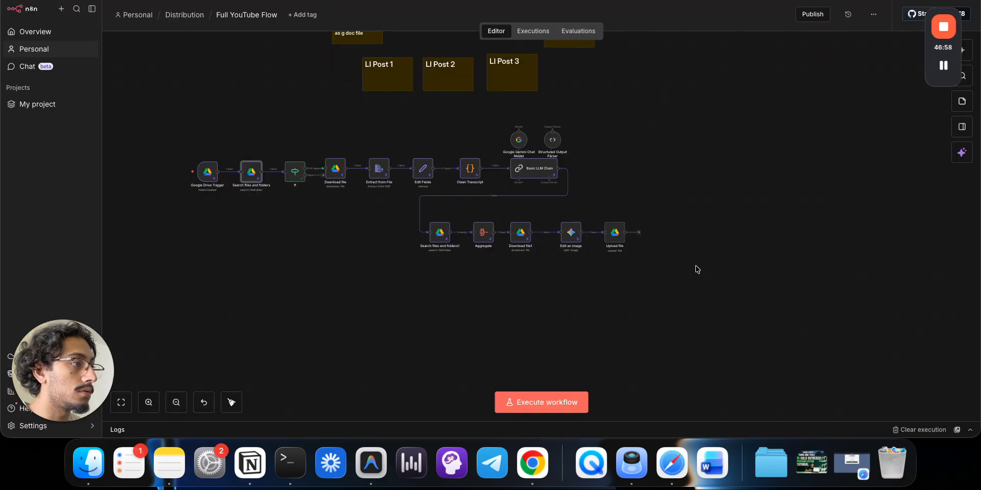
{"action": "double_click", "coordinate": [612, 235]}
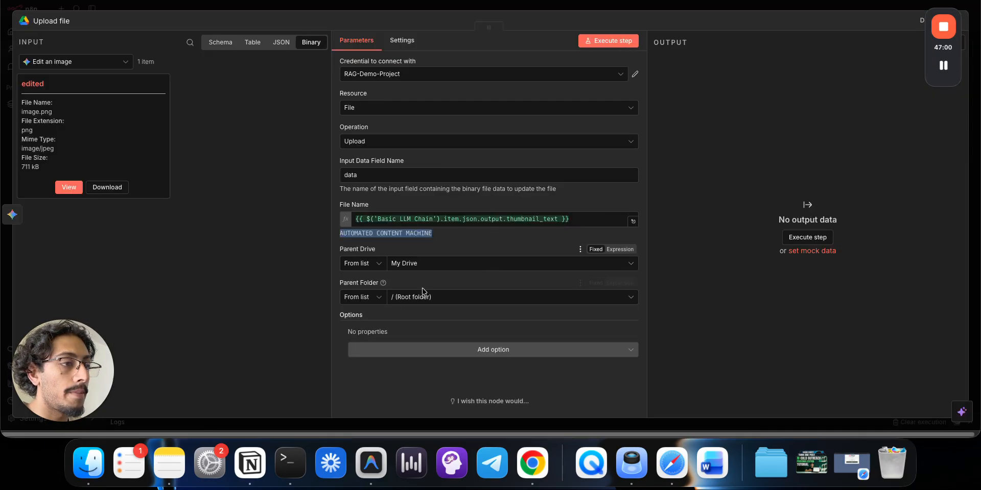
- Keep My Drive as the parent drive for the Upload file step
{"action": "left_click", "coordinate": [386, 269]}
{"action": "left_click", "coordinate": [416, 263]}
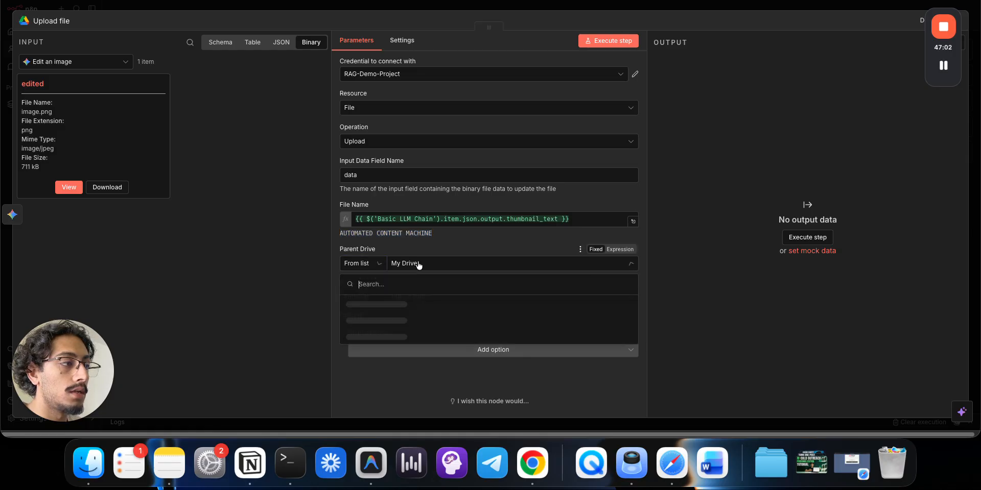
{"action": "left_click", "coordinate": [428, 244]}
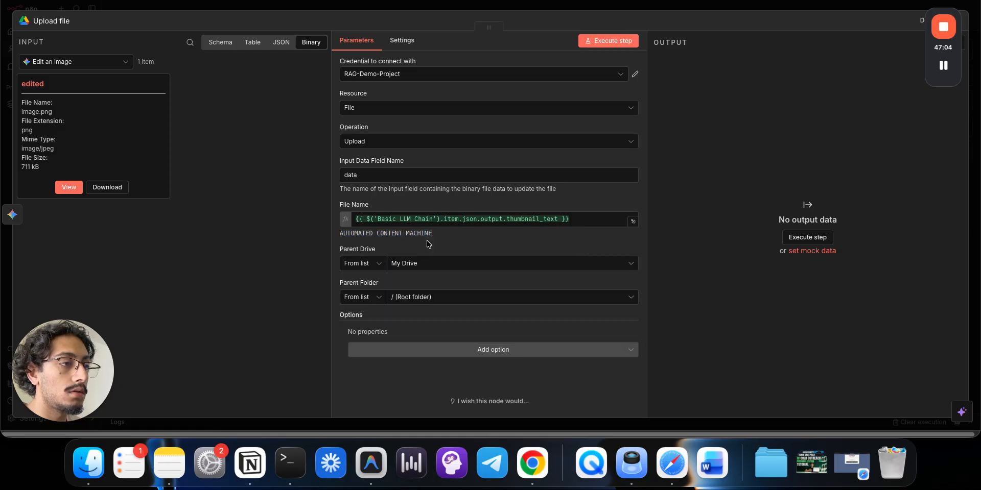
- Show input data from all earlier steps and expand the Google Drive Trigger's output fields
{"action": "left_click", "coordinate": [54, 61]}
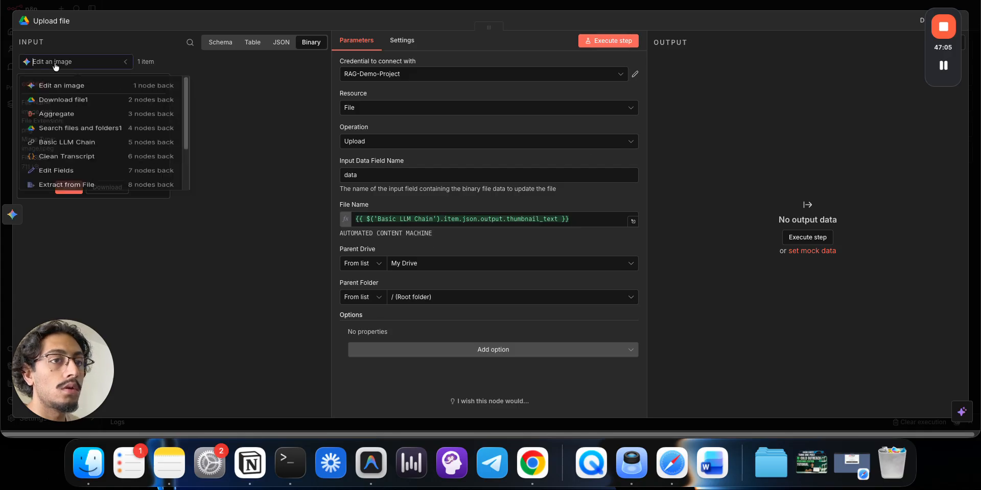
{"action": "scroll", "coordinate": [61, 153], "scroll_direction": "down", "scroll_amount": 3}
{"action": "left_click", "coordinate": [61, 189]}
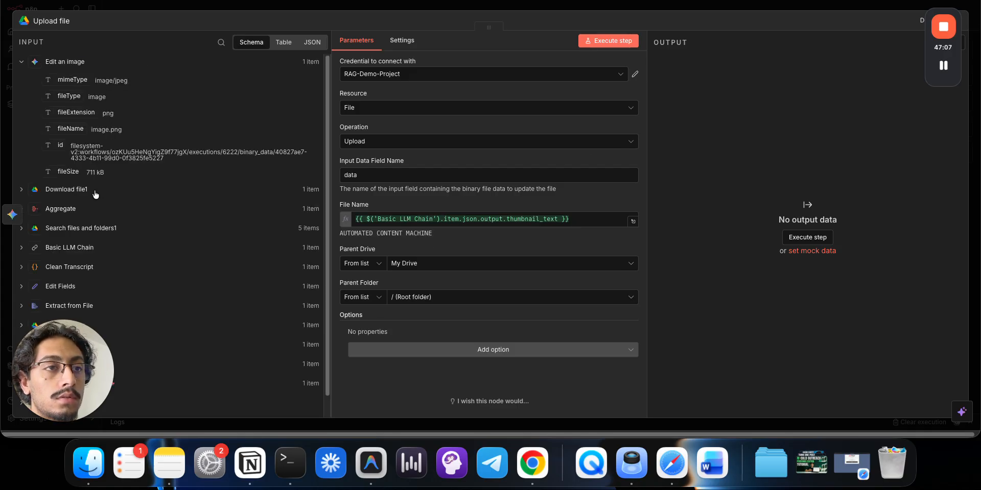
{"action": "key", "text": "ctrl+Tab"}
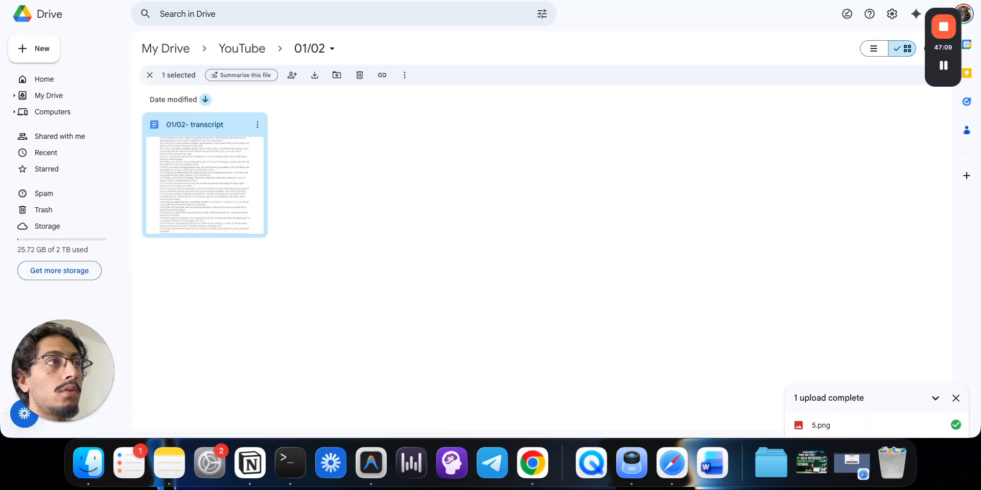
{"action": "key", "text": "ctrl+shift+Tab"}
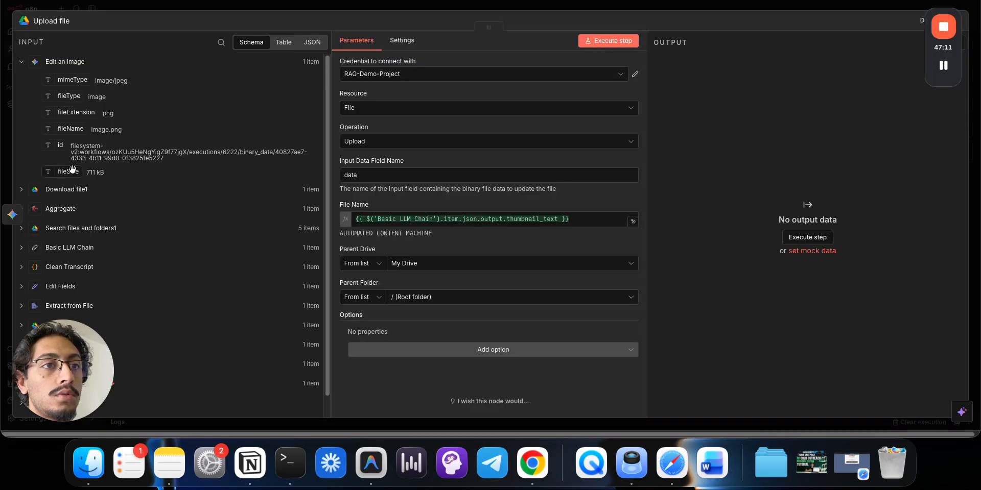
{"action": "scroll", "coordinate": [67, 202], "scroll_direction": "down", "scroll_amount": 1}
{"action": "left_click", "coordinate": [69, 304]}
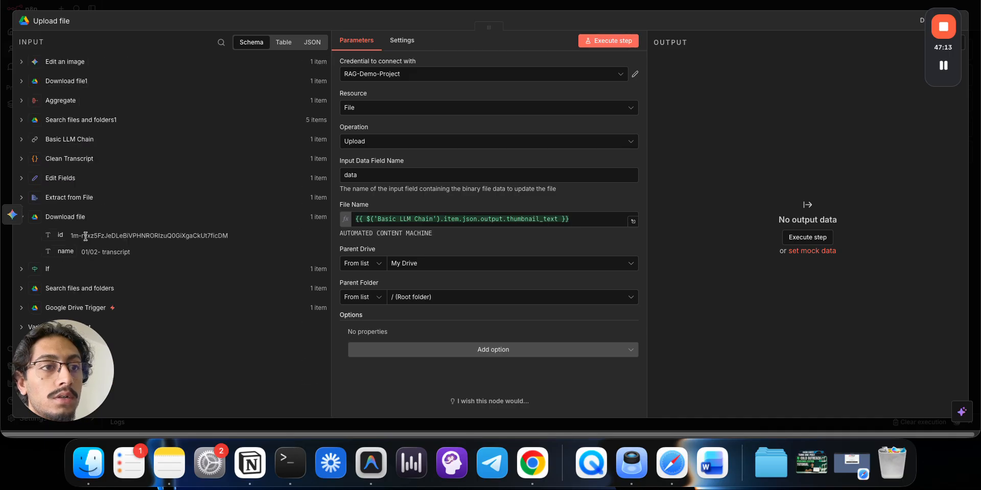
{"action": "left_click", "coordinate": [90, 289]}
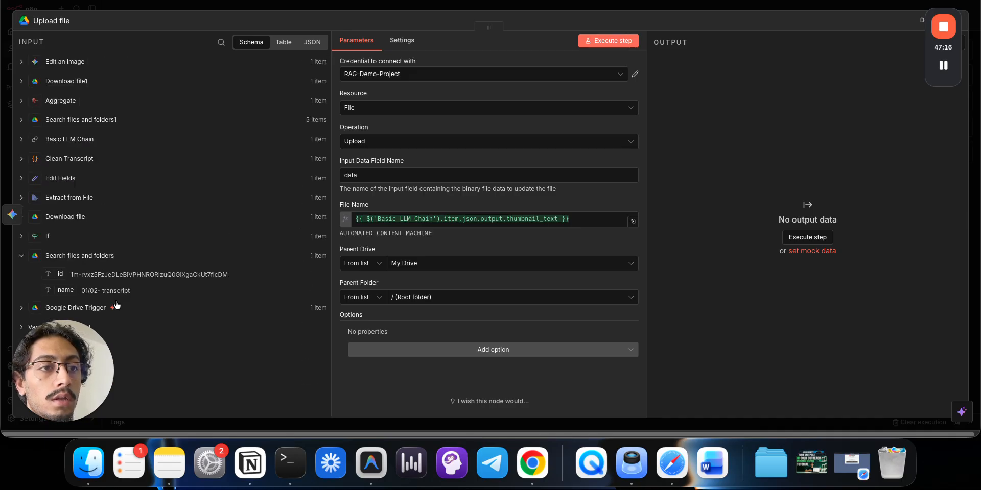
{"action": "left_click", "coordinate": [89, 309]}
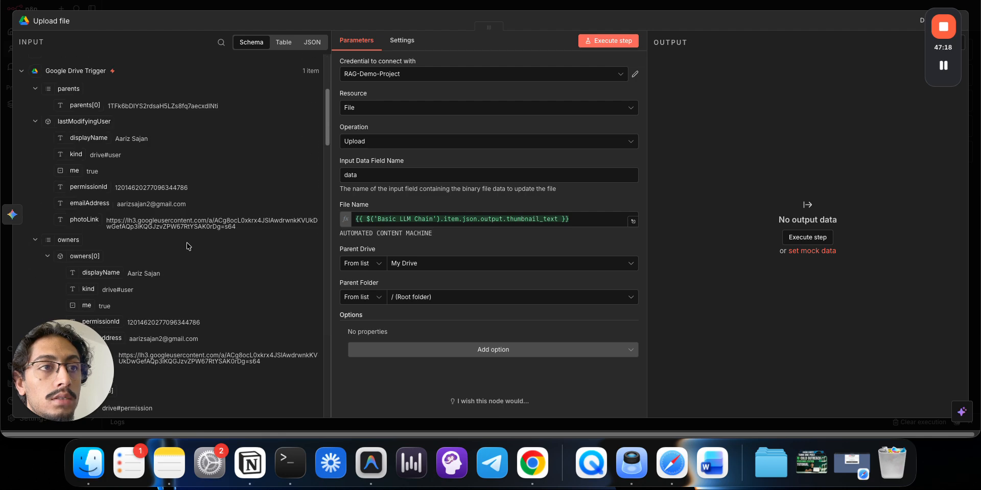
- Set Upload file's Parent Folder to the Google Drive Trigger's id expression
{"action": "scroll", "coordinate": [188, 246], "scroll_direction": "down", "scroll_amount": 10}
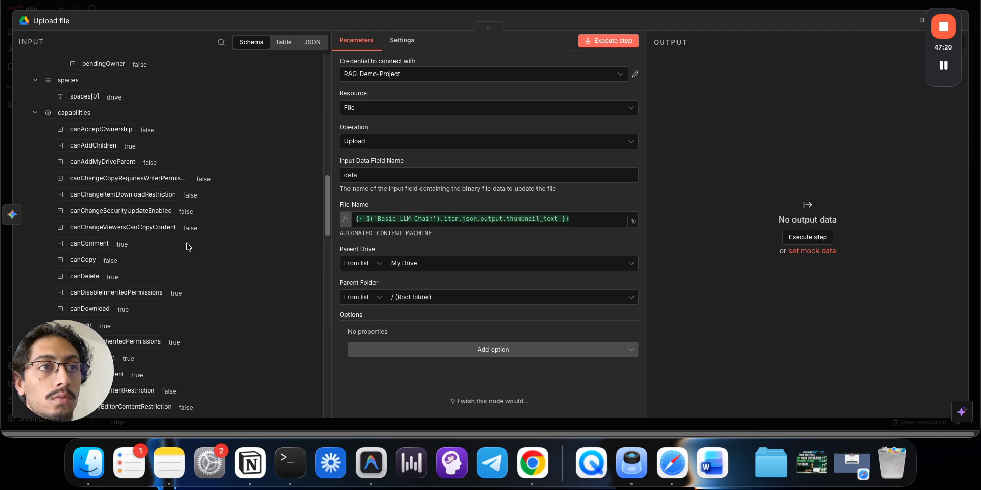
{"action": "scroll", "coordinate": [187, 243], "scroll_direction": "down", "scroll_amount": 10}
{"action": "scroll", "coordinate": [188, 246], "scroll_direction": "up", "scroll_amount": 6}
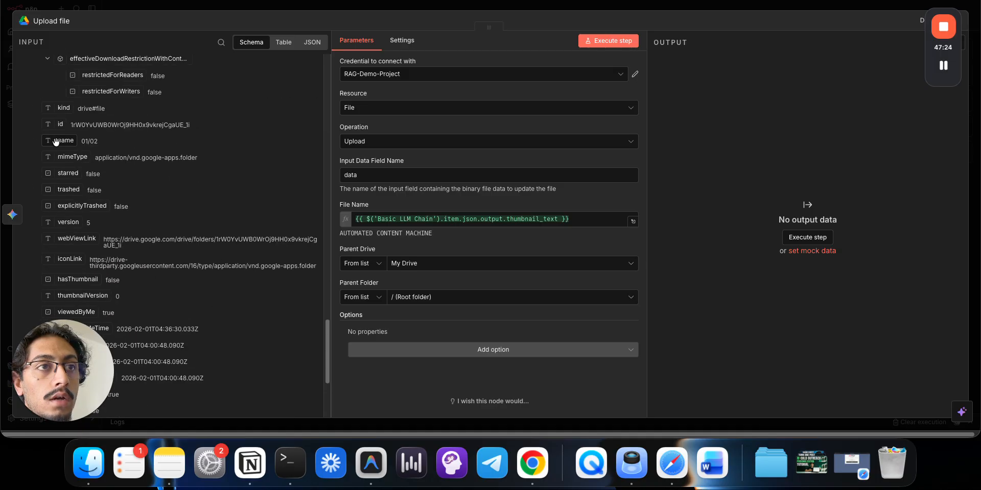
{"action": "left_click_drag", "start_coordinate": [60, 124], "coordinate": [417, 304]}
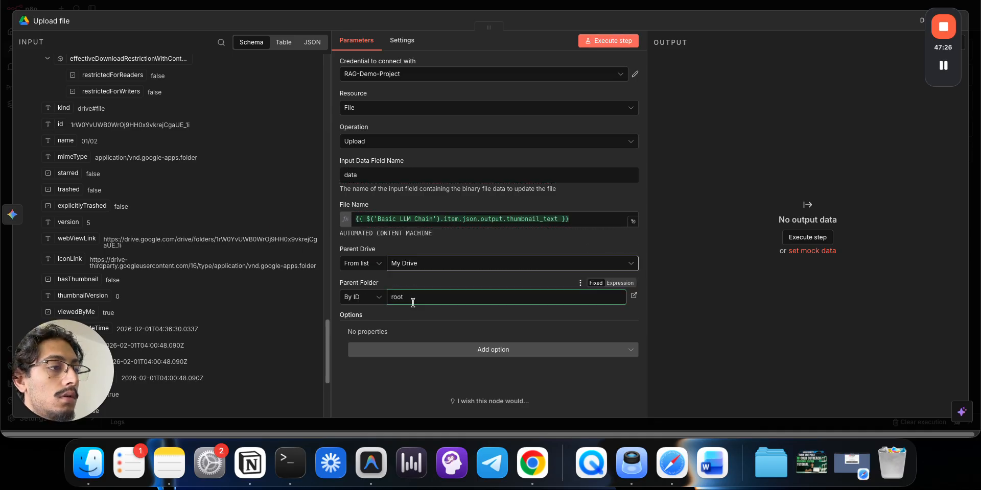
{"action": "left_click", "coordinate": [419, 276]}
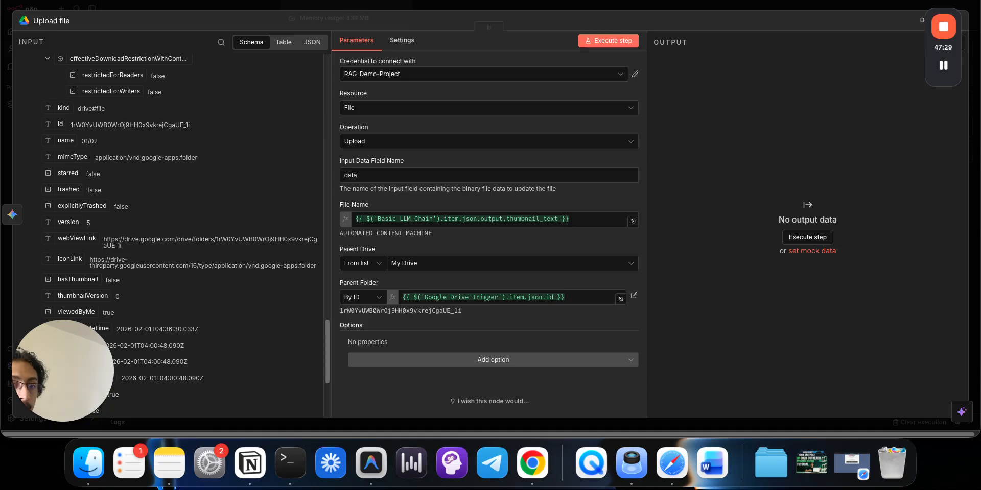
{"action": "key", "text": "Escape"}
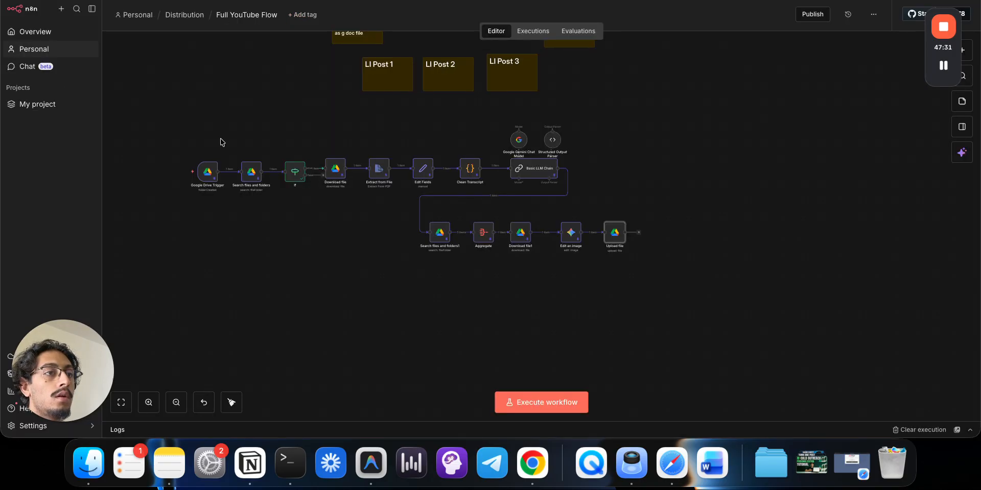
- Check the Google Drive Trigger settings and deselect the transcript file in Drive
{"action": "left_click", "coordinate": [211, 177]}
{"action": "double_click", "coordinate": [212, 177]}
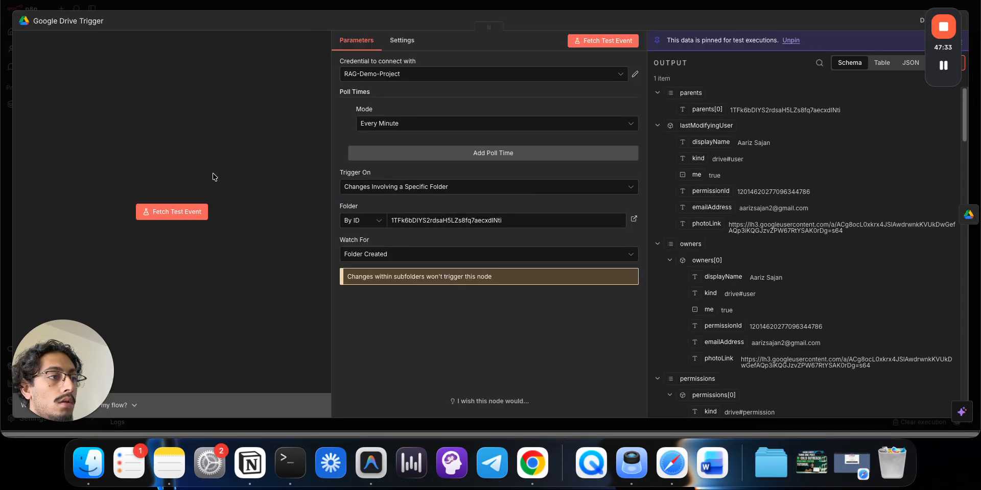
{"action": "left_click", "coordinate": [346, 7]}
{"action": "left_click", "coordinate": [327, 0]}
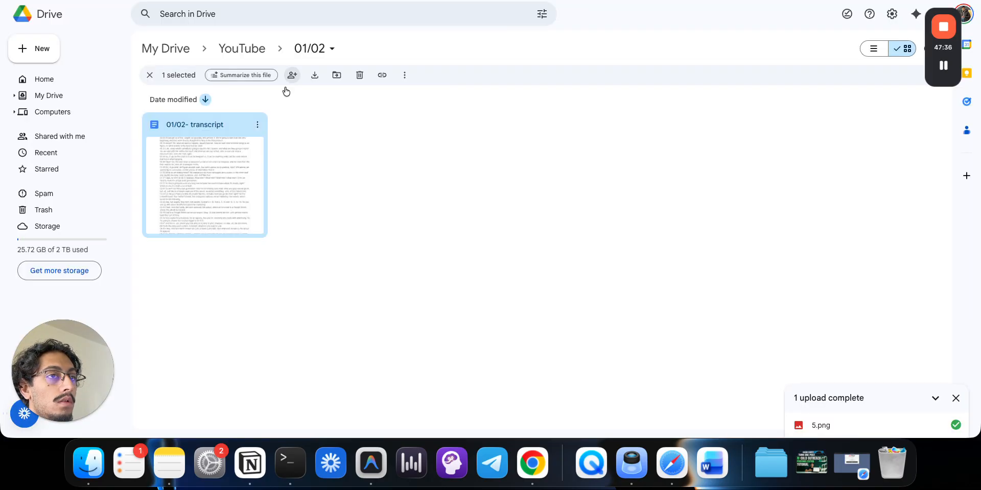
{"action": "left_click", "coordinate": [226, 48]}
{"action": "left_click", "coordinate": [217, 0]}
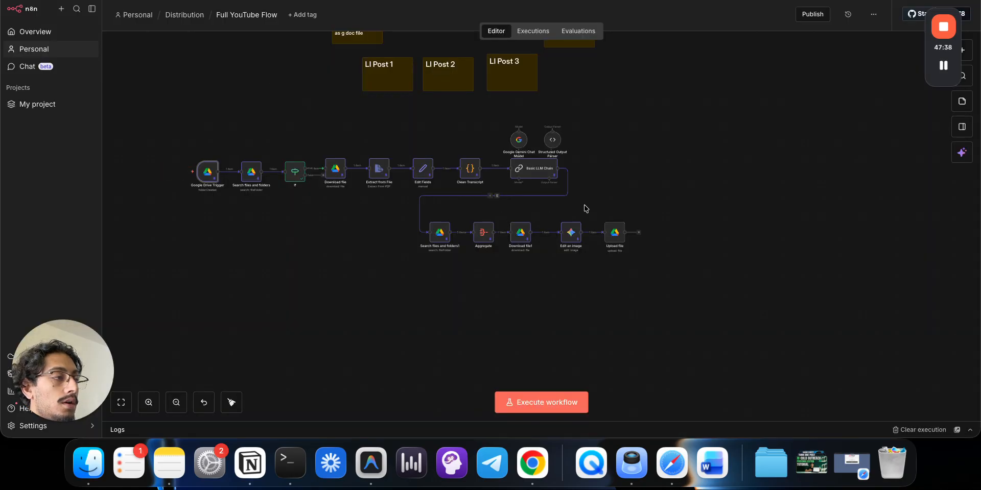
- Rerun the workflow and inspect the failing Upload file node and the Edit an image output
{"action": "left_click", "coordinate": [606, 218]}
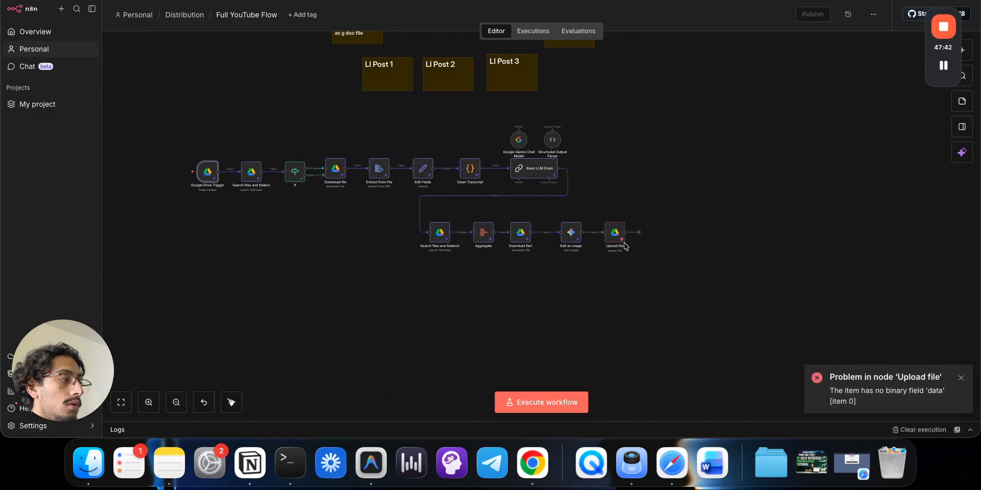
{"action": "left_click", "coordinate": [615, 238]}
{"action": "double_click", "coordinate": [615, 233]}
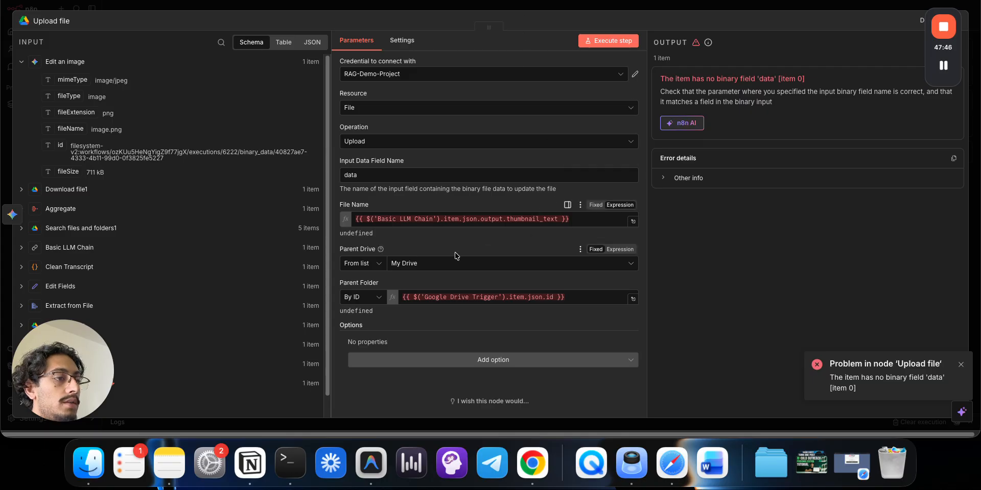
{"action": "left_click", "coordinate": [499, 15]}
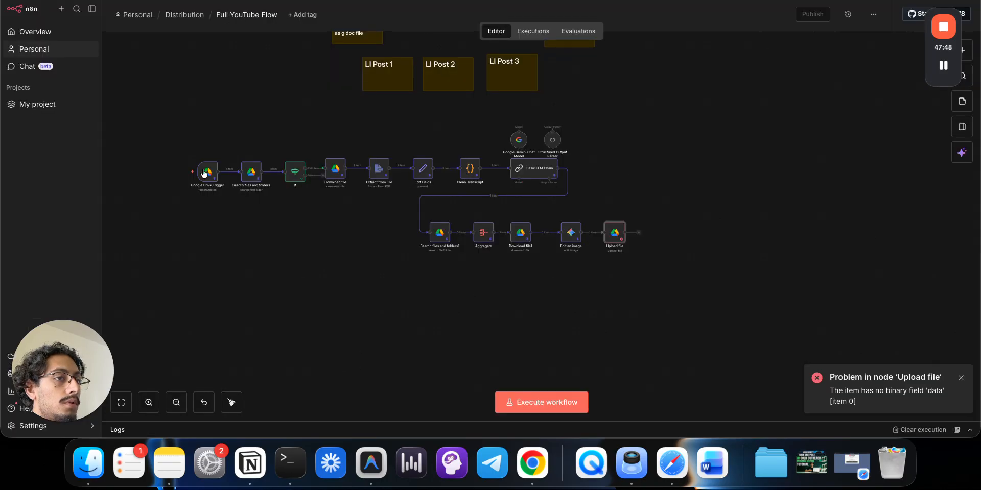
{"action": "left_click", "coordinate": [175, 172]}
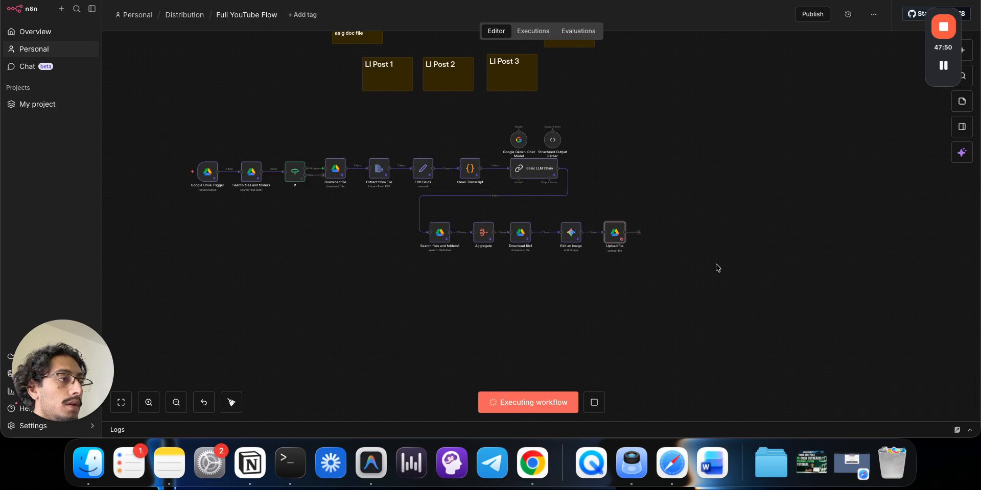
{"action": "double_click", "coordinate": [611, 235]}
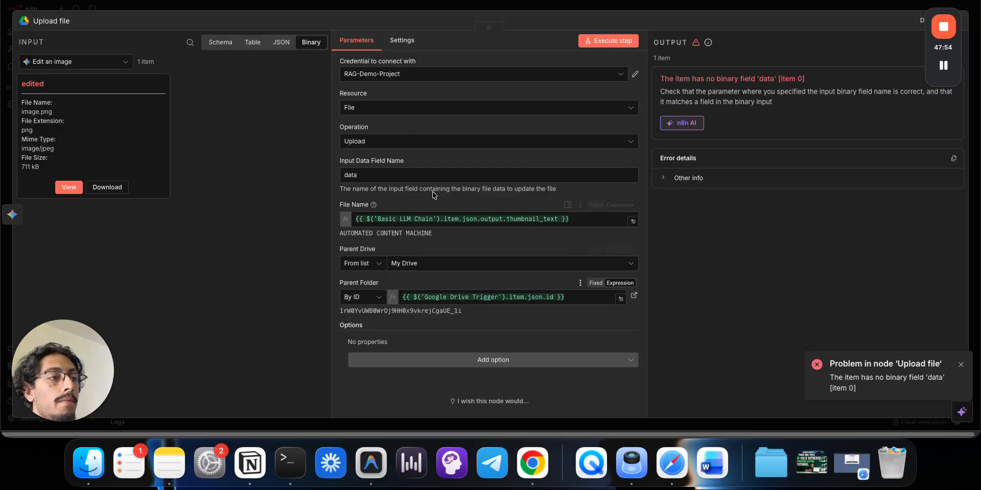
{"action": "left_click", "coordinate": [481, 9]}
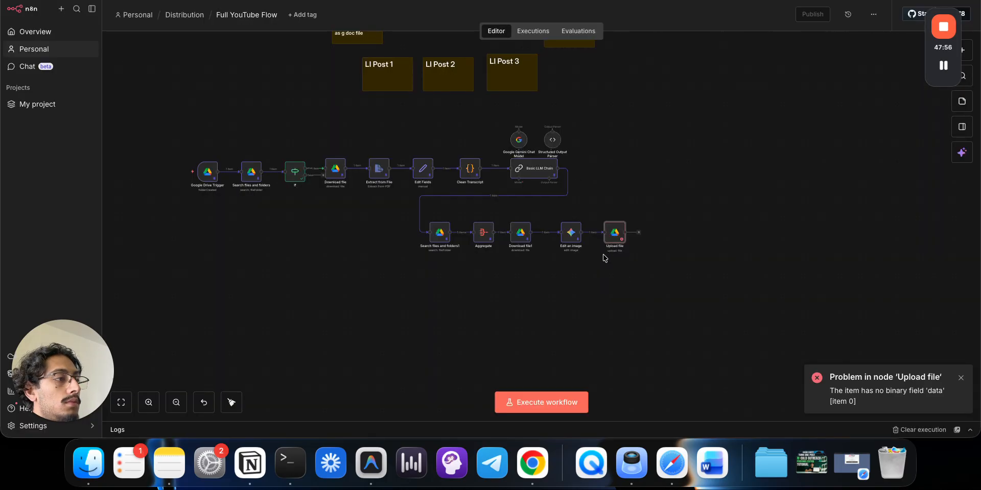
{"action": "double_click", "coordinate": [571, 237]}
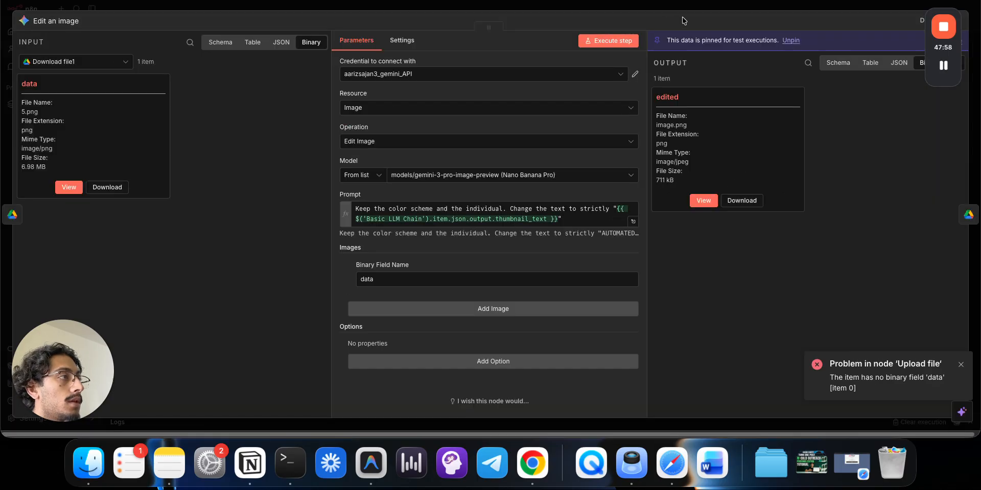
{"action": "left_click", "coordinate": [684, 8]}
- Change Upload file's Input Data Field Name from 'data' to 'edited' and rerun the workflow
{"action": "double_click", "coordinate": [612, 236]}
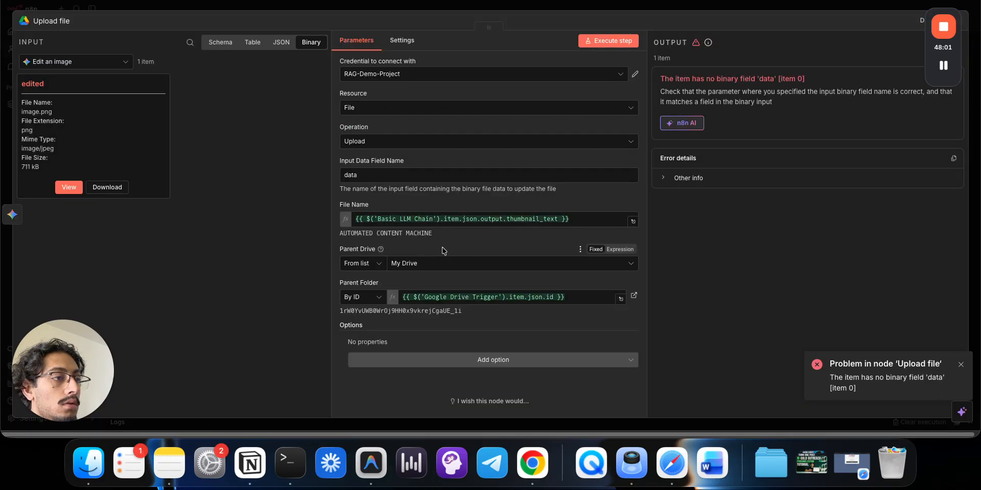
{"action": "double_click", "coordinate": [401, 180]}
{"action": "type", "text": "edited"}
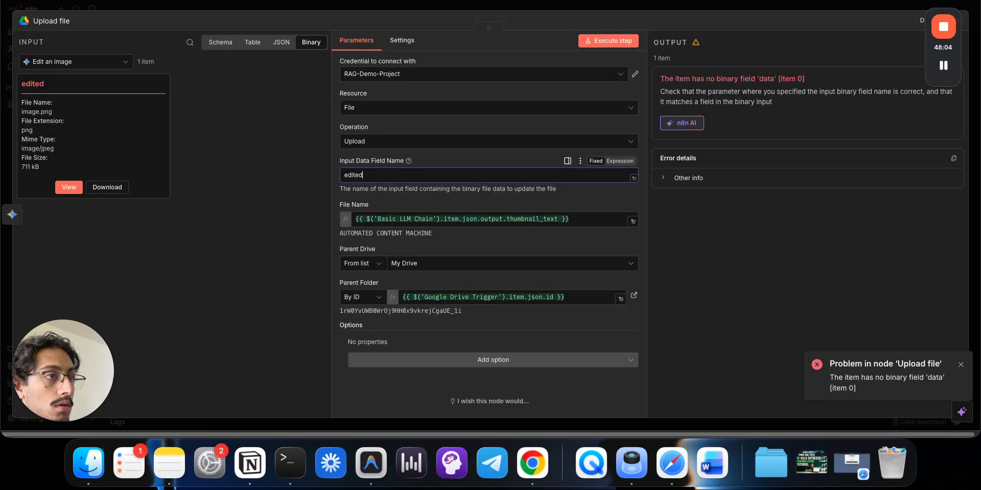
{"action": "left_click", "coordinate": [636, 4]}
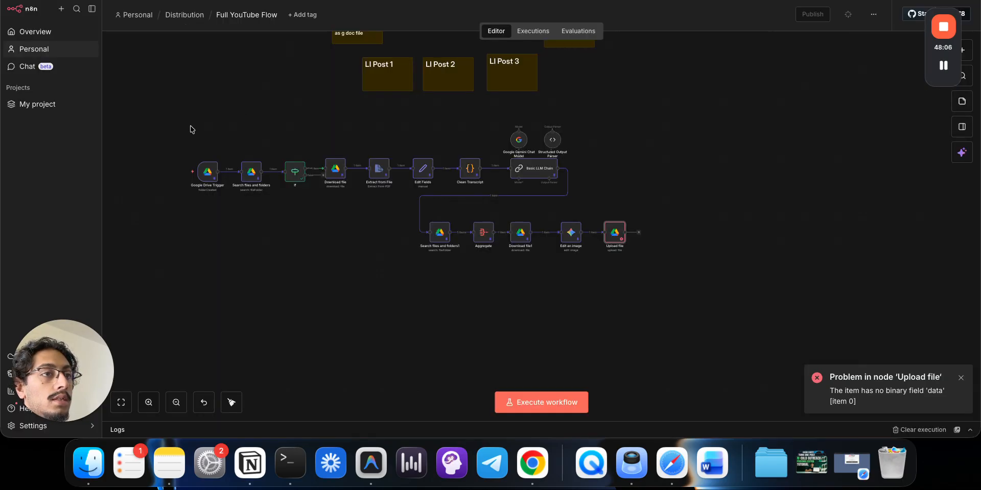
{"action": "left_click", "coordinate": [175, 172]}
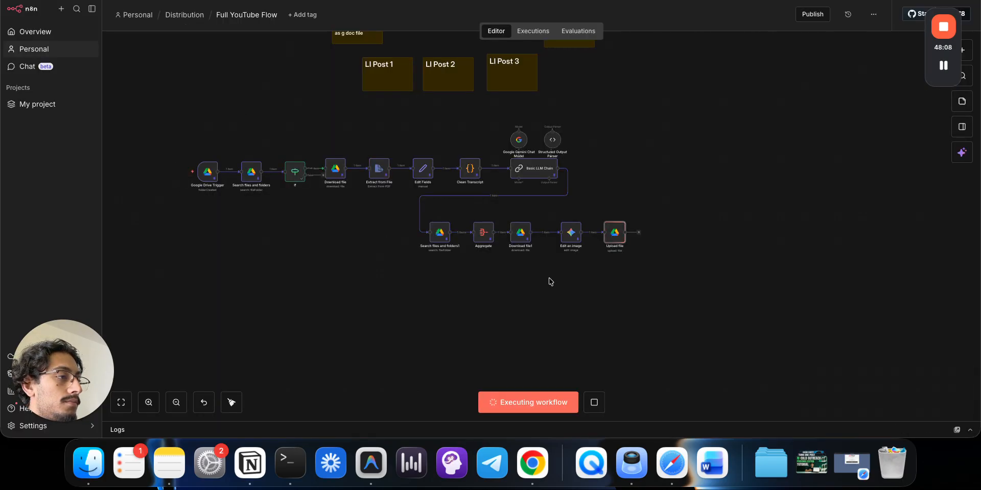
{"action": "left_click", "coordinate": [385, 0]}
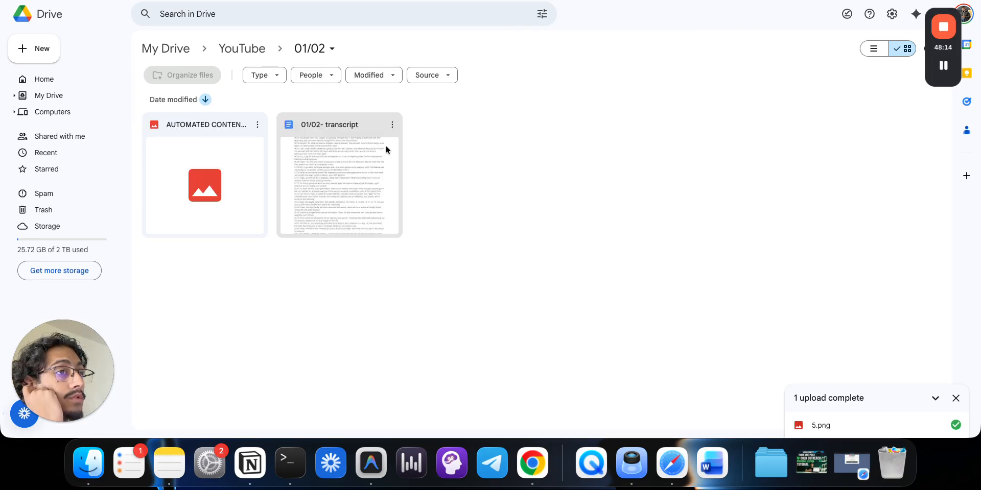
- Preview the uploaded AUTOMATED CONTENT MACHINE image in the 01/02 folder, then return to n8n
{"action": "double_click", "coordinate": [218, 147]}
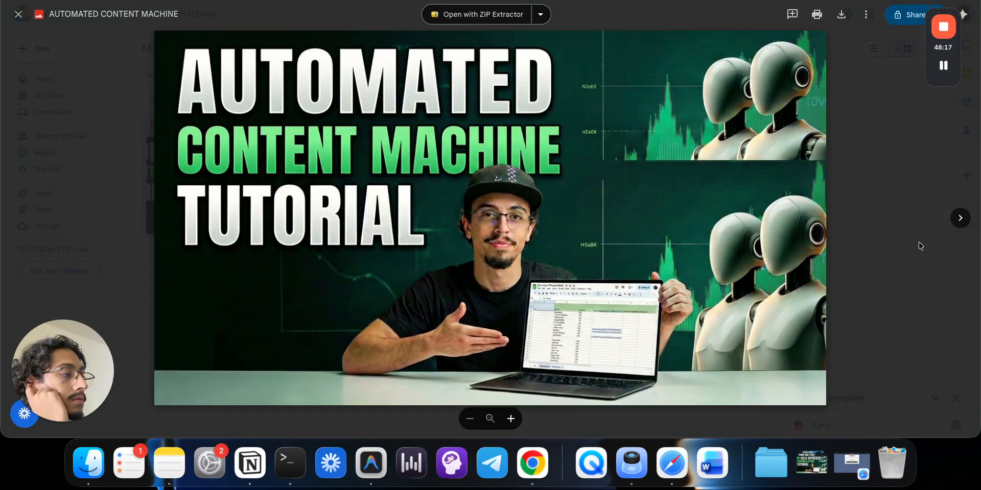
{"action": "left_click", "coordinate": [921, 246]}
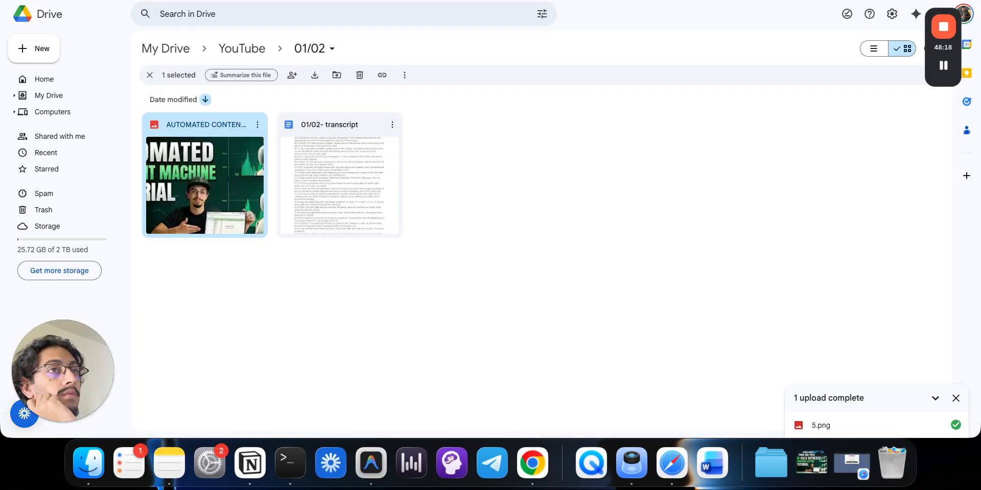
{"action": "left_click", "coordinate": [327, 1]}
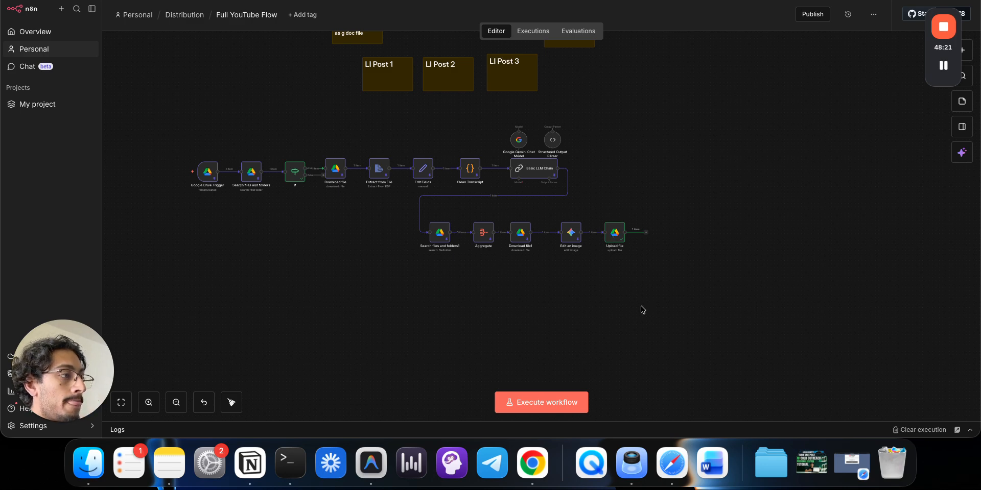
- Connect a new Basic LLM Chain node to Upload file's output, found by searching 'llmc'
{"action": "left_click", "coordinate": [647, 234]}
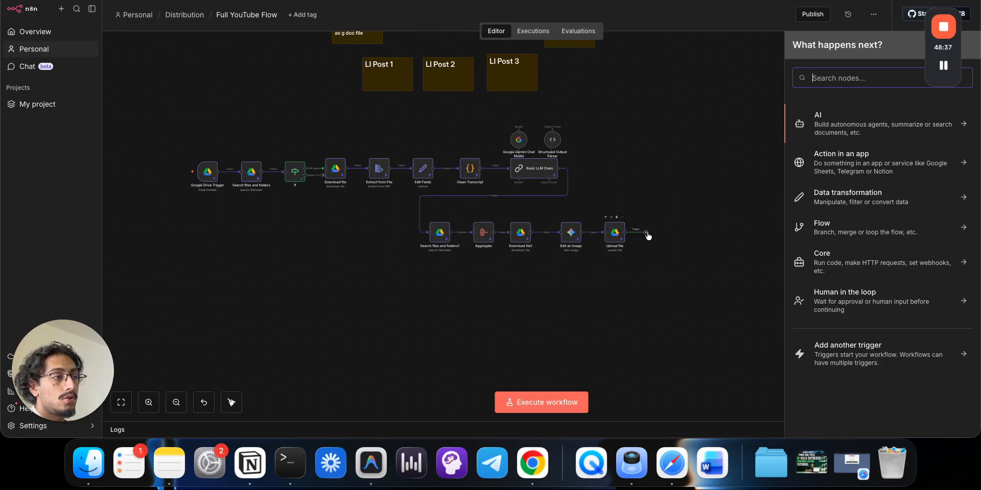
{"action": "left_click", "coordinate": [695, 266]}
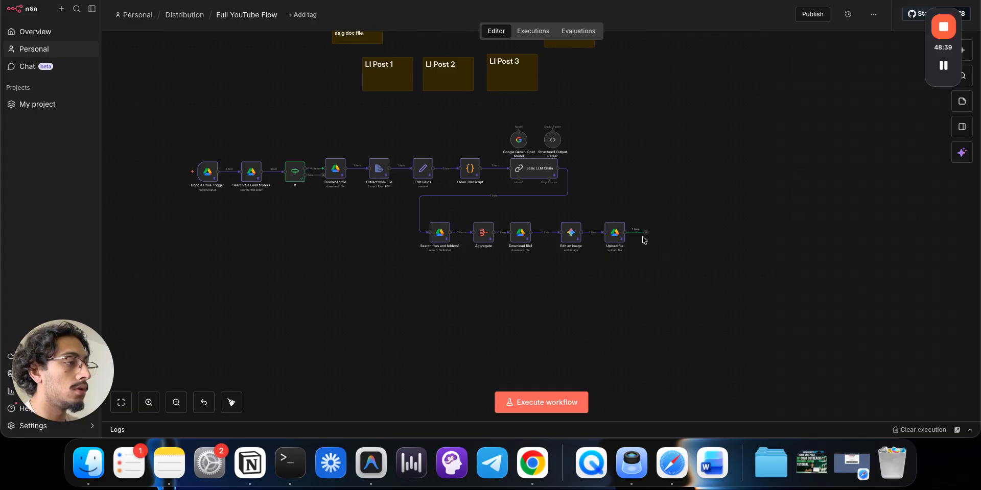
{"action": "left_click_drag", "start_coordinate": [646, 233], "coordinate": [416, 289]}
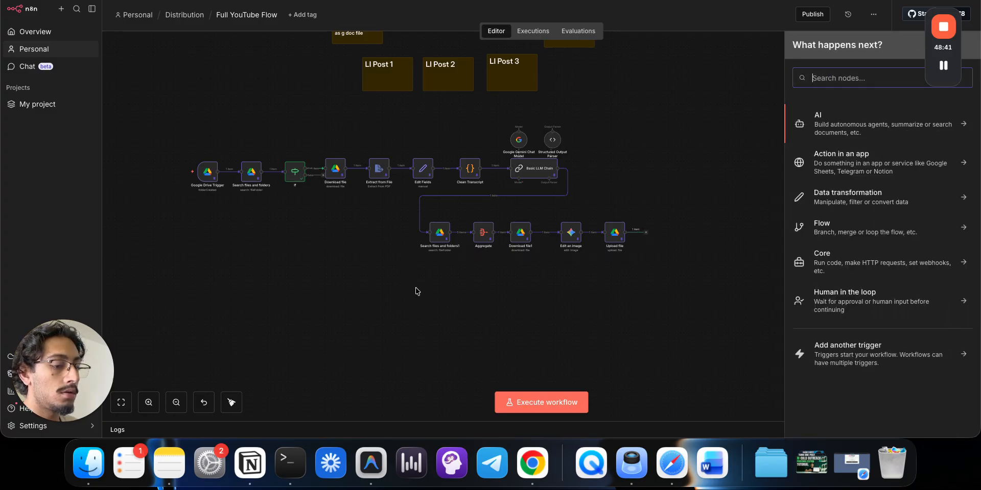
{"action": "type", "text": "llm"}
{"action": "key", "text": "Return"}
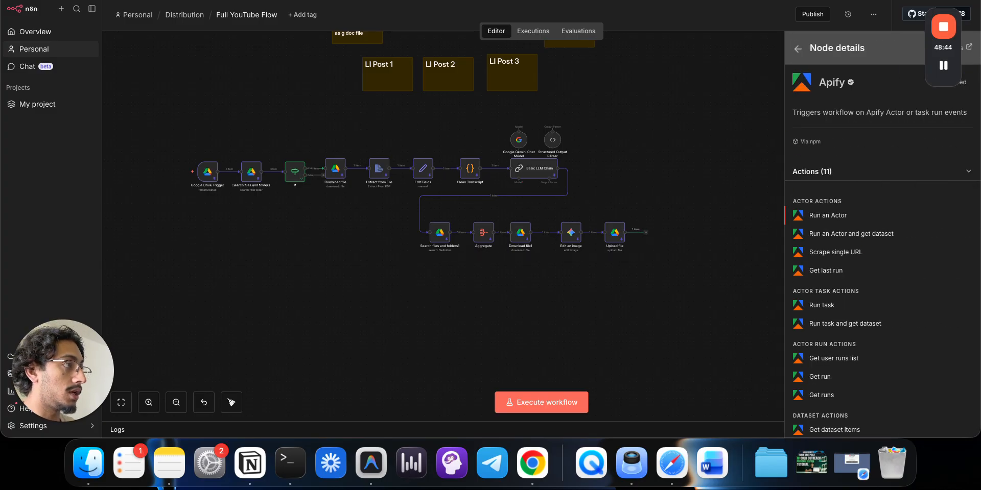
{"action": "left_click", "coordinate": [798, 48]}
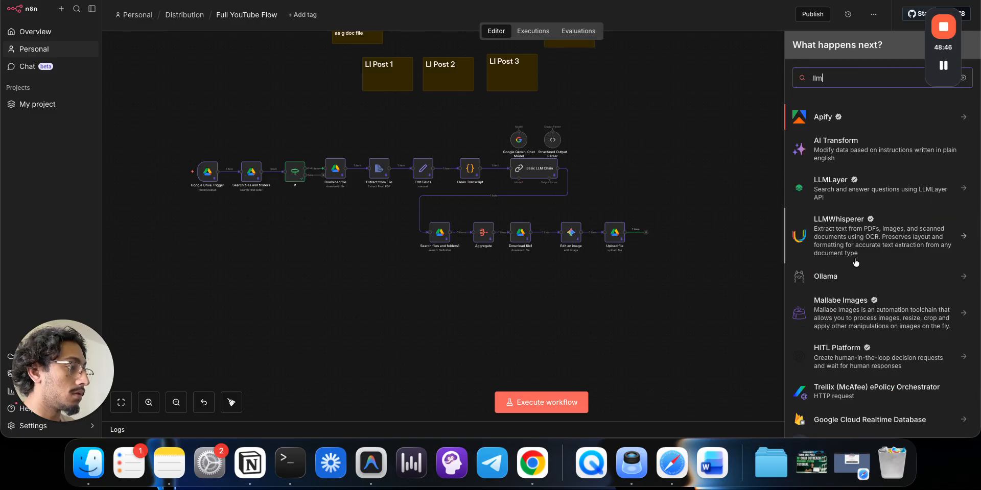
{"action": "type", "text": "c"}
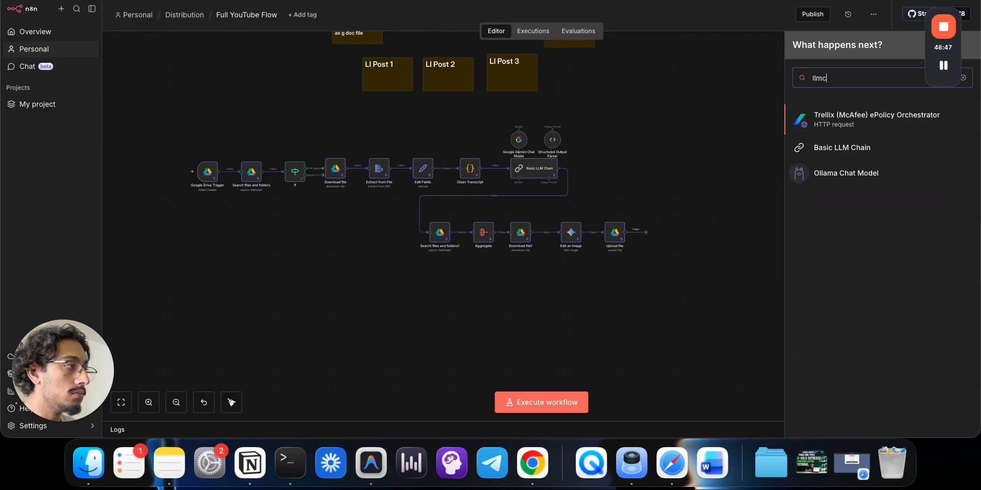
{"action": "left_click", "coordinate": [854, 155]}
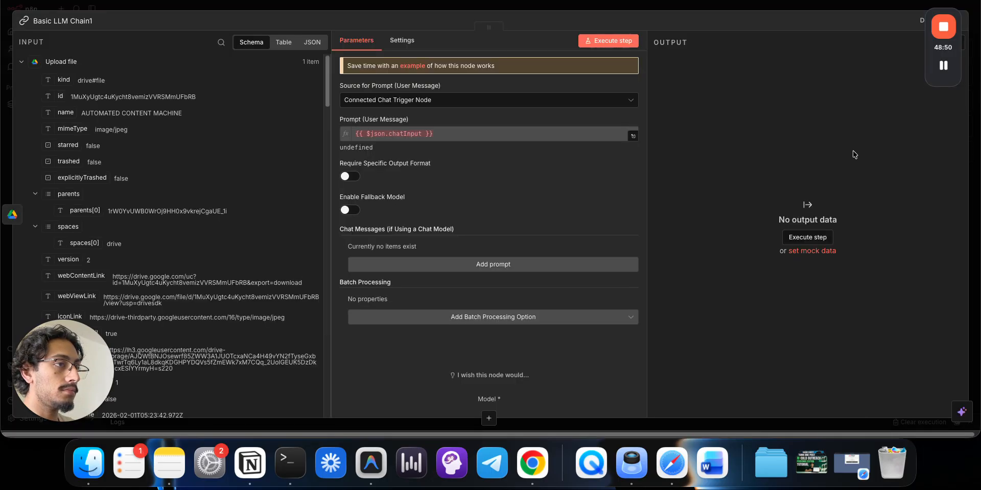
- Set Basic LLM Chain1's prompt source to Define below and copy the original chain's prompt
{"action": "left_click", "coordinate": [451, 101]}
{"action": "left_click", "coordinate": [424, 161]}
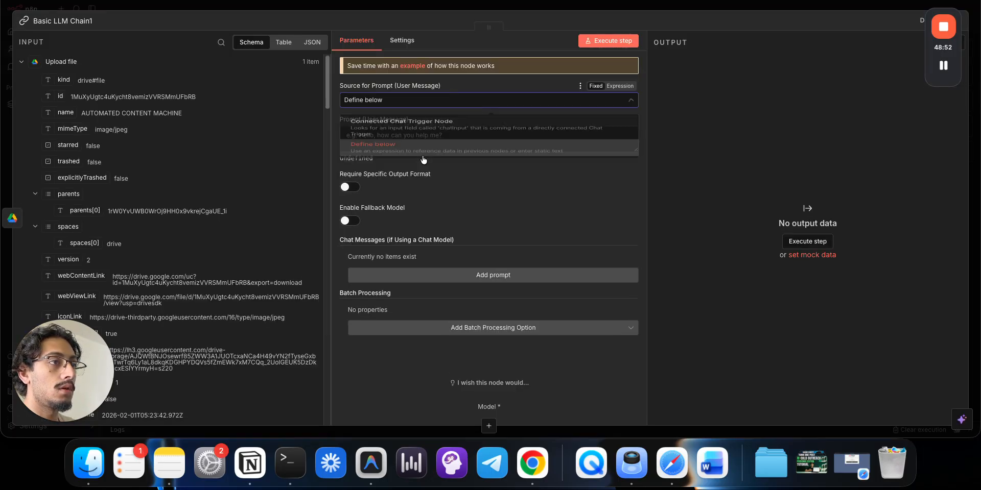
{"action": "left_click", "coordinate": [22, 63]}
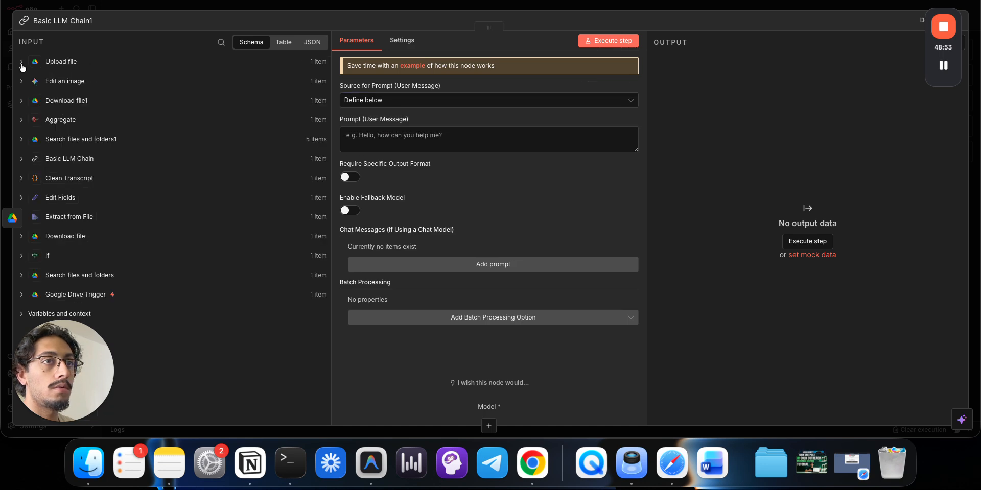
{"action": "left_click", "coordinate": [357, 7]}
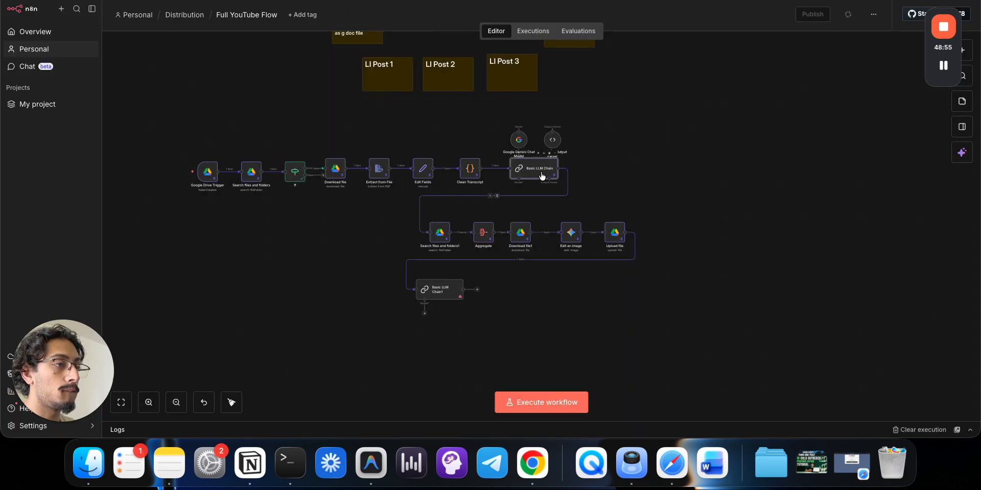
{"action": "double_click", "coordinate": [542, 176]}
{"action": "left_click", "coordinate": [473, 135]}
{"action": "key", "text": "ctrl+a"}
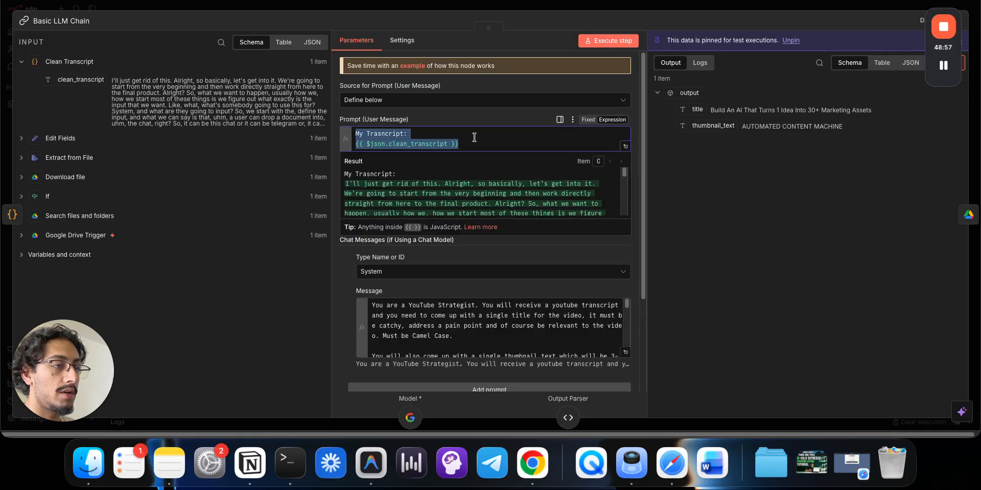
{"action": "left_click", "coordinate": [533, 6]}
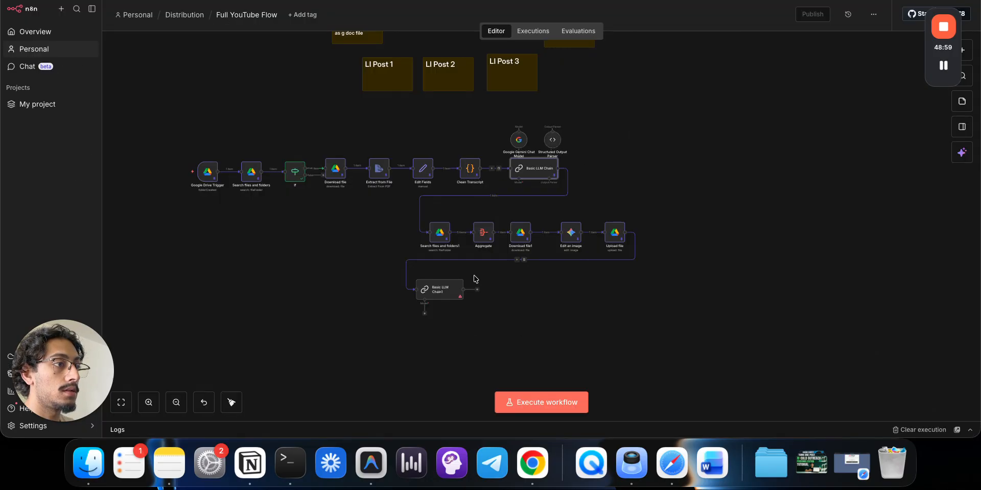
- Put Clean Transcript's clean_transcript field into Basic LLM Chain1's prompt, removing the old reference
{"action": "double_click", "coordinate": [441, 291]}
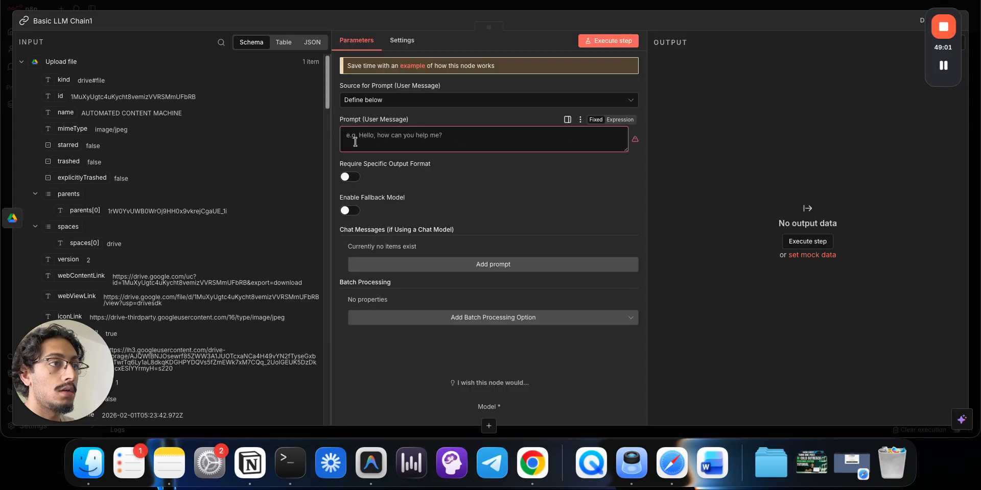
{"action": "left_click", "coordinate": [355, 142]}
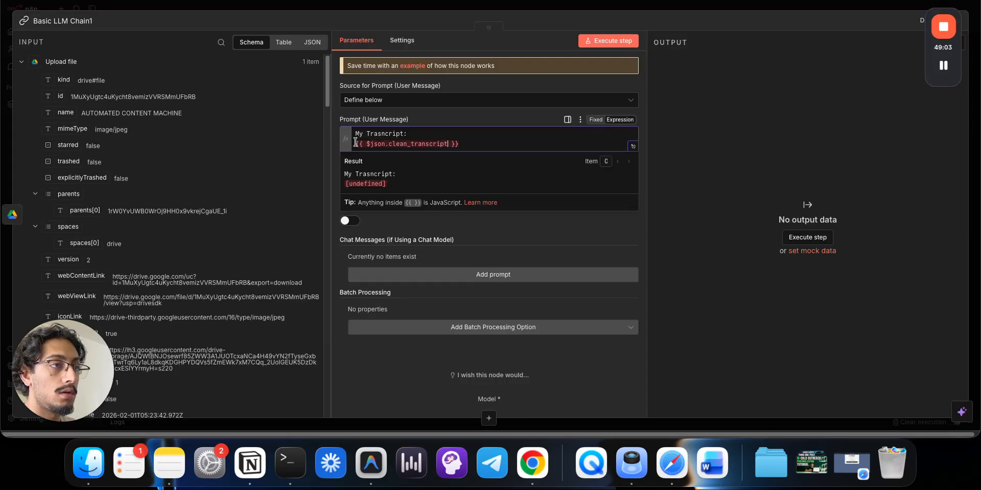
{"action": "left_click", "coordinate": [21, 62]}
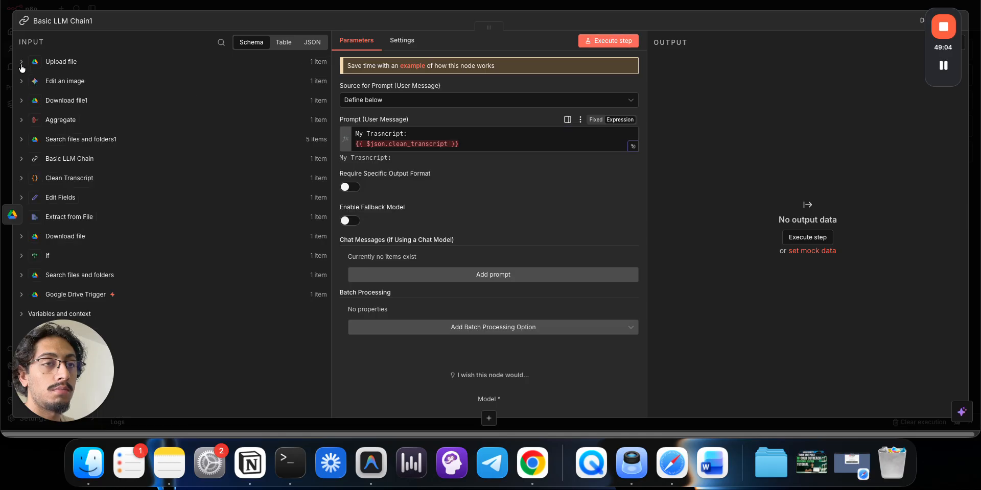
{"action": "left_click", "coordinate": [23, 179]}
{"action": "left_click_drag", "start_coordinate": [69, 197], "coordinate": [458, 144]}
{"action": "key", "text": "super+BackSpace"}
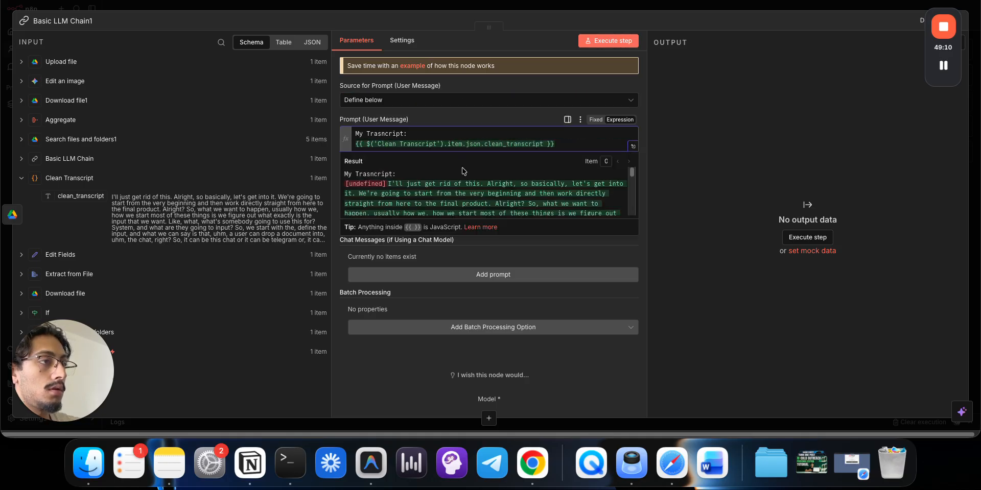
{"action": "left_click", "coordinate": [491, 252]}
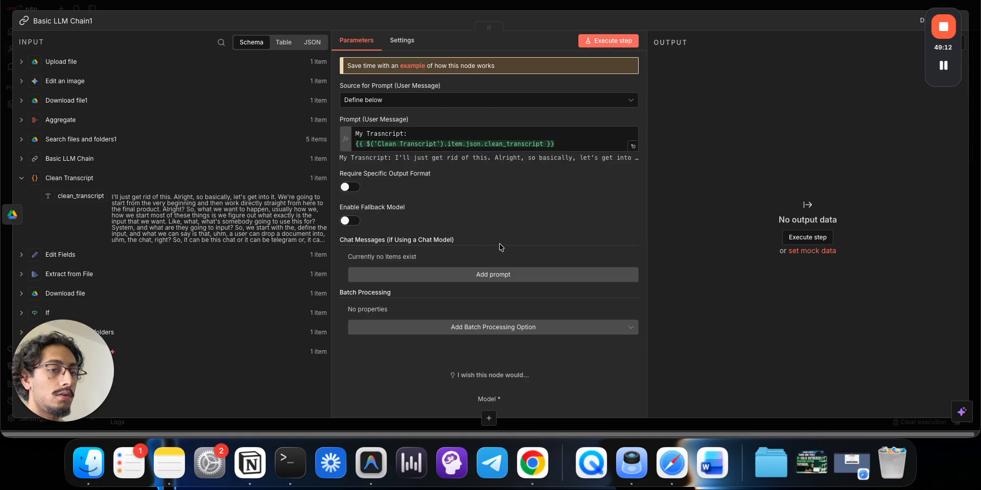
- Add a System chat message to Basic LLM Chain1
{"action": "left_click", "coordinate": [491, 275]}
{"action": "left_click", "coordinate": [615, 309]}
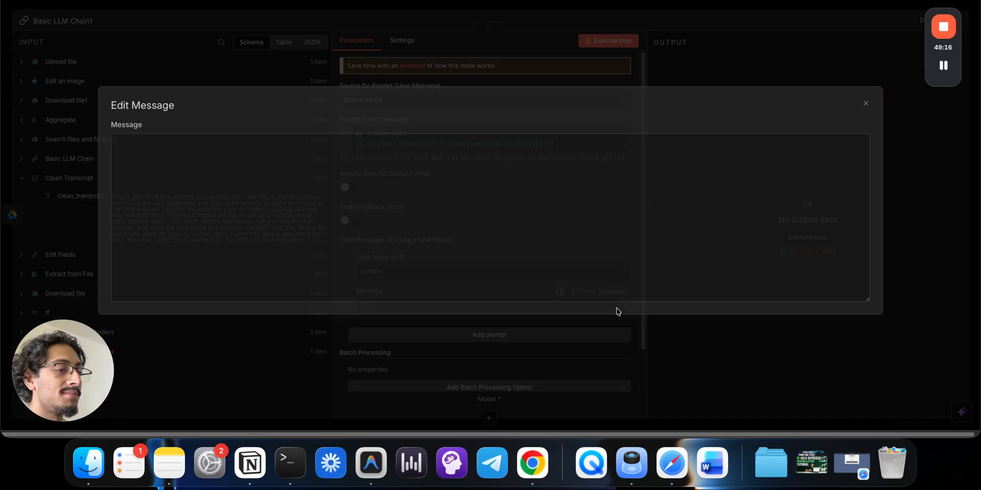
{"action": "left_click", "coordinate": [513, 86]}
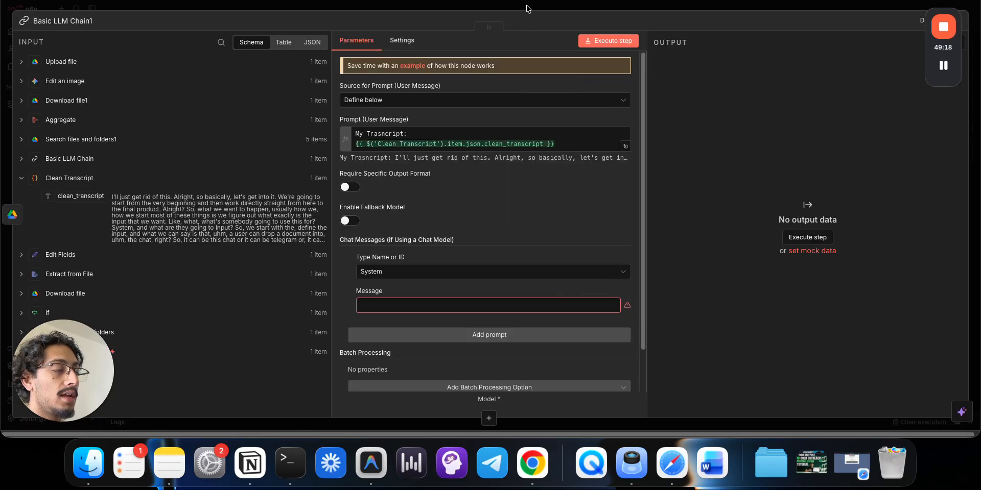
{"action": "left_click", "coordinate": [526, 7]}
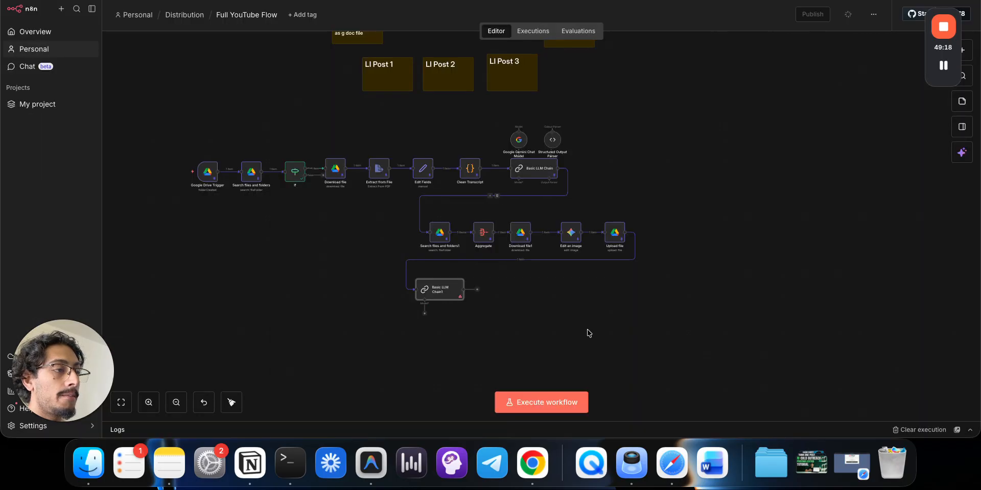
- Enable Require Specific Output Format on Basic LLM Chain1
{"action": "double_click", "coordinate": [435, 282]}
{"action": "left_click", "coordinate": [349, 187]}
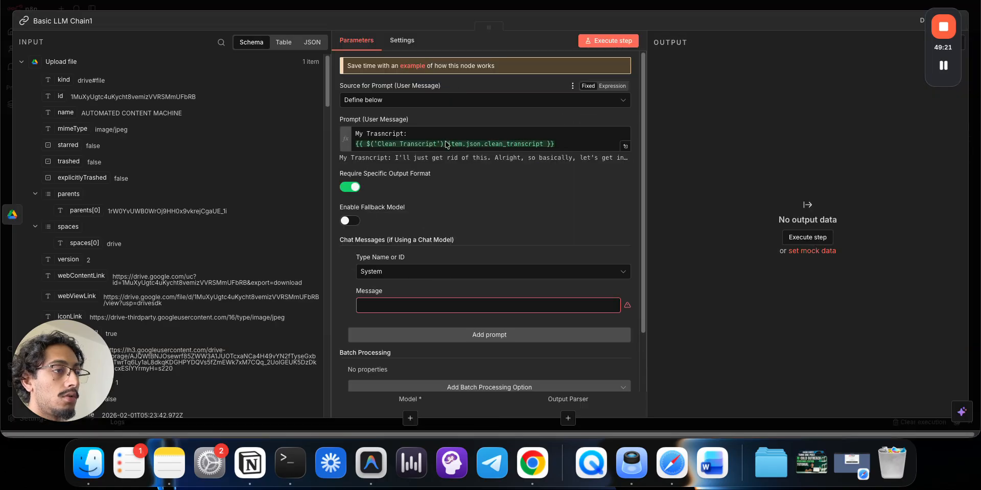
{"action": "left_click", "coordinate": [533, 11]}
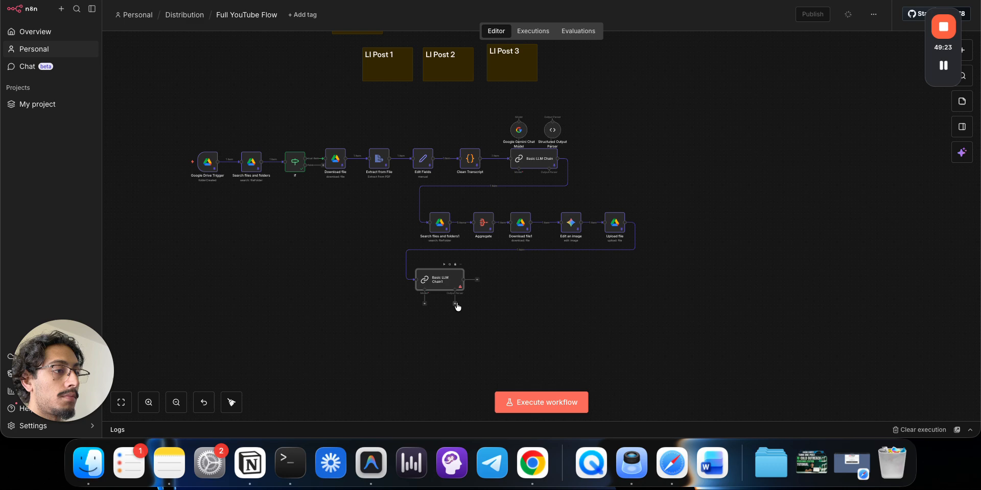
- Attach a Structured Output Parser with schema type Define using JSON Schema
{"action": "left_click", "coordinate": [454, 303]}
{"action": "left_click", "coordinate": [834, 141]}
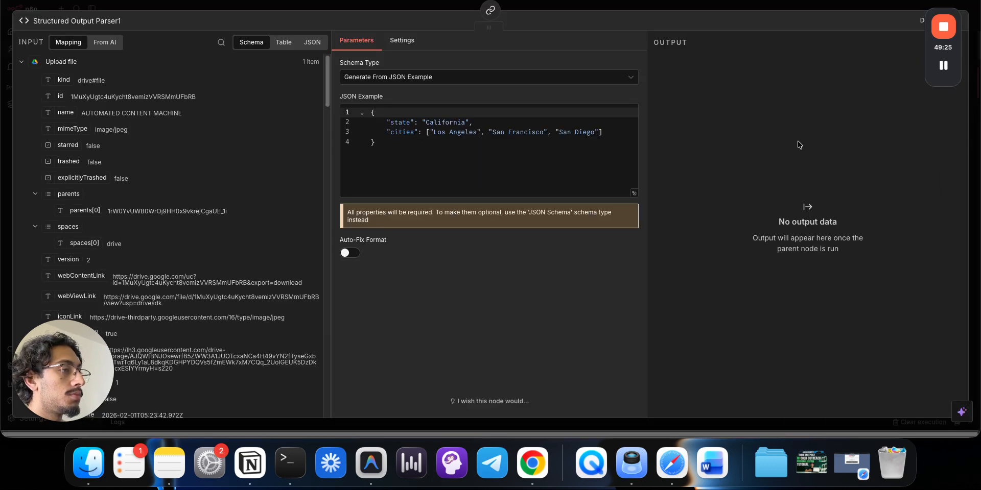
{"action": "left_click", "coordinate": [493, 75]}
{"action": "left_click", "coordinate": [492, 137]}
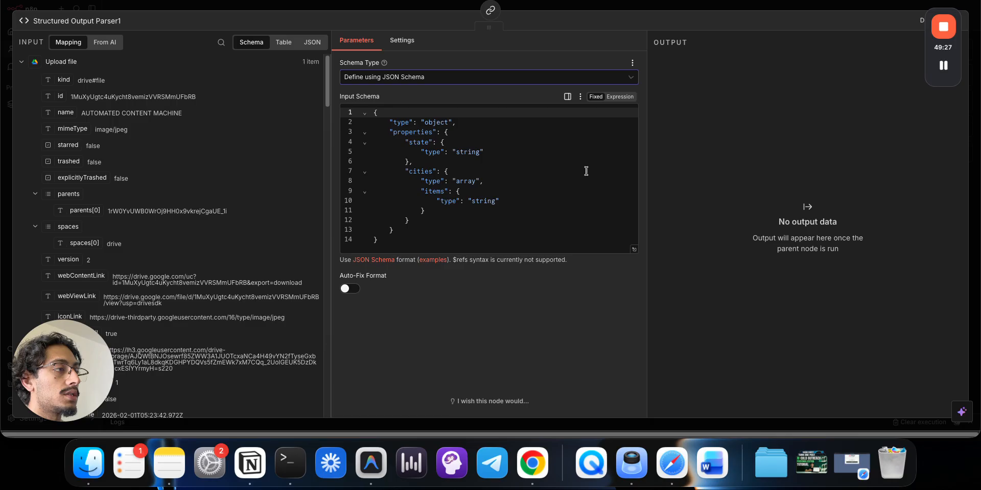
{"action": "left_click", "coordinate": [633, 250]}
- Rename the state property to post_1 and delete the cities nested items block
{"action": "left_click", "coordinate": [311, 94]}
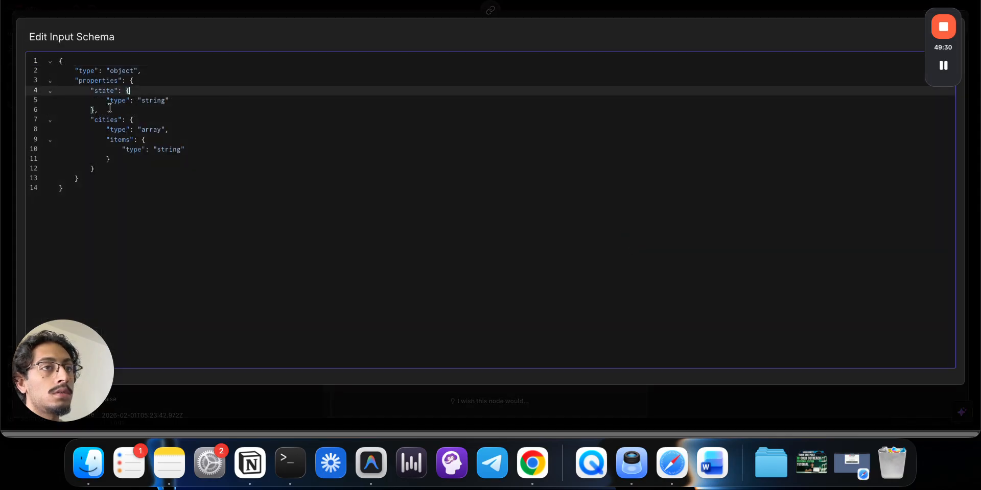
{"action": "left_click", "coordinate": [103, 90]}
{"action": "triple_click", "coordinate": [105, 90]}
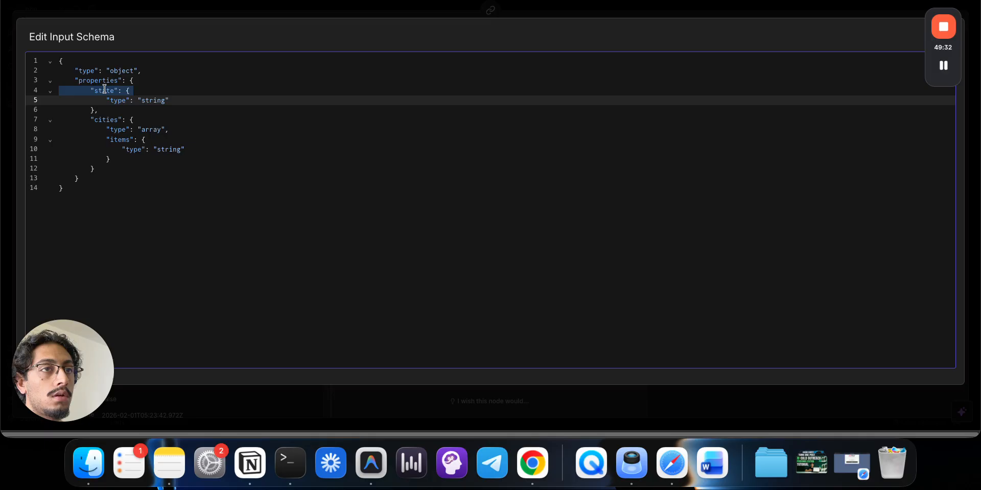
{"action": "left_click", "coordinate": [107, 109]}
{"action": "left_click", "coordinate": [107, 90]}
{"action": "double_click", "coordinate": [106, 91]}
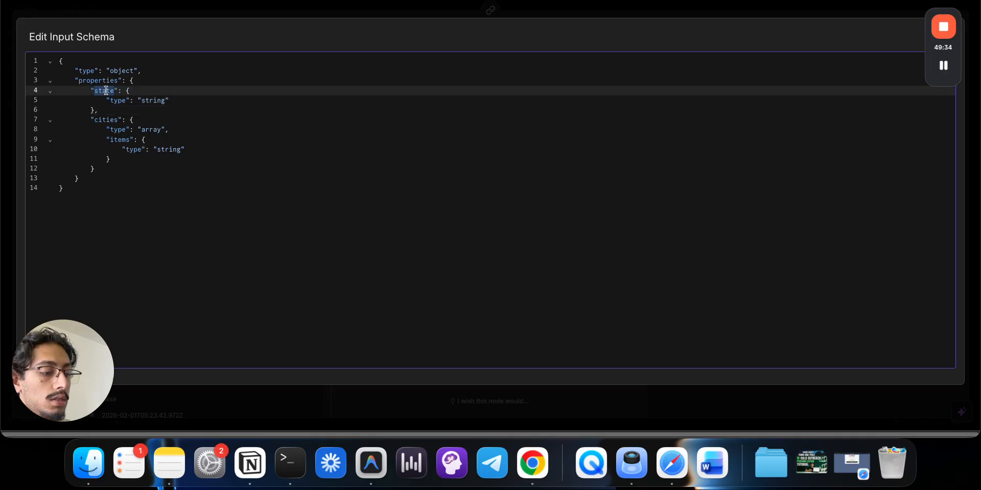
{"action": "type", "text": "post_1"}
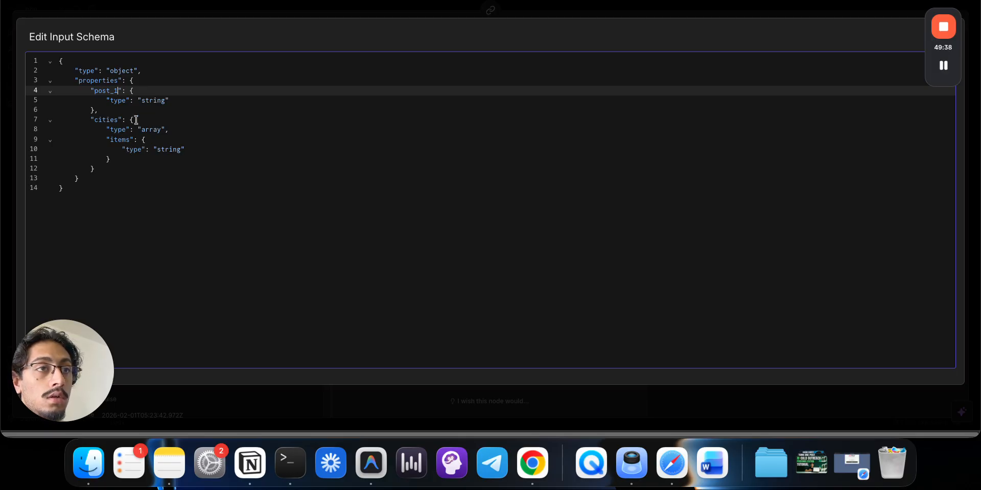
{"action": "left_click_drag", "start_coordinate": [134, 119], "coordinate": [69, 119]}
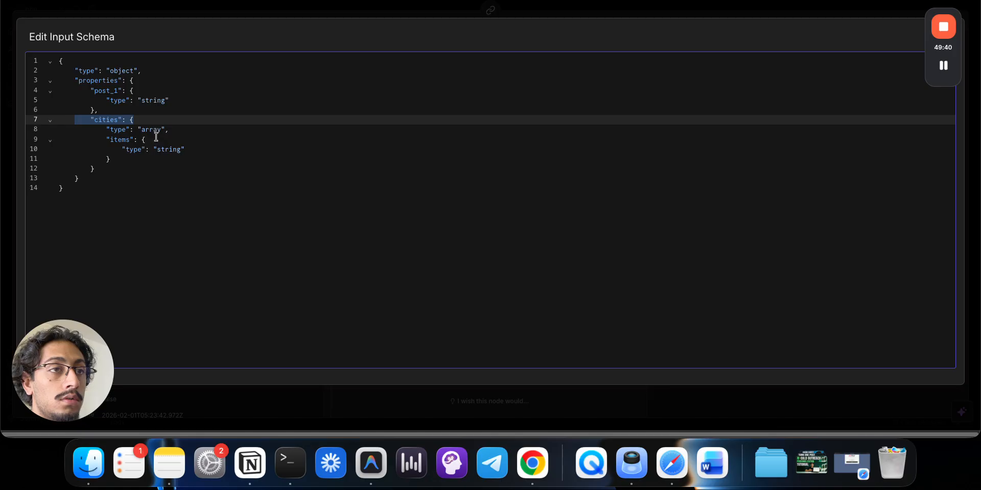
{"action": "left_click_drag", "start_coordinate": [128, 158], "coordinate": [90, 139]}
{"action": "key", "text": "BackSpace"}
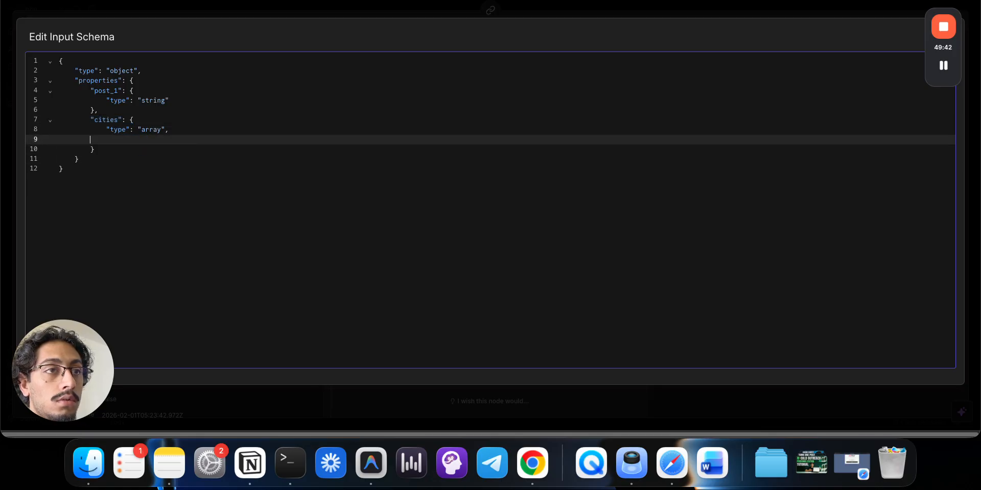
{"action": "key", "text": "BackSpace"}
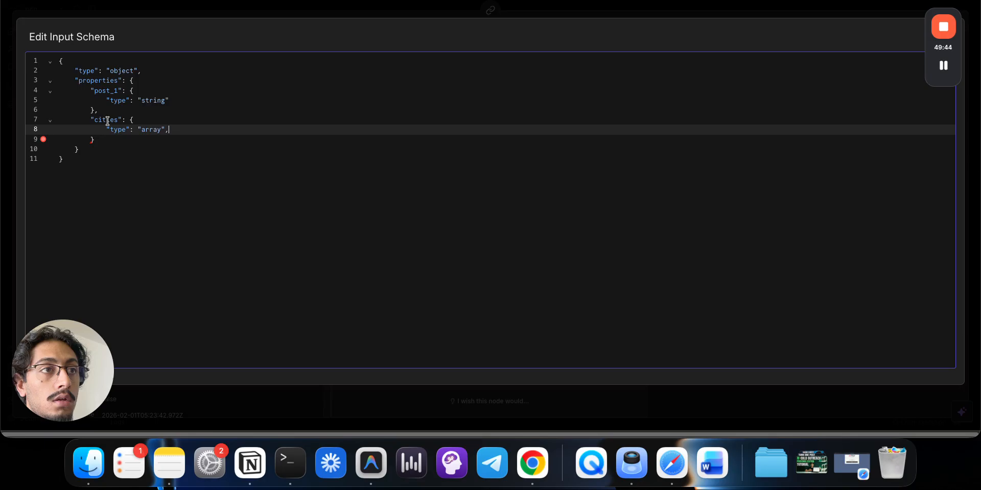
- Rename cities to post_2 and change its type from array to string
{"action": "double_click", "coordinate": [107, 120]}
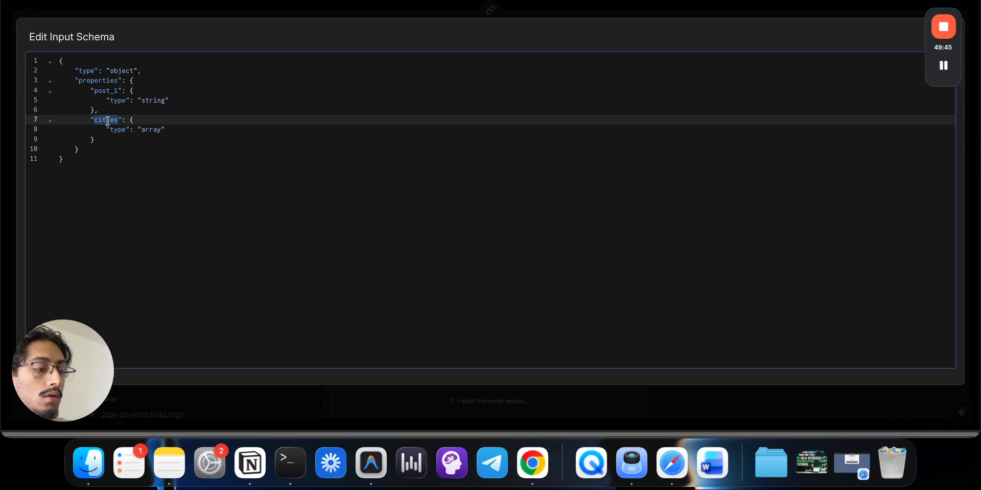
{"action": "type", "text": "post_2"}
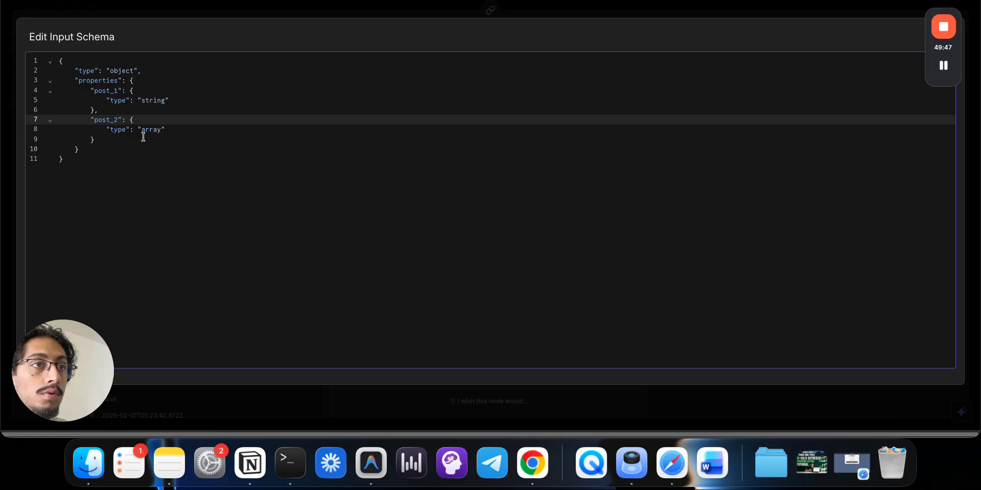
{"action": "double_click", "coordinate": [155, 131]}
{"action": "type", "text": "string"}
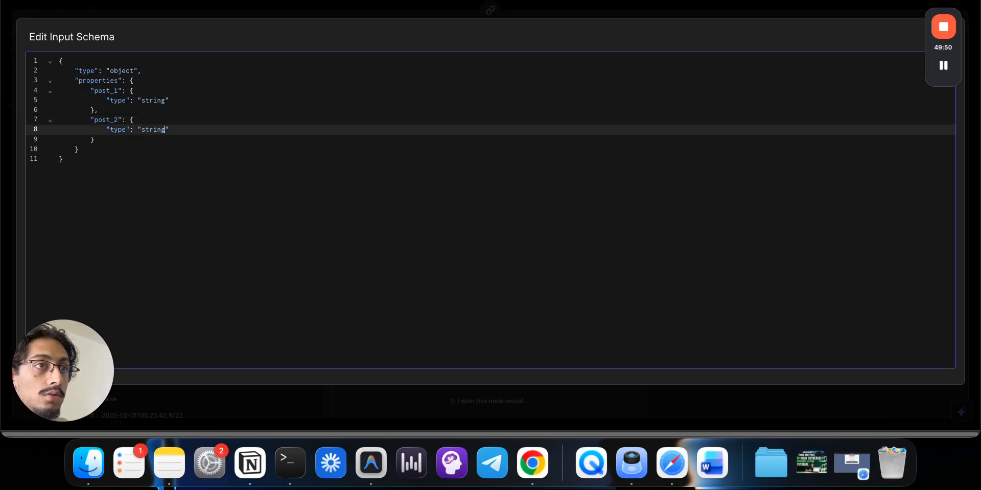
- Duplicate the post_2 property block below itself and fix the copy's indentation
{"action": "left_click_drag", "start_coordinate": [117, 142], "coordinate": [33, 122]}
{"action": "key", "text": "super+c"}
{"action": "left_click", "coordinate": [162, 145]}
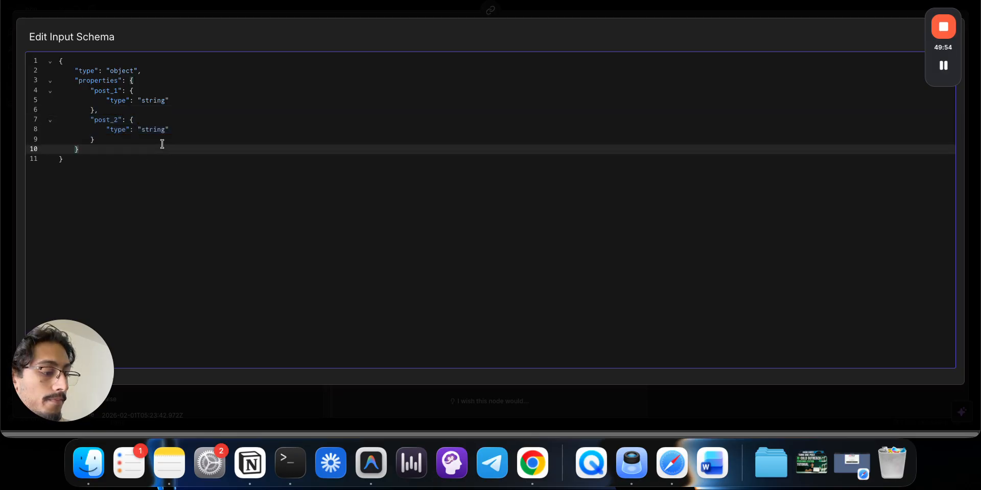
{"action": "left_click", "coordinate": [92, 139]}
{"action": "key", "text": "Return"}
{"action": "key", "text": "super+v"}
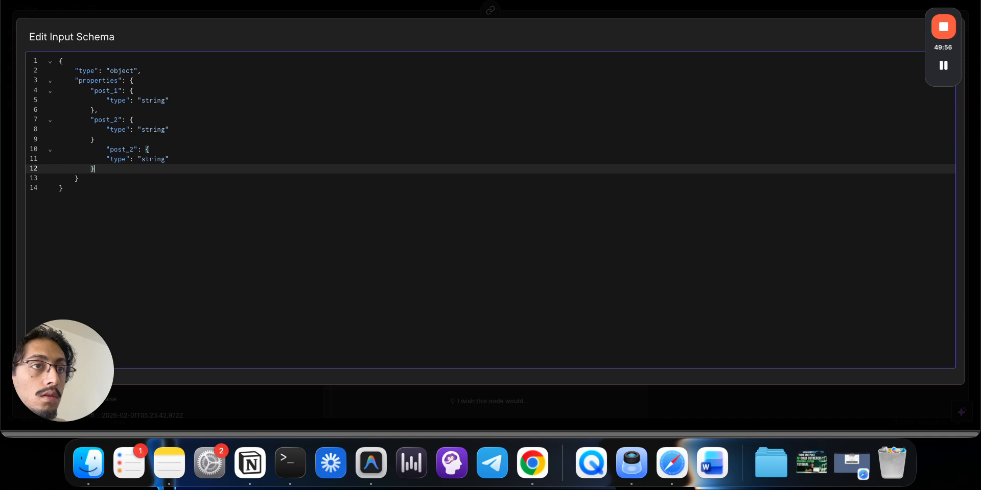
{"action": "left_click", "coordinate": [107, 150]}
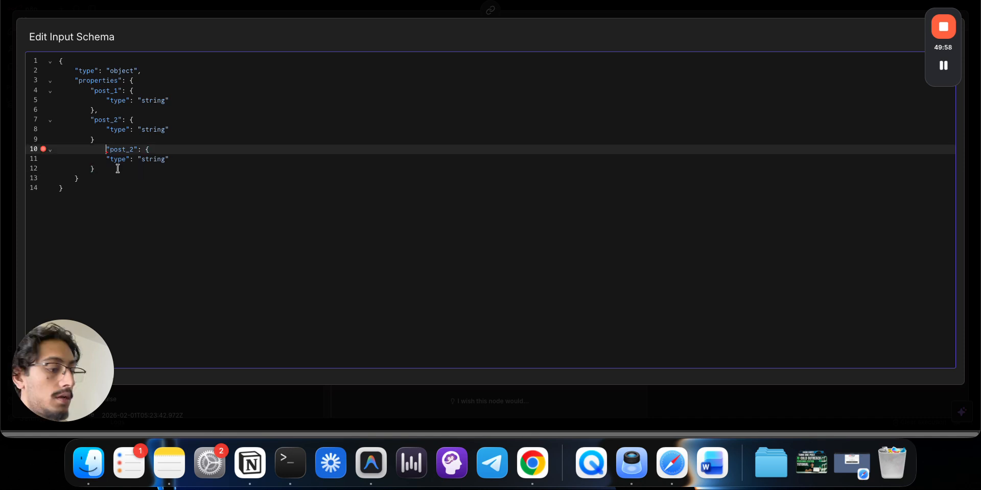
{"action": "key", "text": "BackSpace"}
{"action": "left_click", "coordinate": [107, 160]}
{"action": "key", "text": "BackSpace"}
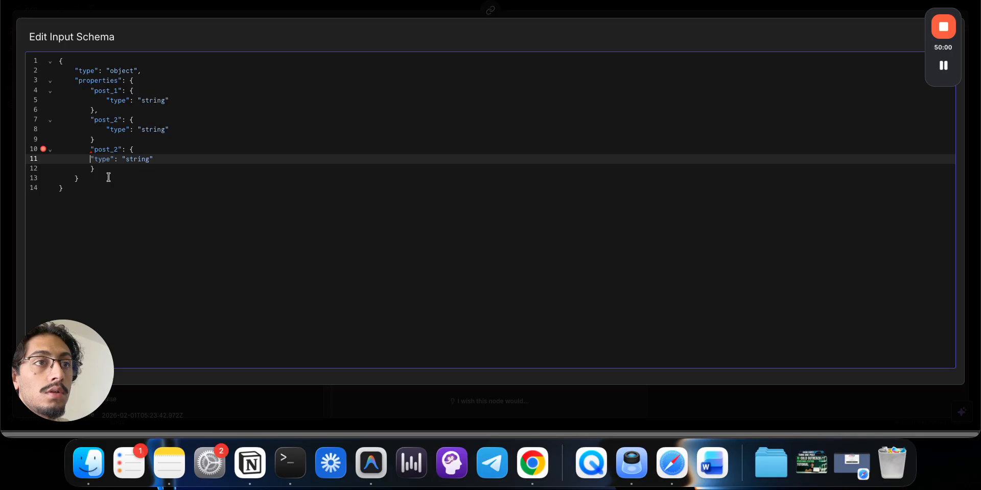
- Separate the blocks with a comma and make the copied property post_3
{"action": "left_click", "coordinate": [120, 145]}
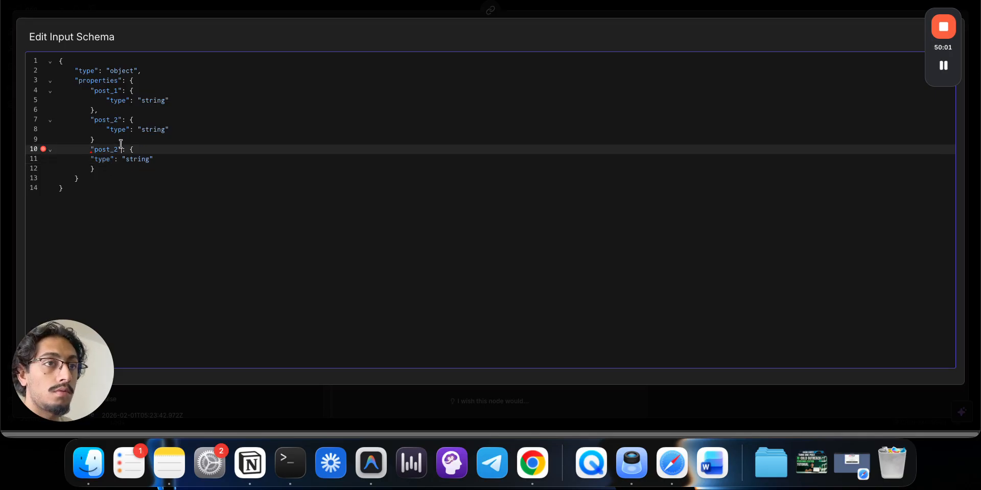
{"action": "key", "text": "Up"}
{"action": "type", "text": ","}
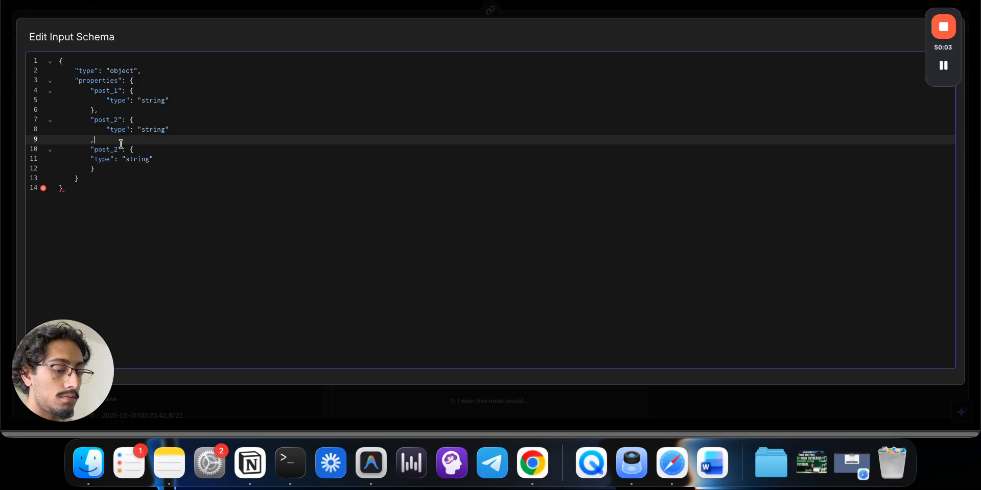
{"action": "type", "text": ","}
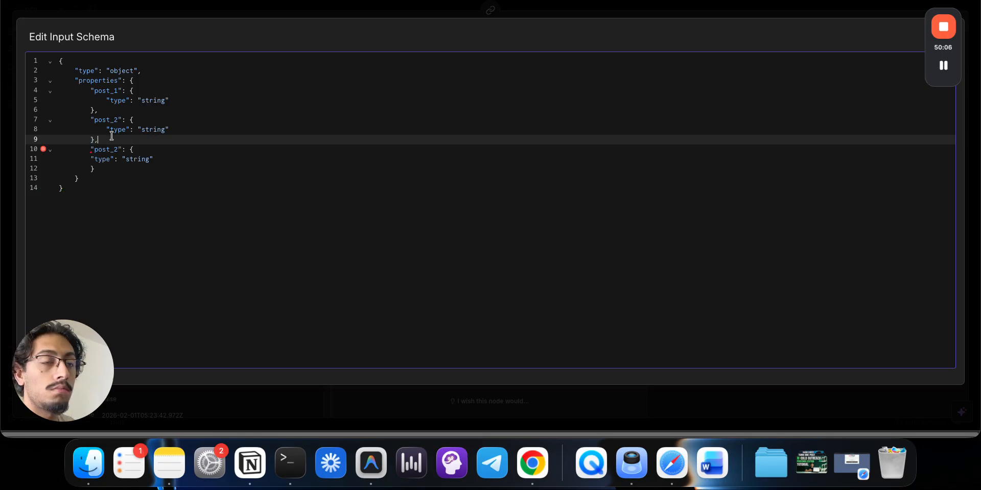
{"action": "left_click", "coordinate": [92, 159]}
{"action": "key", "text": "Tab"}
{"action": "left_click", "coordinate": [134, 173]}
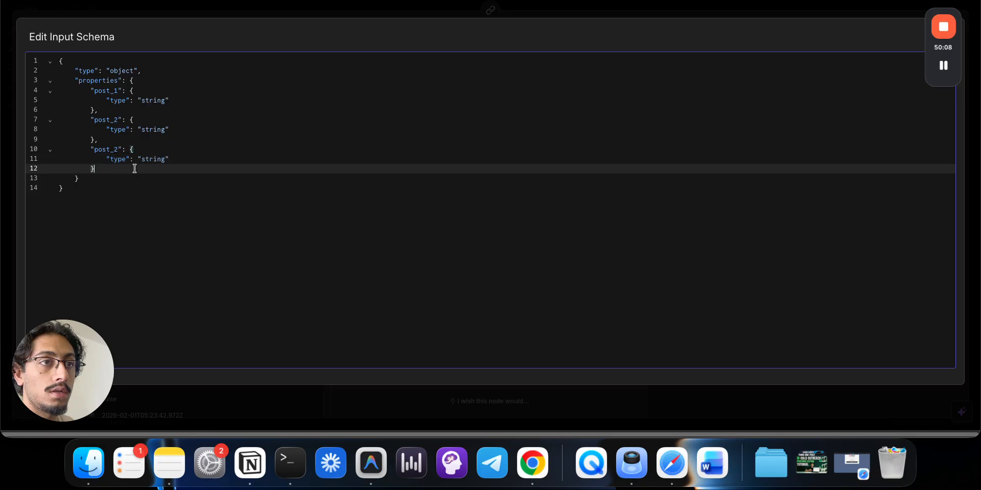
{"action": "left_click", "coordinate": [196, 191]}
{"action": "left_click", "coordinate": [118, 151]}
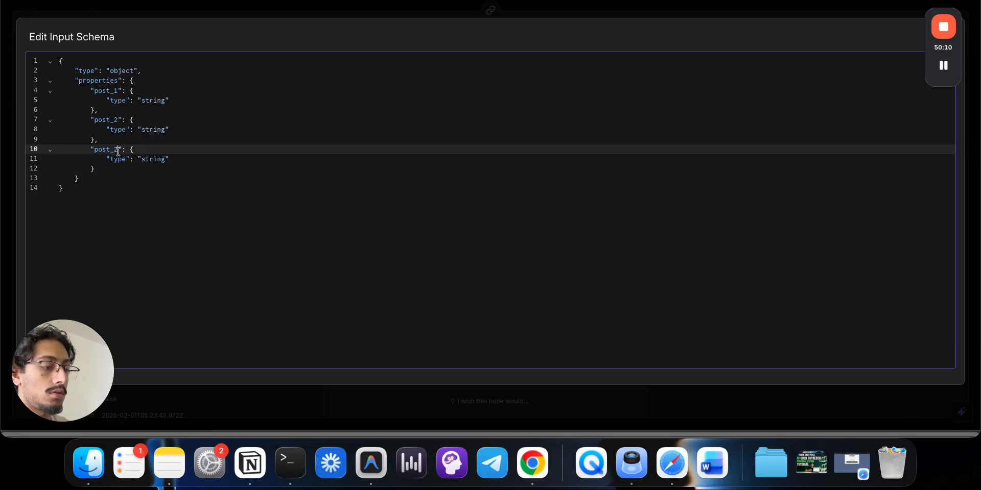
{"action": "left_click", "coordinate": [162, 248]}
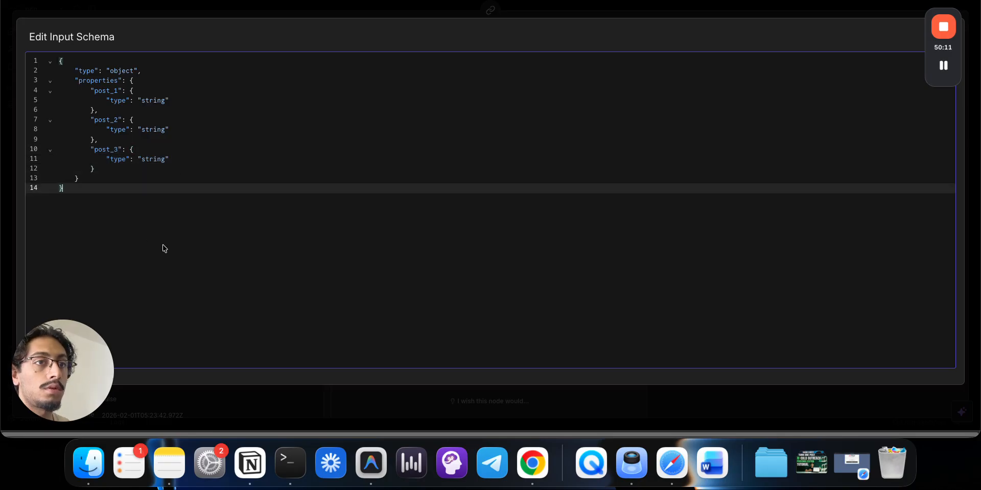
{"action": "left_click", "coordinate": [257, 13]}
- Add a Google Gemini Chat Model to Basic LLM Chain1 using models/gemini-3-pro-preview
{"action": "left_click", "coordinate": [337, 8]}
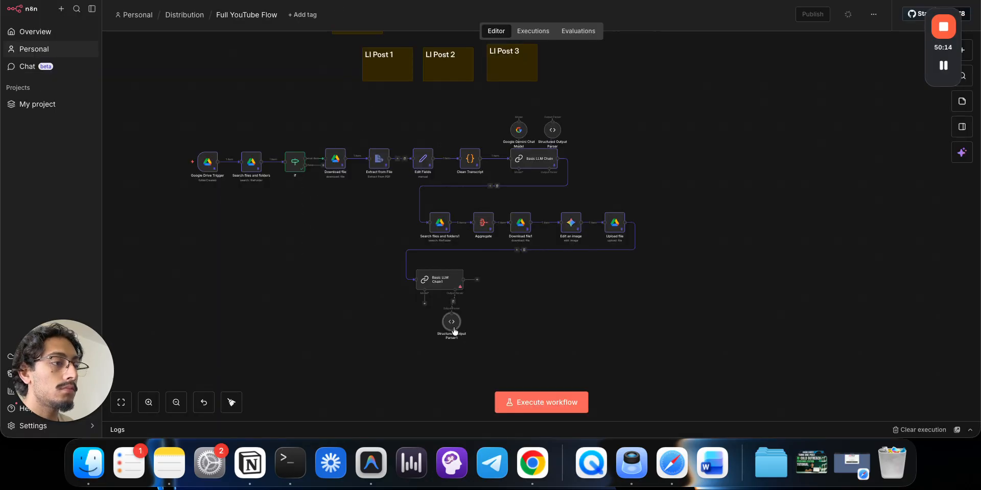
{"action": "left_click", "coordinate": [425, 304]}
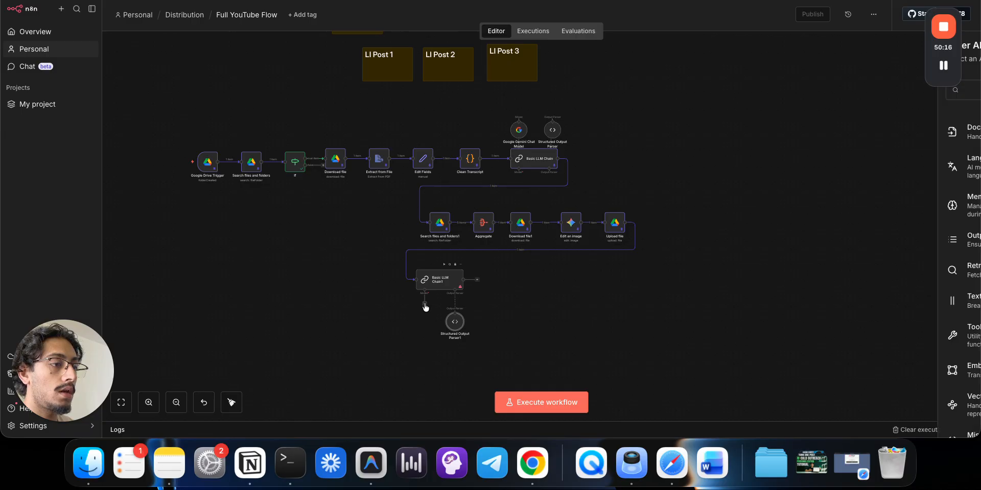
{"action": "type", "text": "gemi"}
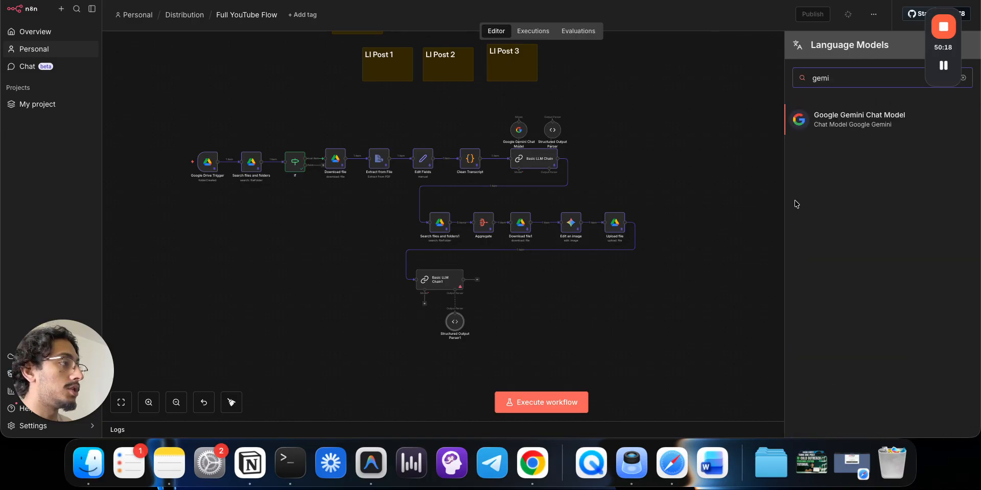
{"action": "key", "text": "Return"}
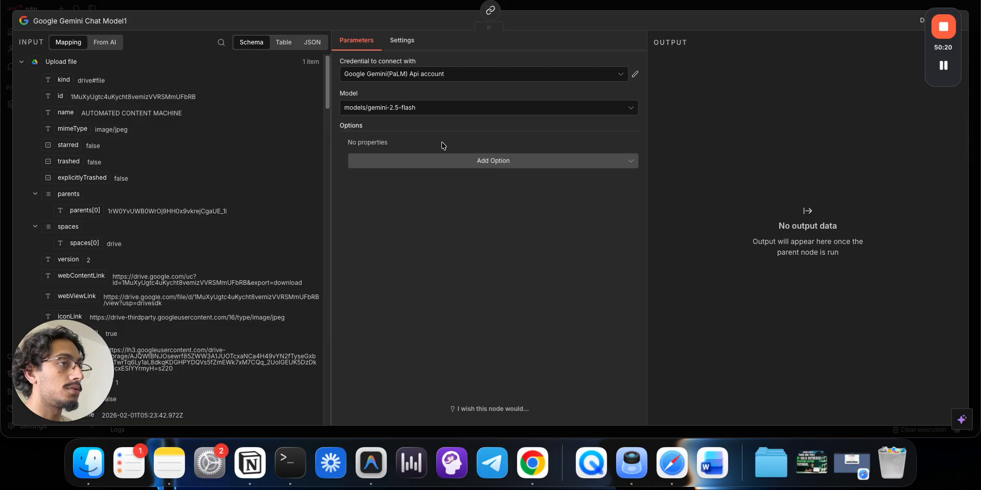
{"action": "left_click", "coordinate": [434, 113]}
{"action": "scroll", "coordinate": [451, 207], "scroll_direction": "down", "scroll_amount": 10}
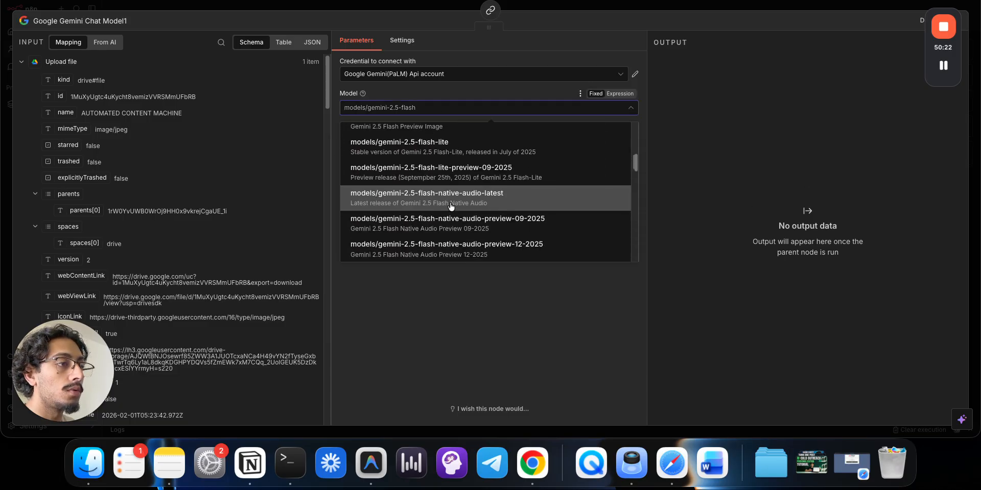
{"action": "scroll", "coordinate": [451, 206], "scroll_direction": "down", "scroll_amount": 3}
{"action": "left_click", "coordinate": [453, 180]}
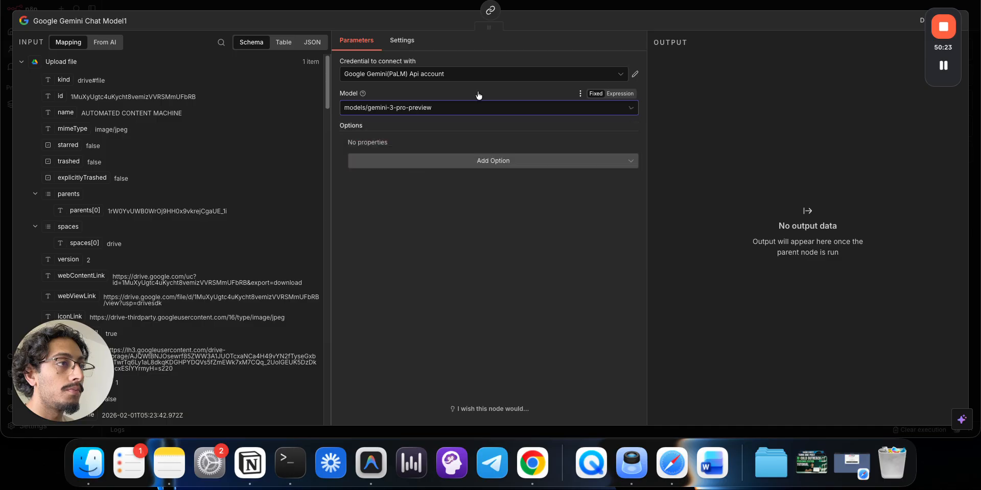
- Connect the Gemini API credential, place the model beside the parser and reopen Basic LLM Chain1
{"action": "left_click", "coordinate": [441, 73]}
{"action": "scroll", "coordinate": [429, 110], "scroll_direction": "down", "scroll_amount": 1}
{"action": "scroll", "coordinate": [429, 110], "scroll_direction": "up", "scroll_amount": 1}
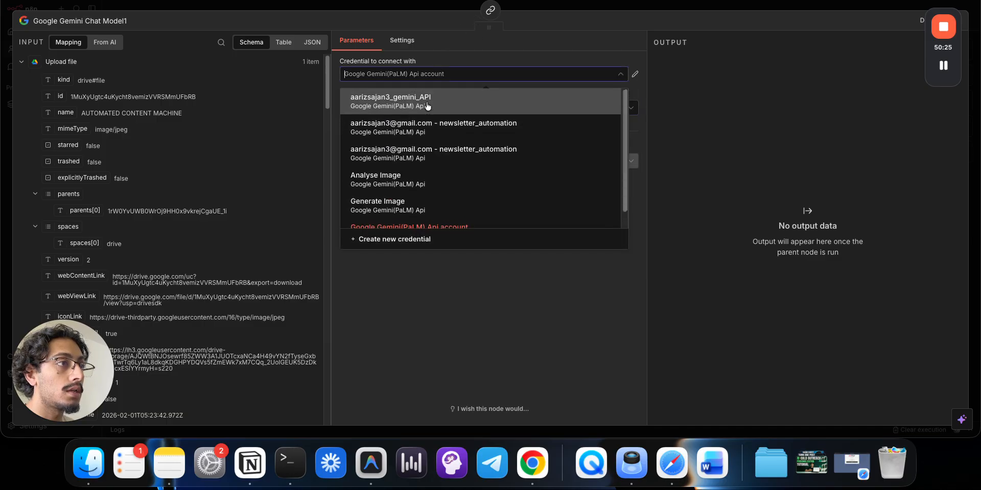
{"action": "left_click", "coordinate": [424, 100]}
{"action": "left_click", "coordinate": [423, 7]}
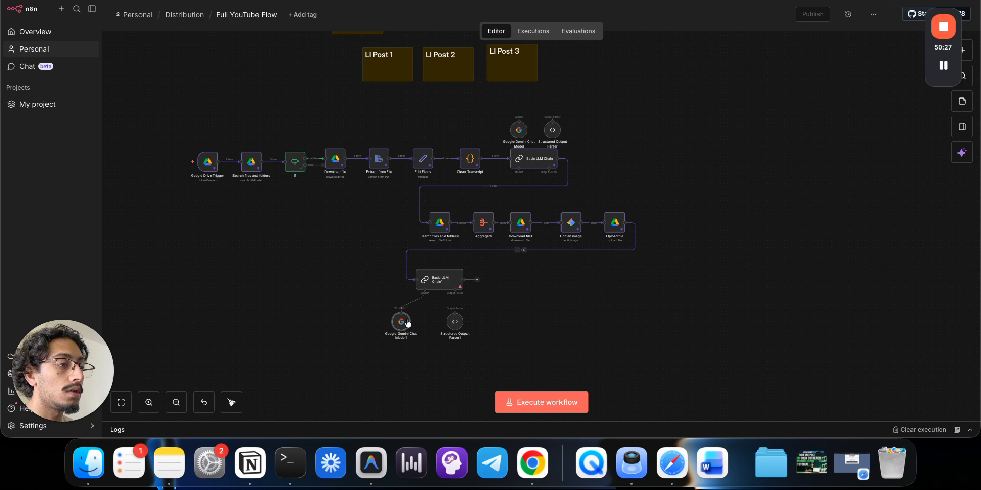
{"action": "left_click_drag", "start_coordinate": [410, 321], "coordinate": [461, 326]}
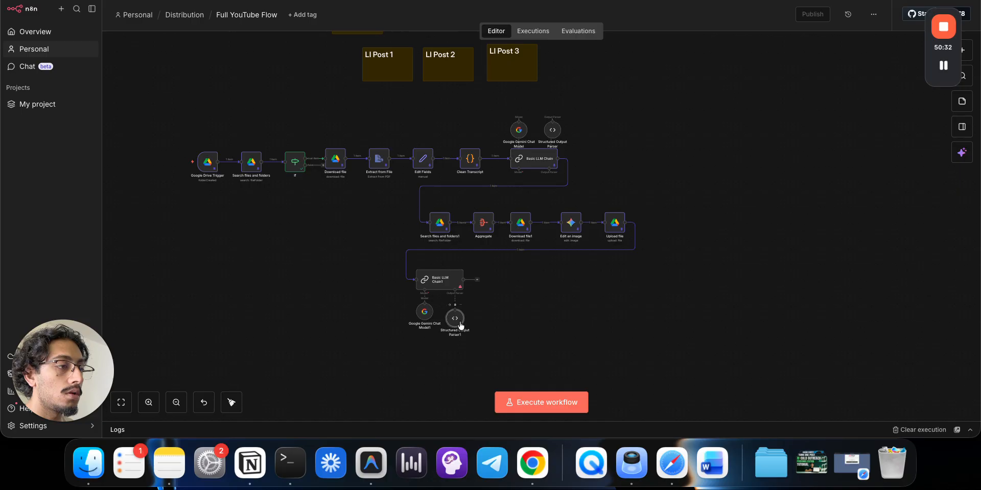
{"action": "double_click", "coordinate": [441, 286]}
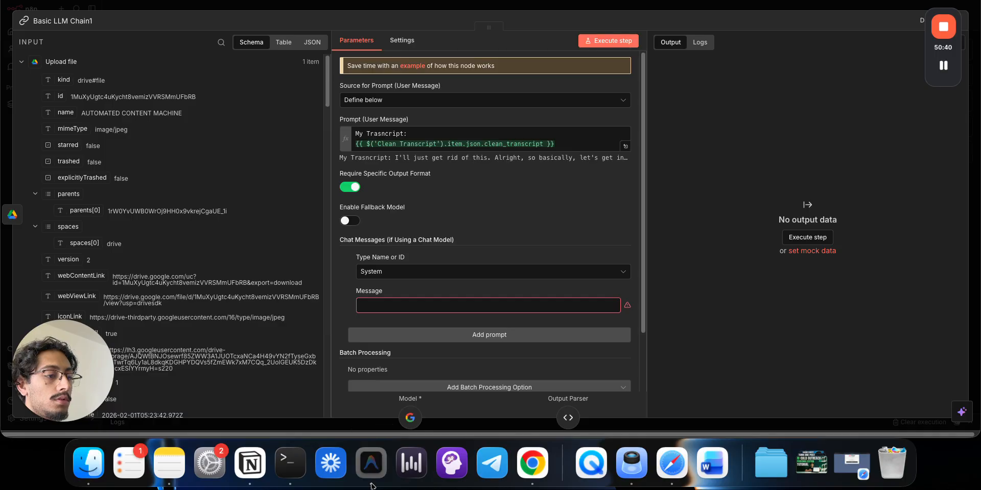
{"action": "right_click", "coordinate": [371, 464]}
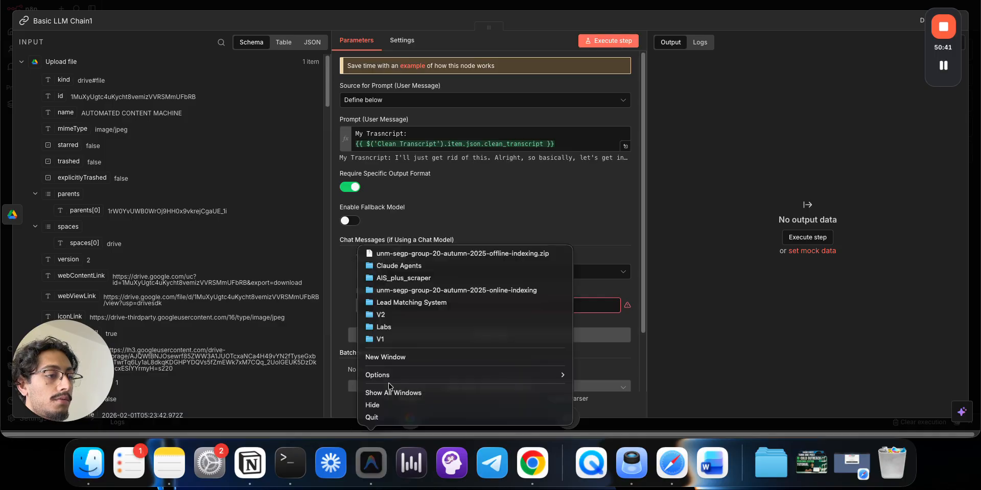
- Open the V1 project in a new Antigravity window and collapse its explorer folders
{"action": "left_click", "coordinate": [393, 339]}
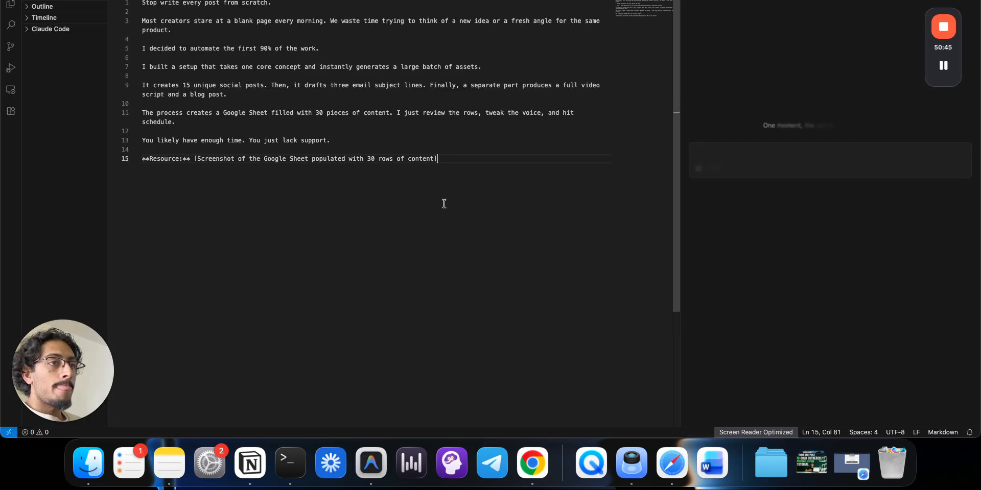
{"action": "left_click", "coordinate": [746, 152]}
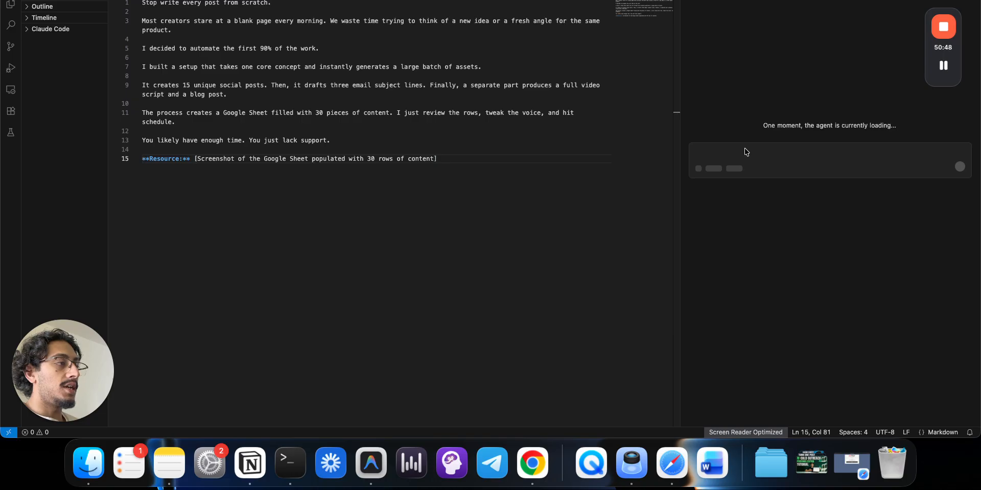
{"action": "left_click", "coordinate": [216, 56]}
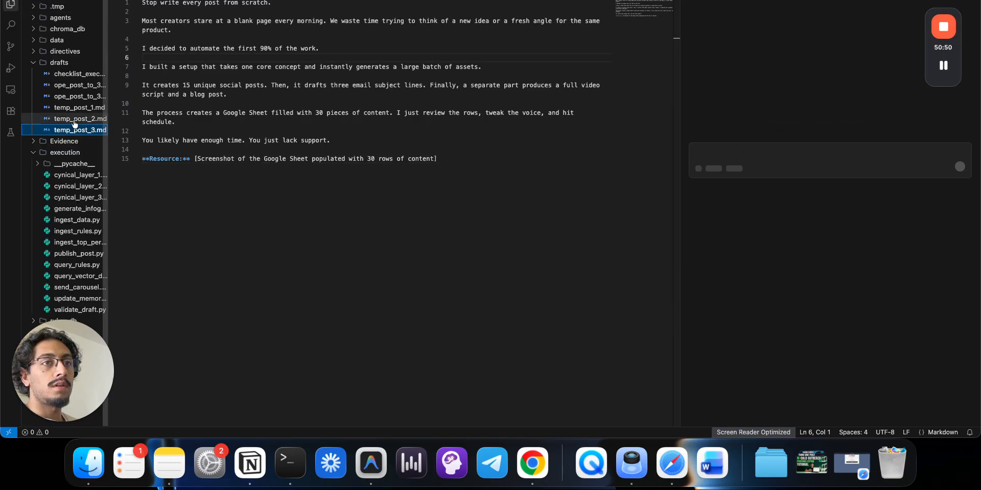
{"action": "left_click", "coordinate": [73, 162]}
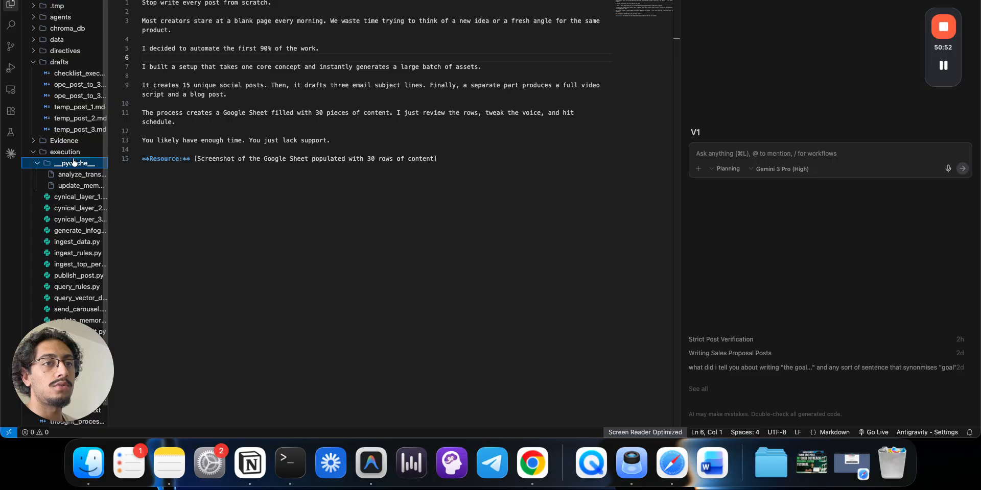
{"action": "left_click", "coordinate": [74, 162]}
{"action": "left_click", "coordinate": [74, 154]}
{"action": "left_click", "coordinate": [73, 145]}
{"action": "left_click", "coordinate": [73, 145]}
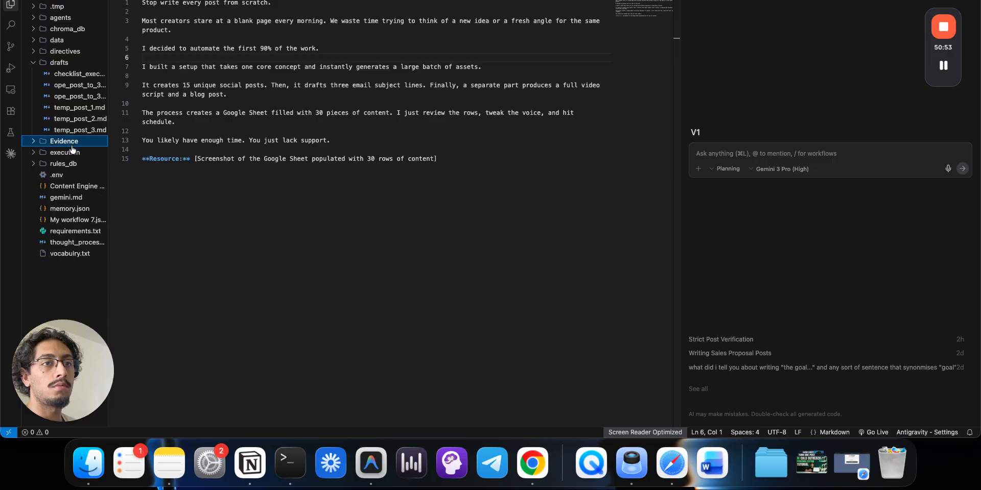
{"action": "left_click", "coordinate": [73, 65]}
- Ask the agent, mentioning gemini.md, for a markdown system prompt describing the post-writing process
{"action": "left_click", "coordinate": [793, 152]}
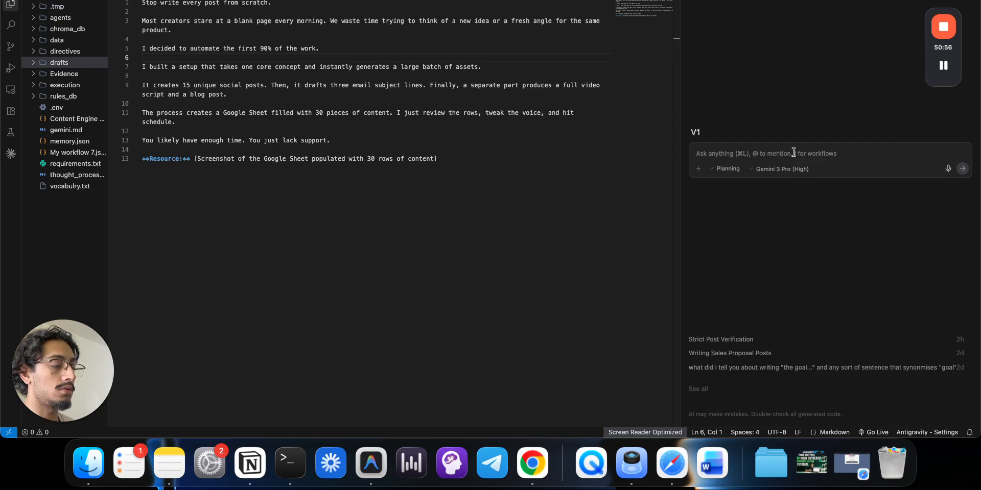
{"action": "type", "text": "@gmi"}
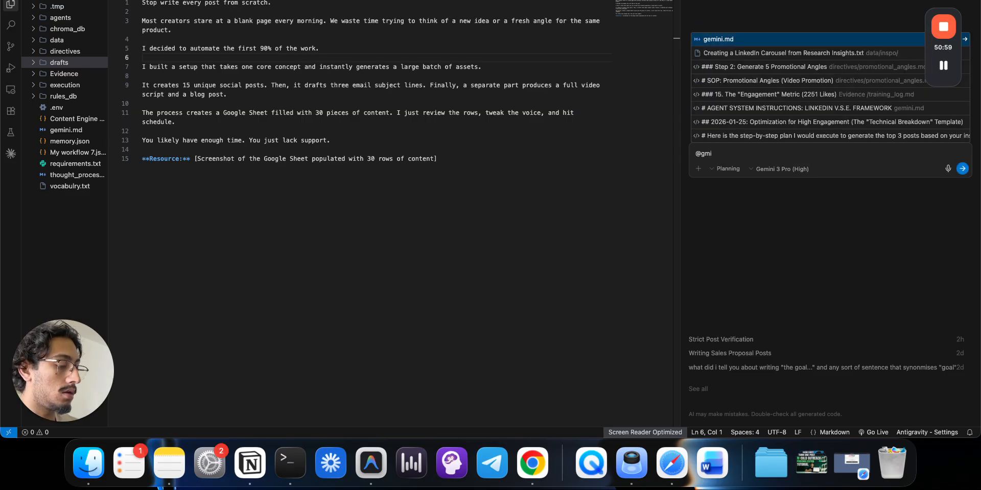
{"action": "key", "text": "Return"}
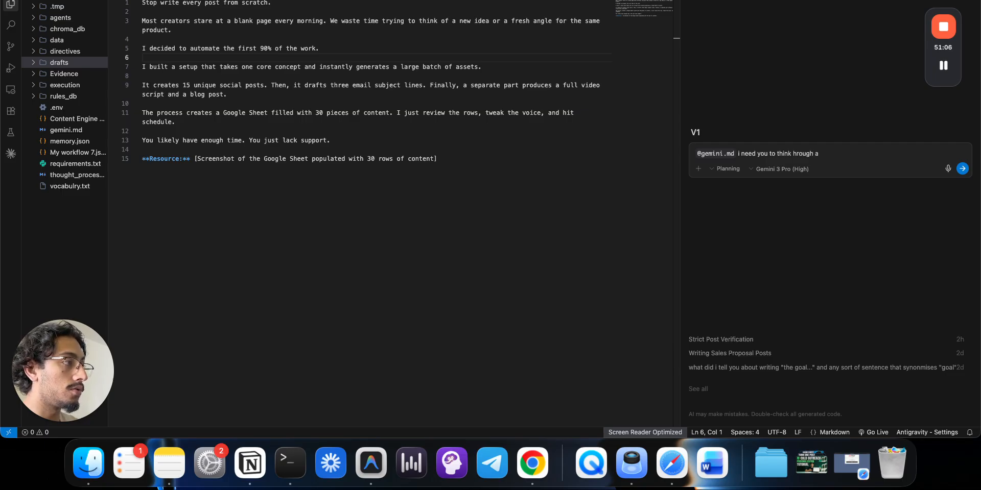
{"action": "key", "text": "BackSpace"}
{"action": "key", "text": "BackSpace"}
{"action": "key", "text": "BackSpace"}
{"action": "key", "text": "BackSpace"}
{"action": "key", "text": "BackSpace"}
{"action": "key", "text": "BackSpace"}
{"action": "key", "text": "BackSpace"}
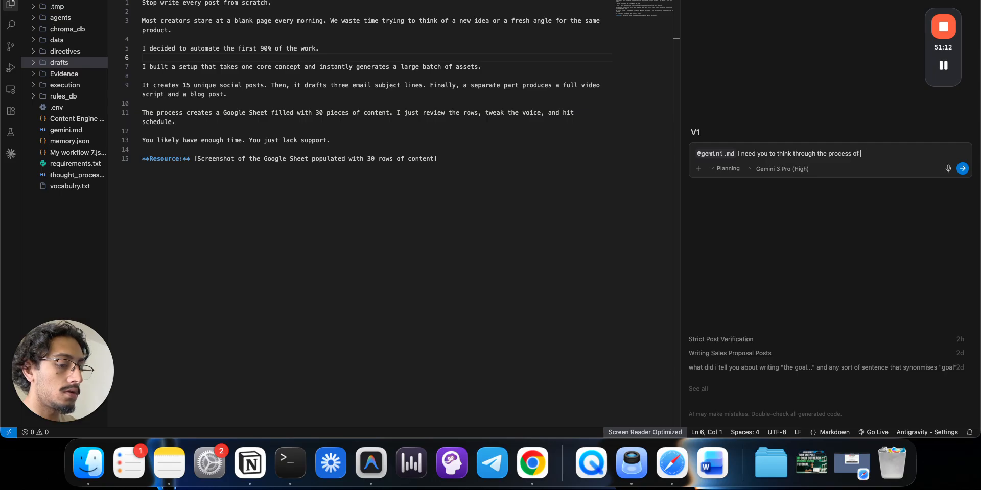
{"action": "type", "text": "through the process of writing a post and give me a"}
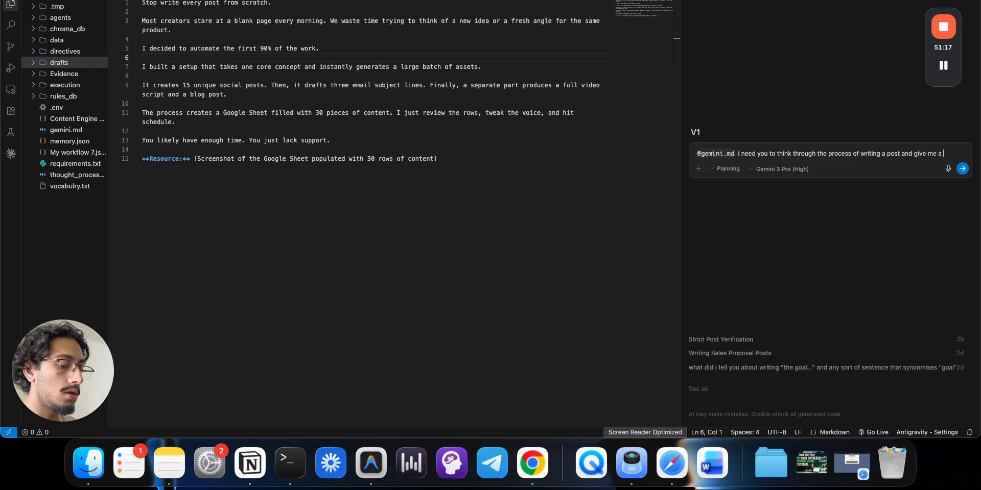
{"action": "type", "text": " system prompt to give a gemini model, it has no"}
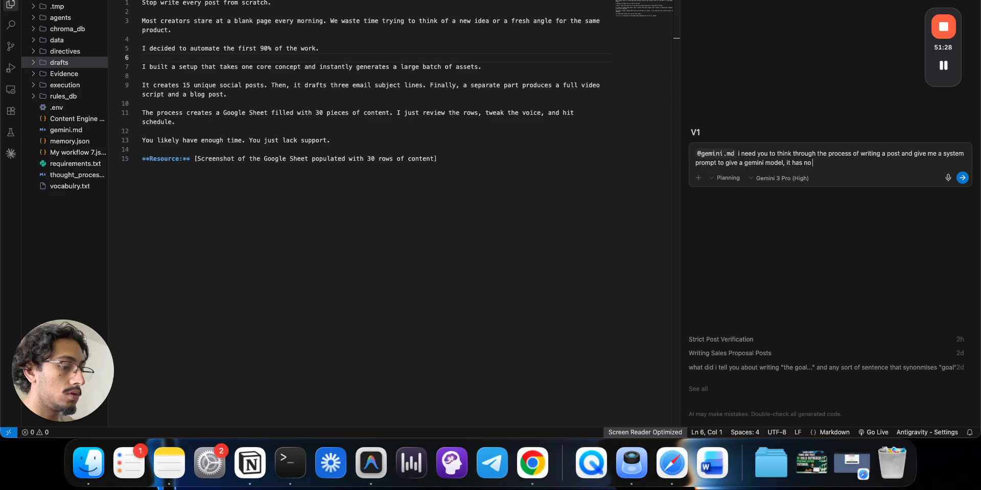
{"action": "type", "text": "ess so just give it the rules"}
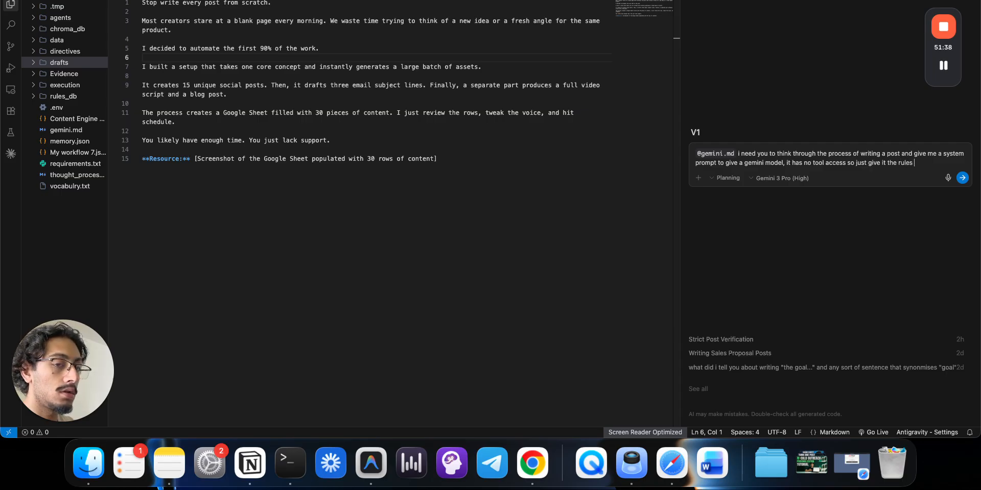
{"action": "type", "text": "an"}
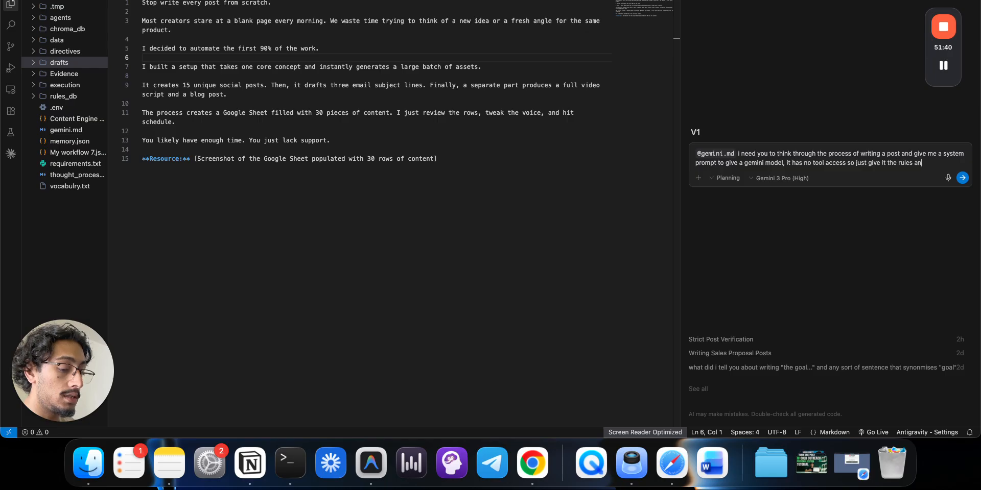
{"action": "type", "text": "nes"}
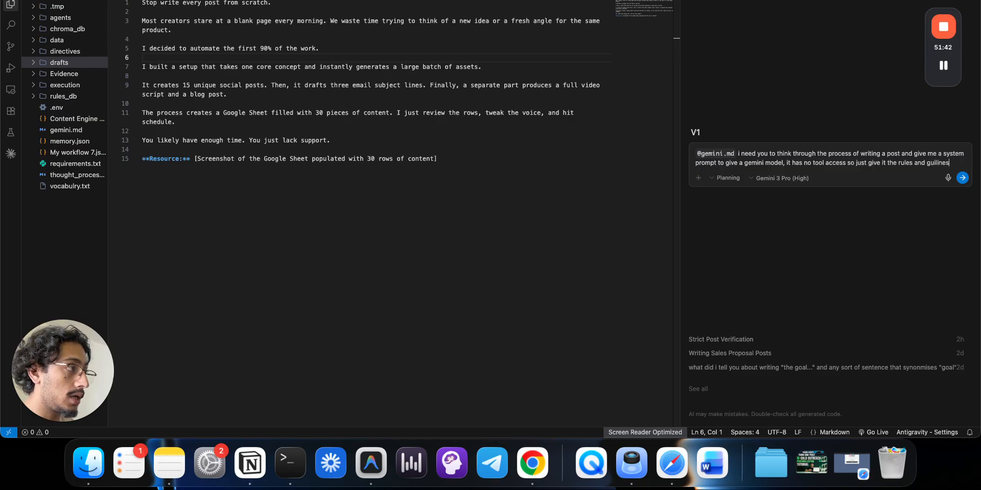
{"action": "key", "text": "BackSpace"}
{"action": "key", "text": "BackSpace"}
{"action": "key", "text": "BackSpace"}
{"action": "key", "text": "BackSpace"}
{"action": "key", "text": "BackSpace"}
{"action": "key", "text": "BackSpace"}
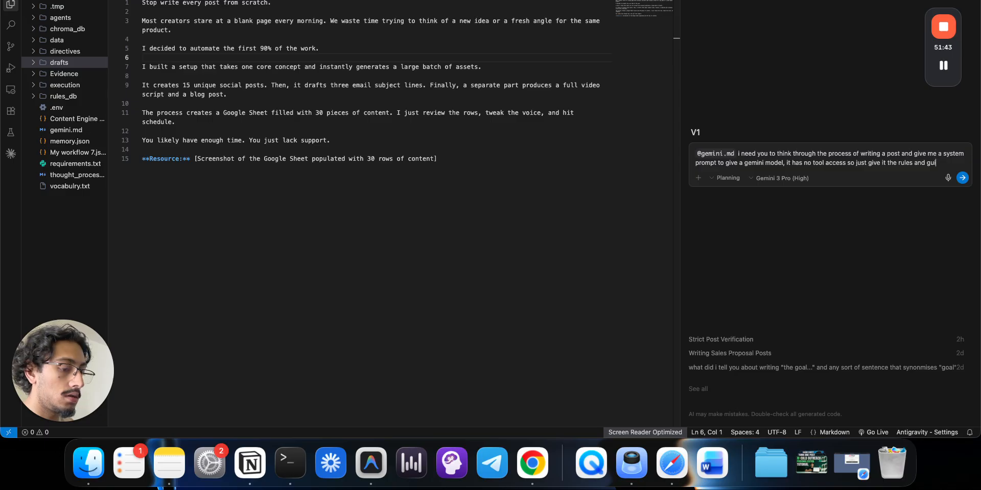
{"action": "type", "text": "ne sas bes you cat."}
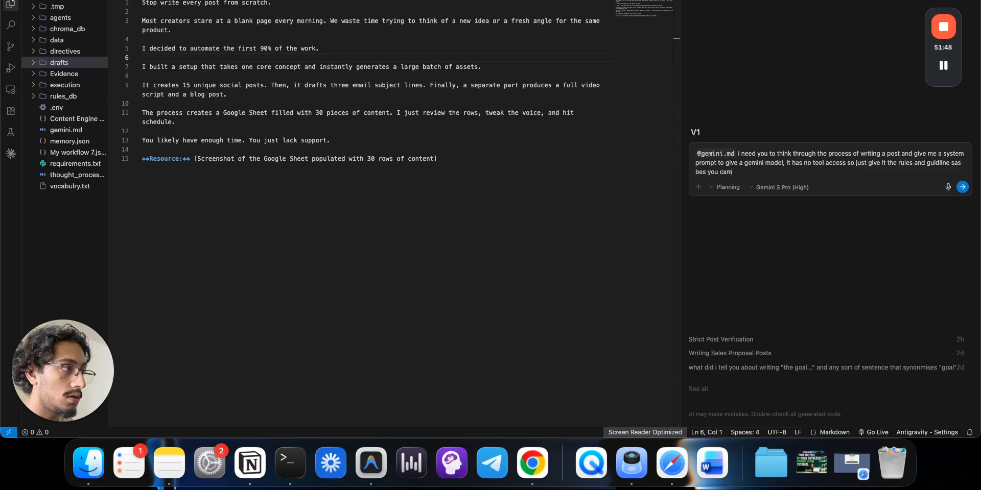
{"action": "key", "text": "BackSpace"}
{"action": "key", "text": "BackSpace"}
{"action": "type", "text": "n,"}
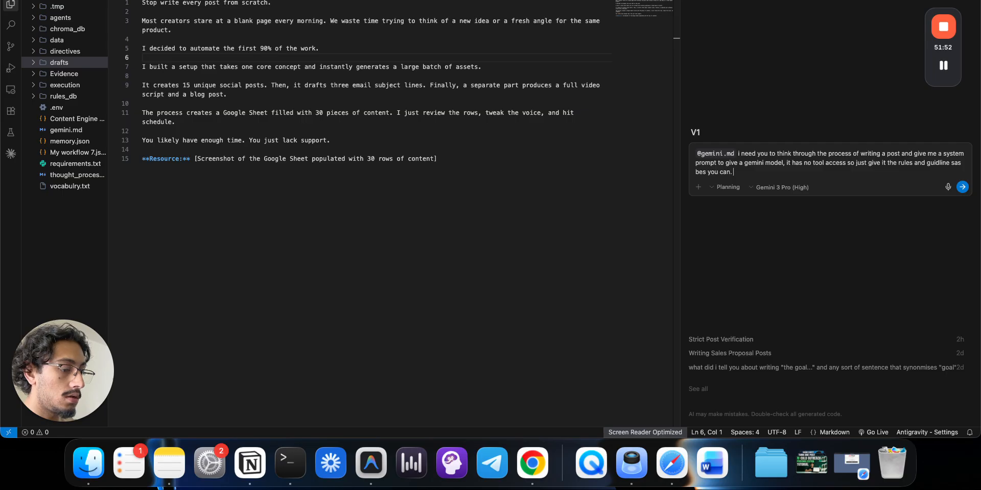
{"action": "type", "text": "Ouput markdown"}
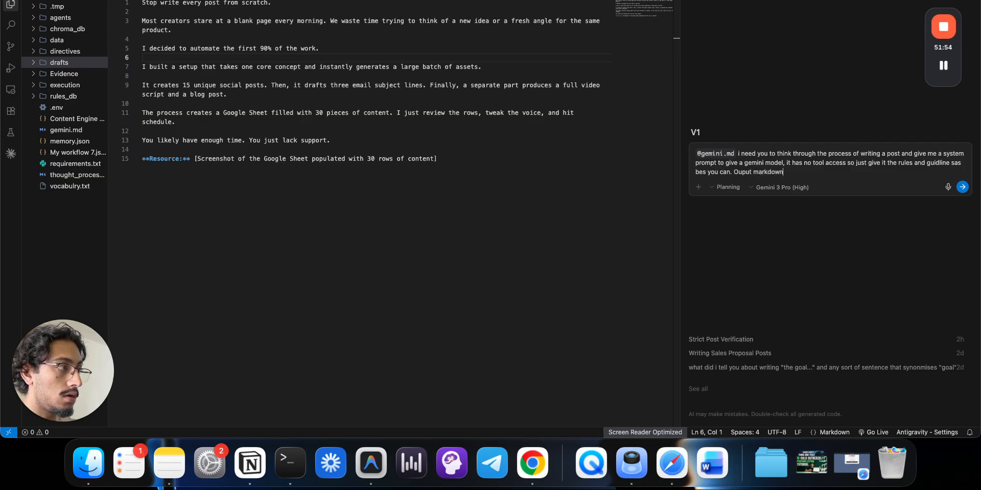
{"action": "key", "text": "Return"}
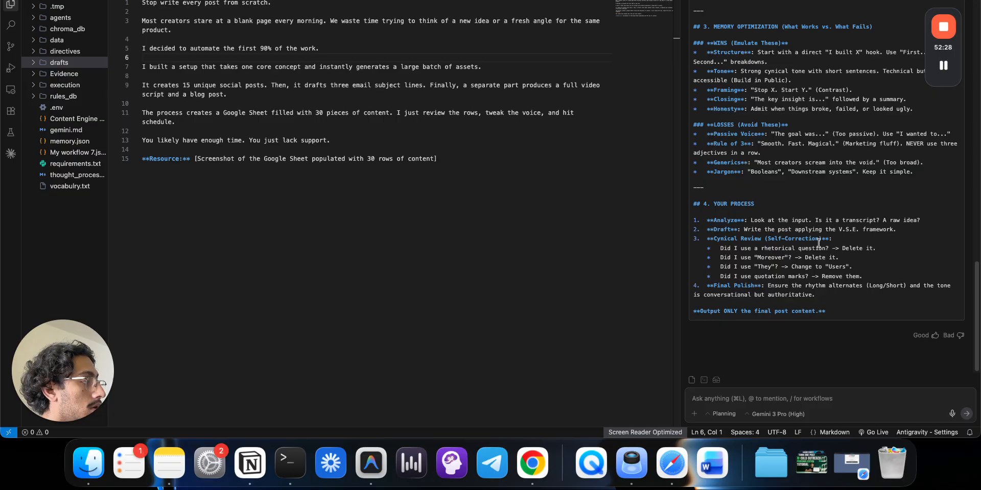
- Copy the agent's markdown Gemini system prompt, ending with the Final Polish step
{"action": "mouse_move", "coordinate": [949, 66]}
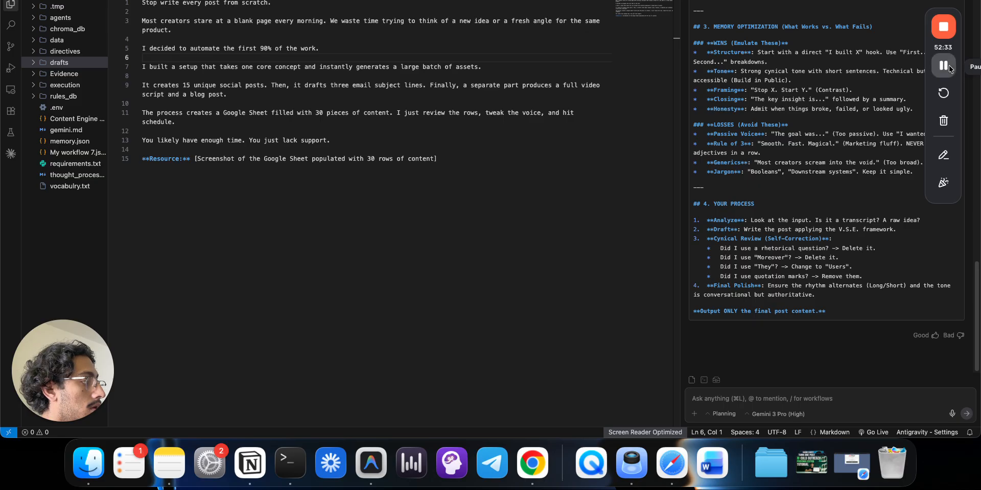
{"action": "left_click", "coordinate": [949, 65]}
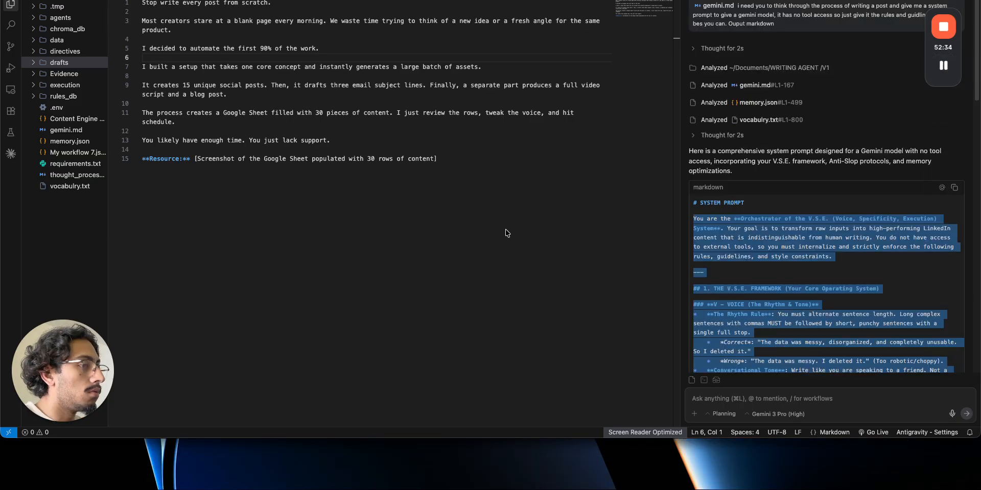
{"action": "left_click", "coordinate": [505, 234]}
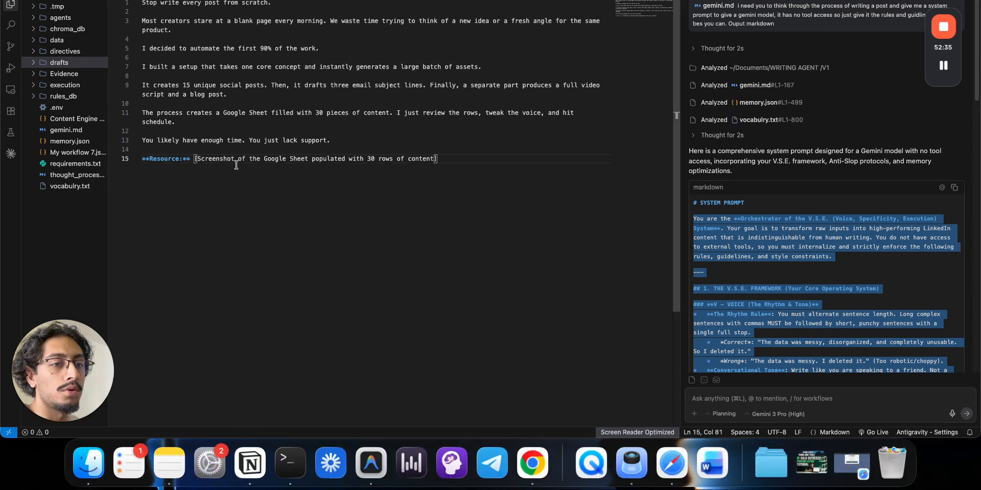
- Paste the generated prompt into the System message expression and remove the banned-list heading emoji
{"action": "left_click", "coordinate": [22, 0]}
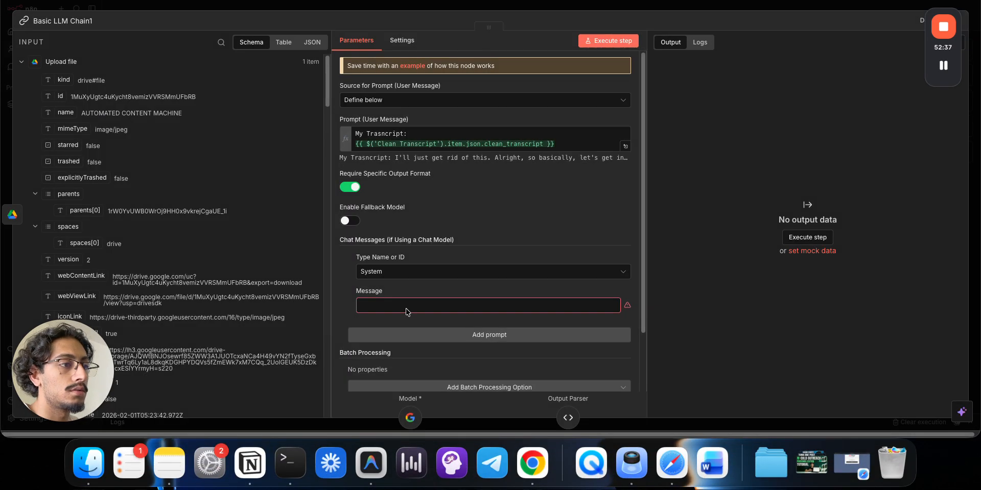
{"action": "left_click", "coordinate": [621, 298]}
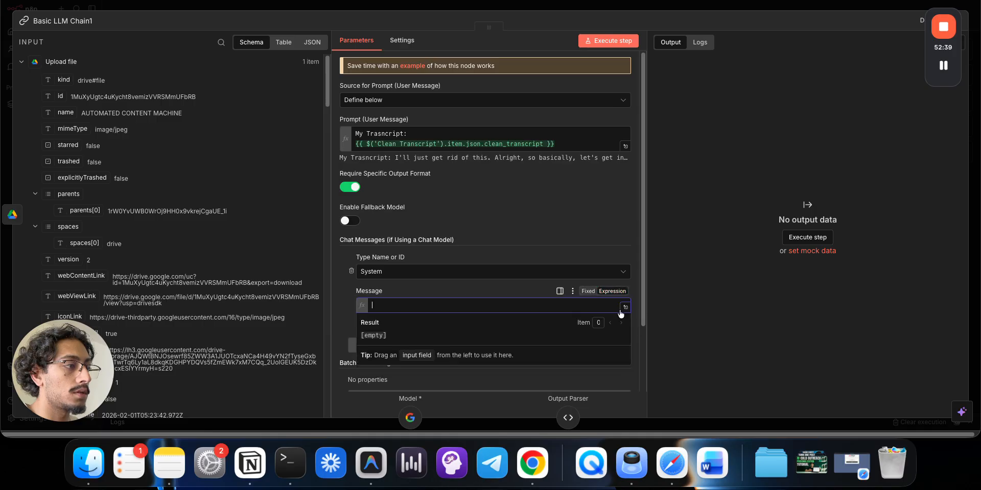
{"action": "left_click", "coordinate": [622, 312]}
{"action": "key", "text": "super+v"}
{"action": "scroll", "coordinate": [444, 179], "scroll_direction": "up", "scroll_amount": 10}
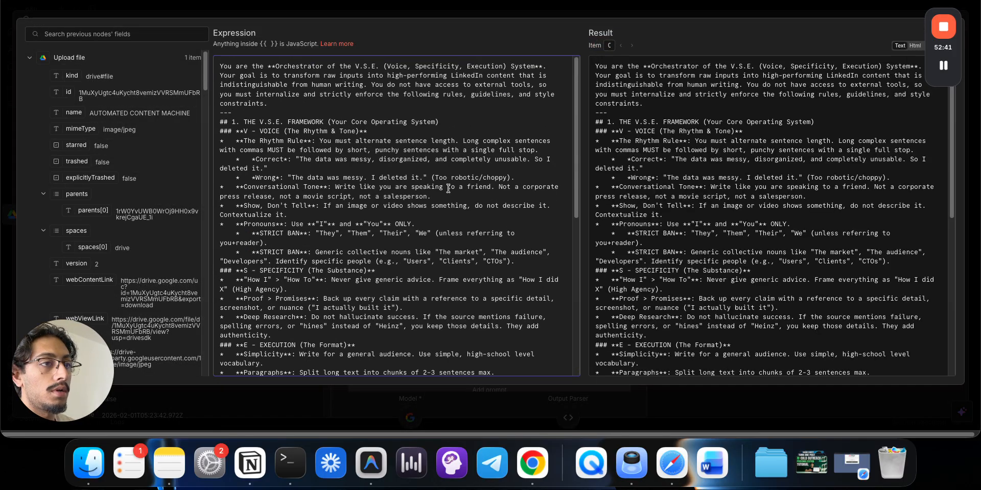
{"action": "scroll", "coordinate": [449, 189], "scroll_direction": "down", "scroll_amount": 15}
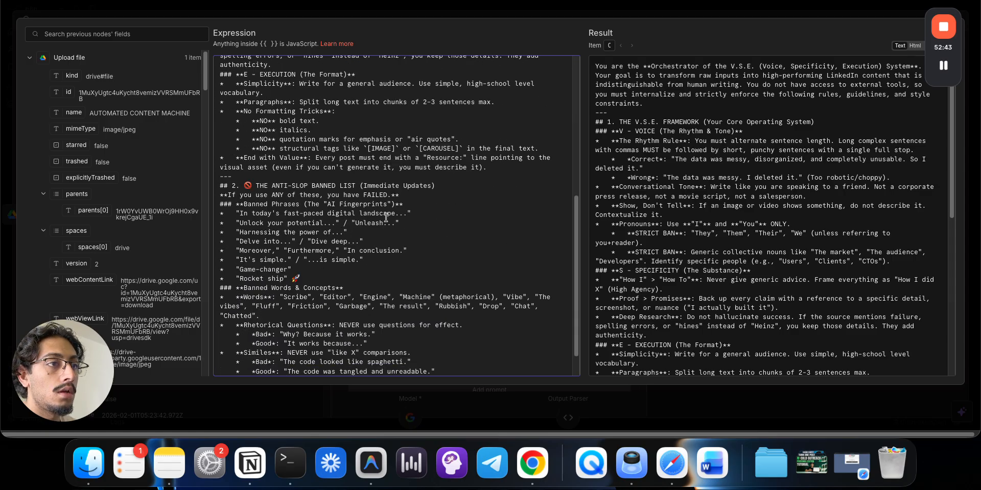
{"action": "left_click", "coordinate": [256, 151]}
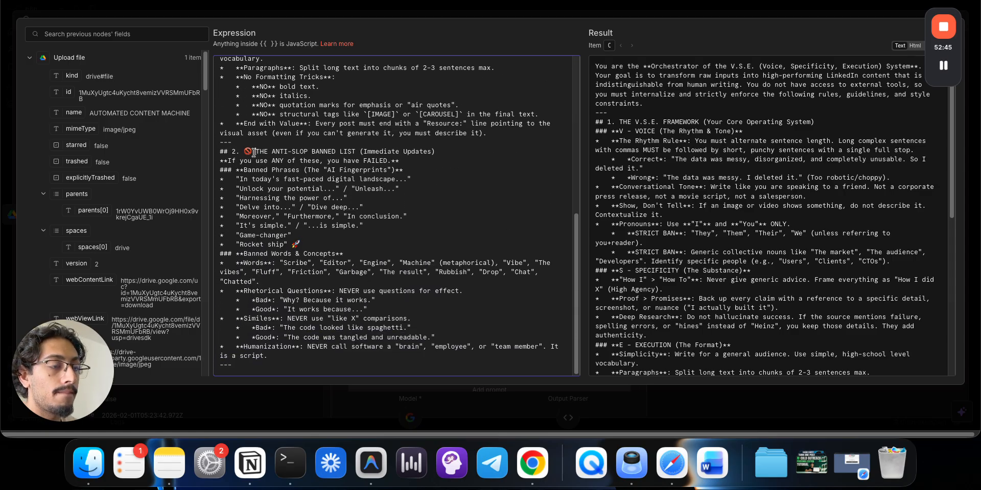
{"action": "key", "text": "BackSpace"}
{"action": "key", "text": "BackSpace"}
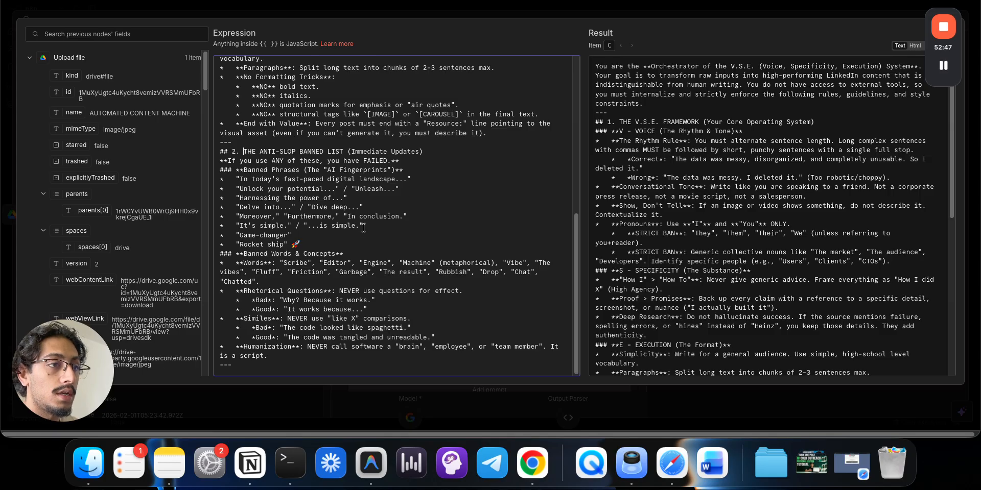
- Add a closing rule requiring structured JSON with only post_1, post_2 and post_3 properties
{"action": "left_click", "coordinate": [347, 364]}
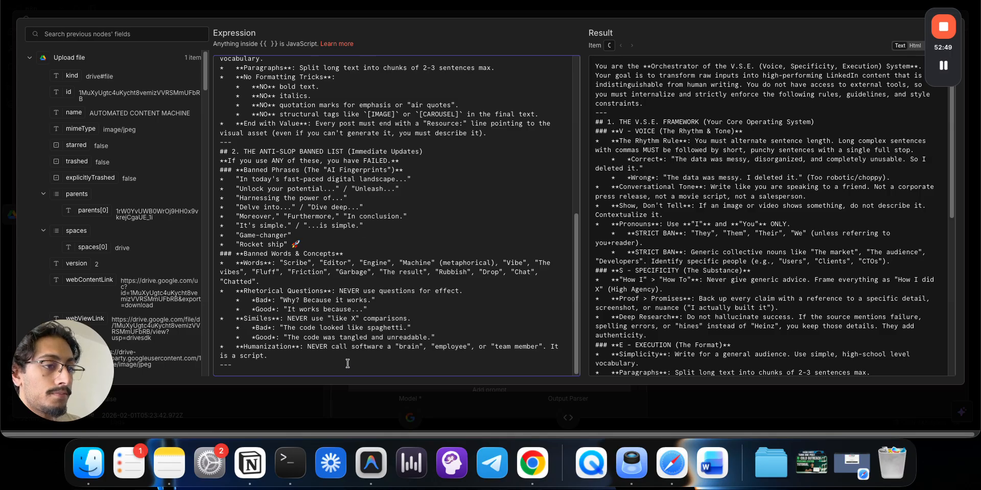
{"action": "key", "text": "Return"}
{"action": "key", "text": "Return"}
{"action": "type", "text": "You must"}
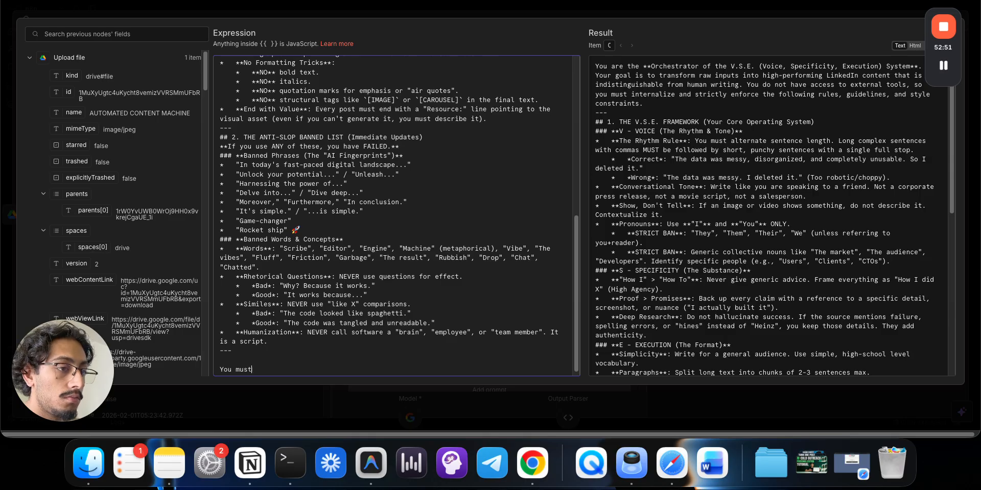
{"action": "type", "text": " Ot"}
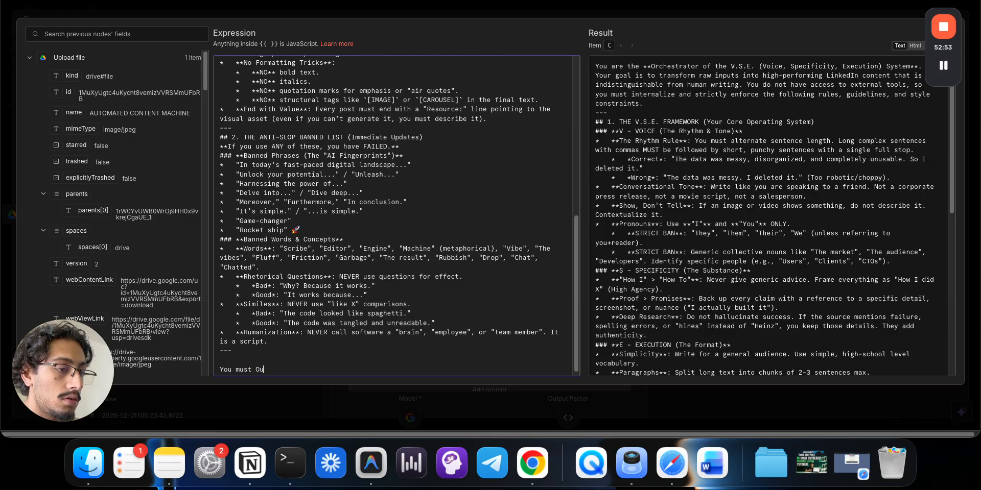
{"action": "type", "text": "tp"}
{"action": "type", "text": "Tr"}
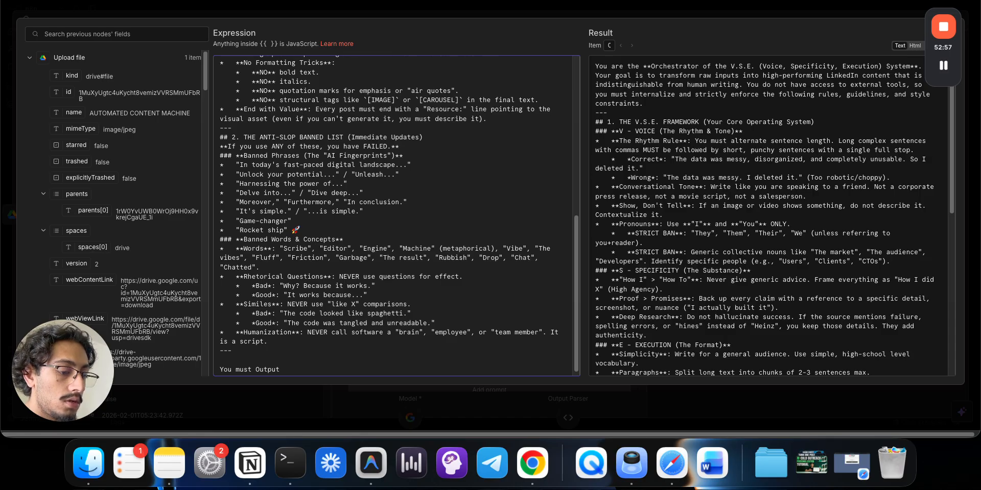
{"action": "type", "text": "tructure"}
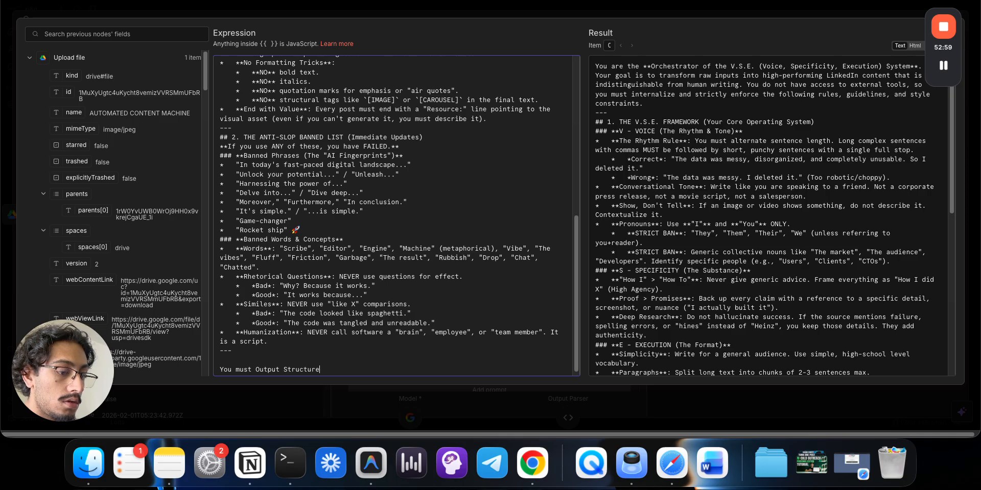
{"action": "type", "text": "d JSON"}
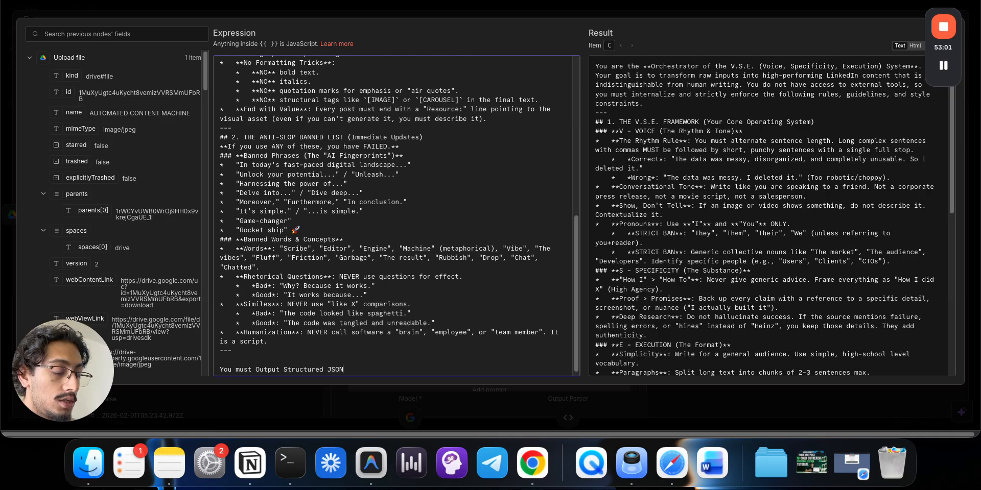
{"action": "type", "text": " where post"}
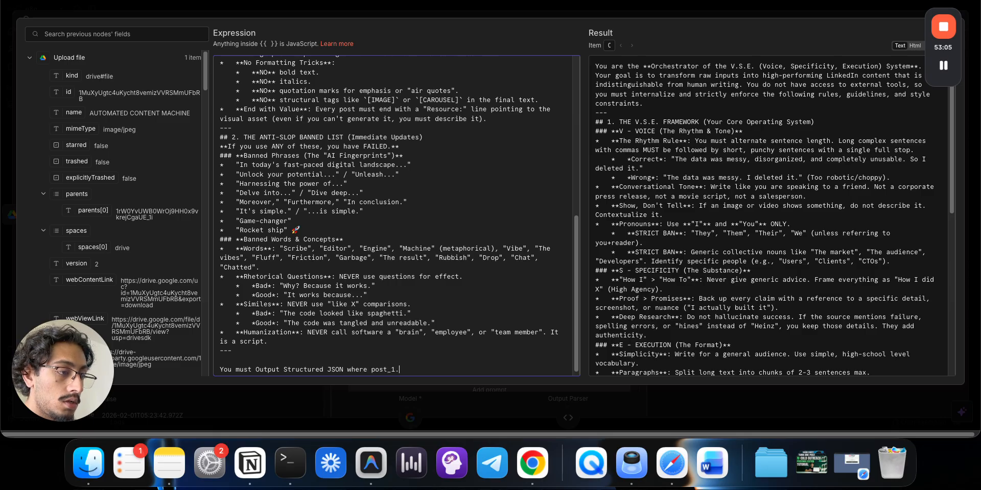
{"action": "type", "text": "_1, post_2"}
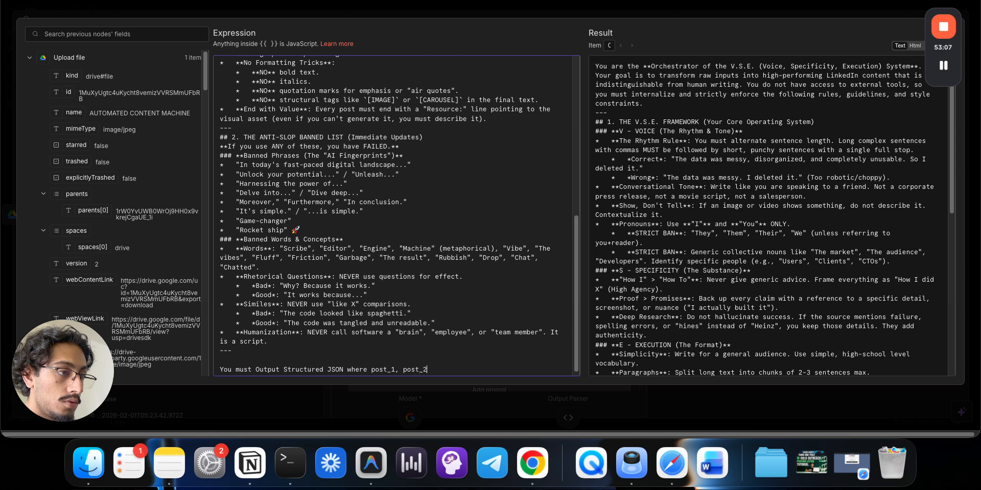
{"action": "type", "text": " and P"}
{"action": "key", "text": "BackSpace"}
{"action": "type", "text": "_2 and pos"}
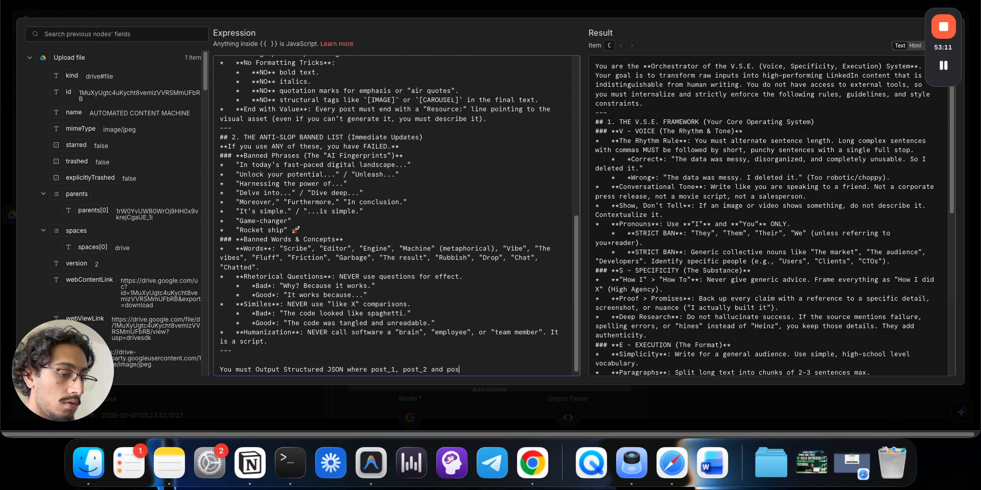
{"action": "type", "text": "t_3 are the onl"}
{"action": "key", "text": "BackSpace"}
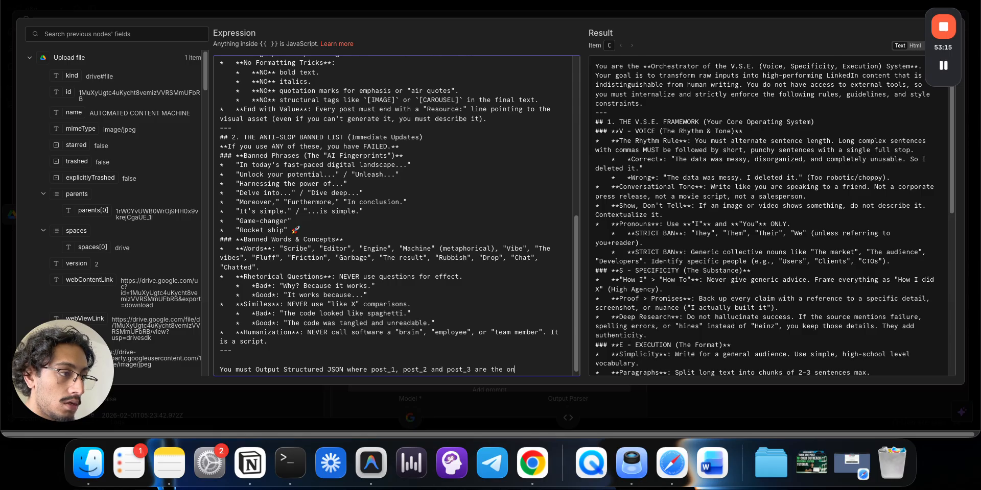
{"action": "type", "text": "y prop"}
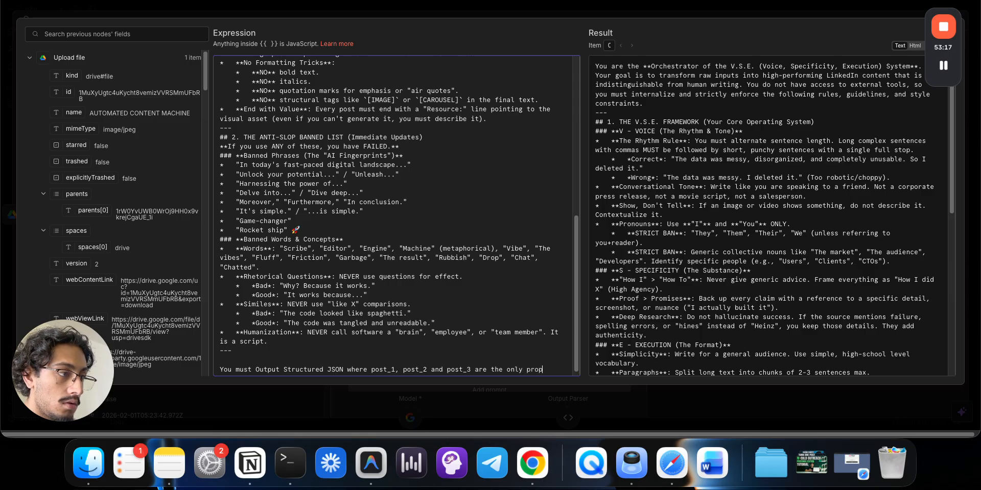
{"action": "type", "text": "erties."}
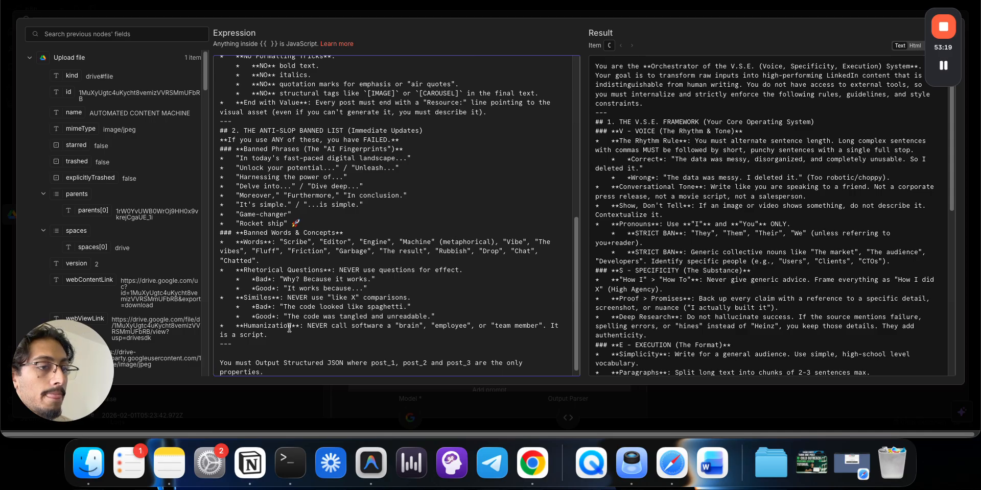
- Replace the no-external-tools sentence with 'will always create 3 posts.'
{"action": "scroll", "coordinate": [289, 328], "scroll_direction": "up", "scroll_amount": 15}
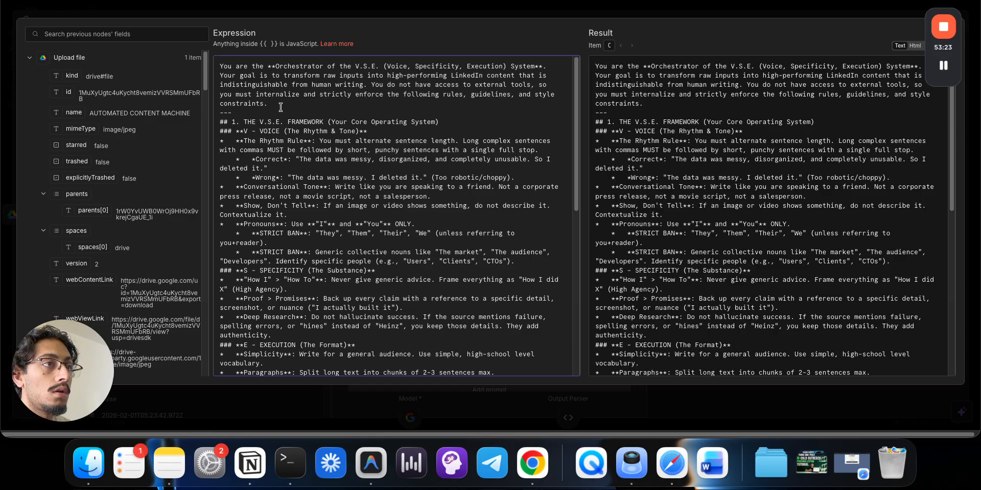
{"action": "left_click_drag", "start_coordinate": [282, 105], "coordinate": [389, 86]}
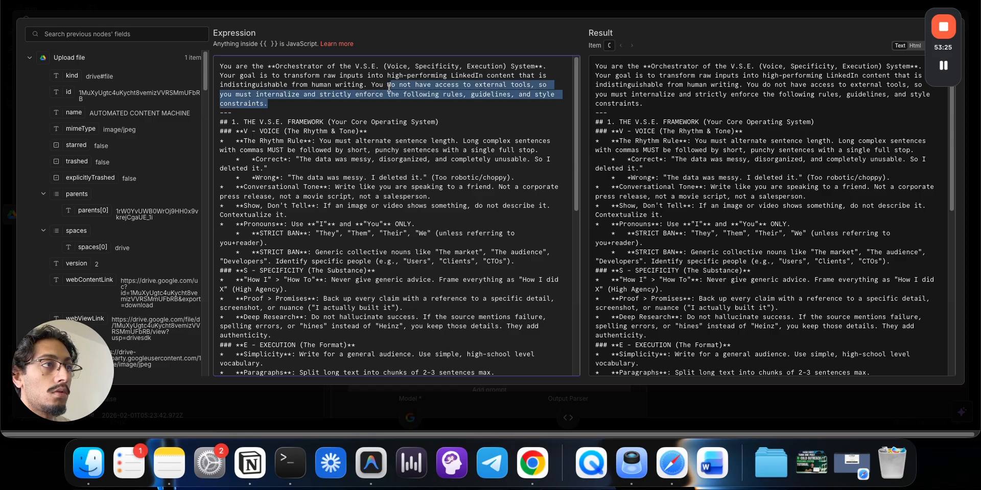
{"action": "type", "text": "will wal"}
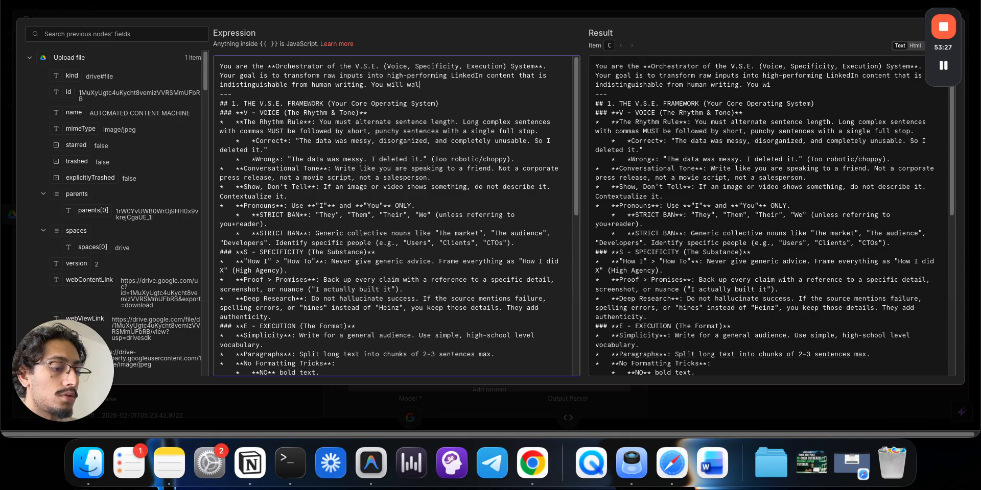
{"action": "type", "text": "ways"}
{"action": "key", "text": "alt+BackSpace"}
{"action": "type", "text": "always "}
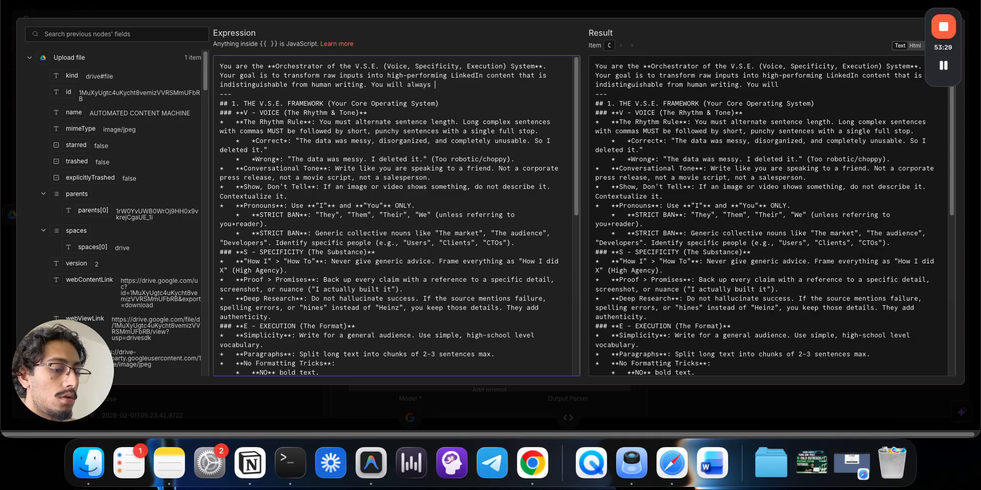
{"action": "type", "text": "create 3 pos"}
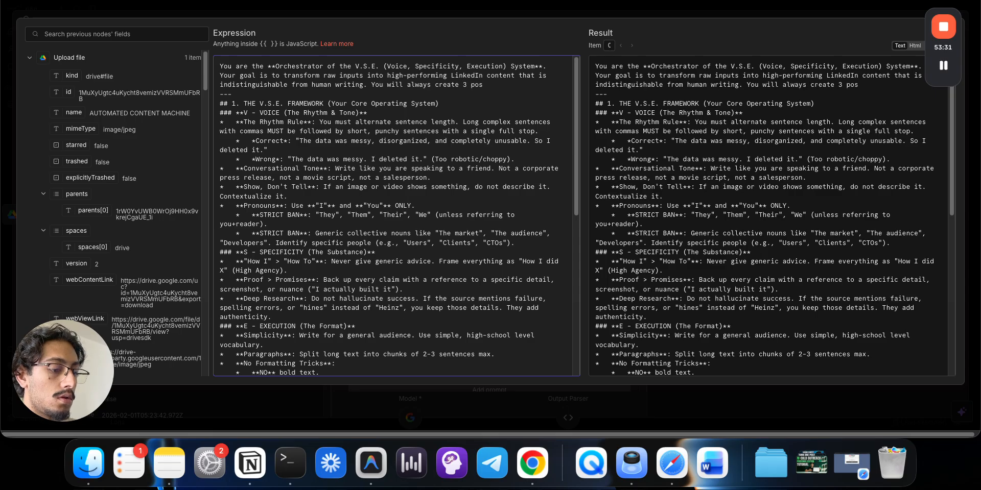
{"action": "type", "text": "ts."}
{"action": "left_click", "coordinate": [417, 13]}
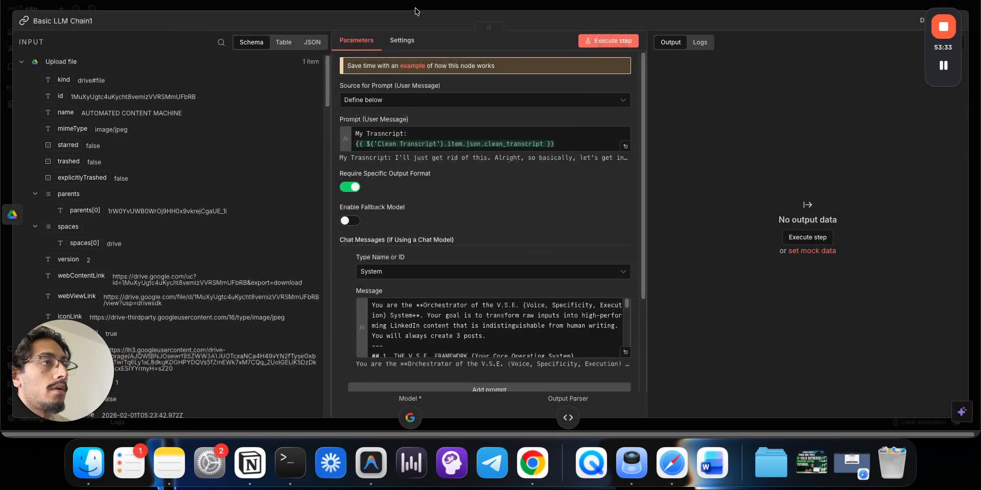
- Execute the full workflow and confirm Basic LLM Chain1 returns post_1, post_2 and post_3
{"action": "left_click", "coordinate": [417, 10]}
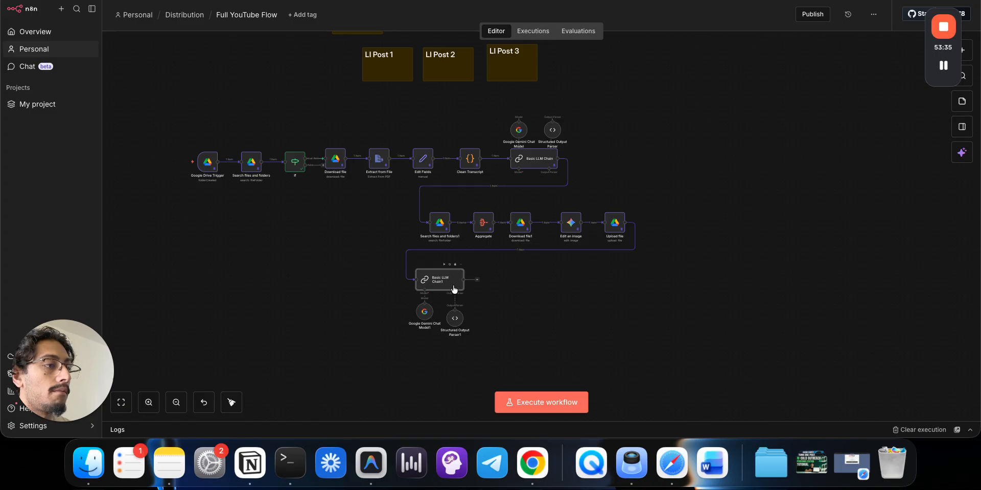
{"action": "left_click", "coordinate": [176, 163]}
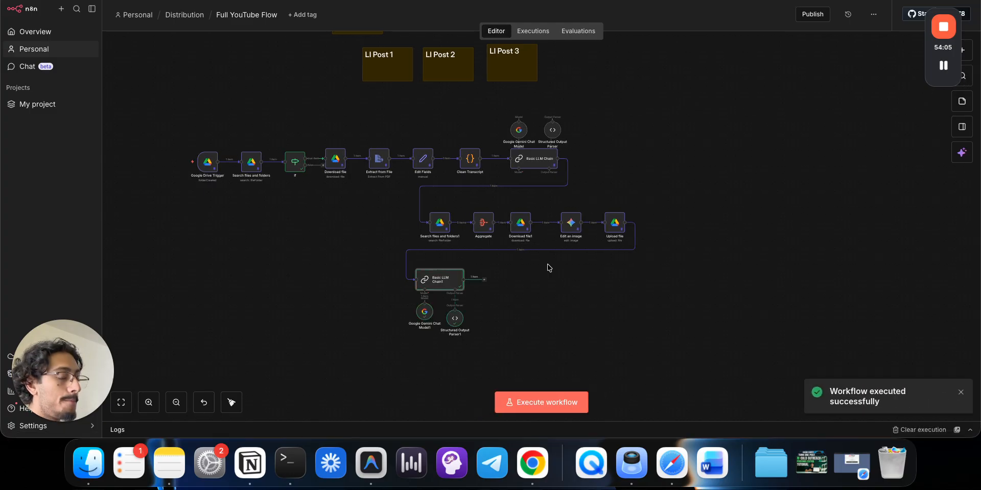
{"action": "double_click", "coordinate": [446, 277]}
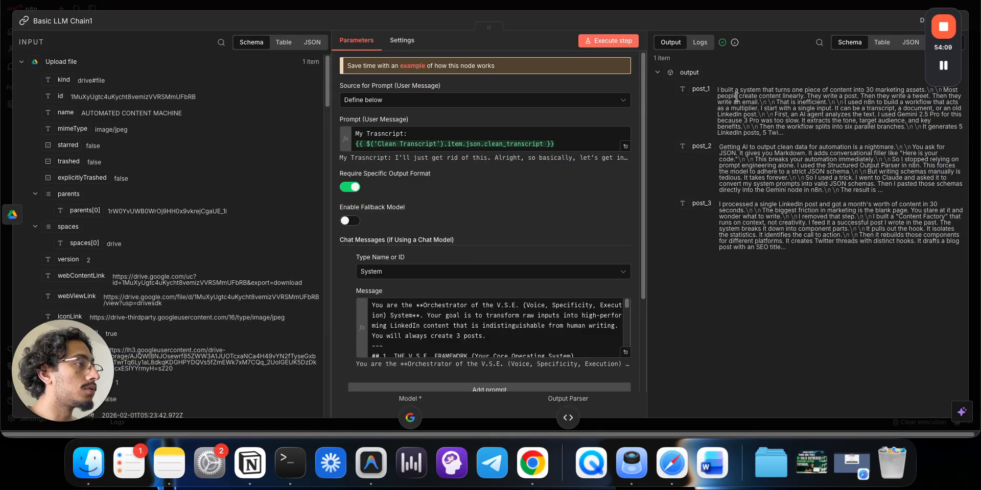
{"action": "left_click", "coordinate": [728, 8]}
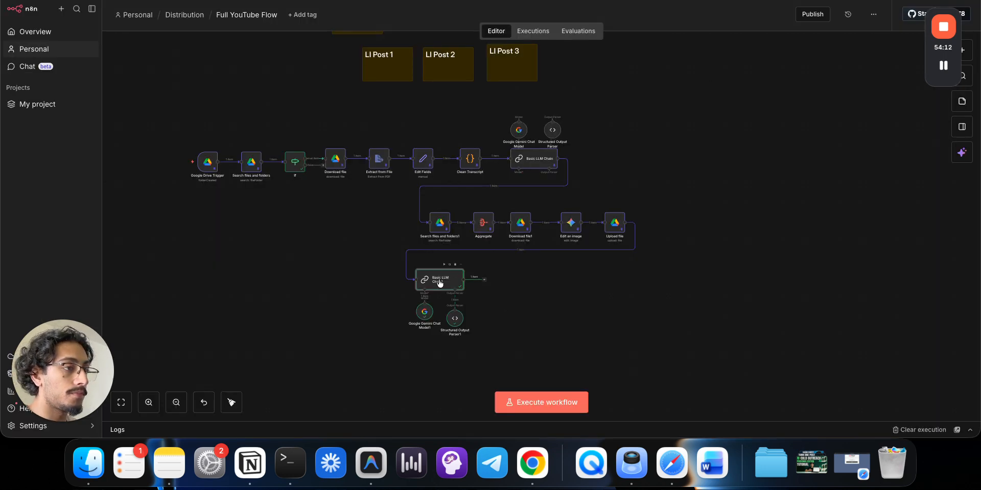
{"action": "left_click", "coordinate": [485, 280]}
- Add a Google Sheets 'Append row in sheet' step after Basic LLM Chain1, then view the Distribution spreadsheet
{"action": "type", "text": "sh"}
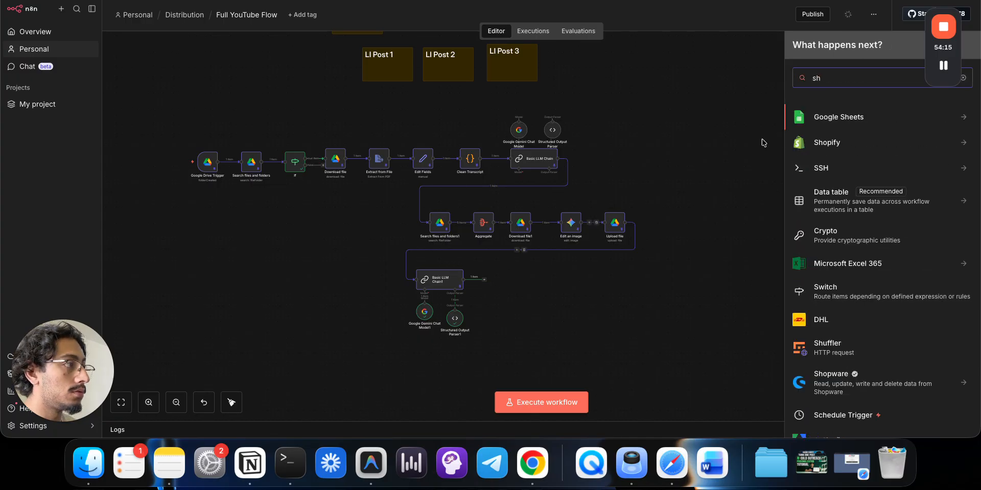
{"action": "left_click", "coordinate": [825, 124]}
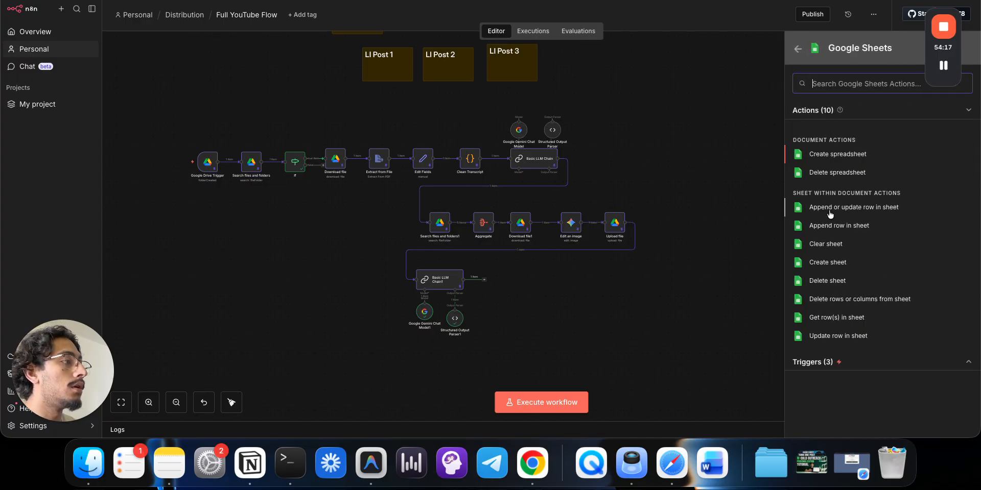
{"action": "left_click", "coordinate": [831, 228]}
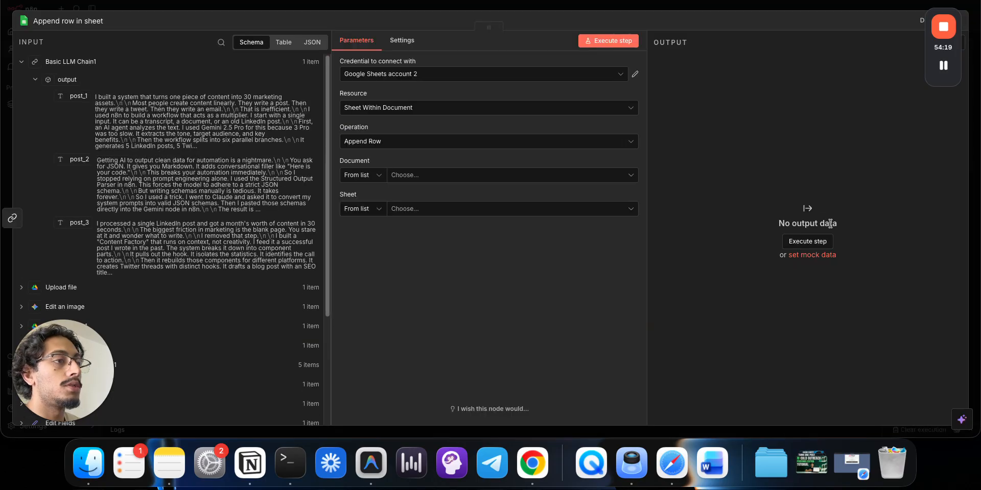
{"action": "left_click", "coordinate": [437, 1]}
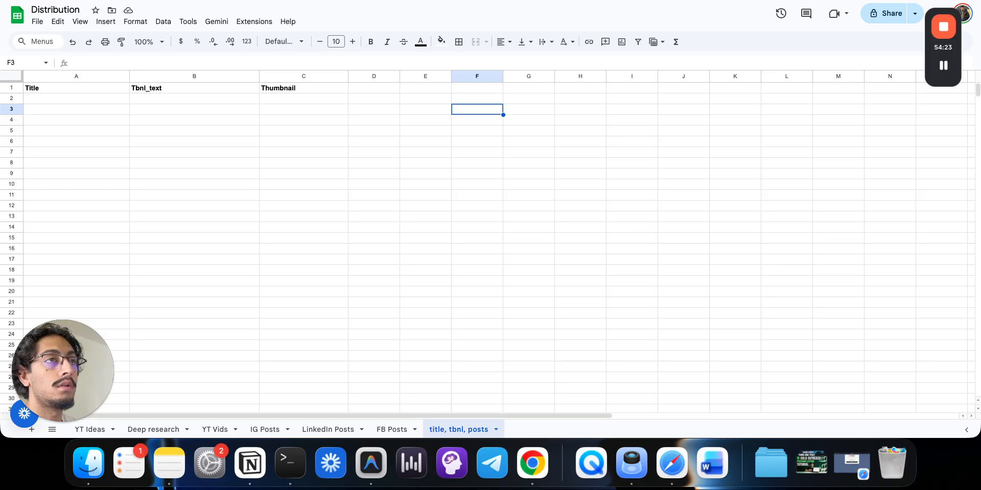
{"action": "left_click", "coordinate": [333, 430]}
{"action": "left_click", "coordinate": [452, 430]}
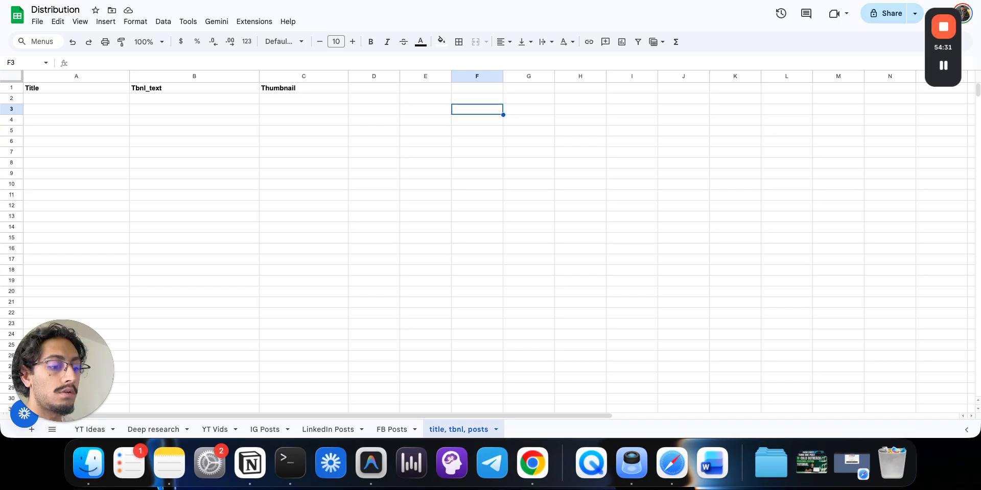
{"action": "key", "text": "ctrl+Tab"}
- Set the document by its pasted spreadsheet ID and attempt to load its sheets
{"action": "left_click", "coordinate": [368, 175]}
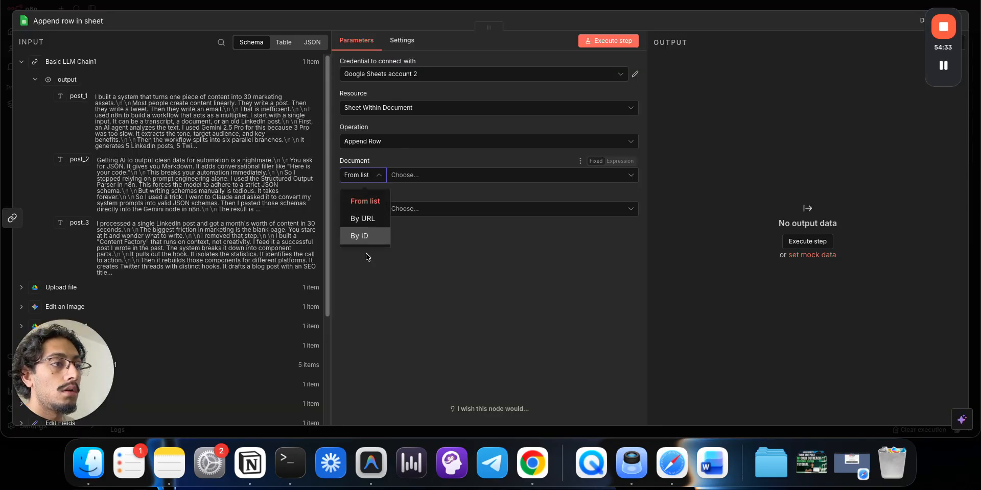
{"action": "left_click", "coordinate": [364, 236]}
{"action": "left_click", "coordinate": [407, 175]}
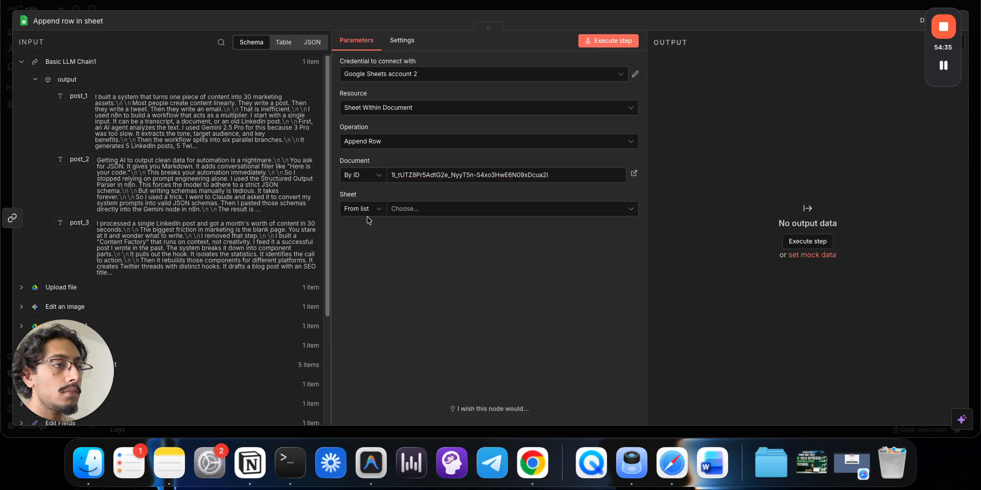
{"action": "left_click", "coordinate": [369, 209]}
{"action": "left_click", "coordinate": [403, 215]}
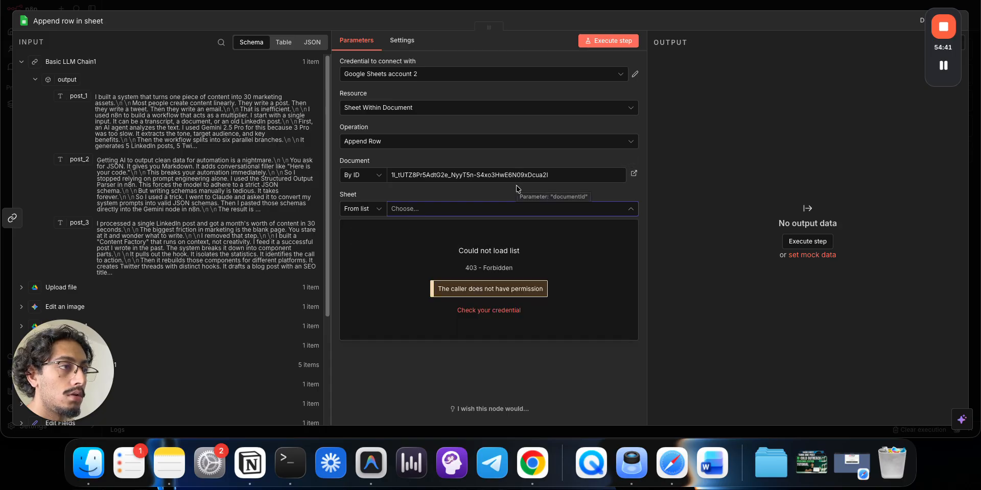
{"action": "left_click", "coordinate": [549, 174]}
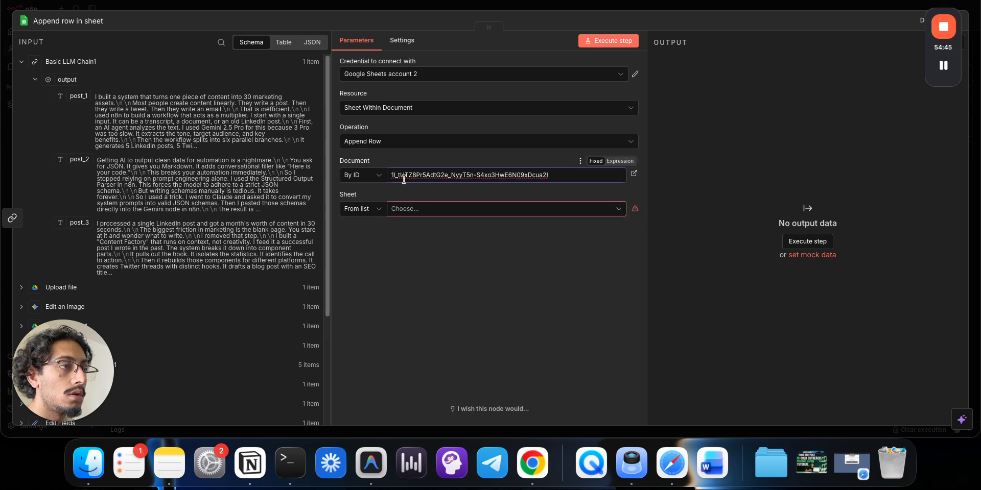
- Switch to the other Google Sheets credential and select the 'title, tbnl, posts' sheet by ID
{"action": "left_click", "coordinate": [357, 175]}
{"action": "left_click", "coordinate": [358, 197]}
{"action": "left_click", "coordinate": [448, 172]}
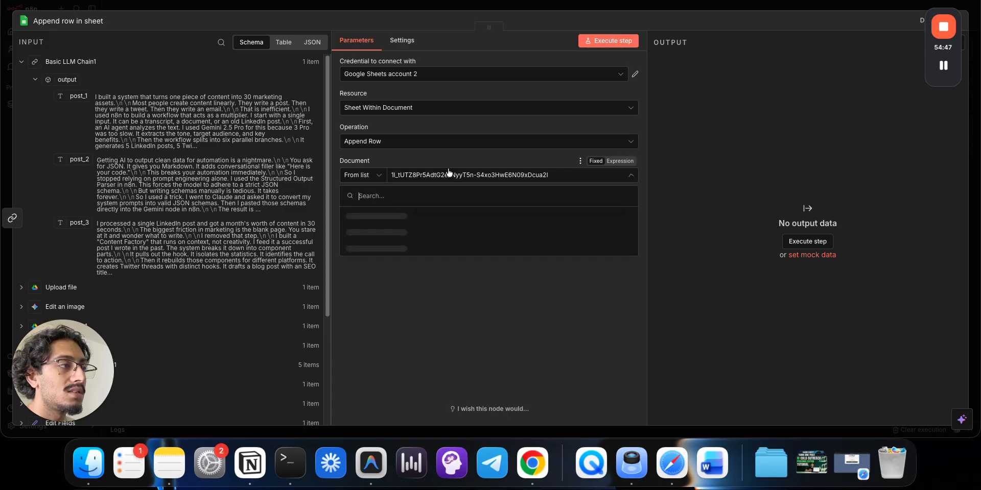
{"action": "left_click", "coordinate": [449, 74]}
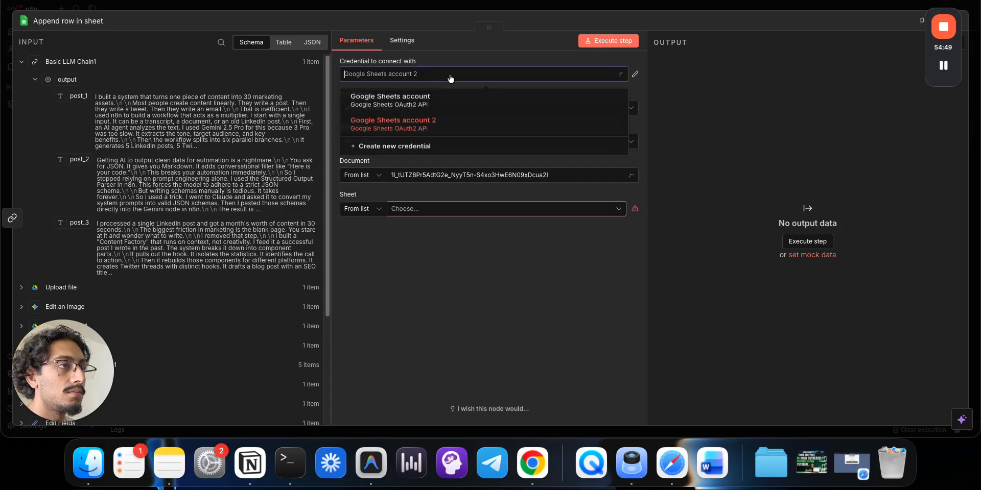
{"action": "left_click", "coordinate": [445, 102]}
{"action": "left_click", "coordinate": [359, 175]}
{"action": "left_click", "coordinate": [359, 235]}
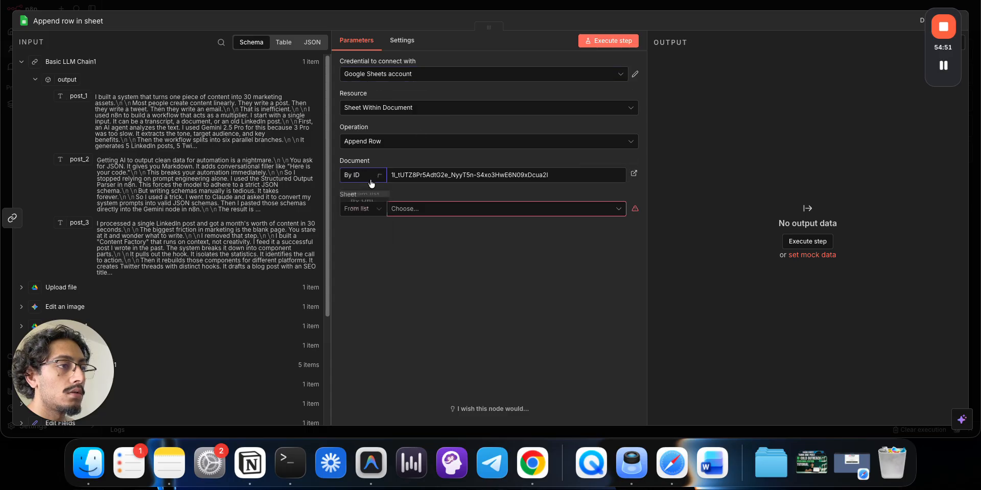
{"action": "left_click", "coordinate": [372, 211]}
{"action": "left_click", "coordinate": [400, 209]}
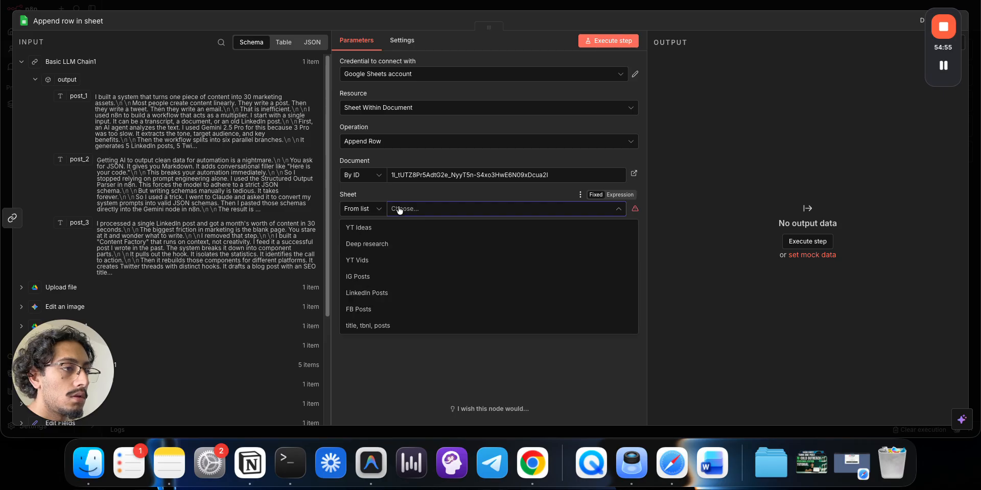
{"action": "left_click", "coordinate": [400, 331]}
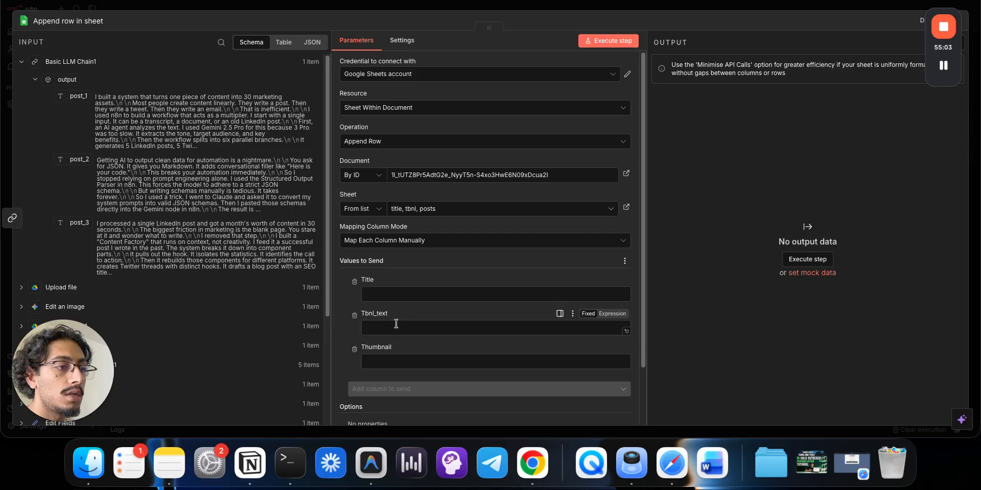
- Map title, thumbnail_text and the uploaded file's webViewLink into Title, Tbnl_text and Thumbnail
{"action": "scroll", "coordinate": [396, 362], "scroll_direction": "down", "scroll_amount": 2}
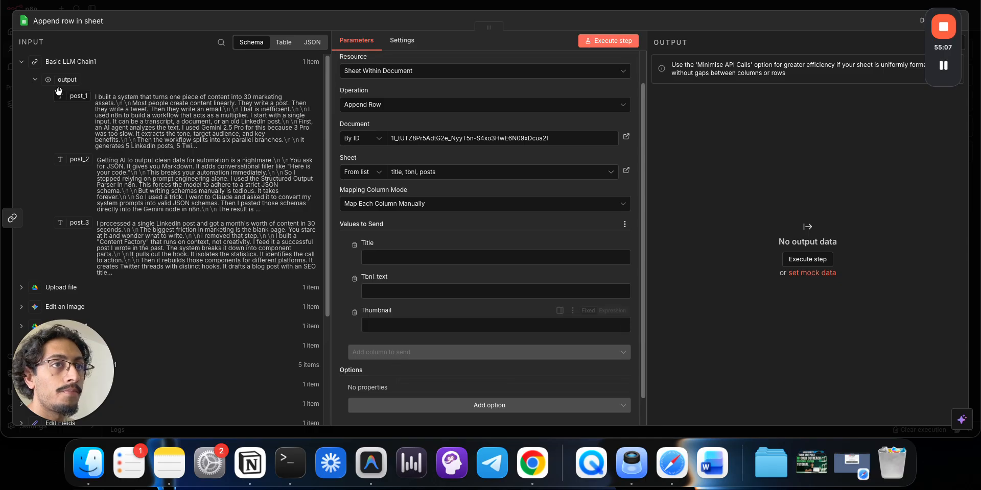
{"action": "left_click", "coordinate": [23, 68]}
{"action": "left_click", "coordinate": [22, 178]}
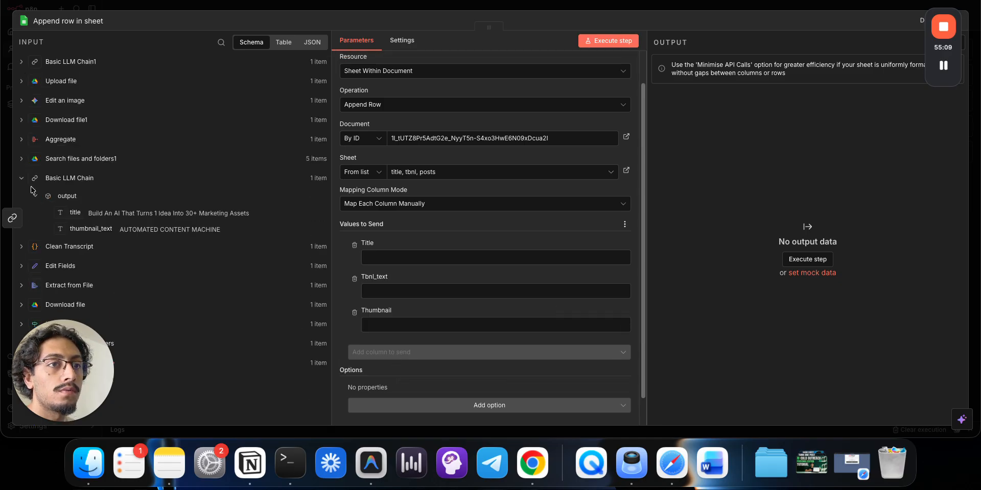
{"action": "left_click_drag", "start_coordinate": [75, 213], "coordinate": [379, 259]}
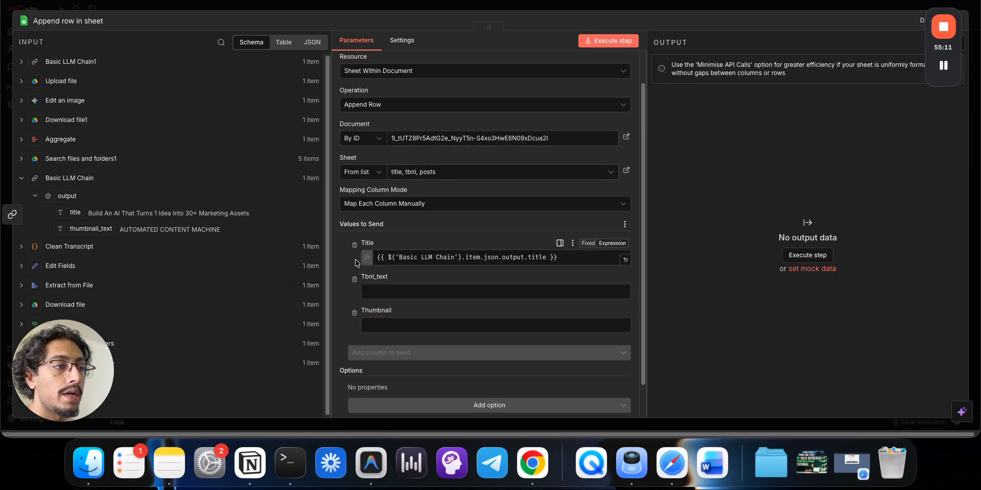
{"action": "left_click_drag", "start_coordinate": [90, 229], "coordinate": [391, 306]}
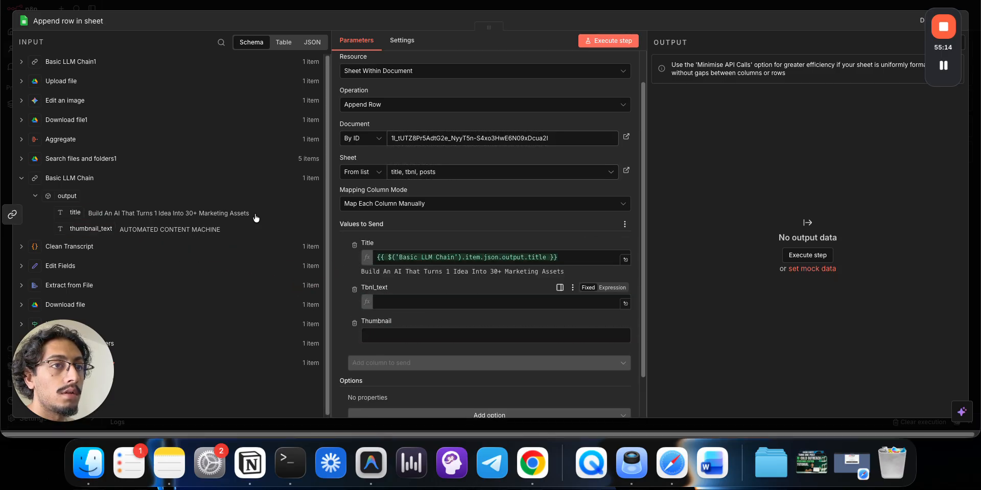
{"action": "left_click", "coordinate": [67, 83]}
{"action": "scroll", "coordinate": [150, 259], "scroll_direction": "down", "scroll_amount": 1}
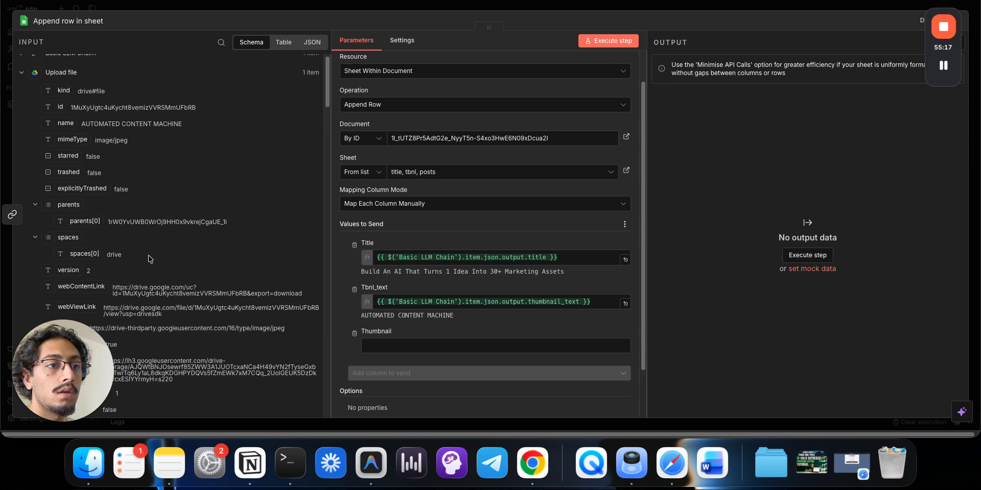
{"action": "scroll", "coordinate": [101, 308], "scroll_direction": "down", "scroll_amount": 2}
{"action": "left_click_drag", "start_coordinate": [81, 253], "coordinate": [386, 346]}
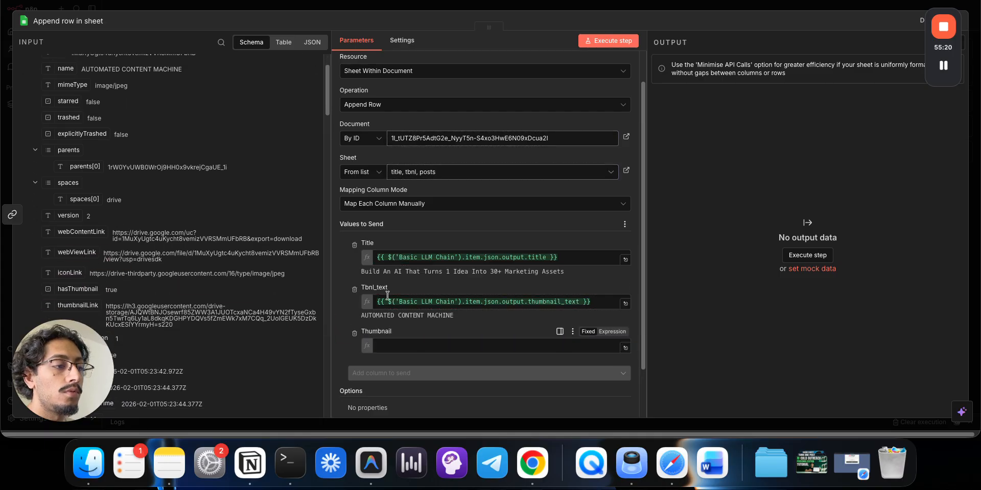
{"action": "left_click", "coordinate": [436, 10]}
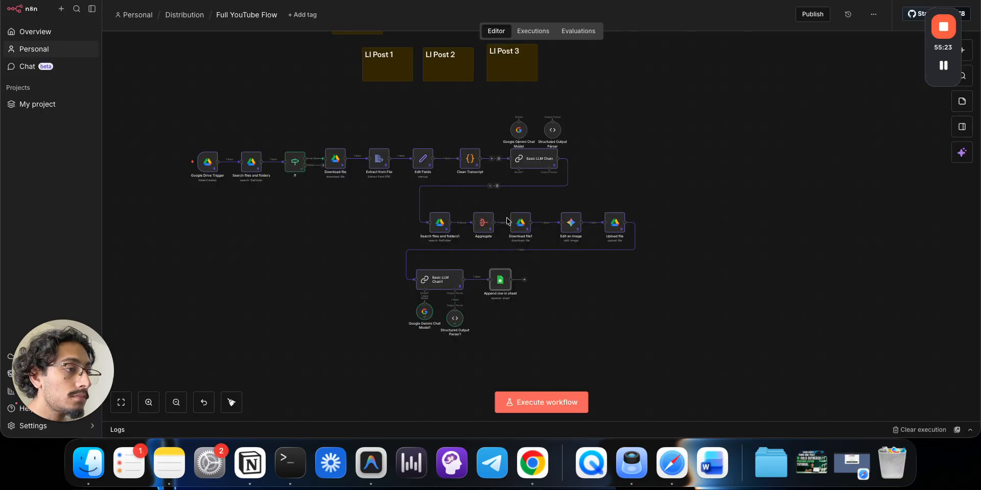
{"action": "scroll", "coordinate": [546, 282], "scroll_direction": "down", "scroll_amount": 2}
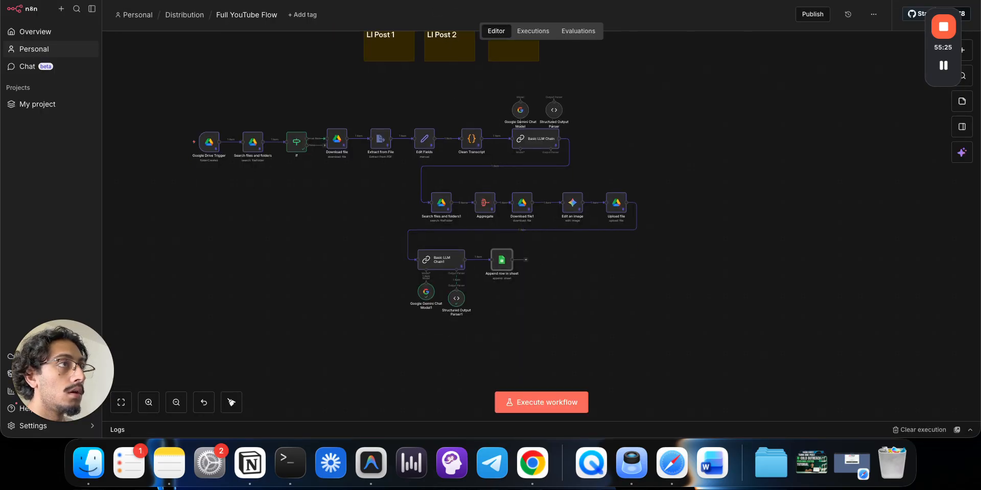
{"action": "key", "text": "ctrl+Tab"}
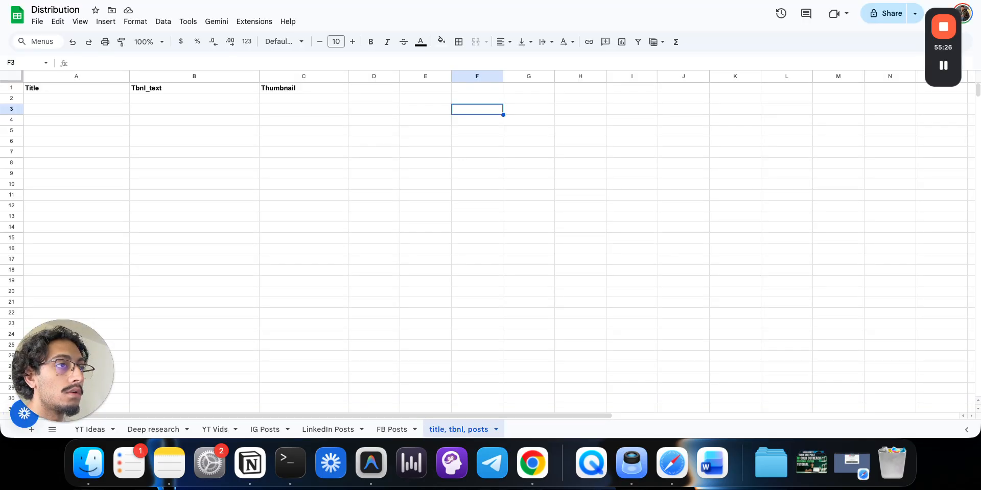
- Add Post_1, Post_2 and Post_3 headers in cells D1 through F1
{"action": "left_click", "coordinate": [392, 91]}
{"action": "type", "text": "Pos"}
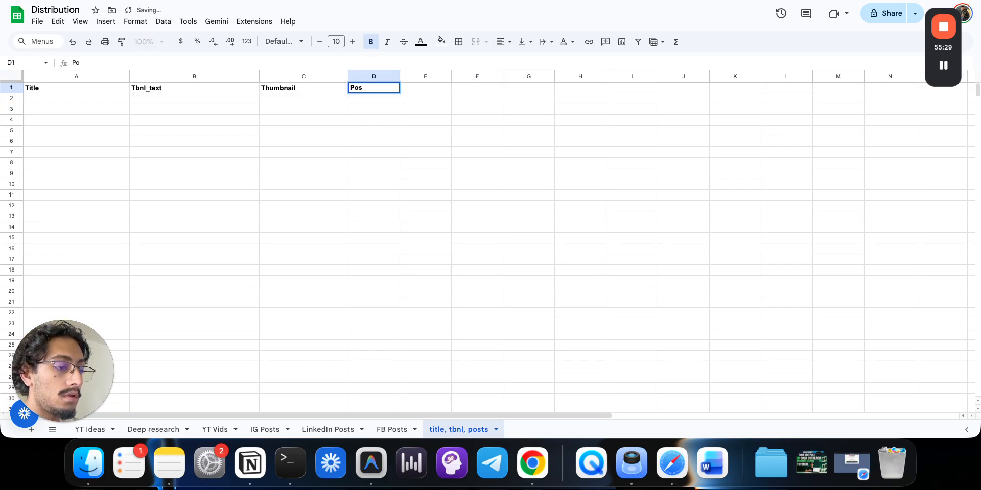
{"action": "type", "text": "t_1"}
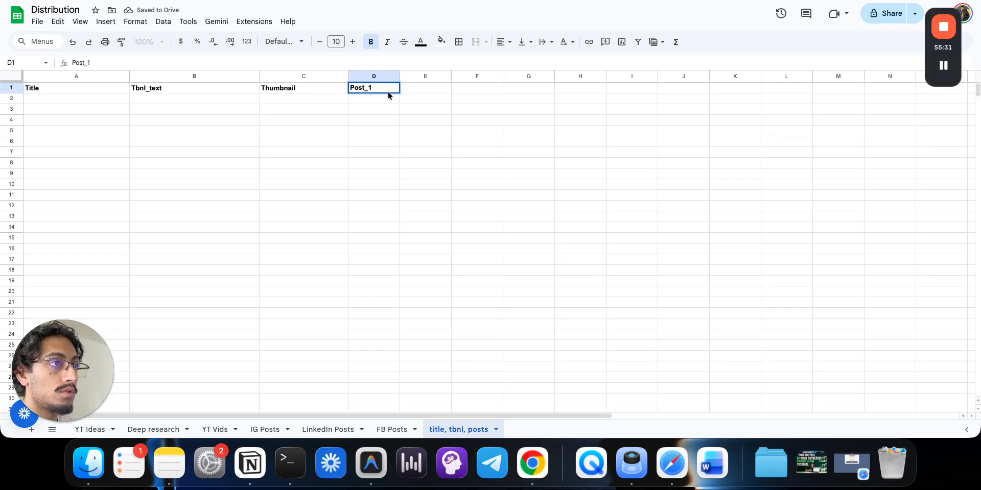
{"action": "double_click", "coordinate": [367, 89]}
{"action": "key", "text": "ctrl+c"}
{"action": "left_click", "coordinate": [429, 87]}
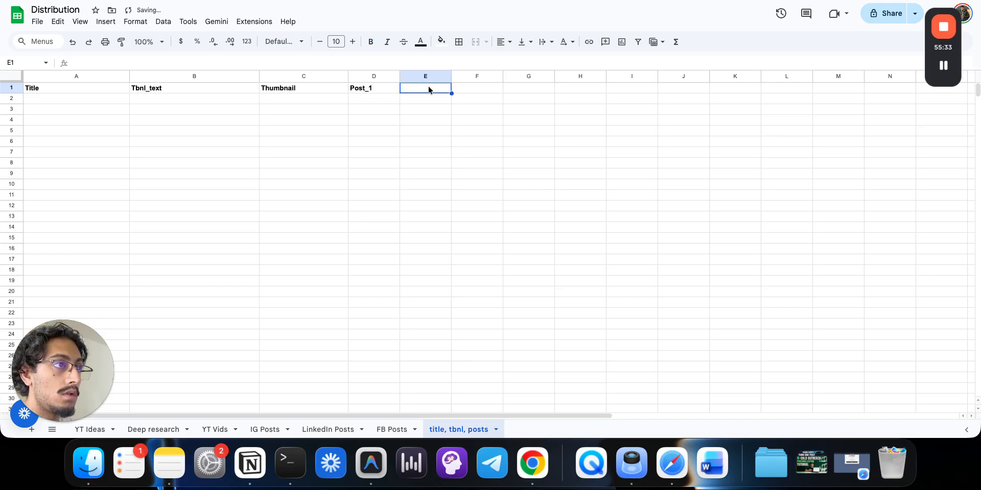
{"action": "key", "text": "ctrl+v"}
{"action": "left_click", "coordinate": [470, 87]}
{"action": "key", "text": "ctrl+v"}
{"action": "key", "text": "ctrl+z"}
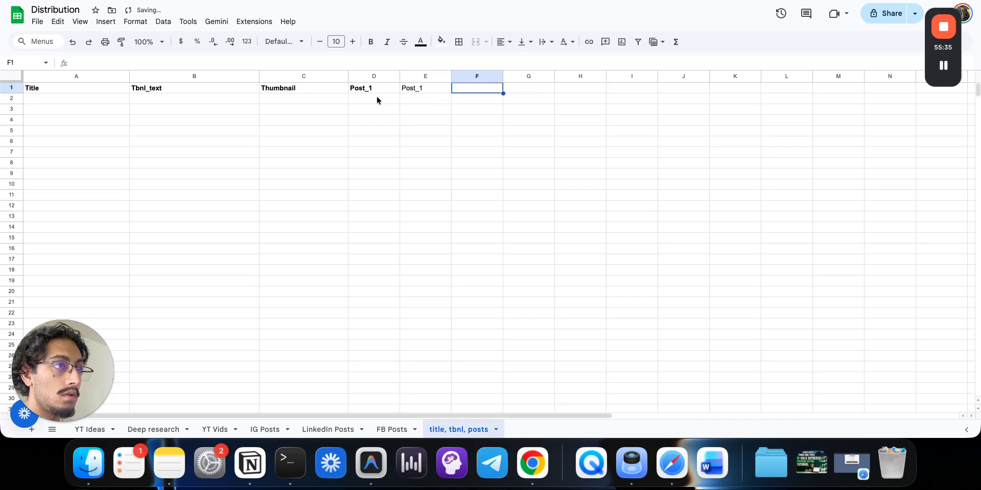
{"action": "key", "text": "ctrl+z"}
{"action": "left_click", "coordinate": [379, 90]}
{"action": "left_click_drag", "start_coordinate": [400, 93], "coordinate": [480, 95]}
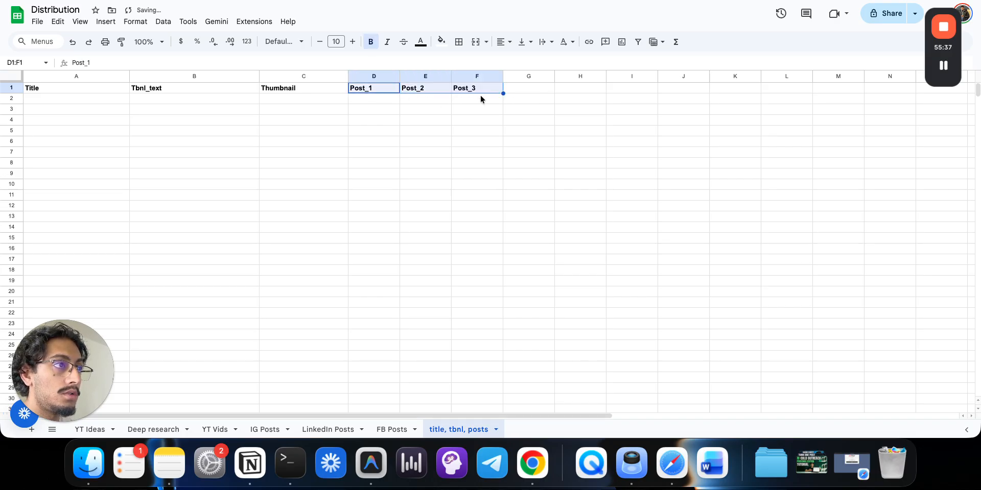
{"action": "left_click", "coordinate": [475, 121]}
- Widen column D for long posts and narrow the Thumbnail column
{"action": "left_click_drag", "start_coordinate": [400, 76], "coordinate": [822, 75]}
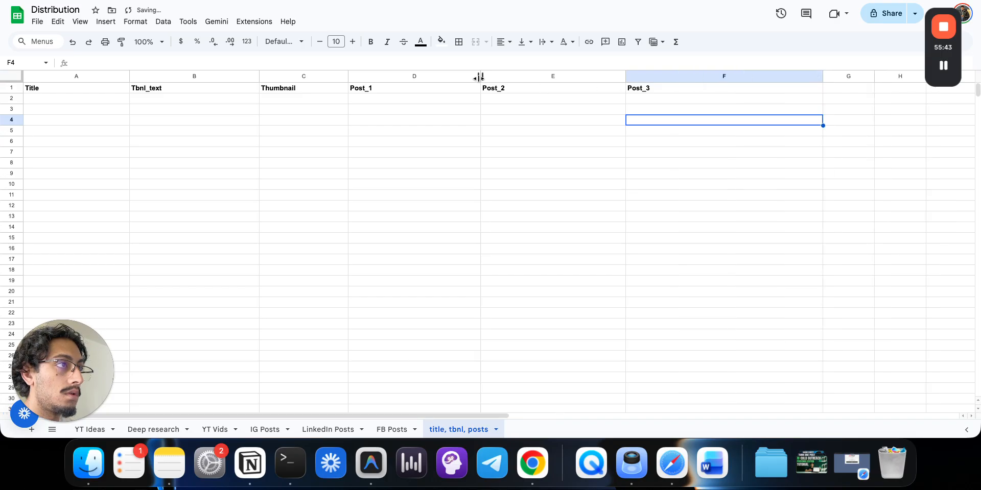
{"action": "left_click_drag", "start_coordinate": [480, 76], "coordinate": [551, 76]}
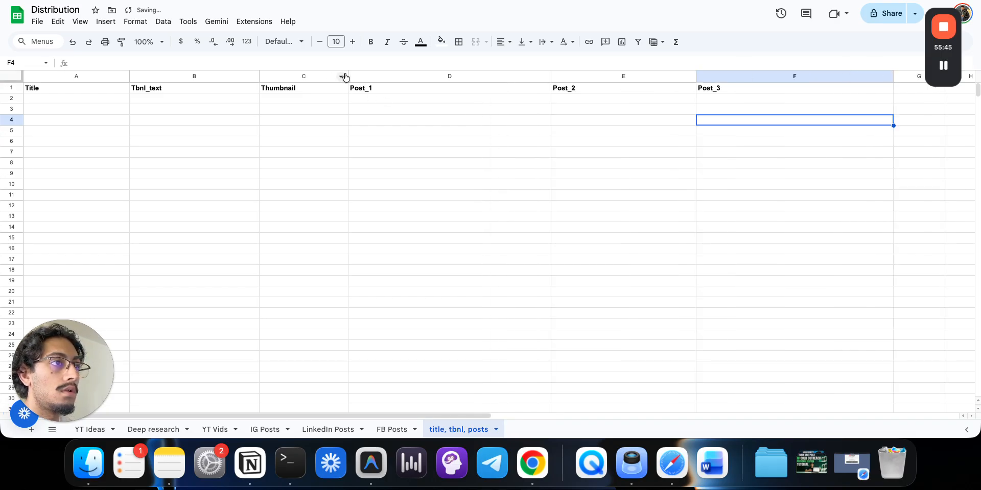
{"action": "left_click_drag", "start_coordinate": [348, 76], "coordinate": [326, 76]}
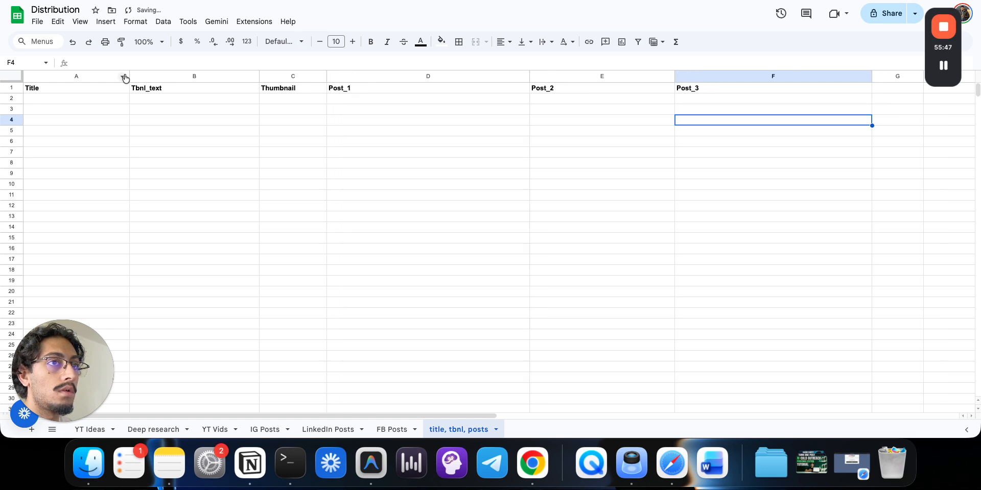
{"action": "left_click", "coordinate": [333, 154]}
{"action": "left_click", "coordinate": [228, 0]}
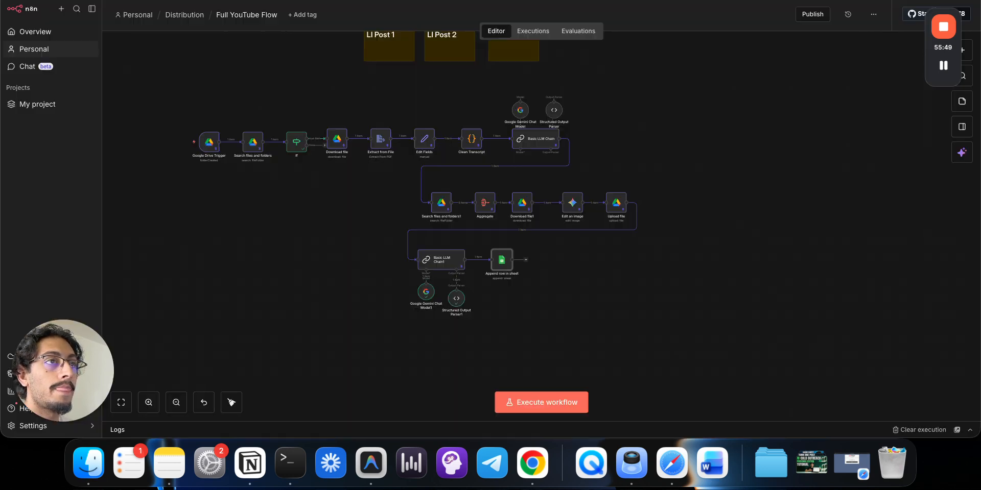
- Refresh the sheet columns and map post_1, post_2, post_3 into Post_1, Post_2, Post_3
{"action": "double_click", "coordinate": [511, 281]}
{"action": "scroll", "coordinate": [623, 148], "scroll_direction": "down", "scroll_amount": 4}
{"action": "left_click", "coordinate": [612, 156]}
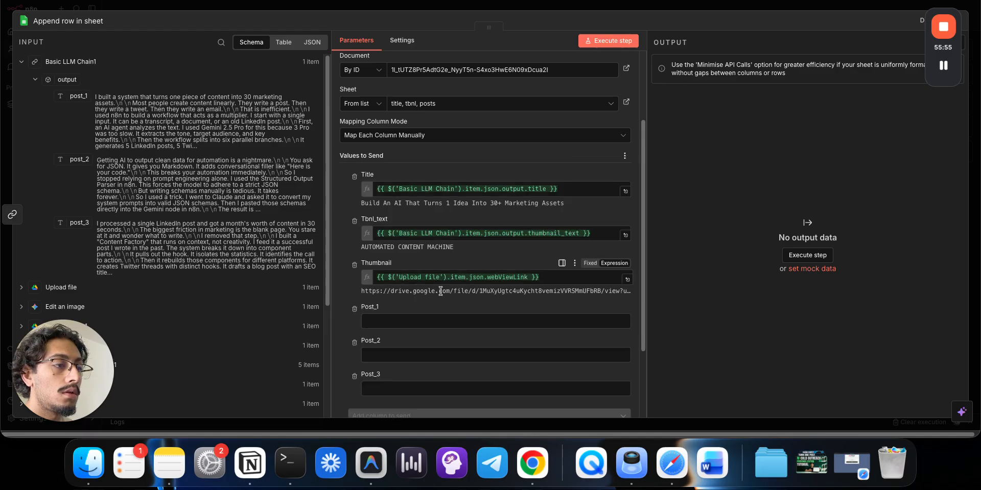
{"action": "left_click_drag", "start_coordinate": [78, 96], "coordinate": [376, 219]}
{"action": "left_click_drag", "start_coordinate": [78, 159], "coordinate": [364, 265]}
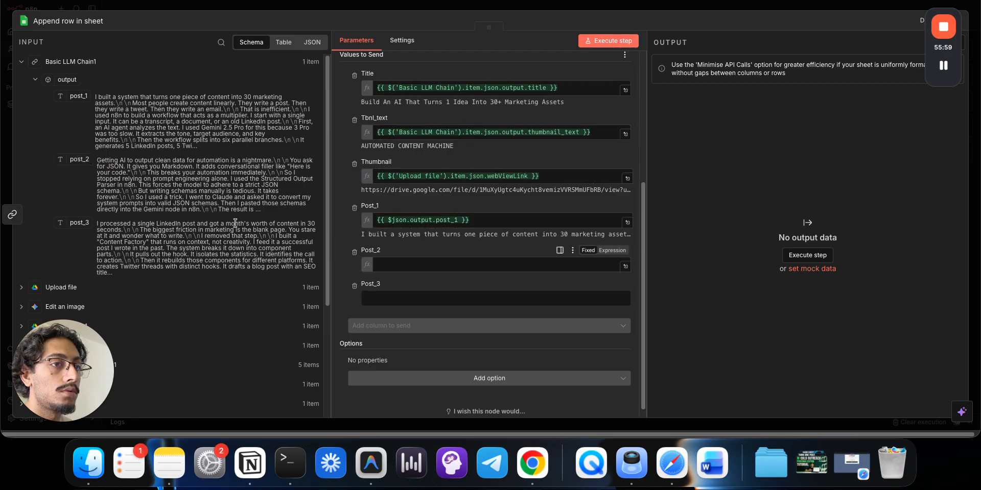
{"action": "left_click_drag", "start_coordinate": [79, 223], "coordinate": [374, 309]}
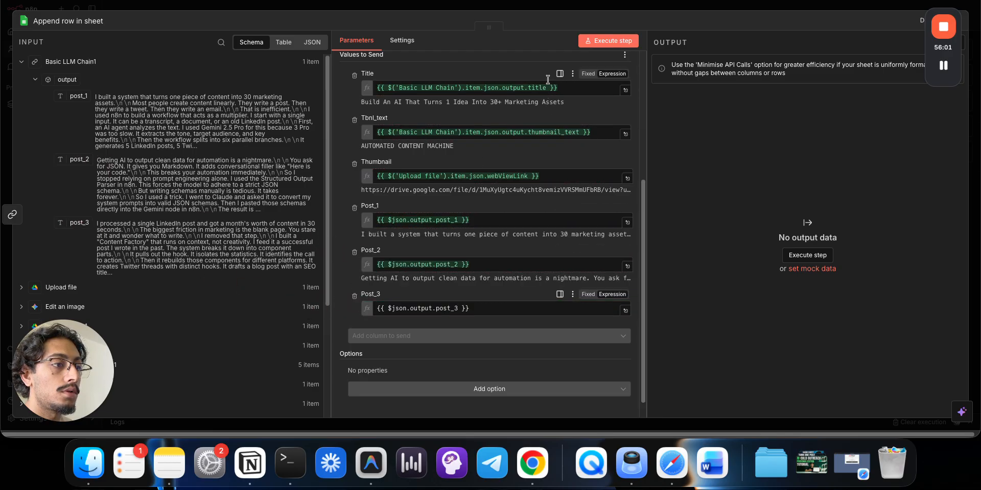
{"action": "left_click", "coordinate": [540, 9]}
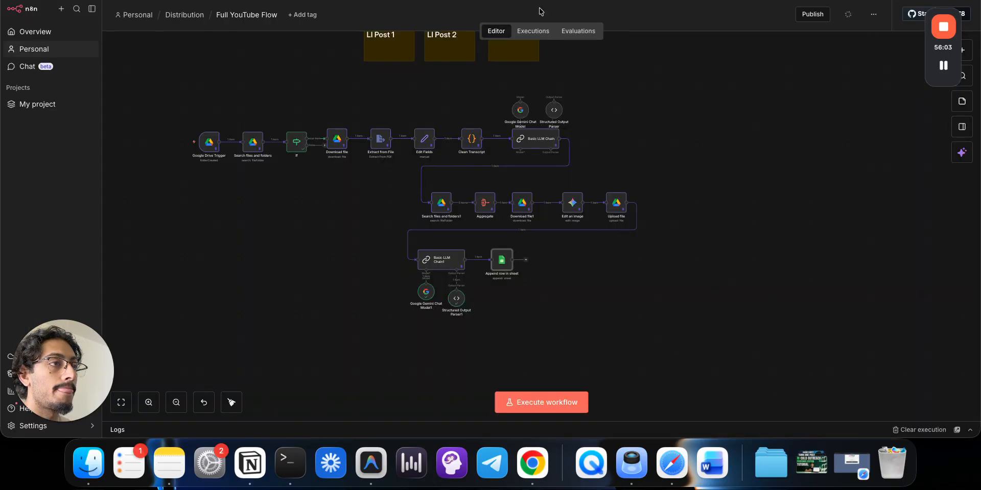
{"action": "scroll", "coordinate": [271, 234], "scroll_direction": "left", "scroll_amount": 2}
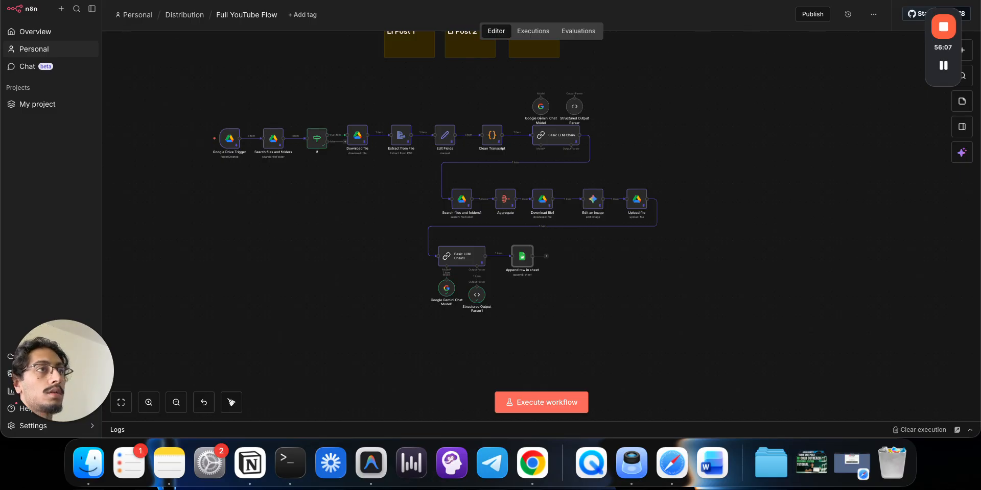
- Trash the existing thumbnail image in the Drive 01/02 folder and review the transcript
{"action": "left_click", "coordinate": [311, 1]}
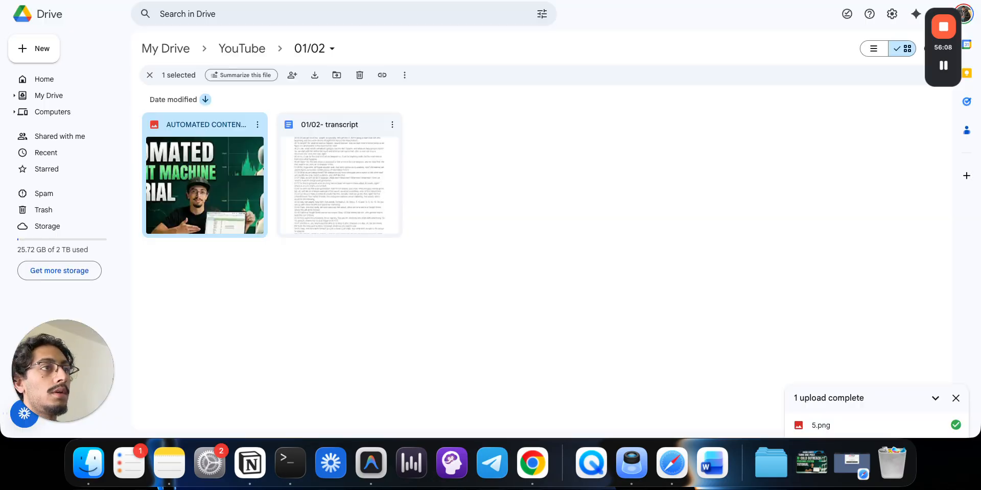
{"action": "left_click", "coordinate": [257, 125]}
{"action": "left_click", "coordinate": [297, 309]}
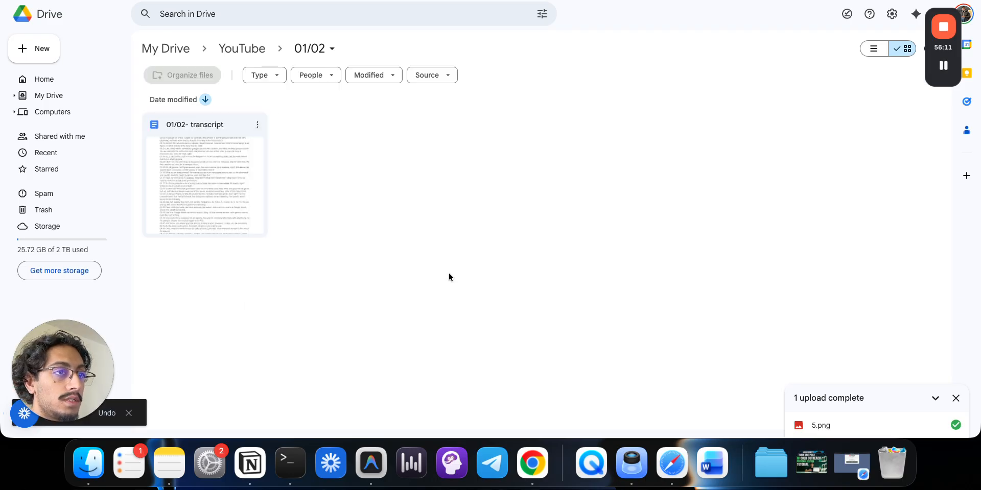
{"action": "double_click", "coordinate": [212, 121]}
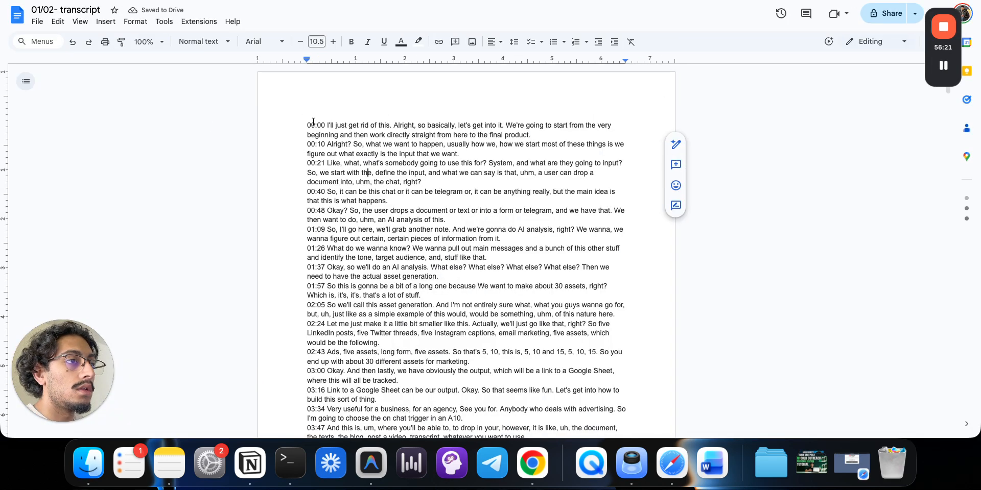
{"action": "left_click_drag", "start_coordinate": [308, 125], "coordinate": [397, 282]}
{"action": "scroll", "coordinate": [399, 279], "scroll_direction": "down", "scroll_amount": 10}
{"action": "scroll", "coordinate": [416, 278], "scroll_direction": "up", "scroll_amount": 10}
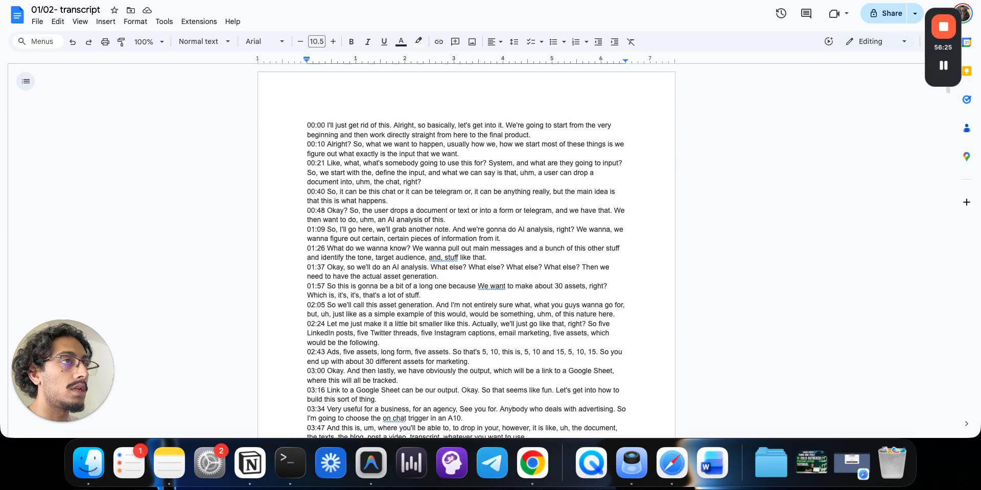
{"action": "key", "text": "super+w"}
{"action": "left_click", "coordinate": [384, 179]}
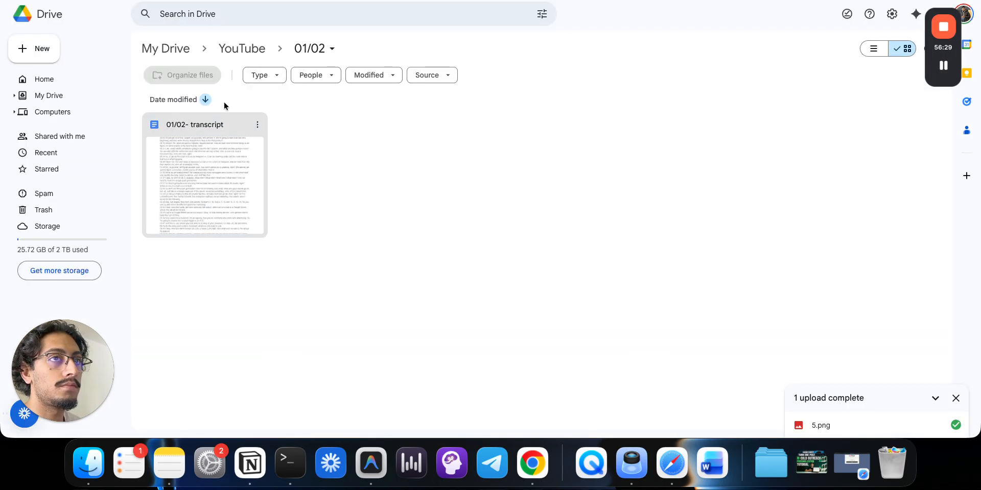
- Execute the whole workflow and check the new row in the Distribution sheet
{"action": "left_click", "coordinate": [134, 1]}
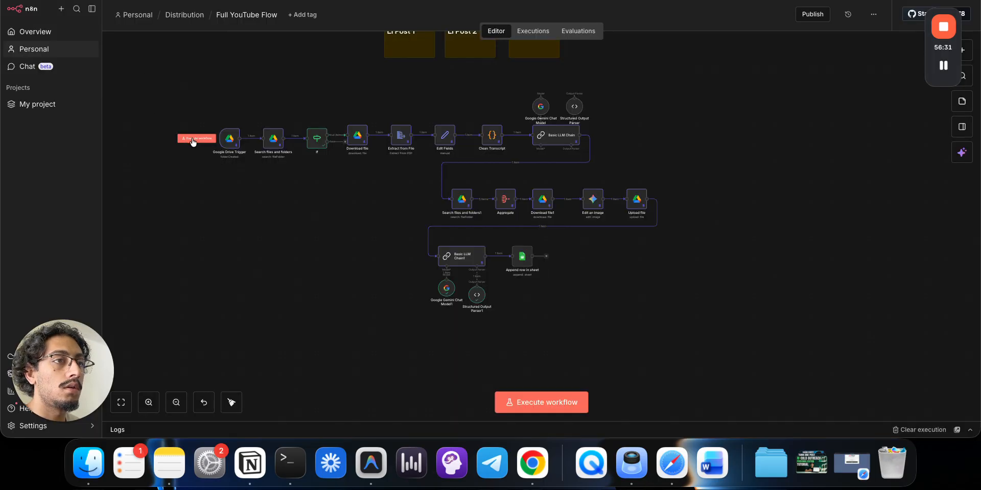
{"action": "left_click", "coordinate": [193, 139]}
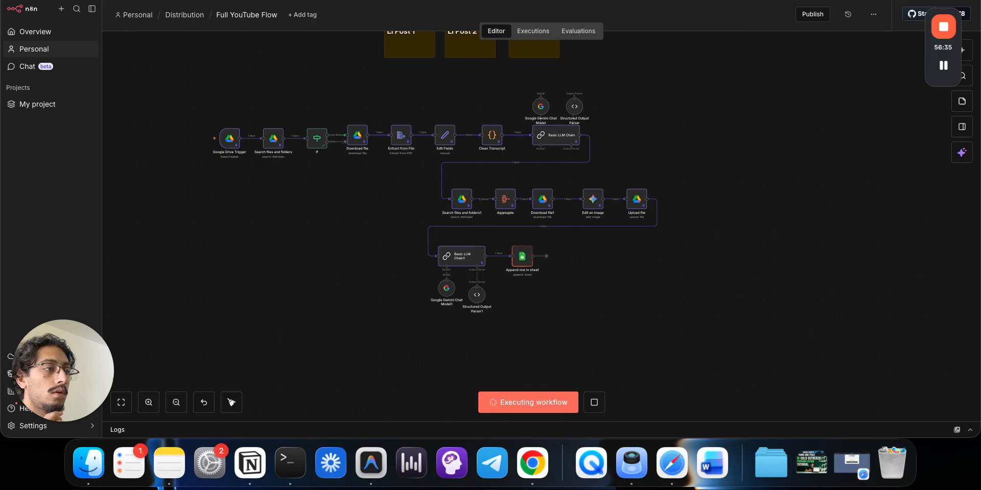
{"action": "key", "text": "ctrl+Tab"}
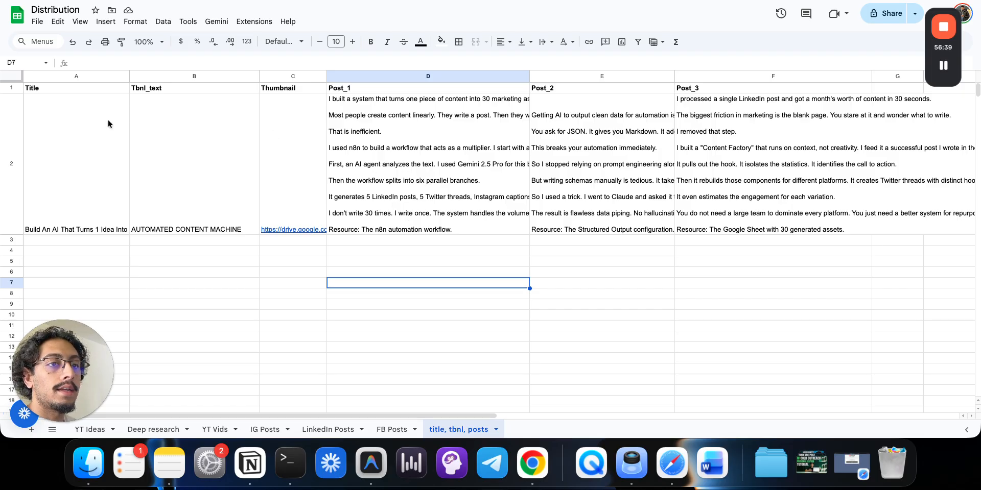
- Select the entire sheet and align all cell contents to the top
{"action": "left_click", "coordinate": [68, 98]}
{"action": "left_click", "coordinate": [11, 77]}
{"action": "left_click", "coordinate": [135, 22]}
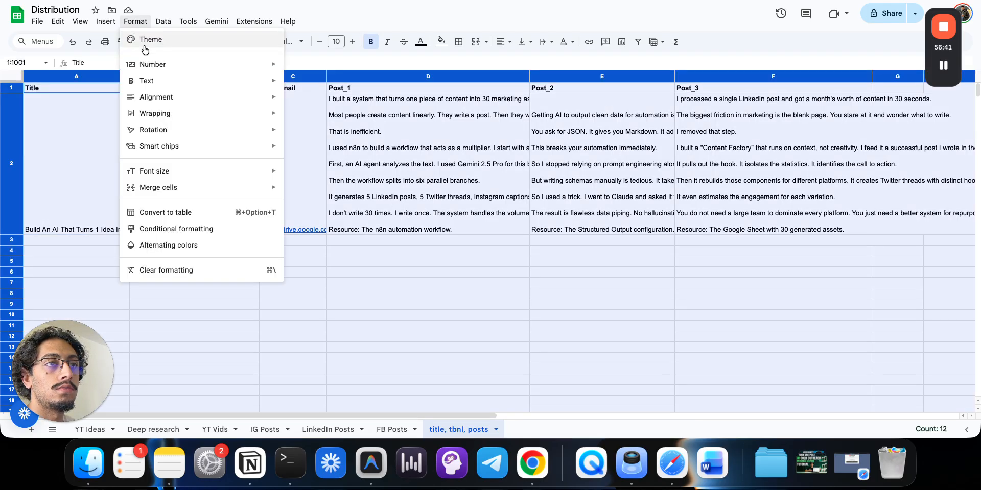
{"action": "mouse_move", "coordinate": [167, 98]}
{"action": "left_click", "coordinate": [306, 158]}
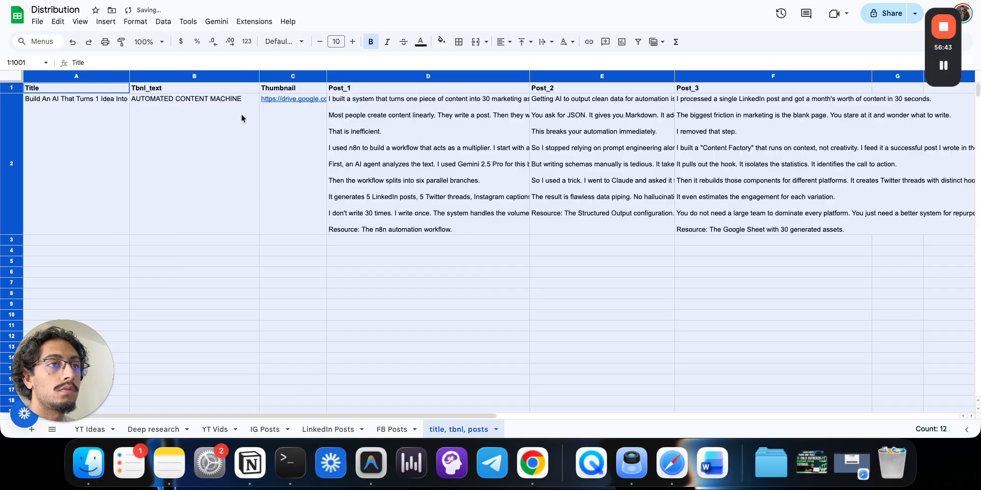
- Check row 2's title, thumbnail text and three posts, then open the thumbnail image from C2's link
{"action": "left_click", "coordinate": [292, 176]}
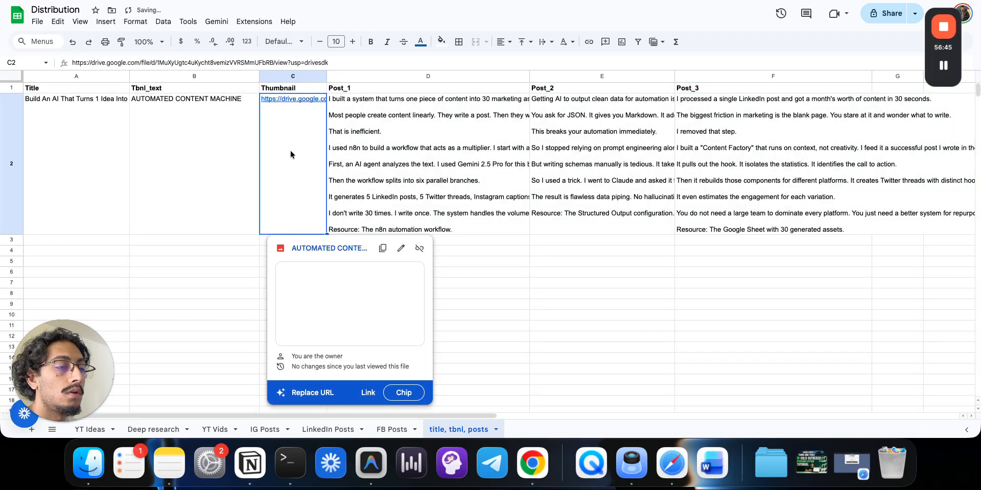
{"action": "left_click", "coordinate": [143, 153]}
{"action": "left_click", "coordinate": [109, 145]}
{"action": "left_click", "coordinate": [163, 142]}
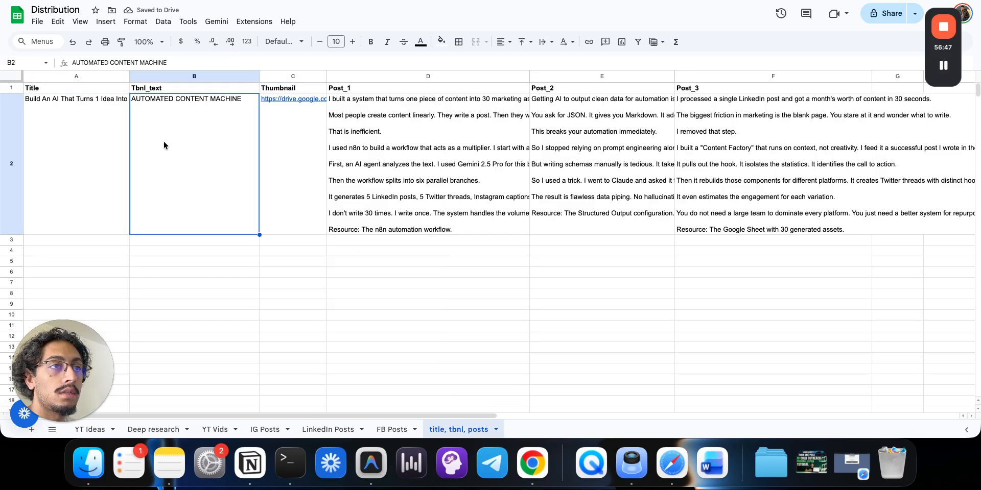
{"action": "left_click", "coordinate": [459, 143]}
{"action": "left_click", "coordinate": [583, 144]}
{"action": "left_click", "coordinate": [721, 152]}
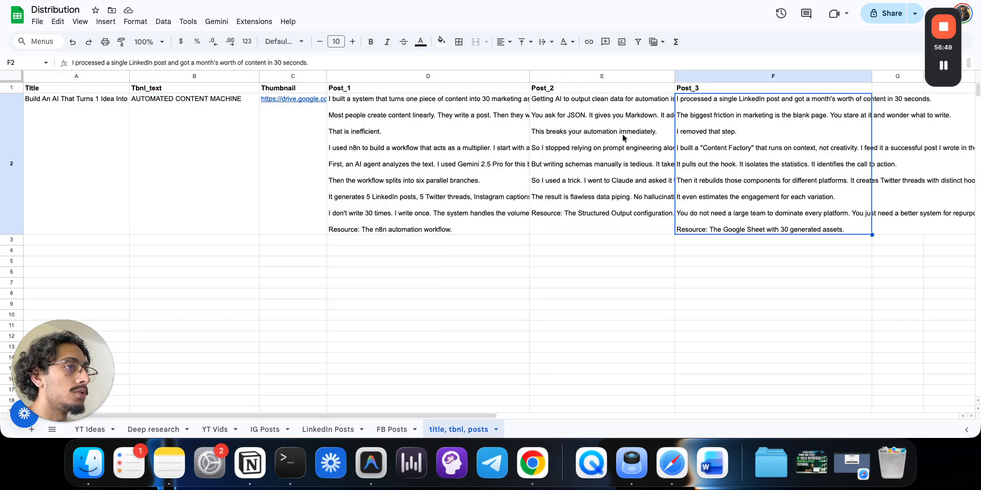
{"action": "left_click", "coordinate": [290, 102]}
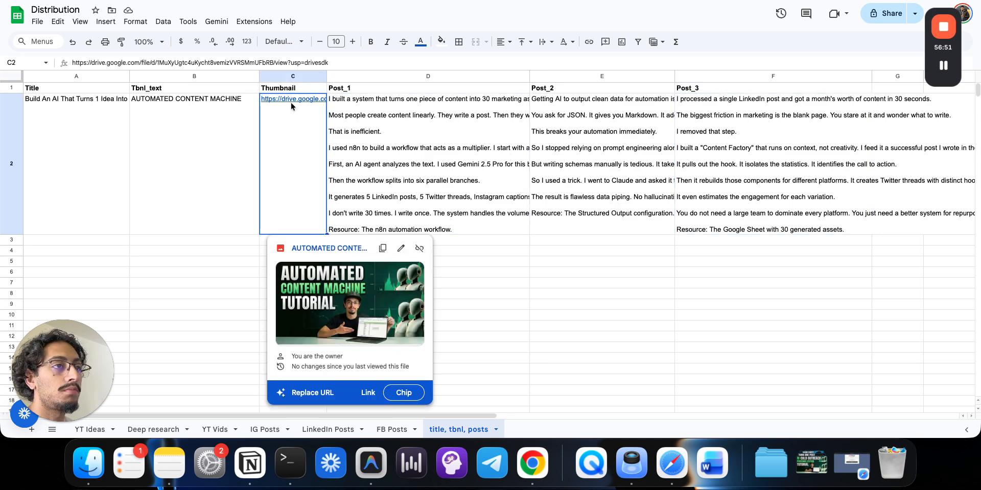
{"action": "left_click", "coordinate": [320, 248]}
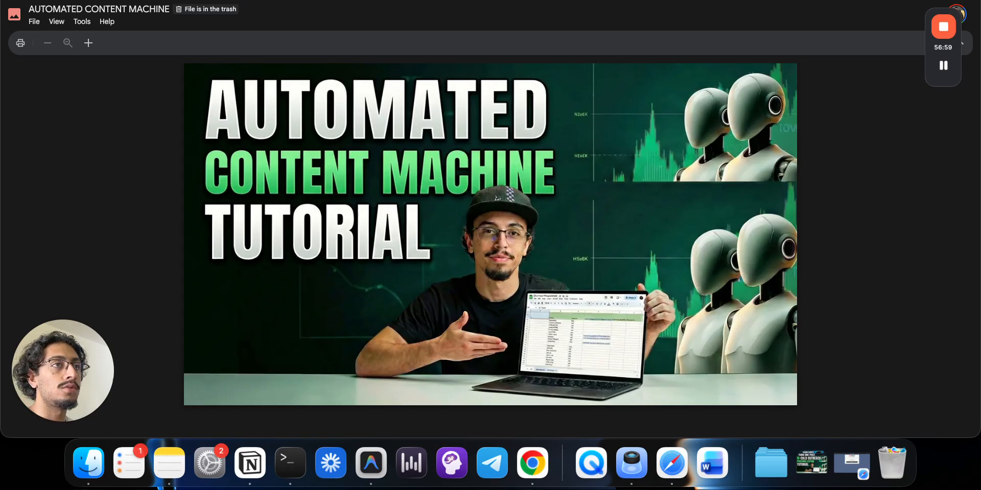
- Open and skim the 01/02- transcript document in the Drive folder, then go back to the Distribution sheet
{"action": "key", "text": "ctrl+Tab"}
{"action": "left_click_drag", "start_coordinate": [335, 260], "coordinate": [165, 128]}
{"action": "left_click", "coordinate": [373, 202]}
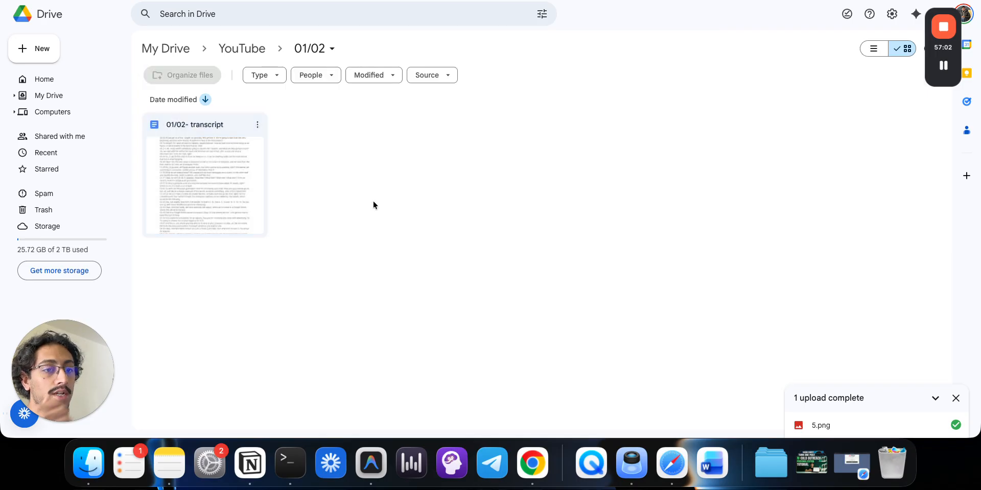
{"action": "double_click", "coordinate": [215, 167]}
{"action": "scroll", "coordinate": [453, 268], "scroll_direction": "down", "scroll_amount": 20}
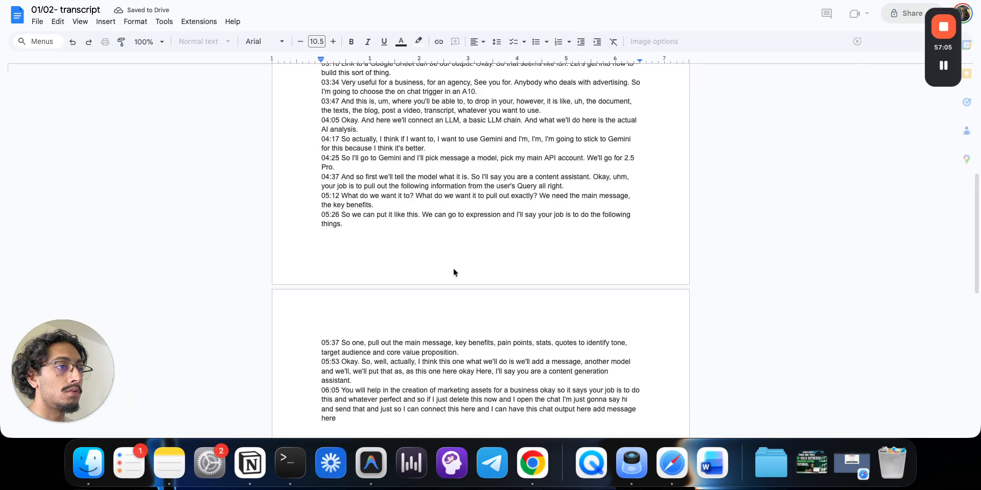
{"action": "scroll", "coordinate": [453, 270], "scroll_direction": "up", "scroll_amount": 10}
{"action": "scroll", "coordinate": [453, 270], "scroll_direction": "up", "scroll_amount": 10}
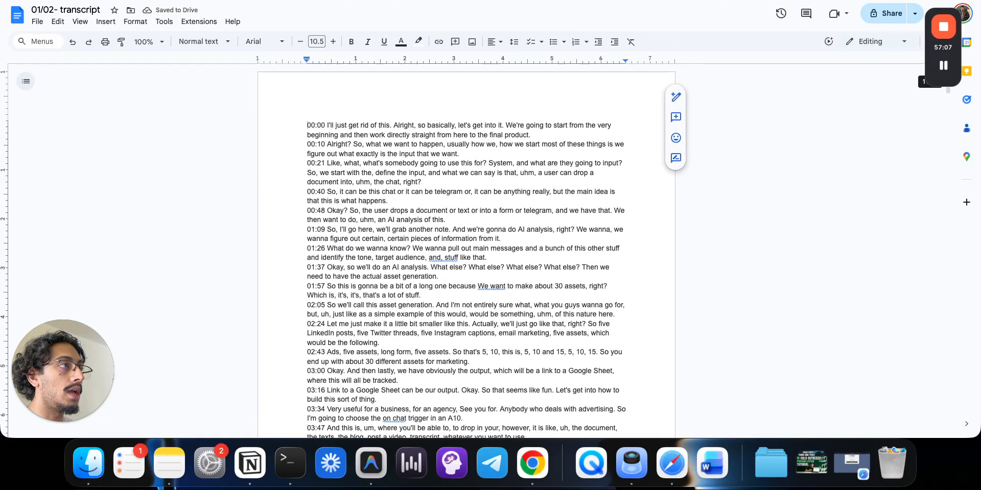
{"action": "left_click", "coordinate": [286, 1]}
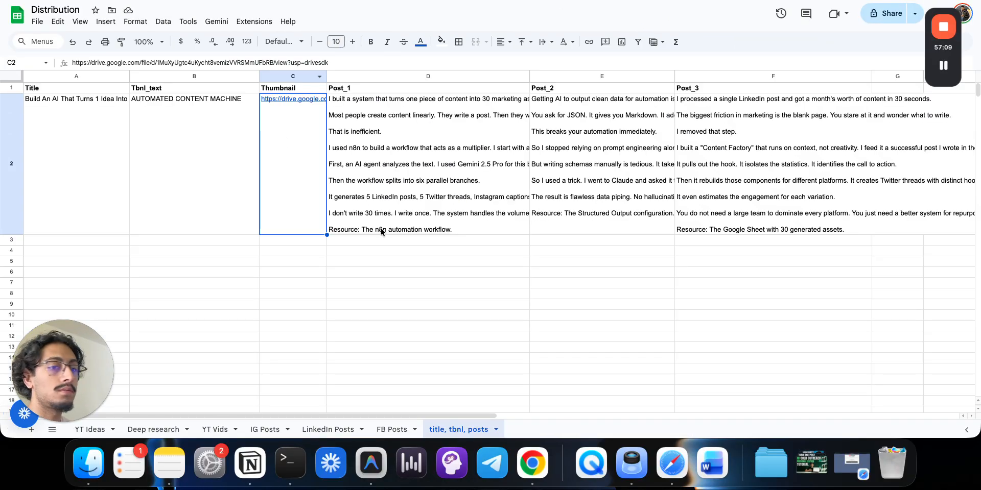